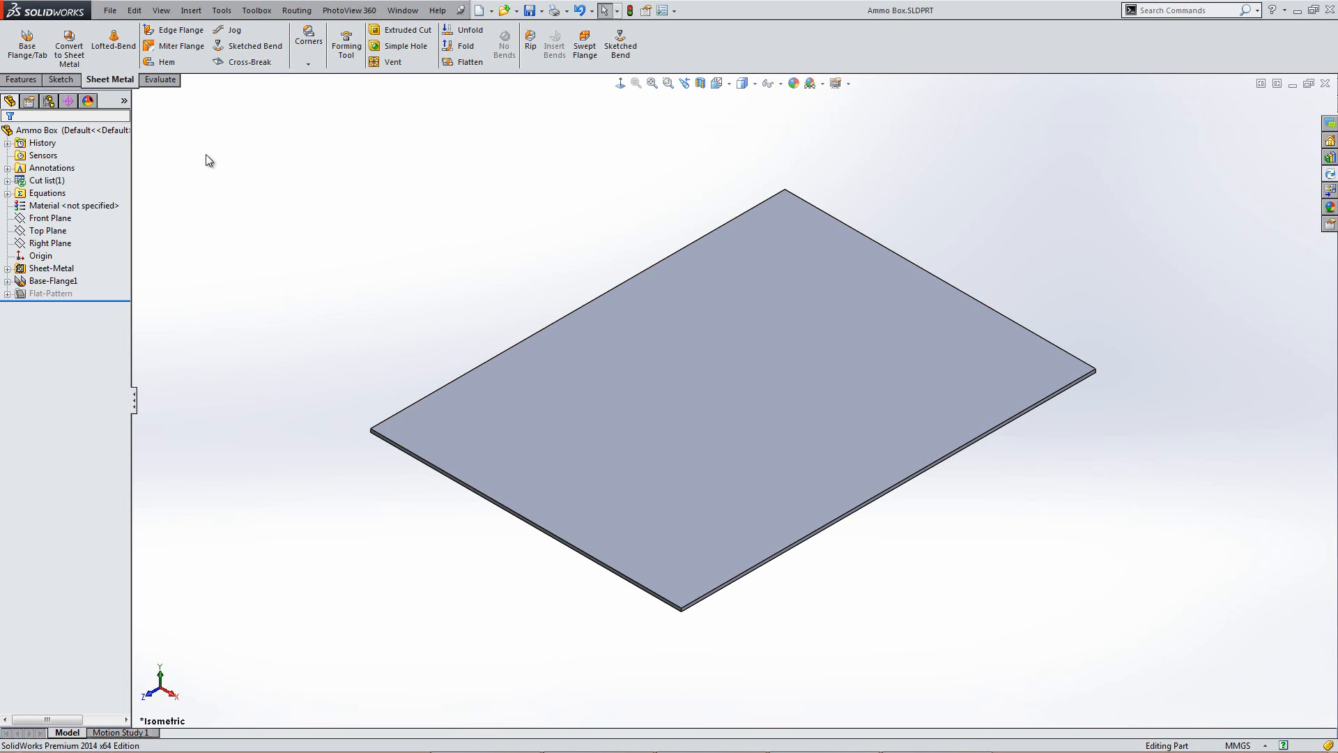
Step: Start an edge flange on the base plate's two long edges, pointing upward, with a custom bend radius of 10 mm
{"action": "left_click", "coordinate": [176, 30]}
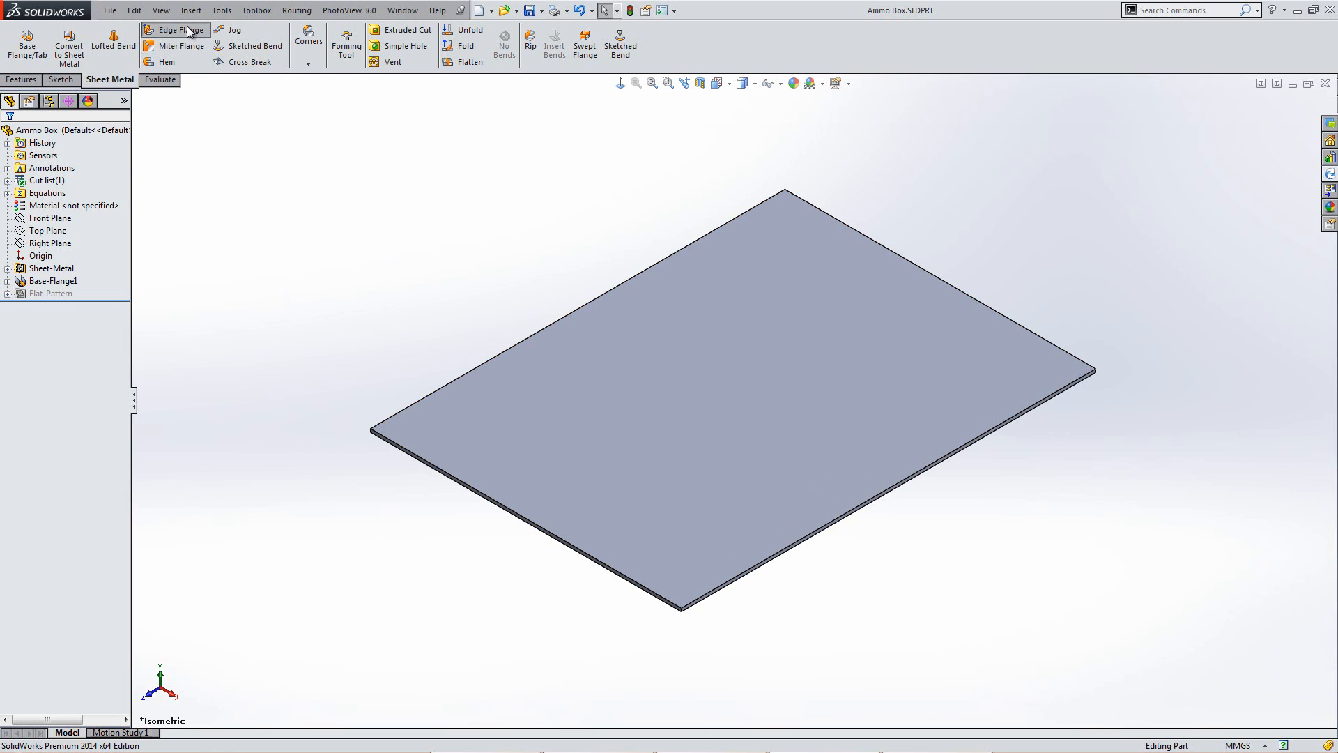
{"action": "left_click", "coordinate": [820, 530]}
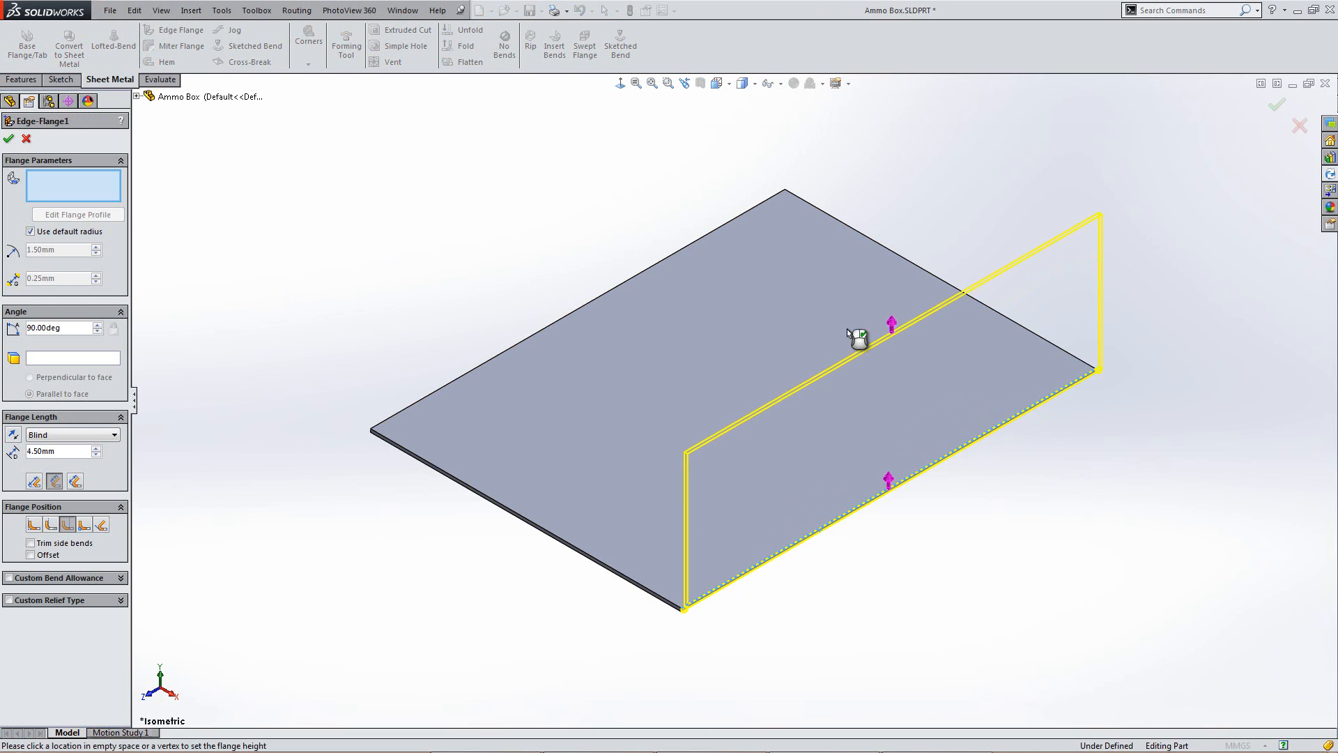
{"action": "left_click", "coordinate": [542, 326]}
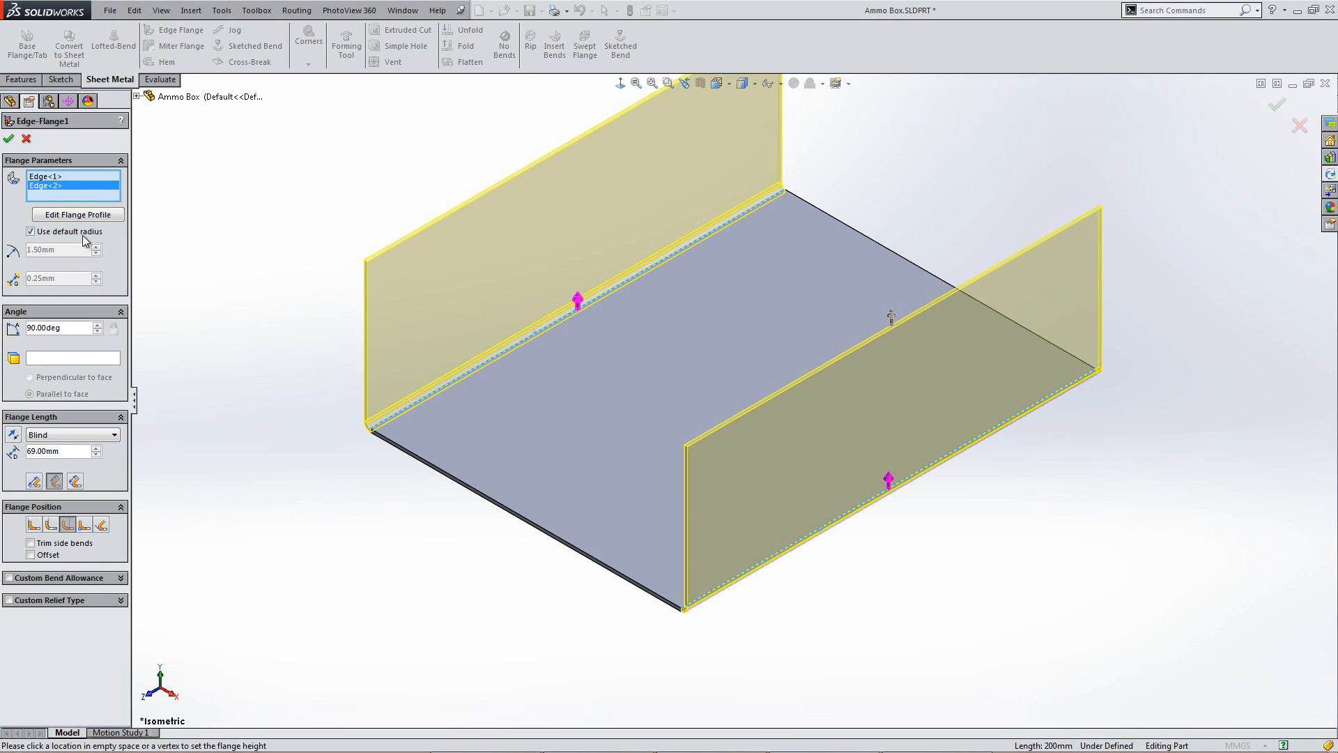
{"action": "left_click", "coordinate": [30, 232]}
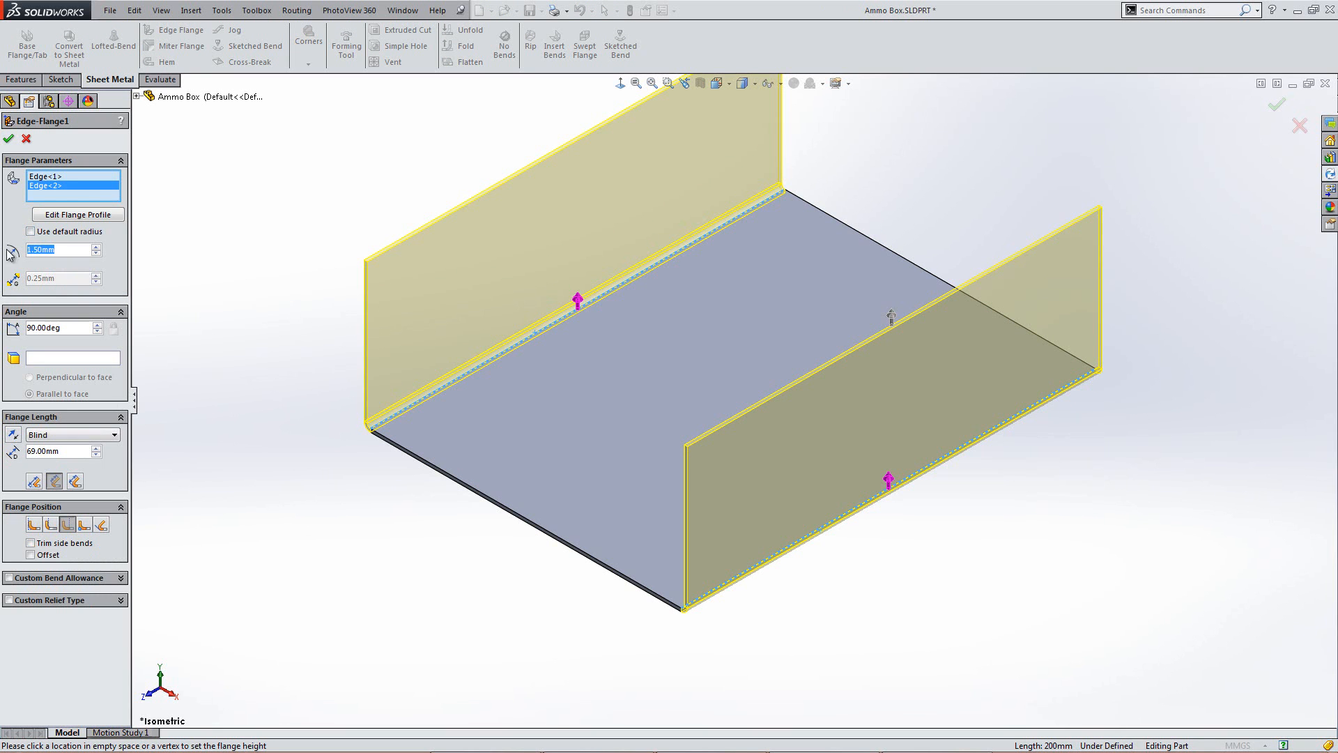
{"action": "type", "text": "10"}
{"action": "key", "text": "Return"}
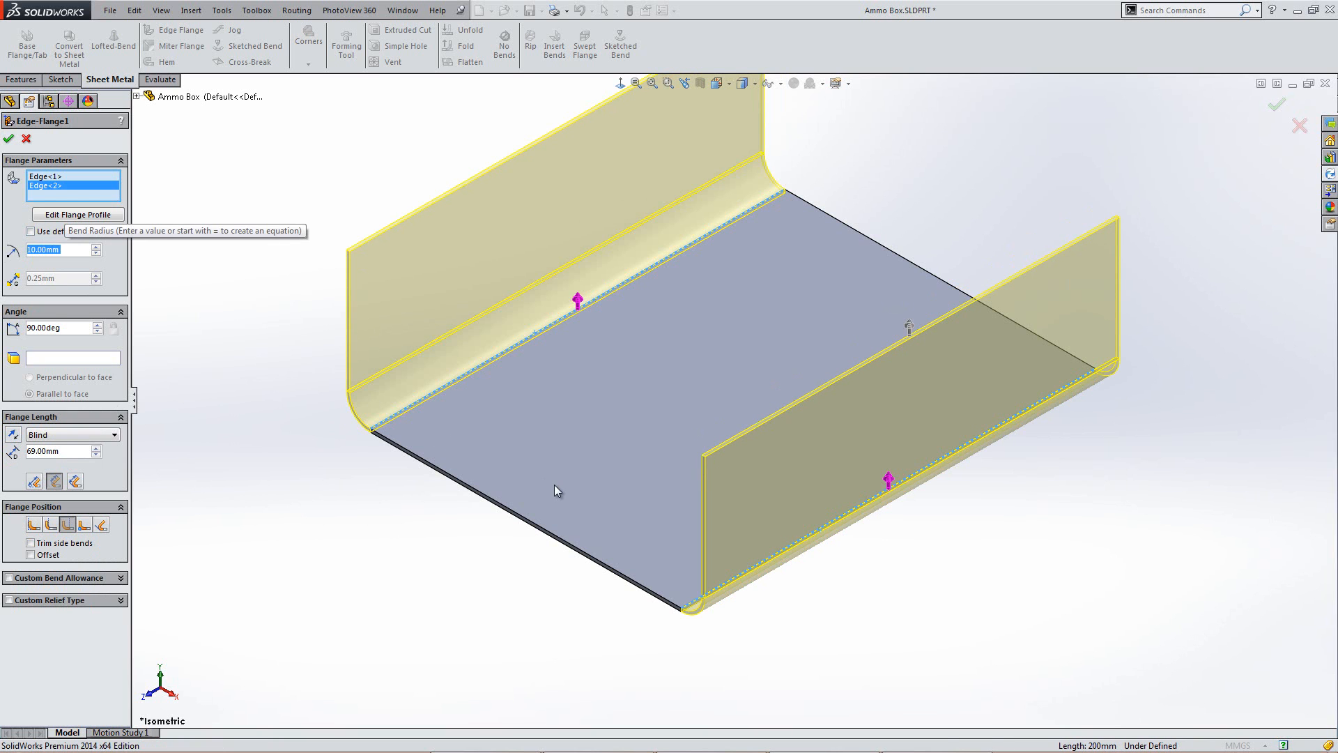
Step: Set the two edge flanges to the Material Inside position with a length of 200 mm and create them
{"action": "key", "text": "ctrl+1"}
{"action": "scroll", "coordinate": [1046, 512], "scroll_direction": "down", "scroll_amount": 3}
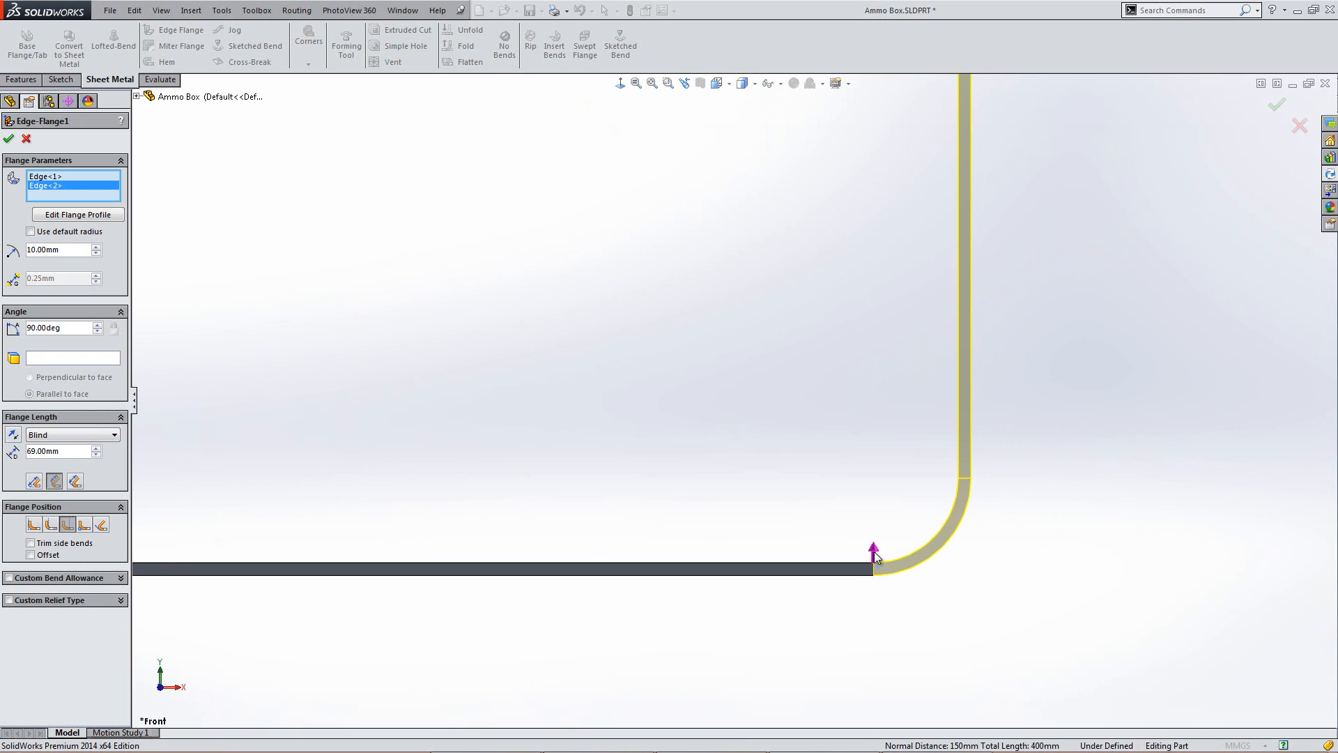
{"action": "left_click", "coordinate": [34, 527]}
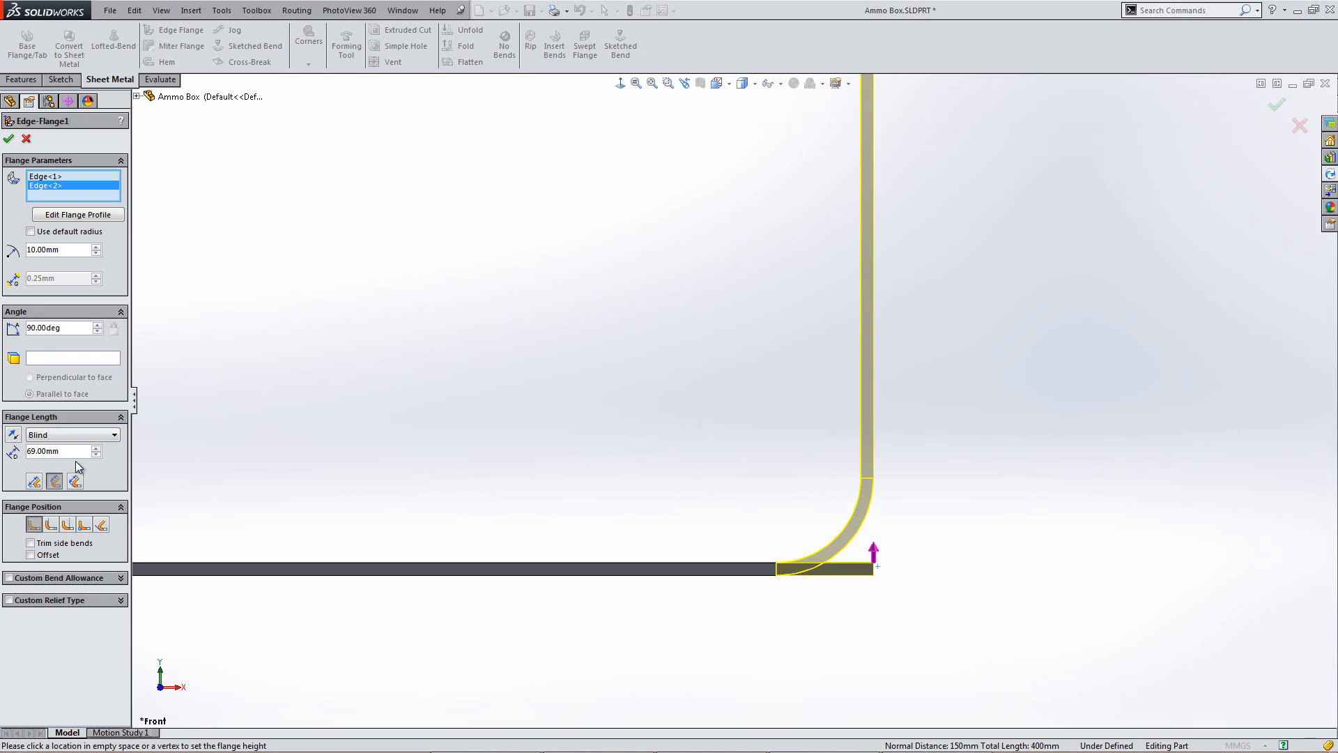
{"action": "type", "text": "200"}
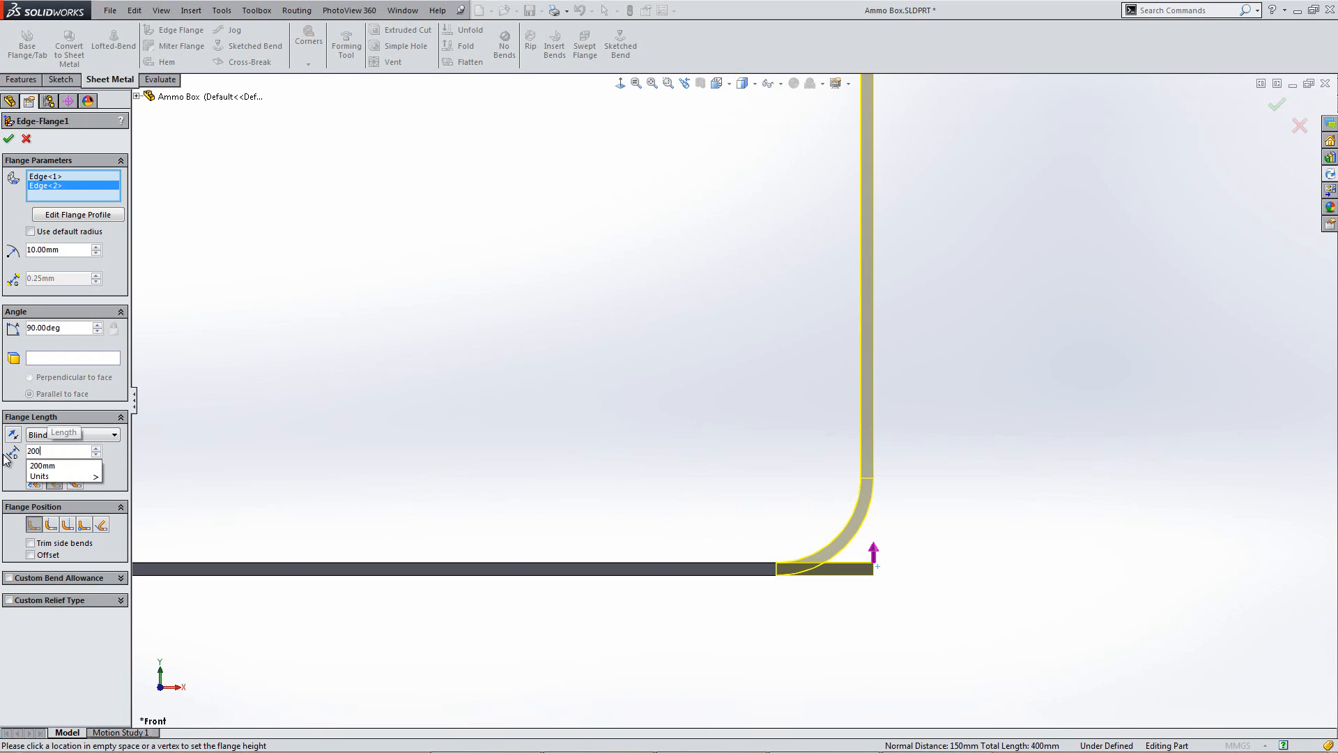
{"action": "key", "text": "Return"}
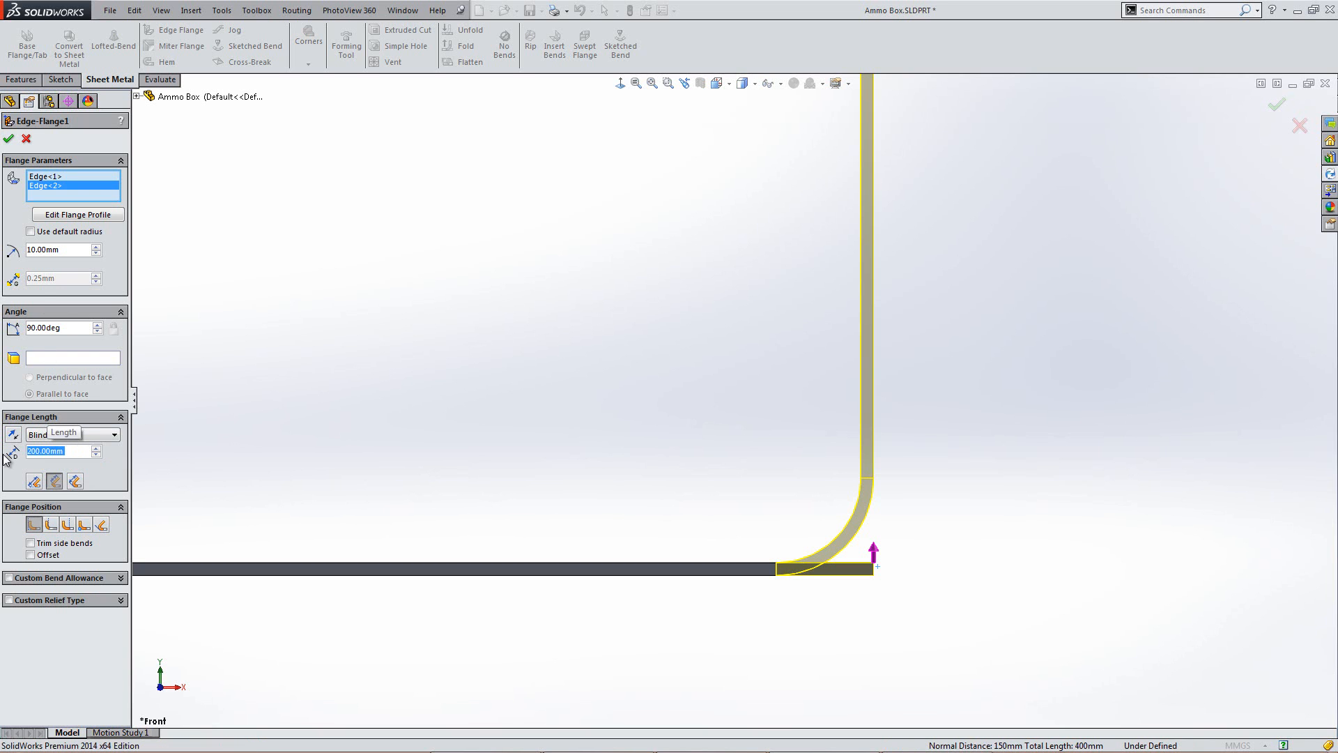
{"action": "left_click", "coordinate": [9, 139]}
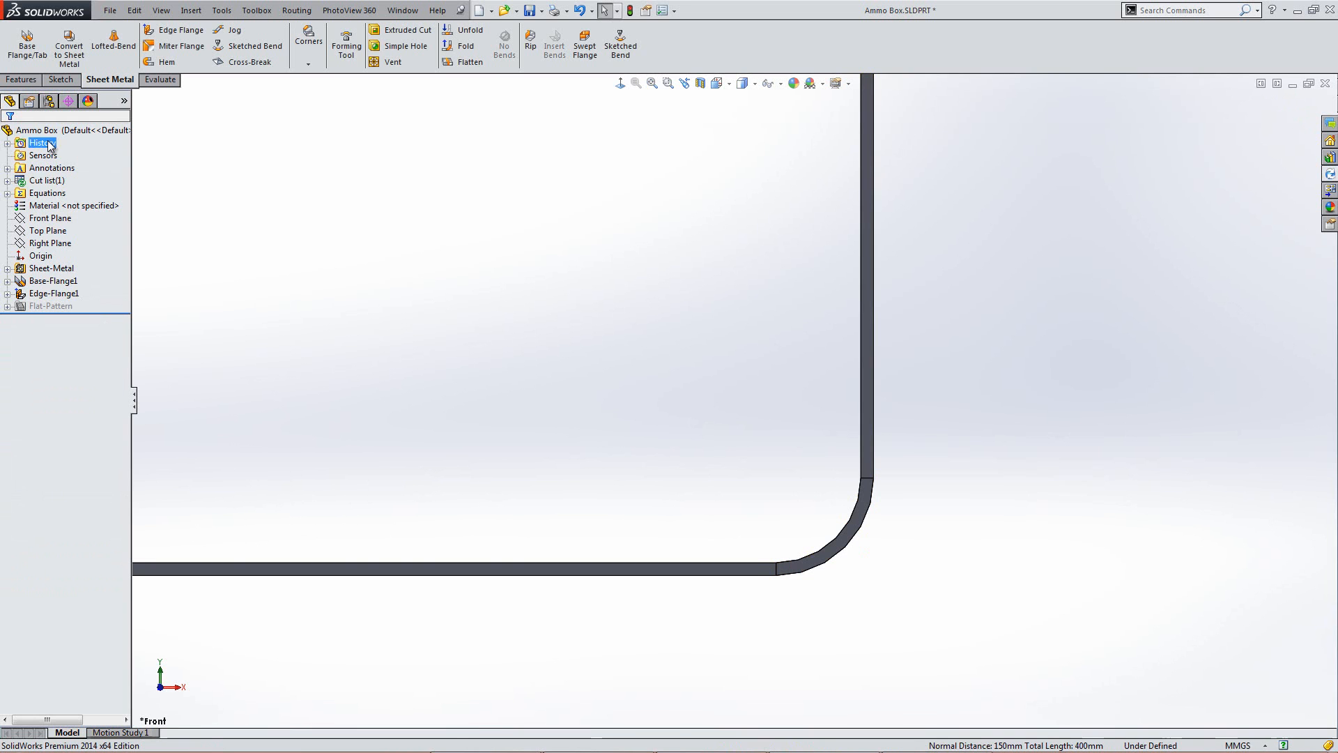
Step: Start an edge flange on one side wall's front vertical edge, extending about 51.5 mm toward the opposite wall
{"action": "key", "text": "f"}
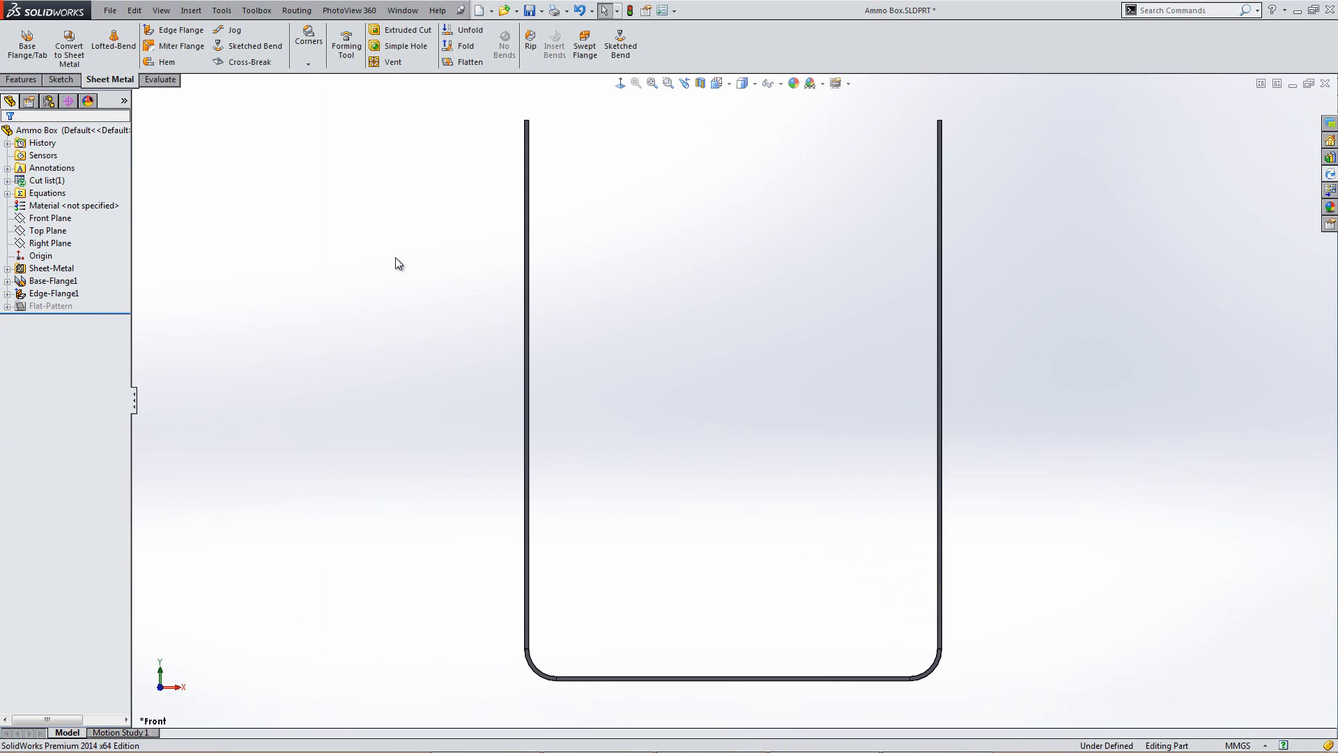
{"action": "key", "text": "ctrl+7"}
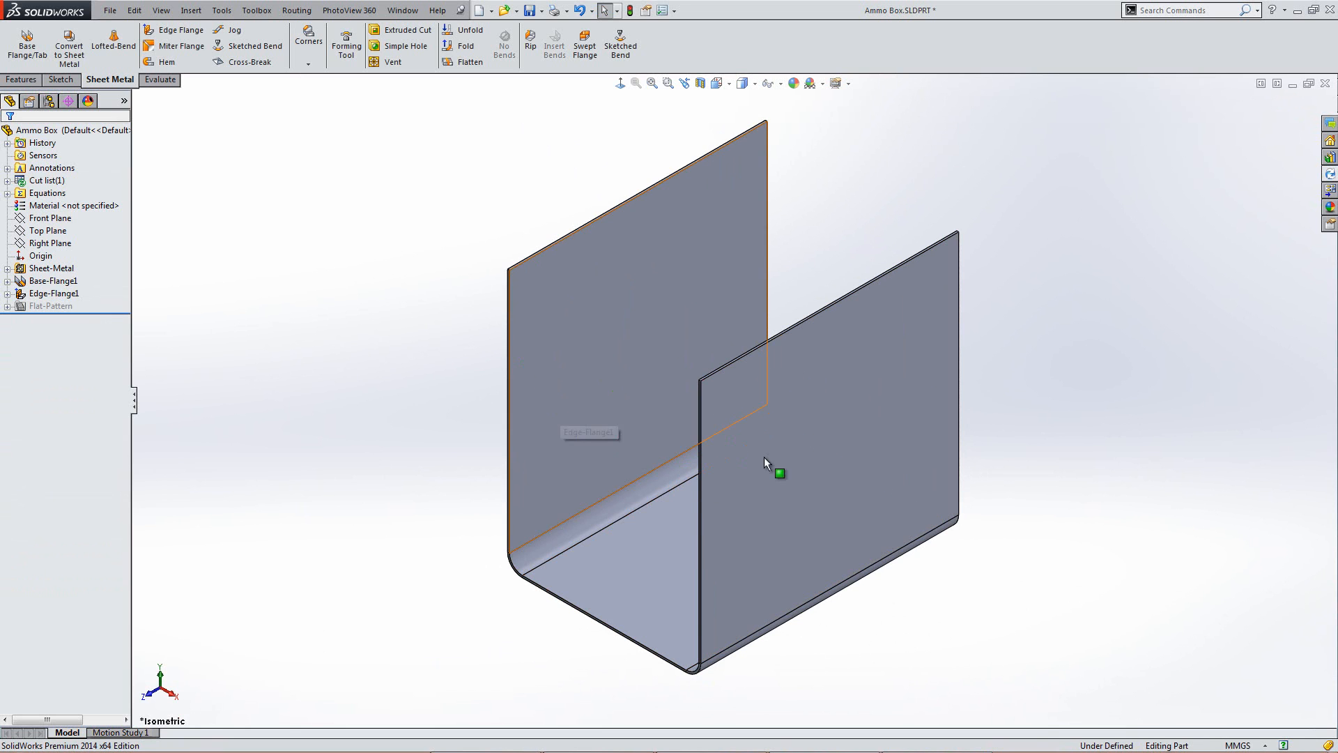
{"action": "left_click", "coordinate": [175, 30]}
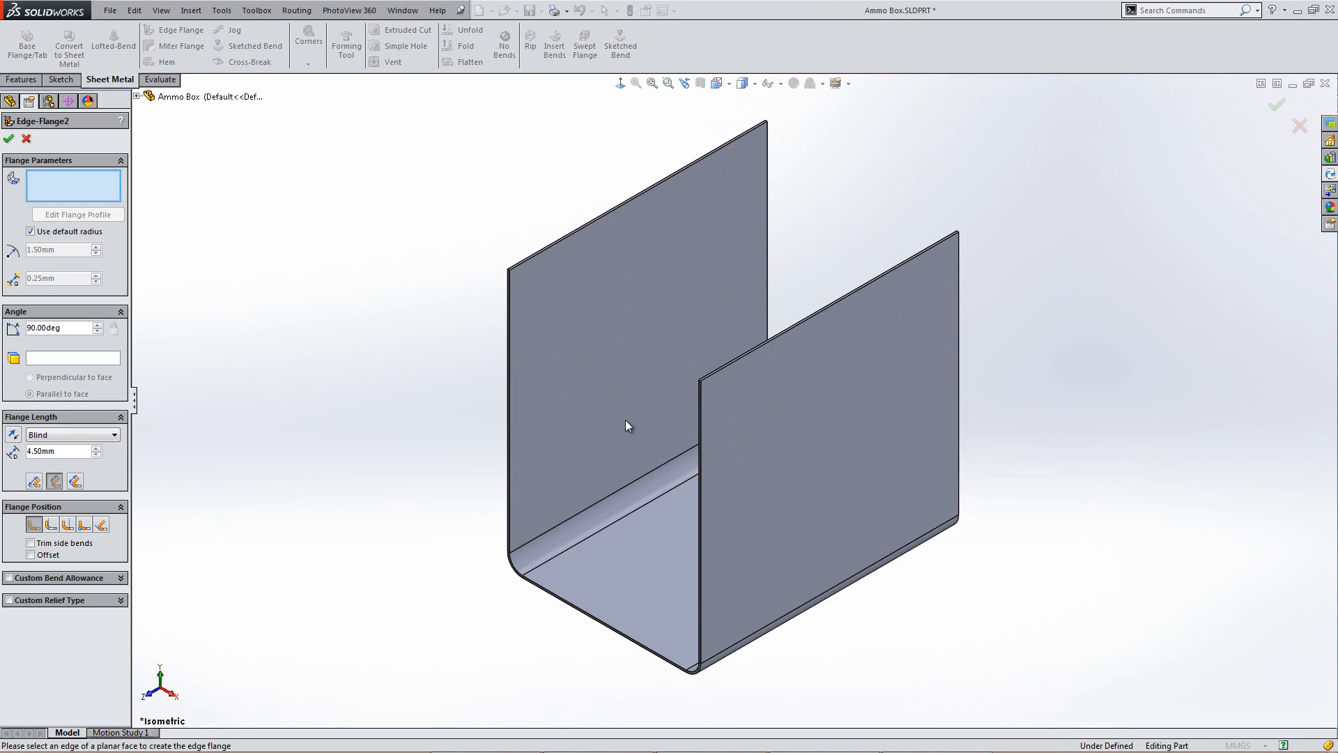
{"action": "scroll", "coordinate": [741, 478], "scroll_direction": "down", "scroll_amount": 4}
{"action": "left_click", "coordinate": [635, 451]}
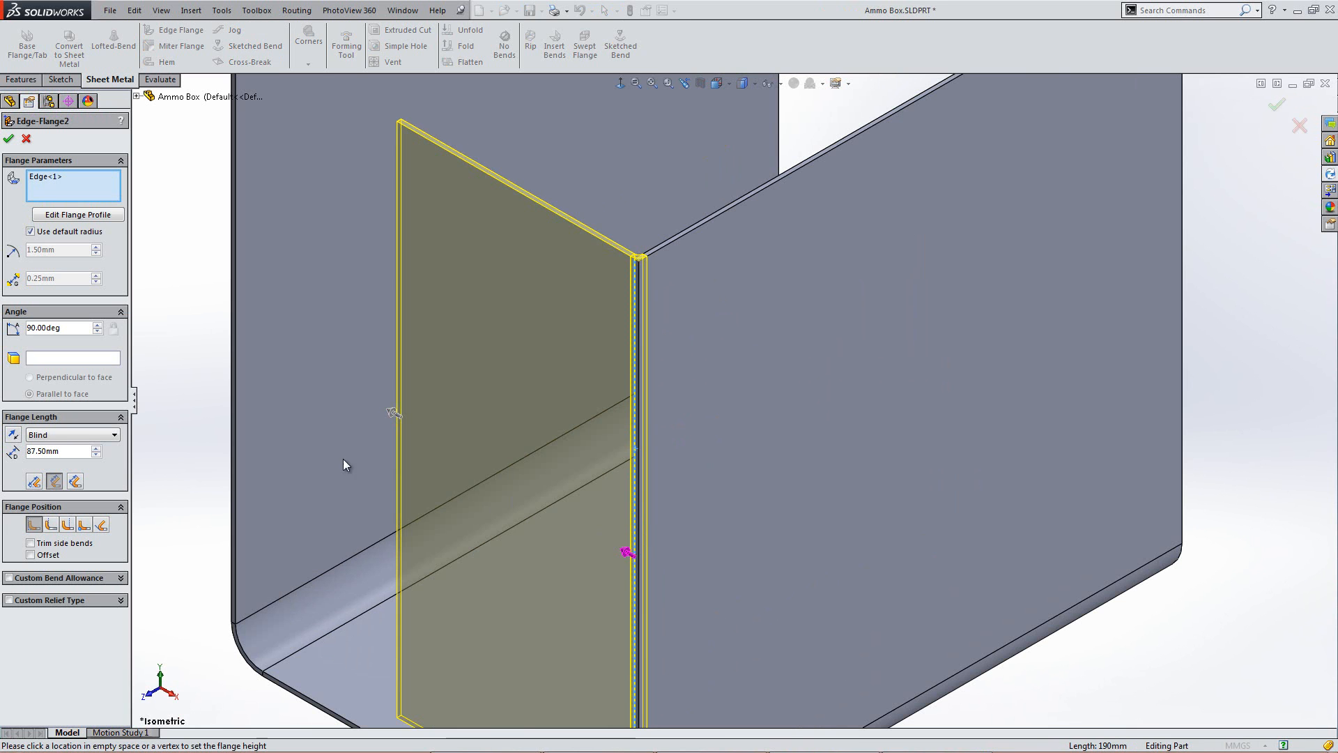
{"action": "scroll", "coordinate": [526, 567], "scroll_direction": "up", "scroll_amount": 5}
{"action": "mouse_move", "coordinate": [630, 536]}
{"action": "middle_mouse_down"}
{"action": "mouse_move", "coordinate": [722, 357]}
{"action": "mouse_move", "coordinate": [743, 420]}
{"action": "middle_mouse_up"}
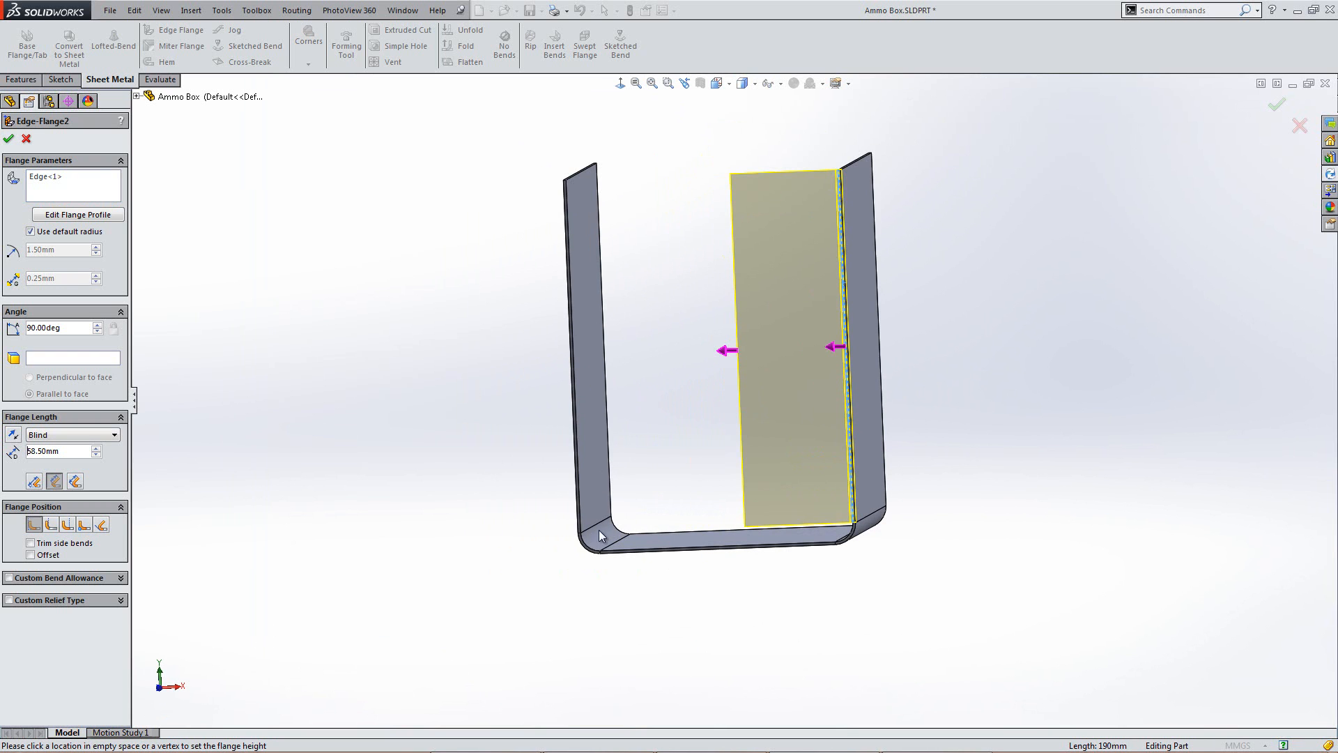
{"action": "left_click", "coordinate": [752, 403]}
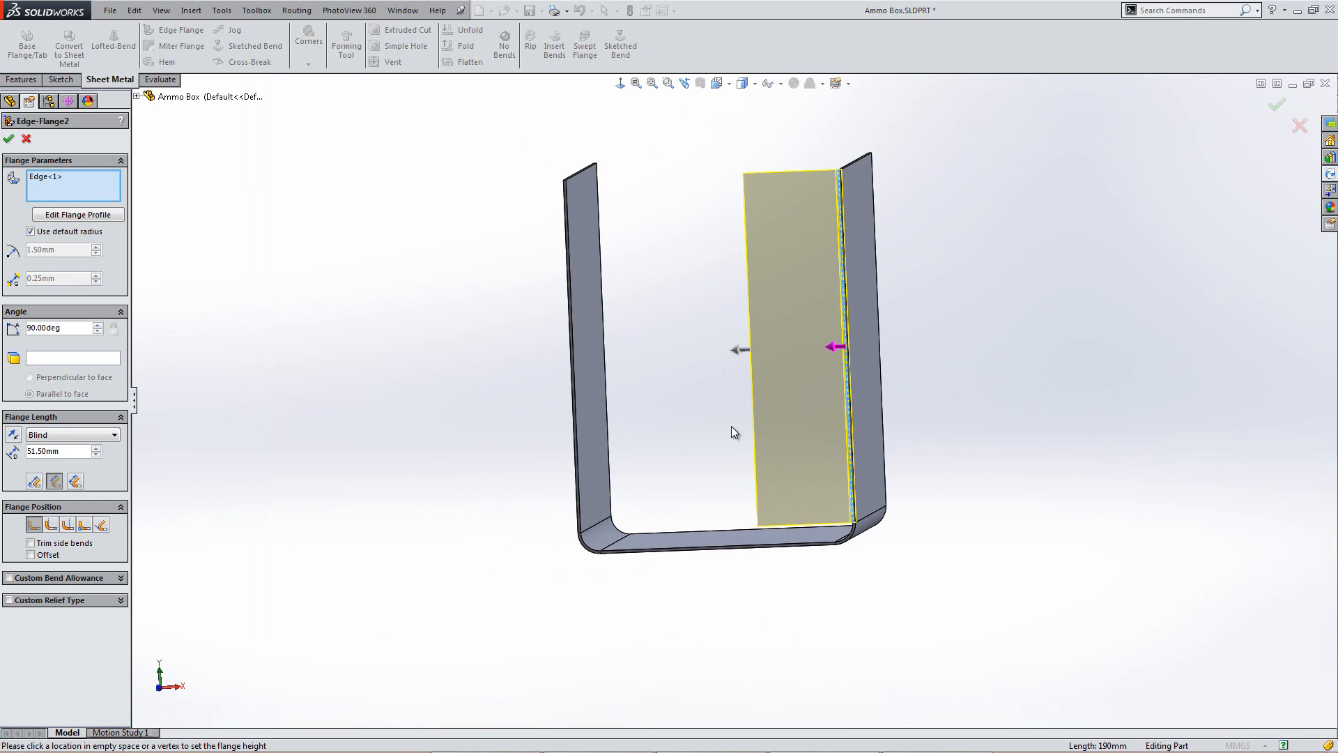
Step: Edit the flange profile so its free vertical edge lies 5 mm beyond the Right Plane, toward the opposite wall
{"action": "left_click", "coordinate": [102, 216]}
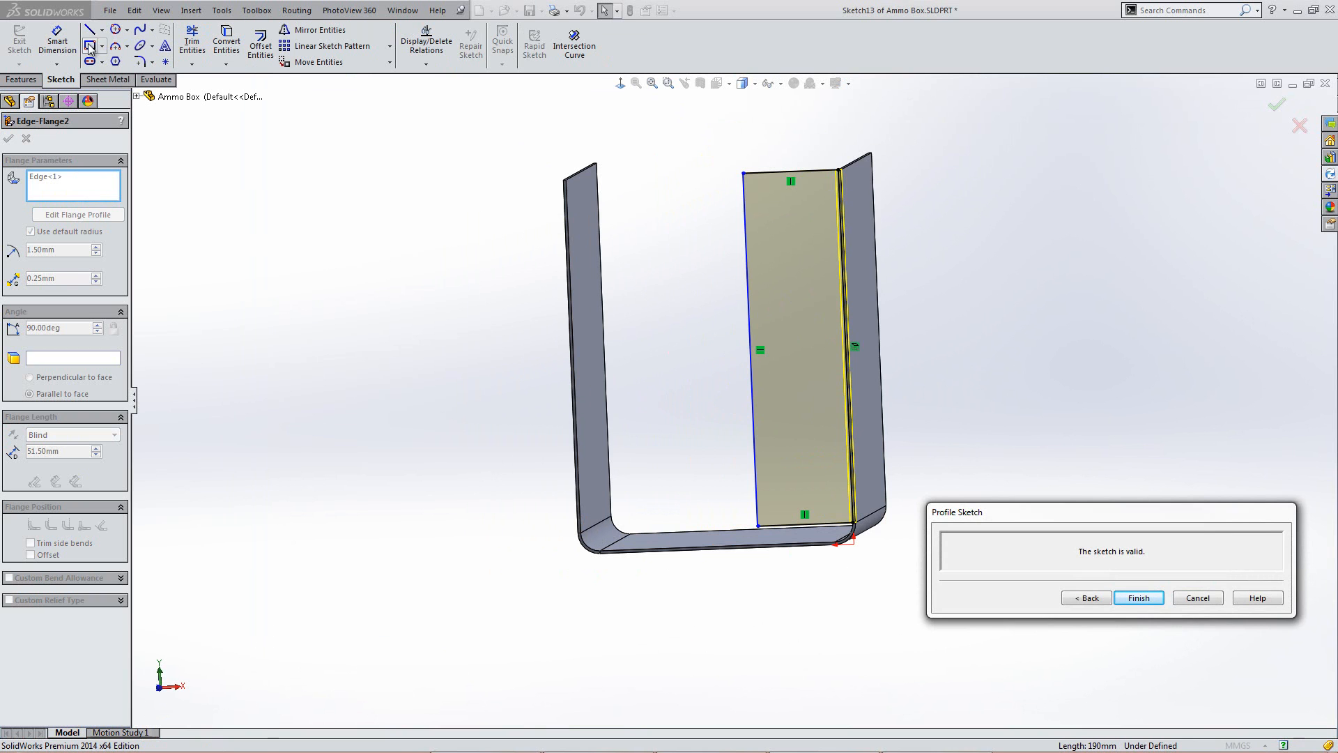
{"action": "left_click", "coordinate": [58, 40]}
{"action": "left_click", "coordinate": [753, 374]}
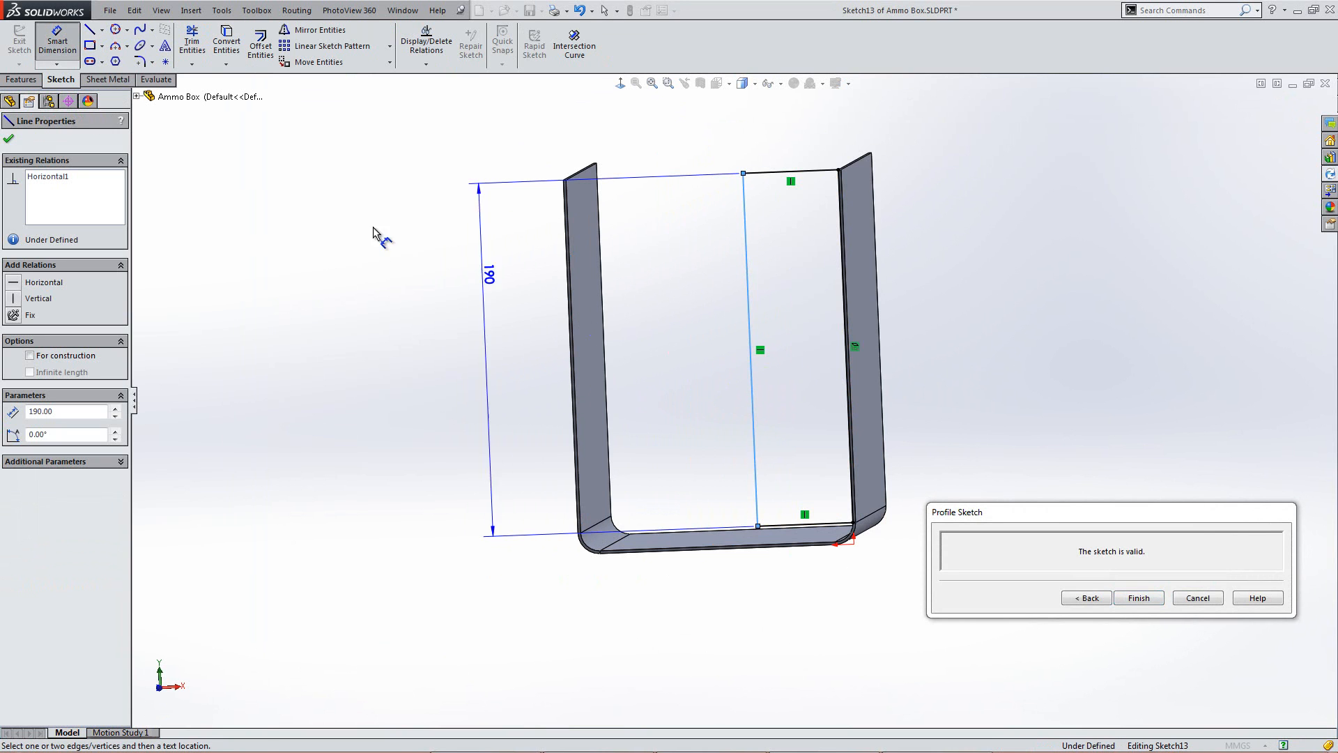
{"action": "left_click", "coordinate": [10, 101]}
{"action": "left_click", "coordinate": [50, 243]}
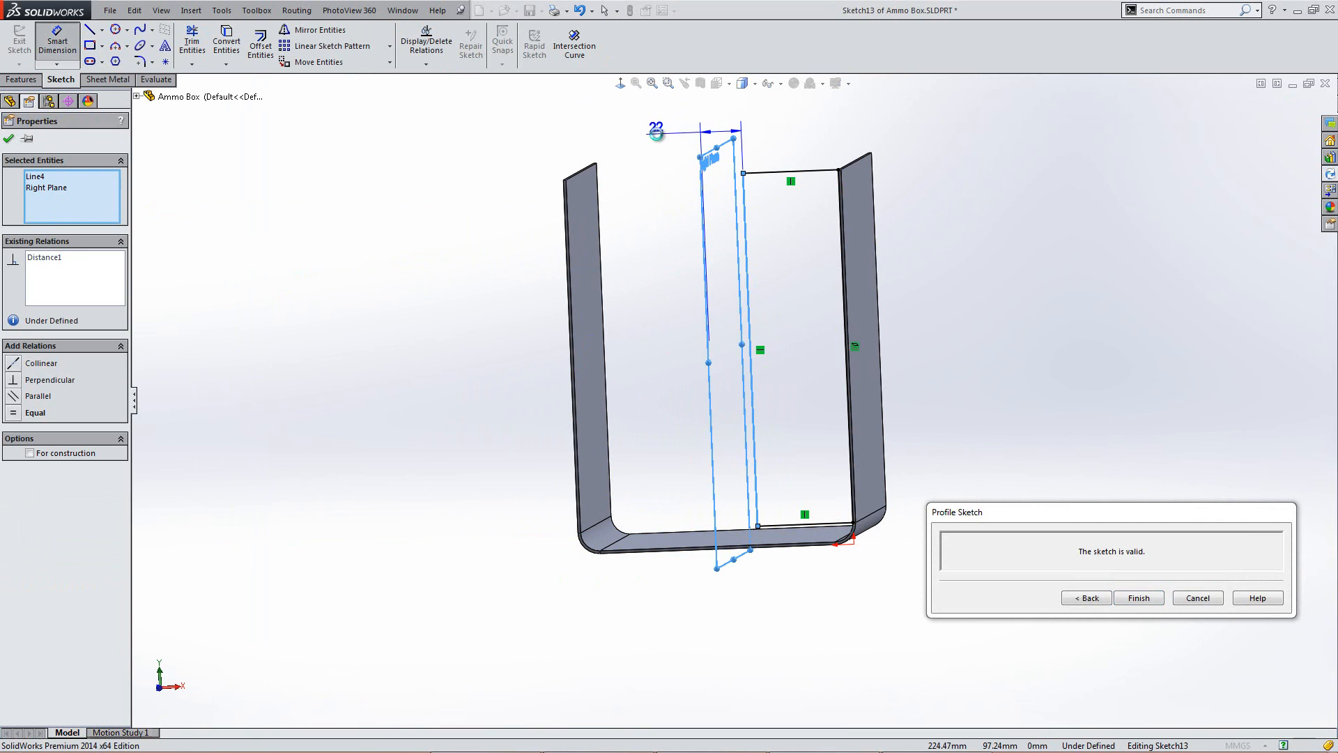
{"action": "left_click", "coordinate": [659, 134]}
{"action": "type", "text": "5"}
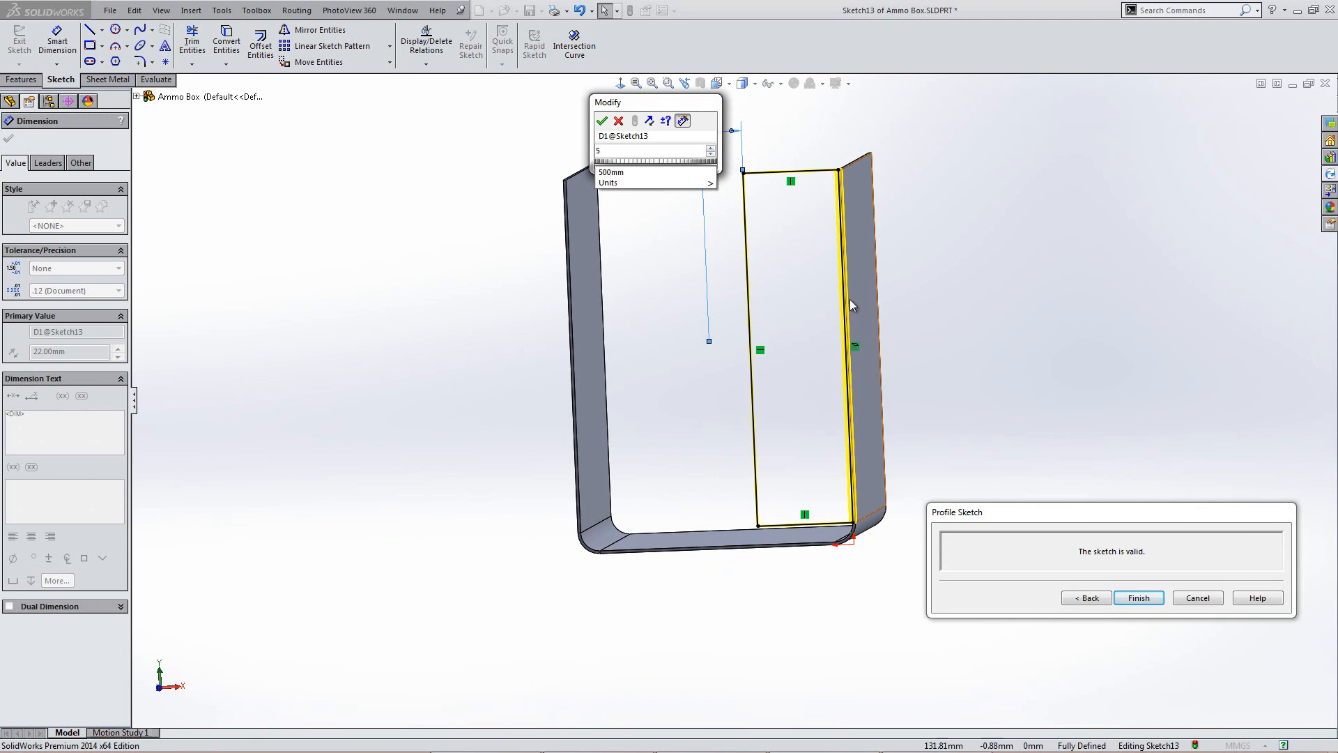
{"action": "left_click", "coordinate": [649, 123]}
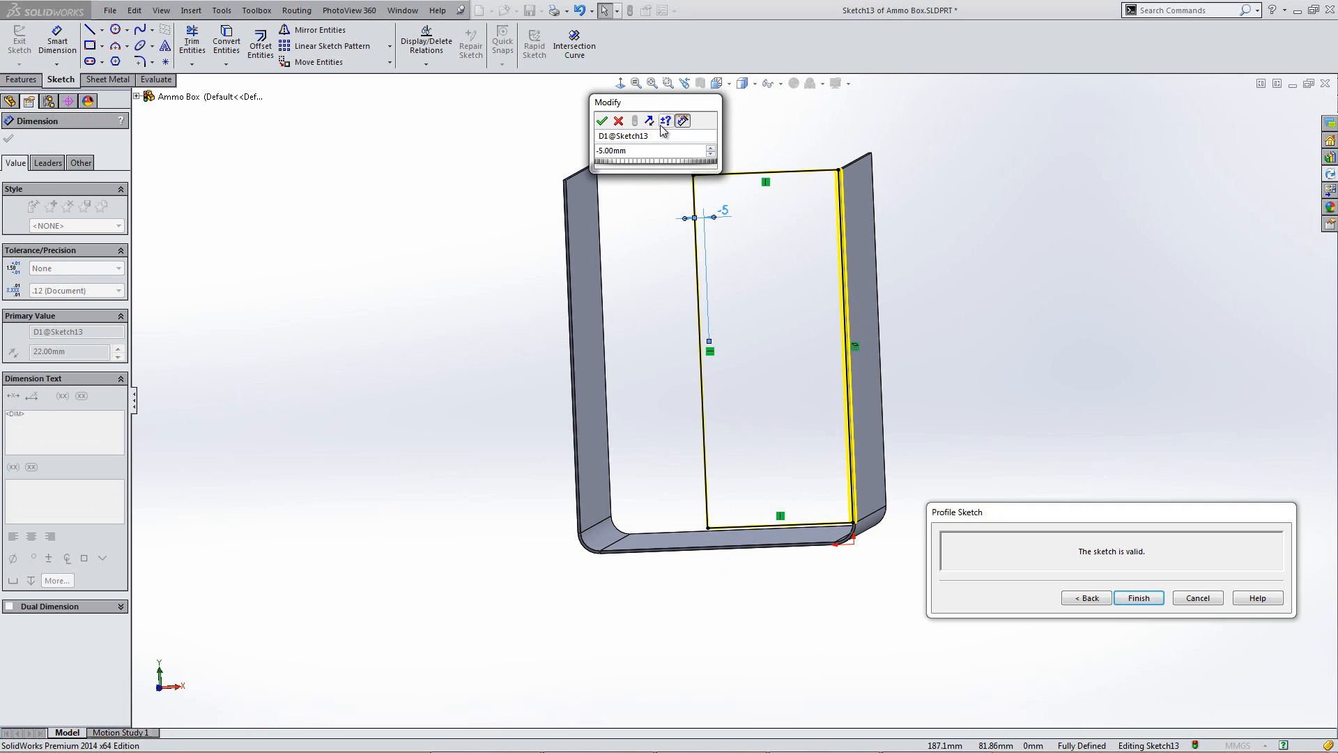
{"action": "left_click", "coordinate": [602, 120]}
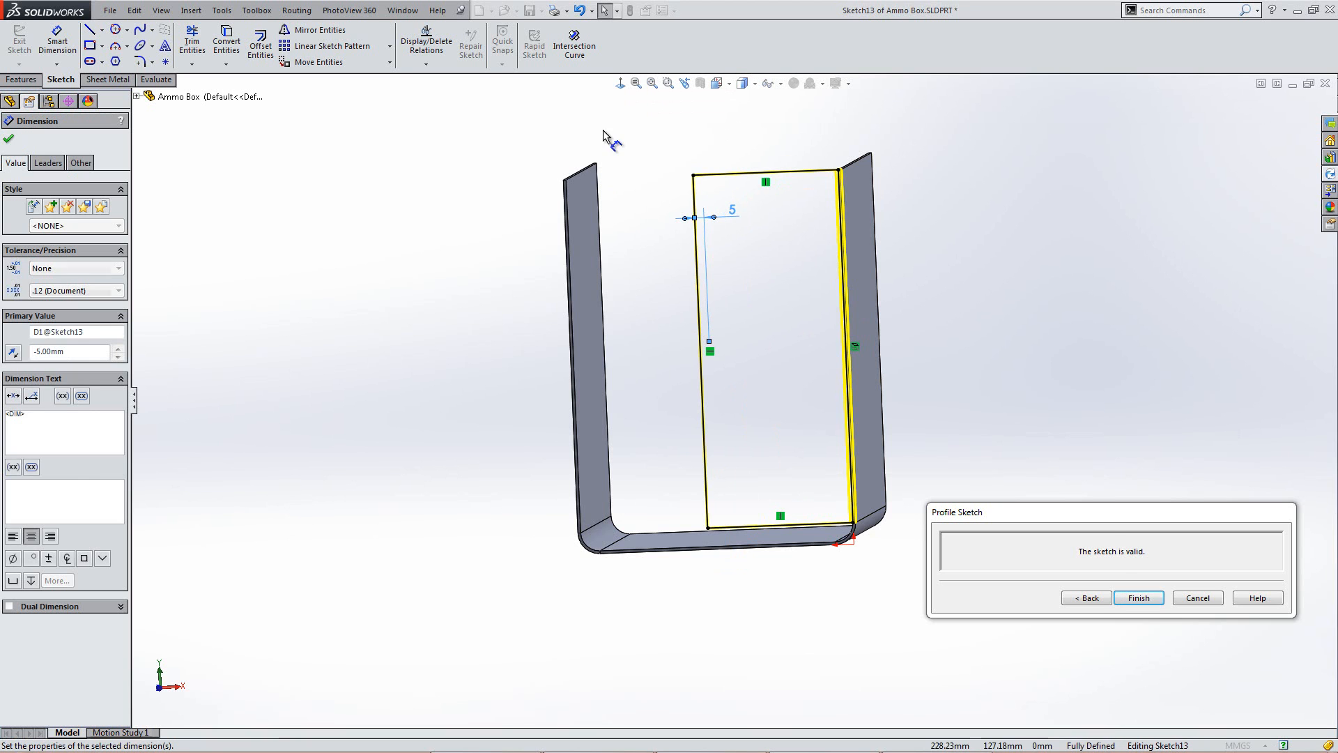
{"action": "left_click", "coordinate": [1133, 597]}
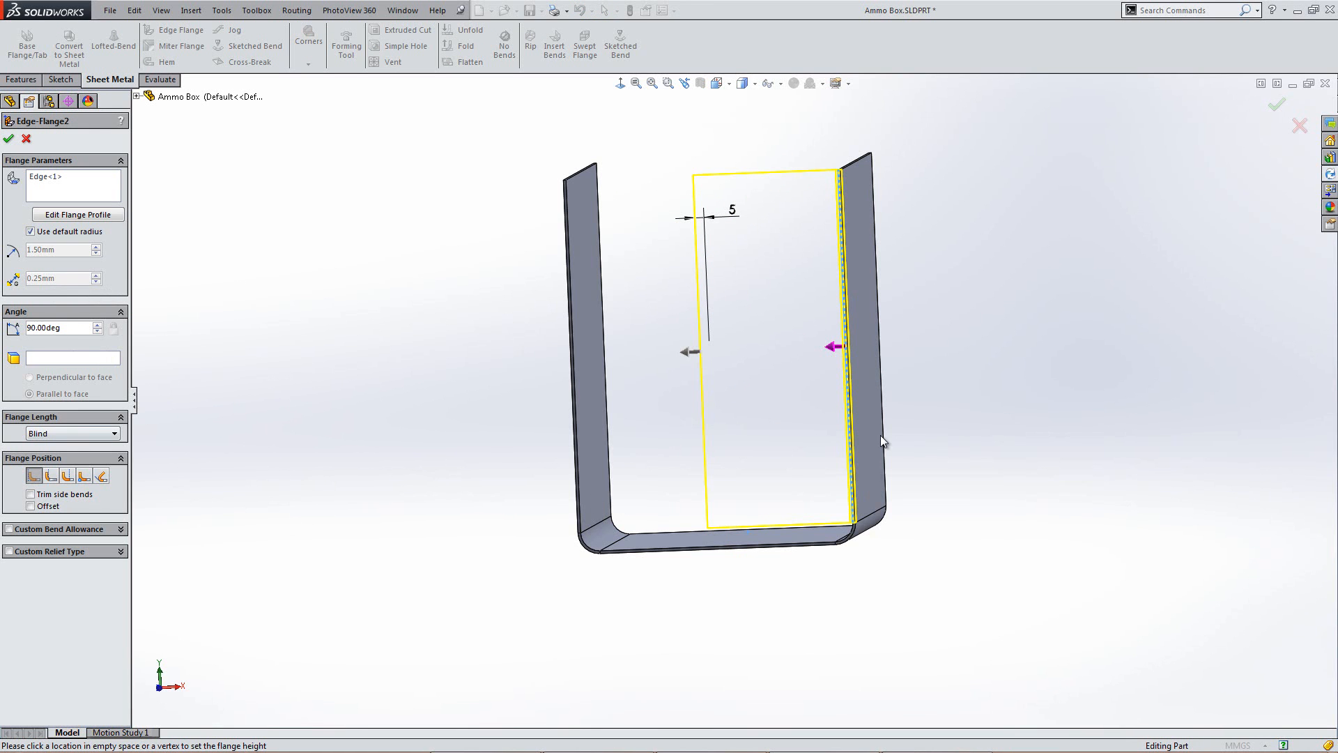
Step: Set the front flange's position to Bend Outside and create the flange
{"action": "key", "text": "ctrl+2"}
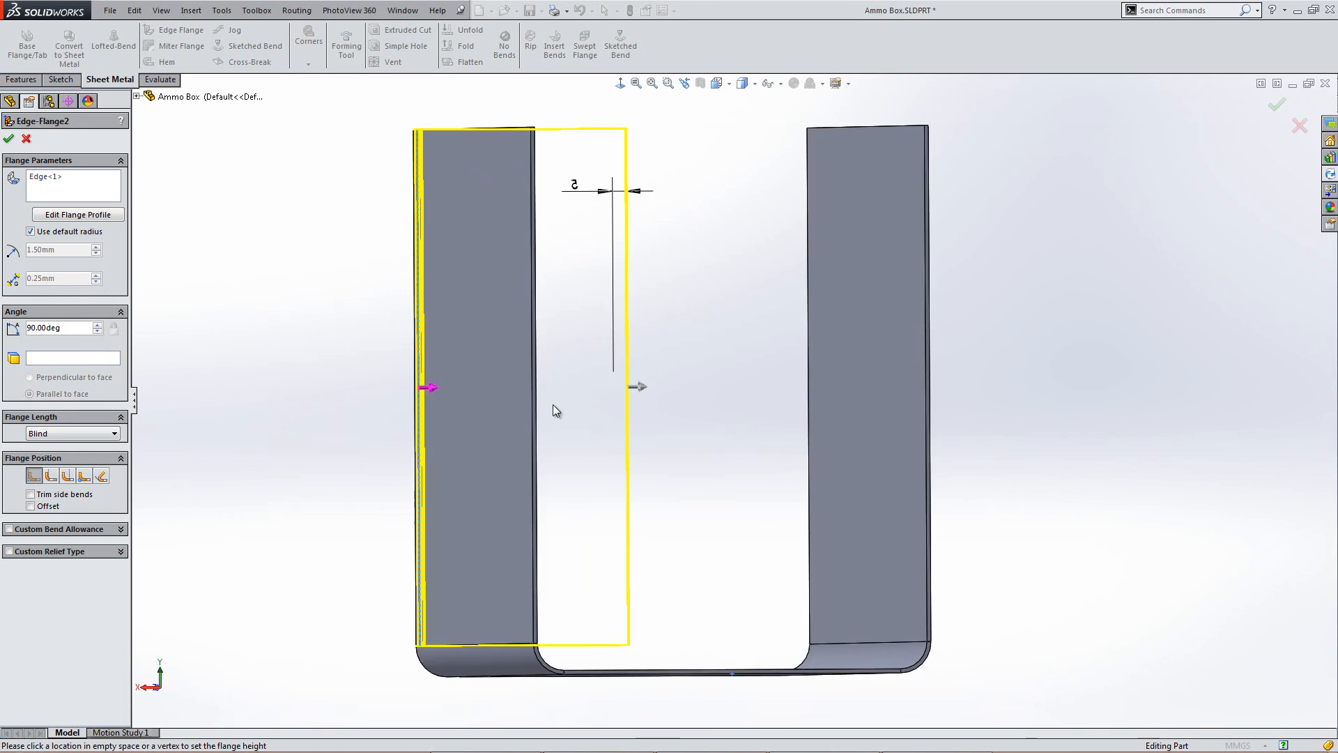
{"action": "key", "text": "ctrl+3"}
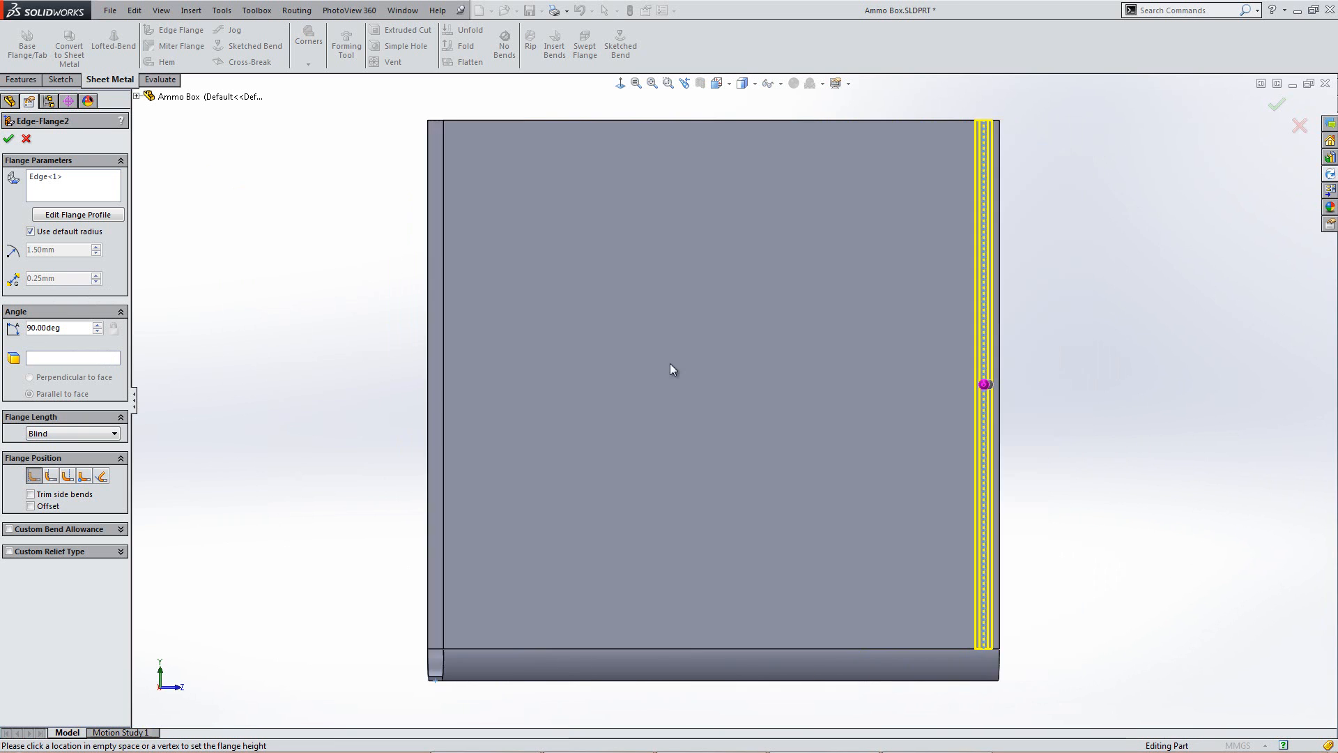
{"action": "scroll", "coordinate": [968, 676], "scroll_direction": "up", "scroll_amount": 1}
{"action": "scroll", "coordinate": [968, 676], "scroll_direction": "down", "scroll_amount": 4}
{"action": "scroll", "coordinate": [812, 510], "scroll_direction": "down", "scroll_amount": 3}
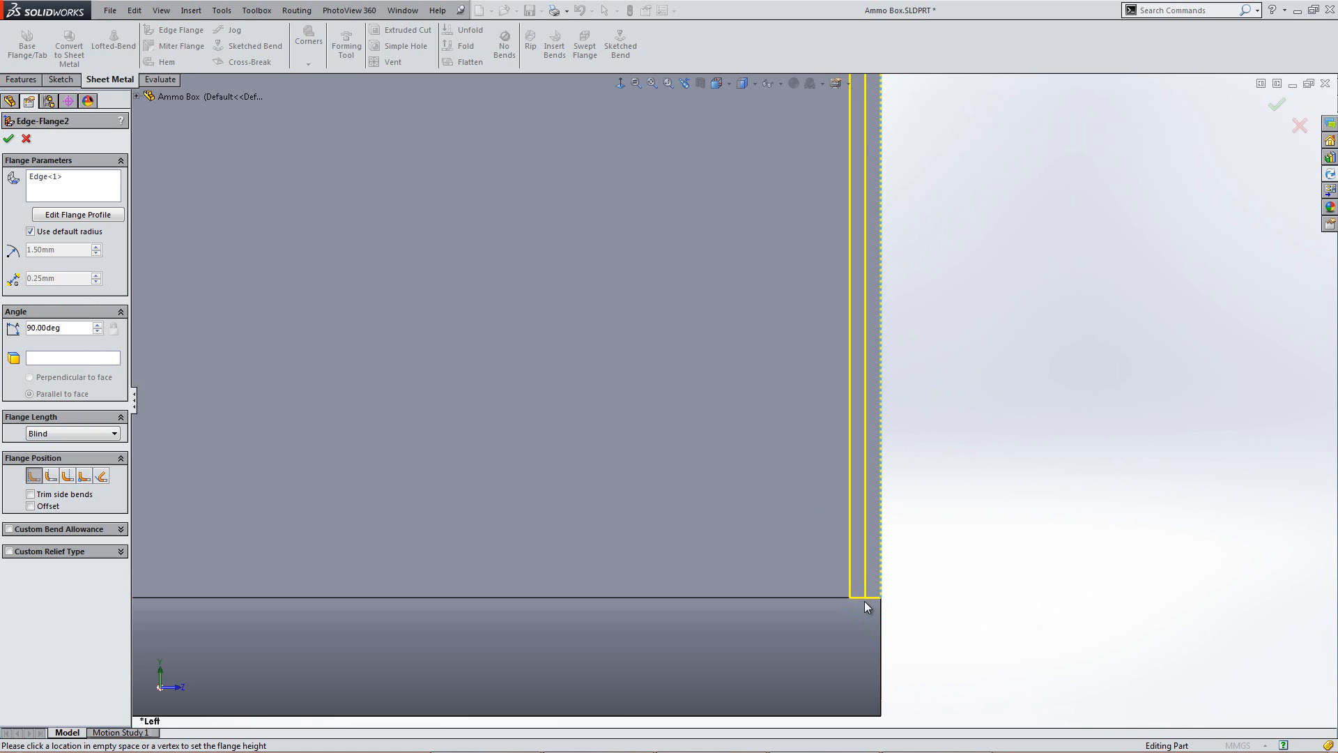
{"action": "left_click", "coordinate": [67, 476]}
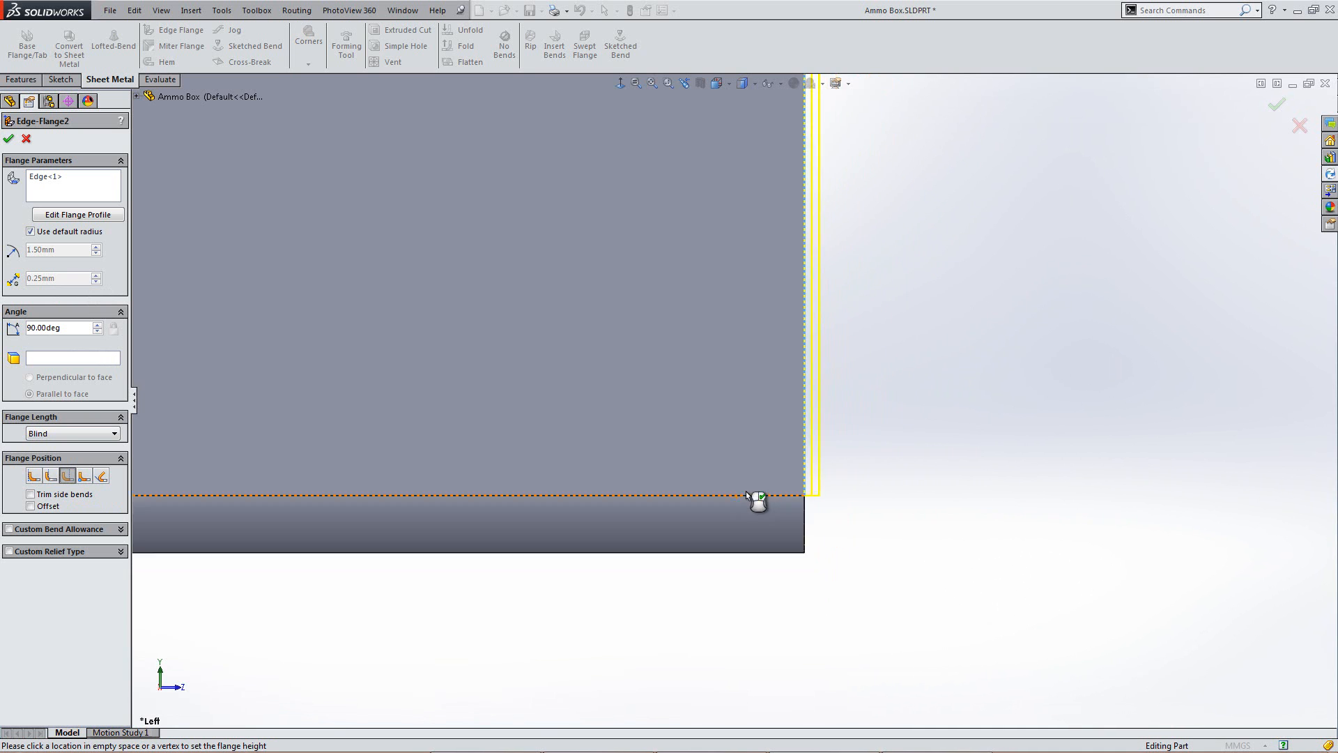
{"action": "key", "text": "ctrl+7"}
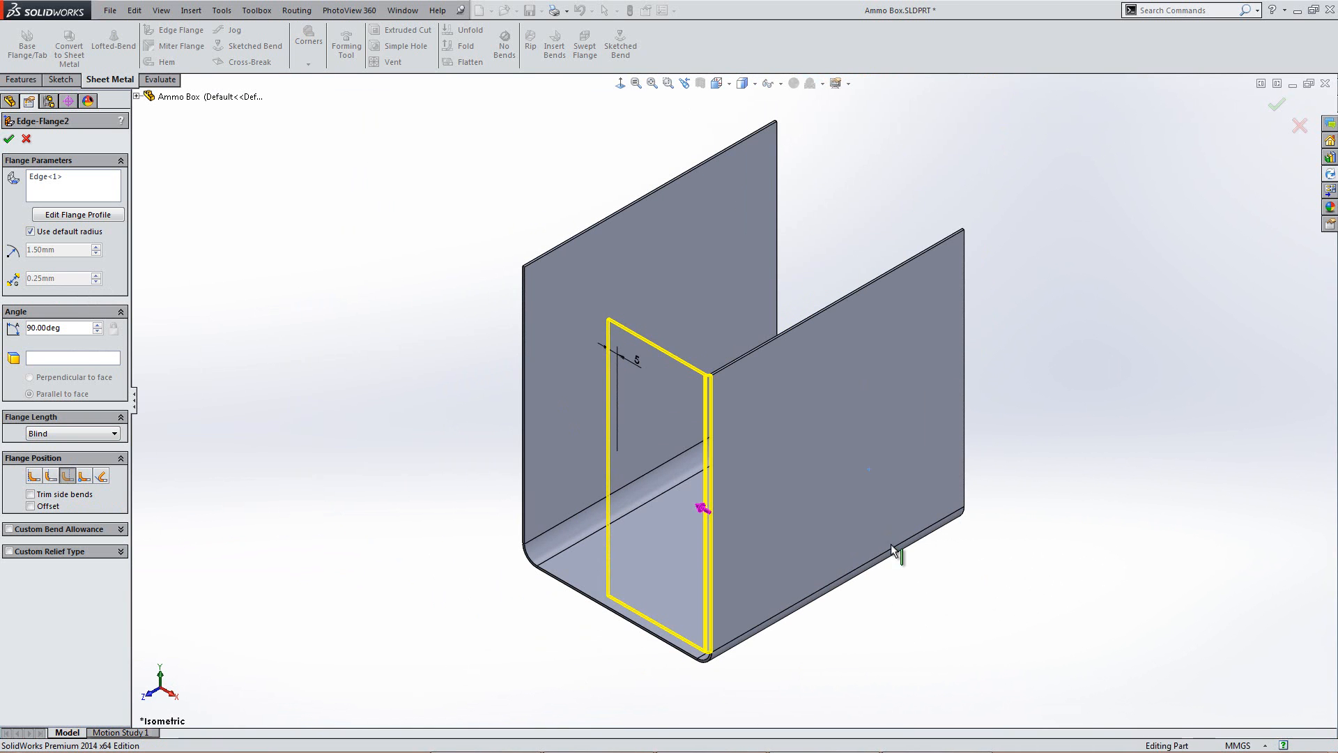
{"action": "key", "text": "Return"}
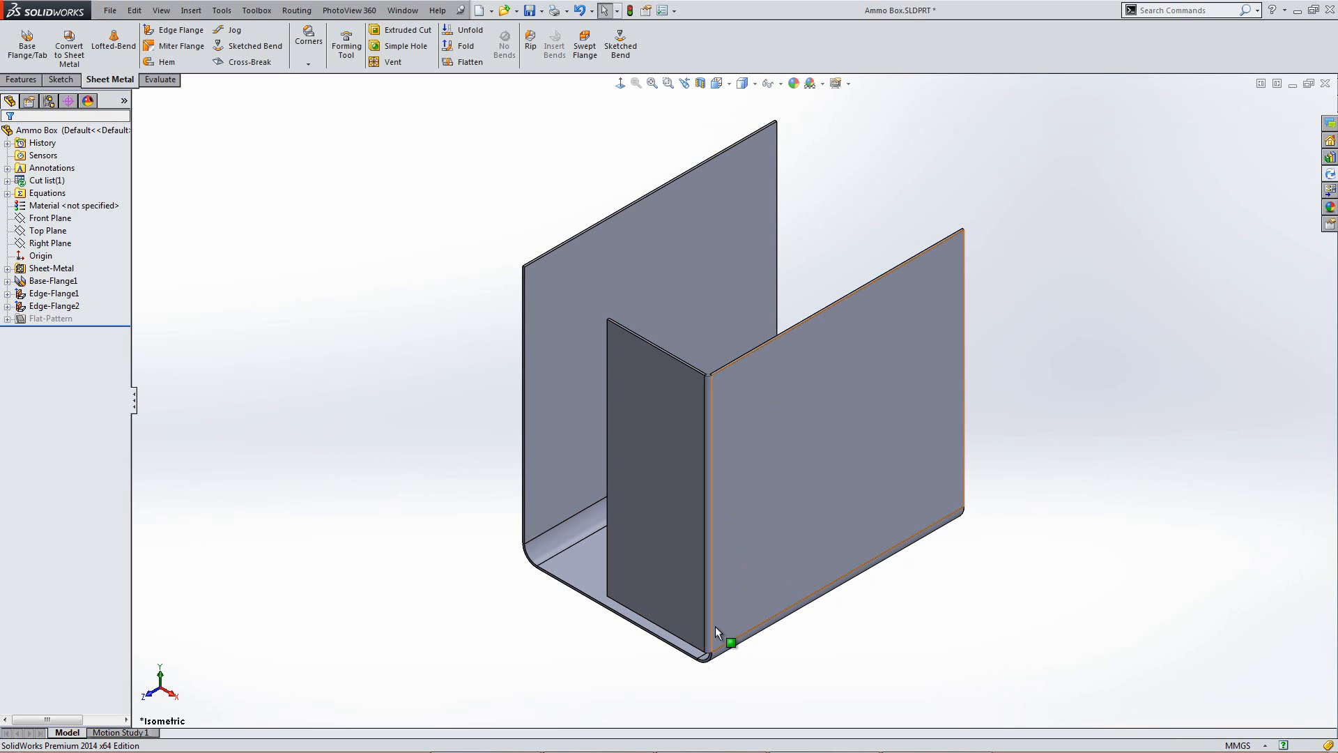
Step: Edit the front edge flange to use a custom bend radius of 10 mm instead of the default radius
{"action": "left_click", "coordinate": [53, 307]}
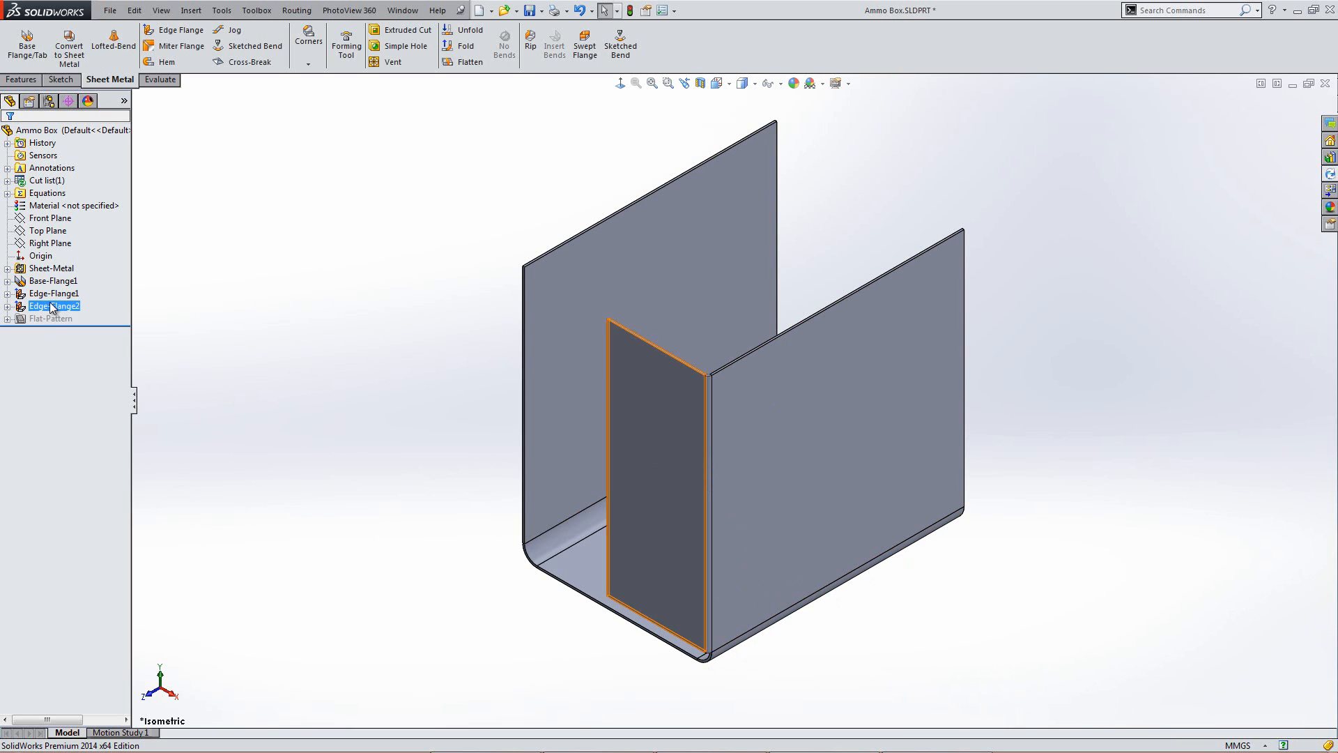
{"action": "right_click", "coordinate": [53, 307]}
{"action": "left_click", "coordinate": [64, 261]}
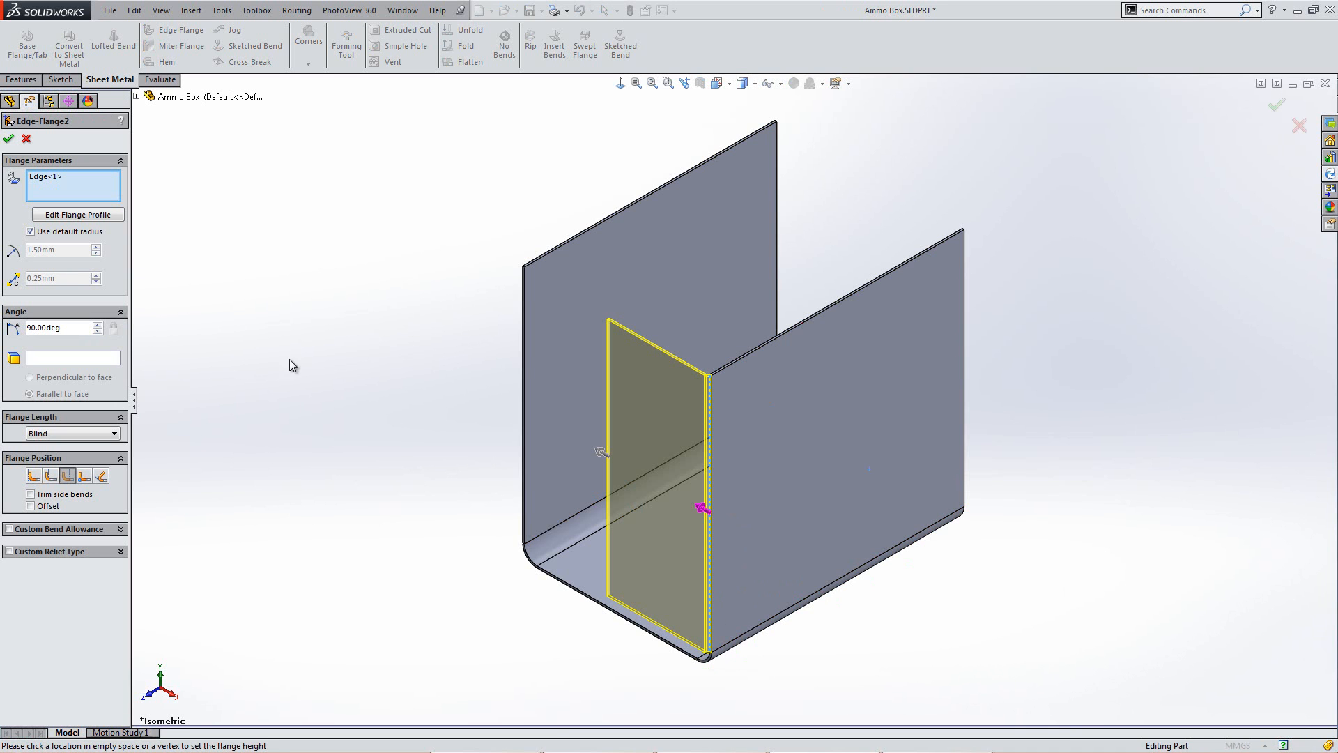
{"action": "left_click", "coordinate": [30, 232]}
{"action": "key", "text": "Tab"}
{"action": "type", "text": "10"}
{"action": "key", "text": "Return"}
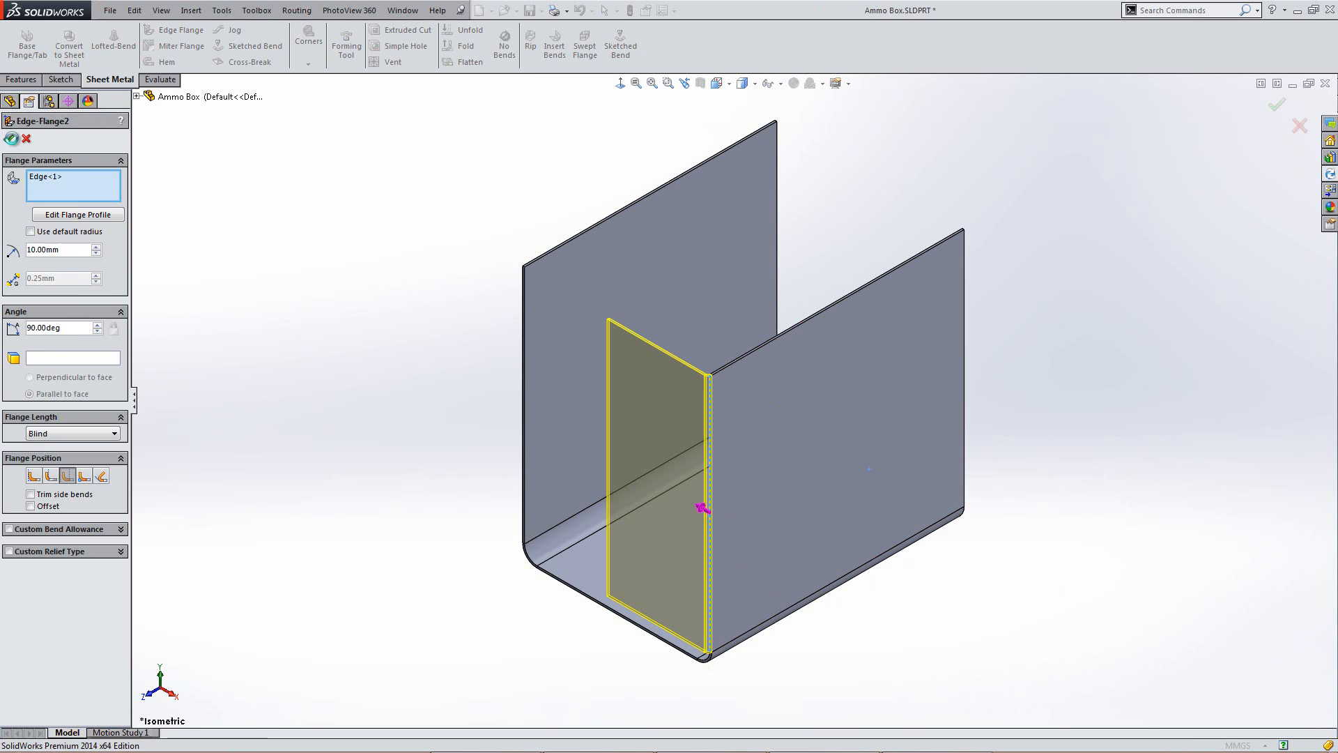
{"action": "key", "text": "Return"}
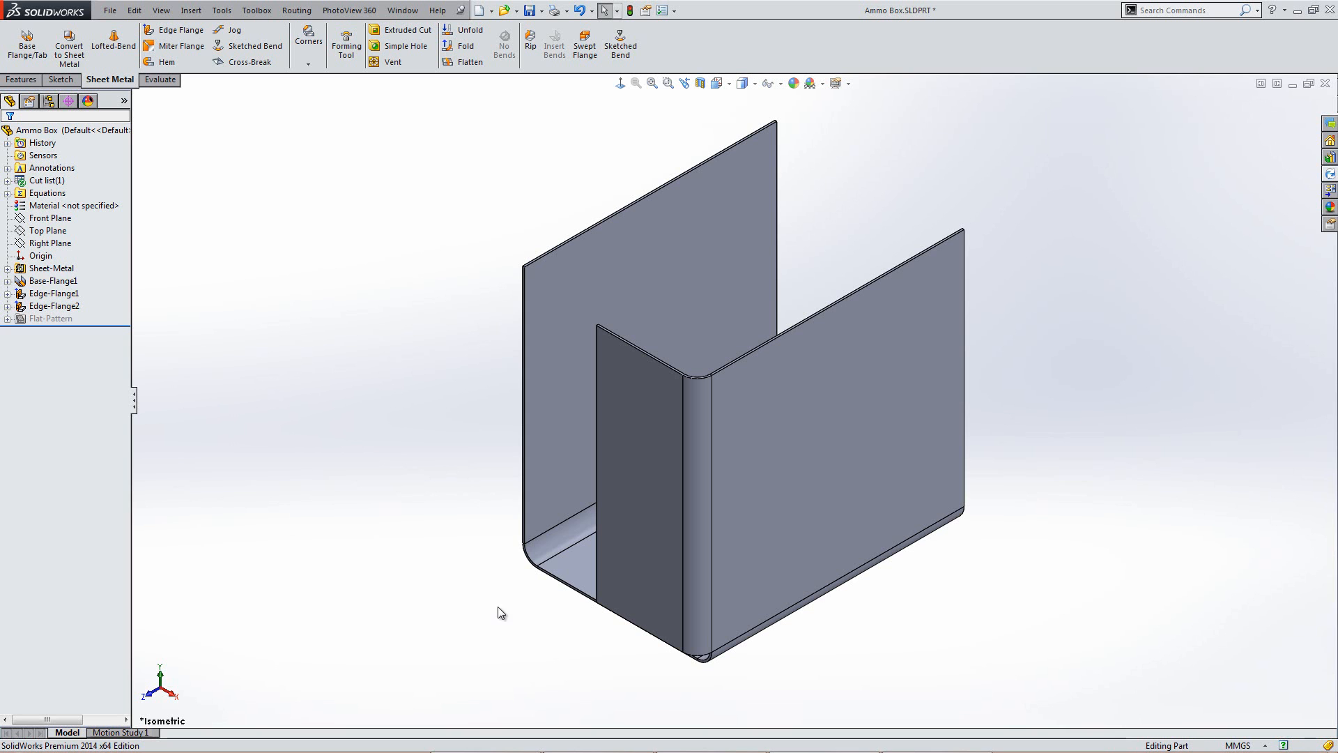
Step: Start a closed corner along the box's lower front, extending the front flange's bottom edge face to match the base's front edge face
{"action": "middle_click_drag", "start_coordinate": [642, 637], "coordinate": [681, 476]}
{"action": "scroll", "coordinate": [682, 475], "scroll_direction": "down", "scroll_amount": 5}
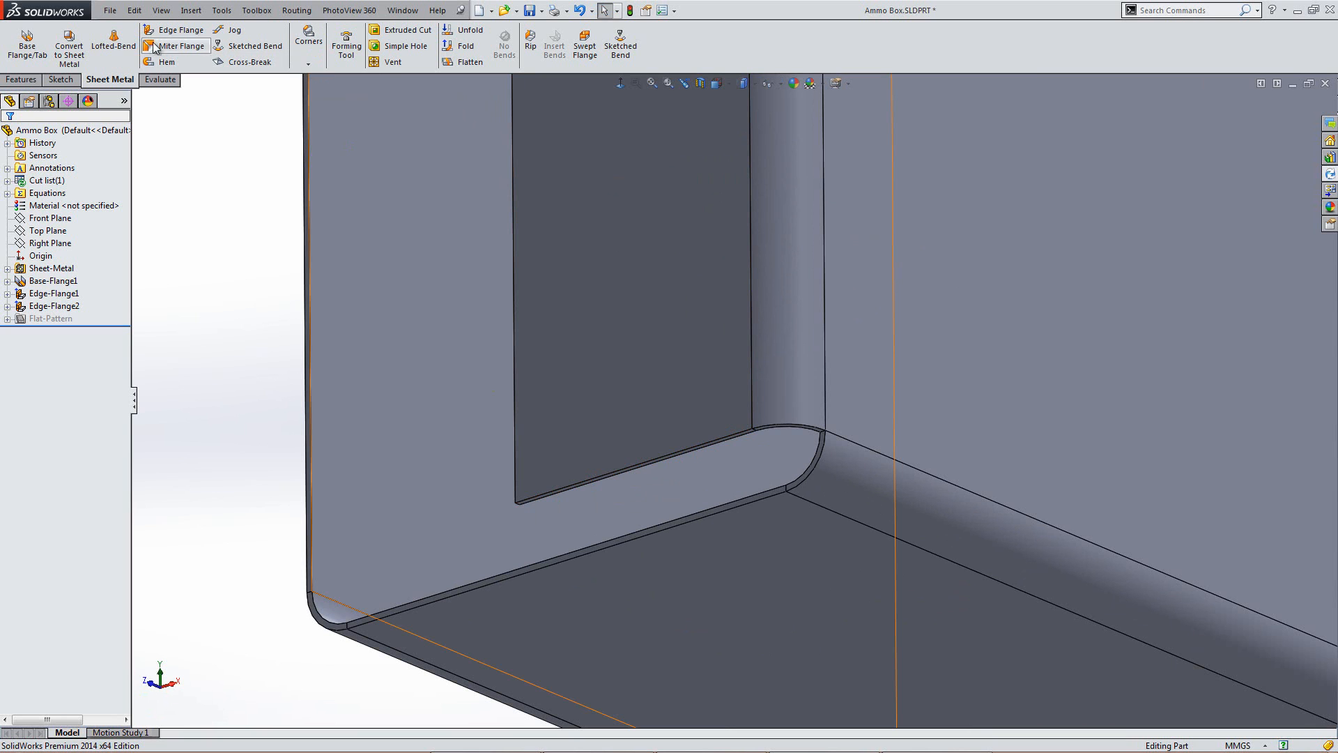
{"action": "left_click", "coordinate": [308, 66]}
{"action": "left_click", "coordinate": [331, 77]}
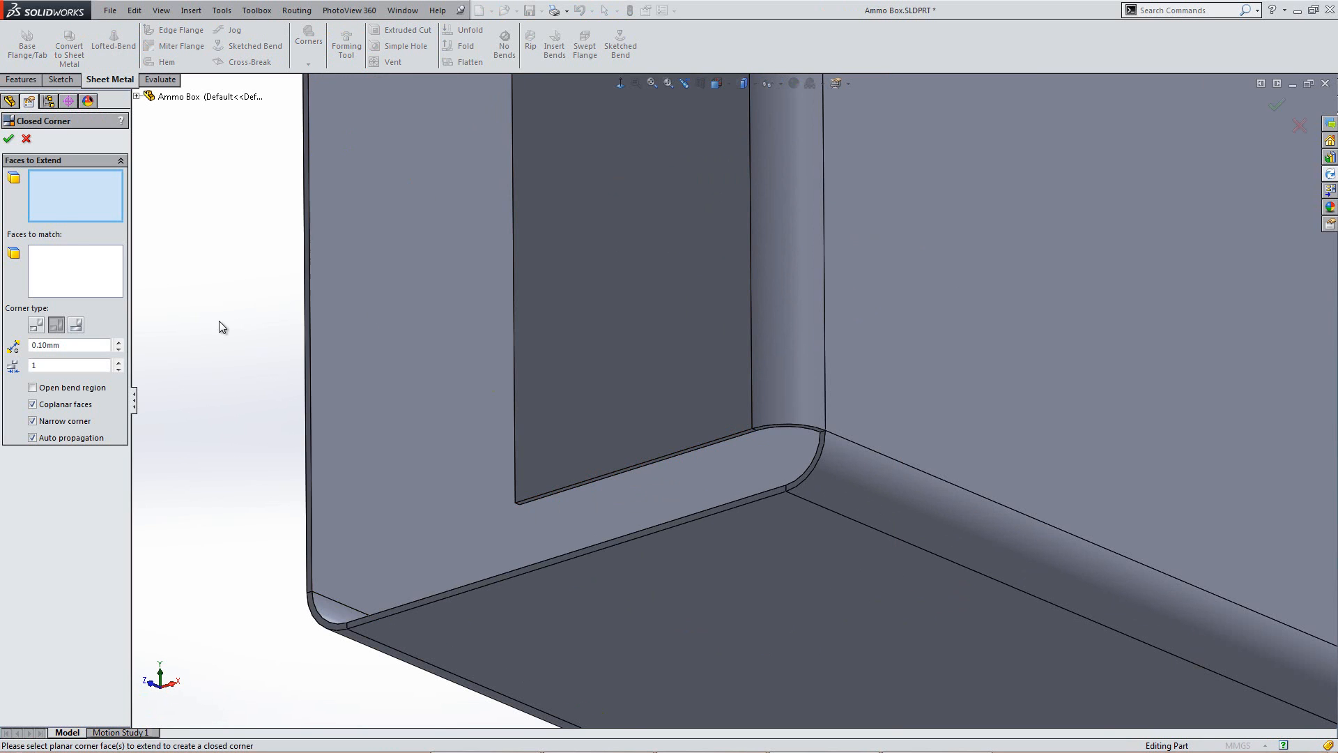
{"action": "scroll", "coordinate": [739, 446], "scroll_direction": "down", "scroll_amount": 3}
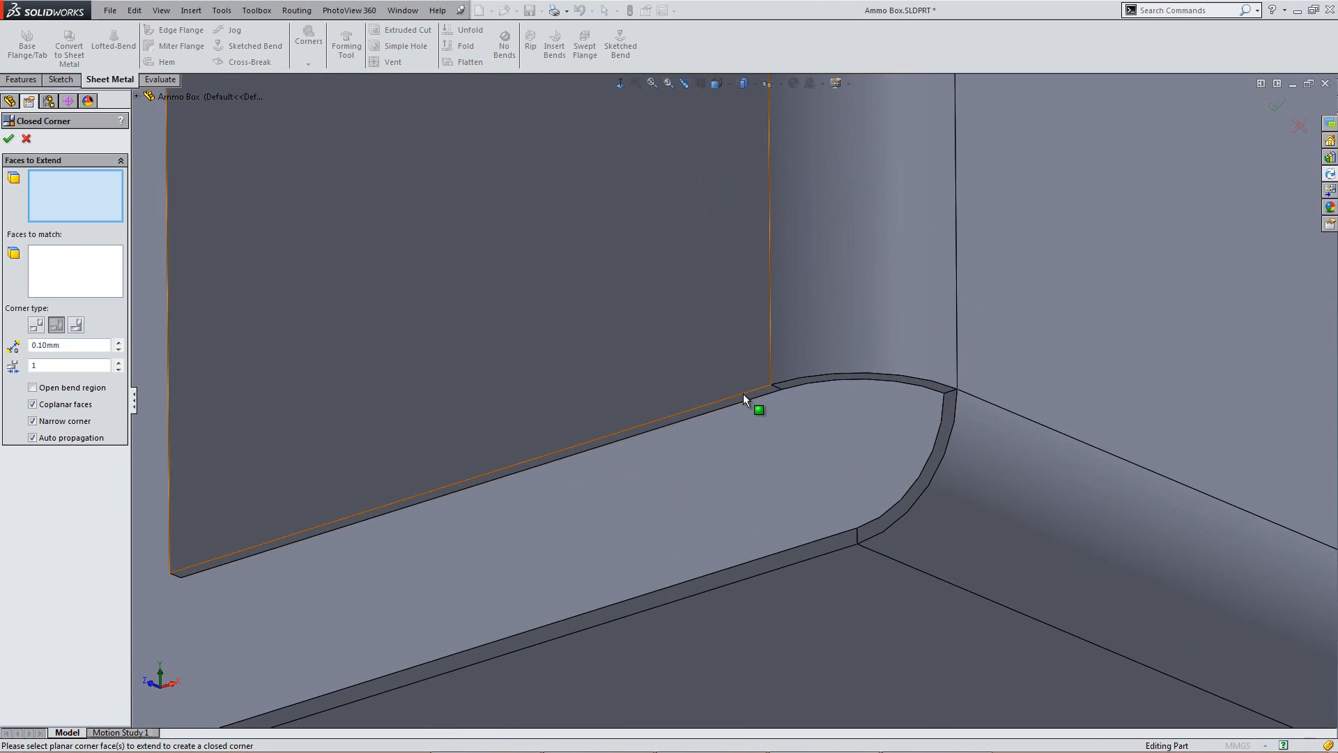
{"action": "left_click", "coordinate": [741, 407]}
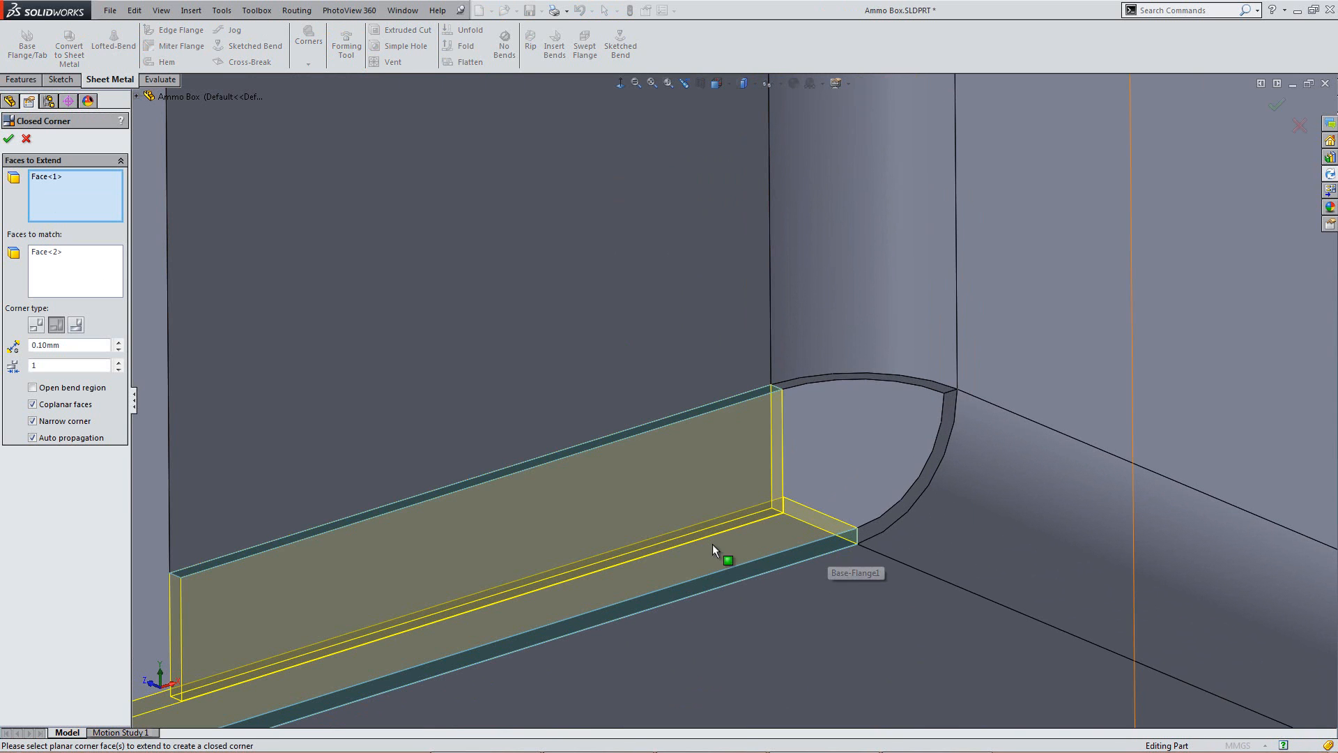
{"action": "scroll", "coordinate": [739, 446], "scroll_direction": "up", "scroll_amount": 5}
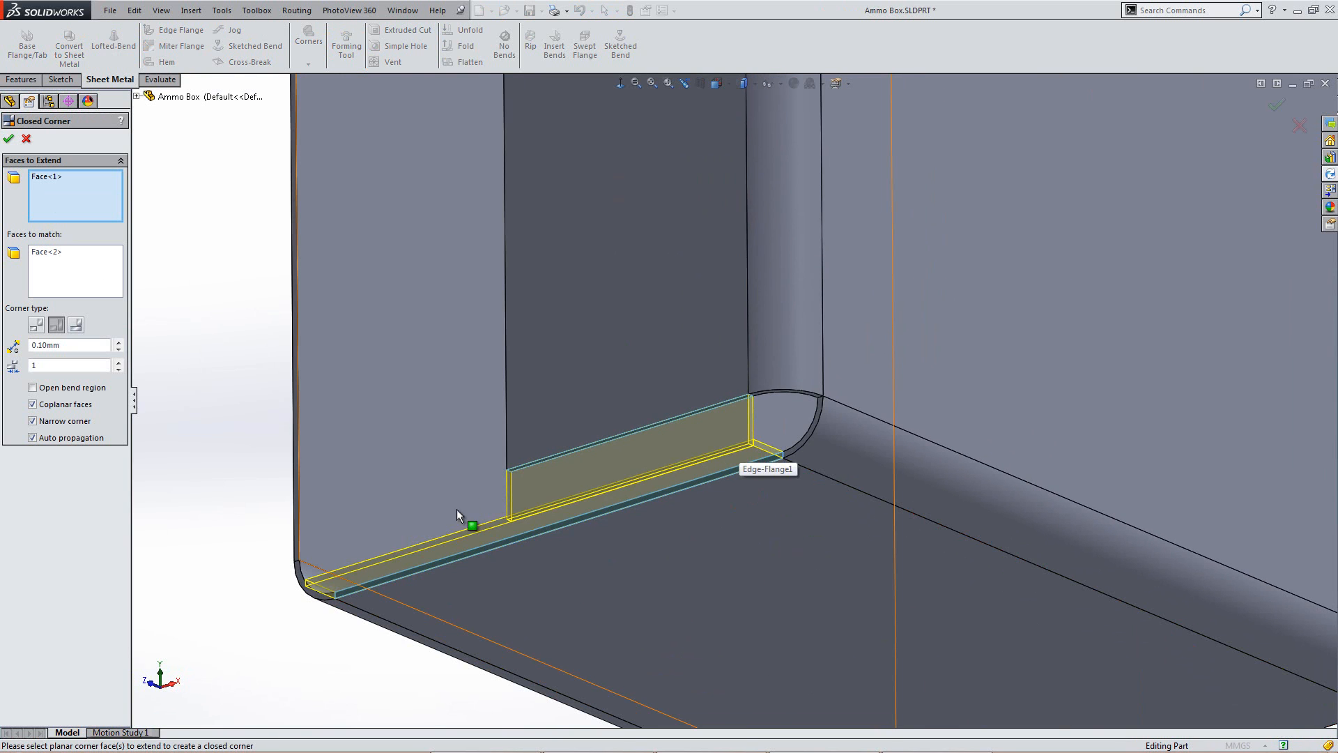
Step: Set the corner type to Butt, turn off Auto propagation, and create the closed corner
{"action": "left_click", "coordinate": [37, 324]}
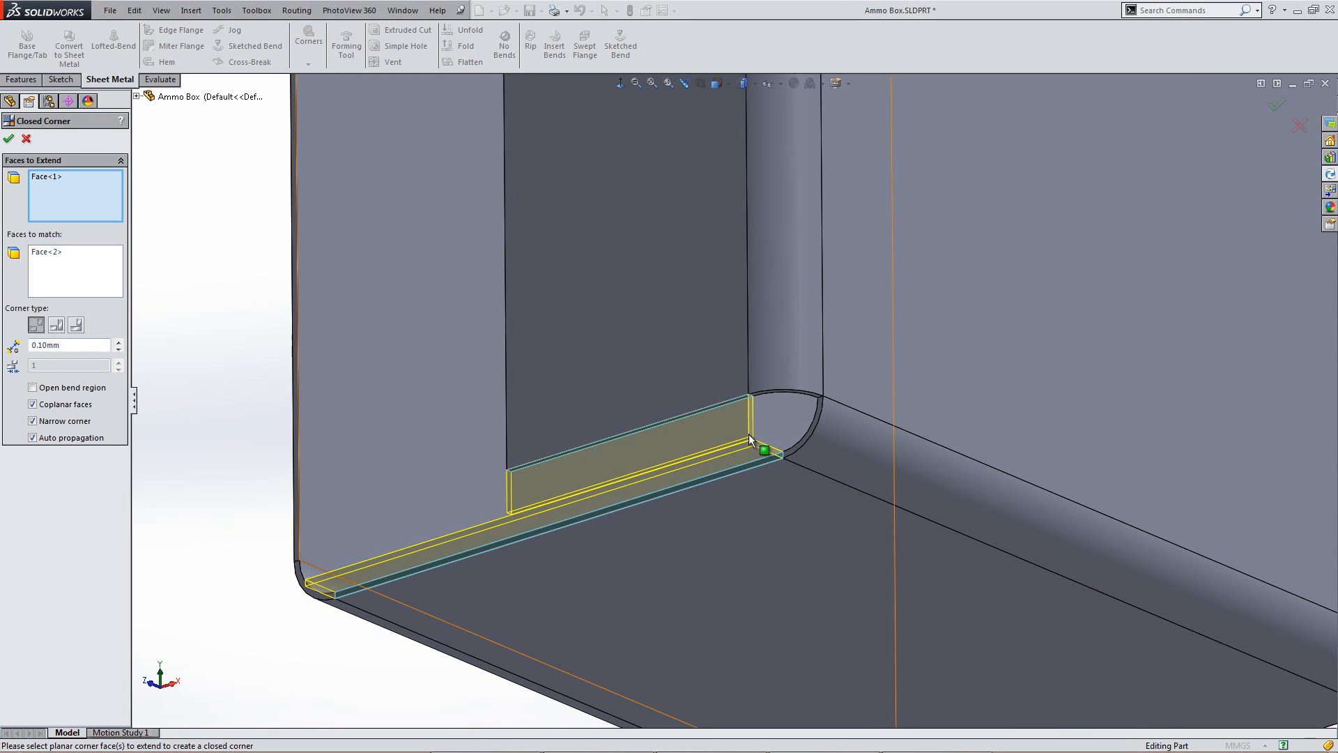
{"action": "left_click", "coordinate": [33, 438]}
{"action": "middle_click_drag", "start_coordinate": [768, 424], "coordinate": [762, 447]}
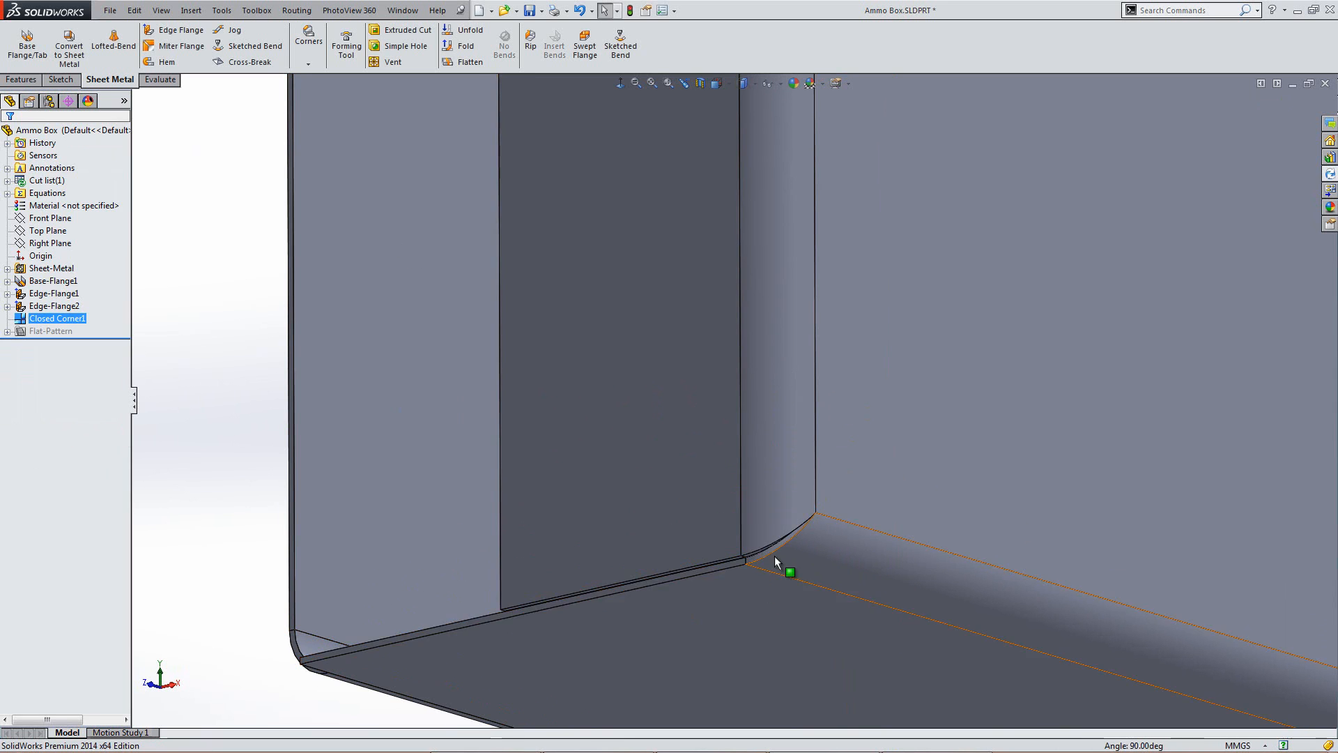
{"action": "middle_click_drag", "start_coordinate": [774, 556], "coordinate": [783, 527]}
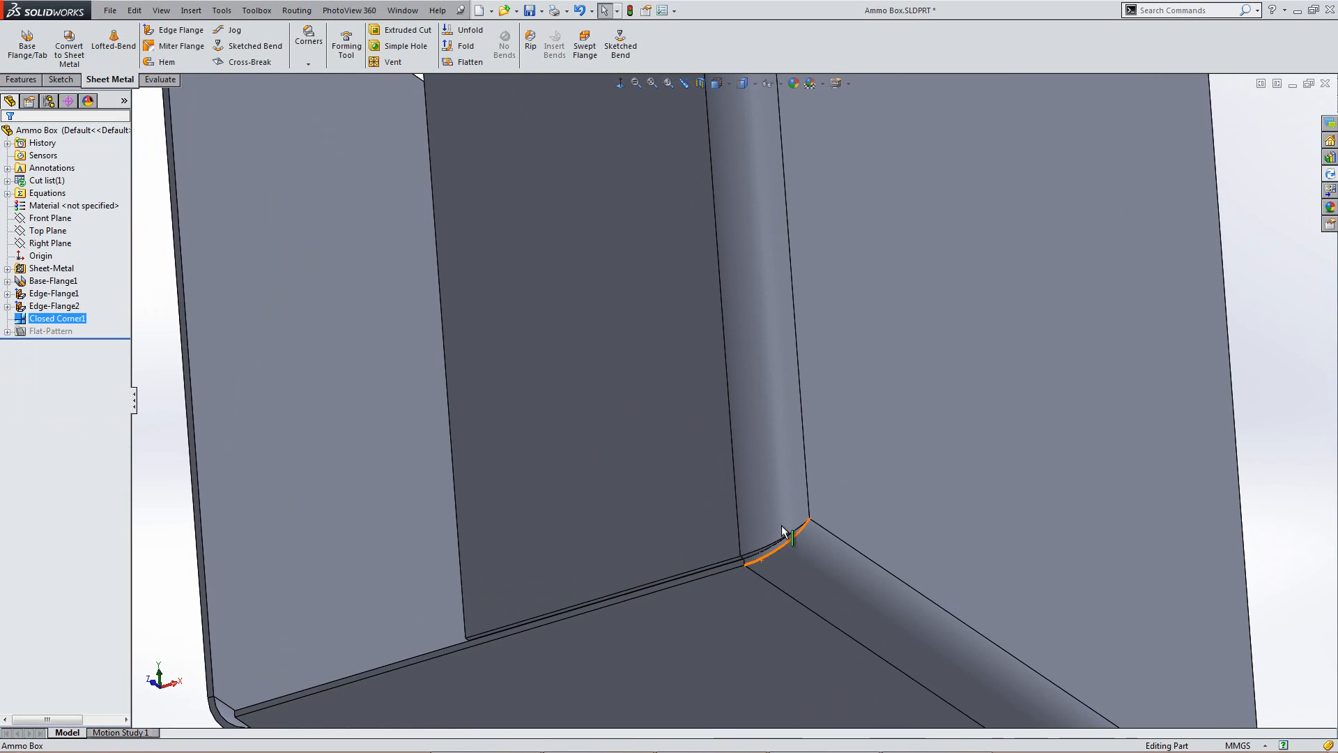
{"action": "key", "text": "ctrl+7"}
{"action": "key", "text": "ctrl+7"}
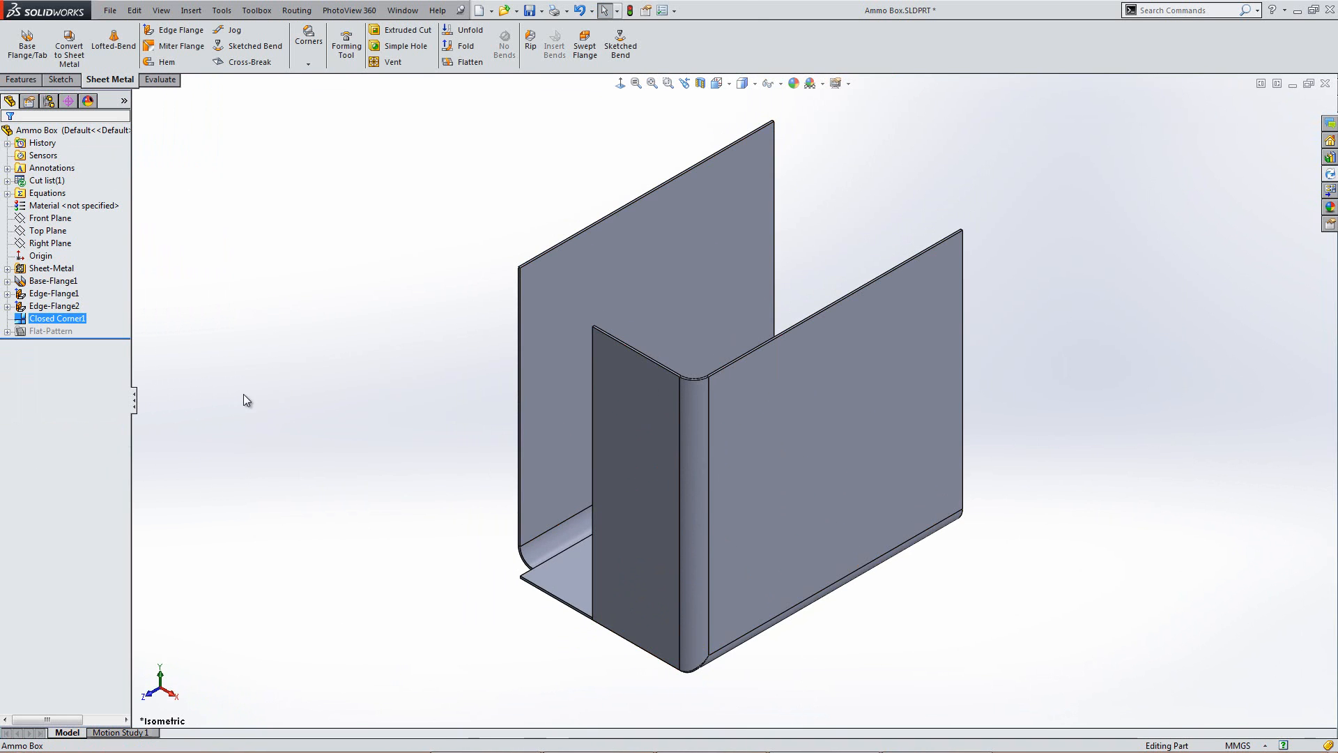
{"action": "left_click", "coordinate": [378, 431]}
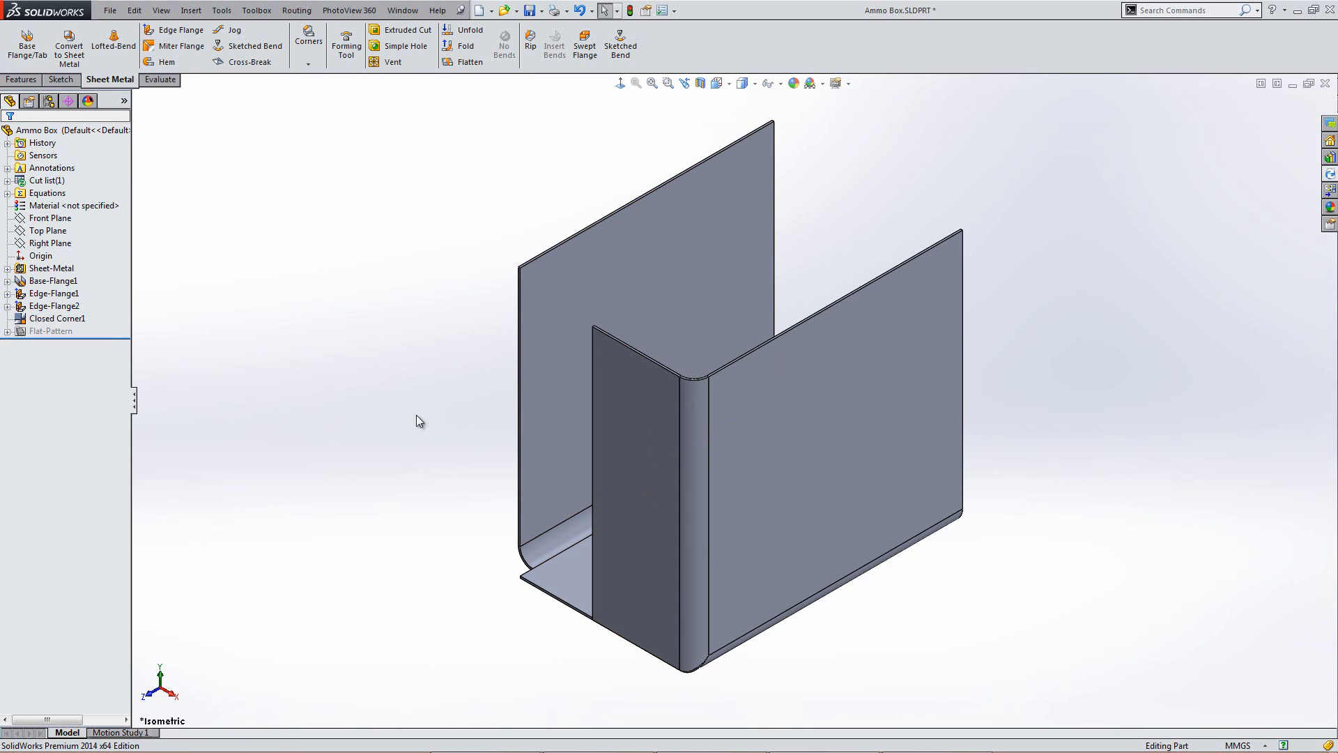
Step: Start a Jog on the front flange's outer face and sketch a full-height vertical bend line about 8 mm from the Right Plane
{"action": "left_click", "coordinate": [232, 32]}
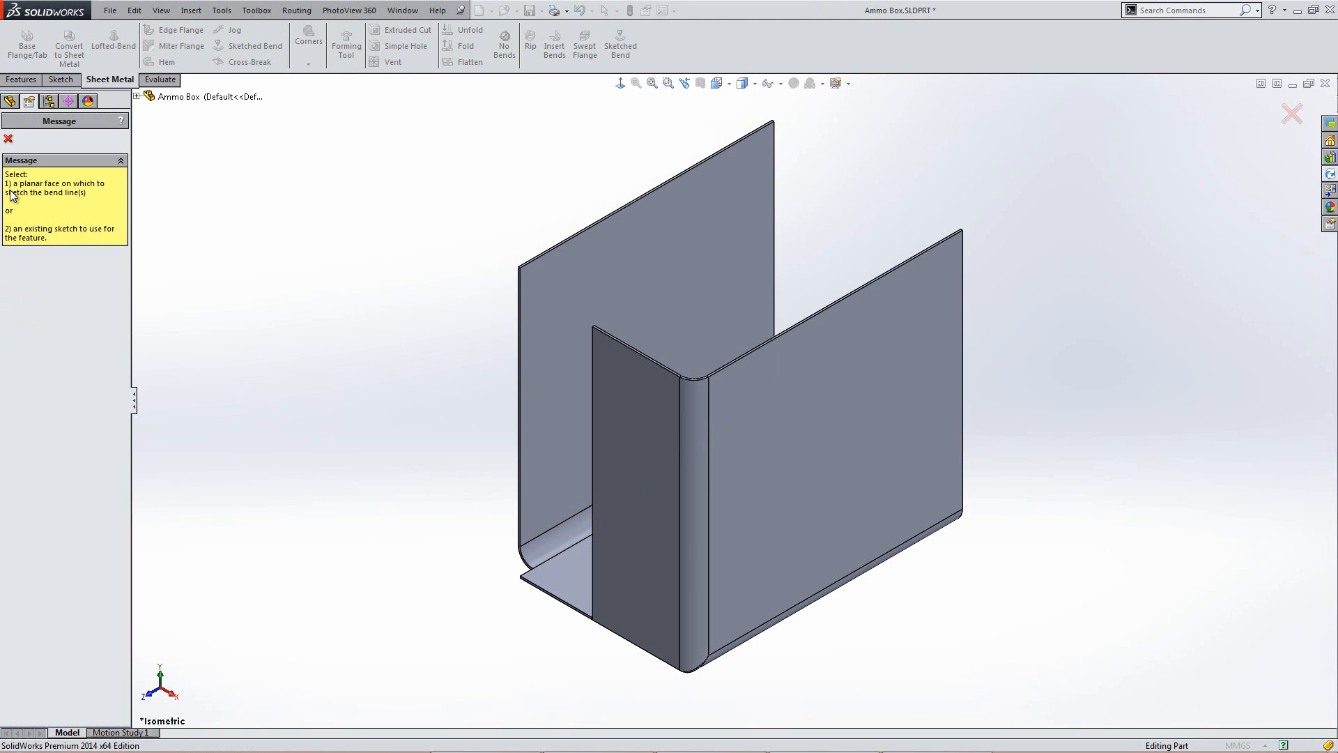
{"action": "left_click", "coordinate": [623, 440]}
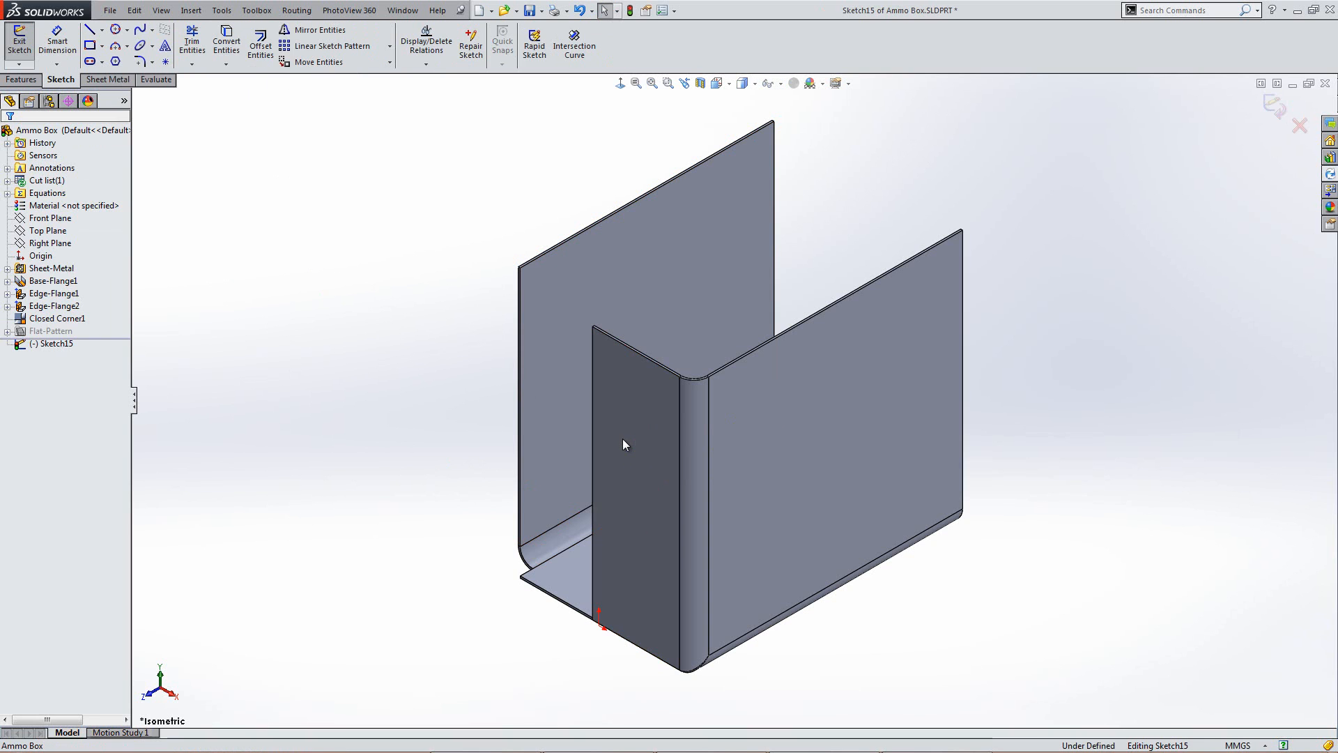
{"action": "left_click", "coordinate": [620, 82]}
{"action": "left_click", "coordinate": [90, 29]}
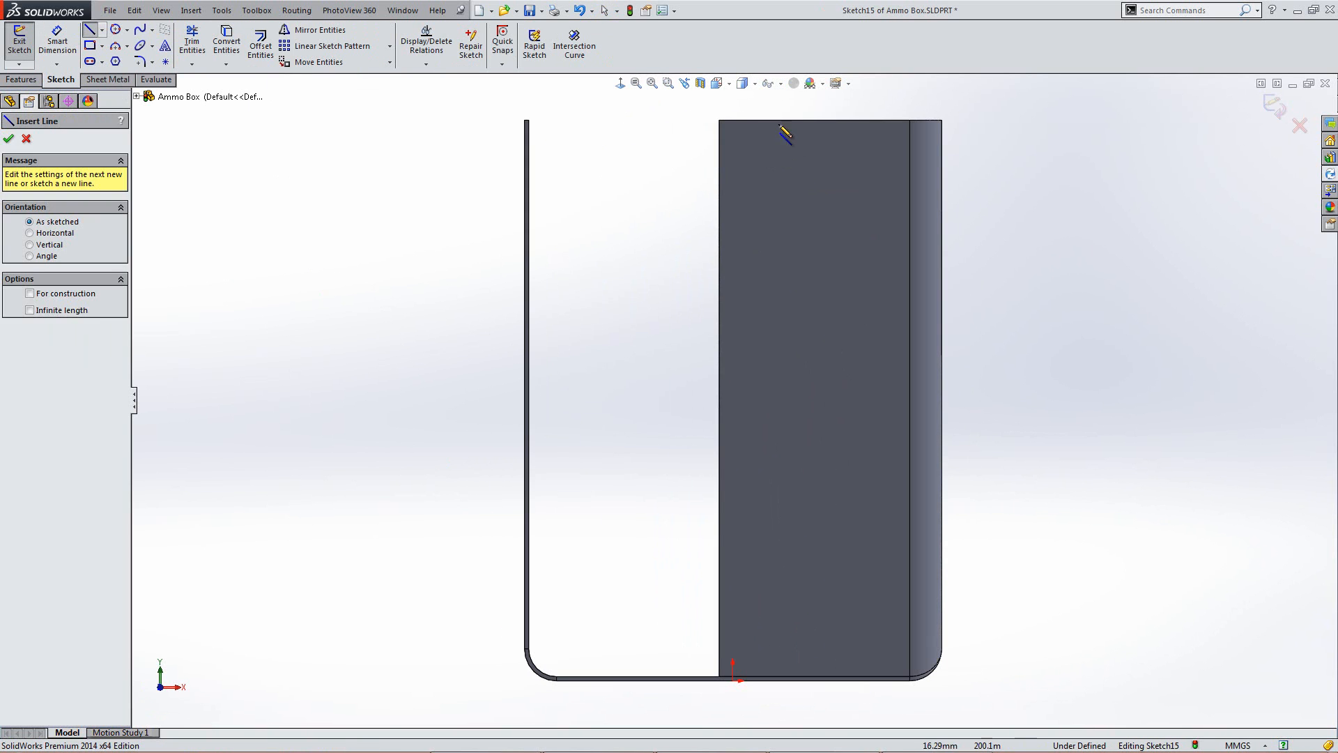
{"action": "left_click", "coordinate": [757, 121]}
{"action": "left_click", "coordinate": [756, 676]}
{"action": "key", "text": "Escape"}
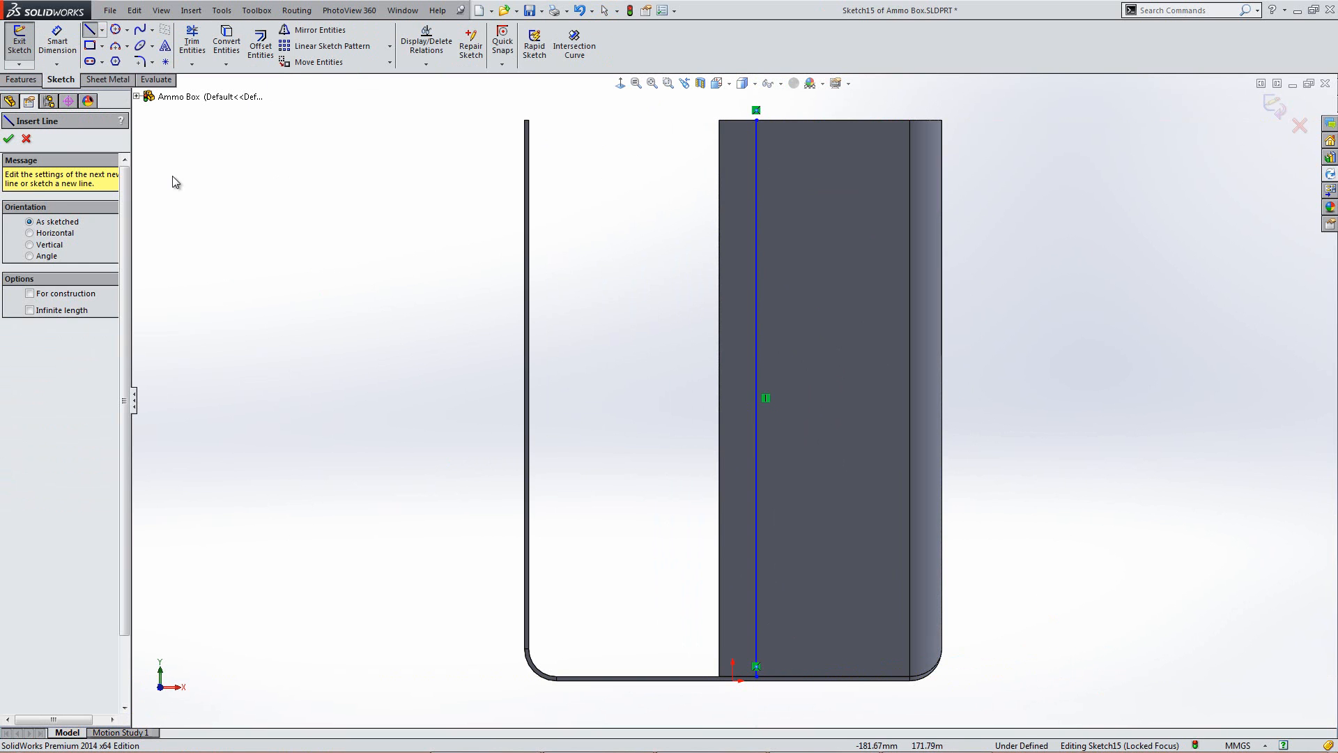
Step: Dimension the bend line 3 mm from the Right Plane
{"action": "left_click", "coordinate": [67, 49]}
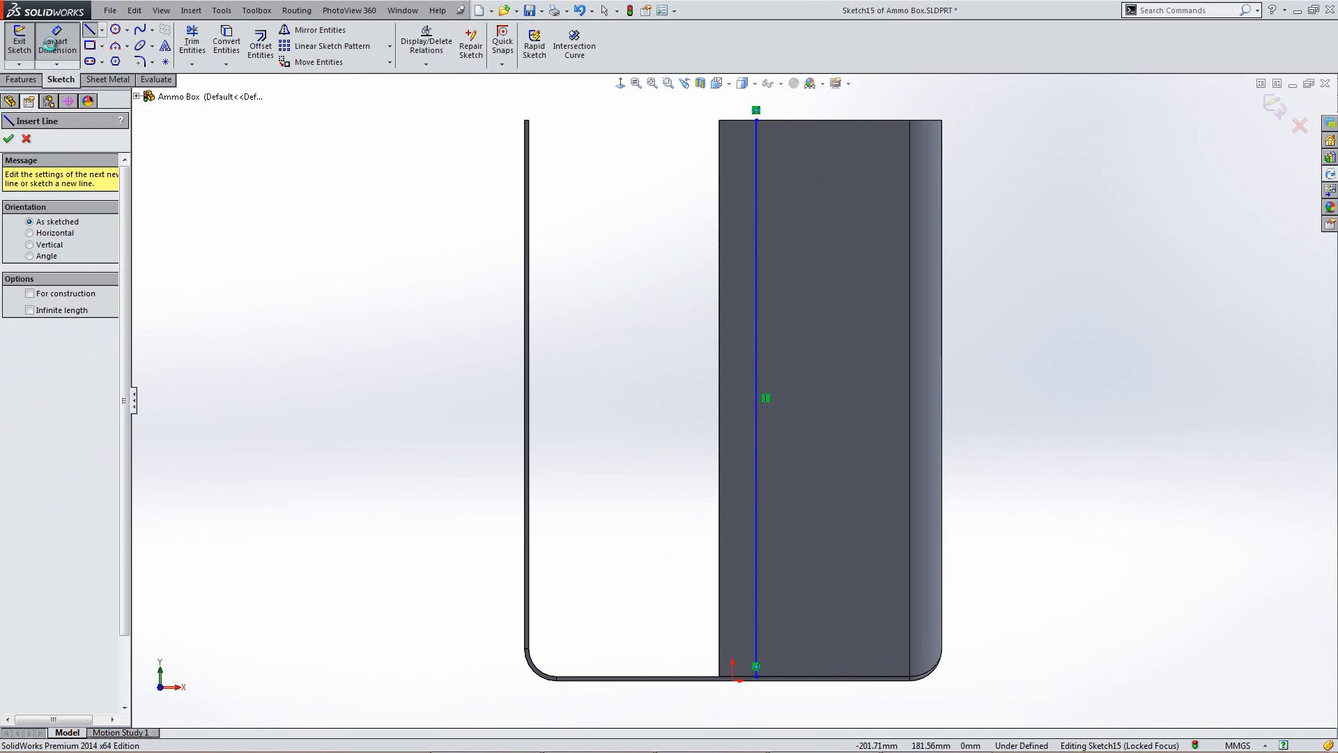
{"action": "left_click", "coordinate": [759, 404]}
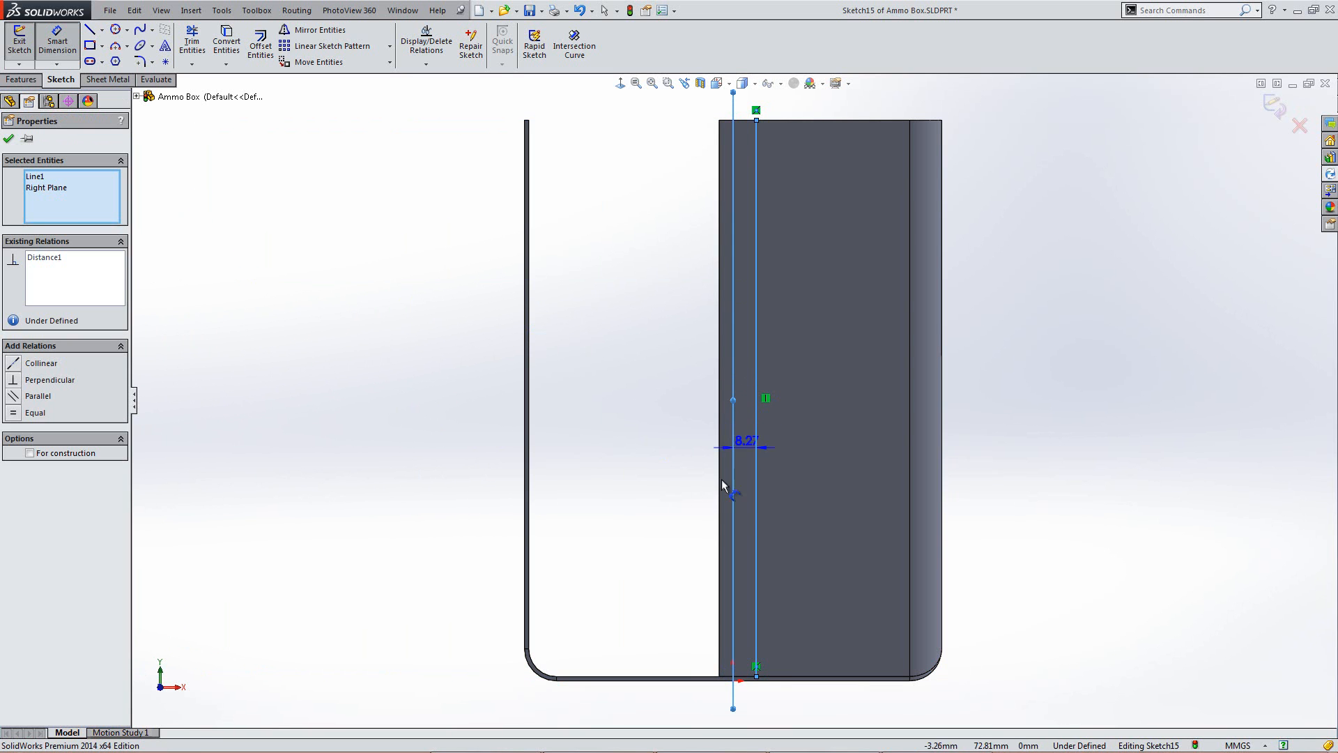
{"action": "left_click", "coordinate": [634, 143]}
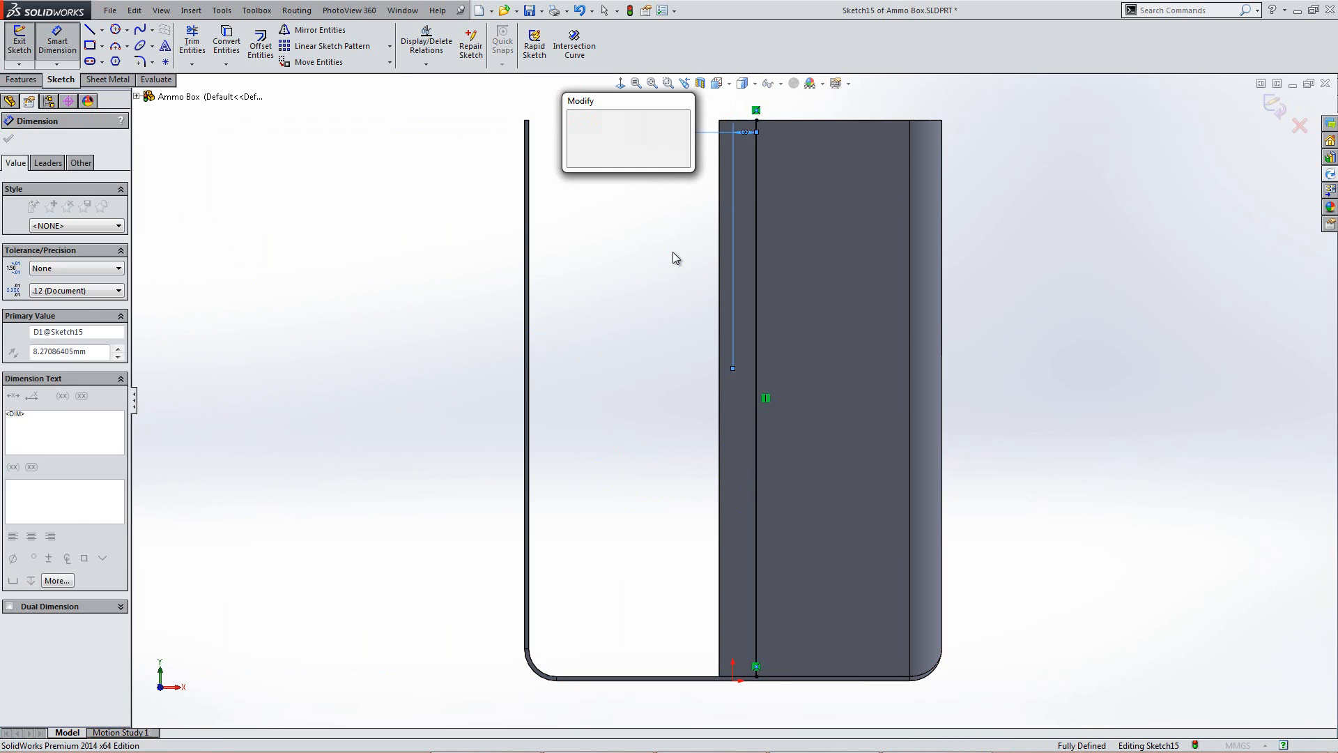
{"action": "type", "text": "3"}
{"action": "key", "text": "Return"}
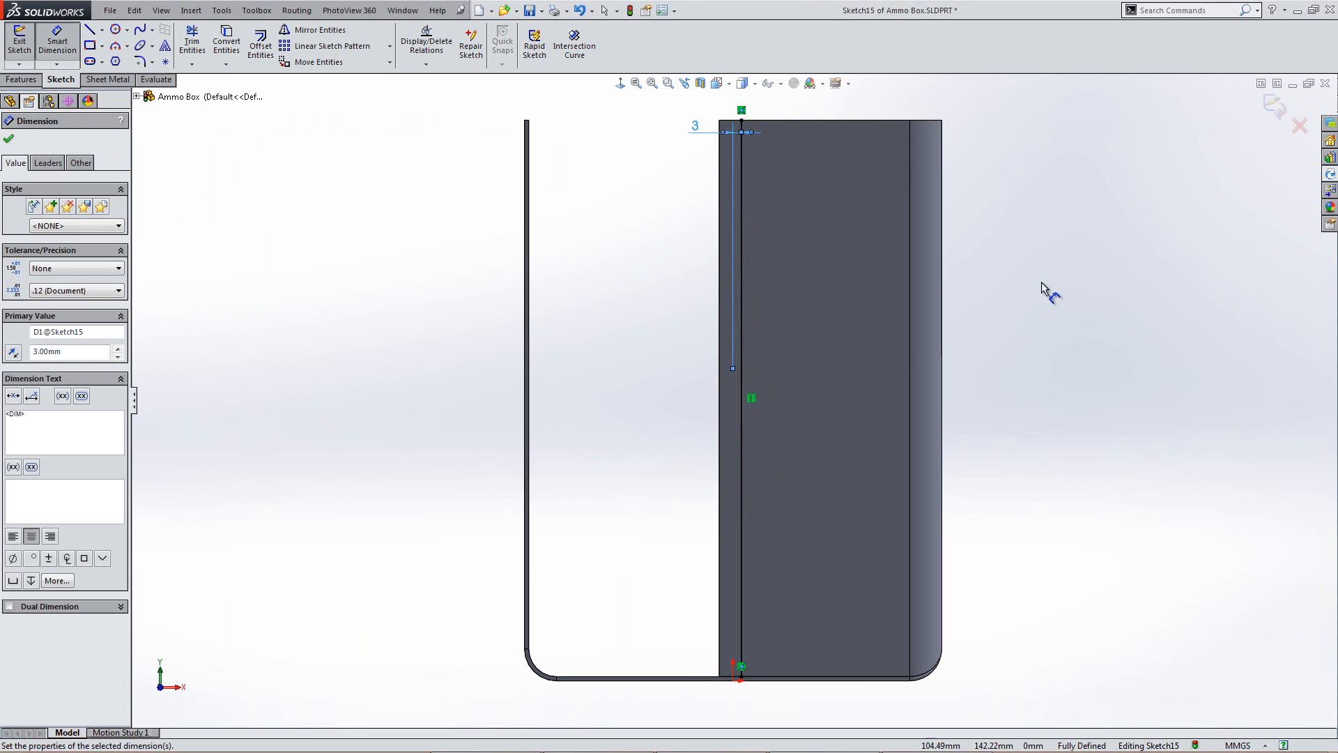
Step: Start the Jog from the sketched bend line with the front flange's wide portion as the fixed face
{"action": "left_click", "coordinate": [108, 79]}
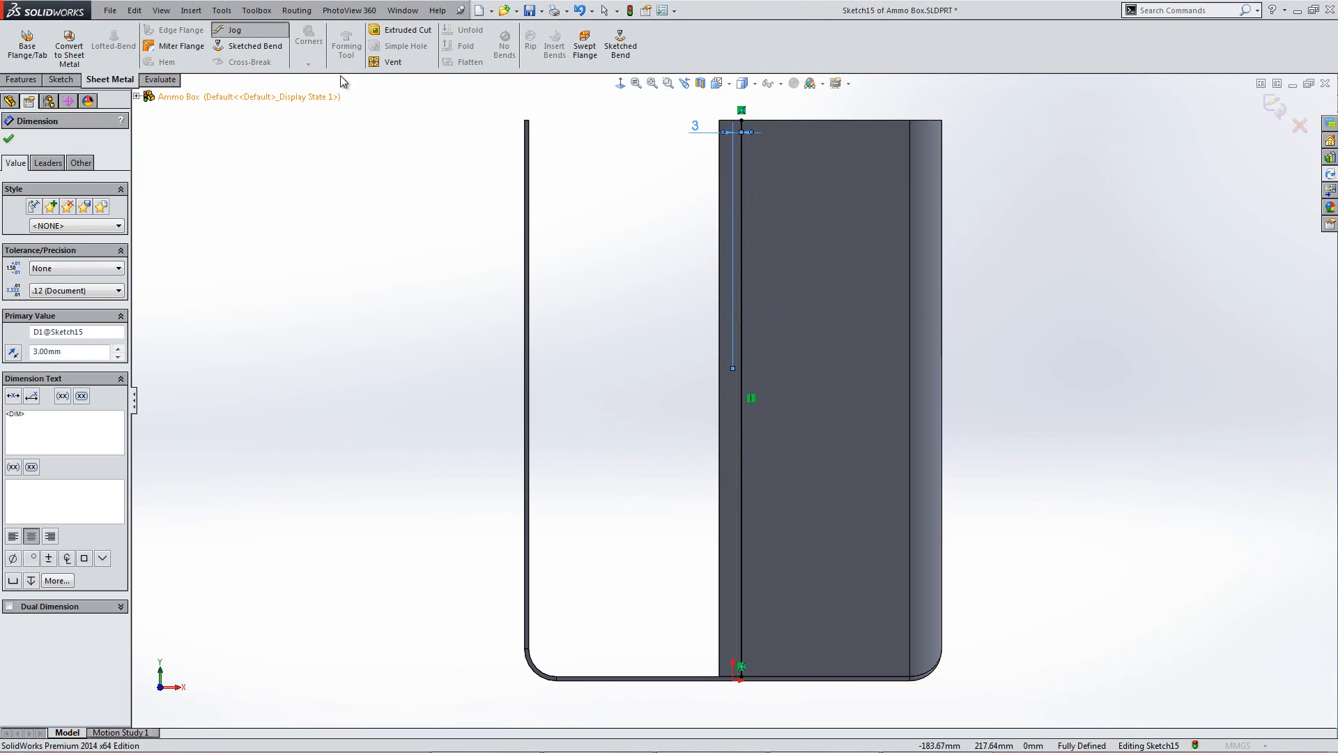
{"action": "left_click", "coordinate": [234, 30]}
{"action": "middle_click_drag", "start_coordinate": [989, 396], "coordinate": [749, 466]}
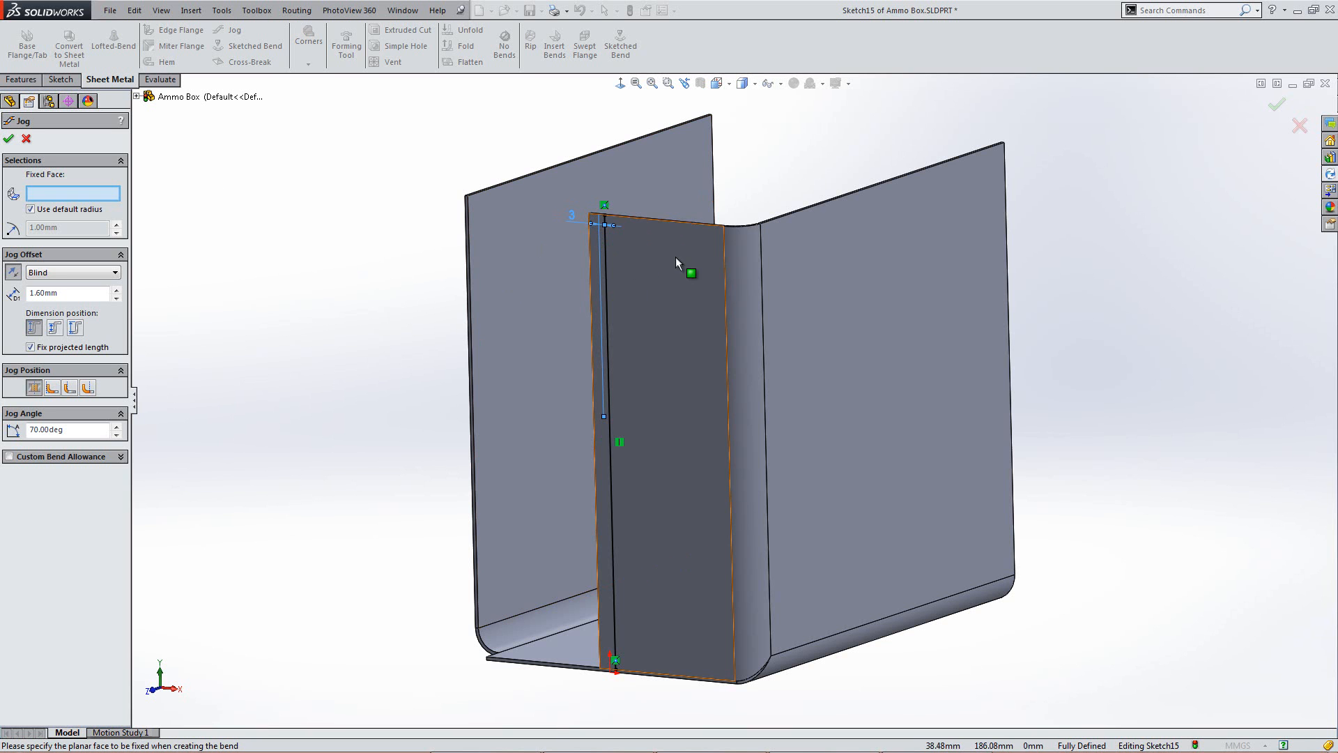
{"action": "middle_click_drag", "start_coordinate": [651, 269], "coordinate": [684, 394]}
{"action": "scroll", "coordinate": [636, 342], "scroll_direction": "down", "scroll_amount": 5}
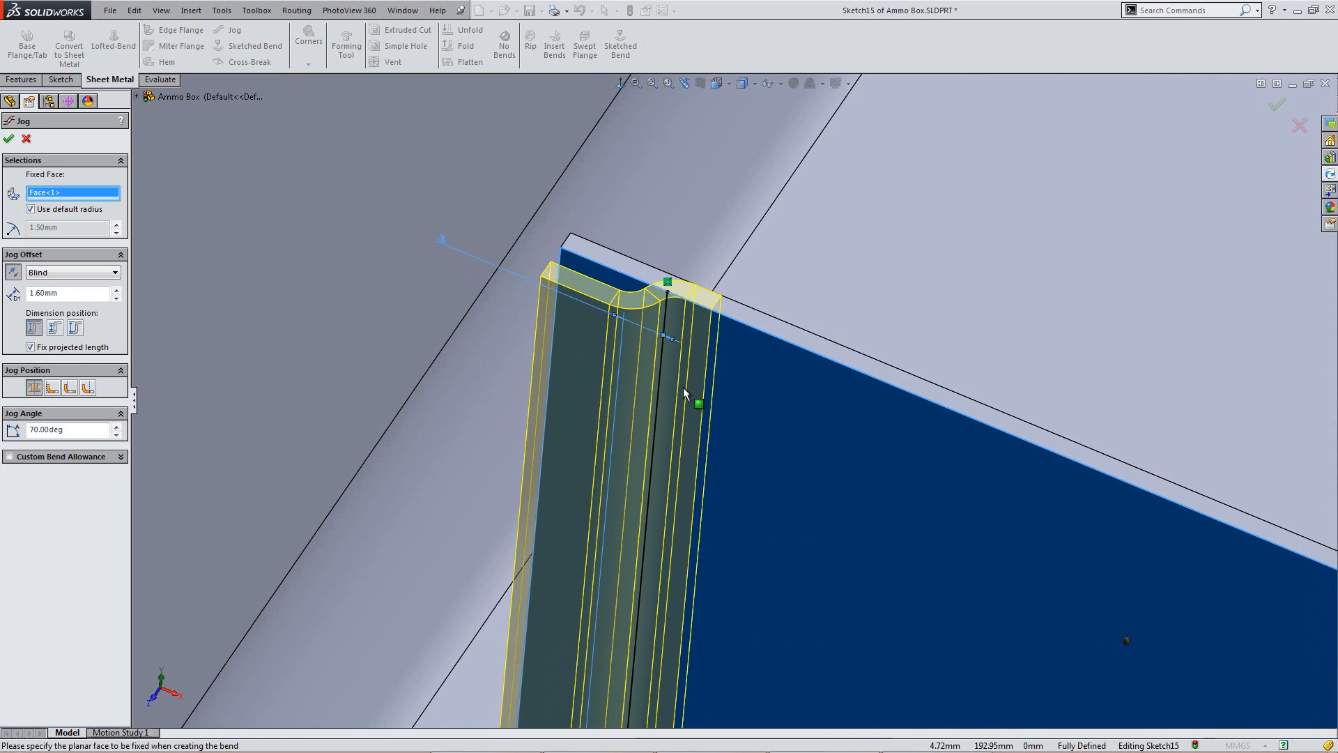
Step: Give the jog a custom 0 mm bend radius and a 30° jog angle, keep Fix projected length on, and create it
{"action": "left_click", "coordinate": [31, 209]}
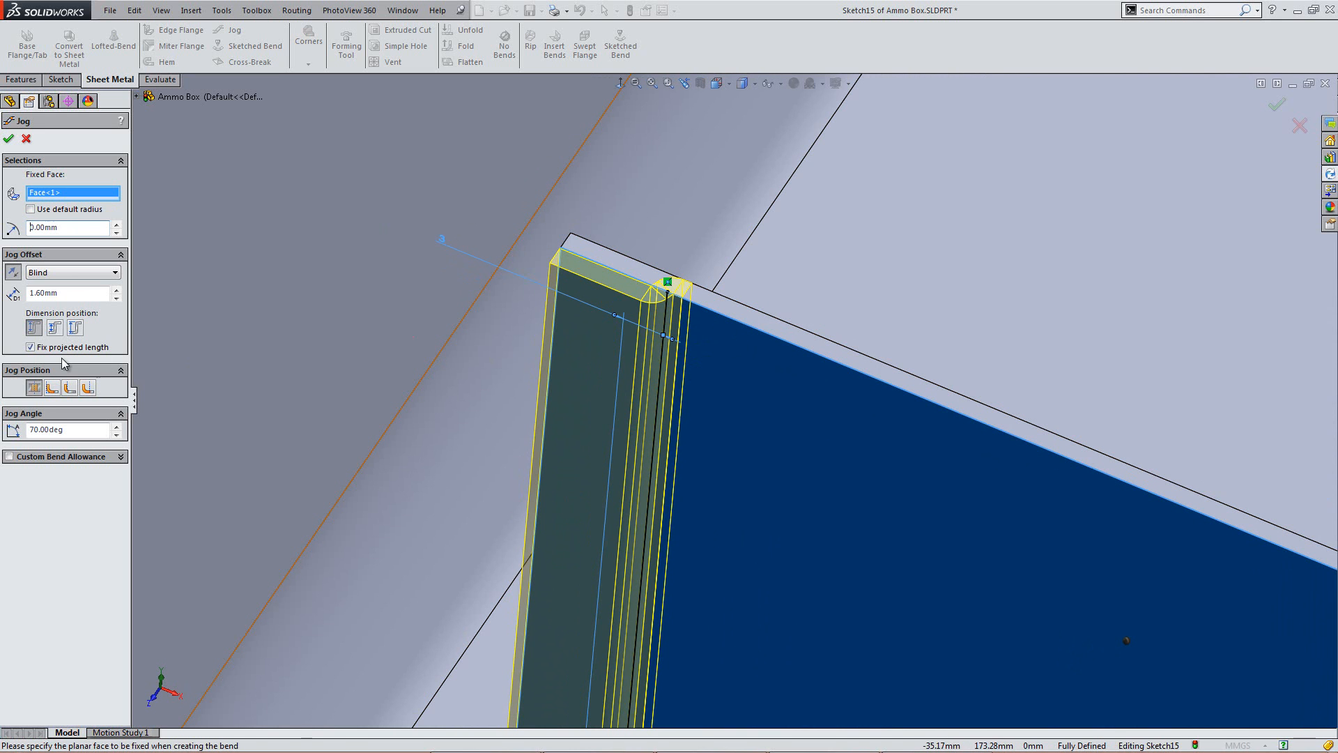
{"action": "left_click_drag", "start_coordinate": [85, 427], "coordinate": [39, 428]}
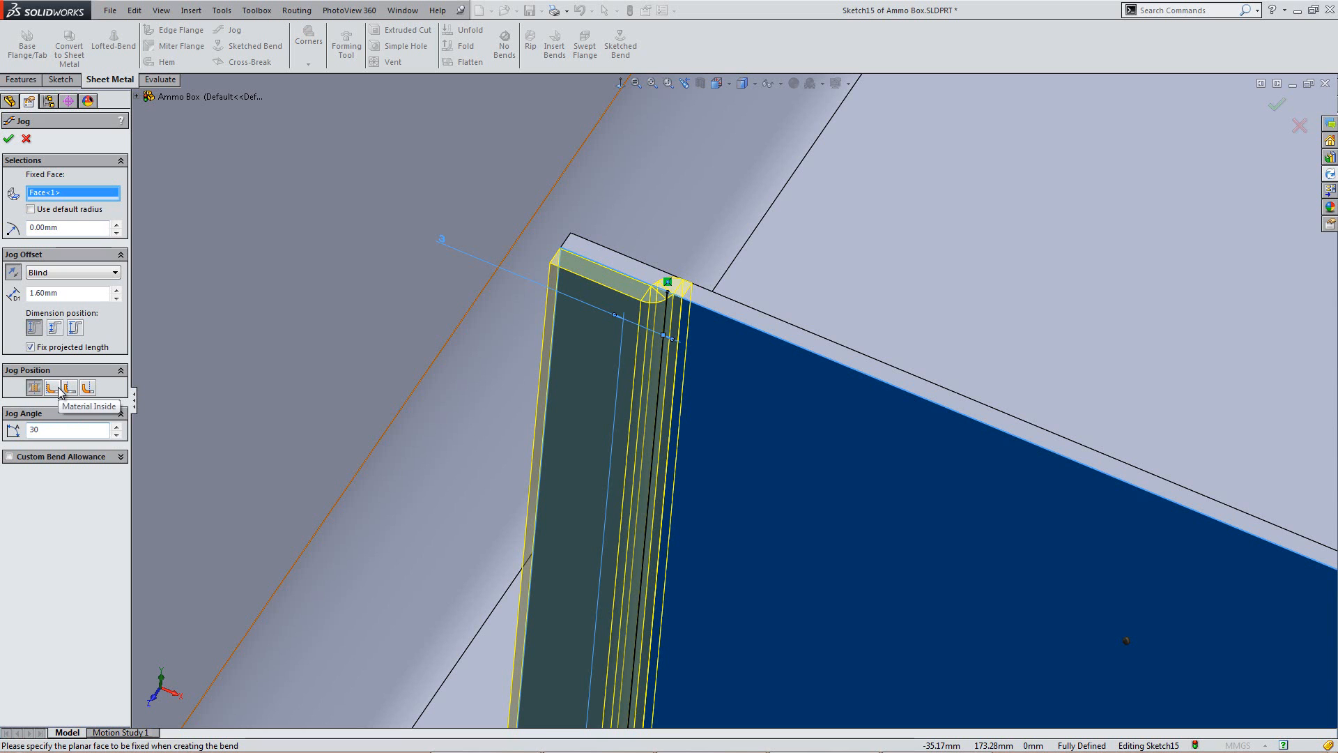
{"action": "type", "text": "30"}
{"action": "key", "text": "Return"}
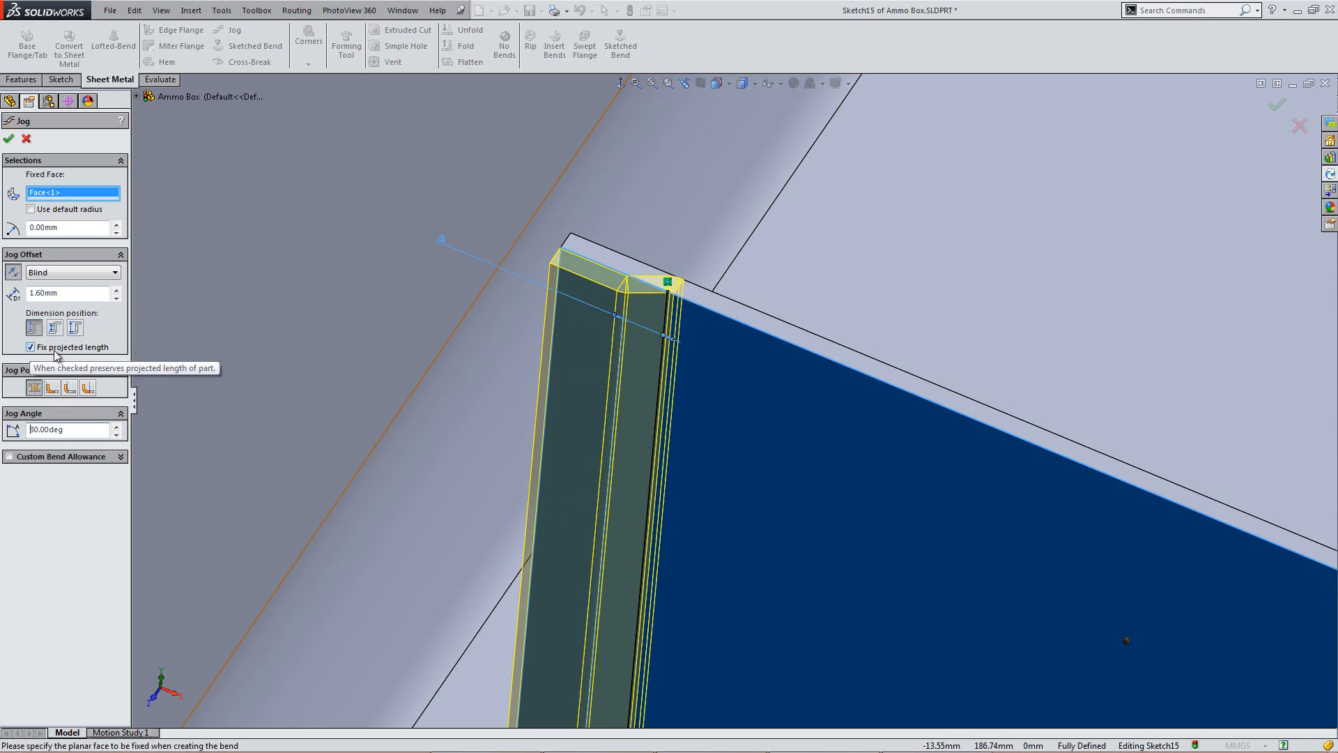
{"action": "middle_click_drag", "start_coordinate": [627, 327], "coordinate": [621, 365]}
{"action": "scroll", "coordinate": [566, 261], "scroll_direction": "down", "scroll_amount": 1}
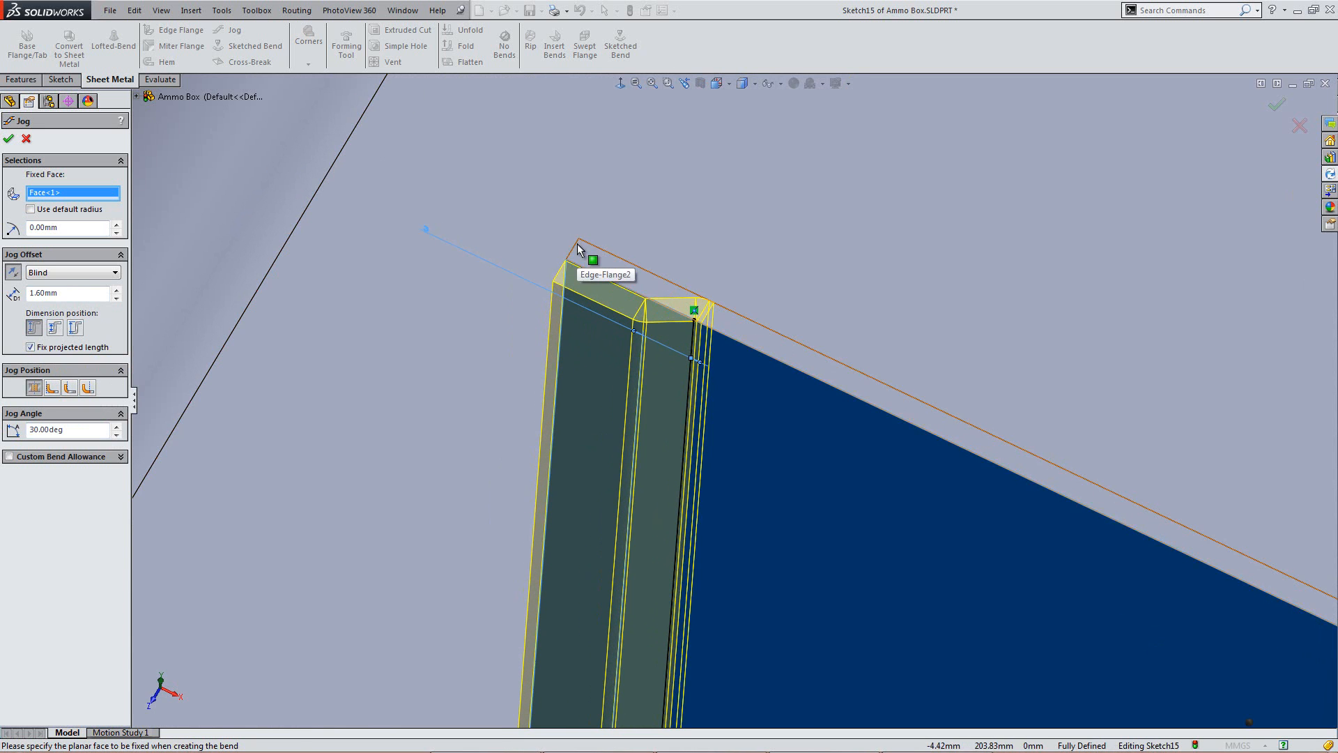
{"action": "left_click", "coordinate": [31, 346]}
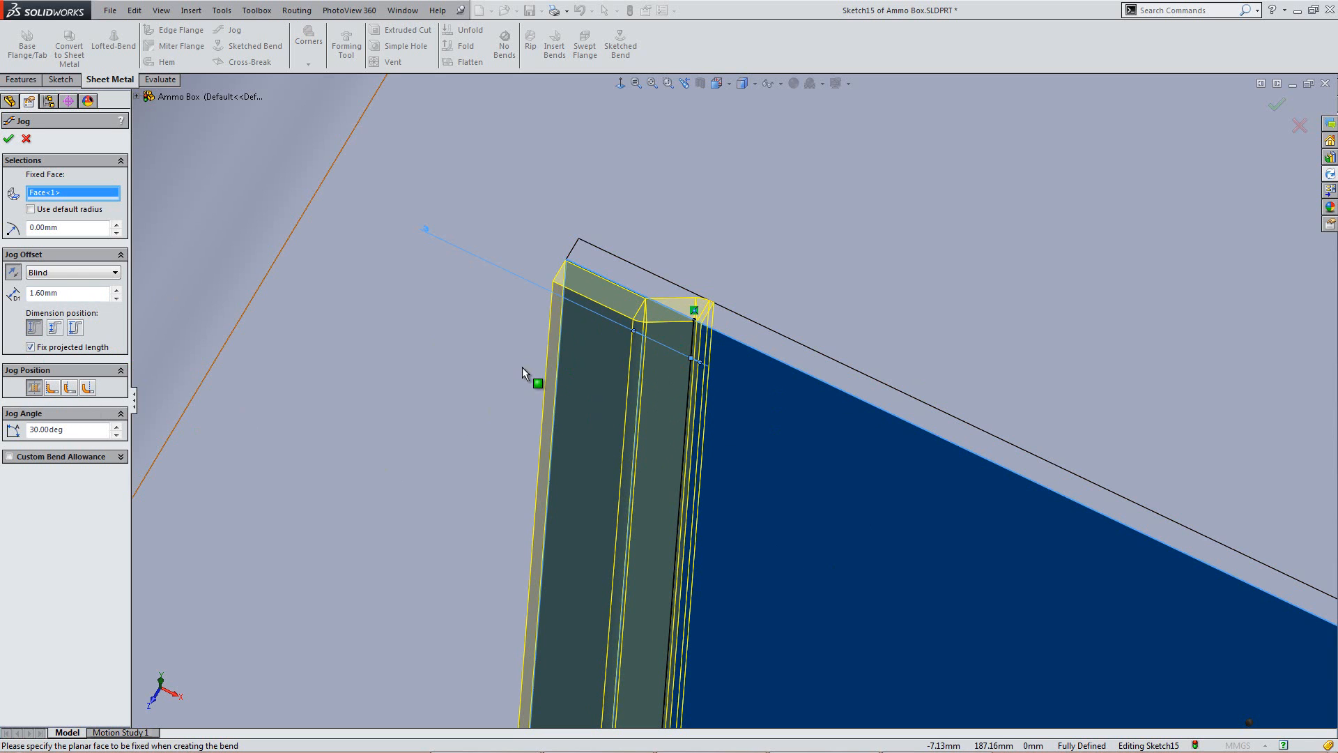
{"action": "left_click", "coordinate": [9, 138]}
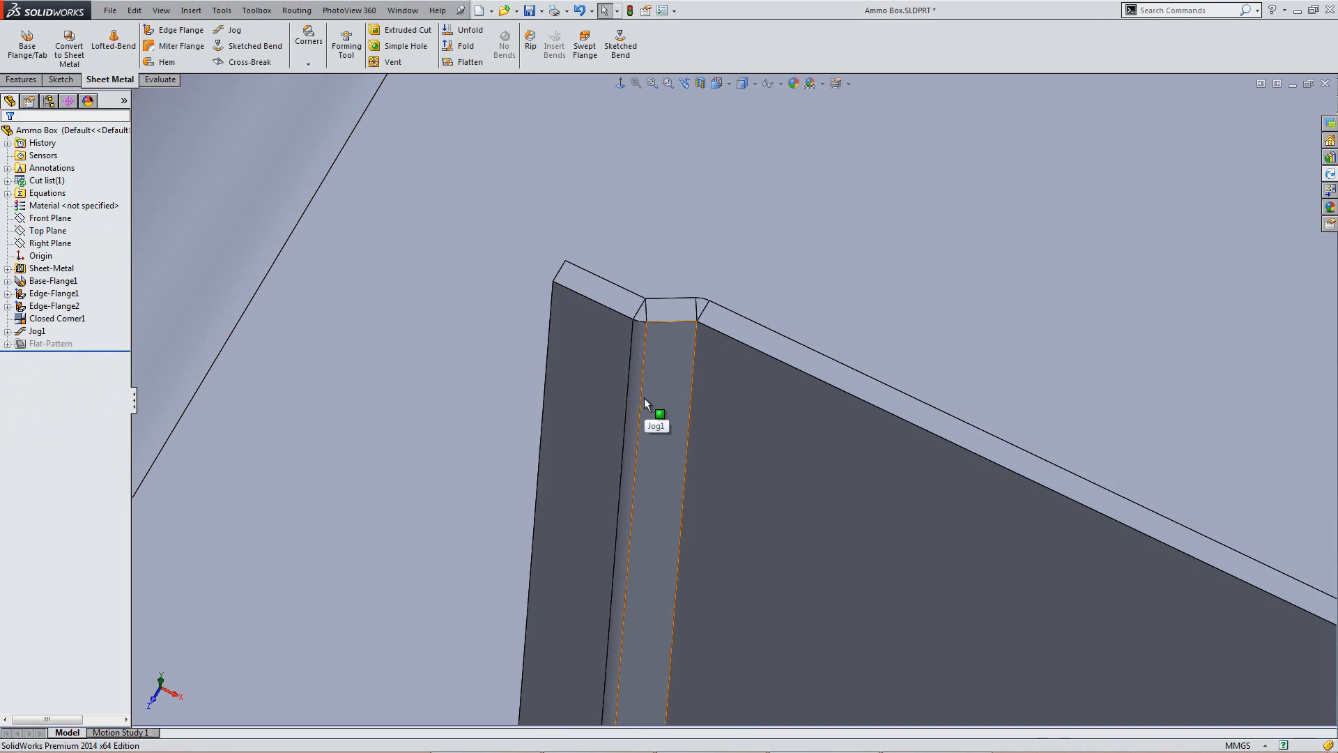
{"action": "key", "text": "ctrl+7"}
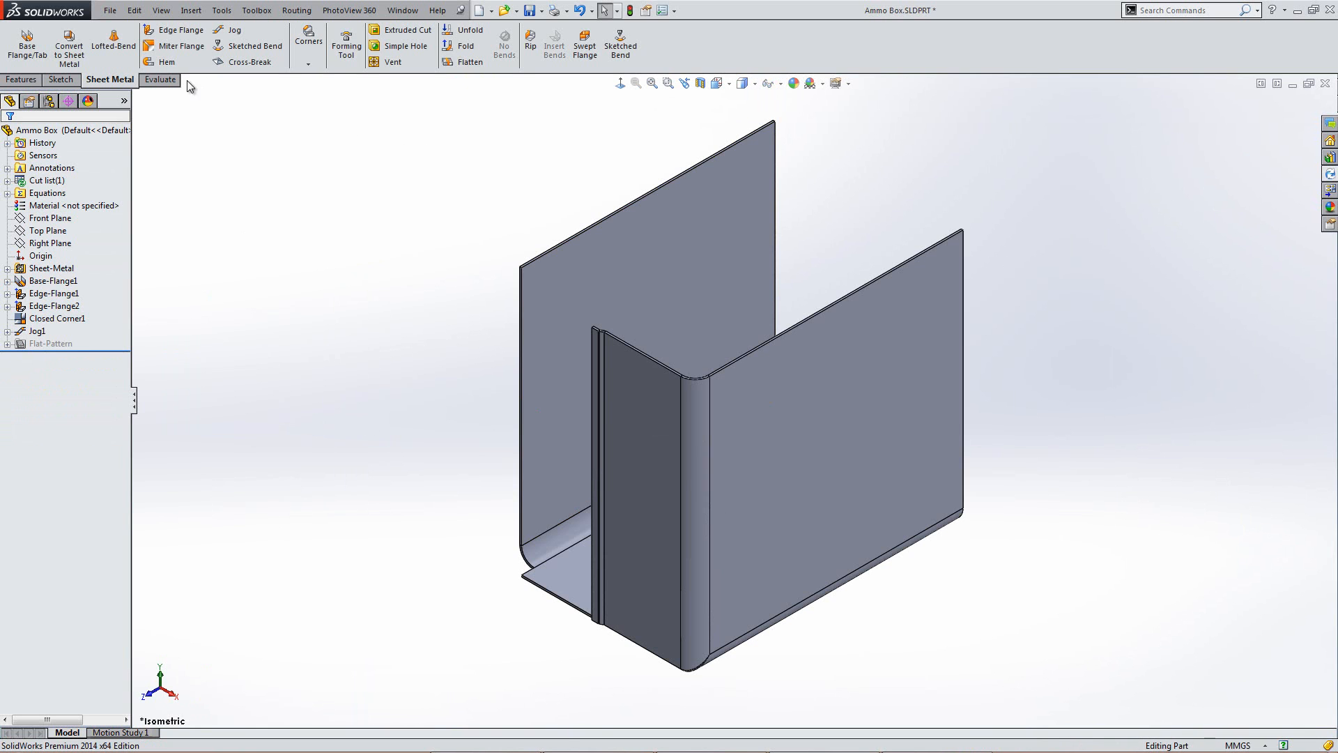
Step: Start an edge flange about 43.5 mm long on the opposite side wall's front vertical edge and open its profile for editing
{"action": "left_click", "coordinate": [176, 33]}
{"action": "left_click", "coordinate": [522, 383]}
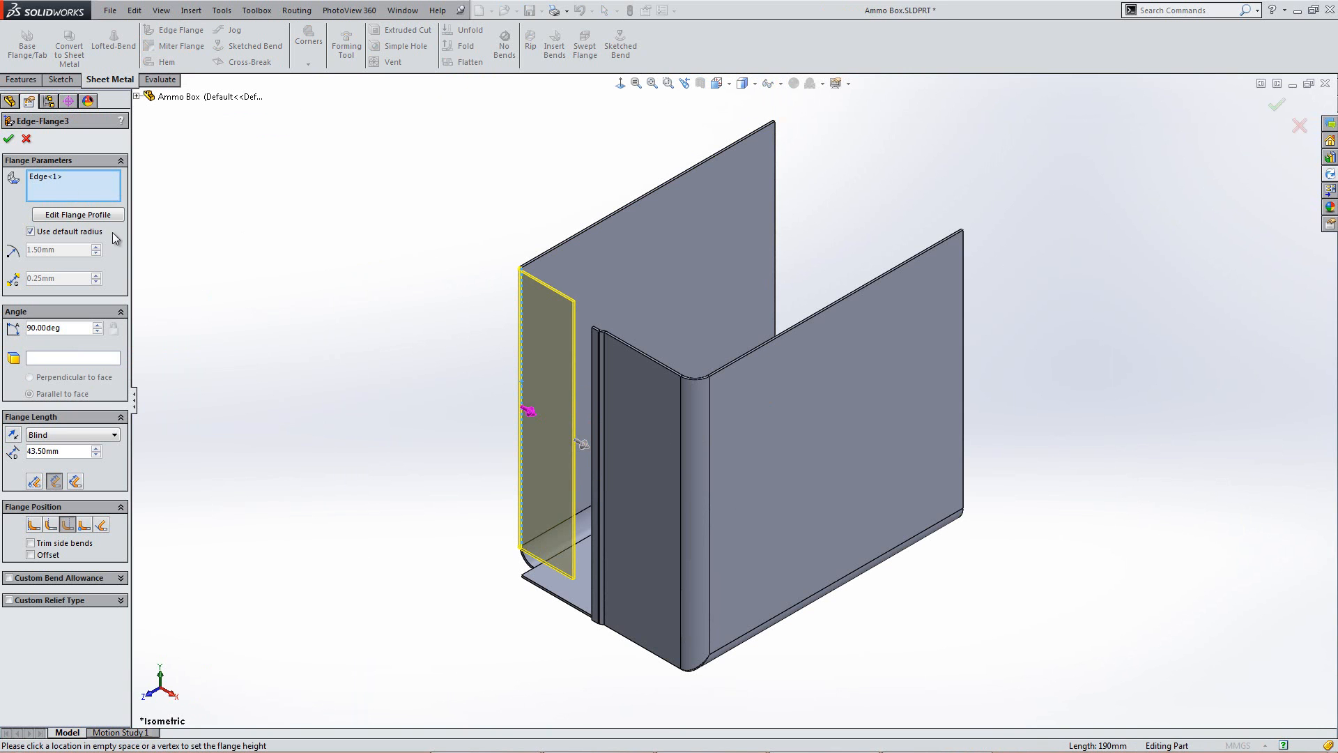
{"action": "left_click", "coordinate": [71, 218]}
Step: Make the flange profile's free vertical edge collinear with the jog's inner vertical bend edge and return to the flange settings
{"action": "scroll", "coordinate": [577, 353], "scroll_direction": "up", "scroll_amount": 5}
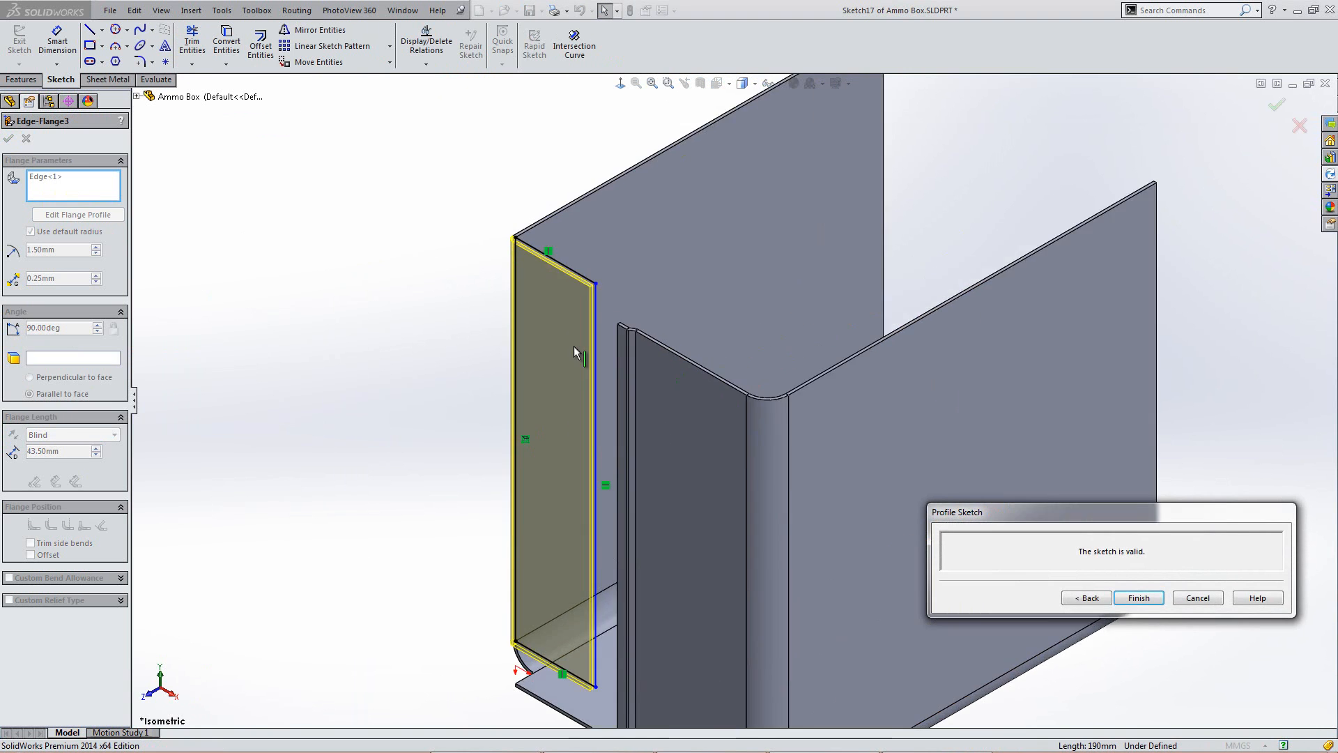
{"action": "left_click", "coordinate": [646, 313]}
{"action": "mouse_move", "coordinate": [795, 408]}
{"action": "middle_mouse_down"}
{"action": "mouse_move", "coordinate": [754, 532]}
{"action": "mouse_move", "coordinate": [810, 378]}
{"action": "middle_mouse_up"}
{"action": "scroll", "coordinate": [795, 397], "scroll_direction": "up", "scroll_amount": 3}
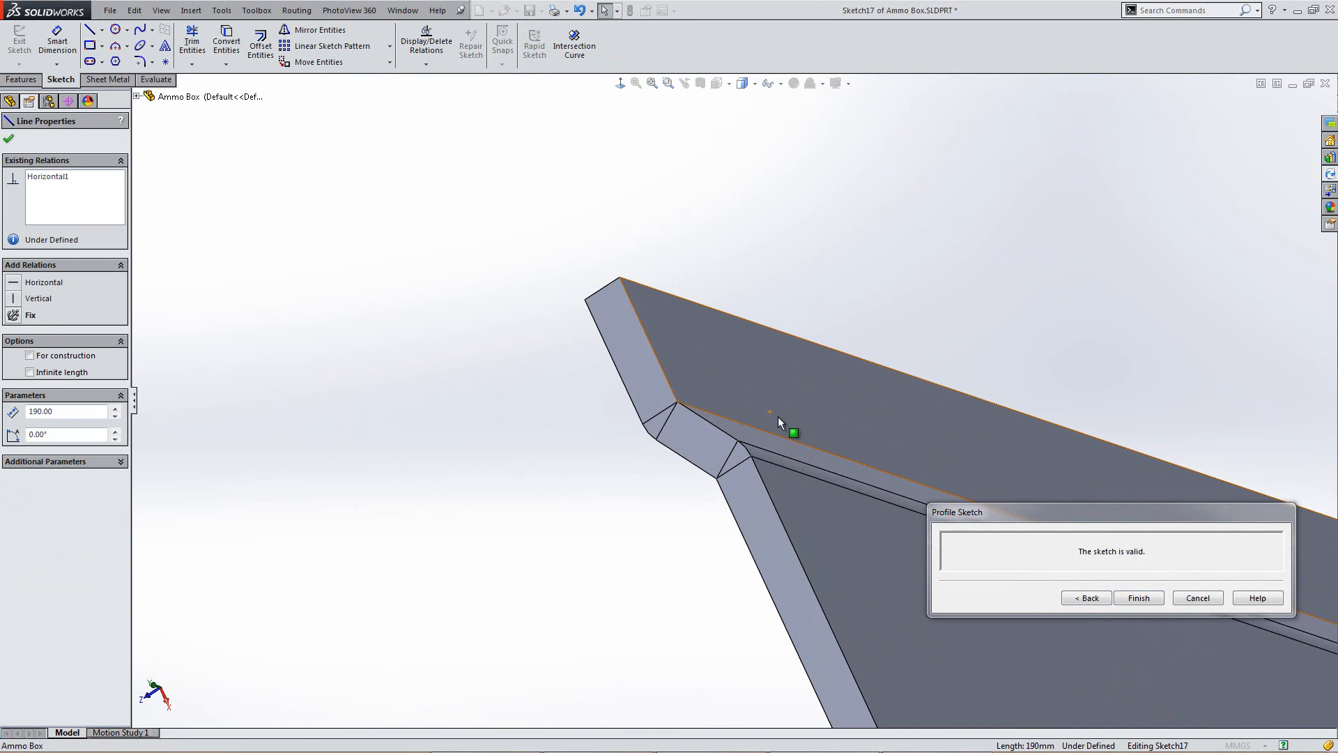
{"action": "left_click", "coordinate": [734, 426], "text": "ctrl"}
{"action": "left_click", "coordinate": [778, 363]}
{"action": "key", "text": "ctrl+7"}
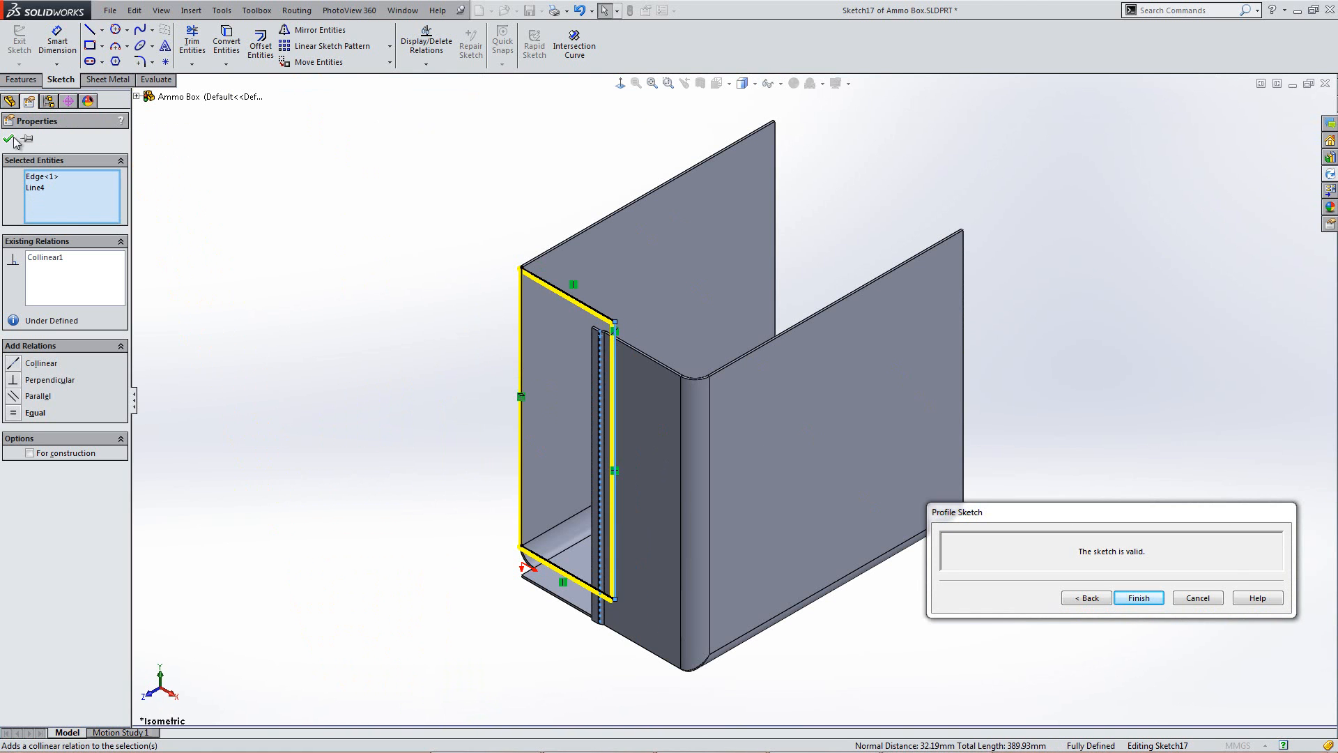
{"action": "left_click", "coordinate": [9, 139]}
{"action": "left_click", "coordinate": [1100, 599]}
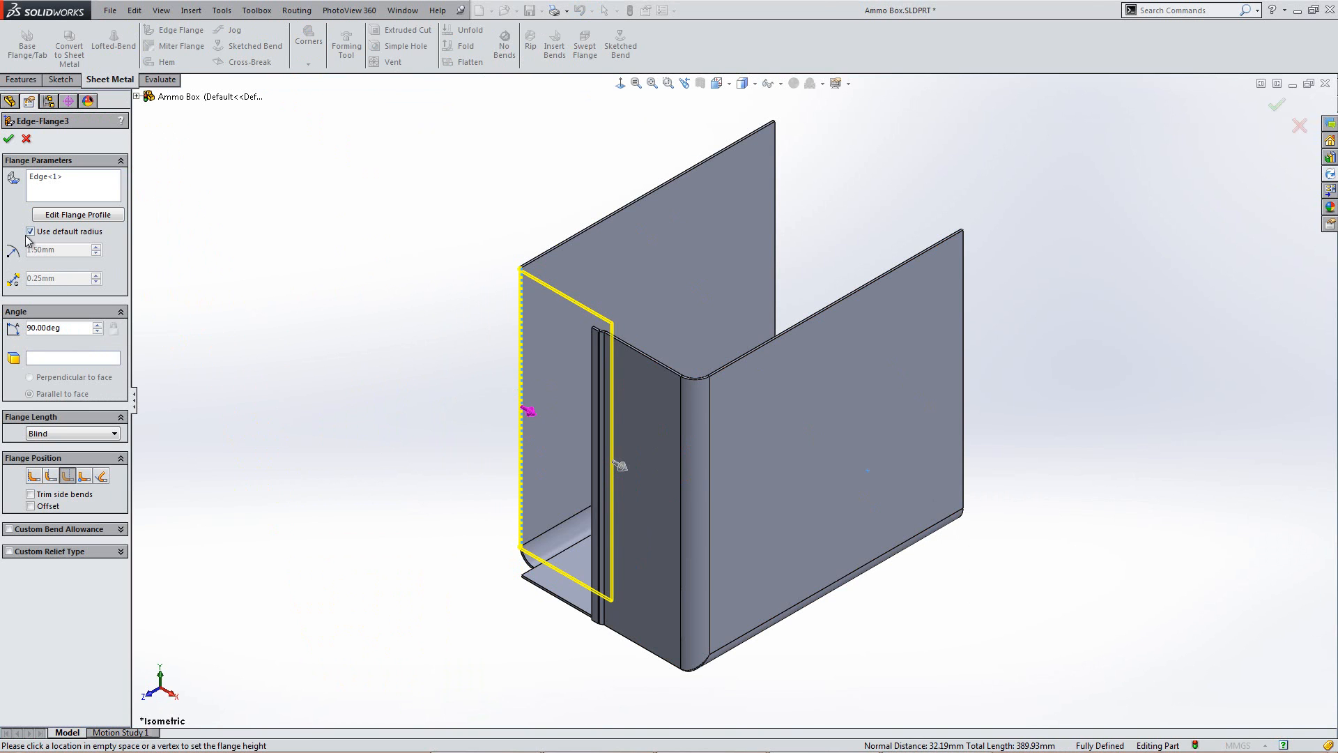
Step: Set a custom bend radius of 10 mm for the second front flange and create it
{"action": "left_click", "coordinate": [31, 232]}
{"action": "type", "text": "10"}
{"action": "key", "text": "Return"}
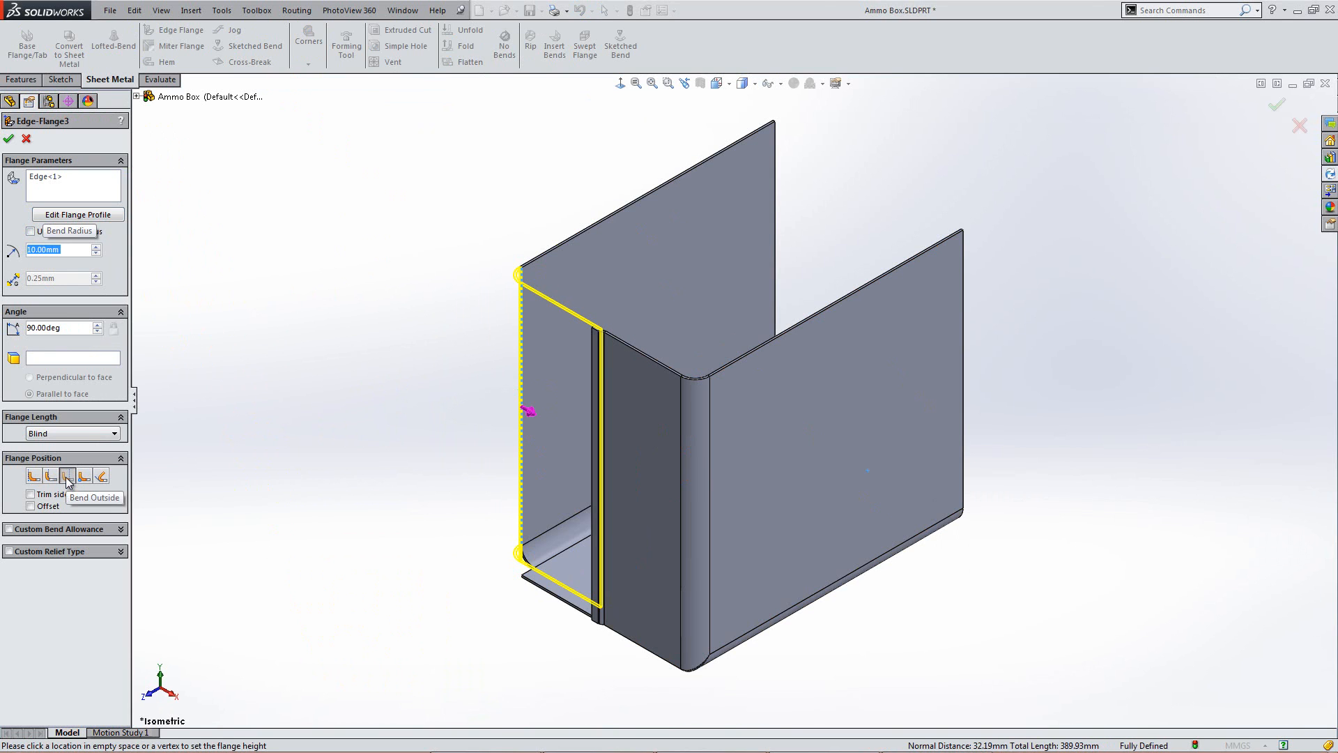
{"action": "left_click", "coordinate": [9, 139]}
{"action": "scroll", "coordinate": [617, 380], "scroll_direction": "down", "scroll_amount": 8}
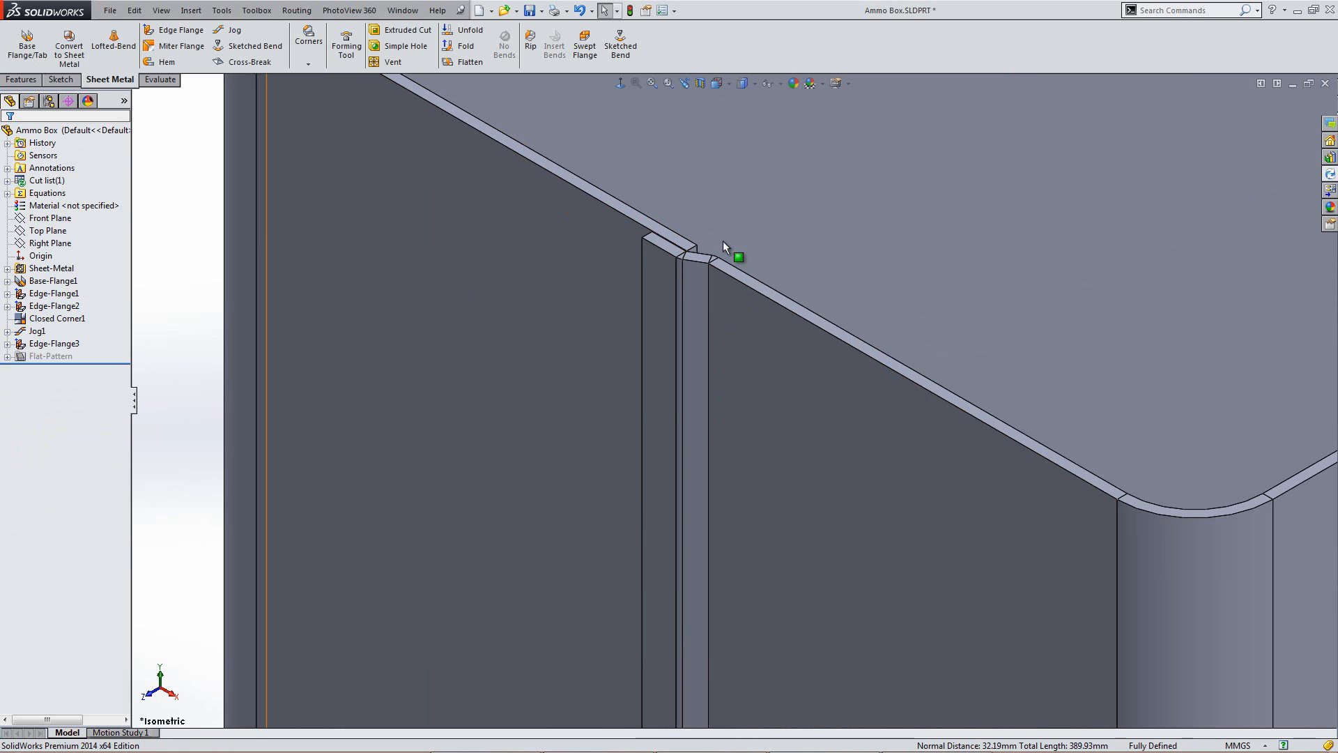
Step: Start a Closed Corner for the gap between the second front flange and the base
{"action": "middle_click_drag", "start_coordinate": [705, 293], "coordinate": [774, 241]}
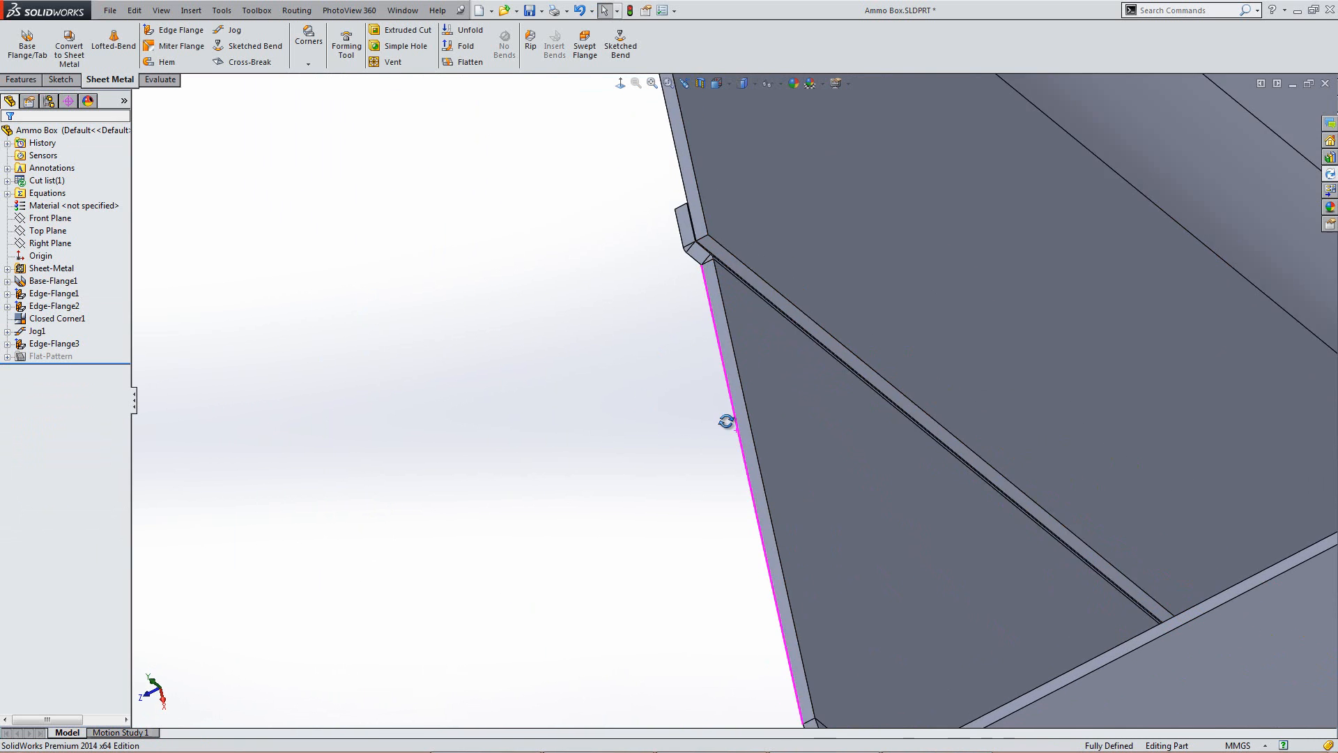
{"action": "scroll", "coordinate": [711, 433], "scroll_direction": "up", "scroll_amount": 8}
{"action": "scroll", "coordinate": [680, 377], "scroll_direction": "up", "scroll_amount": 3}
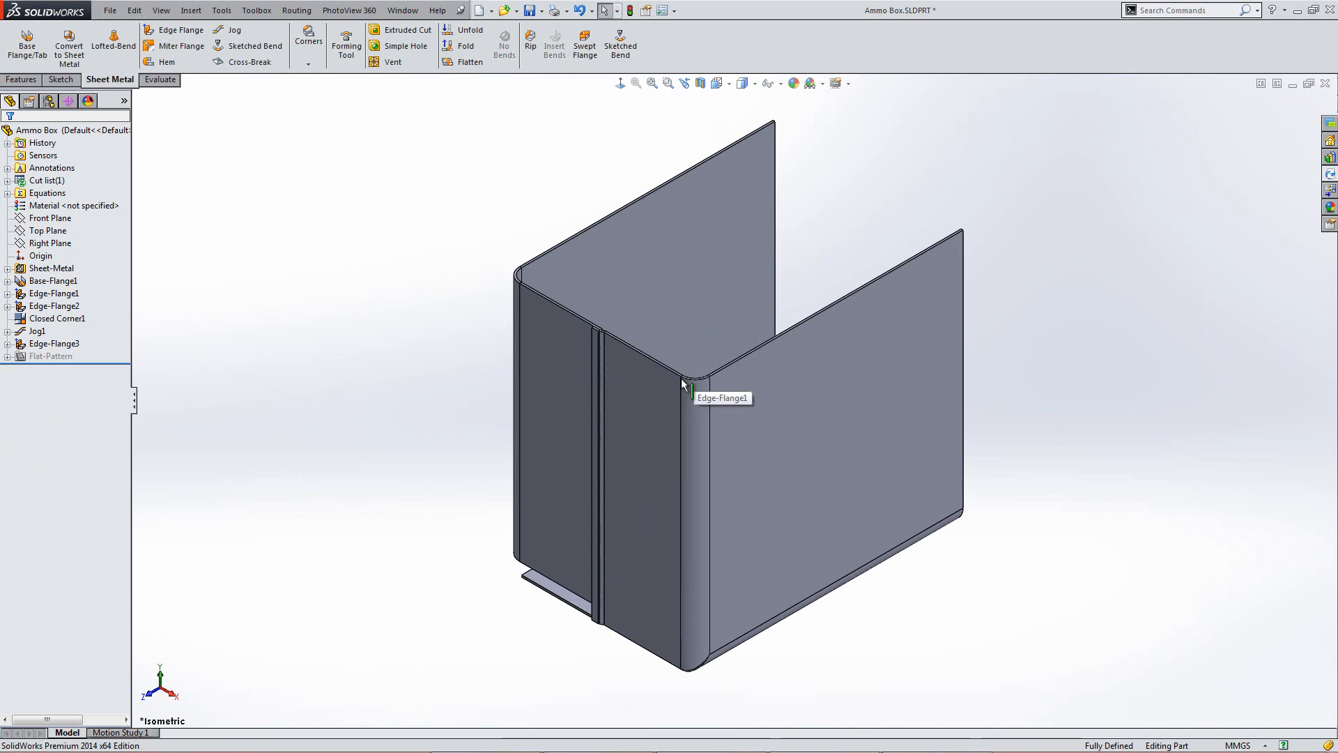
{"action": "middle_click_drag", "start_coordinate": [613, 568], "coordinate": [641, 272]}
{"action": "scroll", "coordinate": [594, 504], "scroll_direction": "down", "scroll_amount": 6}
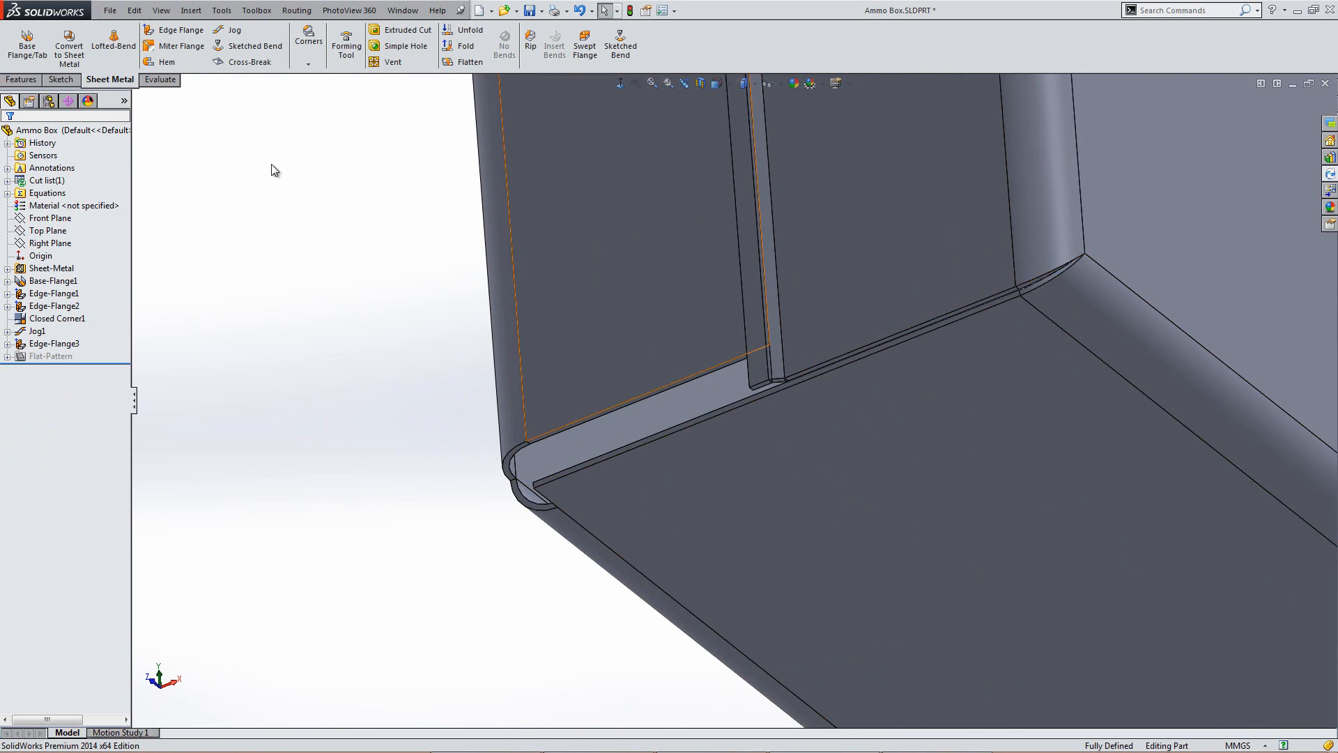
{"action": "left_click", "coordinate": [308, 63]}
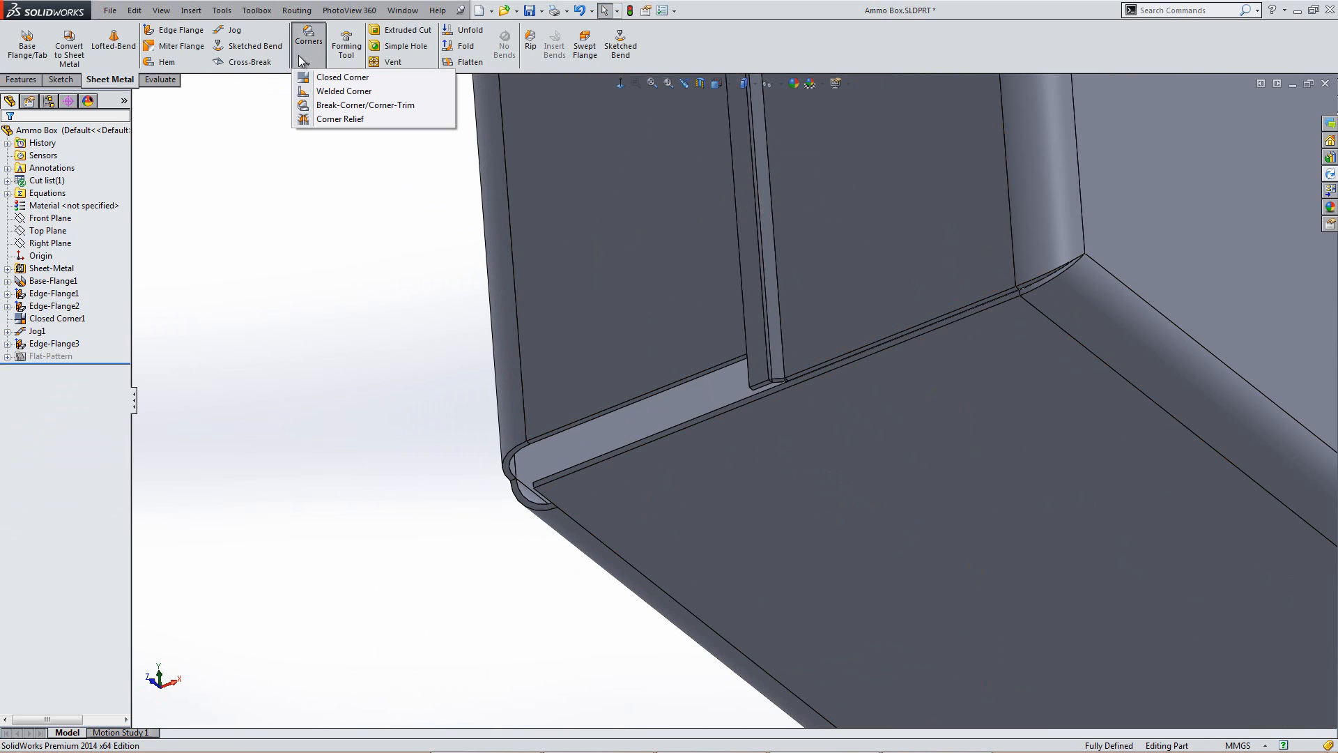
{"action": "left_click", "coordinate": [341, 78]}
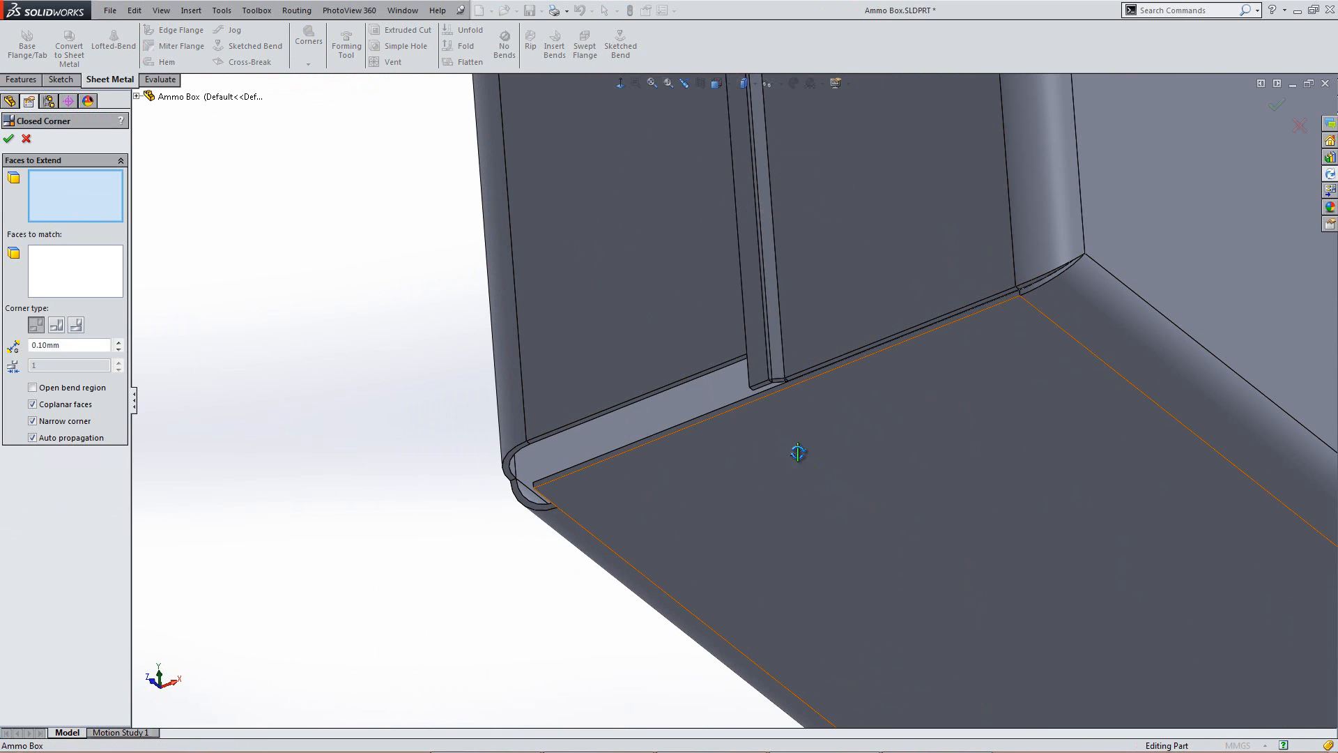
Step: Select the second front flange's bottom face to extend, clear both face selections, and turn off Auto propagation
{"action": "scroll", "coordinate": [800, 460], "scroll_direction": "down", "scroll_amount": 10}
{"action": "left_click", "coordinate": [596, 418]}
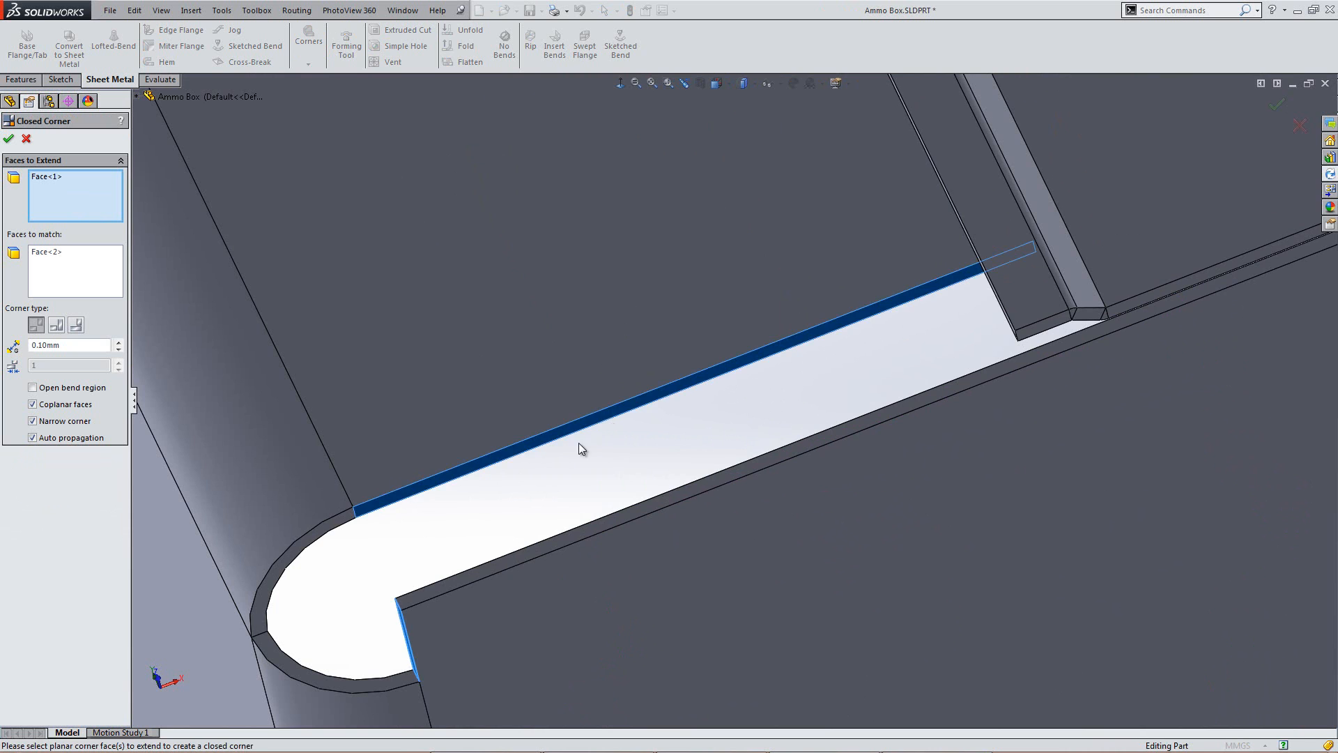
{"action": "scroll", "coordinate": [541, 600], "scroll_direction": "up", "scroll_amount": 5}
{"action": "left_click", "coordinate": [568, 514]}
{"action": "scroll", "coordinate": [618, 536], "scroll_direction": "down", "scroll_amount": 2}
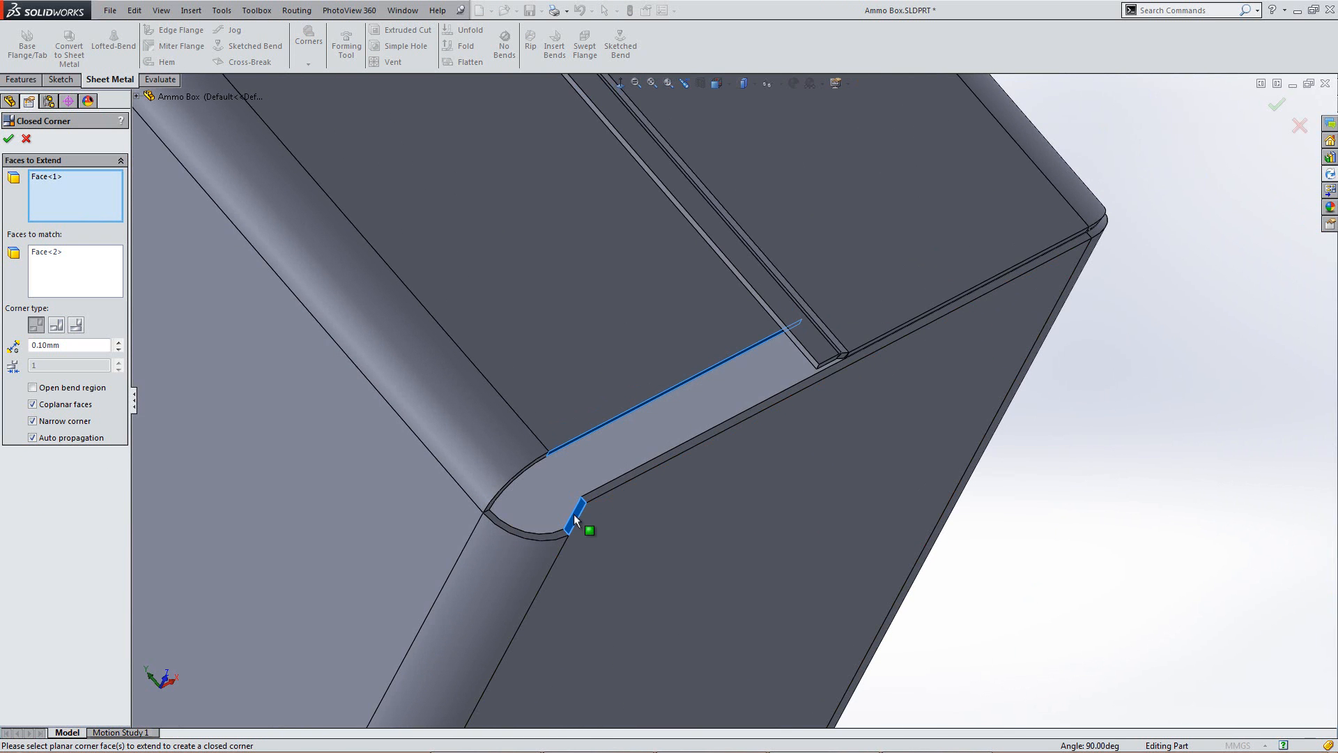
{"action": "left_click", "coordinate": [92, 272]}
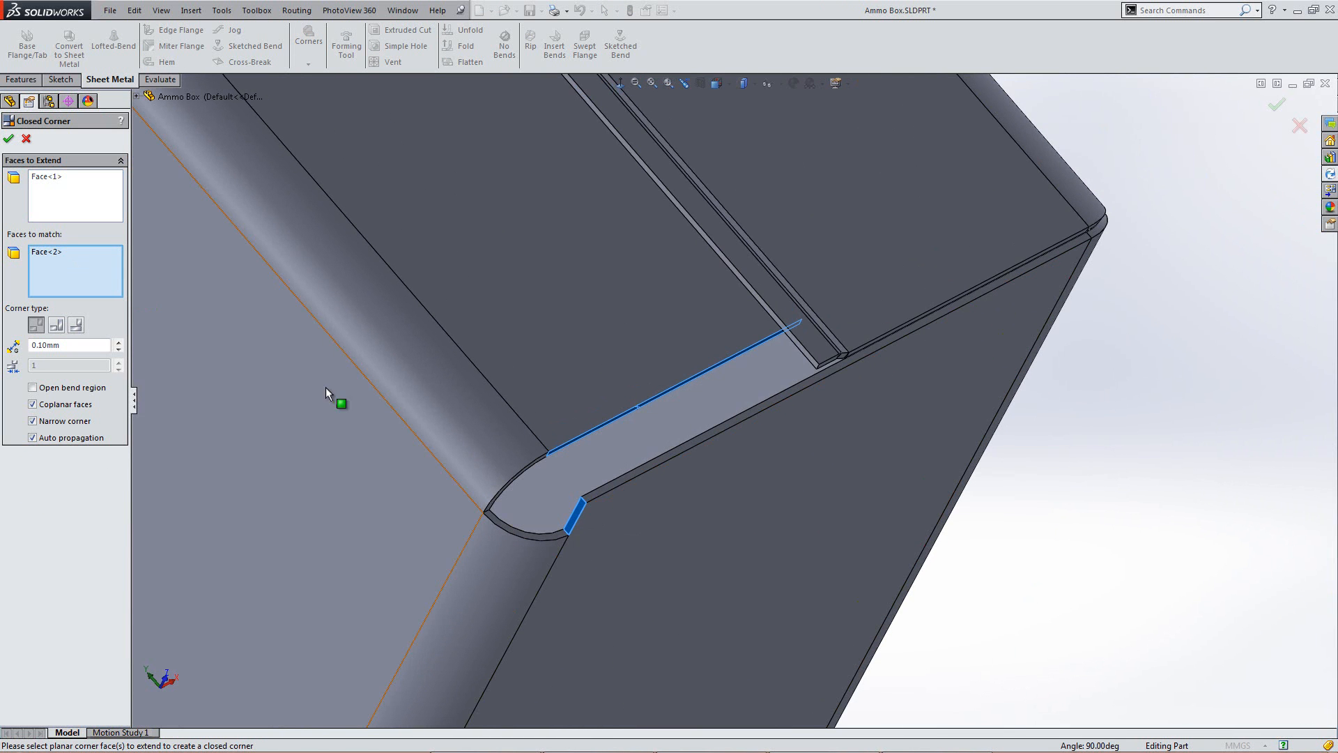
{"action": "left_click", "coordinate": [581, 507]}
{"action": "left_click", "coordinate": [78, 213]}
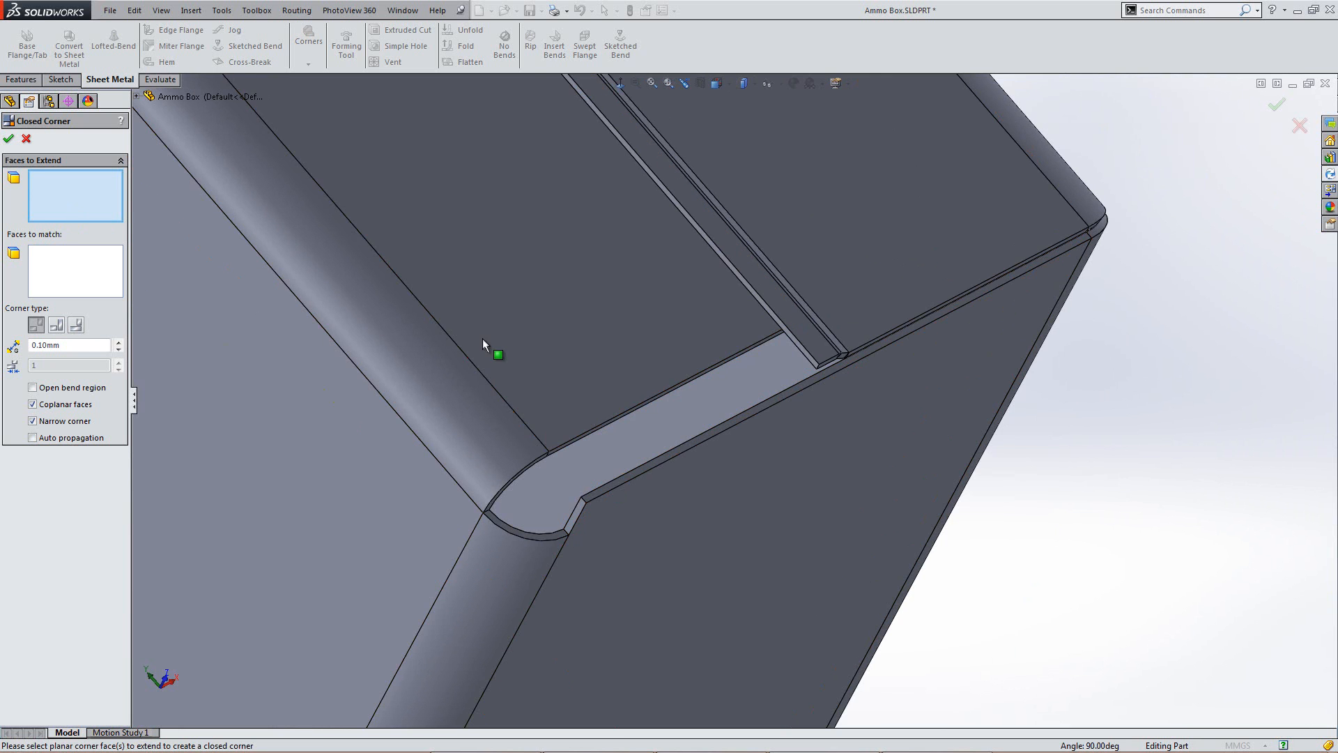
Step: Close the corner by extending the second front flange's bottom face to match the base's long front edge face with a 0.10 mm gap
{"action": "scroll", "coordinate": [662, 426], "scroll_direction": "down", "scroll_amount": 5}
{"action": "left_click", "coordinate": [358, 356]}
{"action": "left_click", "coordinate": [76, 276]}
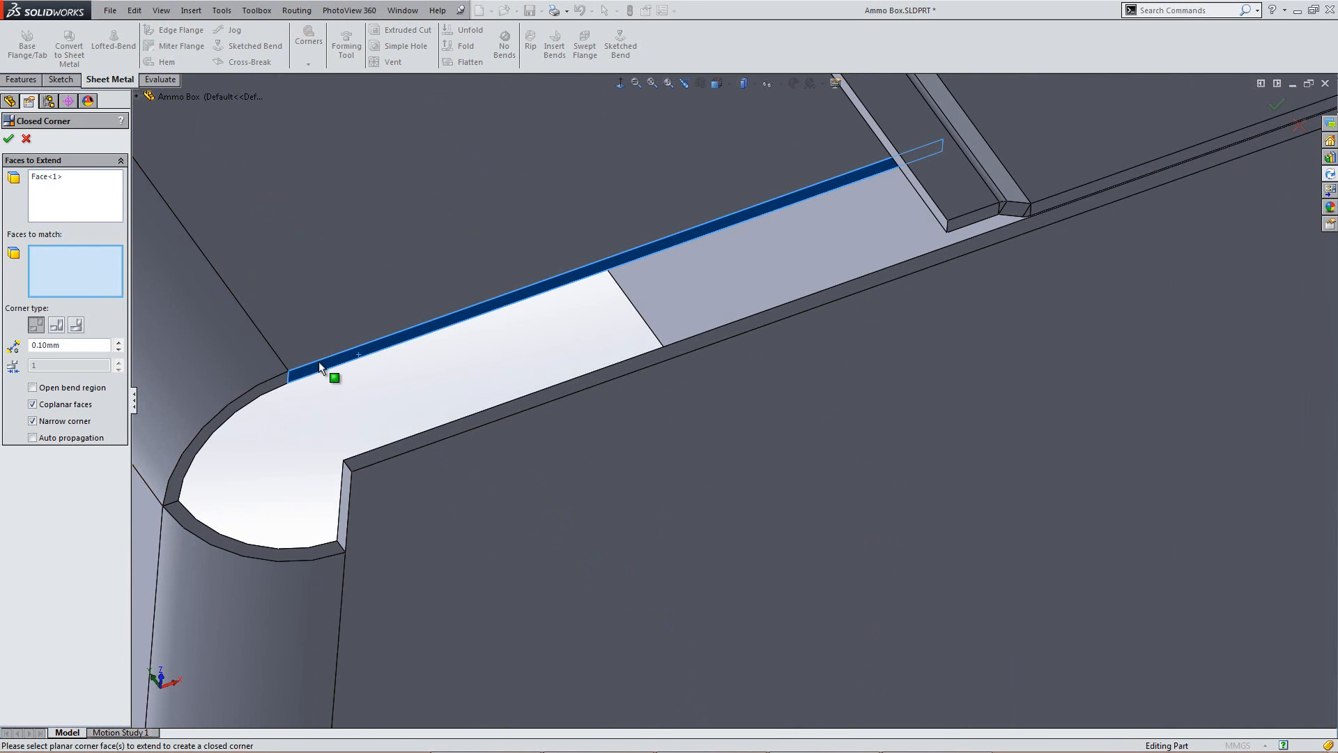
{"action": "left_click", "coordinate": [450, 427]}
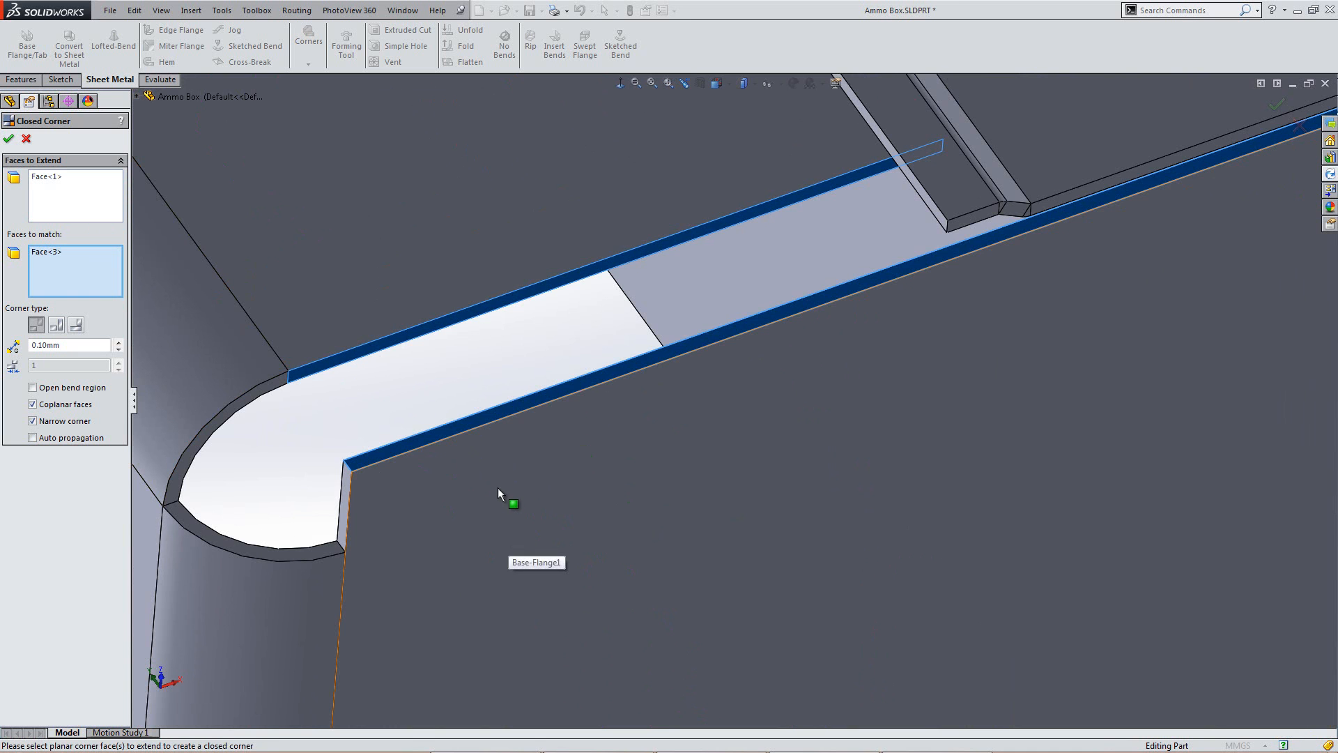
{"action": "scroll", "coordinate": [500, 492], "scroll_direction": "up", "scroll_amount": 3}
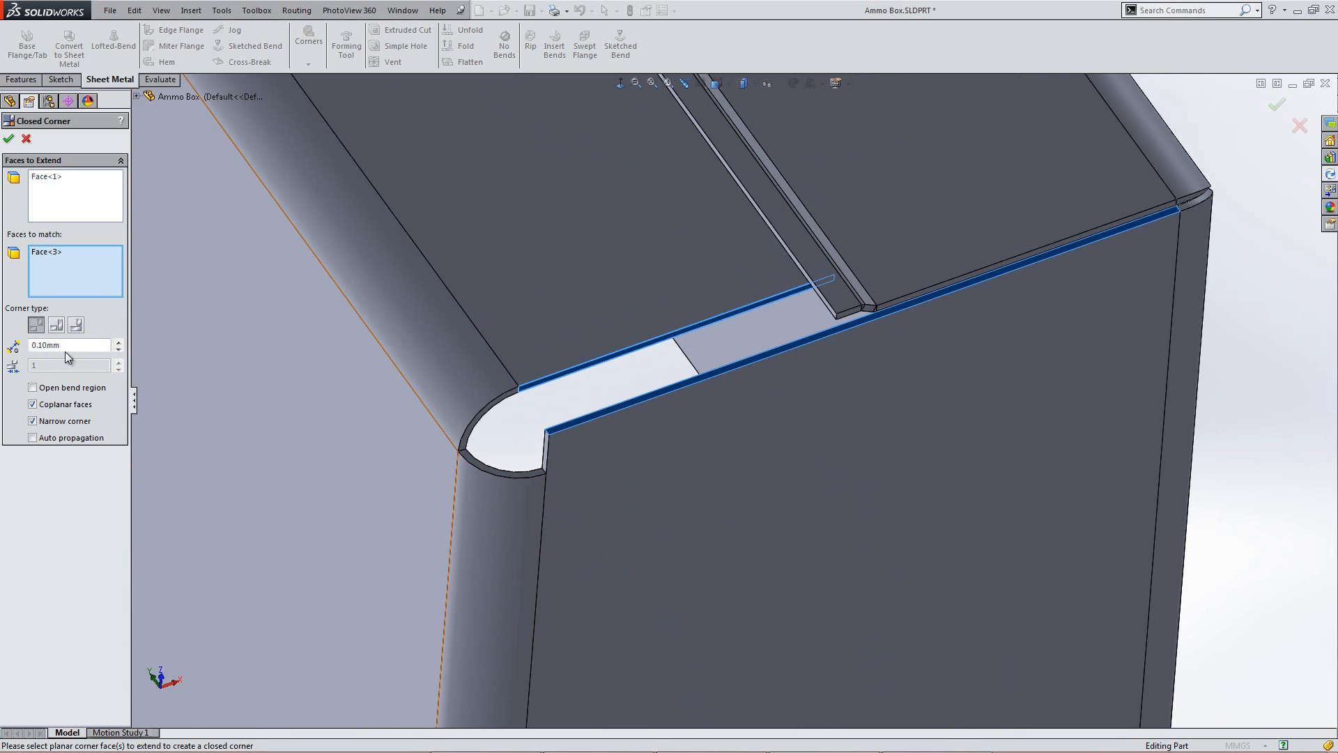
{"action": "left_click", "coordinate": [9, 141]}
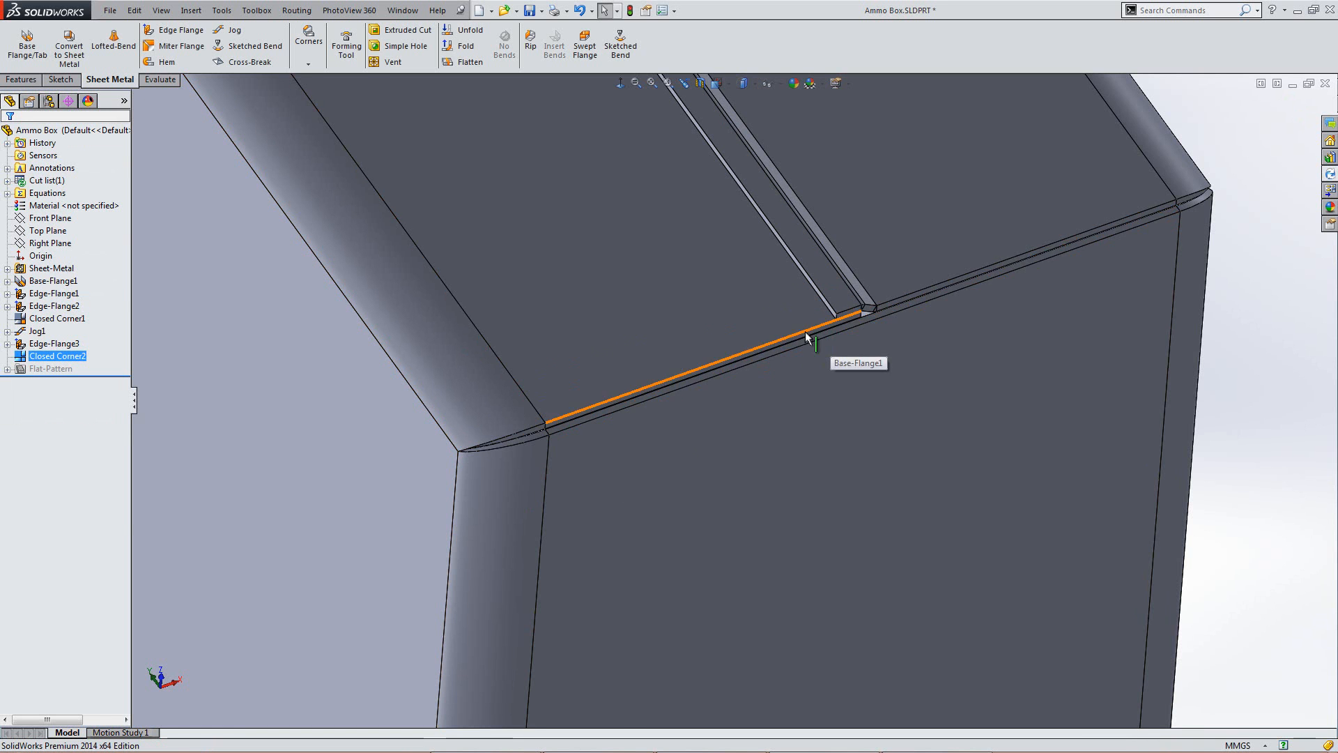
Step: Start a Hem on the four outer top edges of the two side walls and the two front flanges
{"action": "key", "text": "ctrl+7"}
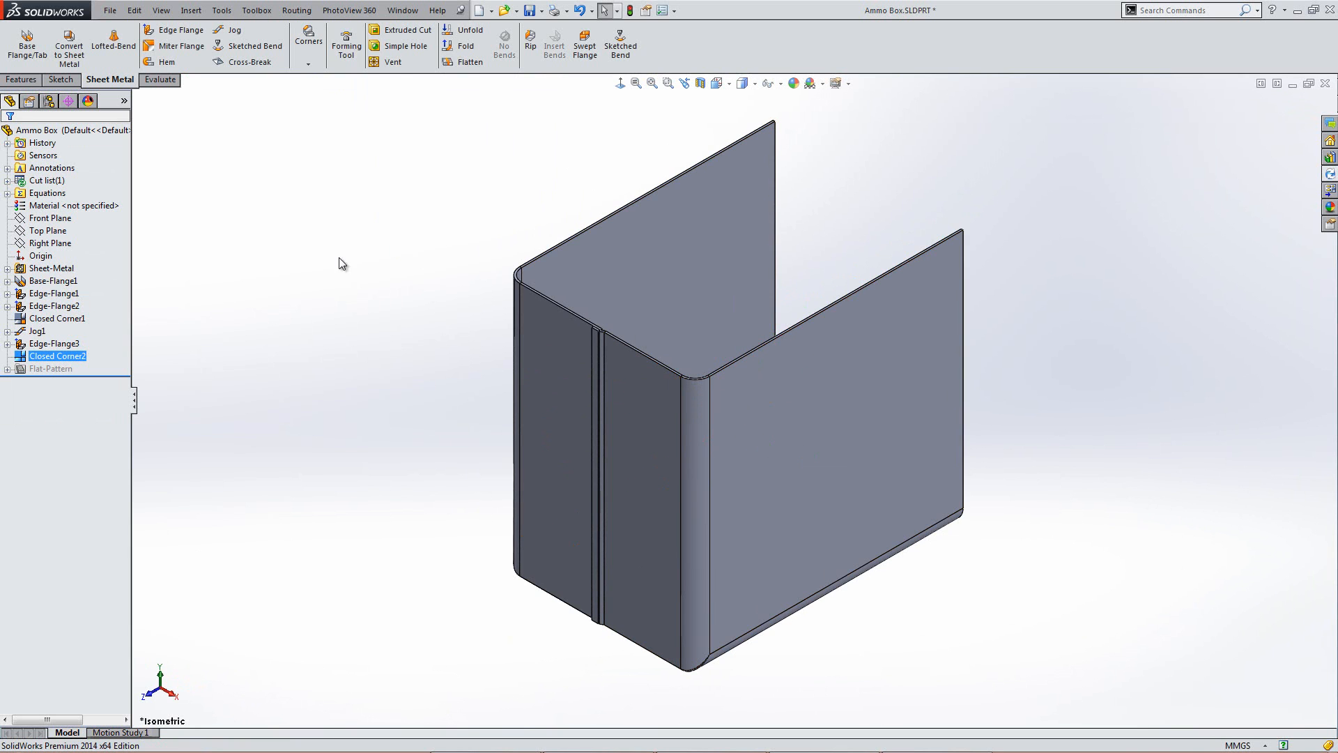
{"action": "left_click", "coordinate": [165, 62]}
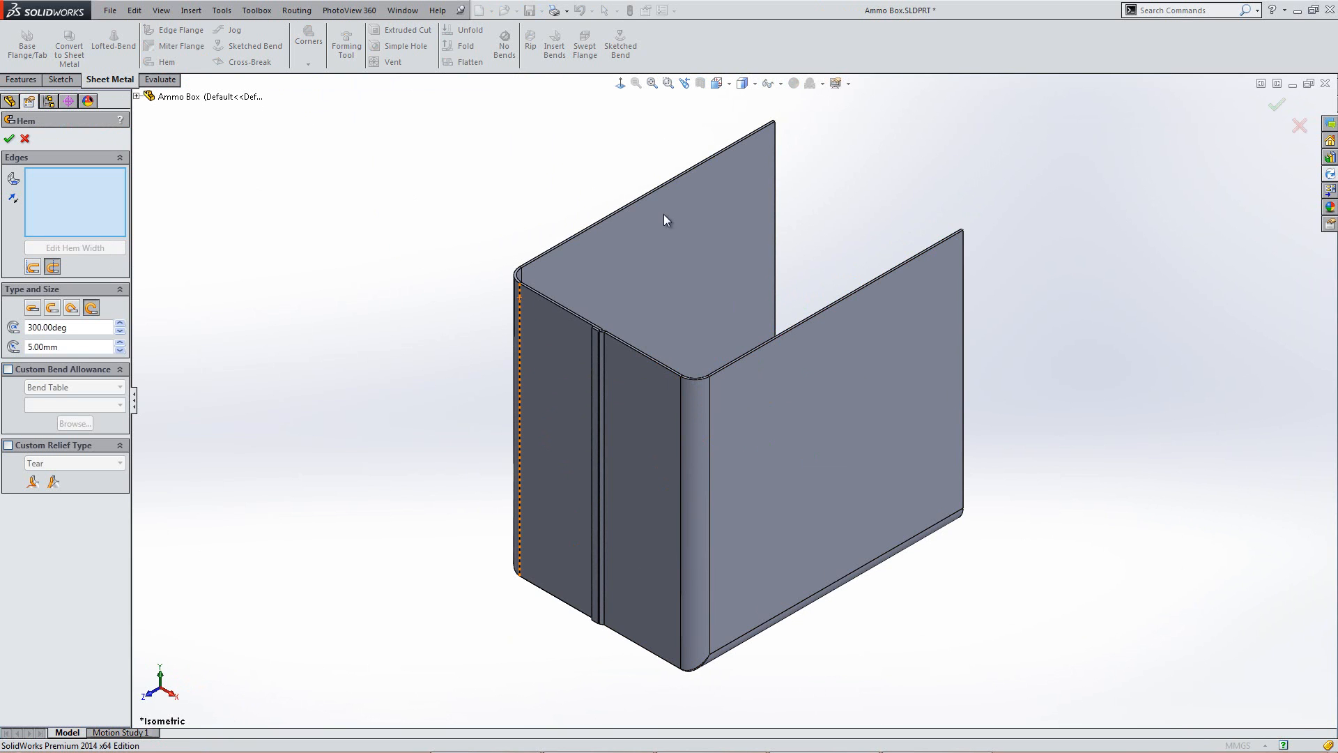
{"action": "left_click", "coordinate": [638, 197]}
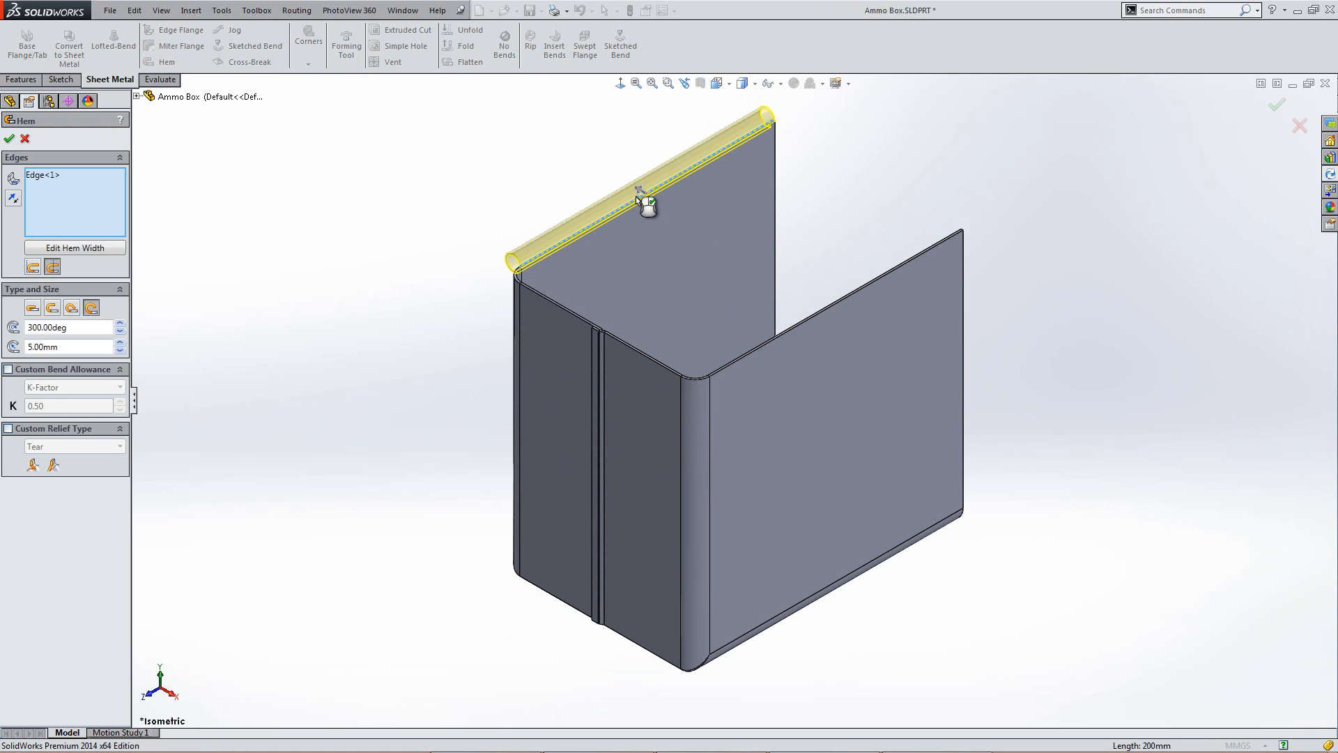
{"action": "left_click", "coordinate": [552, 307]}
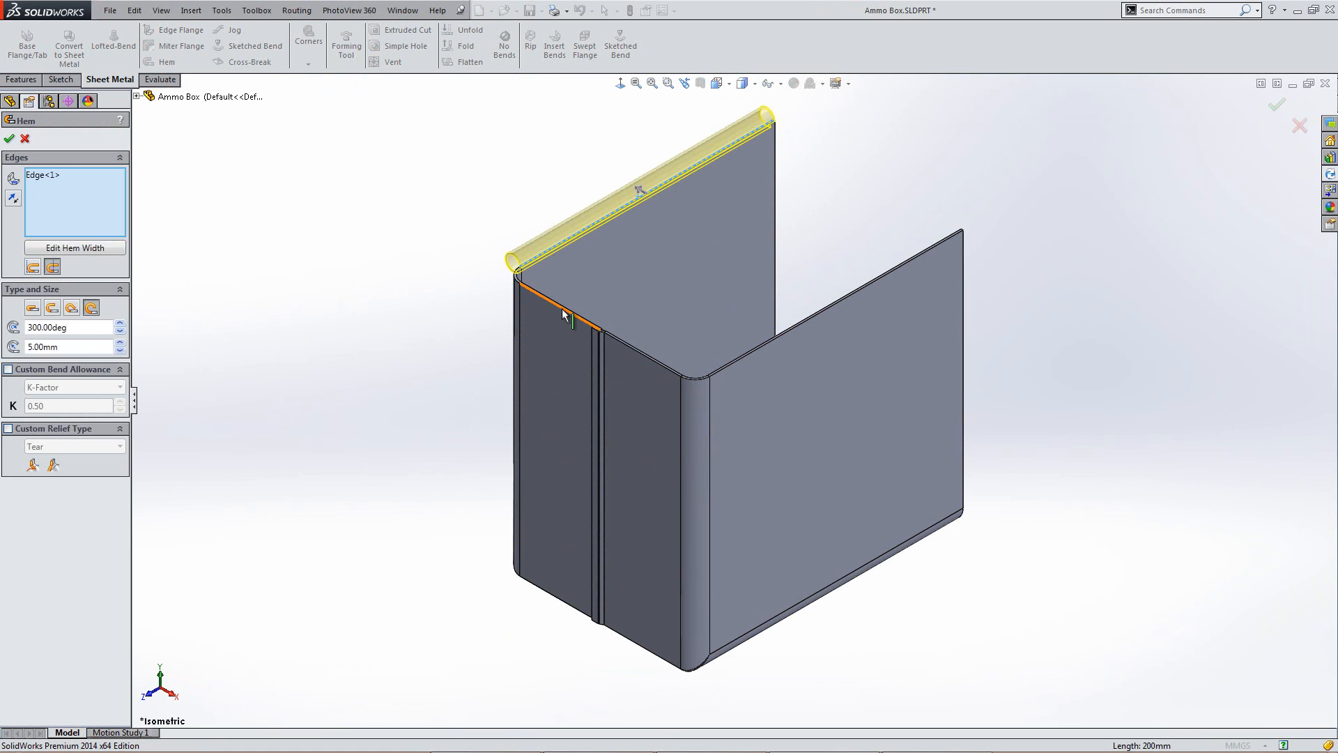
{"action": "left_click", "coordinate": [647, 359]}
{"action": "left_click", "coordinate": [768, 345]}
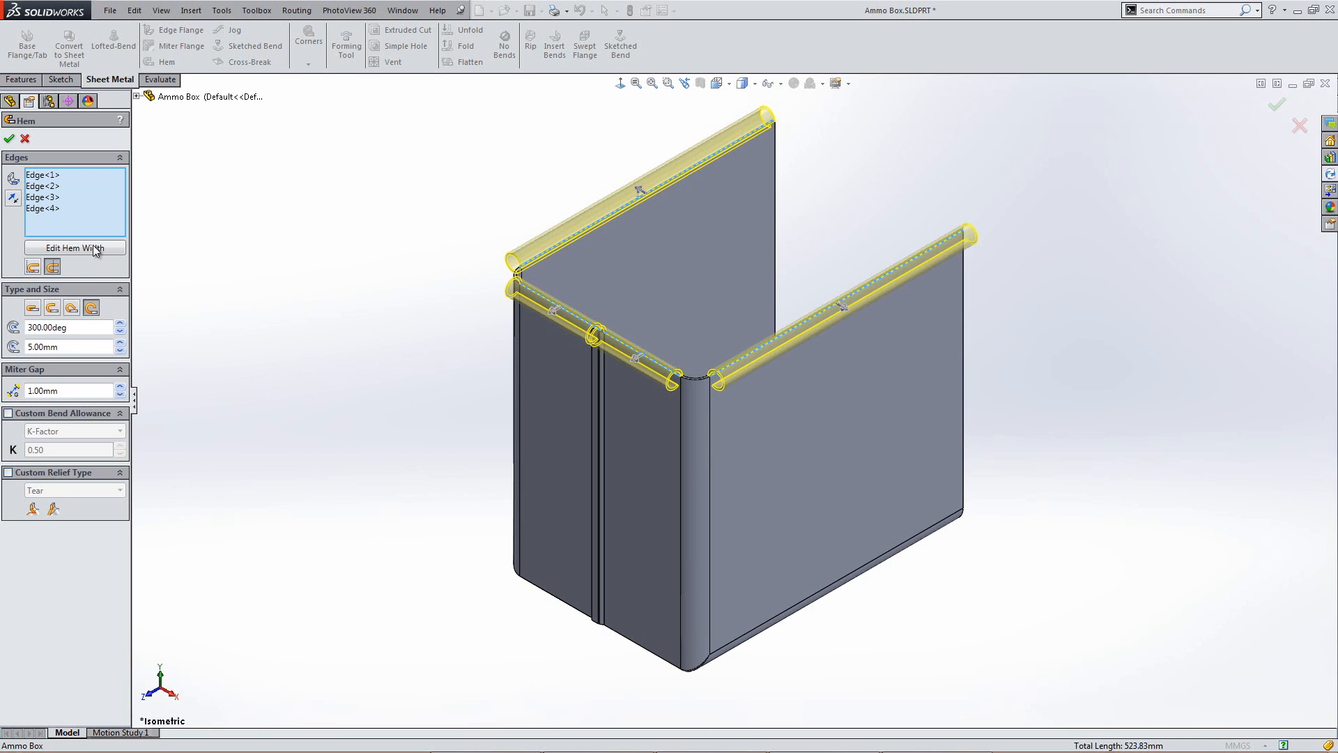
Step: Make the hem closed with a 5 mm length and a 0.10 mm miter gap, and create it
{"action": "left_click", "coordinate": [32, 308]}
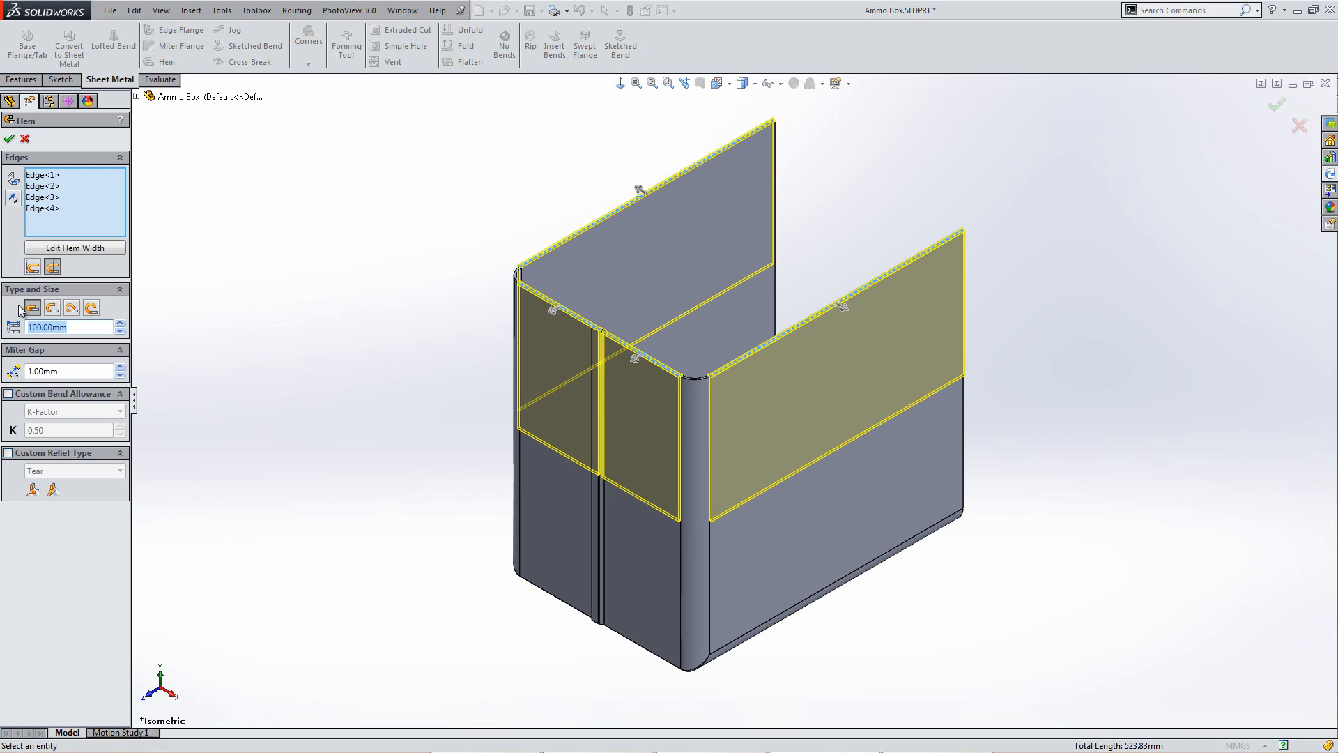
{"action": "type", "text": "5"}
{"action": "key", "text": "Return"}
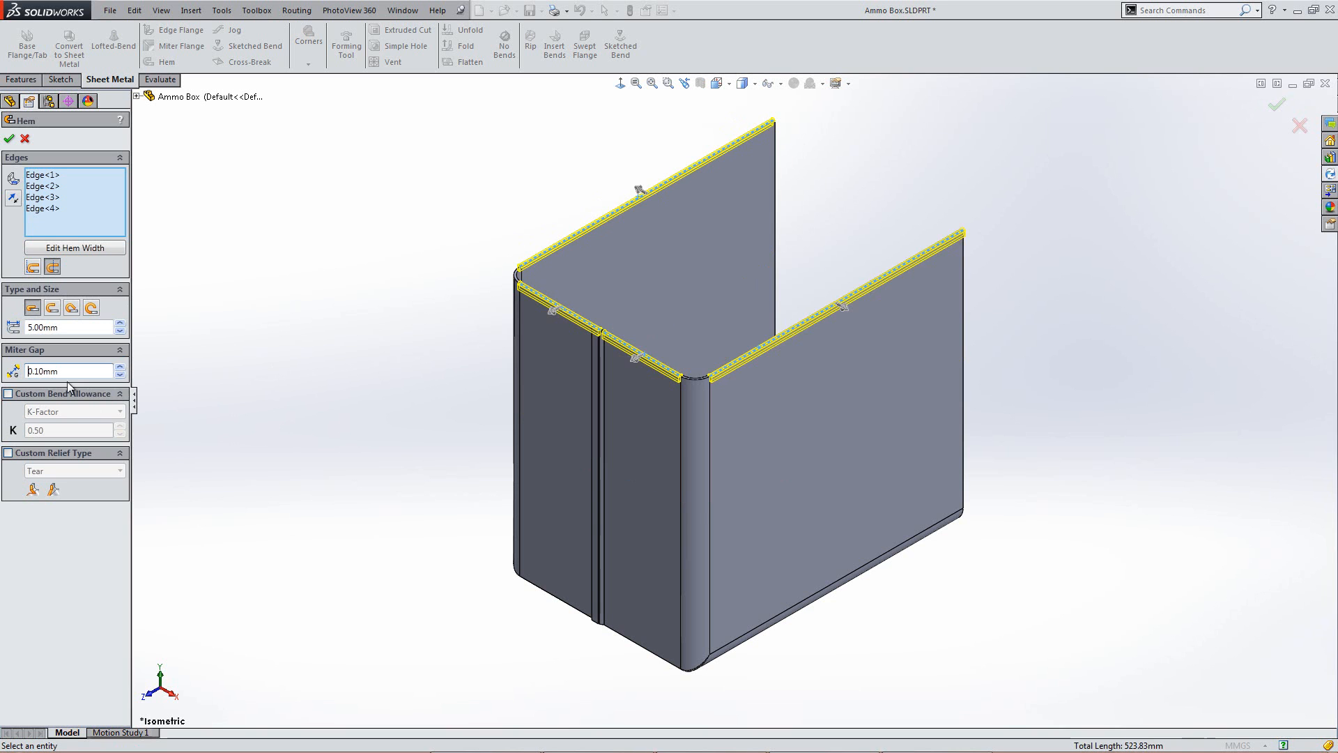
{"action": "scroll", "coordinate": [712, 387], "scroll_direction": "down", "scroll_amount": 5}
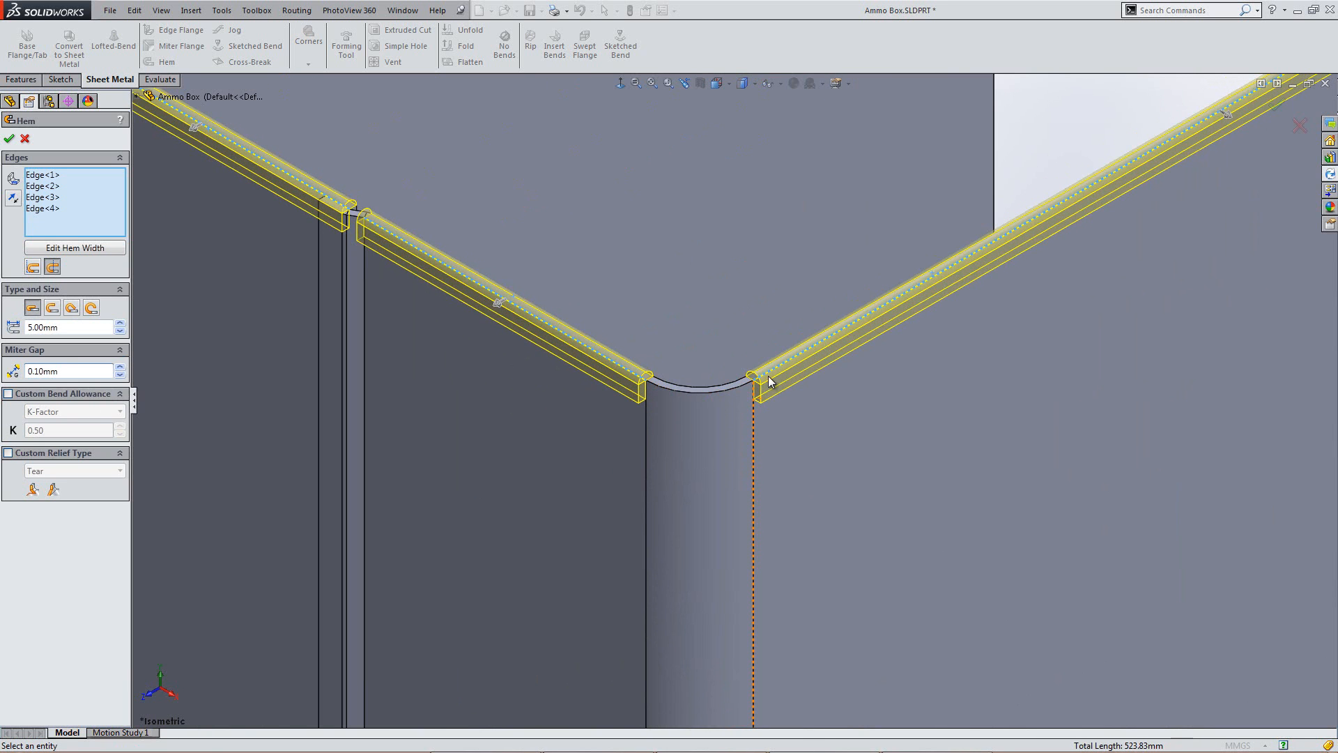
{"action": "scroll", "coordinate": [776, 377], "scroll_direction": "up", "scroll_amount": 5}
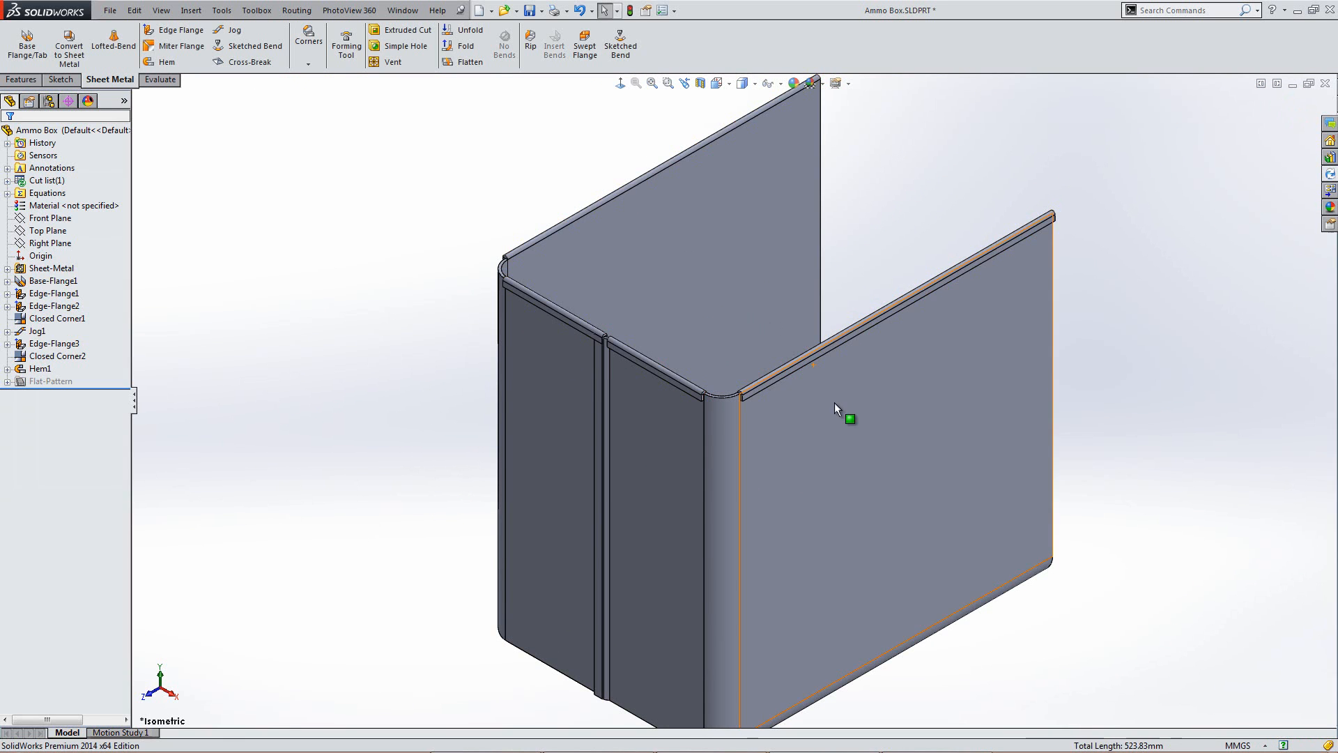
Step: Examine the hemmed rims and the front flange overlap from the inside and open end of the box
{"action": "middle_click_drag", "start_coordinate": [919, 357], "coordinate": [904, 352]}
{"action": "middle_click_drag", "start_coordinate": [803, 497], "coordinate": [805, 459]}
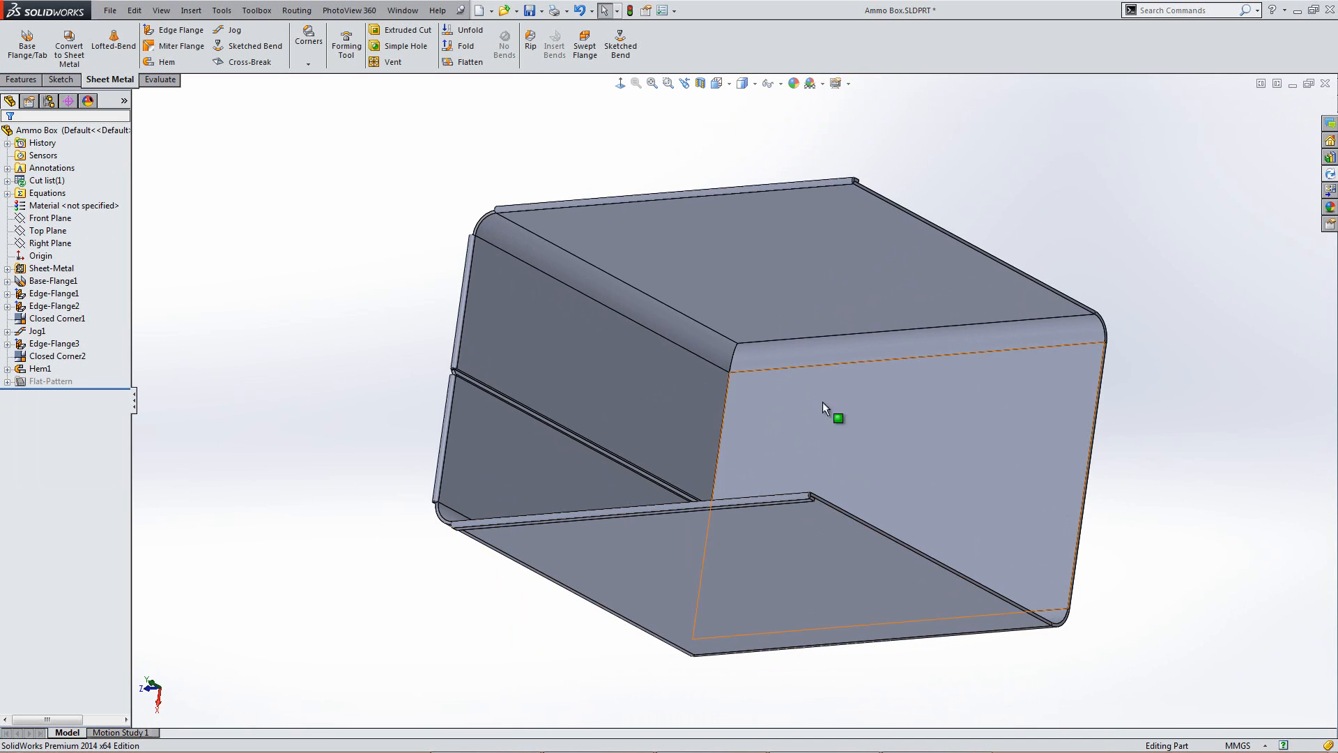
{"action": "middle_click_drag", "start_coordinate": [601, 364], "coordinate": [807, 324]}
{"action": "middle_click_drag", "start_coordinate": [755, 204], "coordinate": [760, 237]}
{"action": "scroll", "coordinate": [575, 240], "scroll_direction": "down", "scroll_amount": 3}
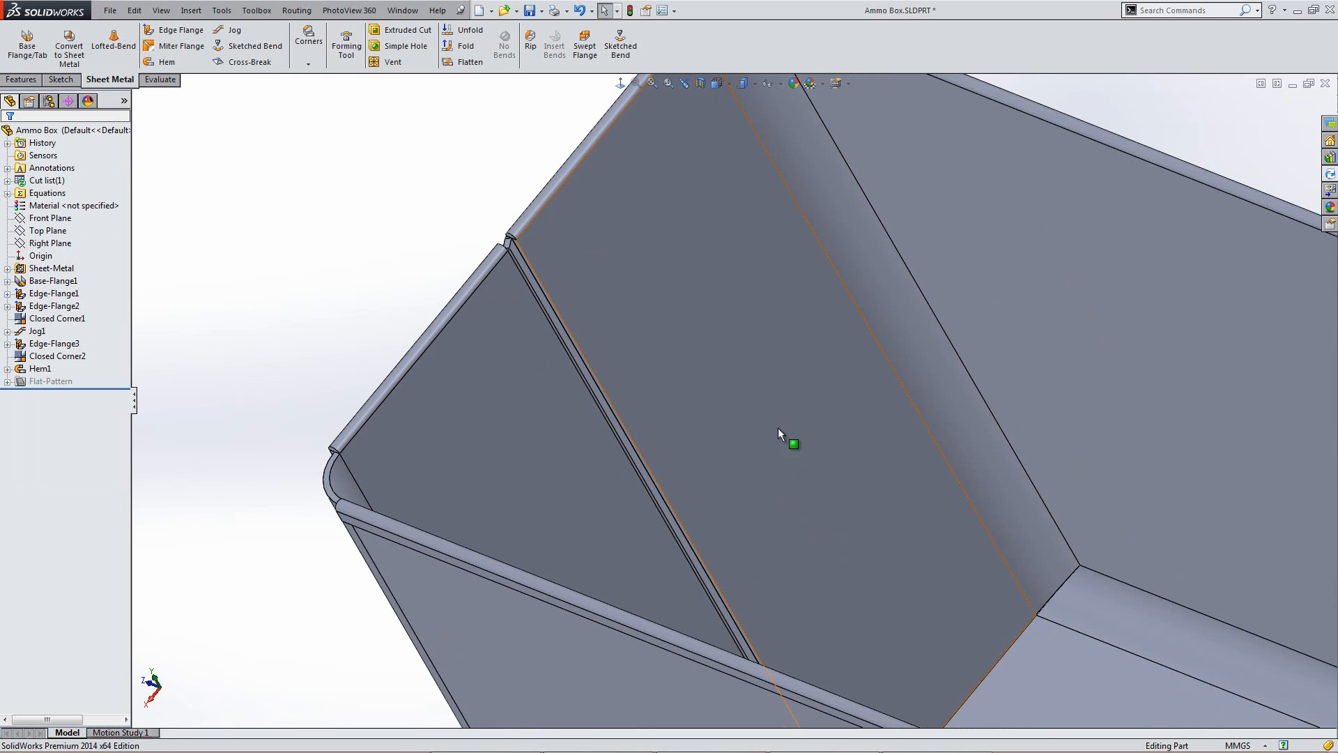
{"action": "key", "text": "ctrl+7"}
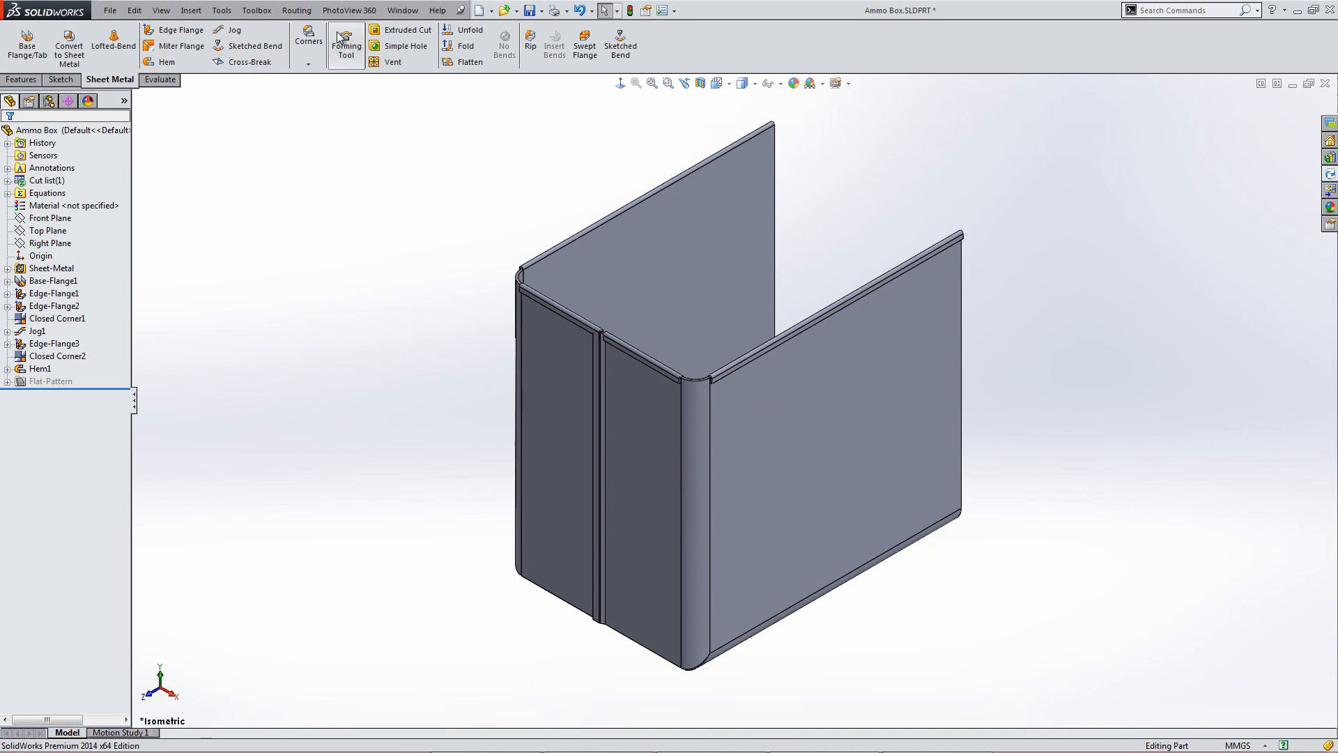
Step: Start a Mirror with the base's thin end face at the open rear end as the mirror face
{"action": "left_click", "coordinate": [22, 80]}
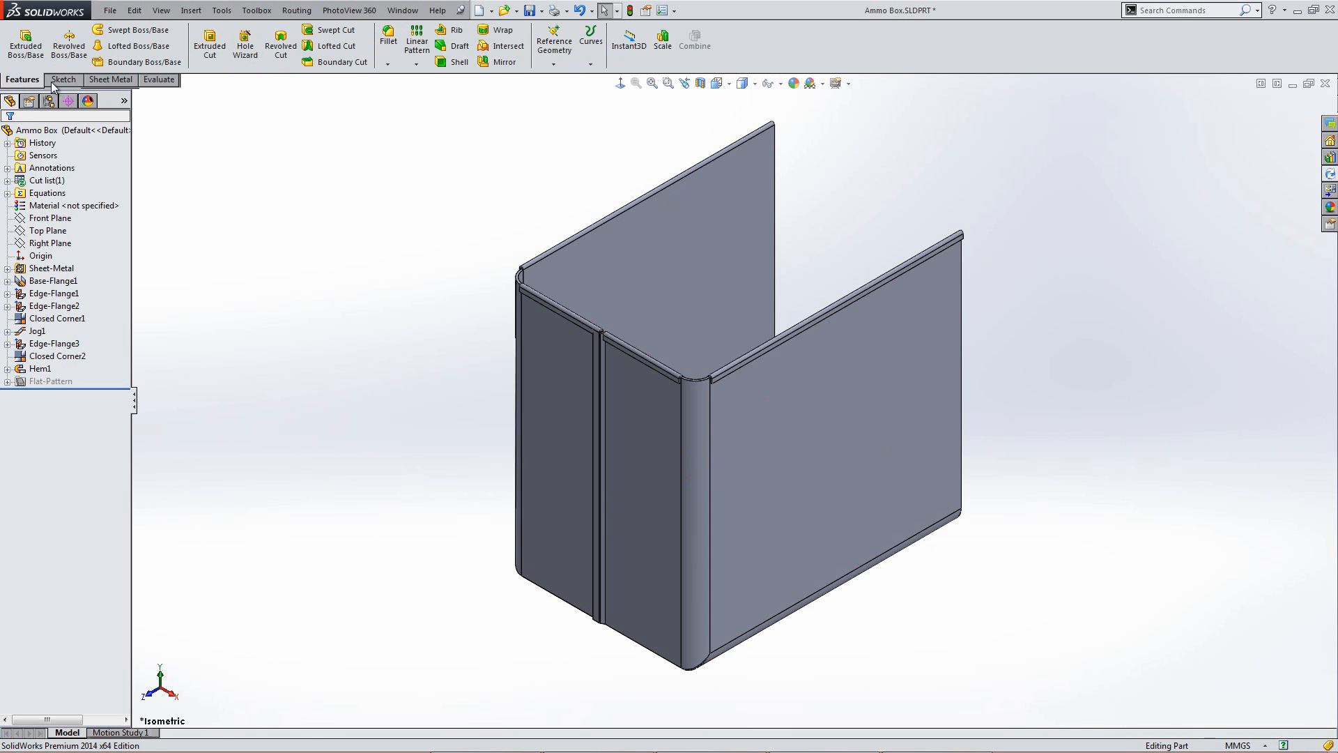
{"action": "left_click", "coordinate": [504, 64]}
{"action": "middle_click_drag", "start_coordinate": [923, 328], "coordinate": [755, 304]}
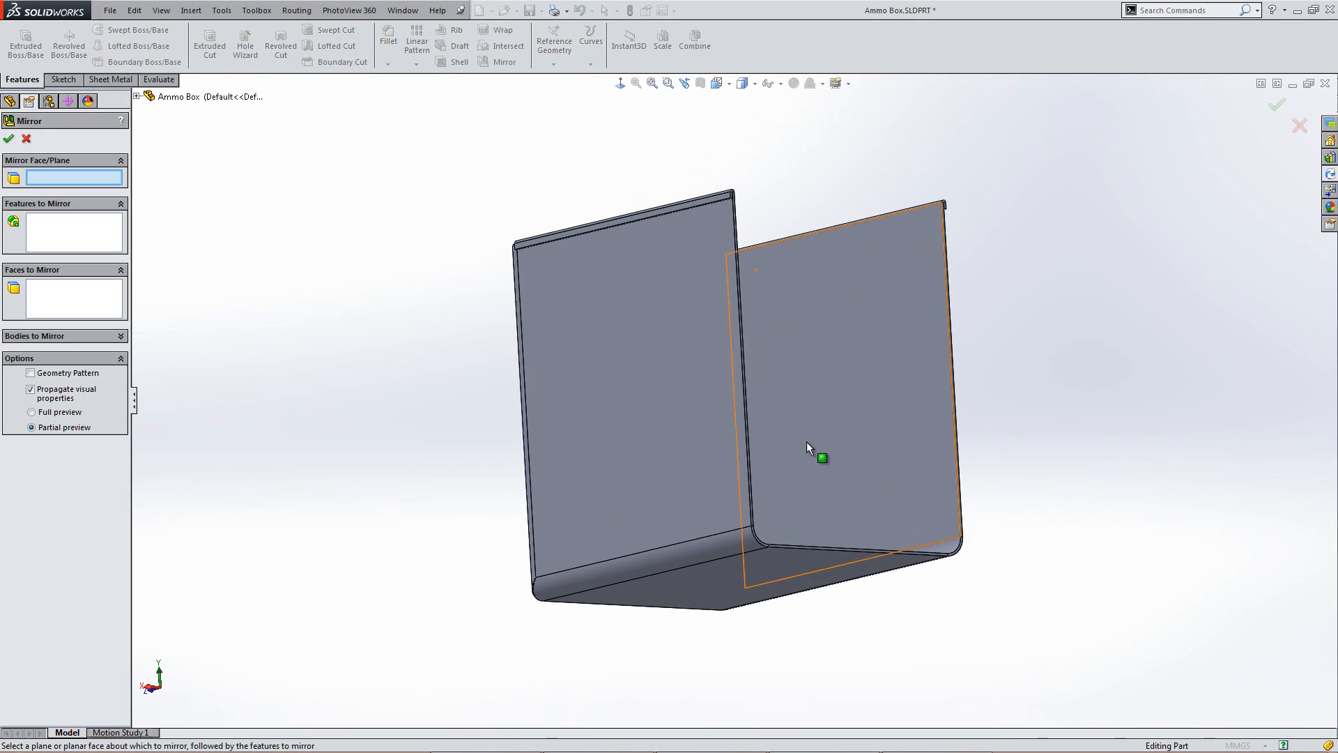
{"action": "scroll", "coordinate": [861, 529], "scroll_direction": "down", "scroll_amount": 10}
{"action": "left_click", "coordinate": [881, 514]}
{"action": "scroll", "coordinate": [479, 358], "scroll_direction": "up", "scroll_amount": 10}
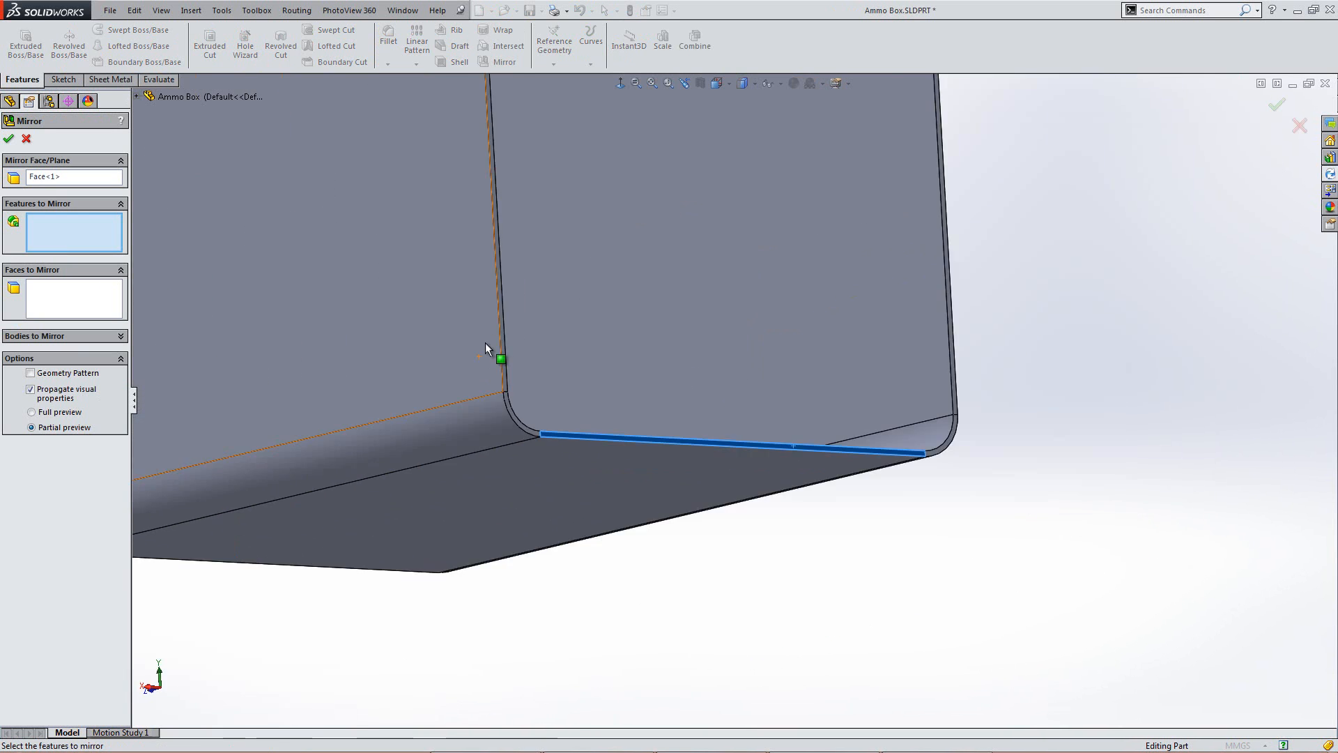
Step: Mirror the whole sheet metal body about that face with Merge solids on to complete the box
{"action": "left_click", "coordinate": [55, 336]}
{"action": "left_click", "coordinate": [517, 253]}
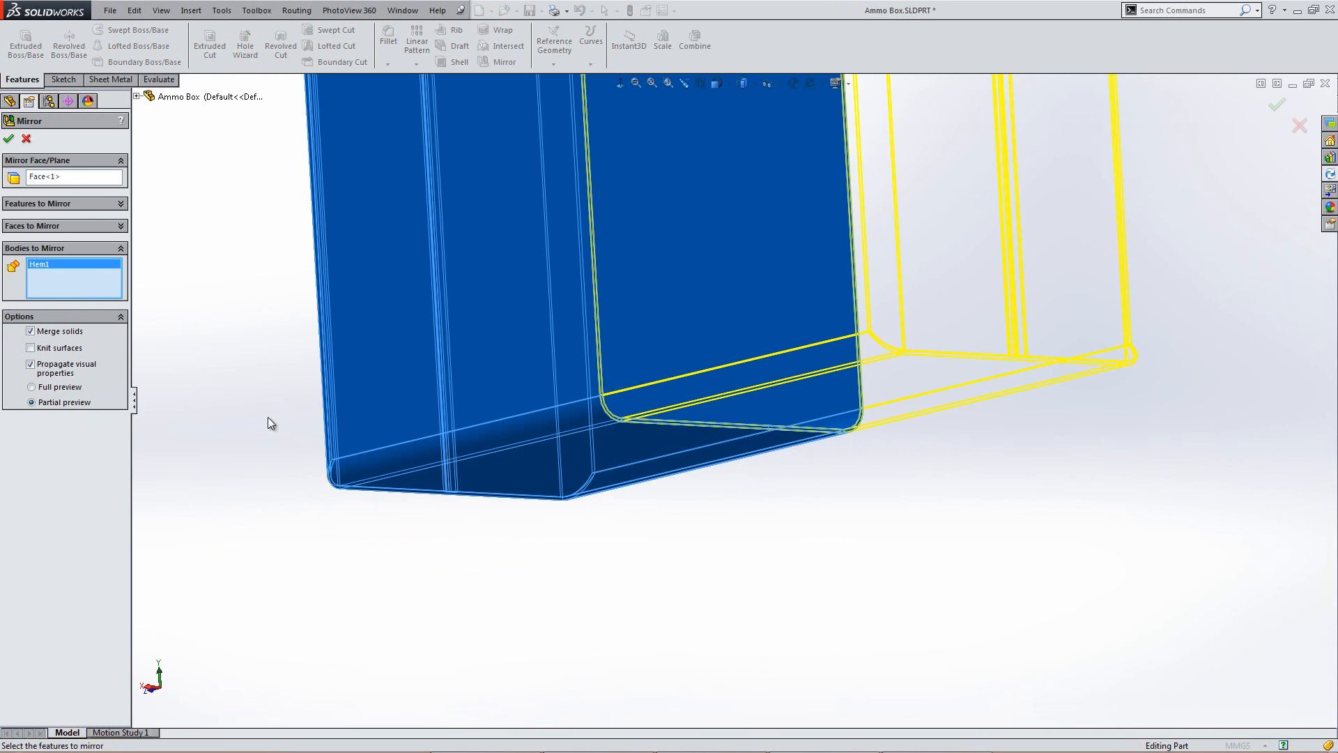
{"action": "key", "text": "ctrl+7"}
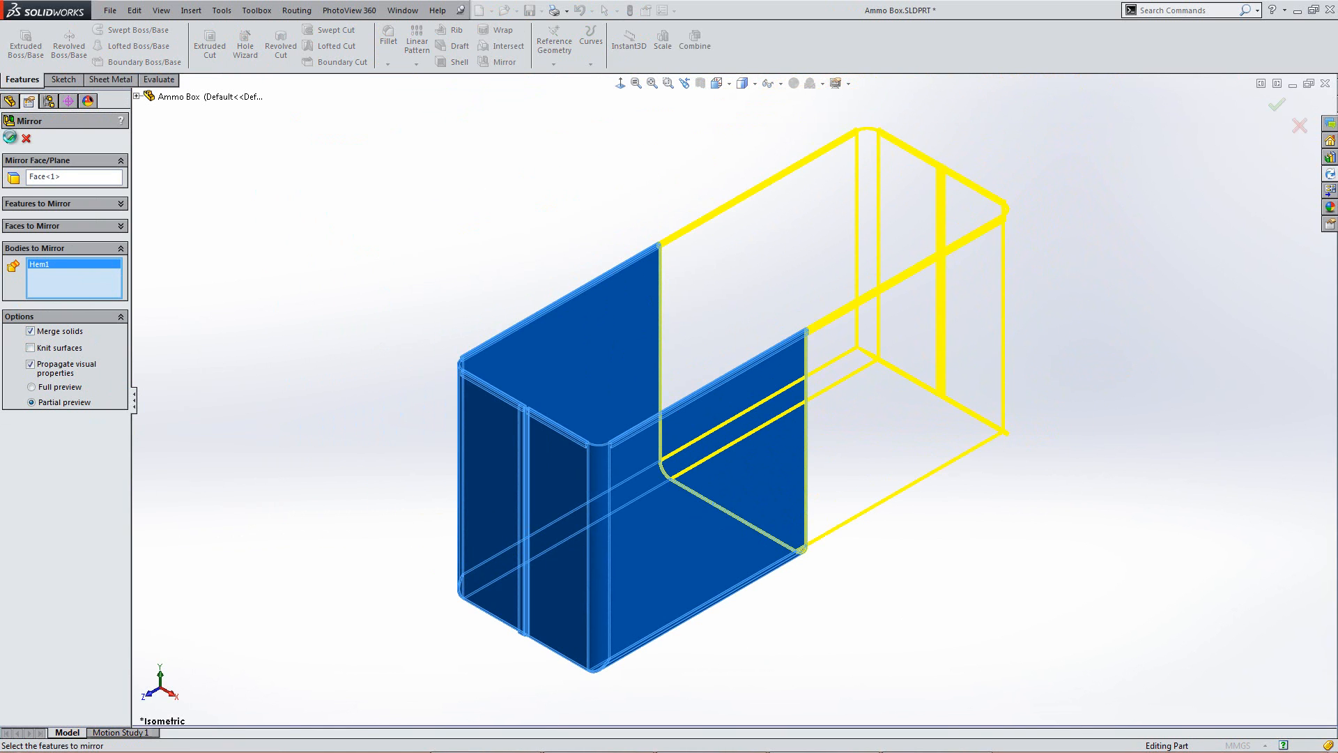
{"action": "left_click", "coordinate": [9, 139]}
{"action": "left_click", "coordinate": [363, 232]}
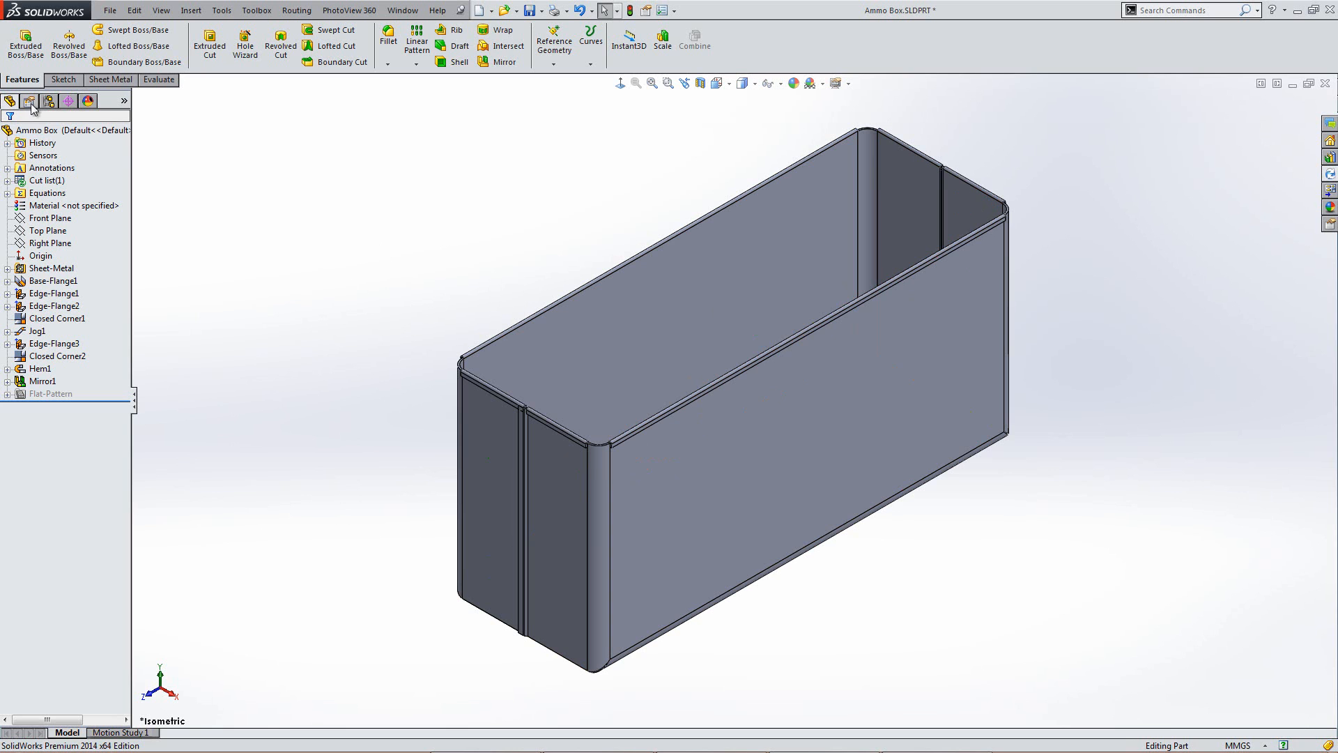
Step: Add a reference dimension between the two outer vertical bend edges of the front wall and place it below the box
{"action": "left_click", "coordinate": [63, 81]}
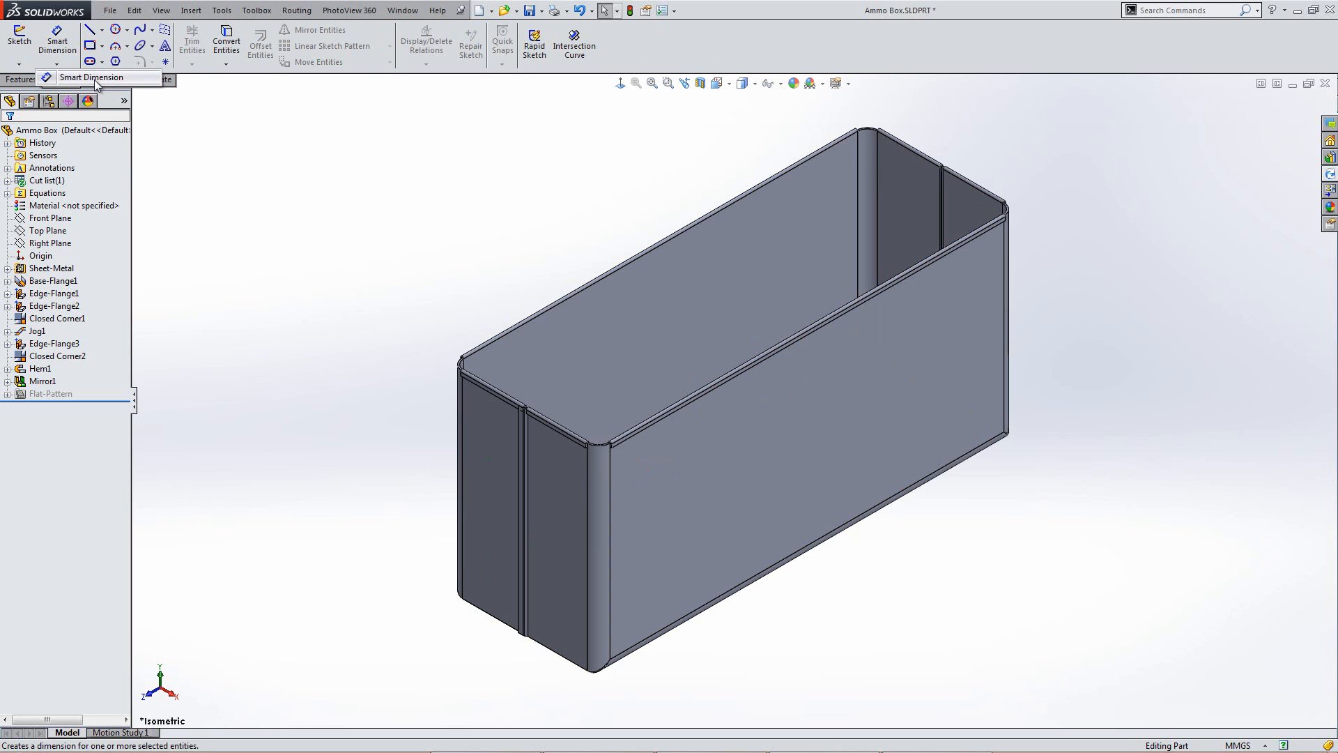
{"action": "left_click", "coordinate": [14, 222]}
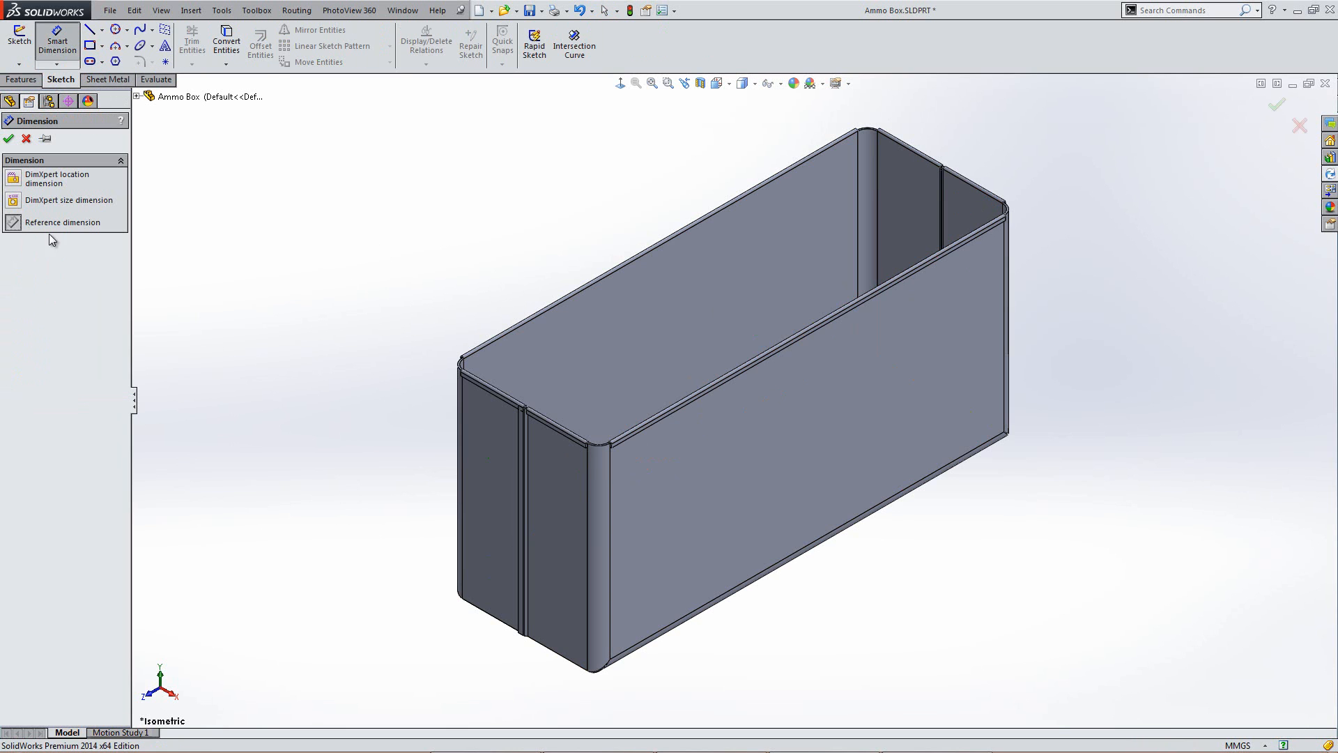
{"action": "left_click", "coordinate": [588, 547]}
{"action": "left_click", "coordinate": [461, 492]}
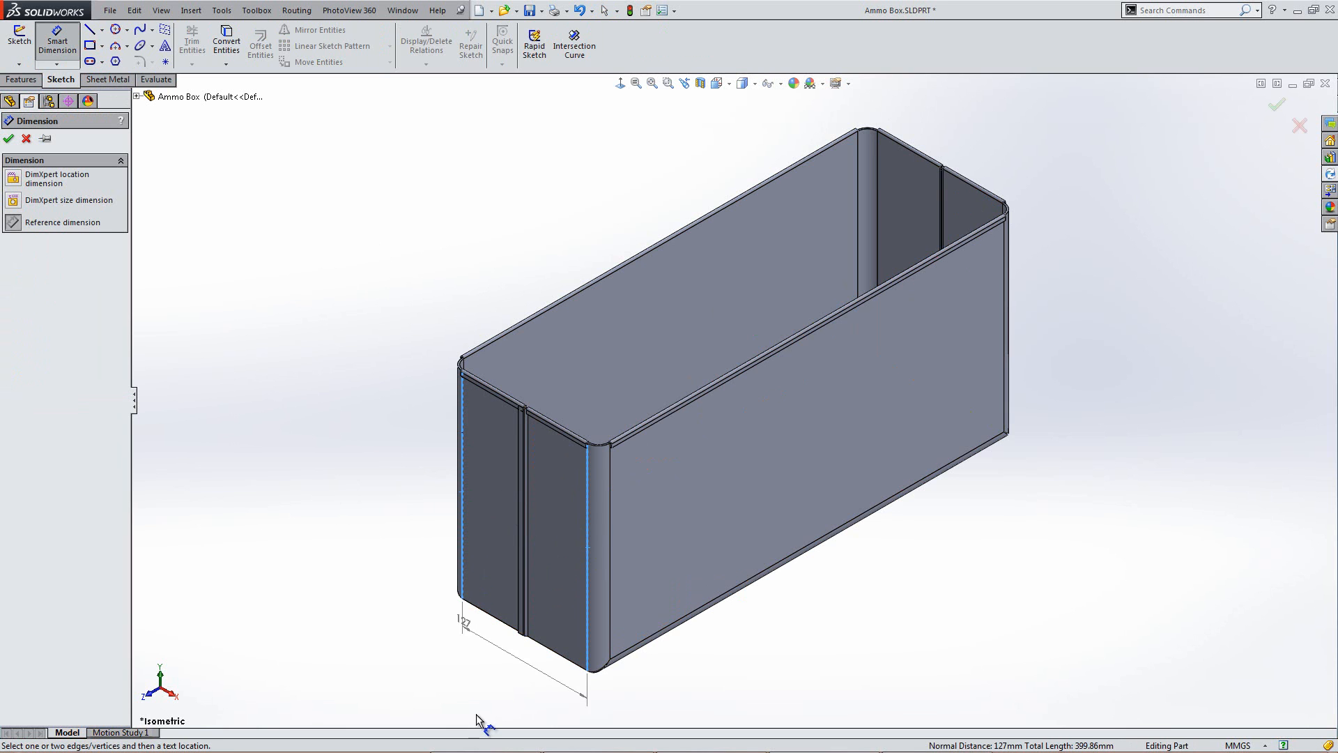
{"action": "left_click", "coordinate": [509, 660]}
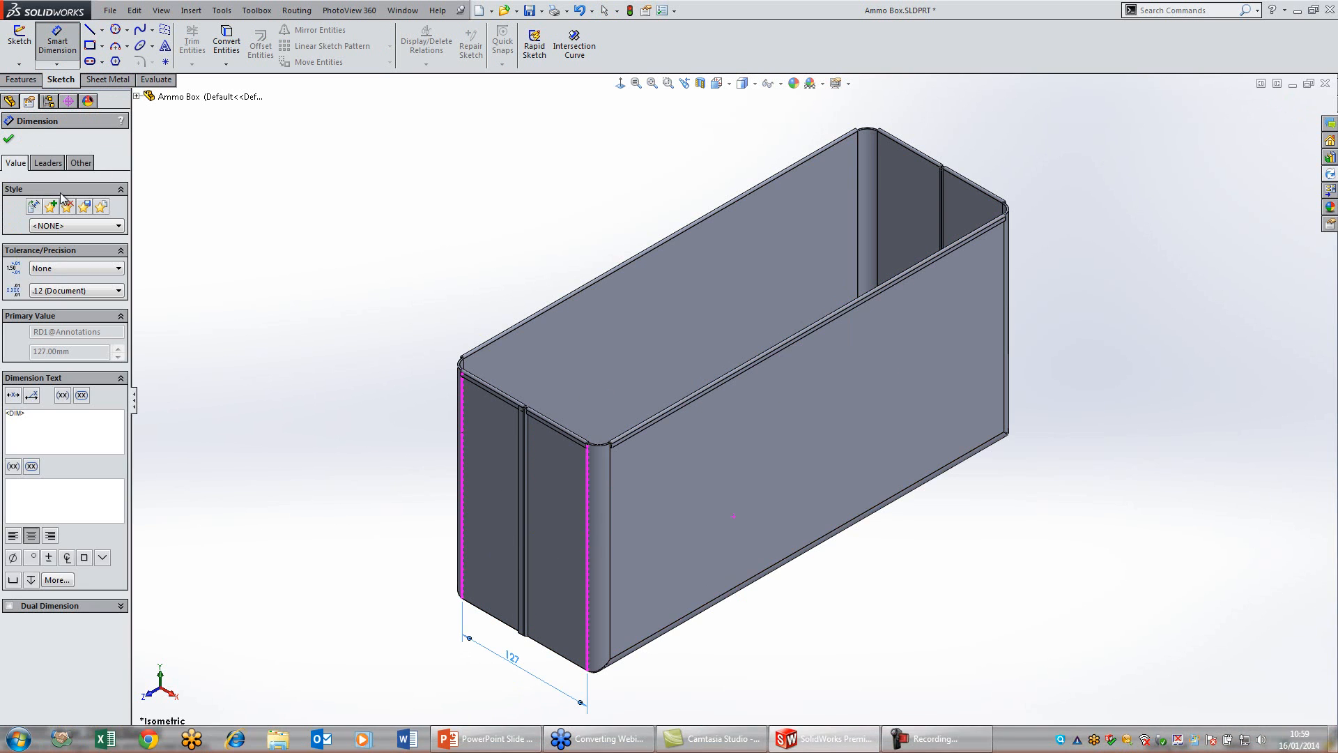
Step: Finish the reference dimension and open the part's equation manager, placed over the model so the dimension stays reachable
{"action": "left_click", "coordinate": [9, 138]}
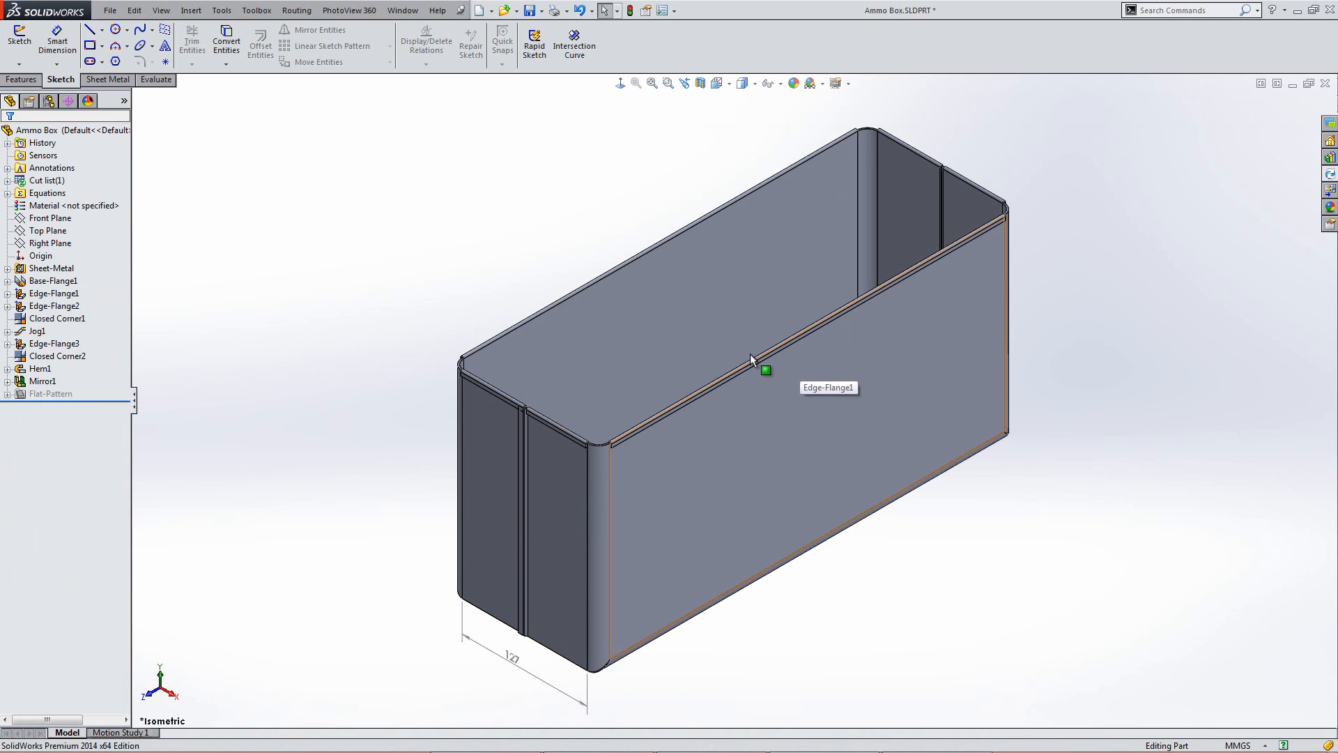
{"action": "right_click", "coordinate": [49, 194]}
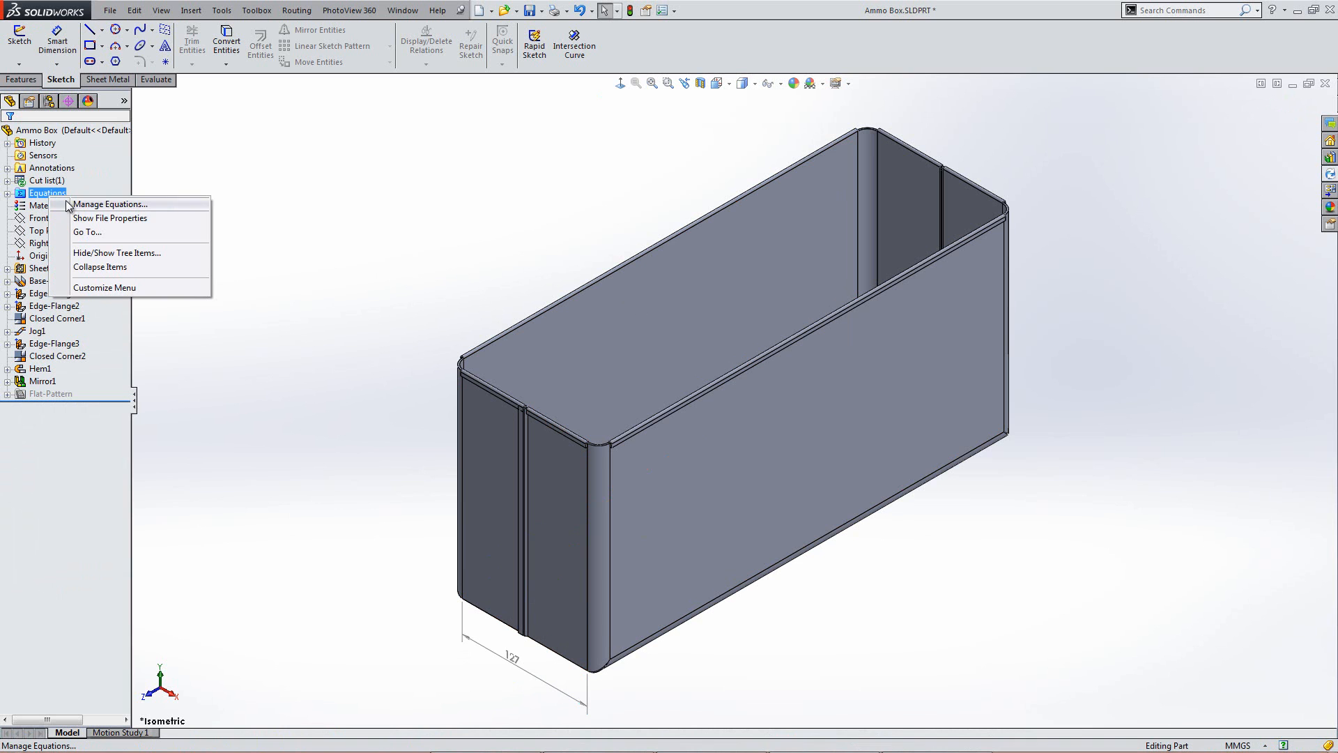
{"action": "left_click", "coordinate": [110, 204]}
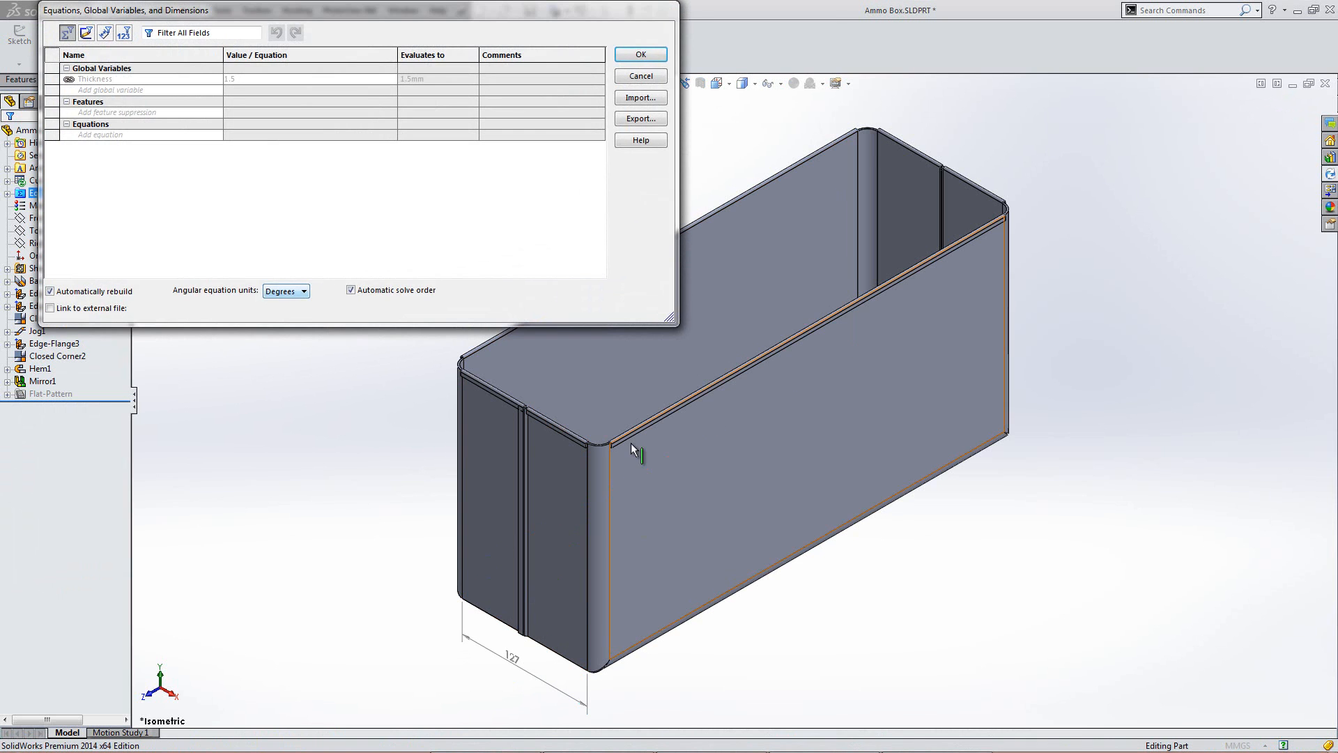
{"action": "left_click_drag", "start_coordinate": [440, 10], "coordinate": [709, 126]}
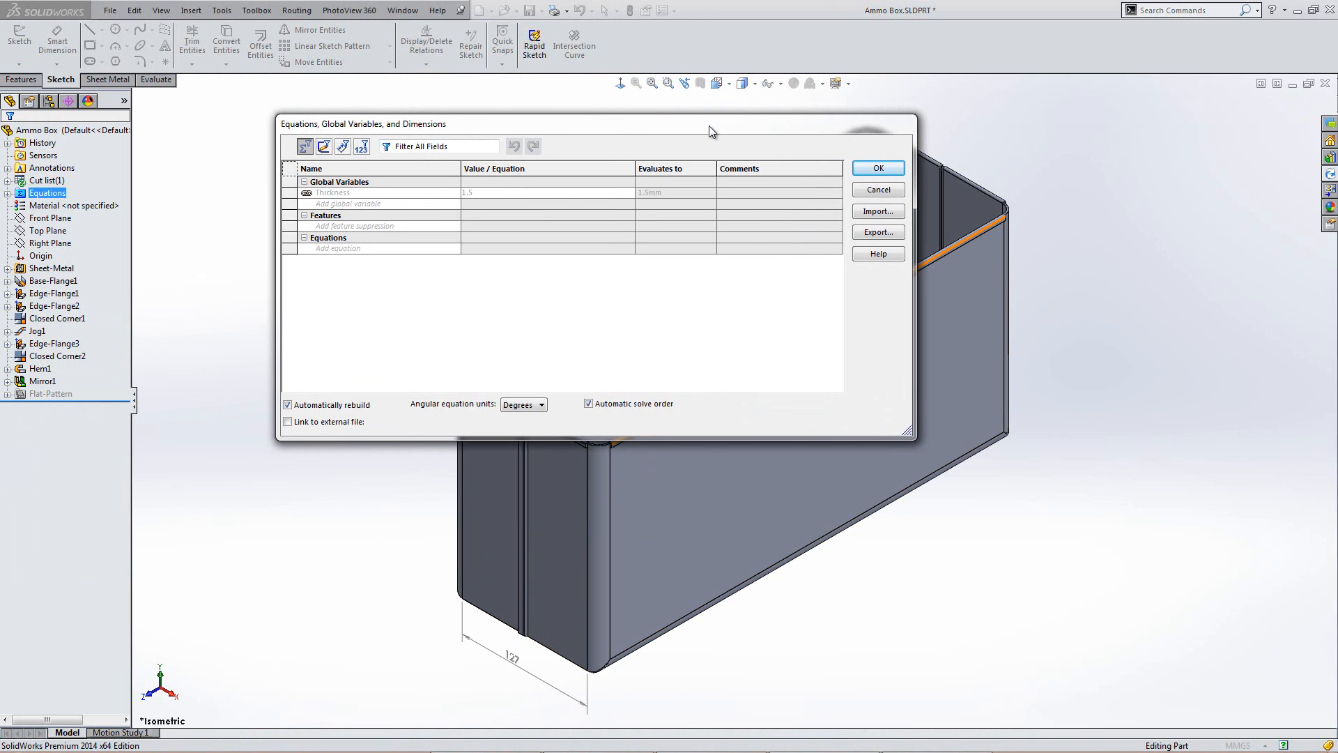
Step: Add a global variable named Instance equal to the front wall's reference dimension divided by 15
{"action": "left_click", "coordinate": [336, 204]}
{"action": "type", "text": "Instance"}
{"action": "key", "text": "Tab"}
{"action": "mouse_move", "coordinate": [529, 219]}
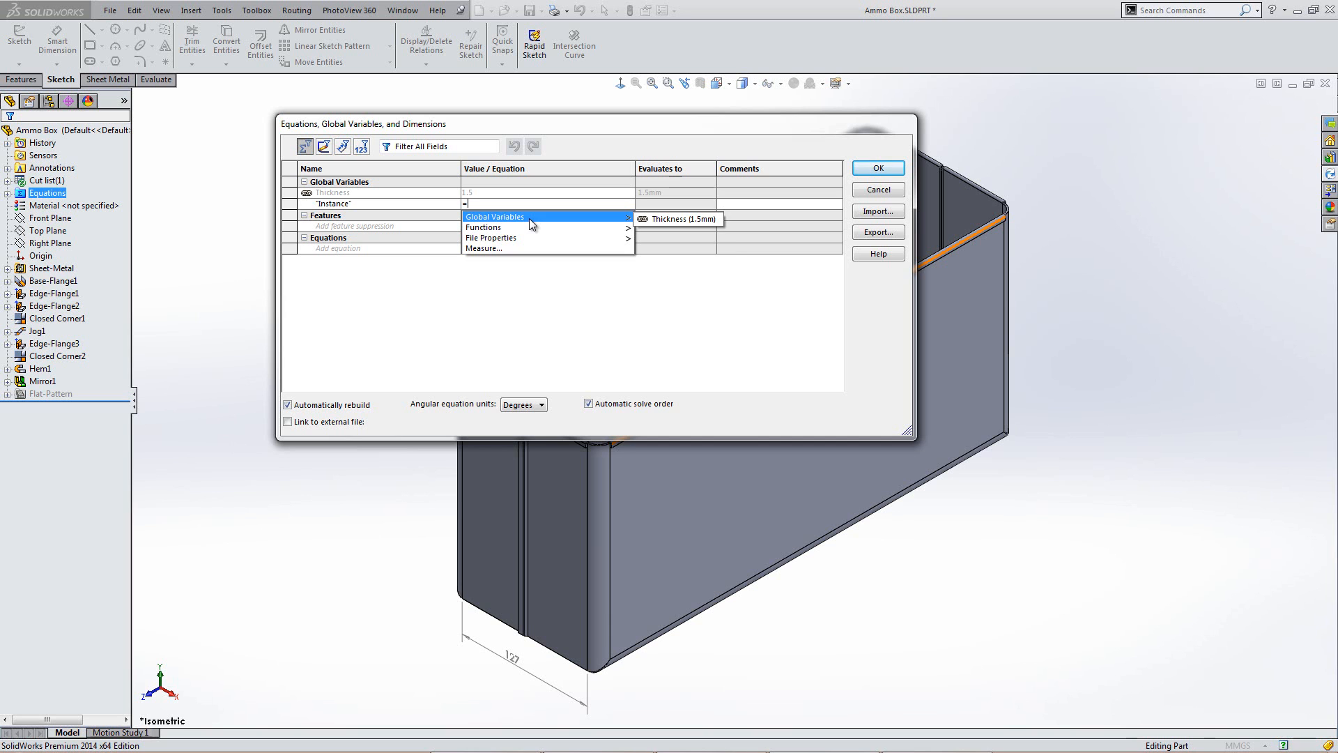
{"action": "left_click", "coordinate": [513, 655]}
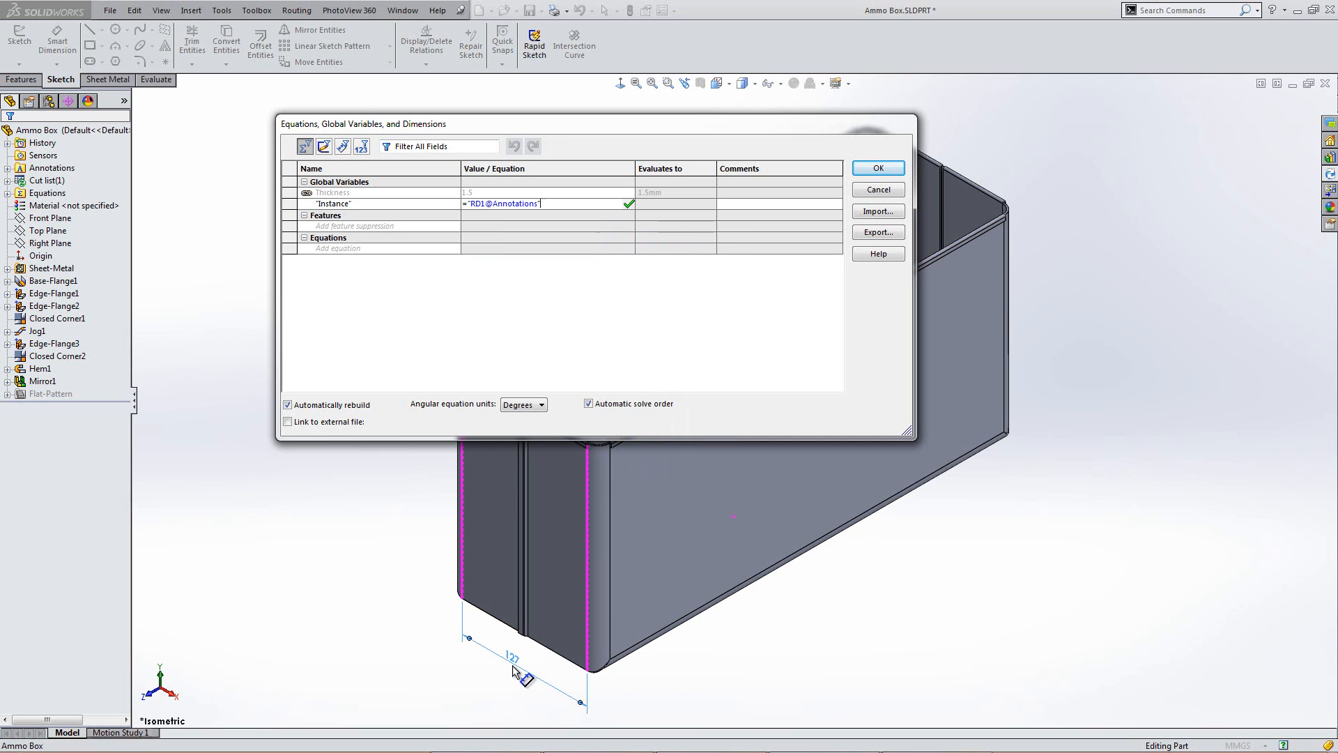
{"action": "type", "text": "/"}
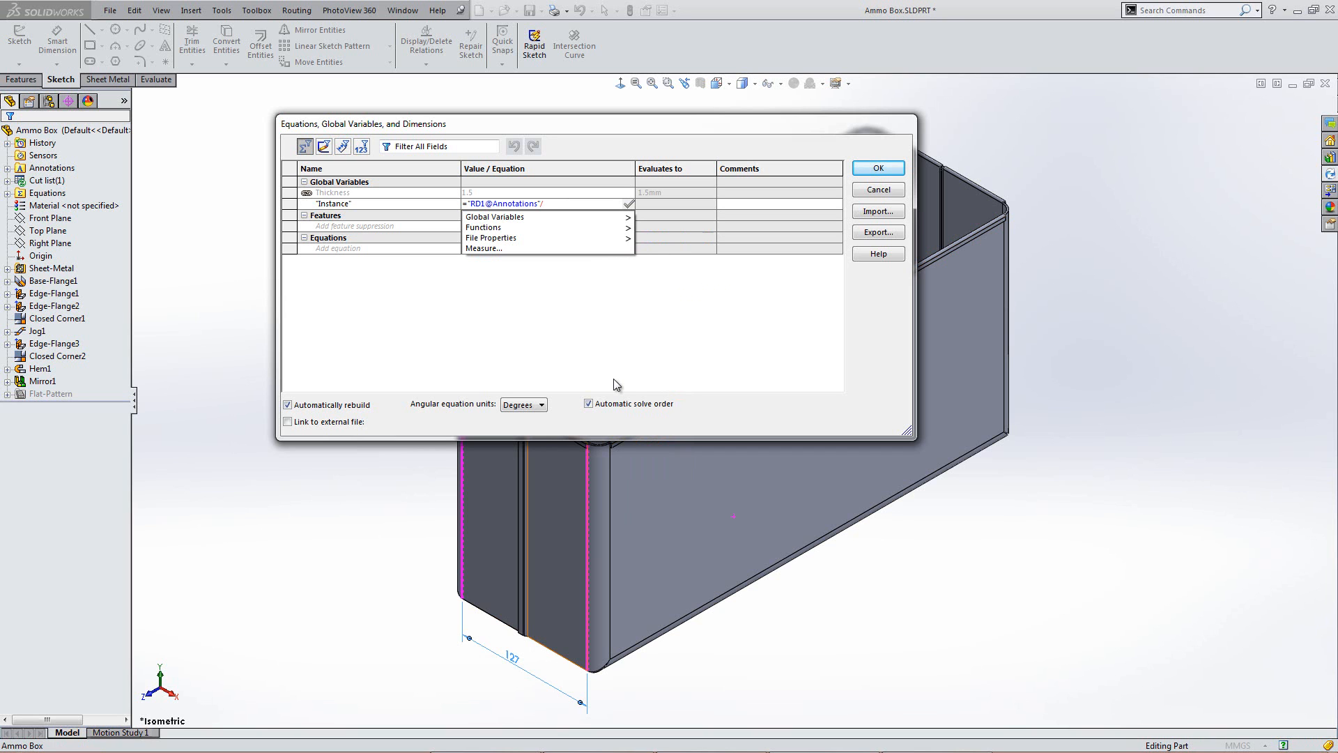
{"action": "type", "text": "15"}
{"action": "key", "text": "Return"}
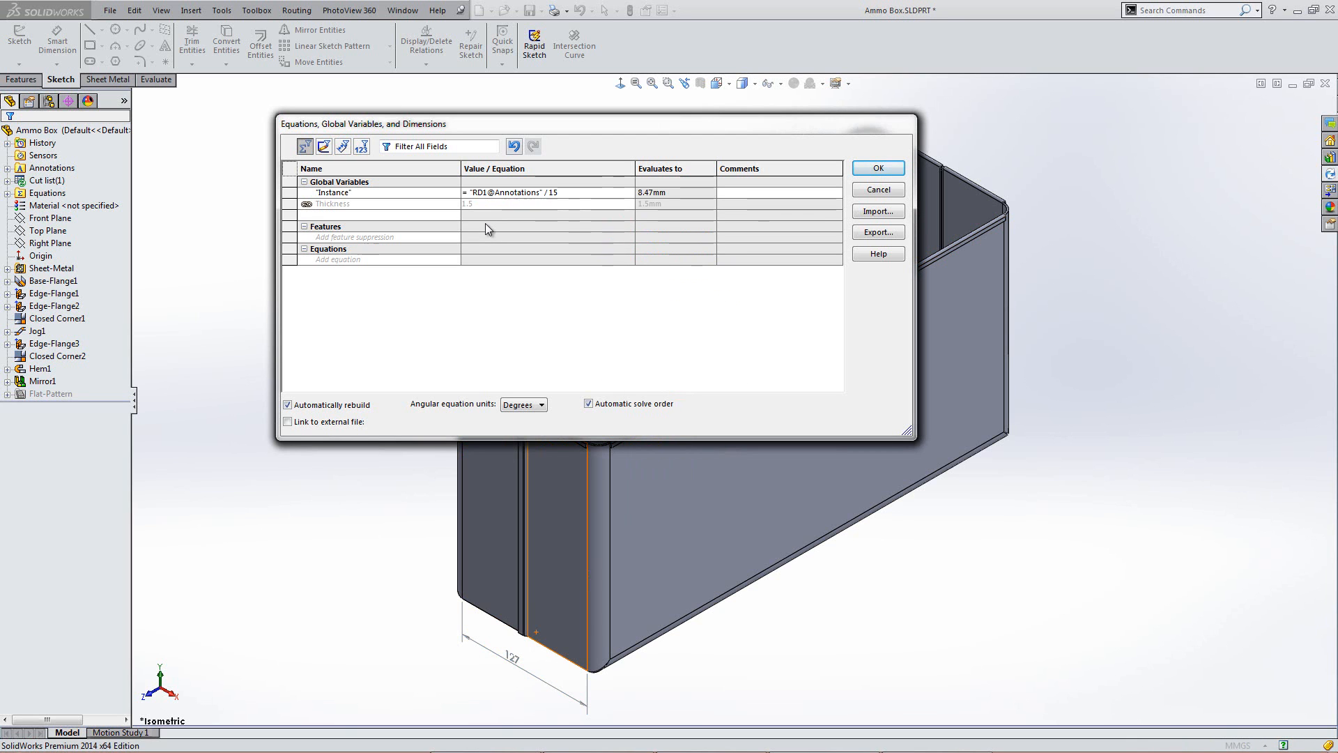
{"action": "mouse_move", "coordinate": [649, 198]}
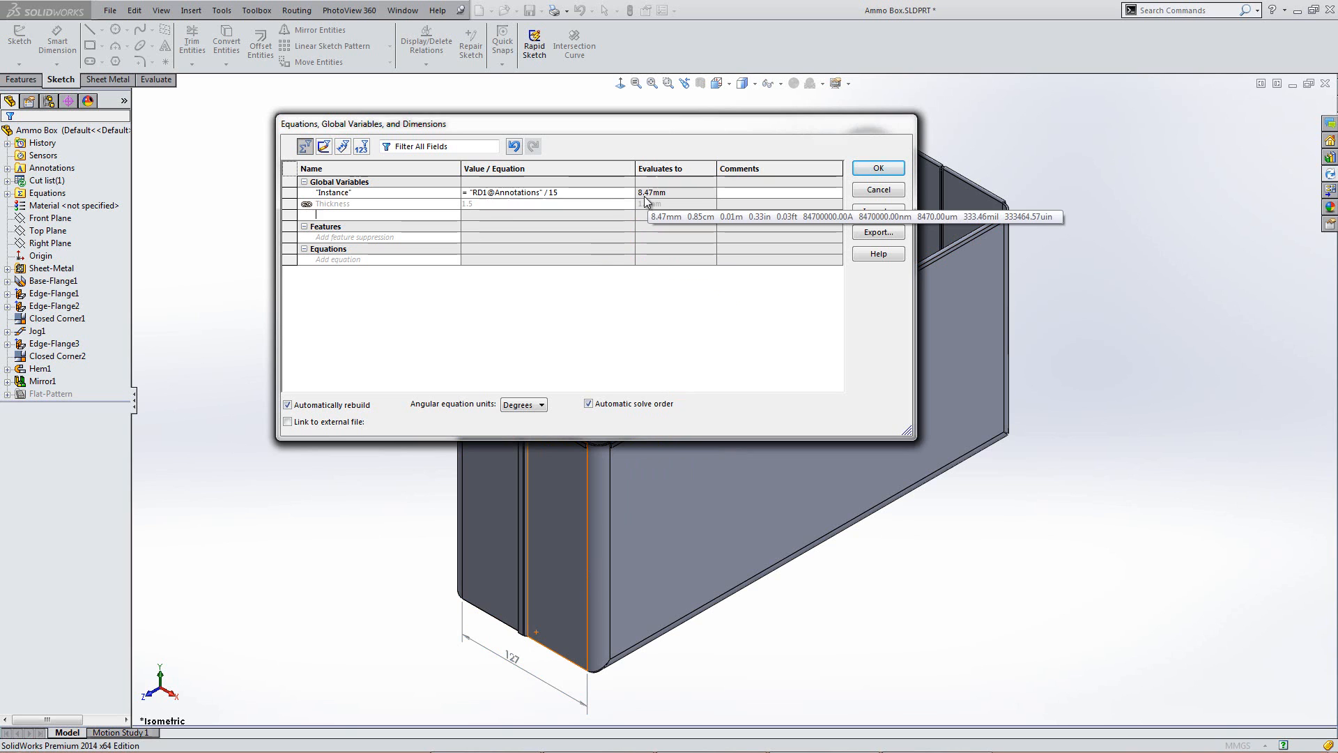
Step: Enclose the whole Instance equation in the int() function so it reads int("RD1@Annotations" / 15)
{"action": "left_click", "coordinate": [472, 196]}
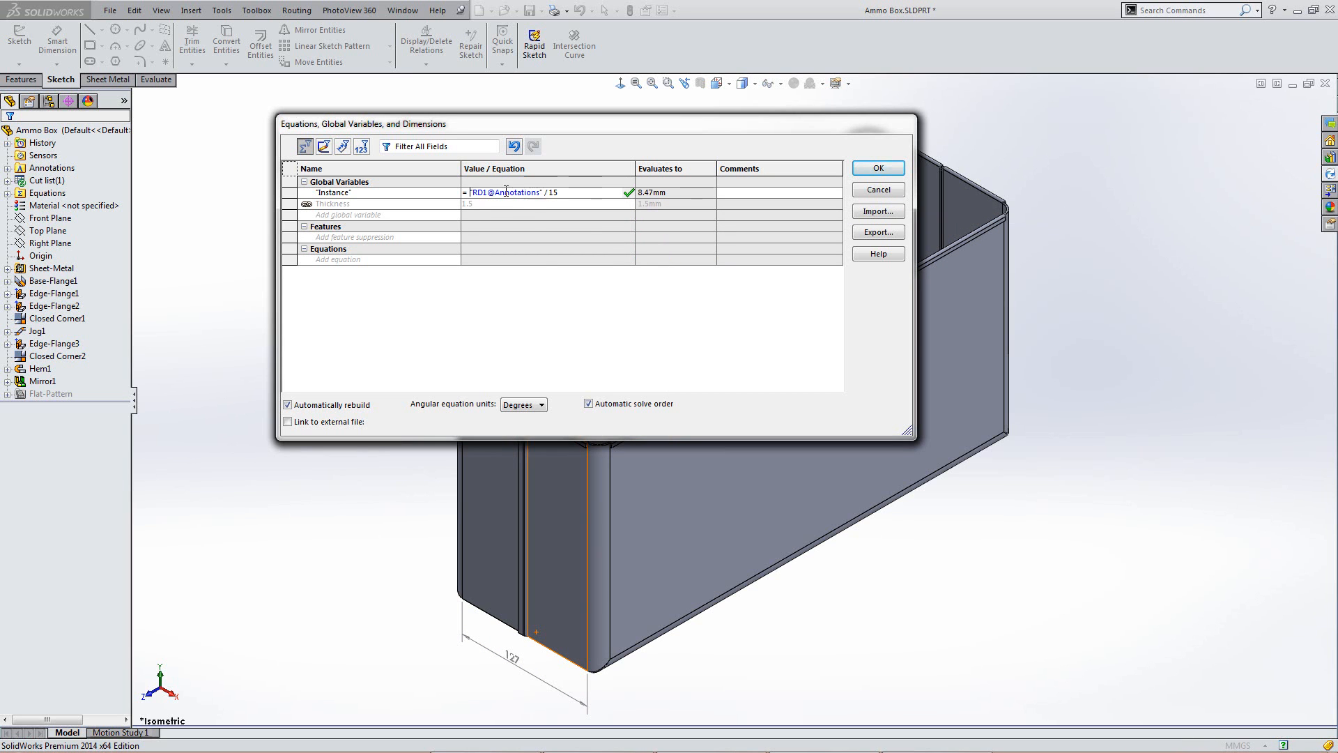
{"action": "left_click", "coordinate": [483, 199]}
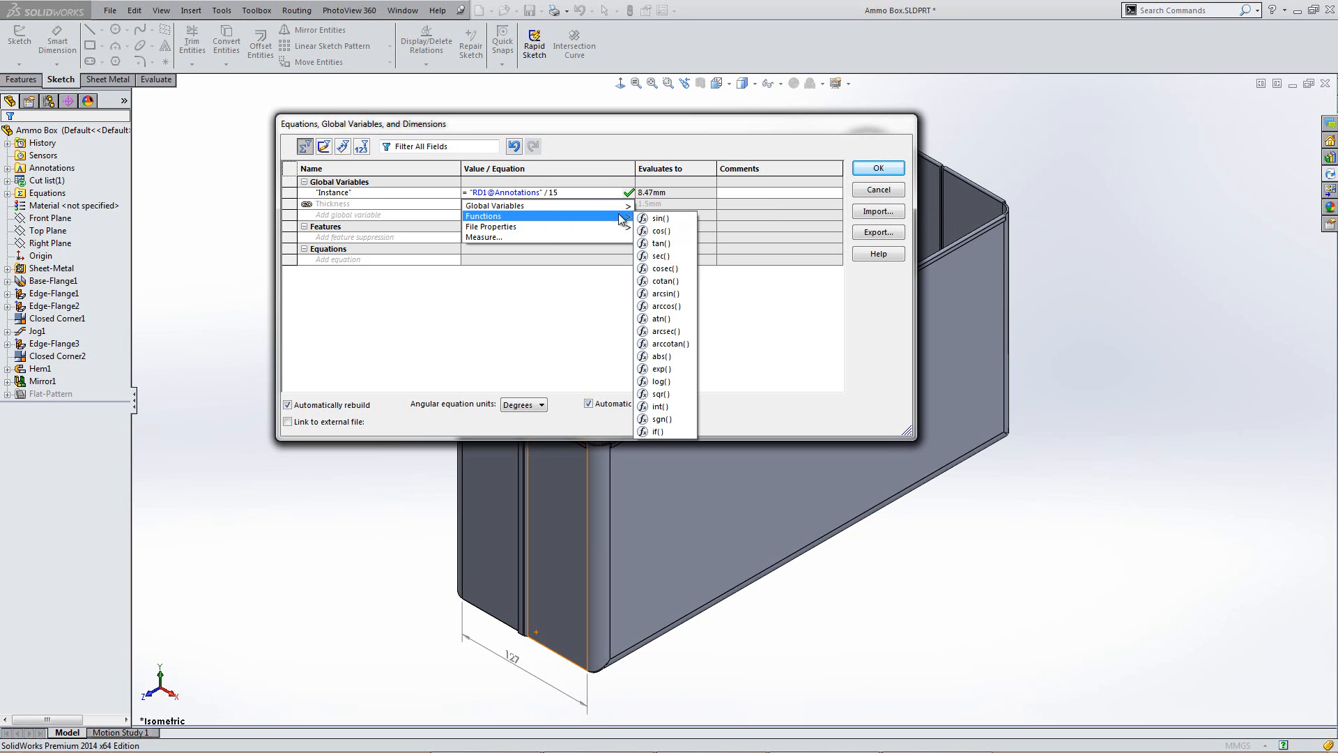
{"action": "left_click", "coordinate": [659, 406]}
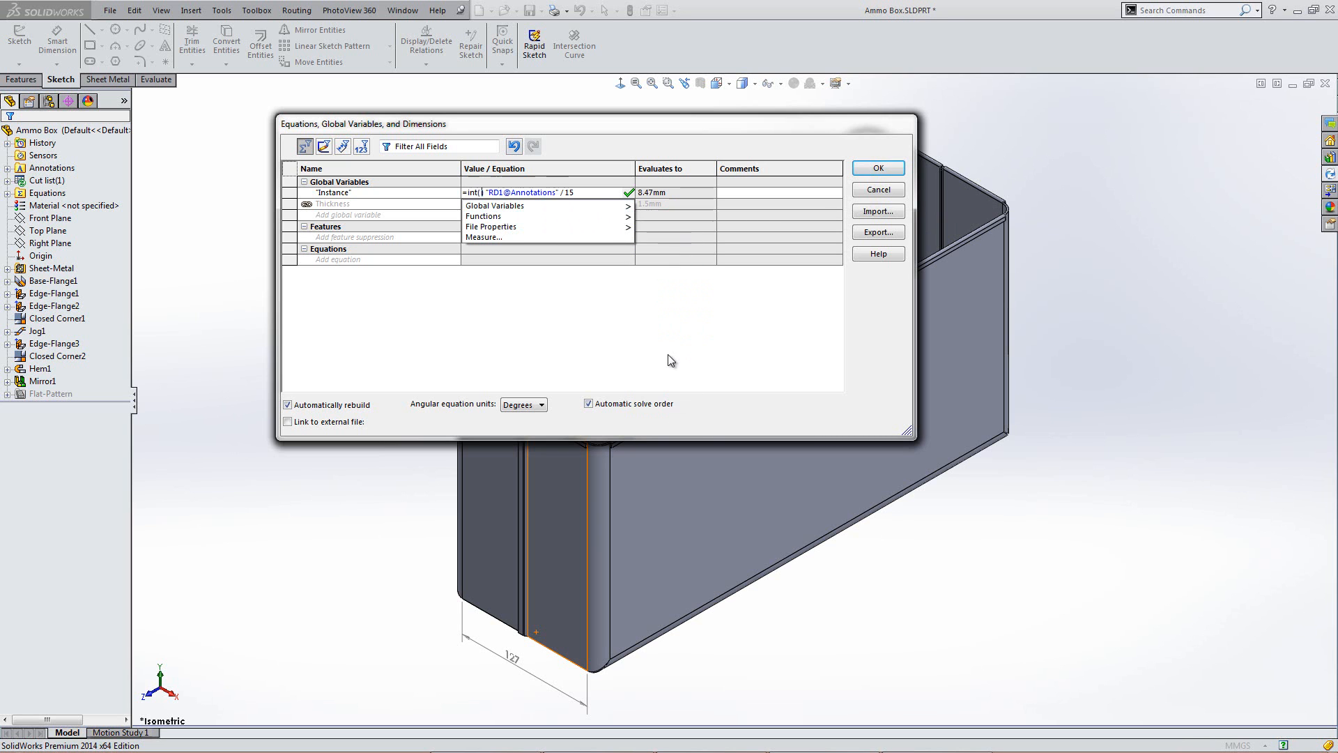
{"action": "key", "text": "Delete"}
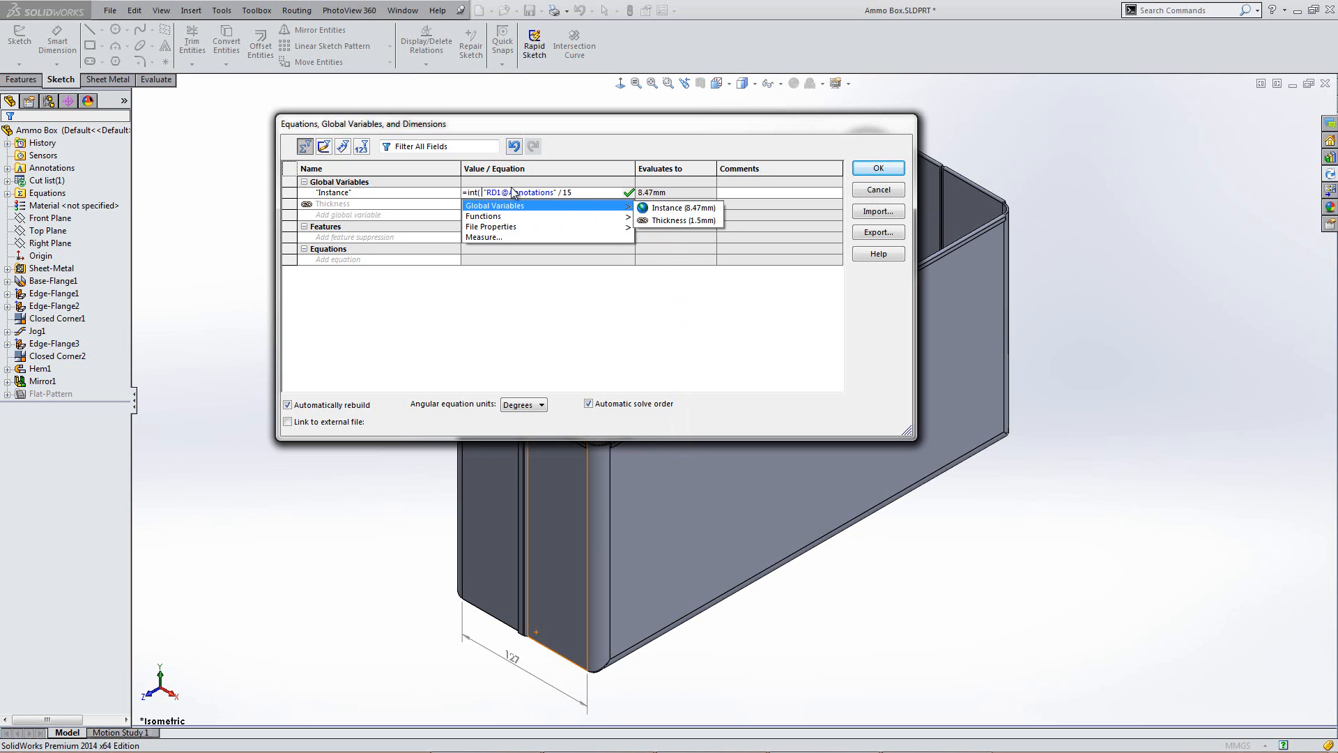
{"action": "key", "text": "Right"}
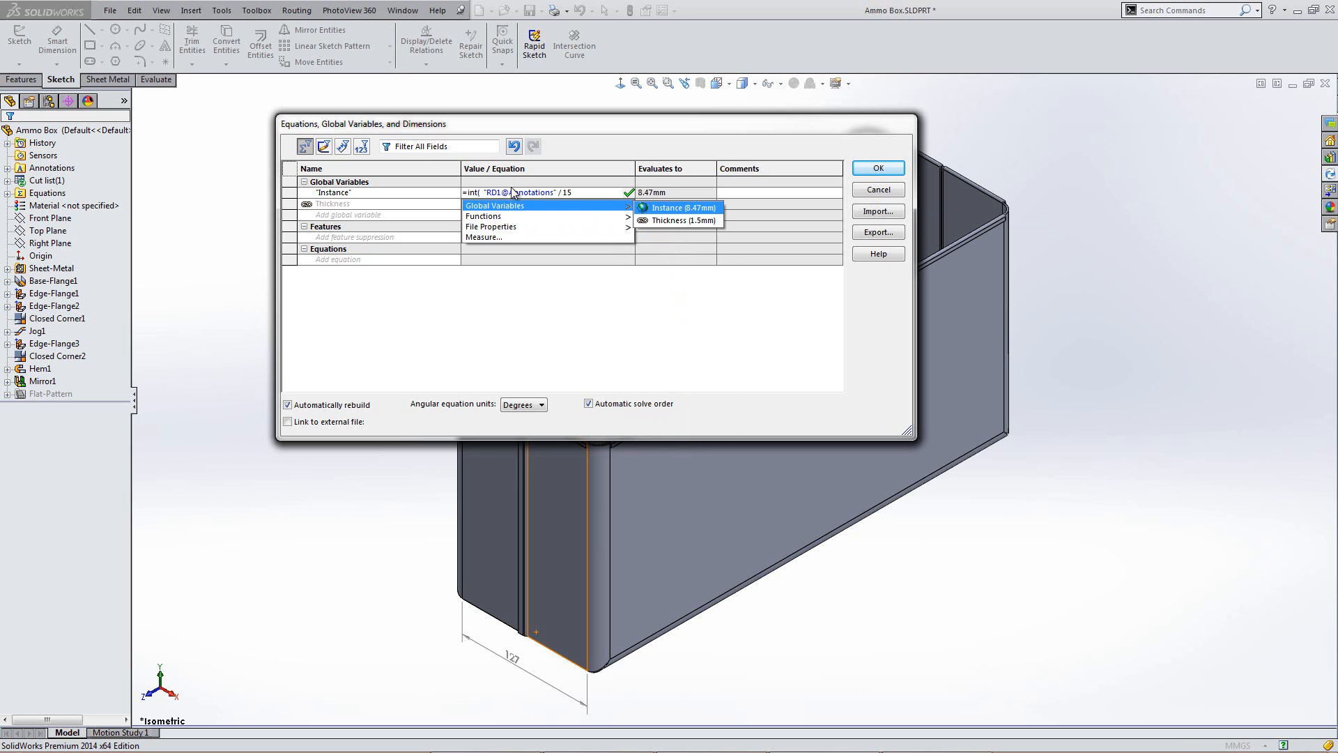
{"action": "left_click", "coordinate": [615, 190]}
{"action": "type", "text": ")"}
{"action": "key", "text": "Return"}
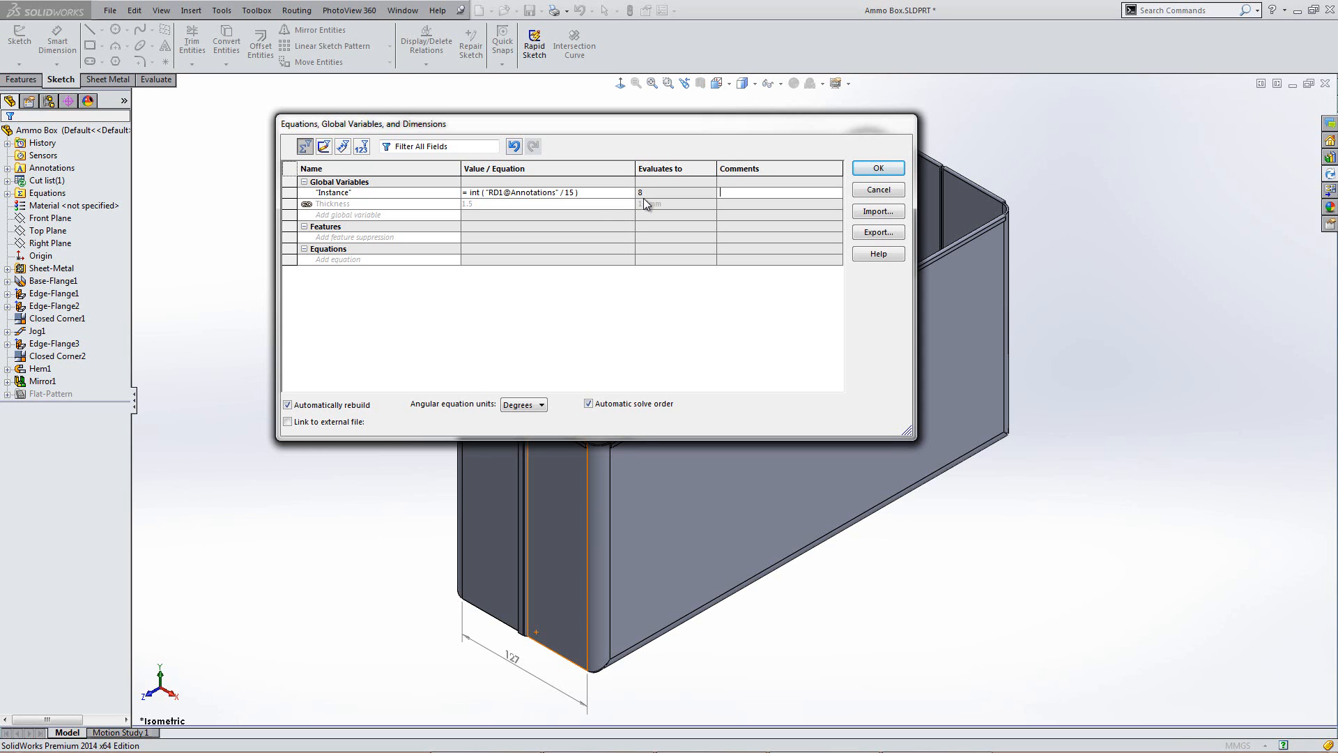
Step: Add a global variable named Instance Odd with the equation (int("Instance" / 2) * 2) + 1
{"action": "left_click", "coordinate": [350, 216]}
{"action": "type", "text": "Instance Odd"}
{"action": "key", "text": "Tab"}
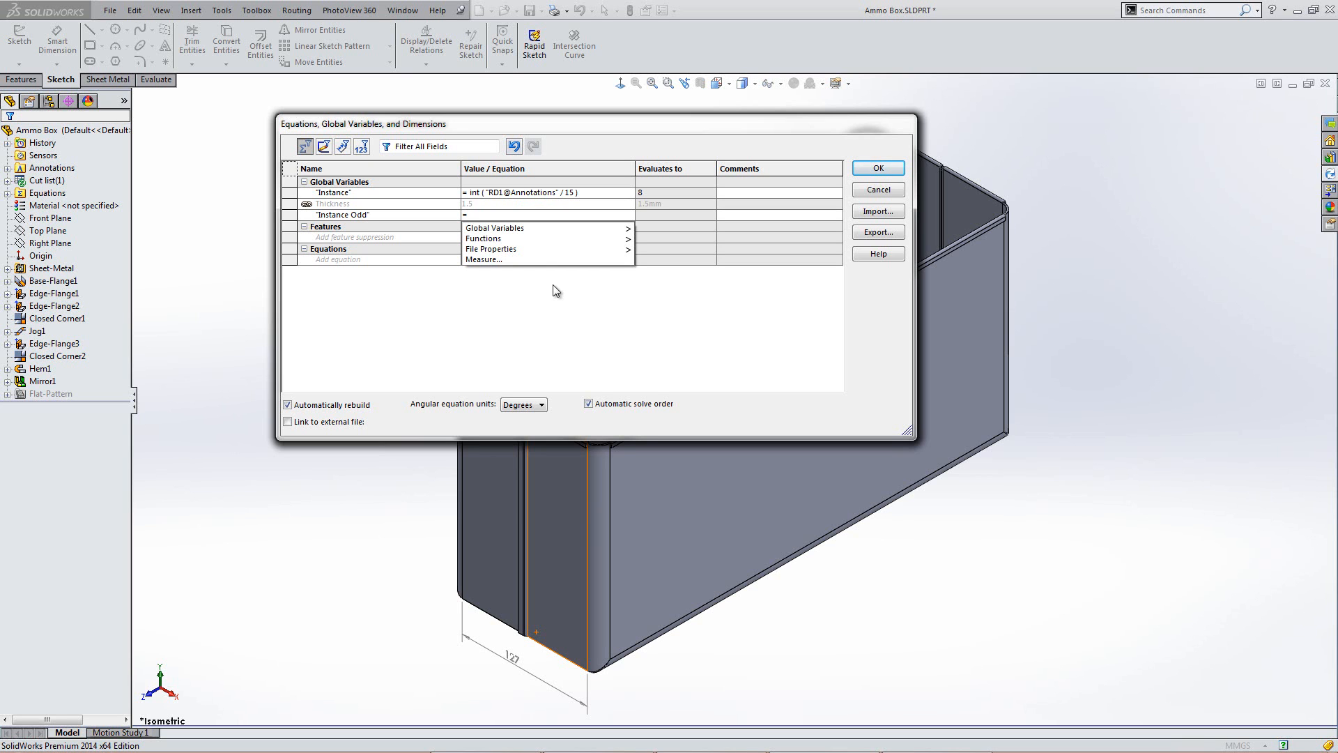
{"action": "mouse_move", "coordinate": [576, 239]}
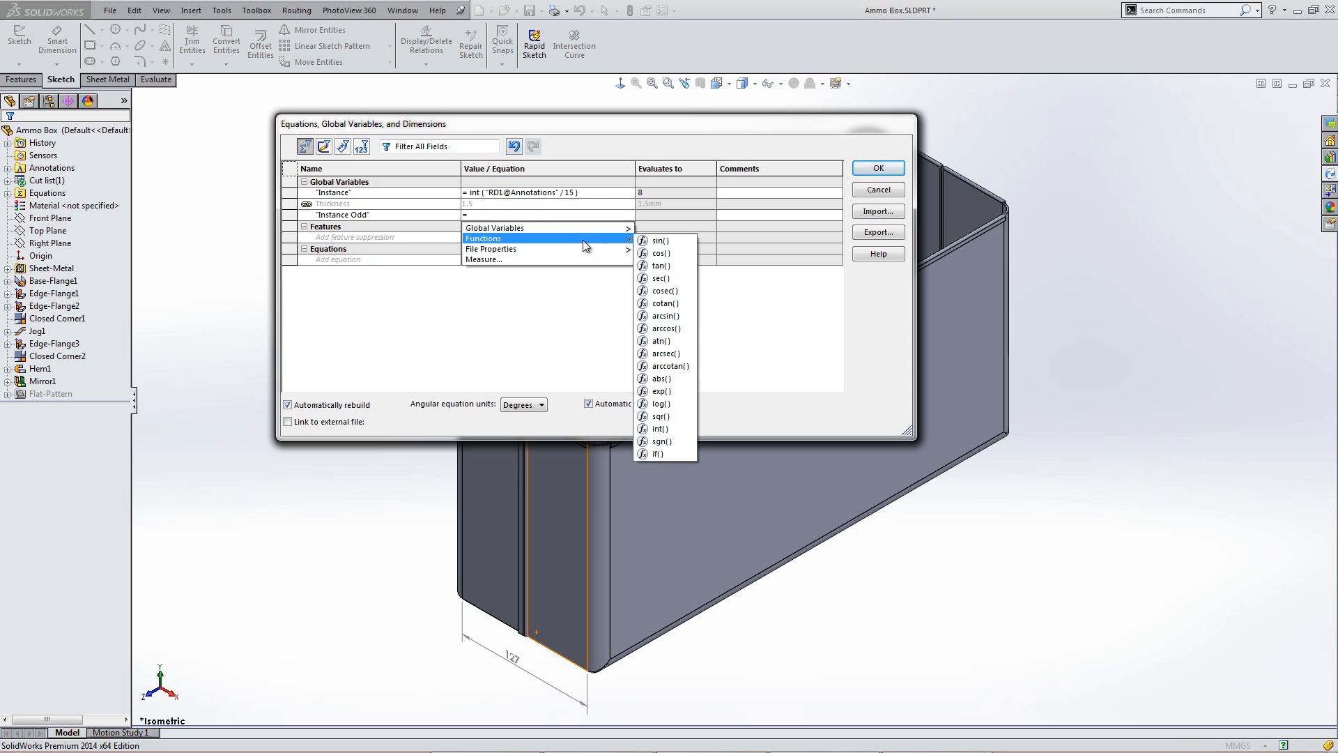
{"action": "left_click", "coordinate": [660, 428]}
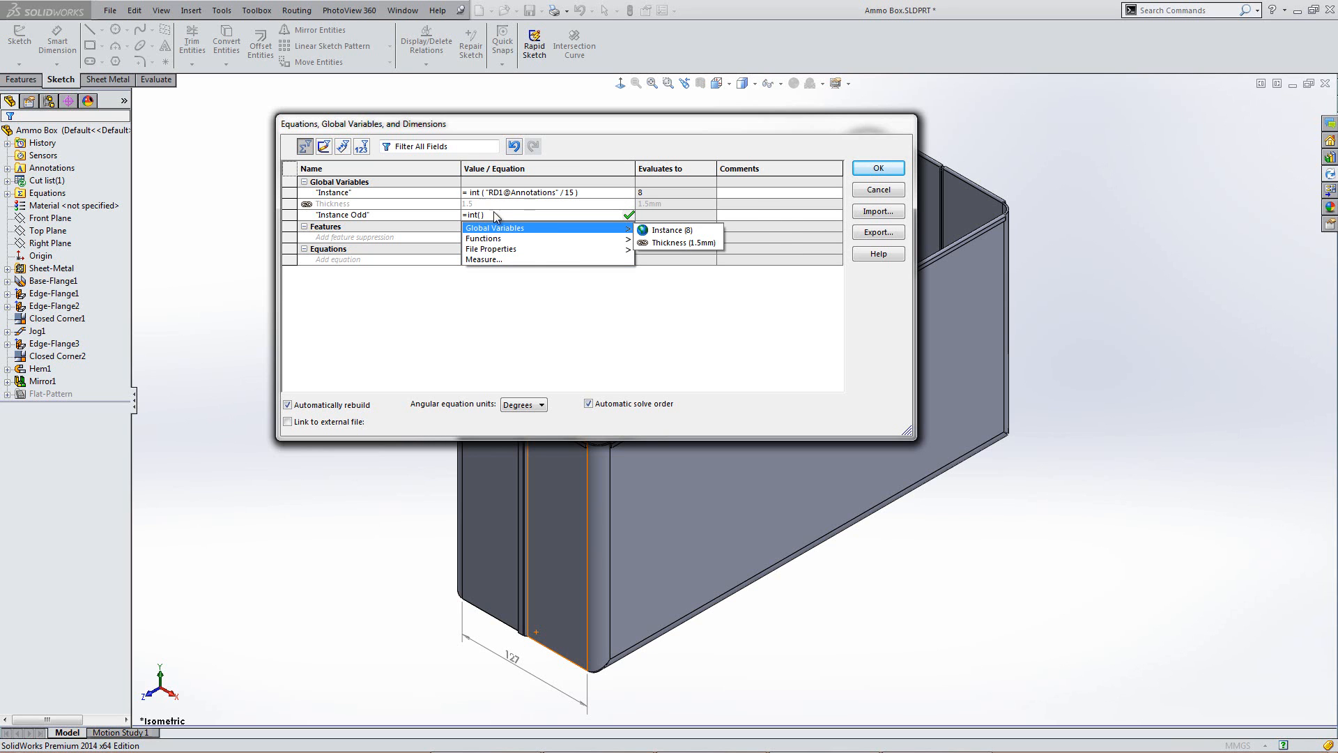
{"action": "left_click", "coordinate": [688, 230]}
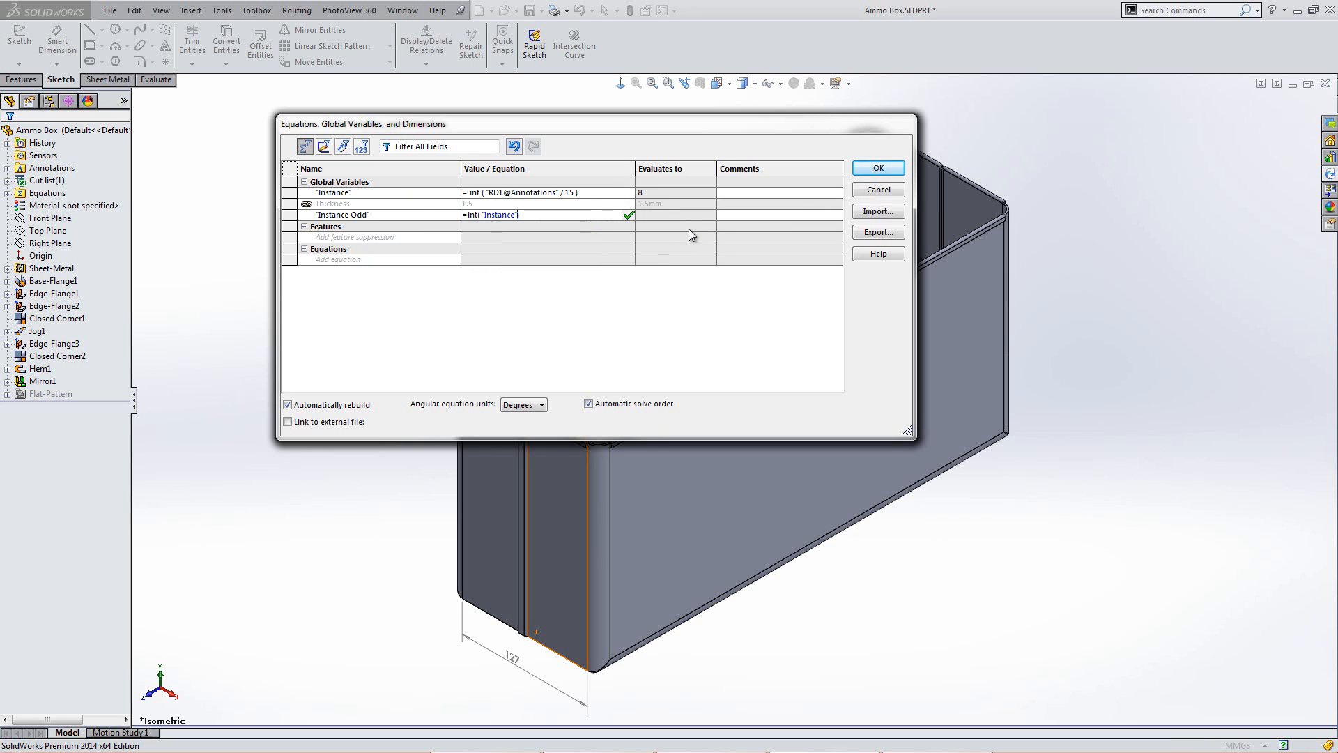
{"action": "type", "text": "/2"}
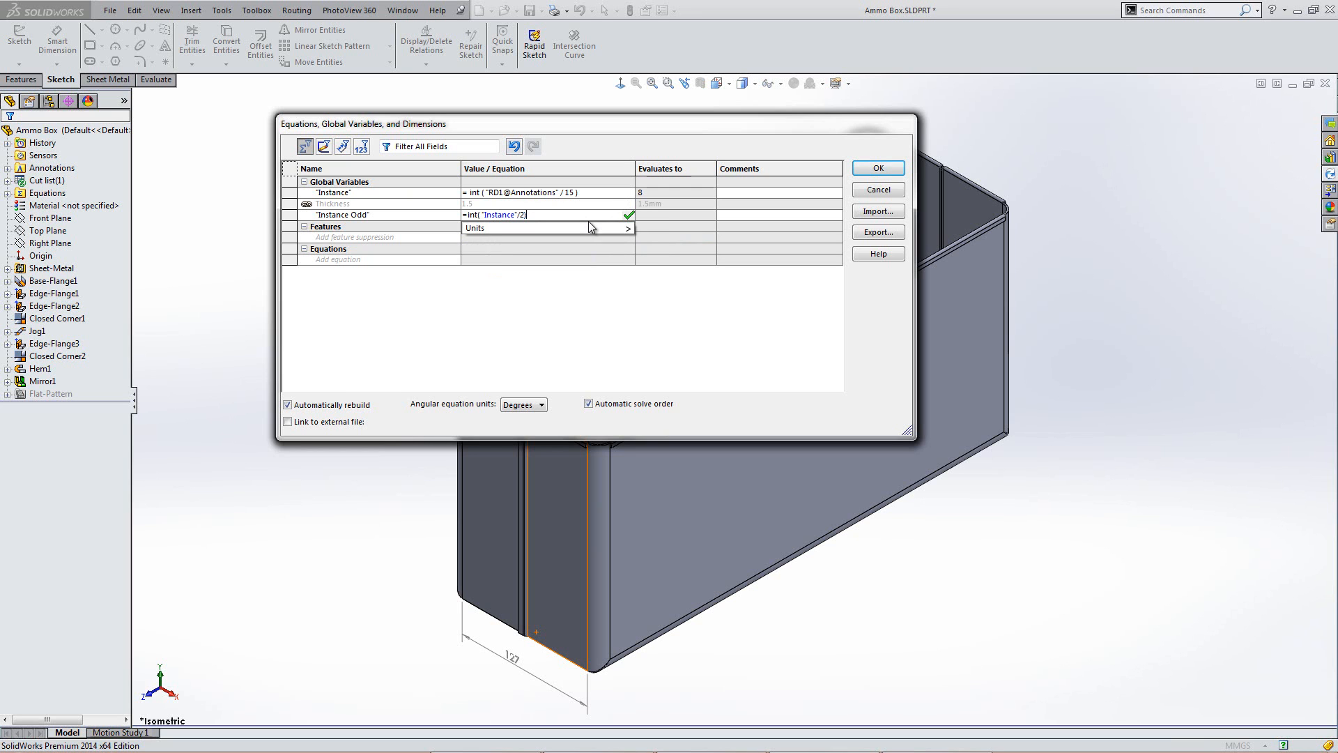
{"action": "key", "text": "Right"}
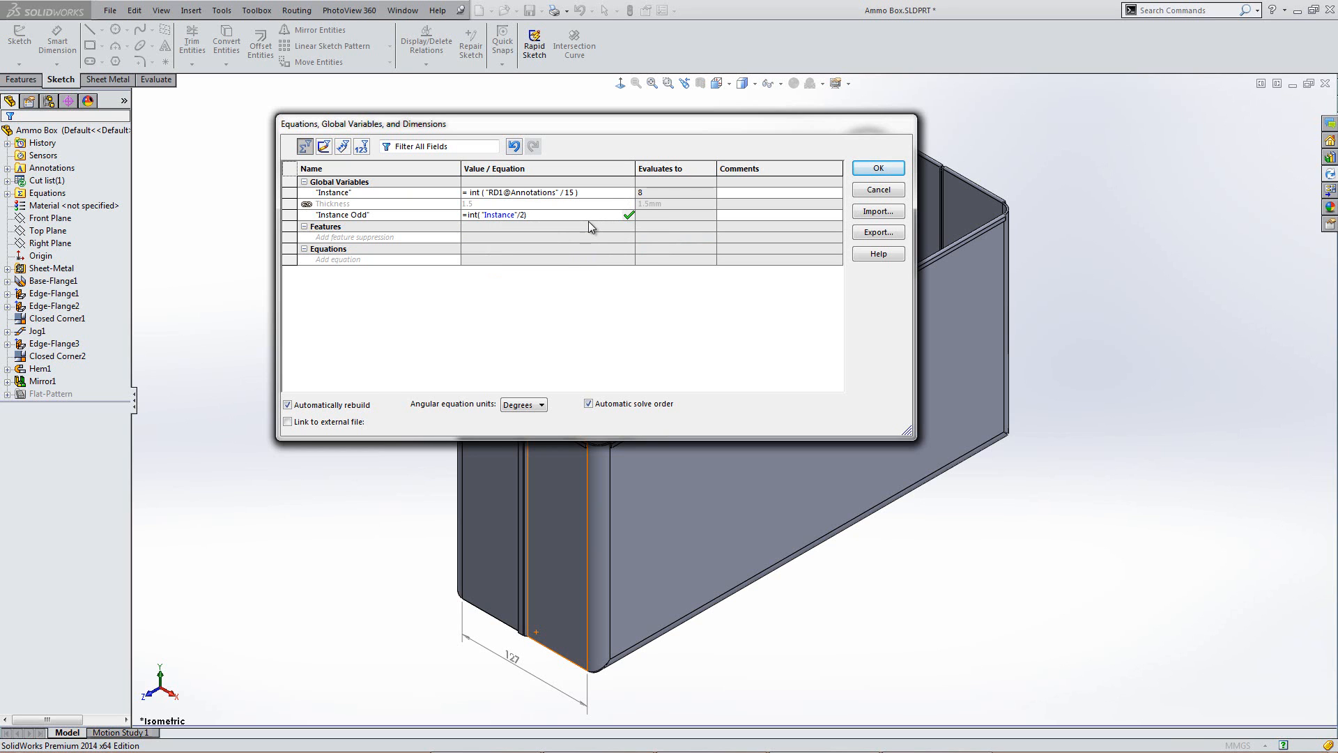
{"action": "type", "text": "*2"}
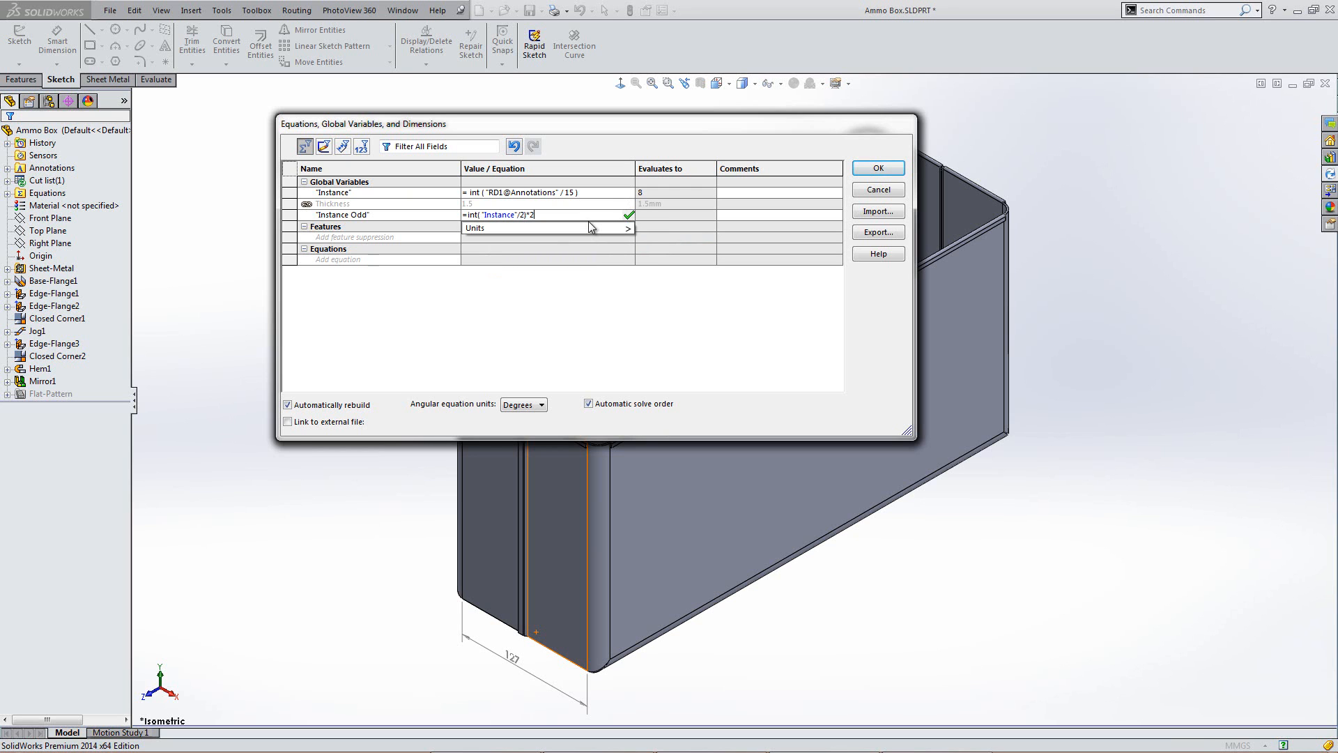
{"action": "type", "text": ")"}
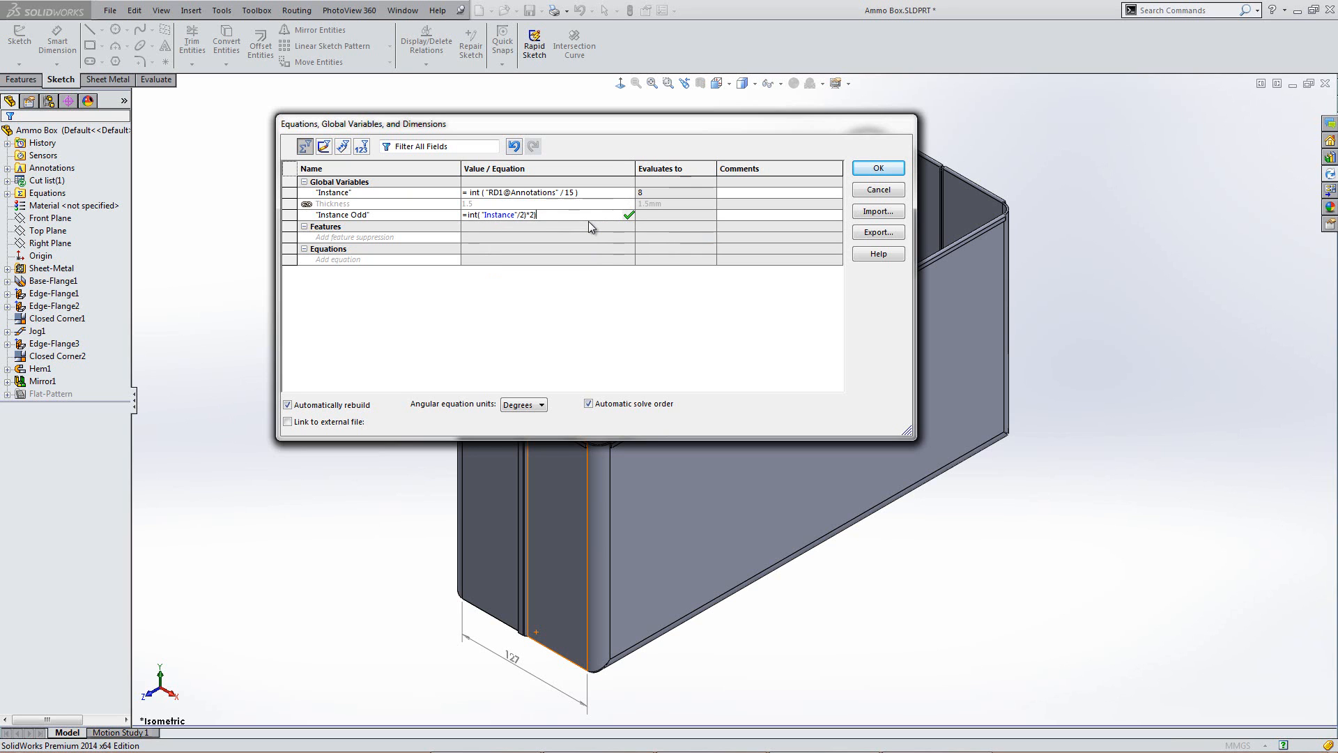
{"action": "type", "text": "+1"}
{"action": "key", "text": "Left"}
{"action": "key", "text": "Left"}
{"action": "key", "text": "Left"}
{"action": "key", "text": "Left"}
{"action": "key", "text": "Left"}
{"action": "key", "text": "Left"}
{"action": "key", "text": "Left"}
{"action": "key", "text": "Left"}
{"action": "key", "text": "Left"}
{"action": "key", "text": "Left"}
{"action": "key", "text": "Left"}
{"action": "key", "text": "Left"}
{"action": "key", "text": "Left"}
{"action": "key", "text": "Left"}
{"action": "key", "text": "Left"}
{"action": "key", "text": "Left"}
{"action": "key", "text": "Left"}
{"action": "key", "text": "Left"}
{"action": "key", "text": "Left"}
{"action": "key", "text": "Left"}
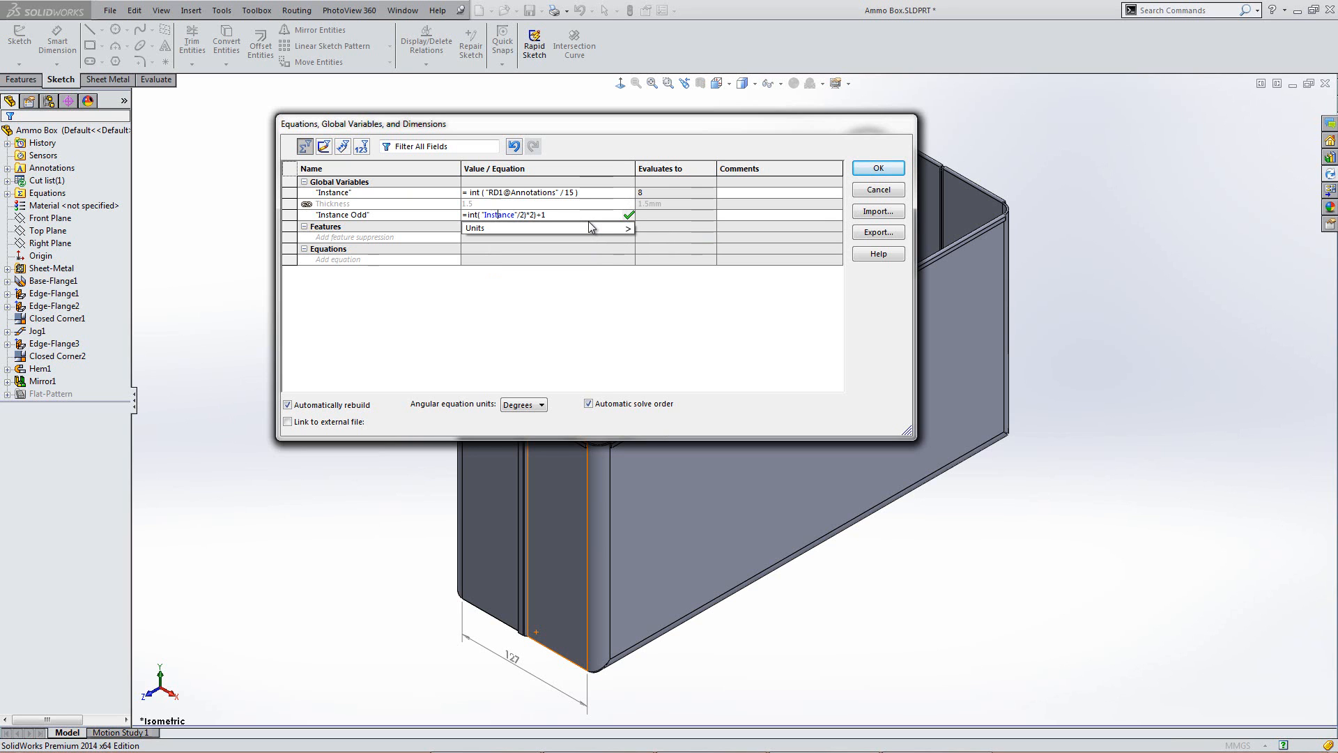
{"action": "key", "text": "Left"}
{"action": "key", "text": "Left"}
{"action": "key", "text": "Left"}
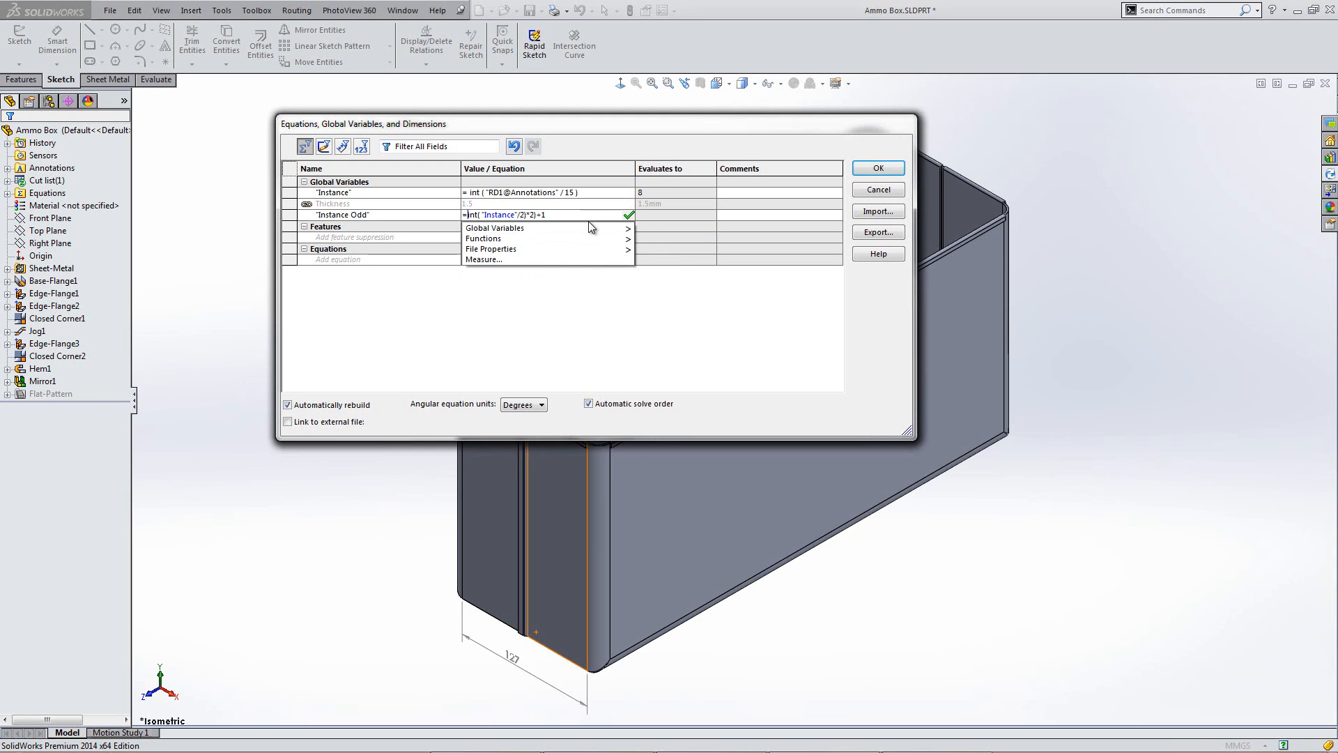
{"action": "type", "text": "("}
{"action": "key", "text": "Return"}
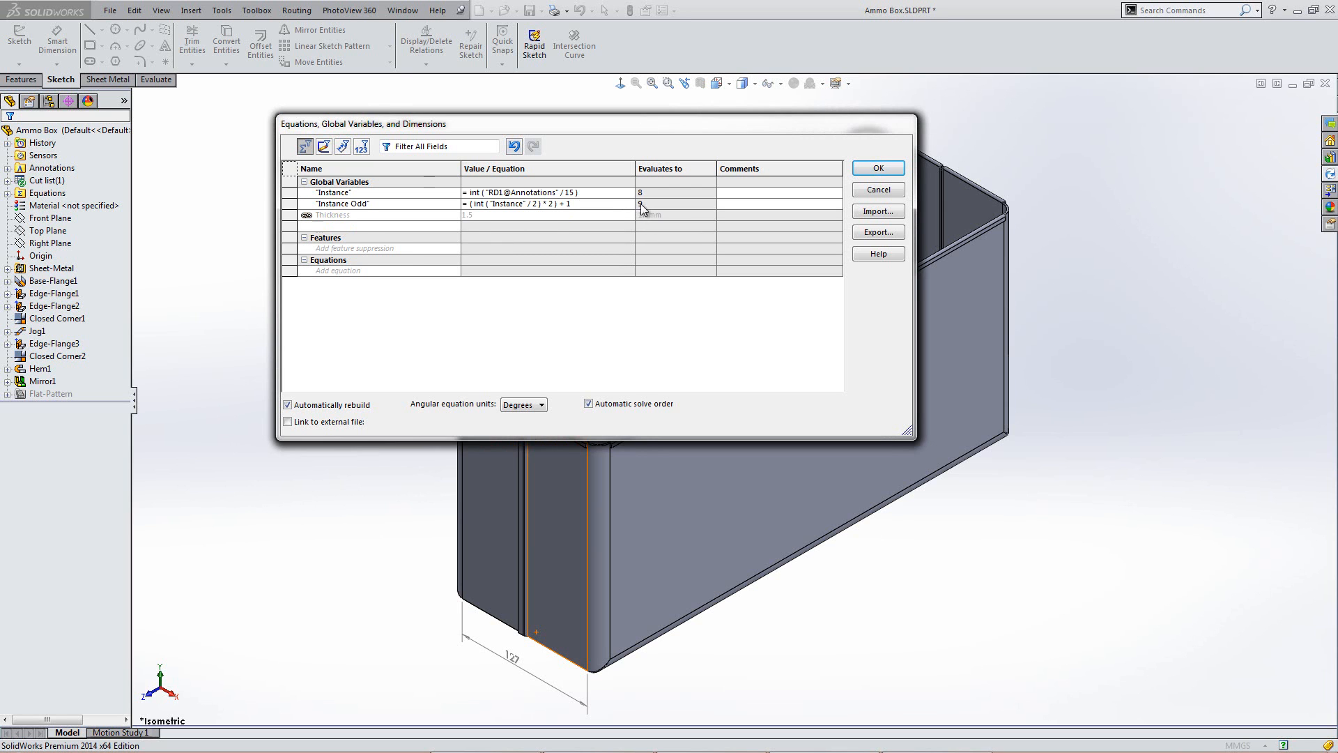
Step: Add a global variable named Hinge equal to the front wall's reference dimension divided by Instance Odd, and accept the equations
{"action": "type", "text": "Hinge"}
{"action": "key", "text": "Tab"}
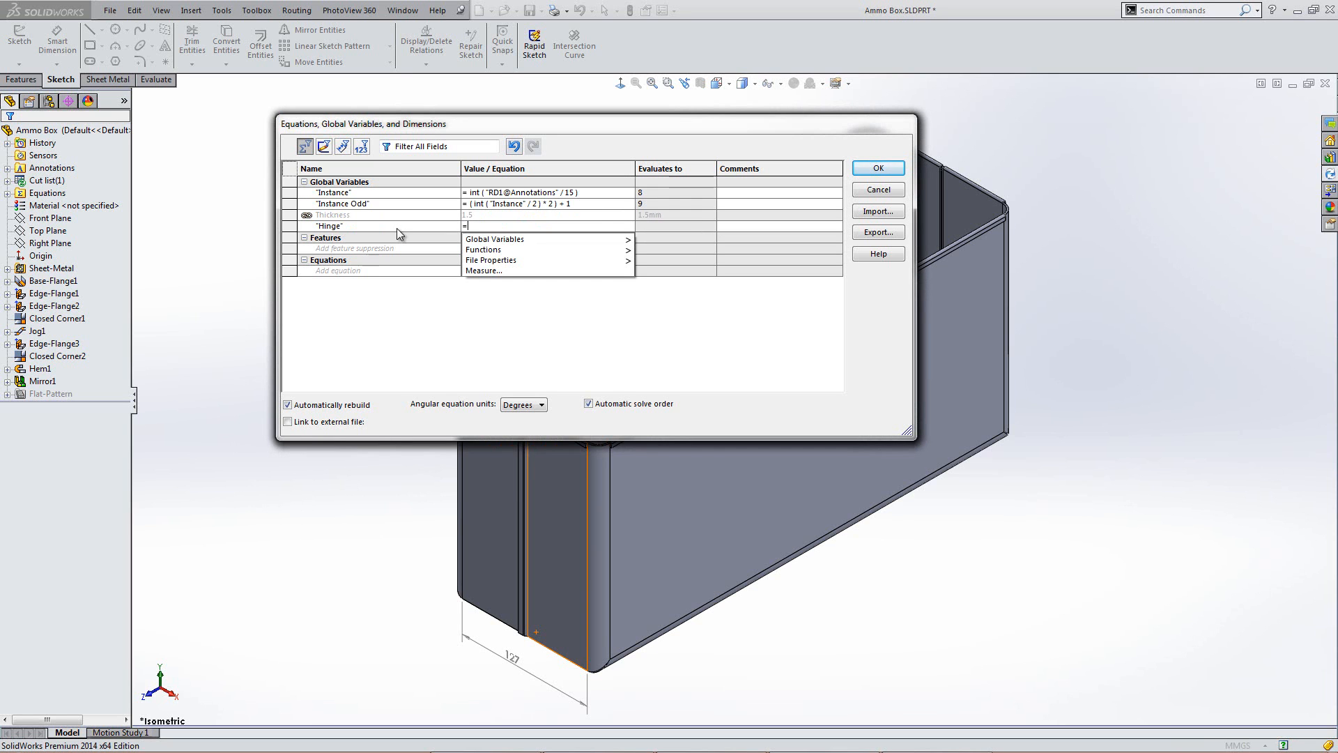
{"action": "left_click", "coordinate": [513, 661]}
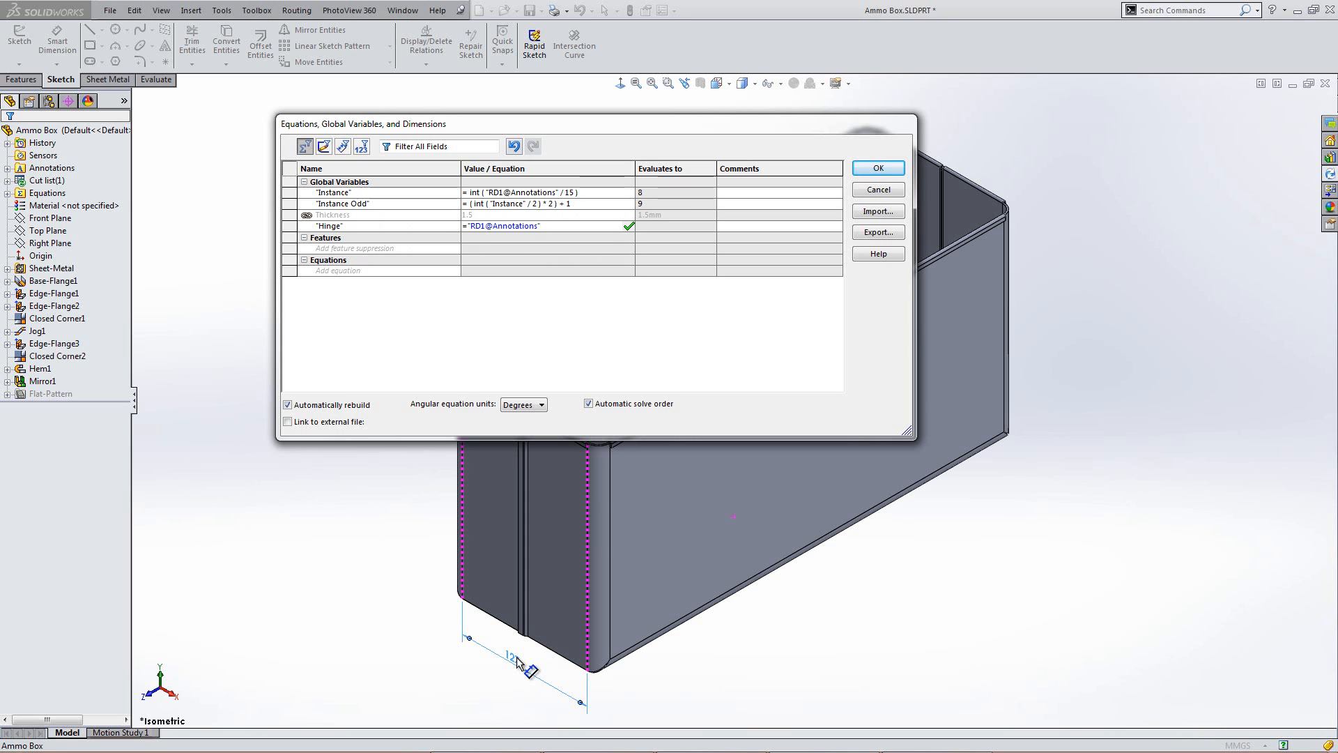
{"action": "type", "text": "/"}
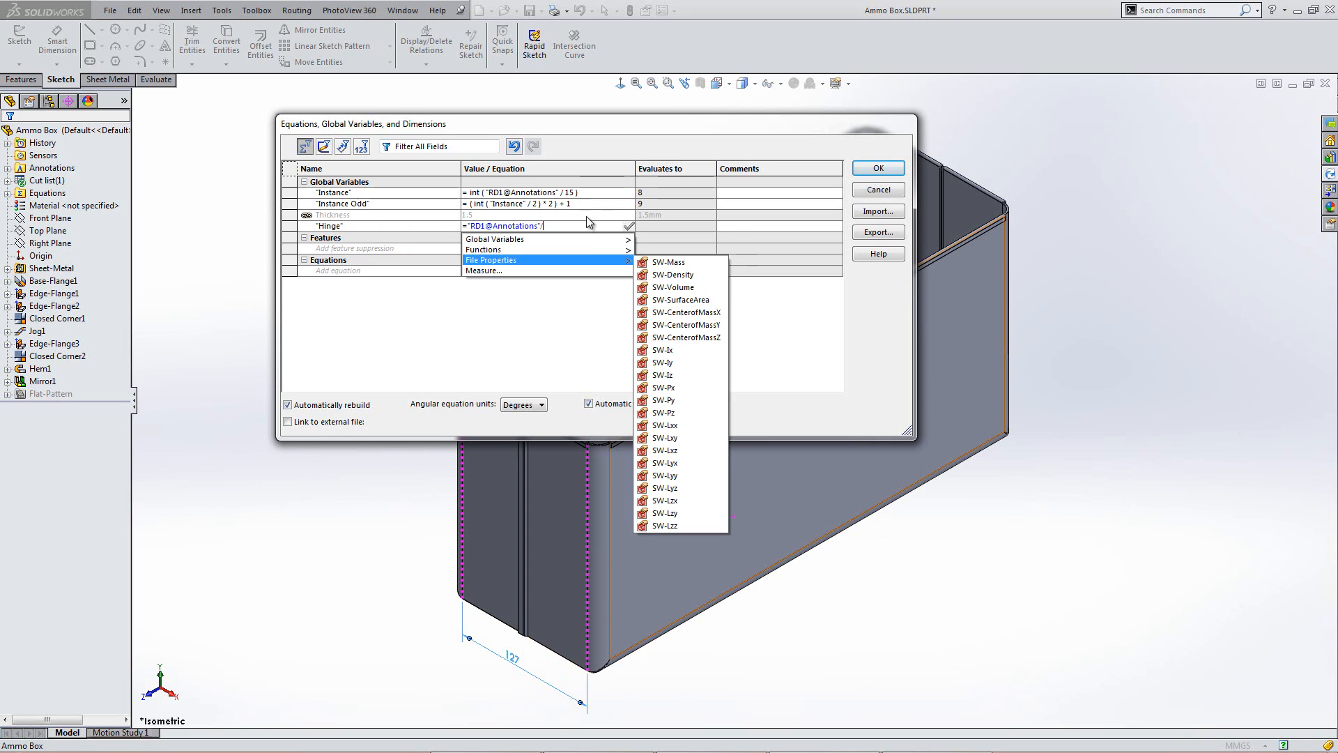
{"action": "mouse_move", "coordinate": [621, 239]}
{"action": "left_click", "coordinate": [675, 253]}
{"action": "key", "text": "Return"}
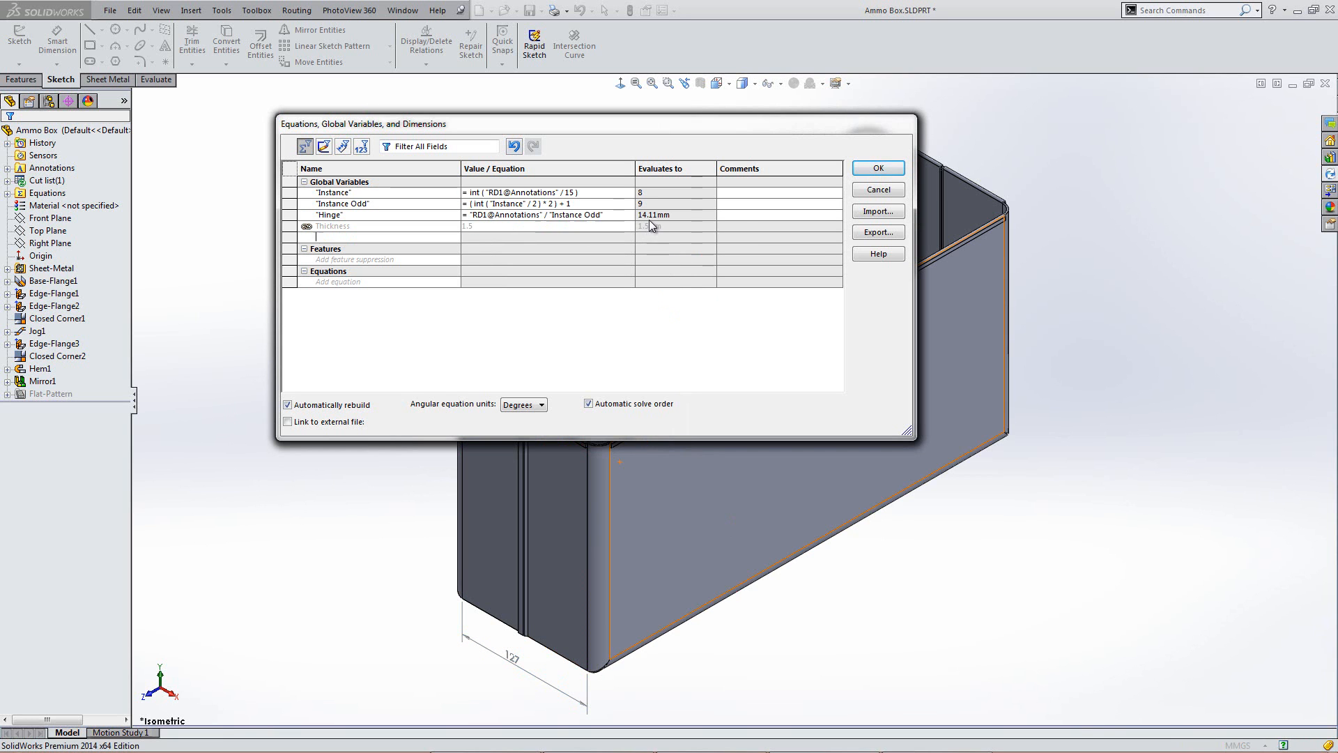
{"action": "mouse_move", "coordinate": [658, 221]}
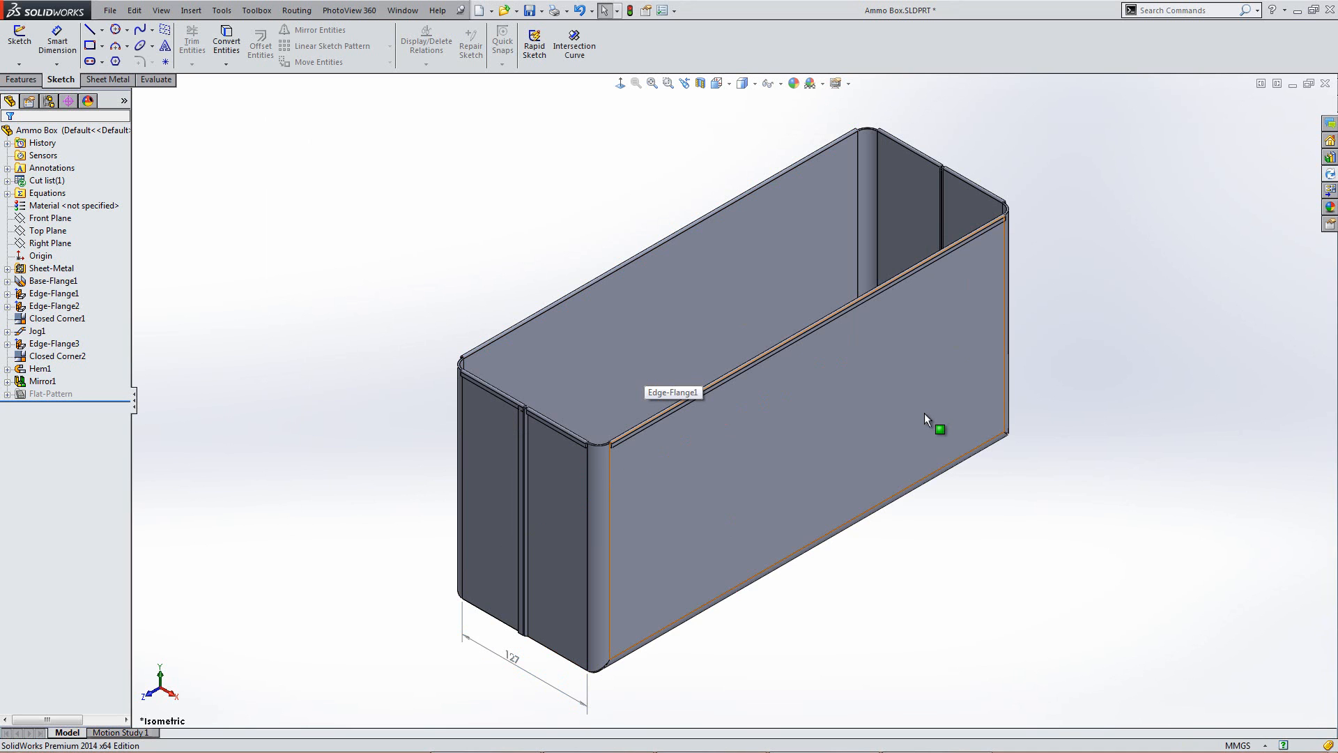
Step: Sketch a corner rectangle about 53 by 27 mm near the top of the mirrored end wall's outer flange face, ending on the bend edge
{"action": "middle_click_drag", "start_coordinate": [907, 378], "coordinate": [829, 300]}
{"action": "left_click", "coordinate": [828, 298]}
{"action": "right_click", "coordinate": [829, 299]}
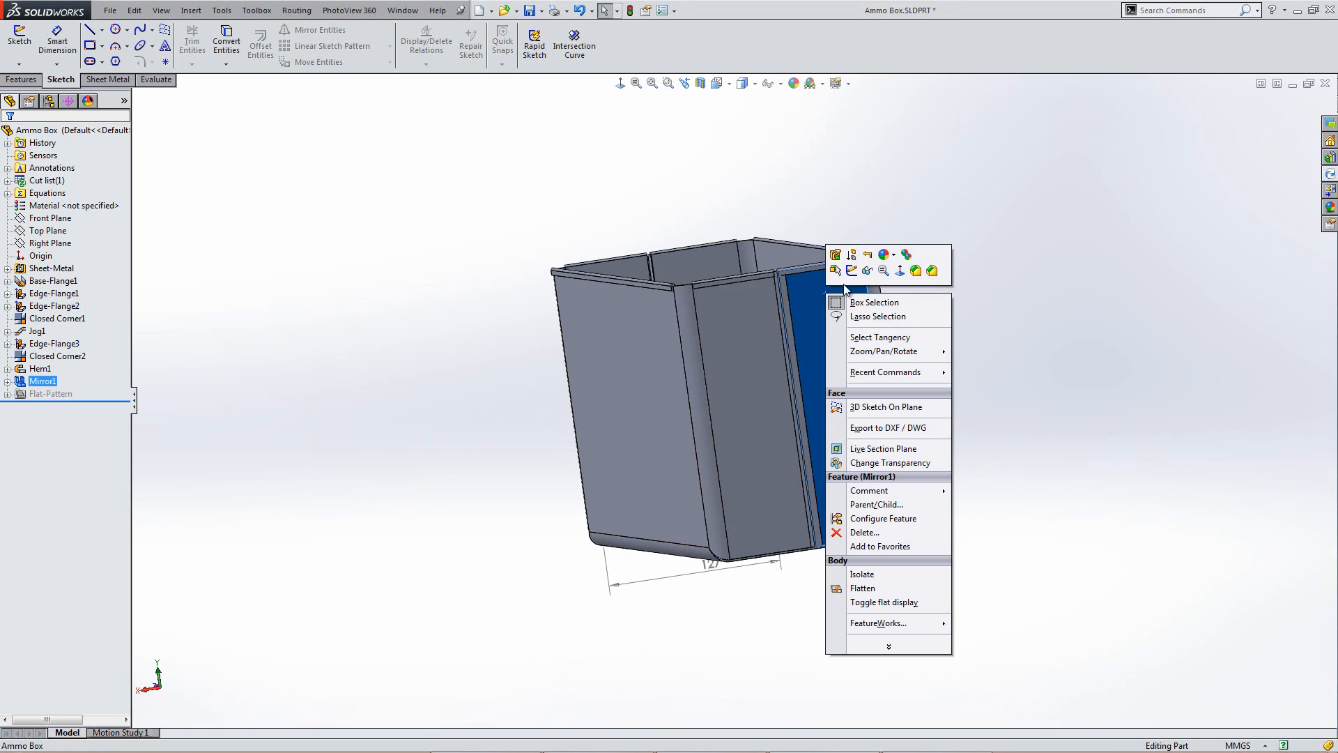
{"action": "left_click", "coordinate": [854, 276]}
{"action": "left_click", "coordinate": [621, 84]}
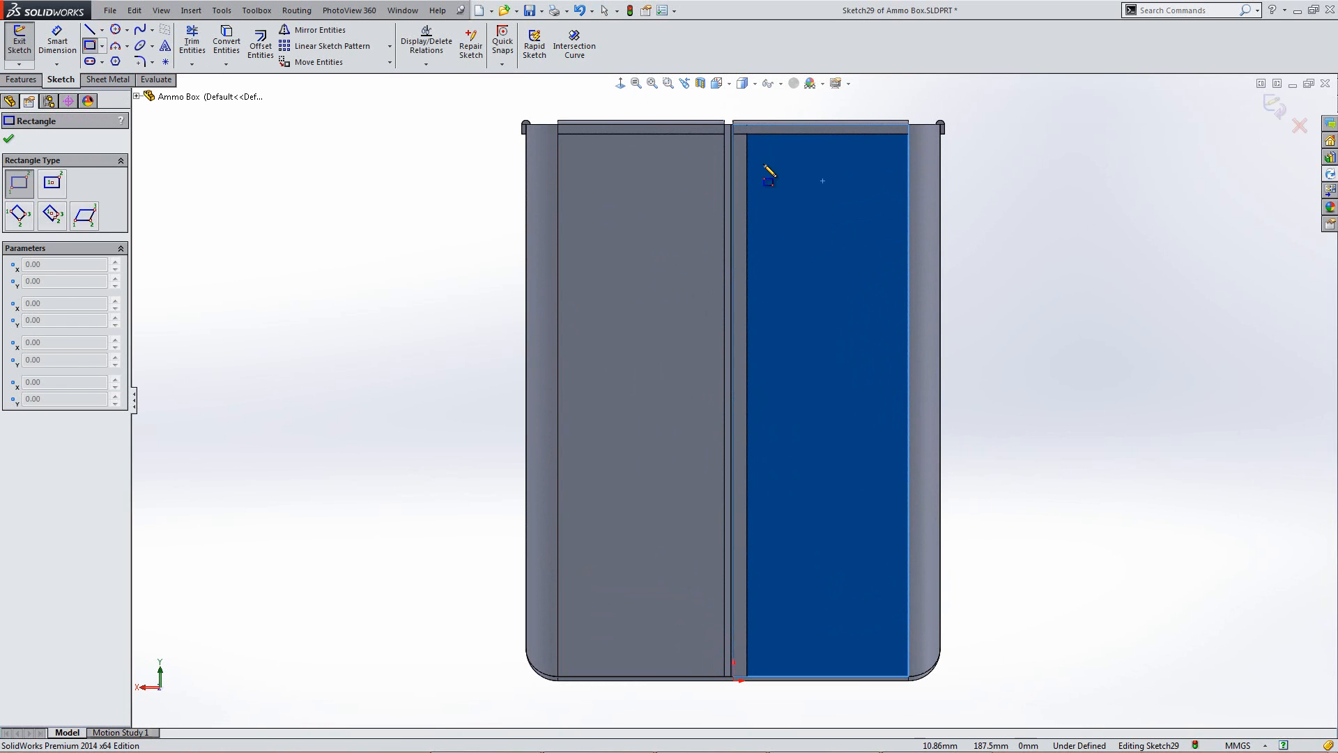
{"action": "left_click", "coordinate": [763, 163]}
{"action": "left_click", "coordinate": [909, 239]}
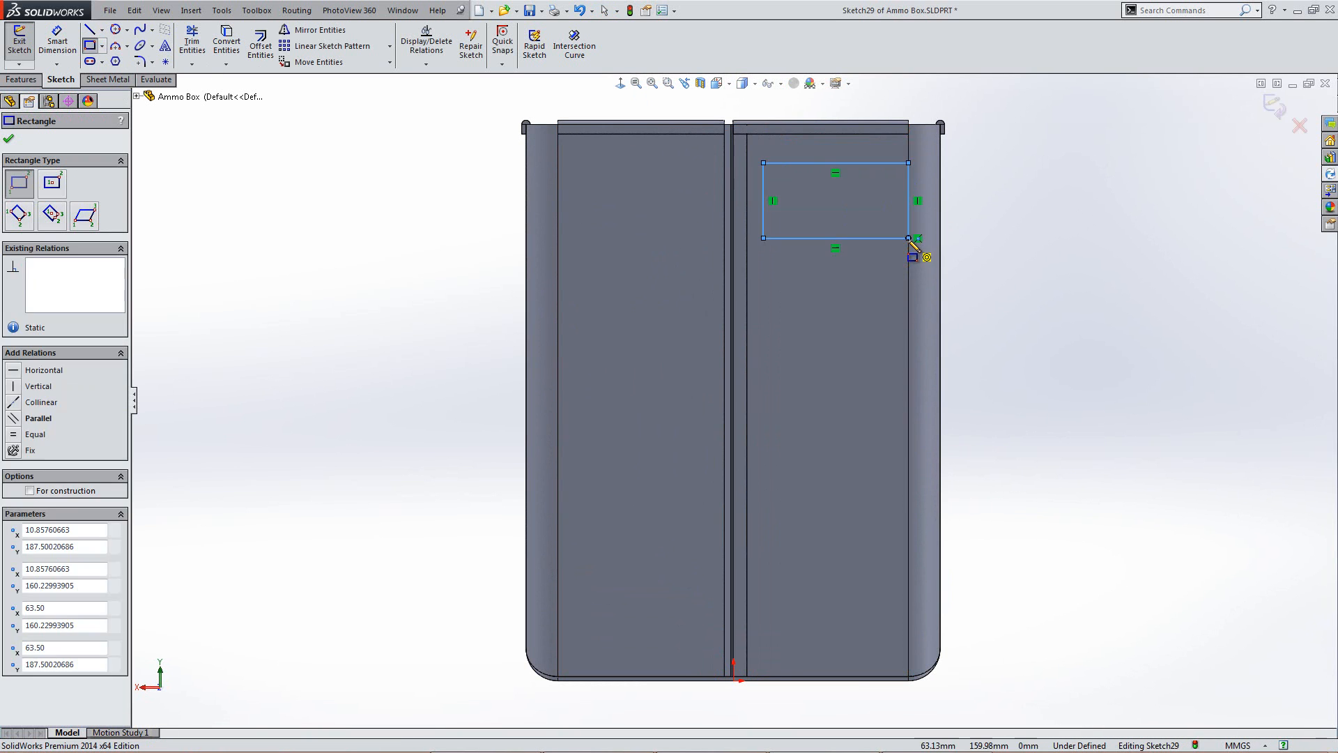
{"action": "key", "text": "Escape"}
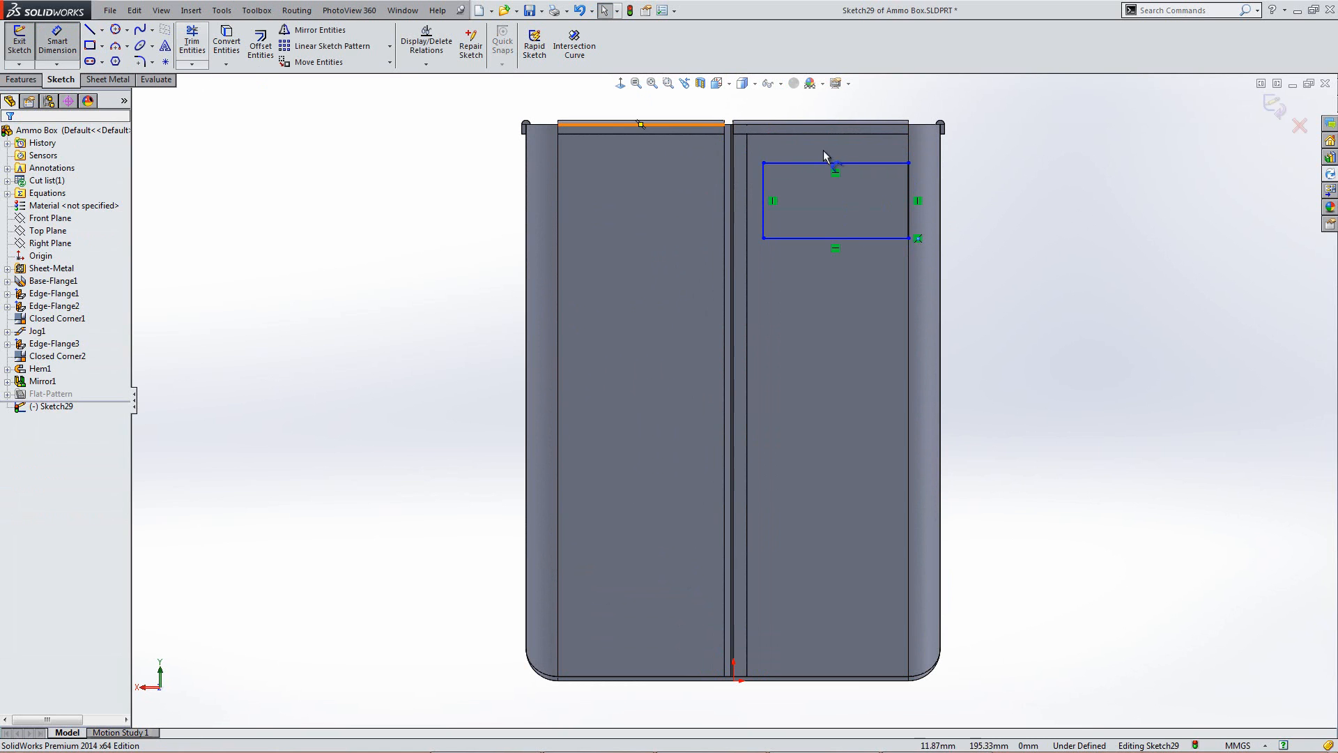
Step: Dimension the rectangle's upper line 15 mm and its lower line 35 mm below the top edge of the corner bend
{"action": "left_click", "coordinate": [858, 163]}
{"action": "left_click", "coordinate": [923, 125]}
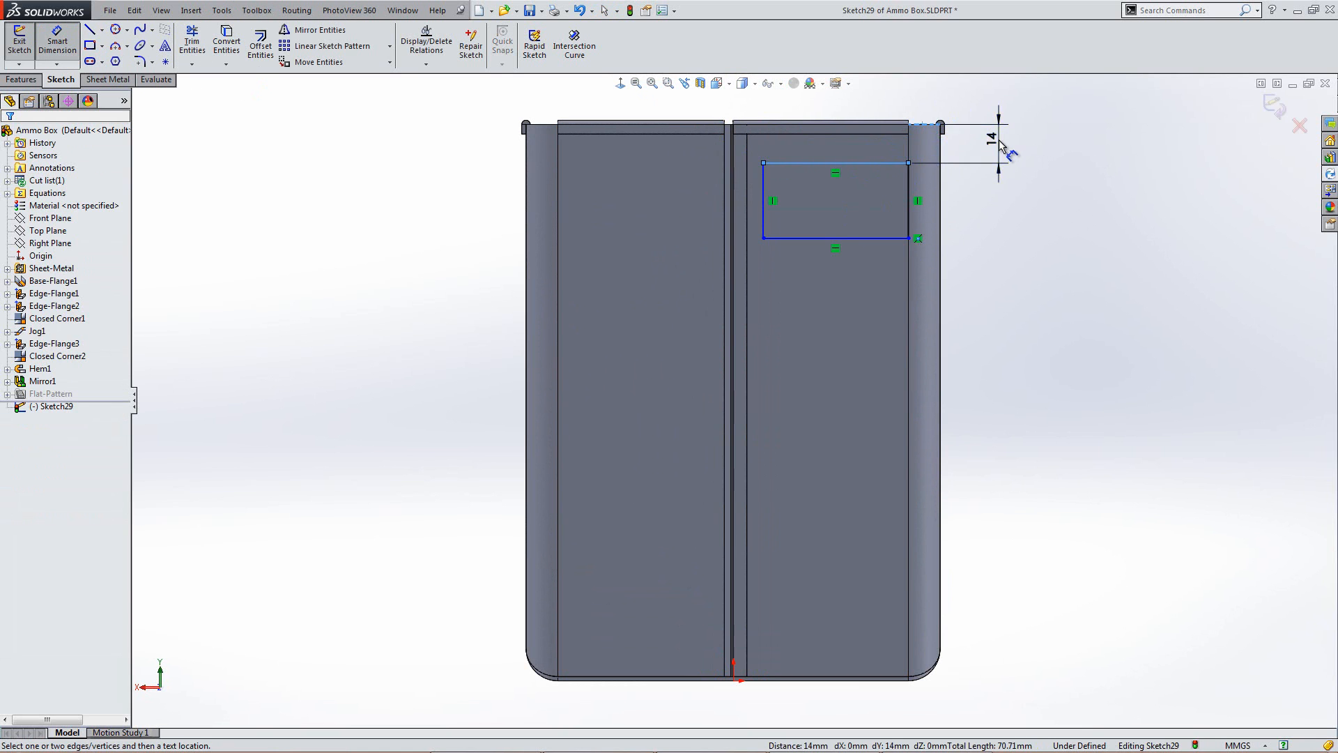
{"action": "left_click", "coordinate": [1005, 140]}
{"action": "type", "text": "15"}
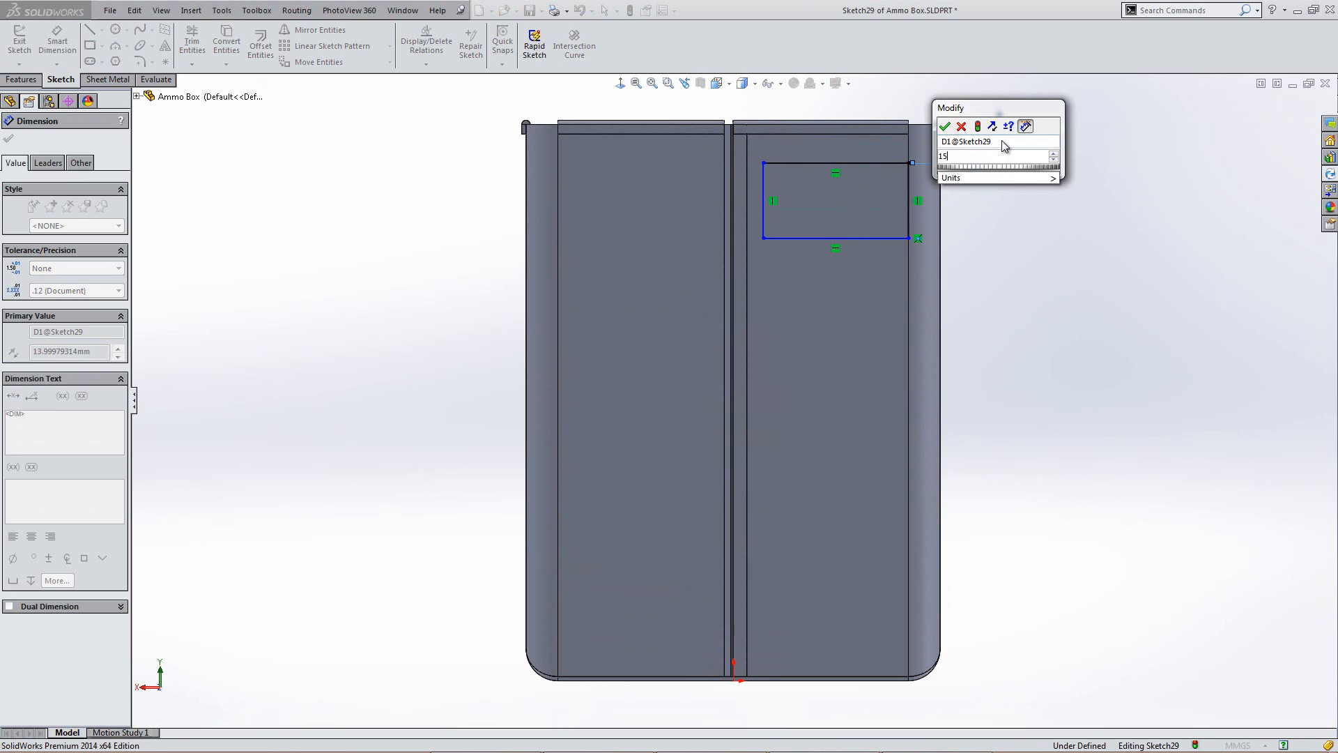
{"action": "key", "text": "Return"}
{"action": "left_click", "coordinate": [924, 126]}
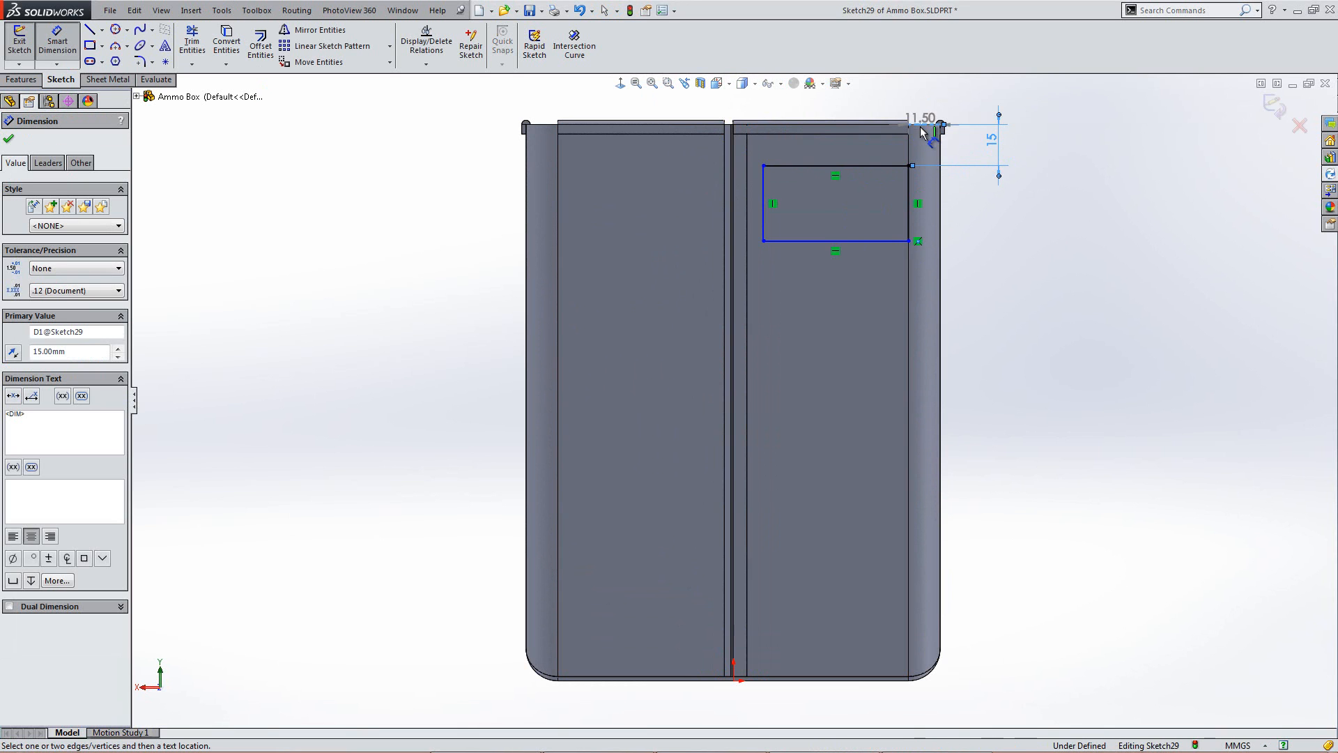
{"action": "left_click", "coordinate": [895, 242]}
{"action": "left_click", "coordinate": [1041, 206]}
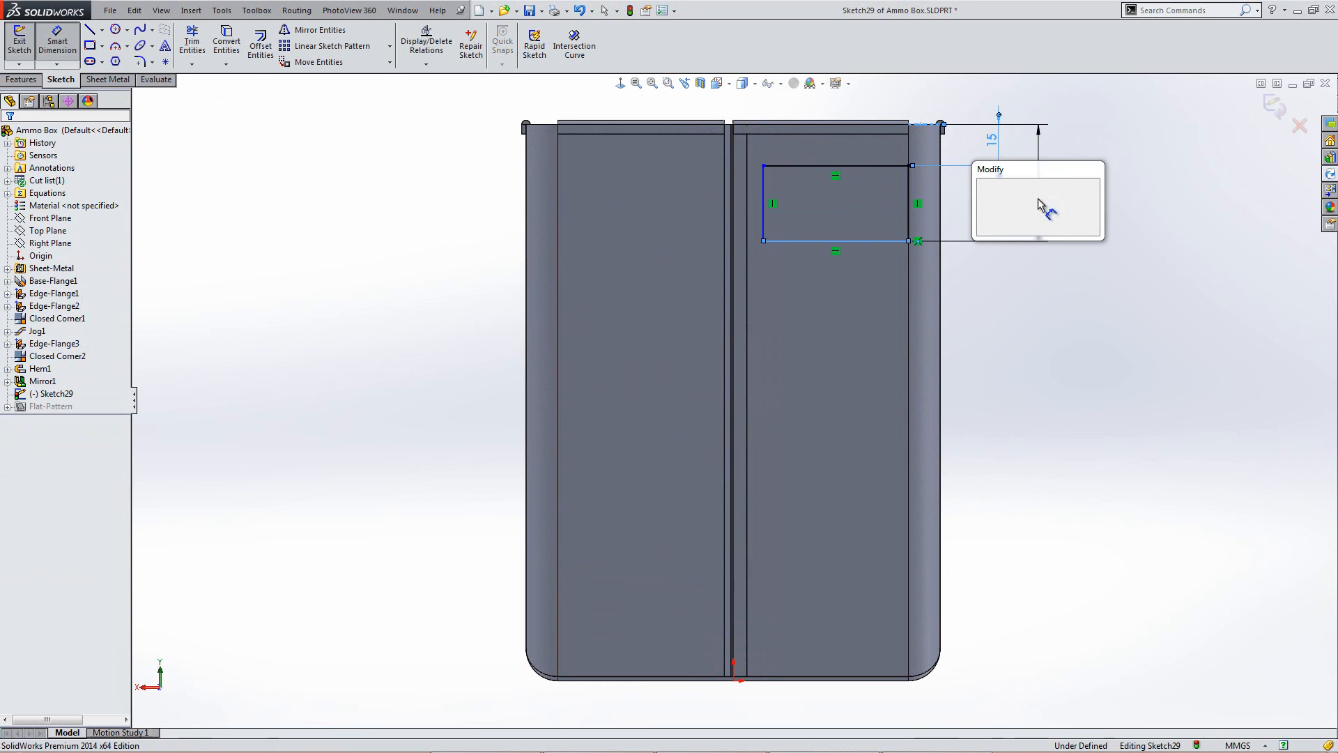
{"action": "type", "text": "35"}
{"action": "key", "text": "Return"}
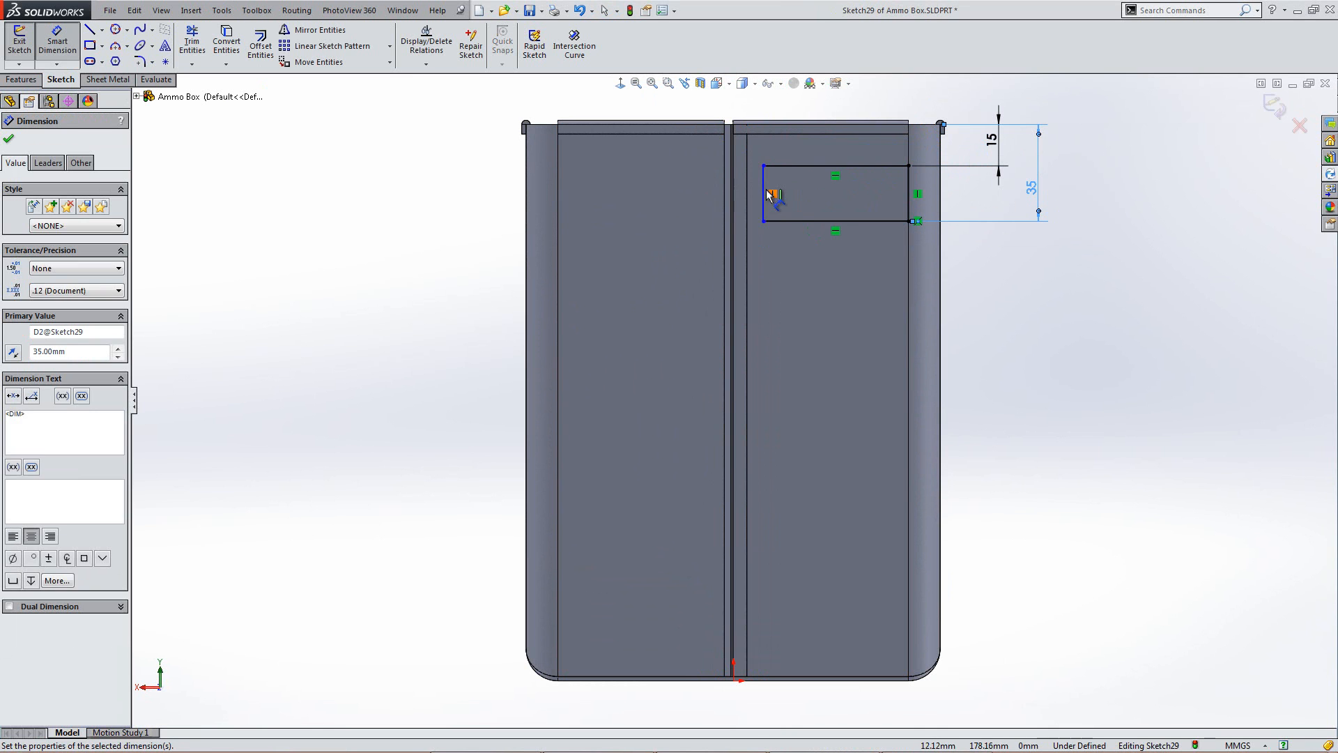
Step: Dimension the rectangle's inner vertical line from the Right Plane with the equation "Hinge"/2
{"action": "left_click", "coordinate": [764, 191]}
{"action": "left_click", "coordinate": [10, 102]}
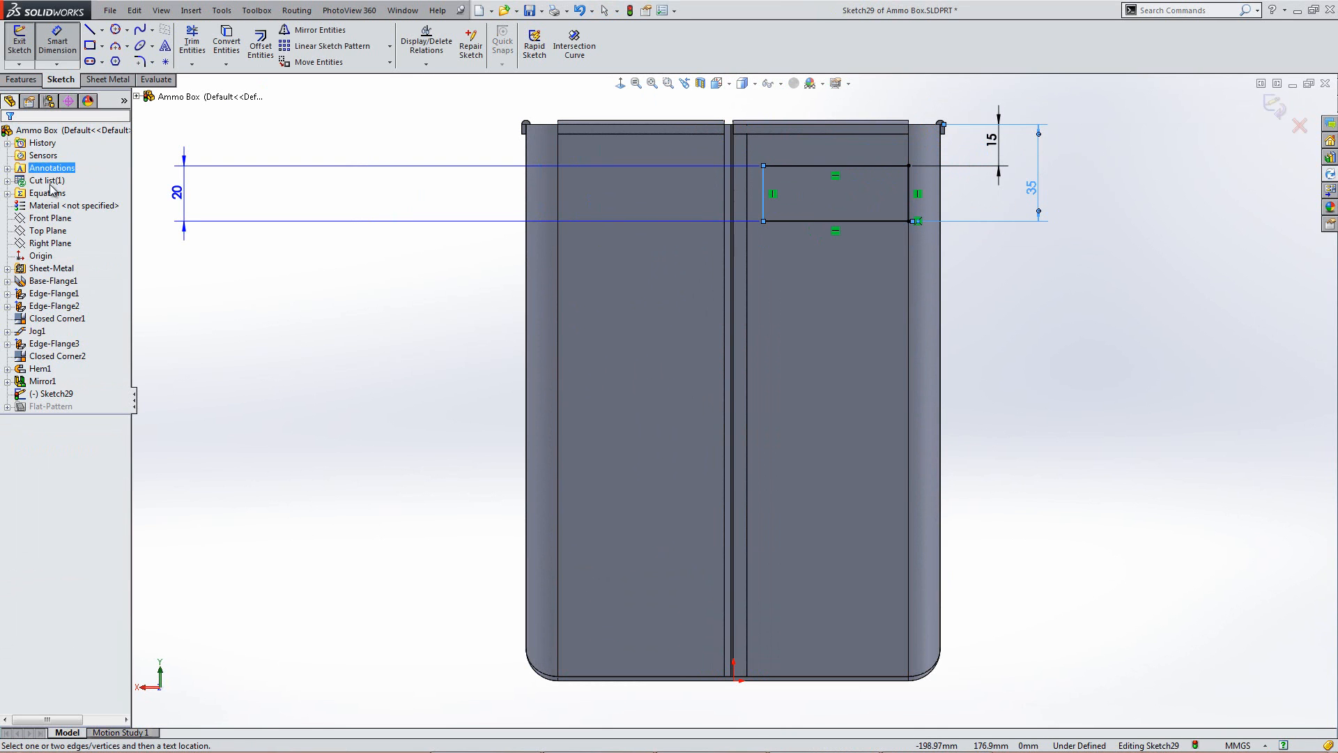
{"action": "left_click", "coordinate": [49, 244]}
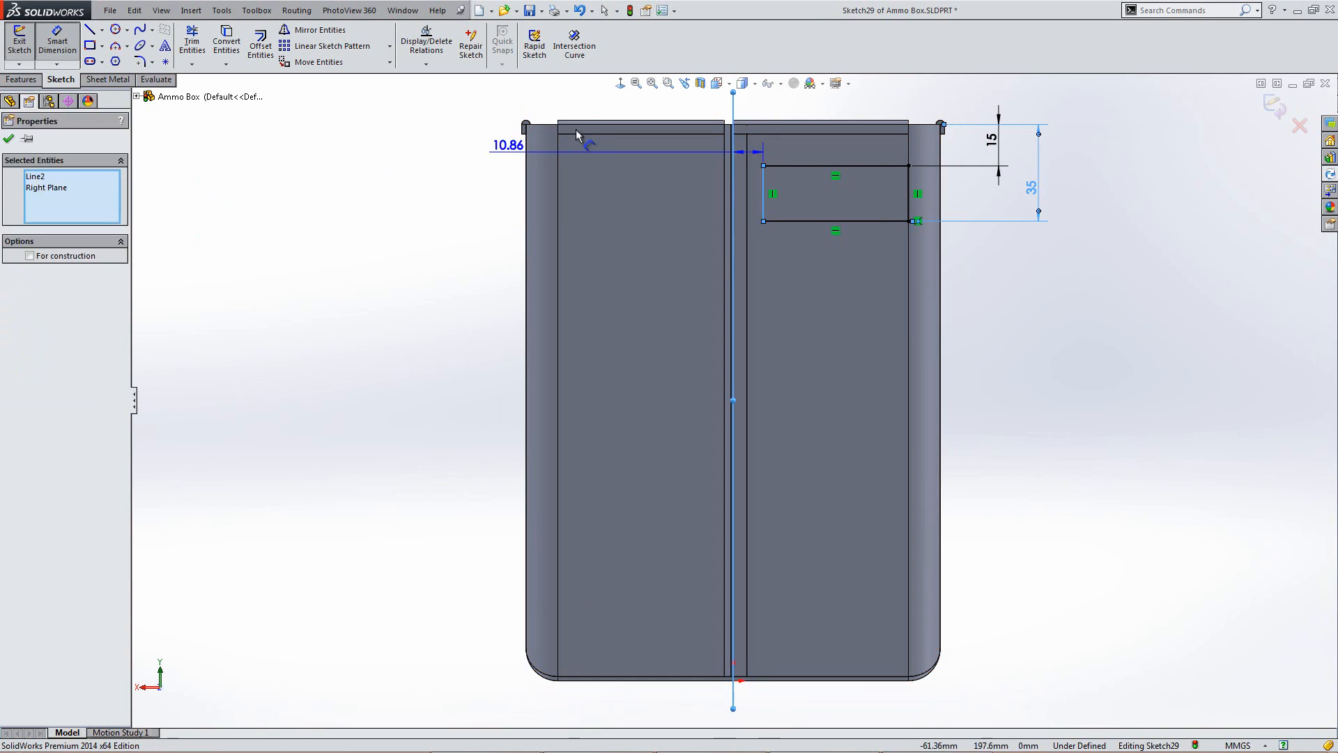
{"action": "scroll", "coordinate": [669, 129], "scroll_direction": "up", "scroll_amount": 2}
{"action": "left_click", "coordinate": [686, 168]}
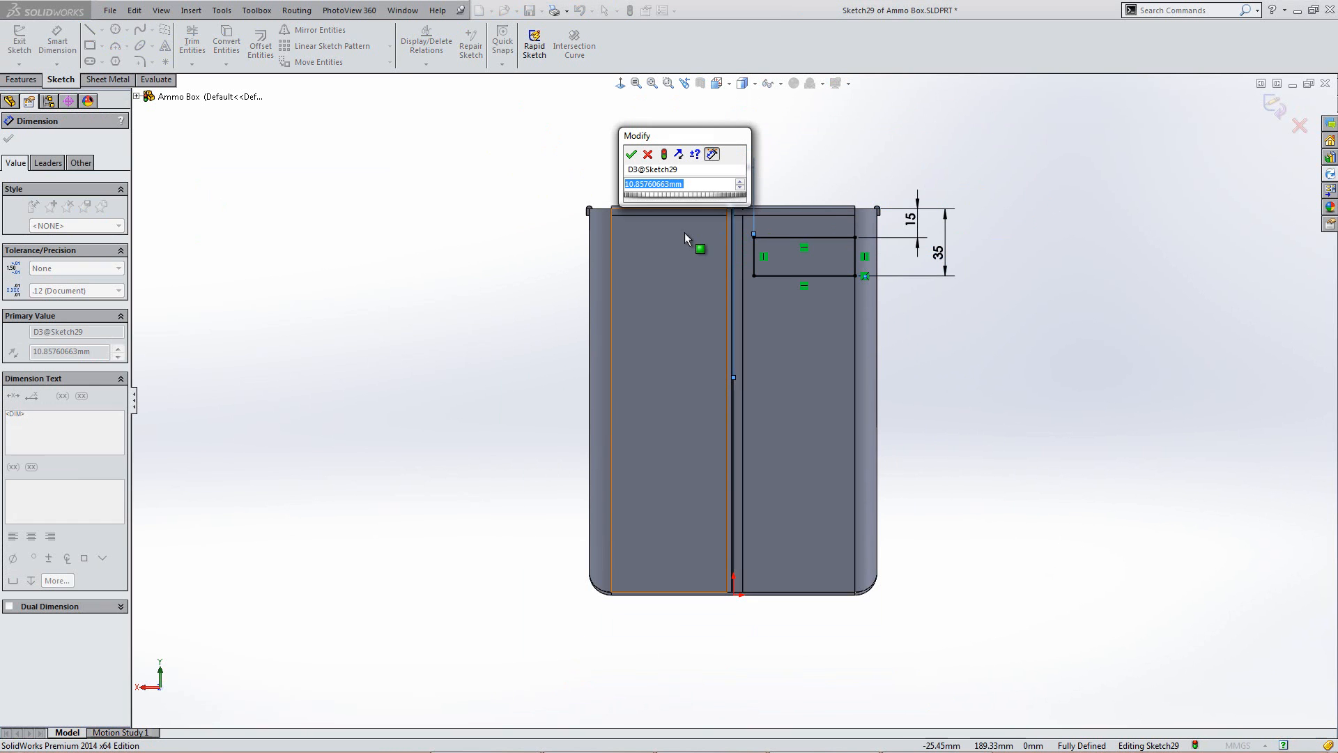
{"action": "type", "text": "="}
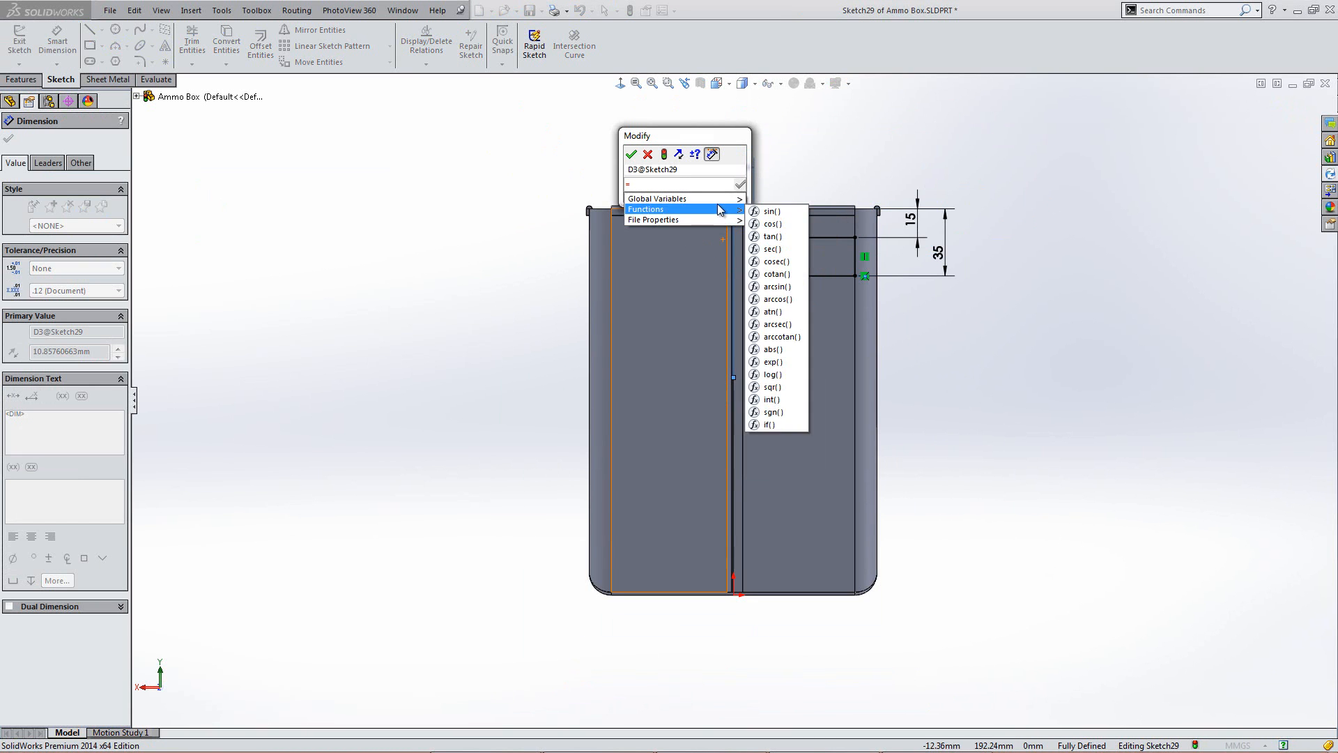
{"action": "mouse_move", "coordinate": [728, 200]}
{"action": "left_click", "coordinate": [805, 225]}
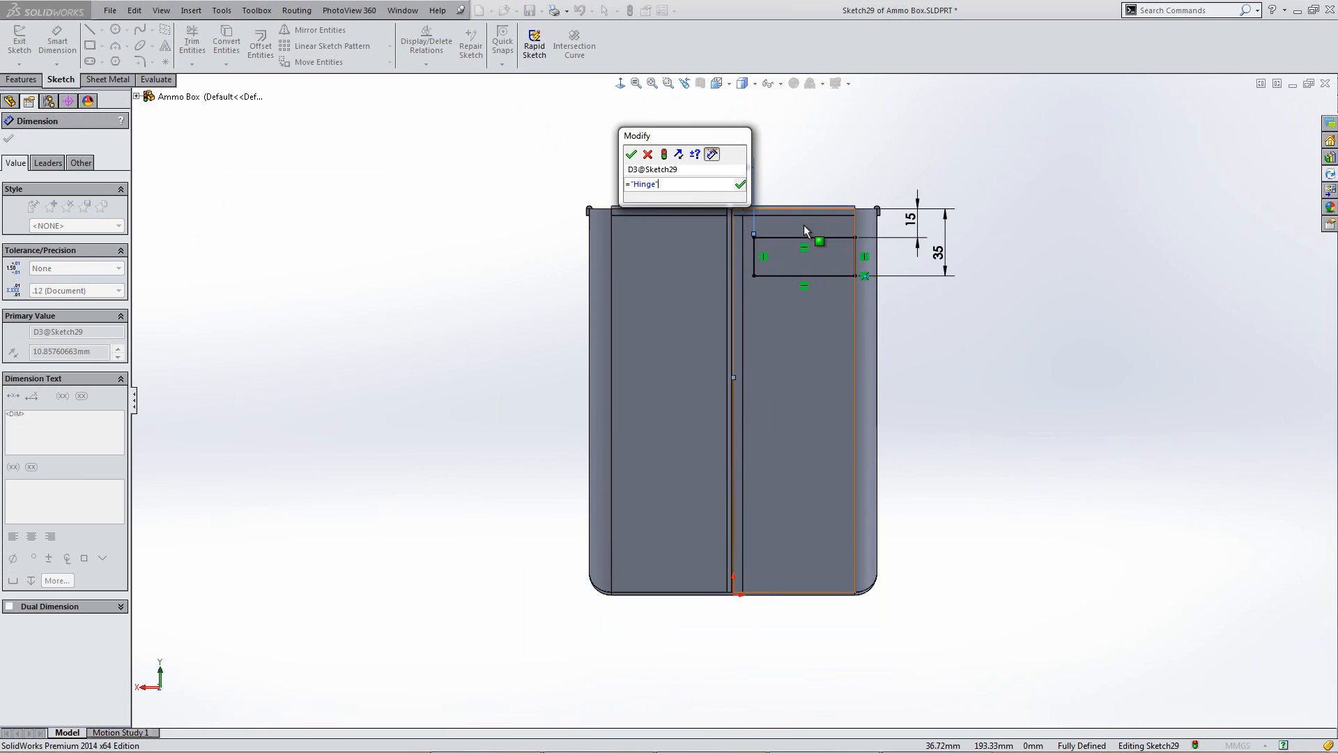
{"action": "type", "text": "/2"}
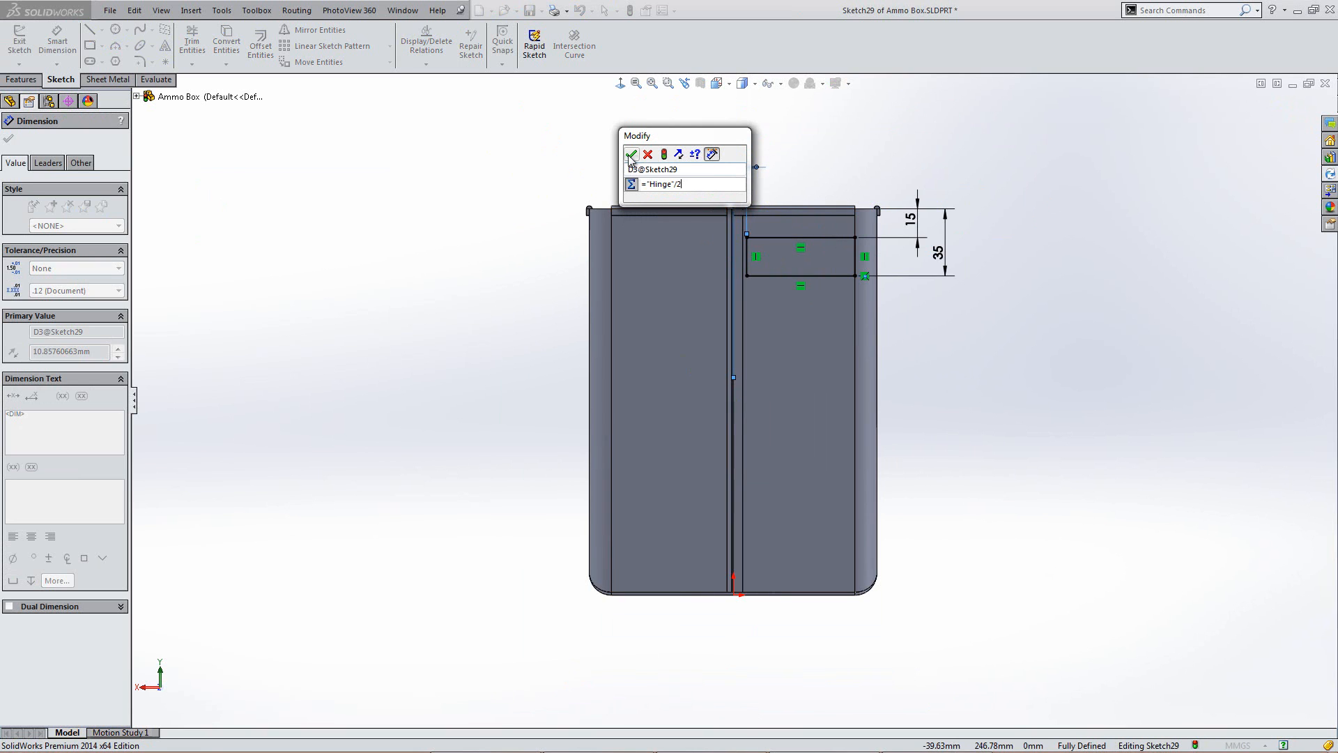
{"action": "key", "text": "Return"}
Step: Create a base flange from the rectangle sketch in the reversed direction, with Merge result turned off
{"action": "scroll", "coordinate": [764, 233], "scroll_direction": "down", "scroll_amount": 4}
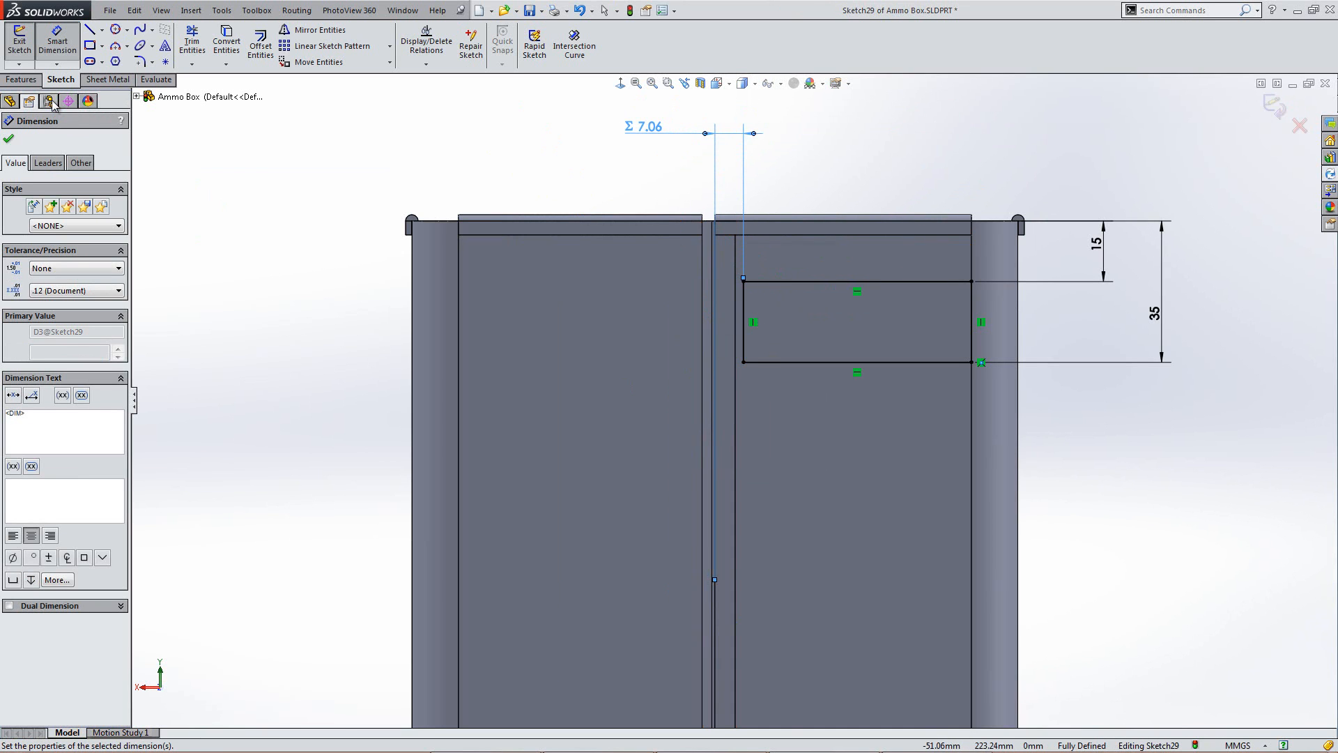
{"action": "left_click", "coordinate": [108, 80]}
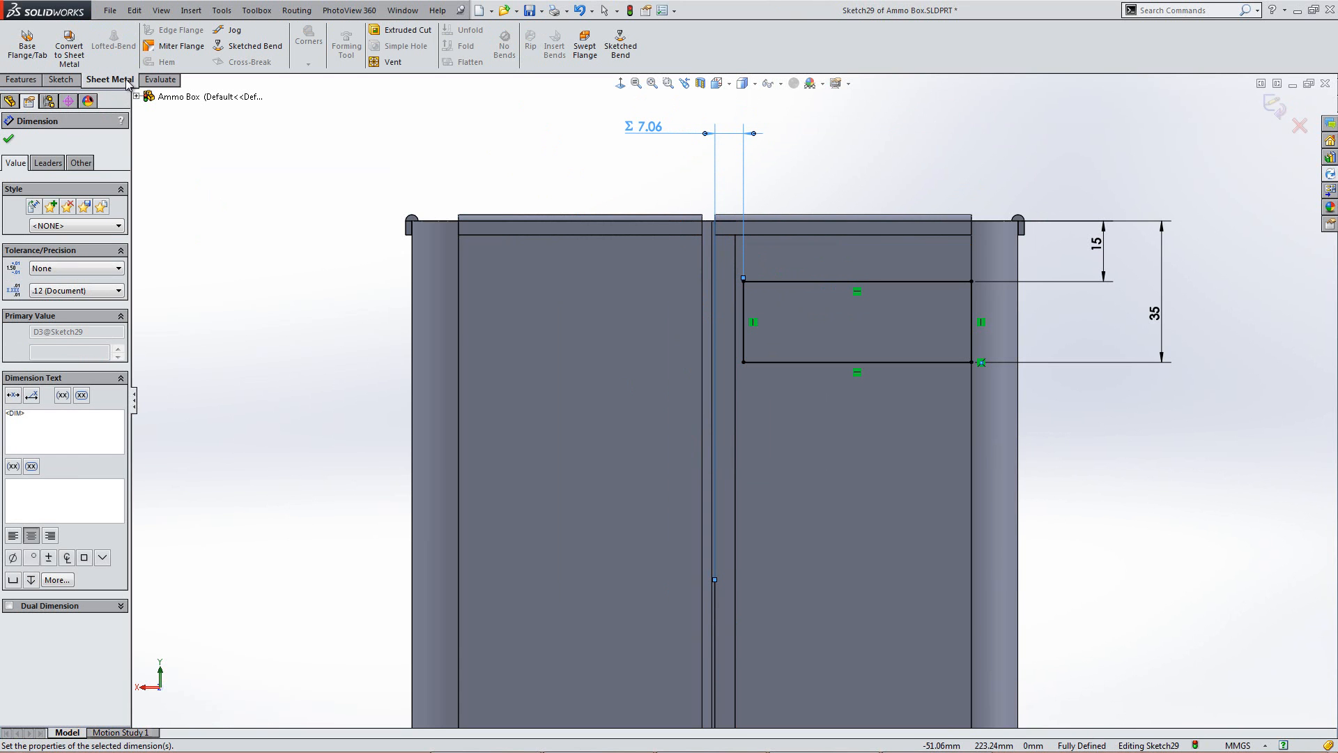
{"action": "left_click", "coordinate": [28, 49]}
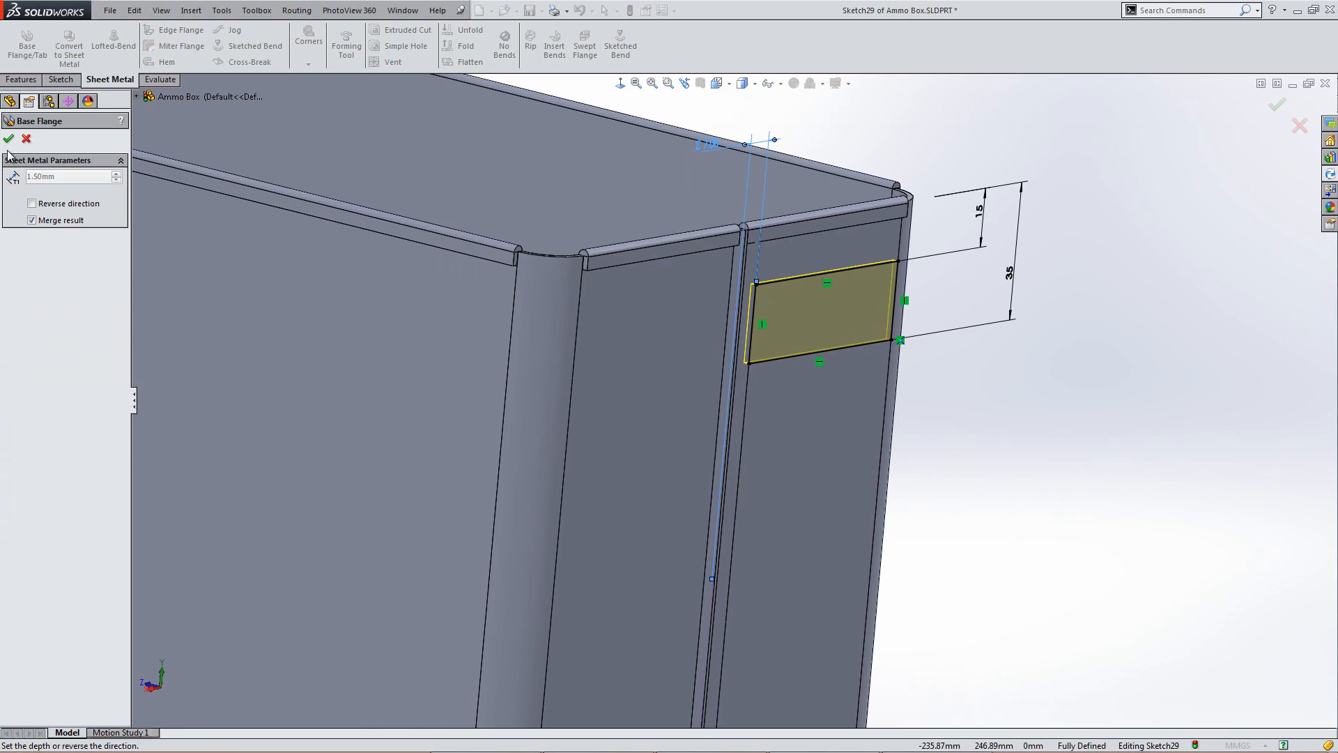
{"action": "left_click", "coordinate": [32, 204]}
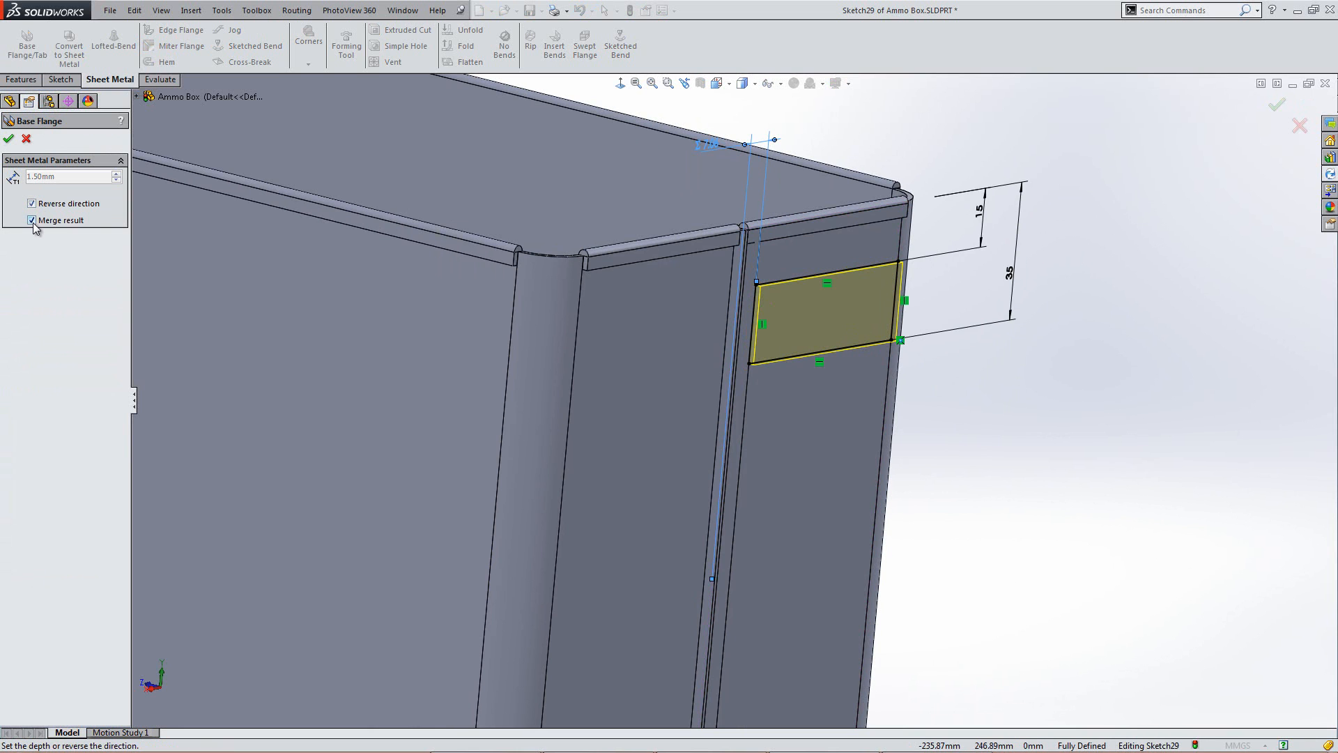
{"action": "left_click", "coordinate": [32, 220]}
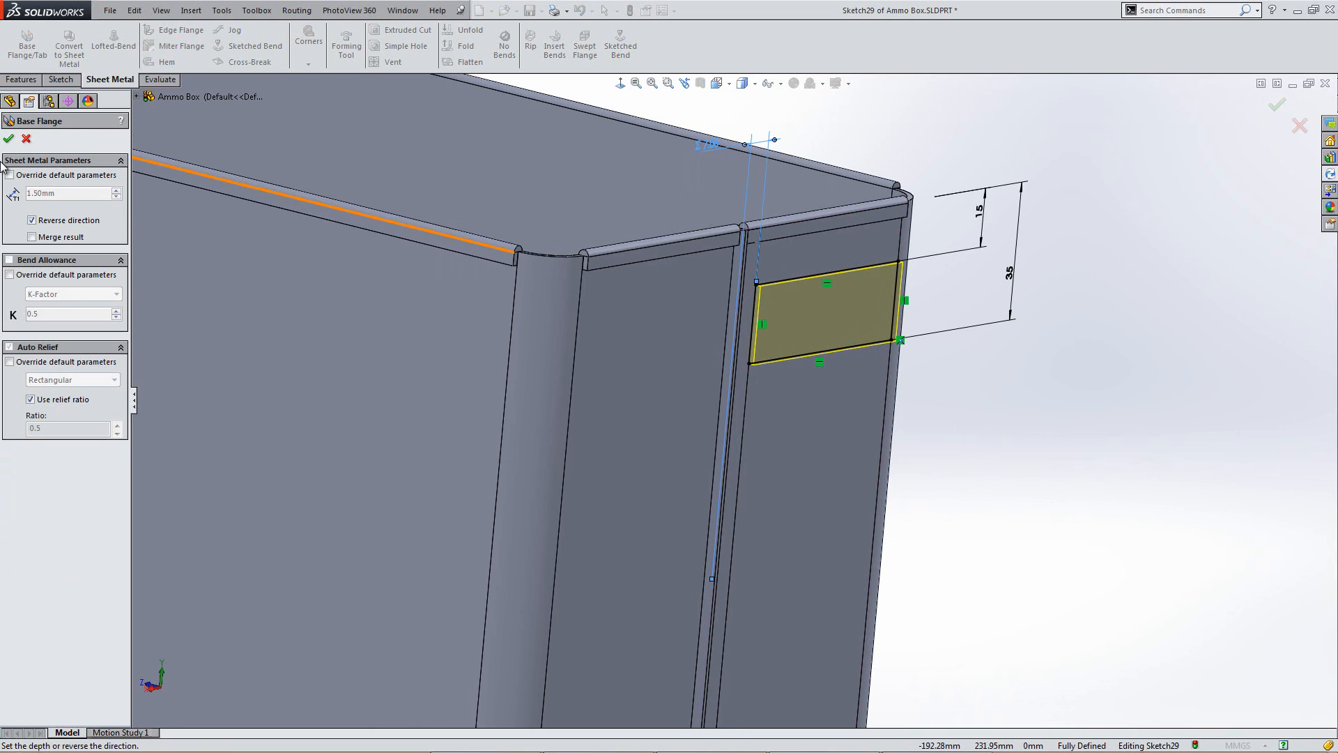
{"action": "left_click", "coordinate": [8, 138]}
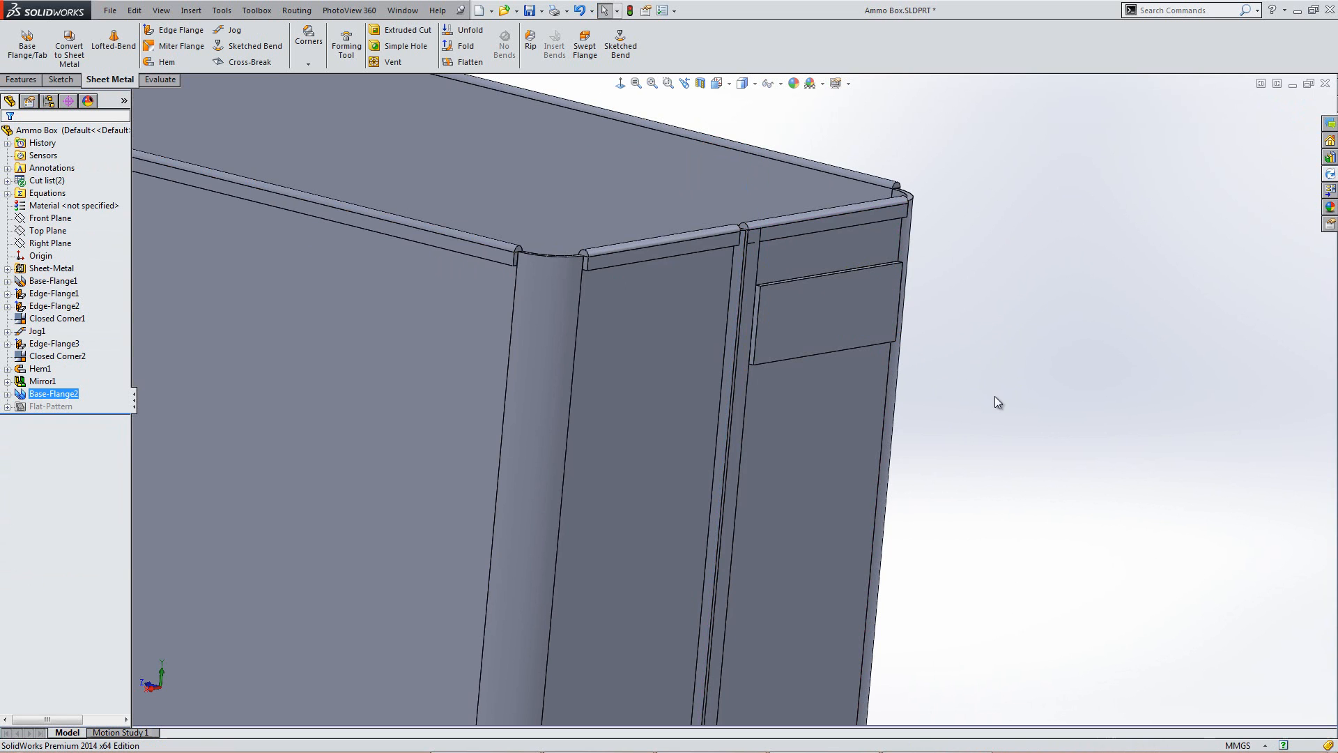
Step: Round the hinge plate's lower corner beside the wall bend with a 10 mm fillet-type Break Corner
{"action": "middle_click_drag", "start_coordinate": [948, 411], "coordinate": [783, 419]}
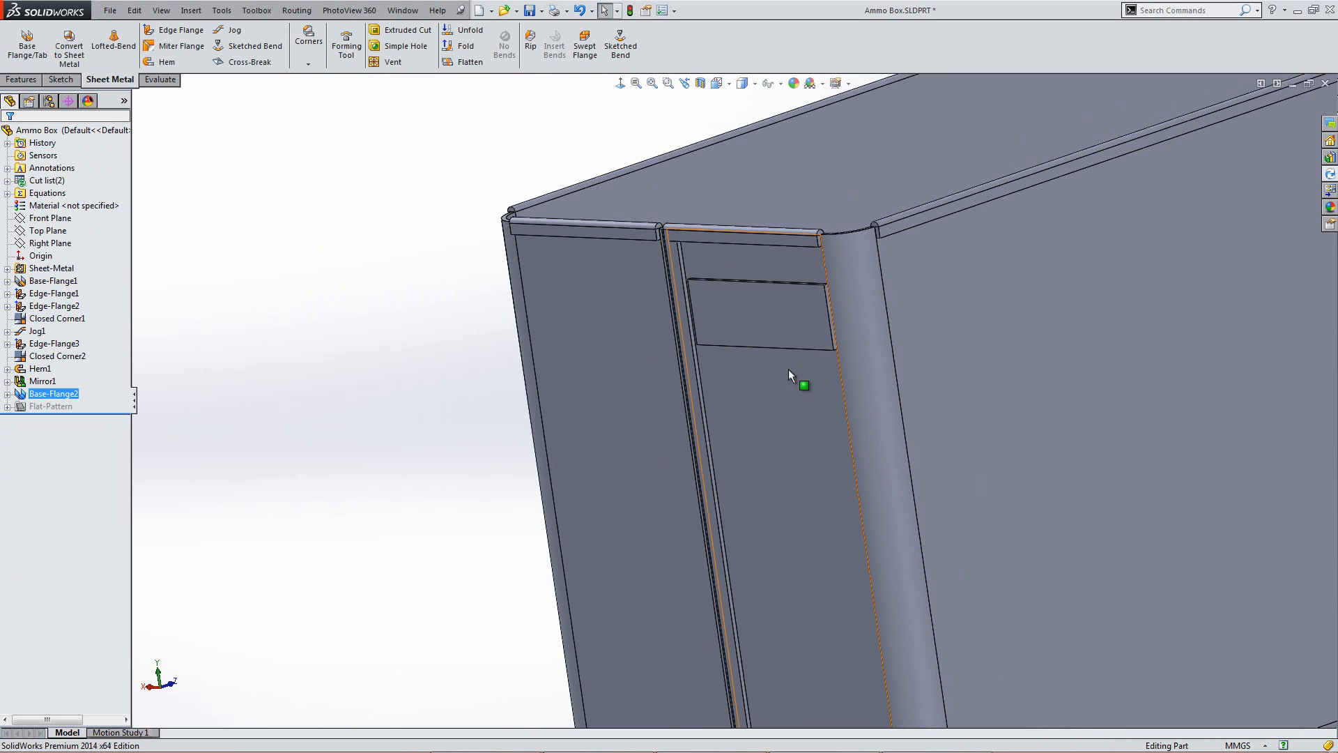
{"action": "left_click", "coordinate": [308, 41]}
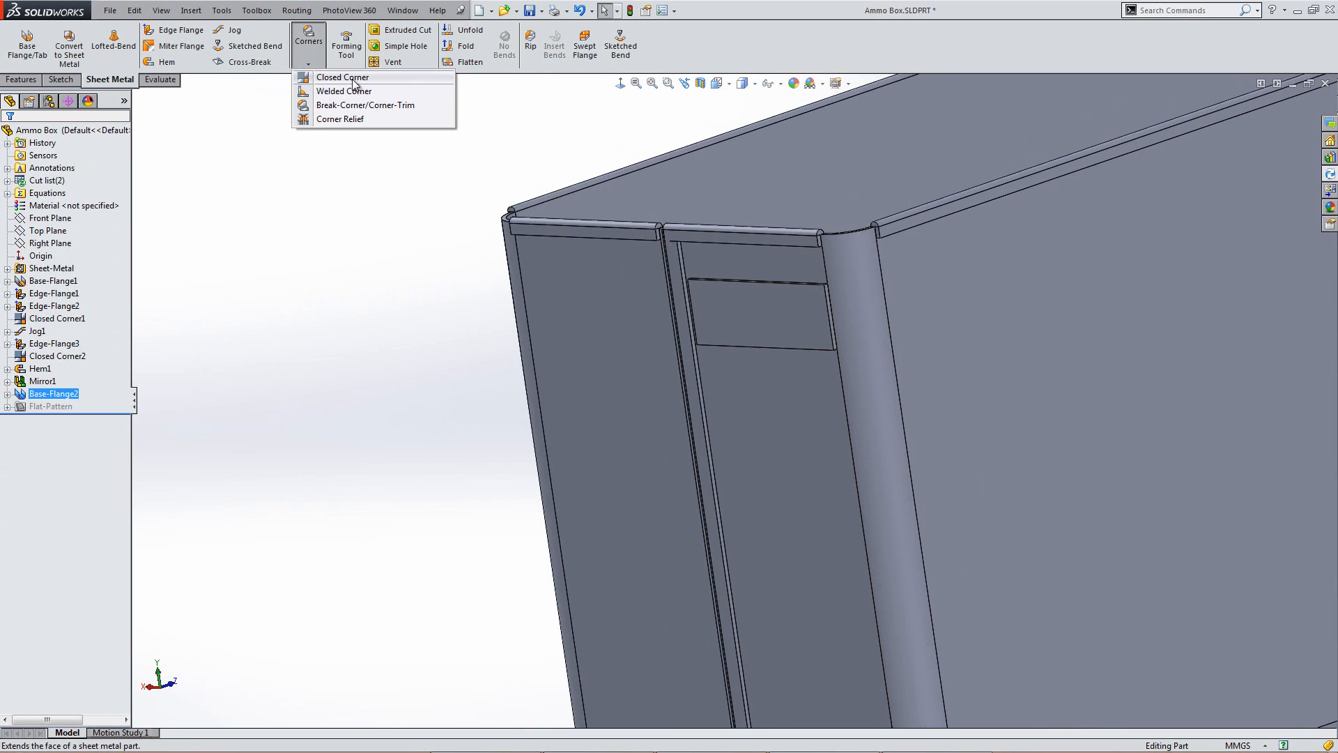
{"action": "left_click", "coordinate": [384, 106]}
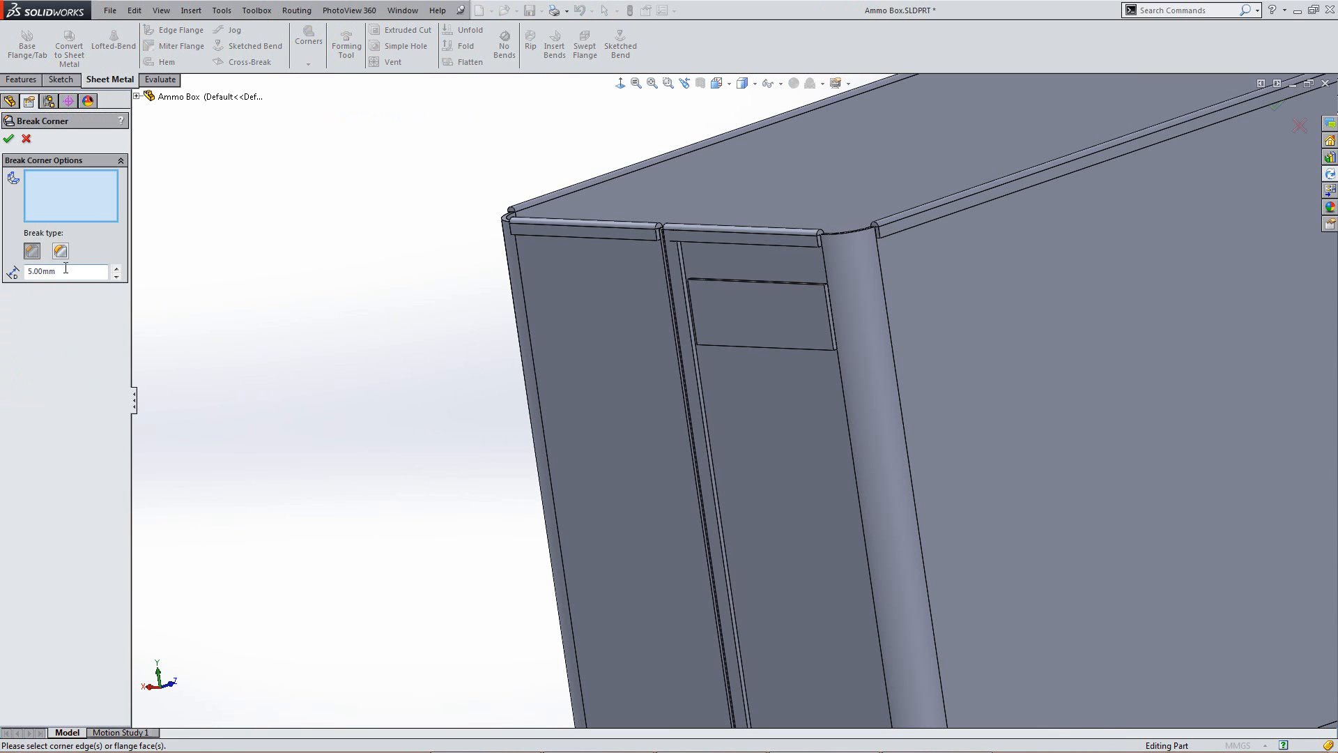
{"action": "type", "text": "10"}
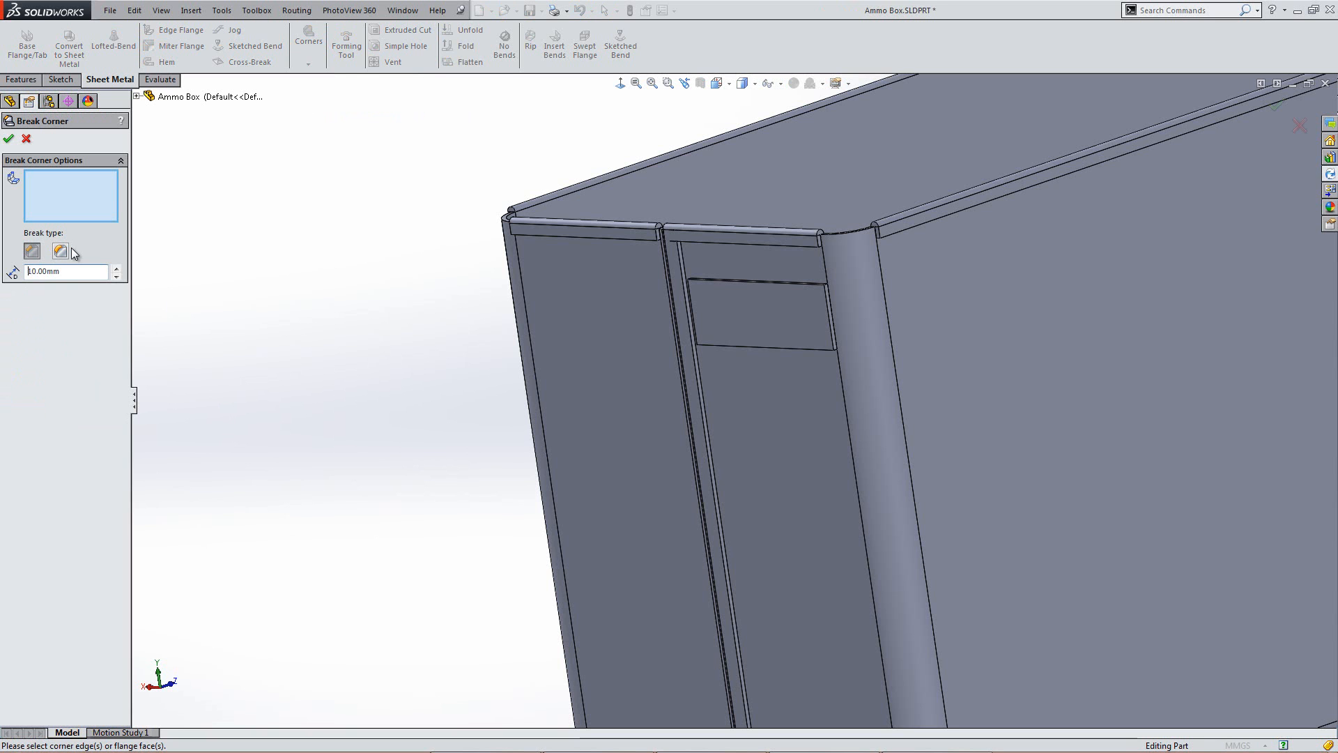
{"action": "left_click", "coordinate": [61, 251]}
{"action": "scroll", "coordinate": [837, 352], "scroll_direction": "down", "scroll_amount": 5}
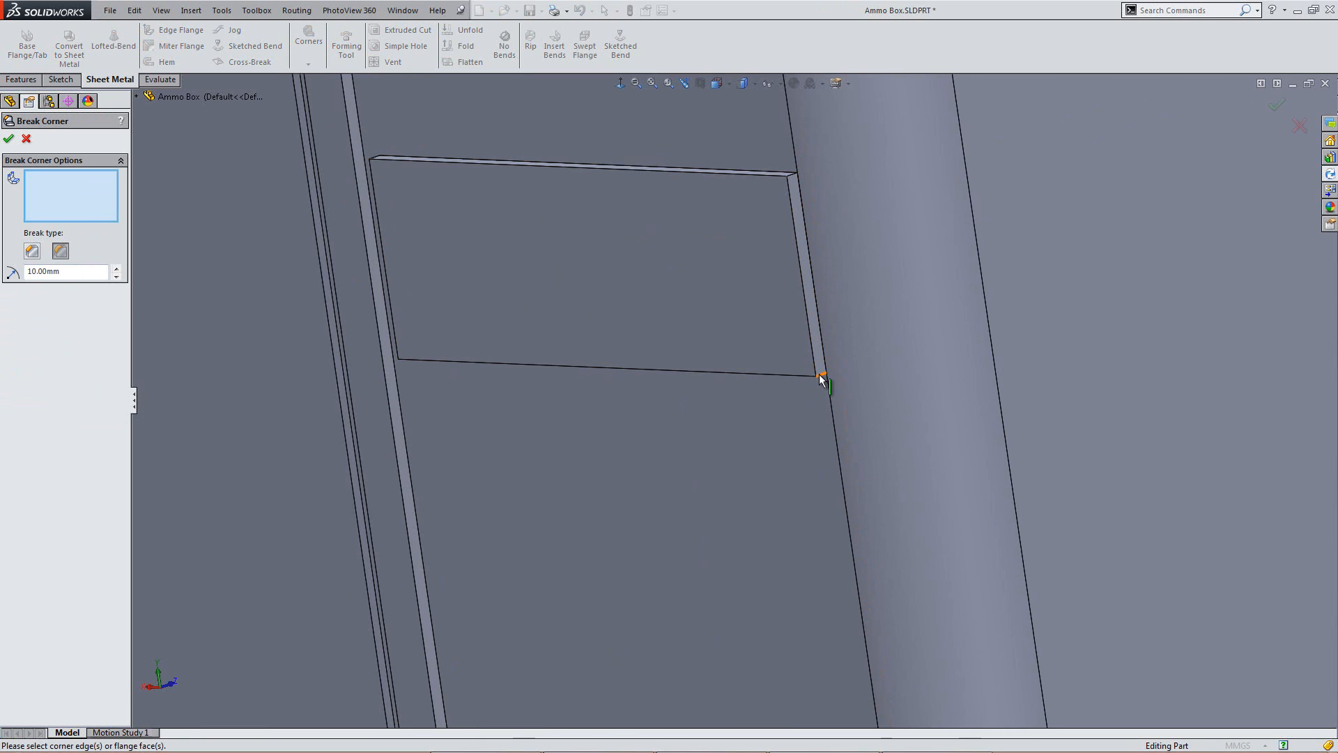
{"action": "left_click", "coordinate": [830, 382]}
{"action": "left_click", "coordinate": [8, 138]}
Step: Review the bend parameters of the part's main Sheet-Metal feature and of the hinge plate's Sheet-Metal6 body
{"action": "scroll", "coordinate": [712, 359], "scroll_direction": "up", "scroll_amount": 6}
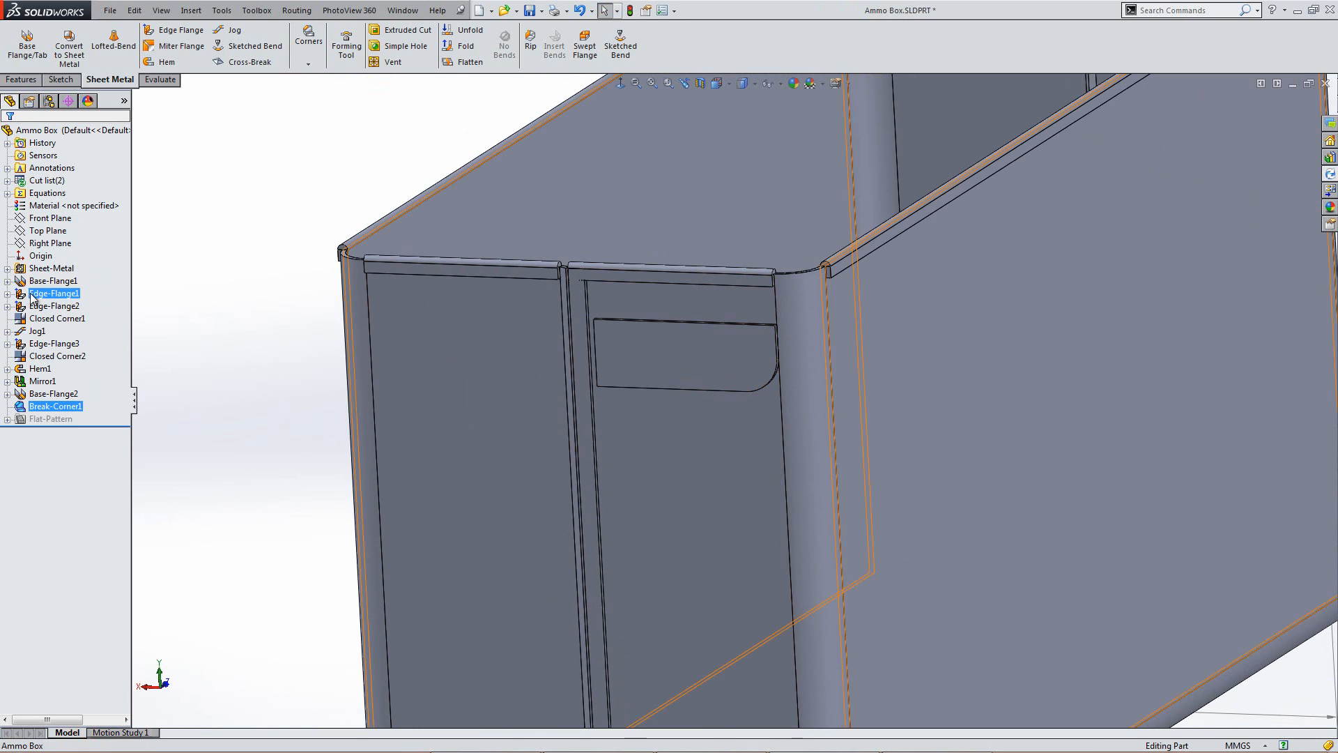
{"action": "right_click", "coordinate": [43, 269]}
{"action": "left_click", "coordinate": [48, 232]}
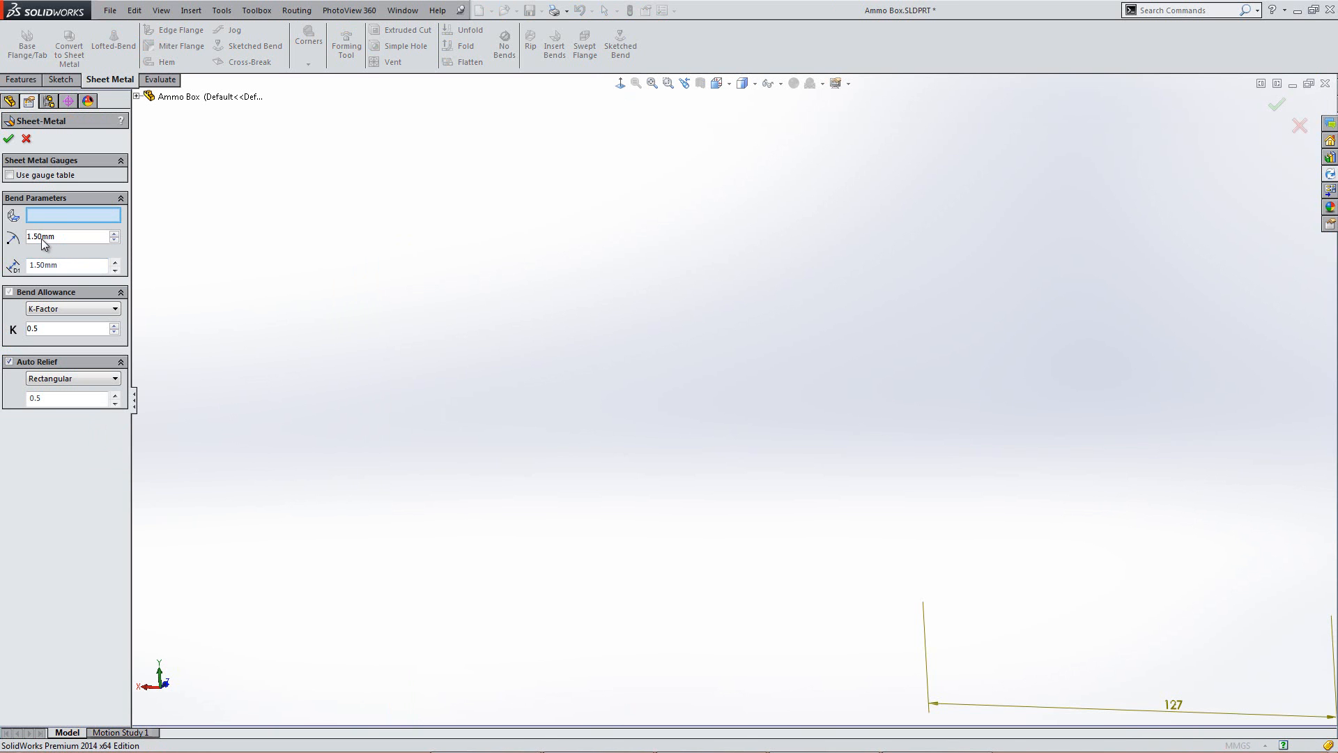
{"action": "left_click", "coordinate": [10, 140]}
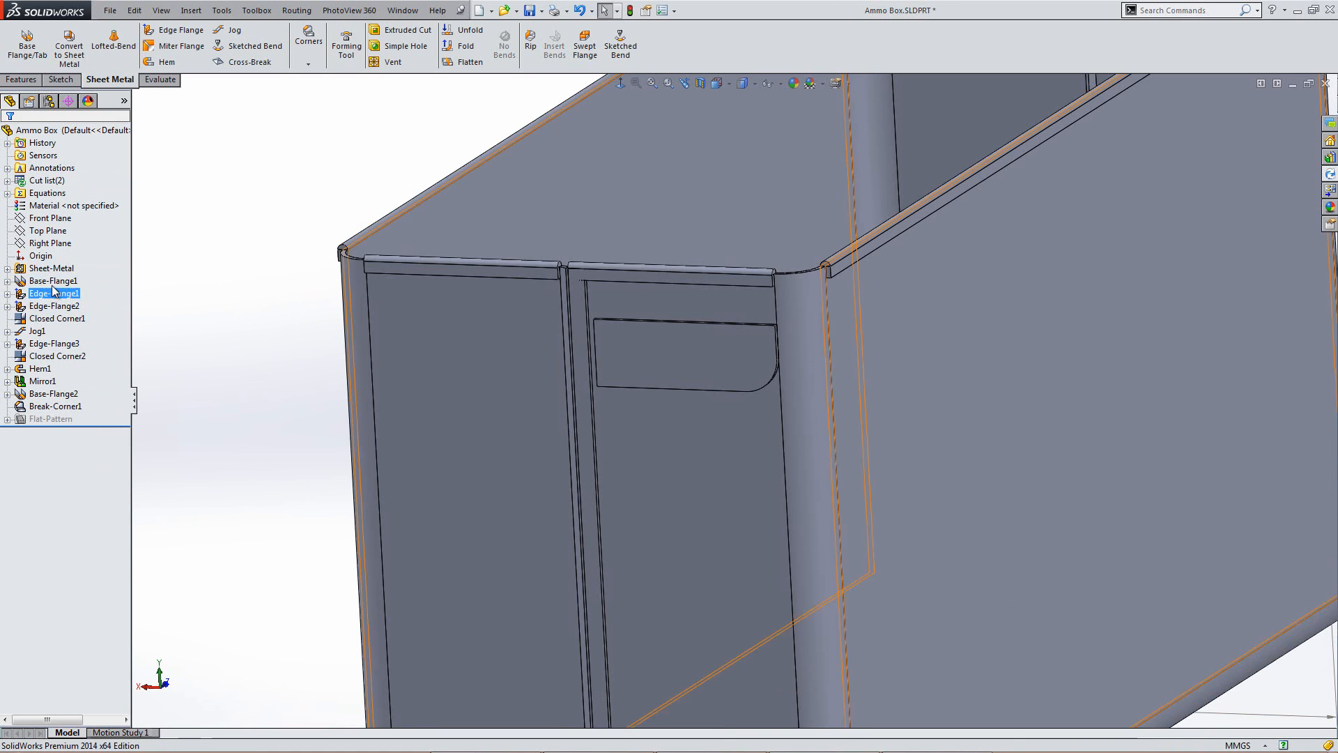
{"action": "left_click", "coordinate": [6, 268]}
{"action": "right_click", "coordinate": [66, 293]}
{"action": "left_click", "coordinate": [189, 301]}
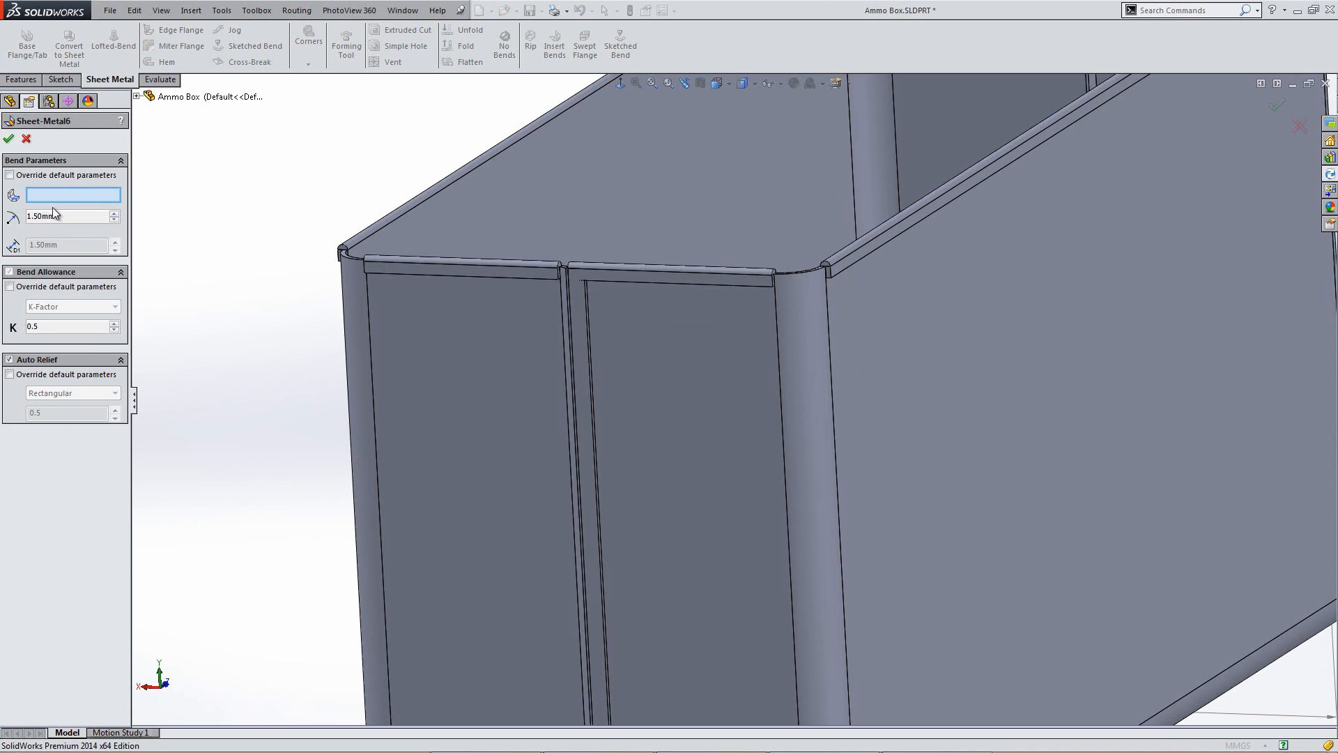
{"action": "left_click", "coordinate": [8, 138]}
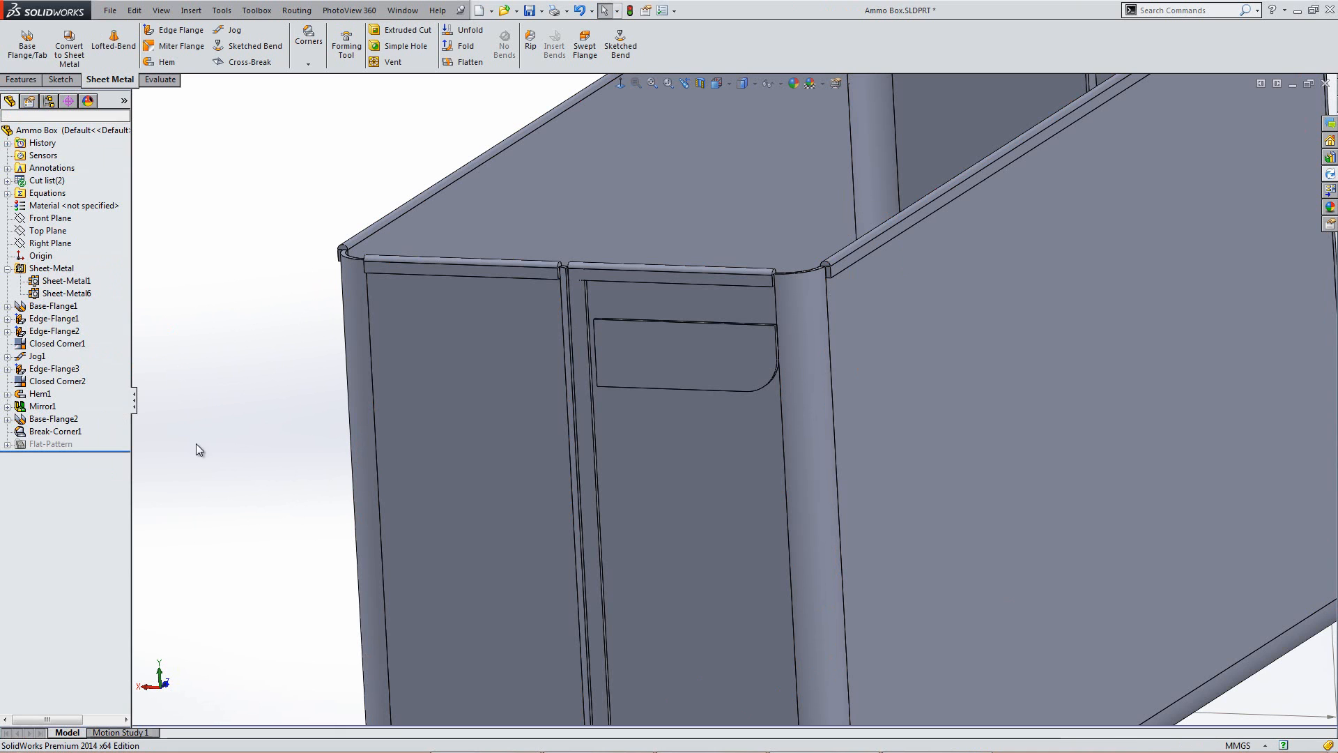
Step: Add an edge flange along the hinge plate's upper outer edge, angled 50° and 4 mm long
{"action": "middle_click_drag", "start_coordinate": [691, 357], "coordinate": [757, 339]}
{"action": "key", "text": "ctrl+4"}
{"action": "scroll", "coordinate": [420, 261], "scroll_direction": "down", "scroll_amount": 4}
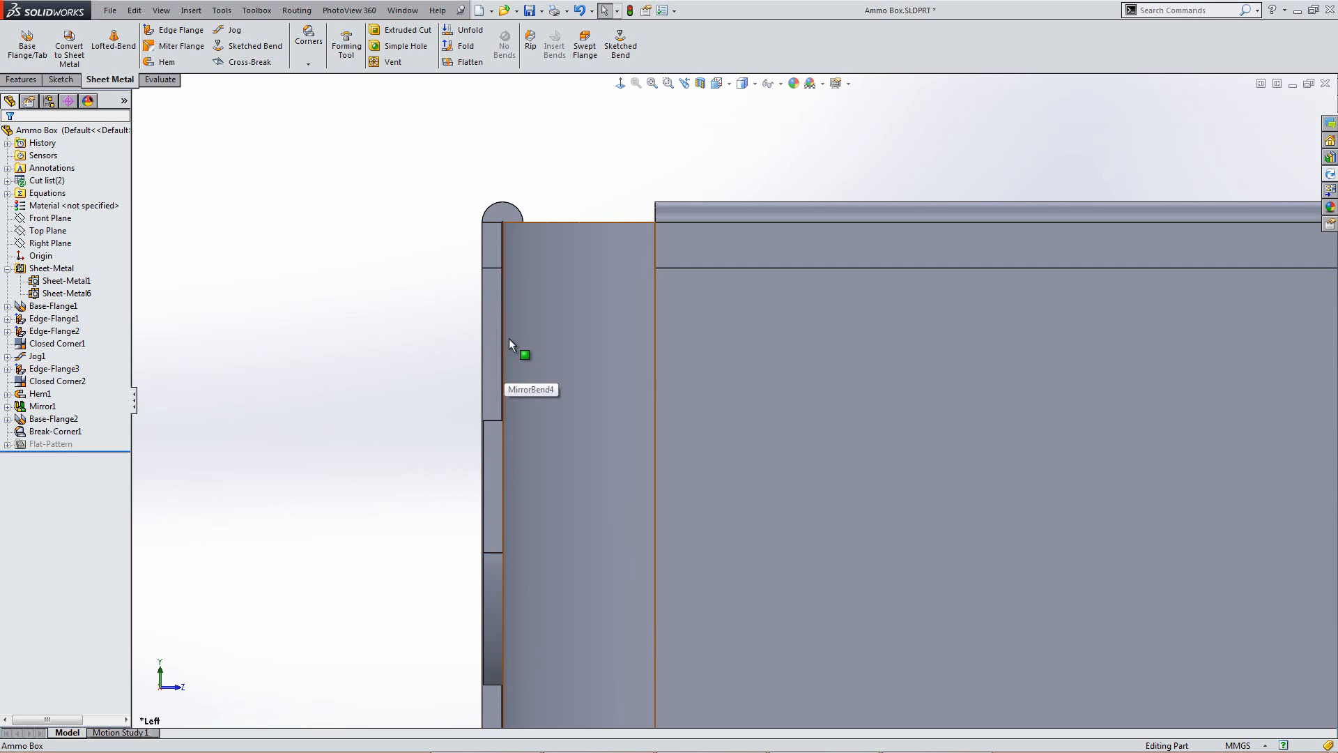
{"action": "left_click", "coordinate": [183, 30]}
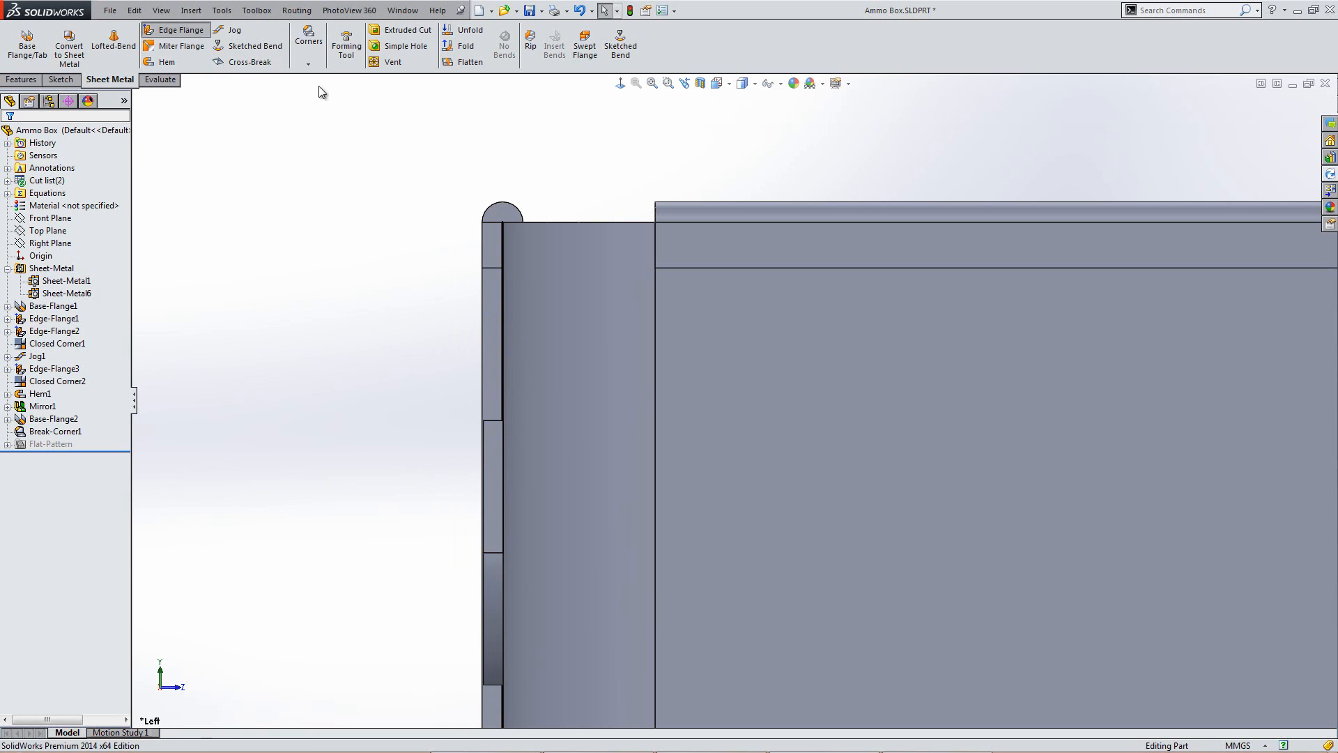
{"action": "middle_click_drag", "start_coordinate": [520, 427], "coordinate": [518, 429]}
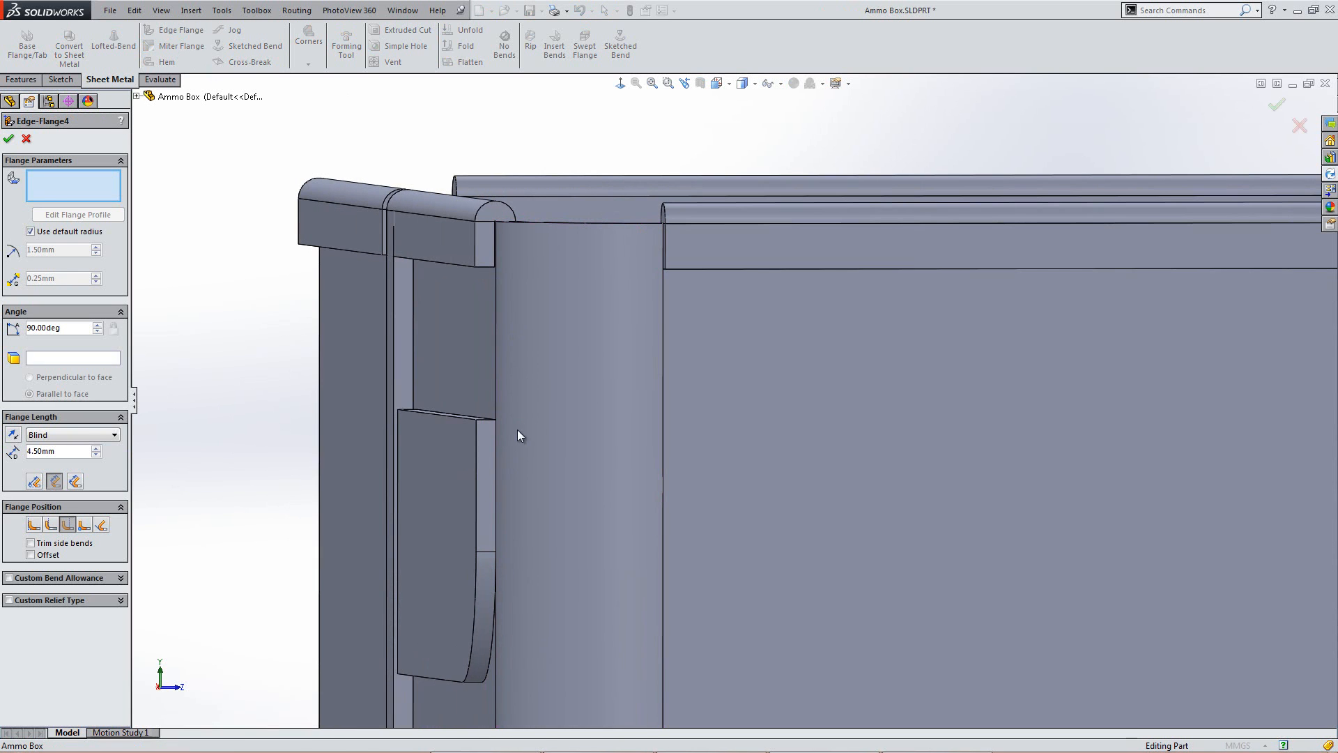
{"action": "left_click", "coordinate": [473, 419]}
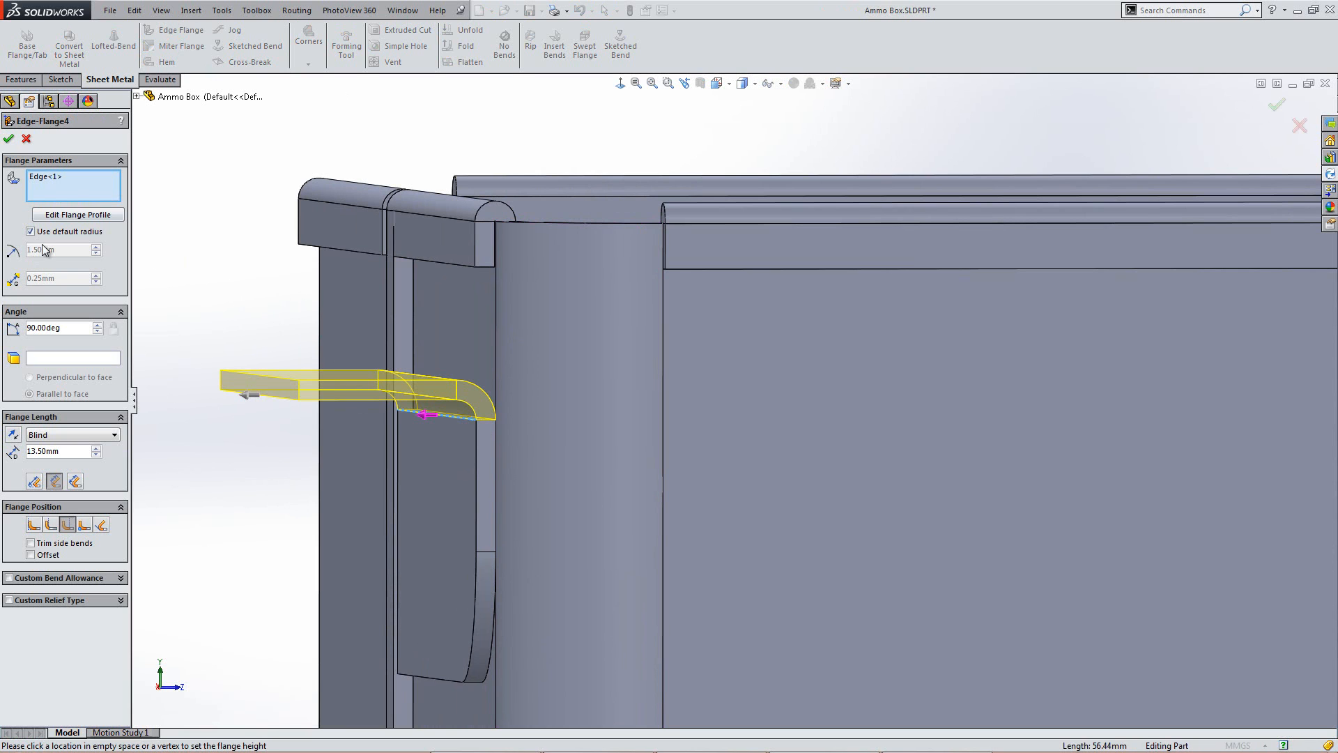
{"action": "left_click", "coordinate": [48, 327]}
{"action": "type", "text": "50"}
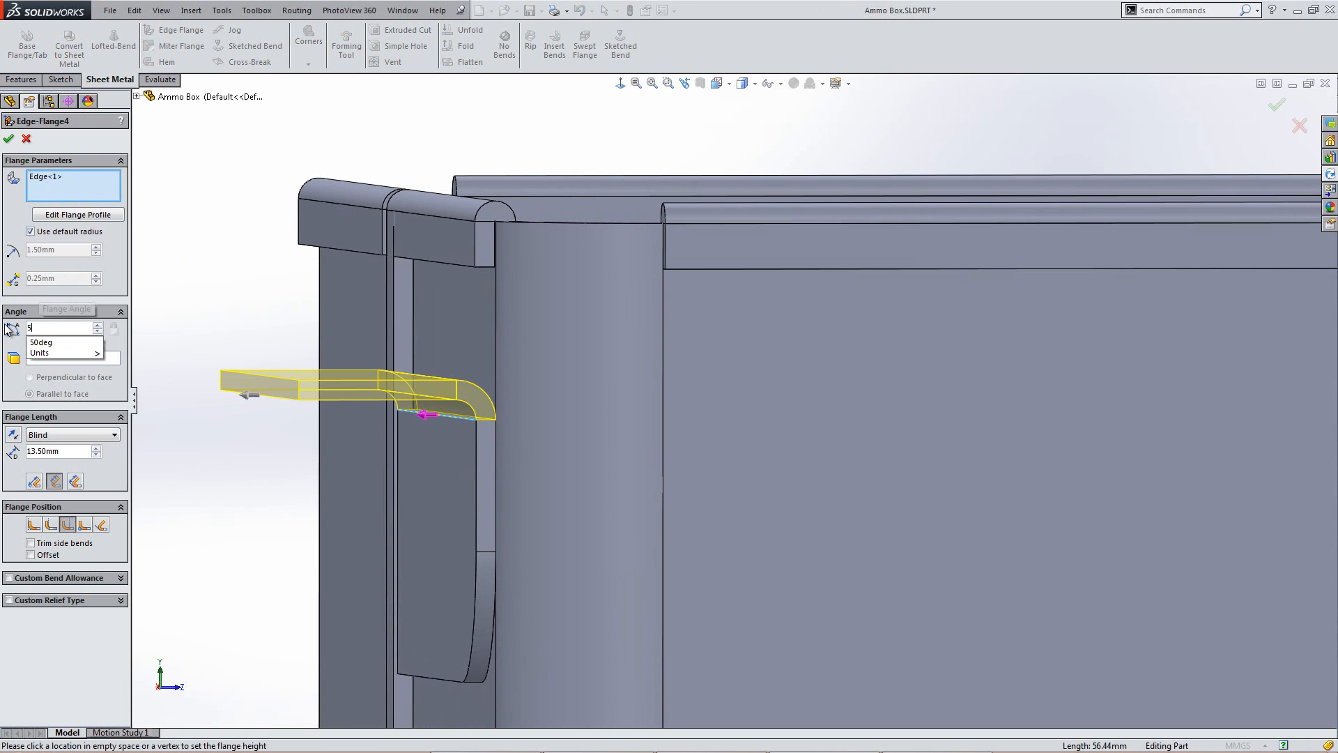
{"action": "key", "text": "Return"}
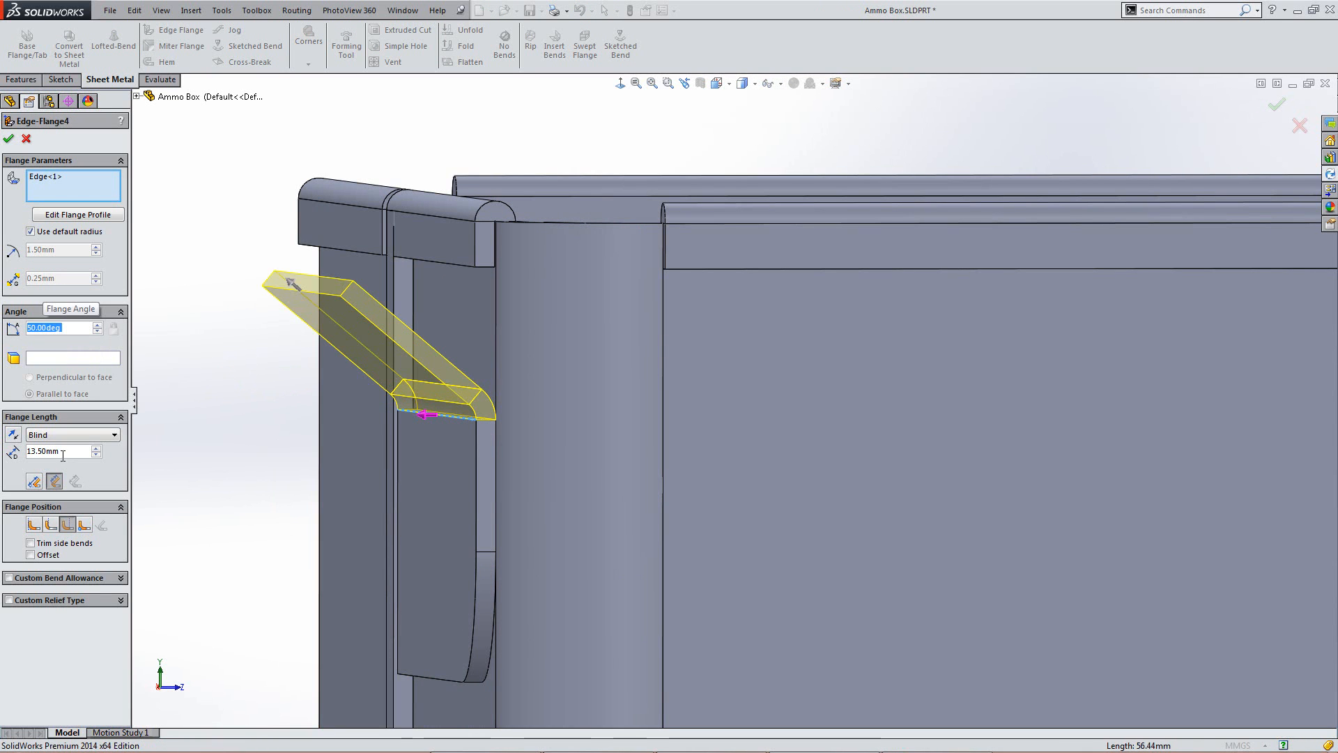
{"action": "left_click", "coordinate": [61, 453]}
{"action": "type", "text": "4"}
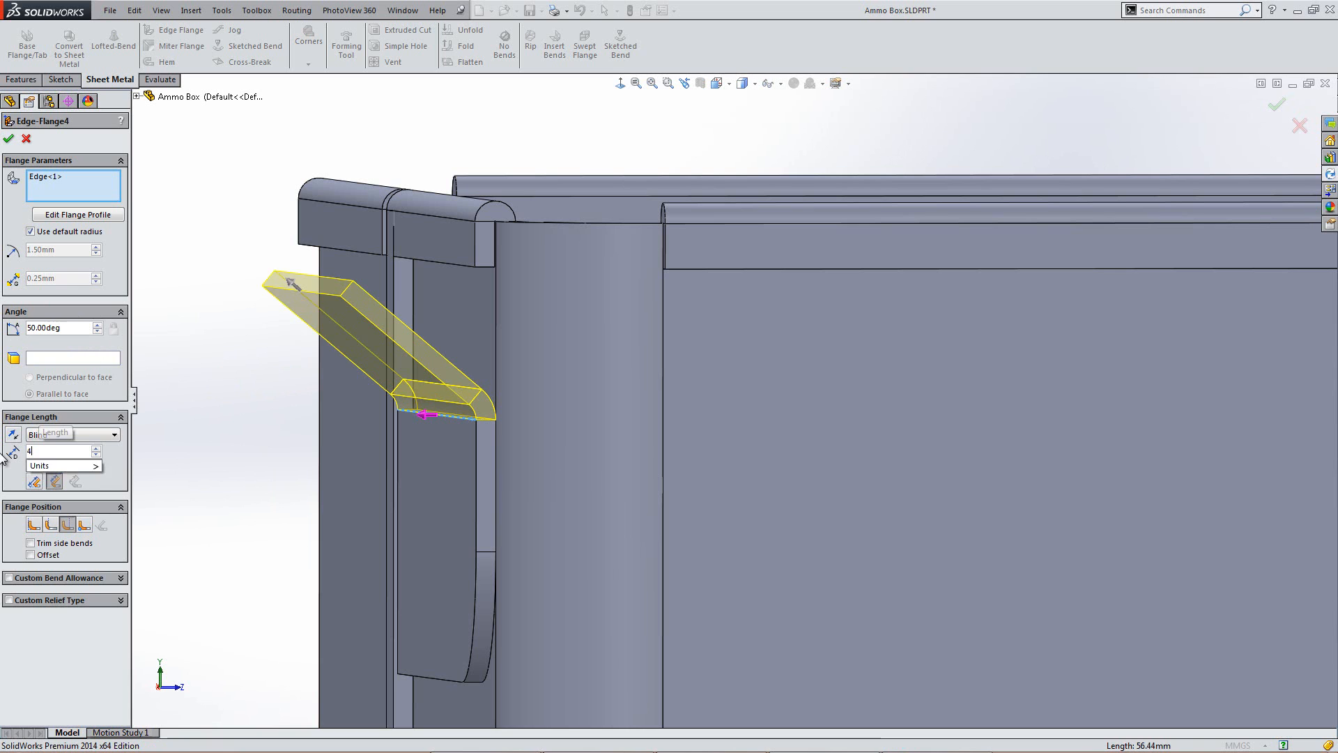
{"action": "key", "text": "Return"}
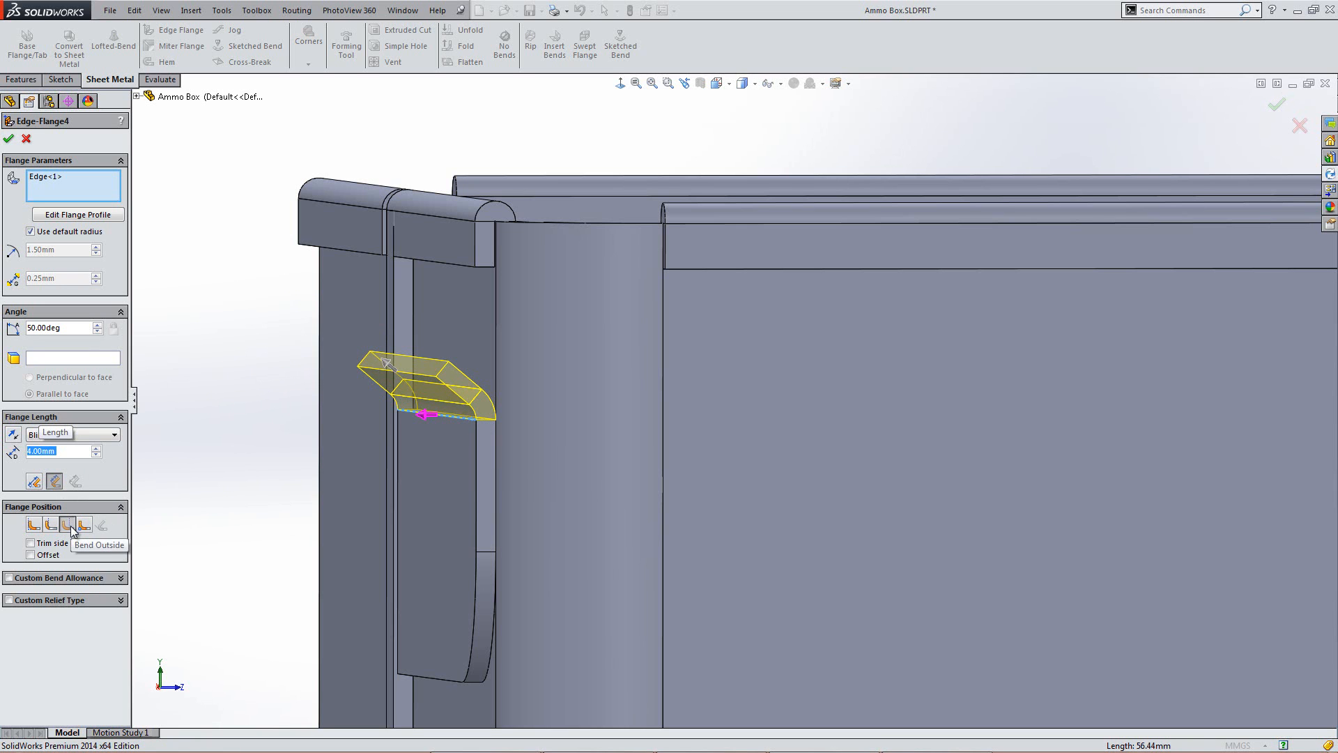
{"action": "left_click", "coordinate": [9, 138]}
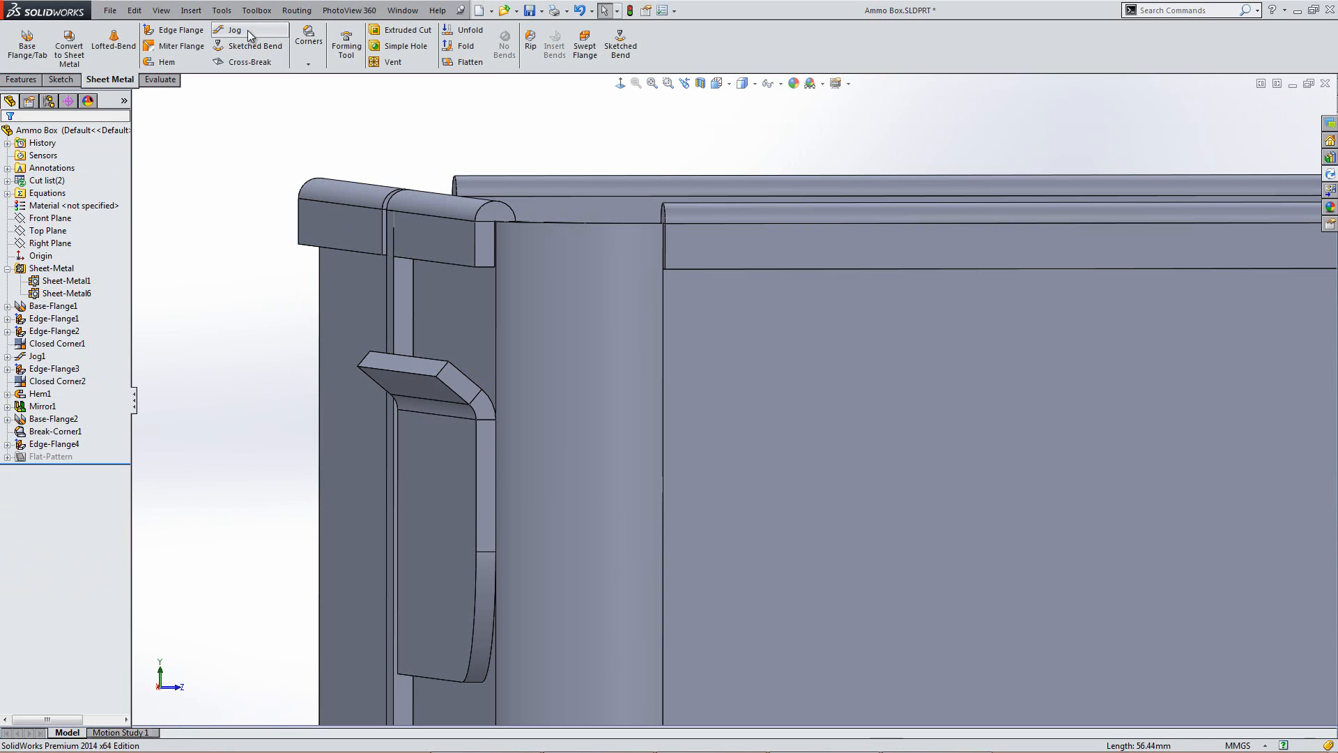
Step: Add a second edge flange on the end edge of the angled flange, at 50° and 2 mm long, to run parallel to the wall
{"action": "left_click", "coordinate": [175, 30]}
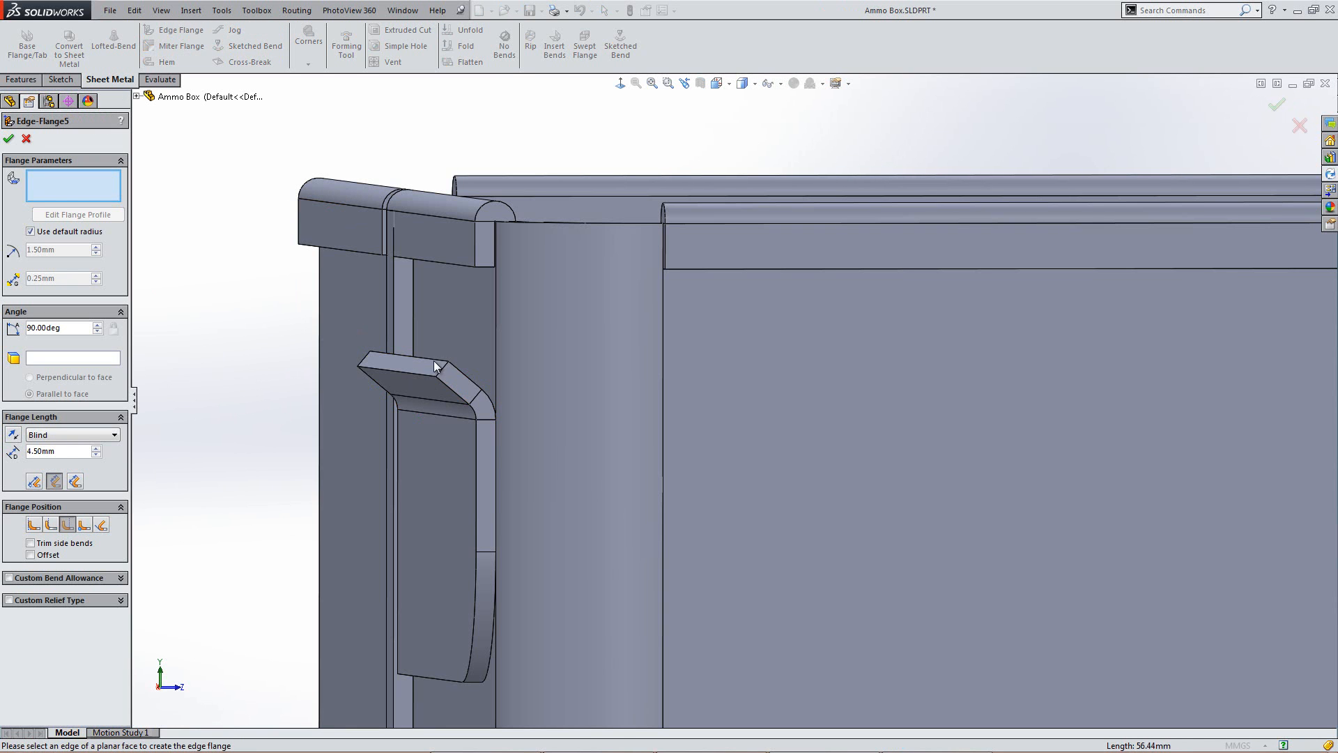
{"action": "middle_click_drag", "start_coordinate": [446, 373], "coordinate": [431, 379]}
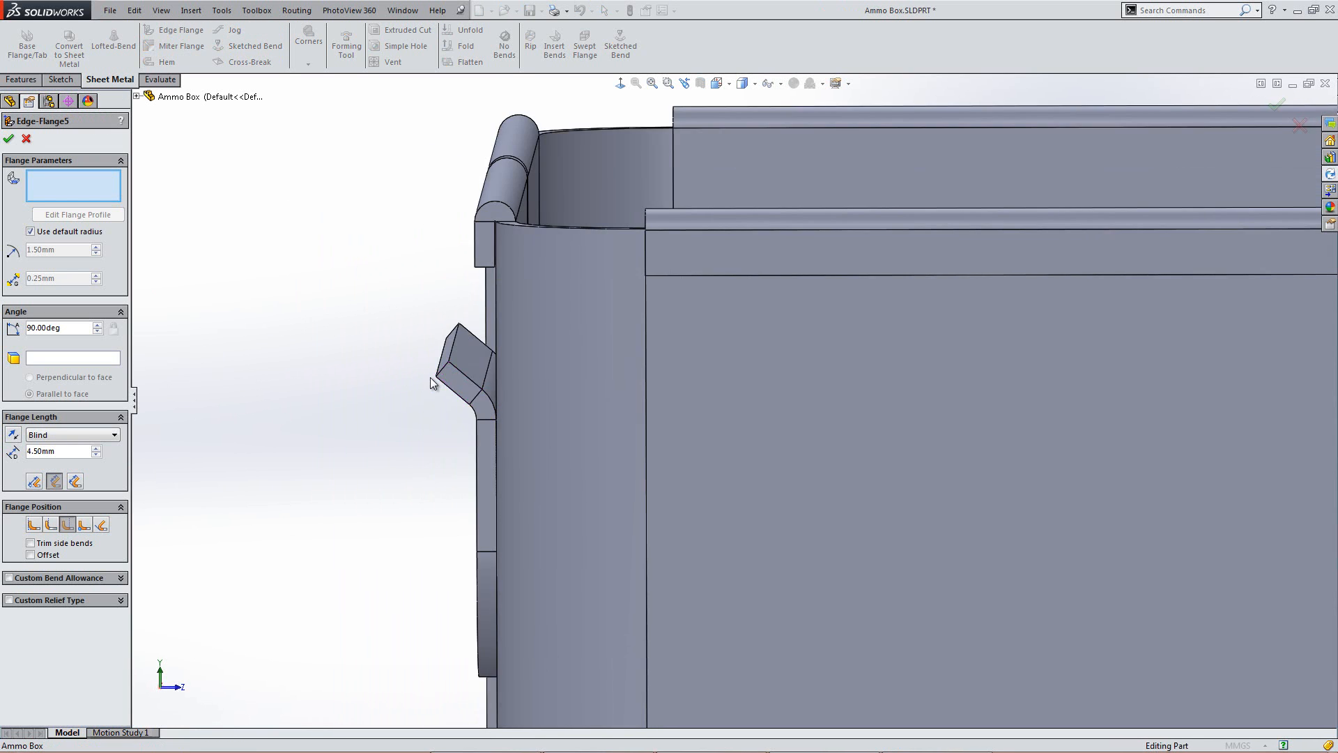
{"action": "left_click", "coordinate": [452, 358]}
{"action": "left_click", "coordinate": [452, 357]}
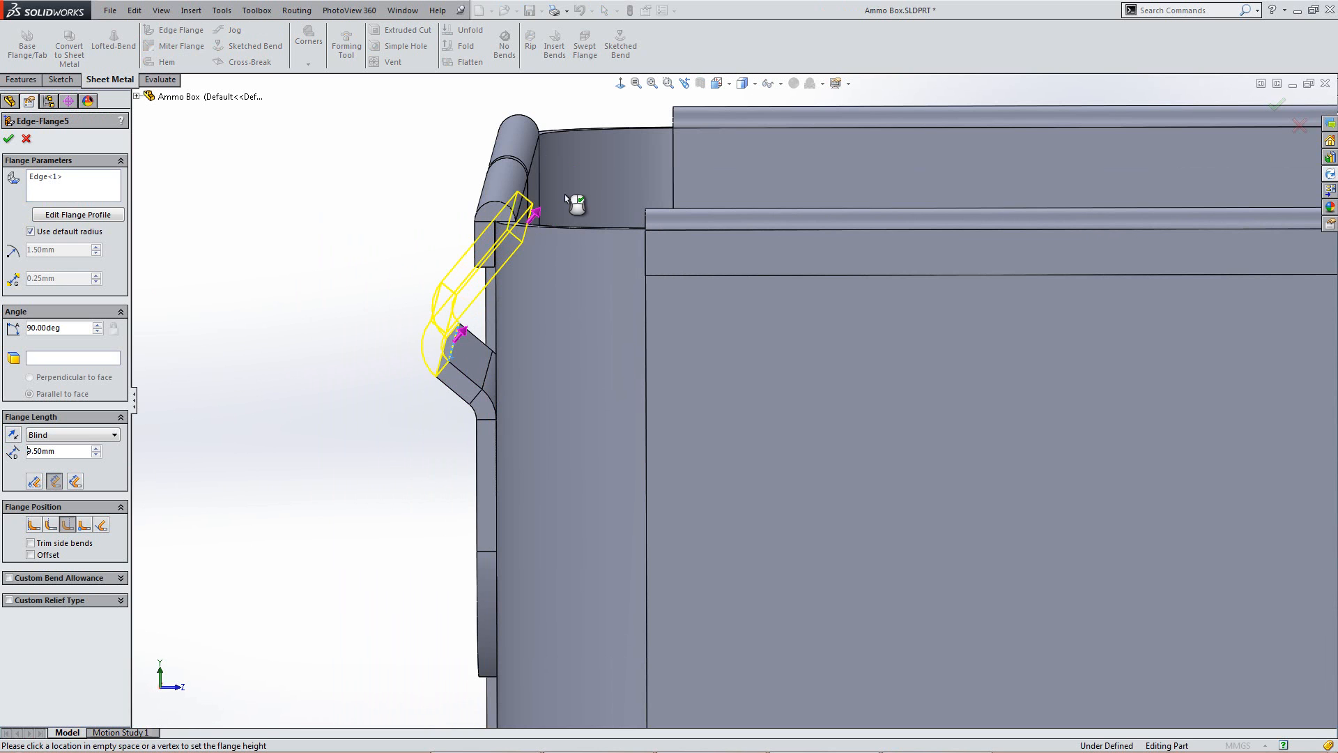
{"action": "double_click", "coordinate": [49, 327]}
{"action": "type", "text": "50"}
{"action": "key", "text": "Return"}
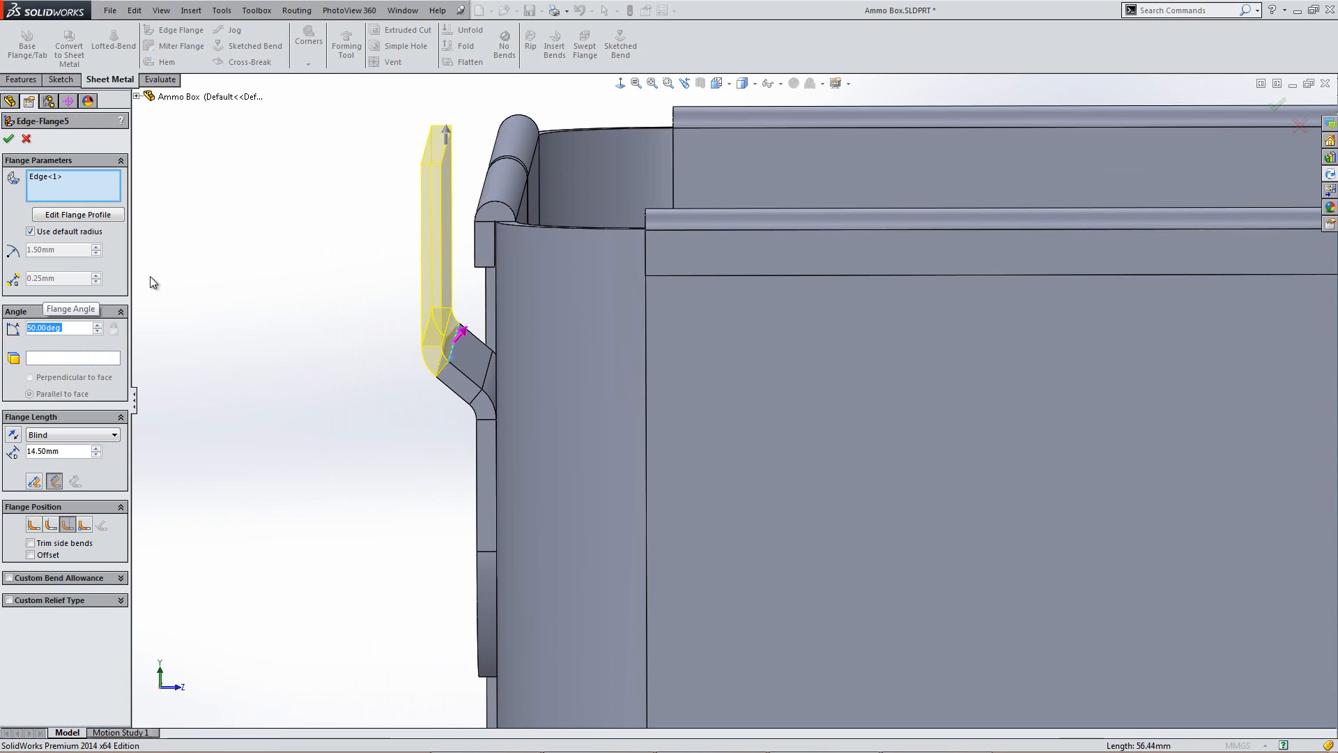
{"action": "double_click", "coordinate": [45, 451]}
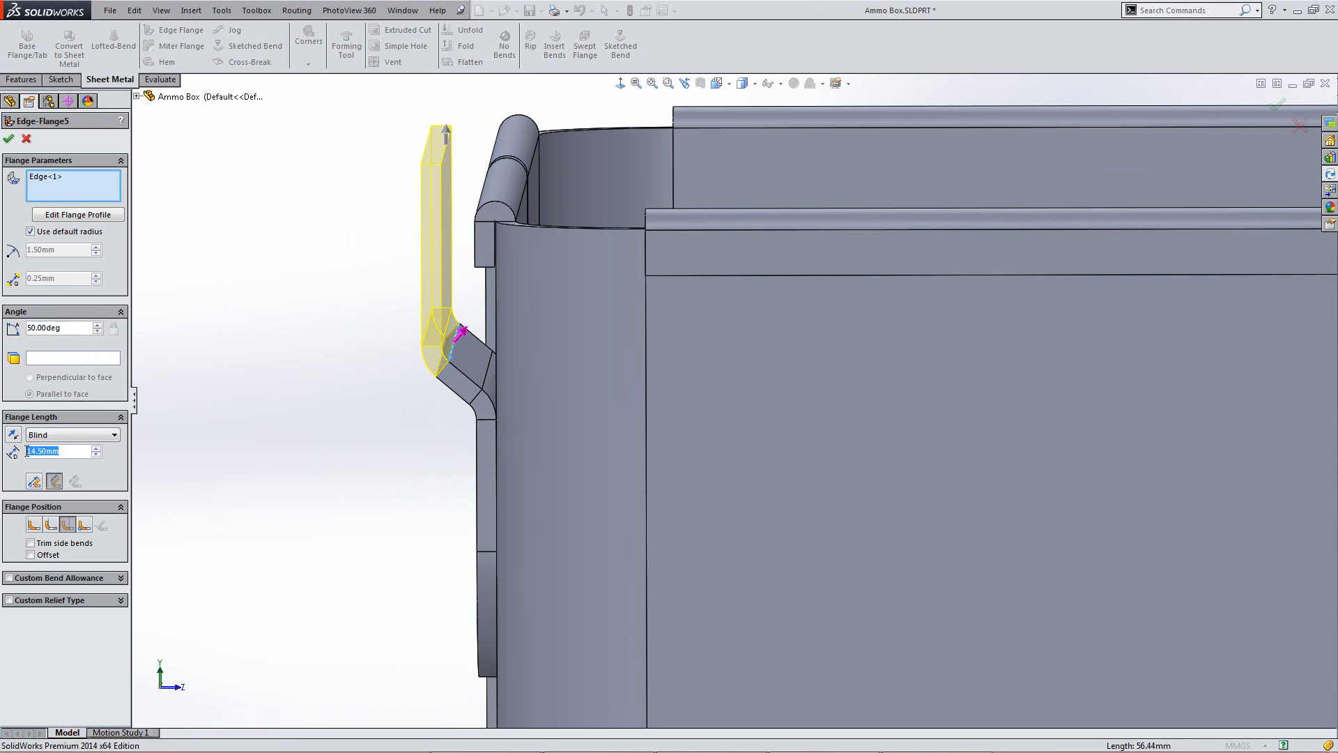
{"action": "type", "text": "2"}
{"action": "key", "text": "Return"}
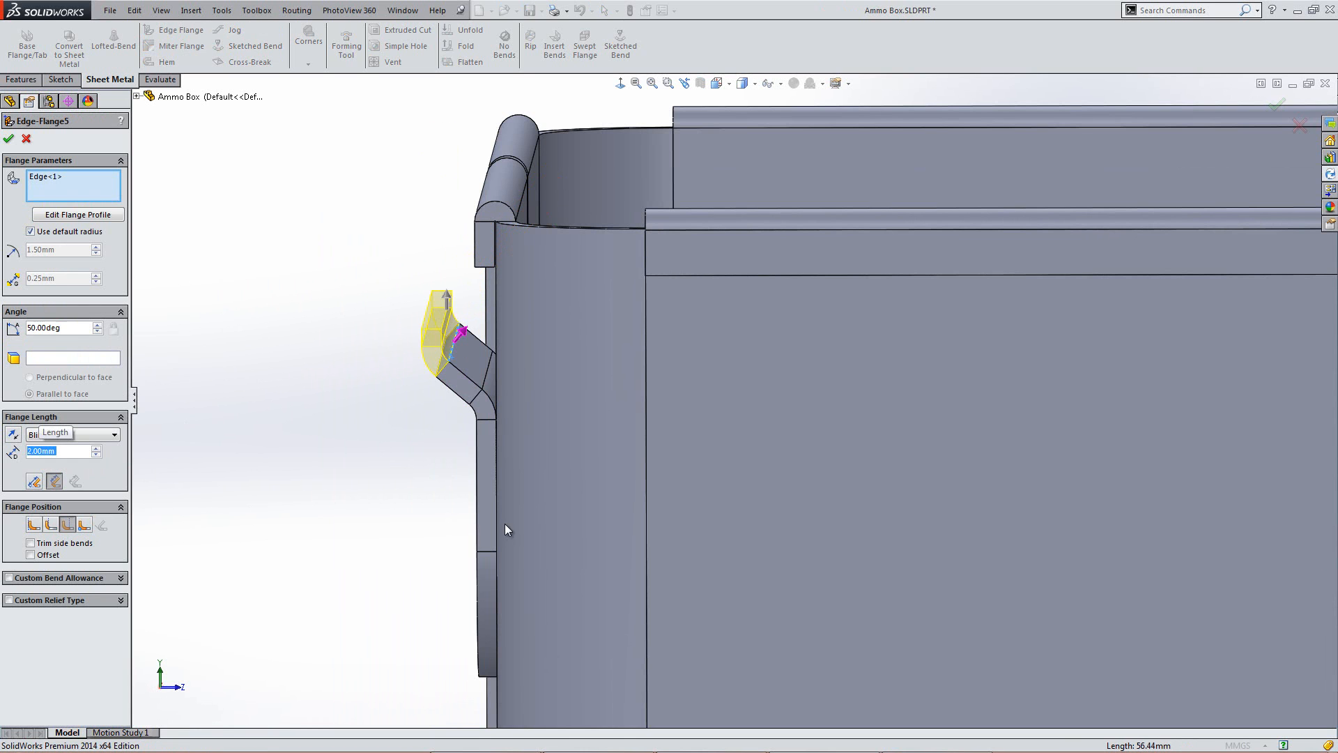
{"action": "middle_click_drag", "start_coordinate": [541, 398], "coordinate": [463, 382]}
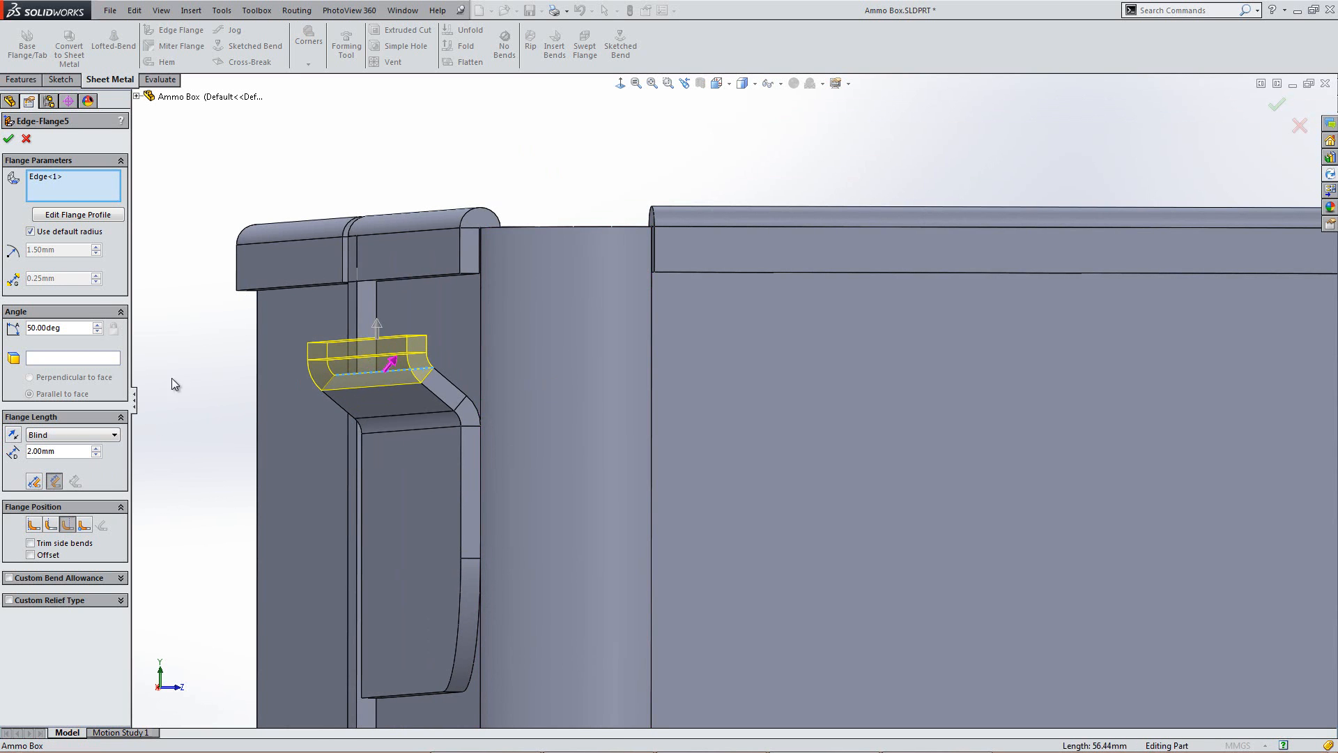
{"action": "left_click", "coordinate": [9, 140]}
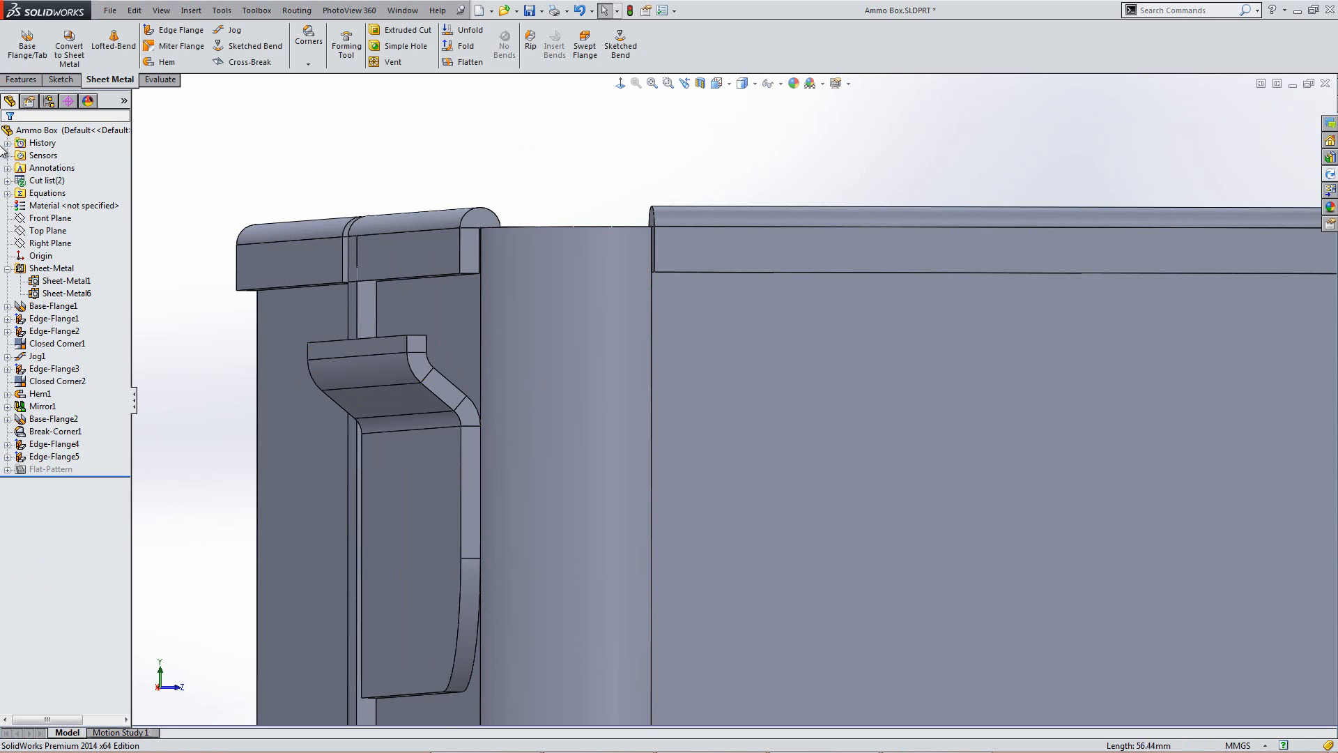
Step: Add a rolled hem of 300° and 5 mm radius along the upper outer edge of the hinge's short vertical flange
{"action": "middle_click_drag", "start_coordinate": [166, 232], "coordinate": [419, 398]}
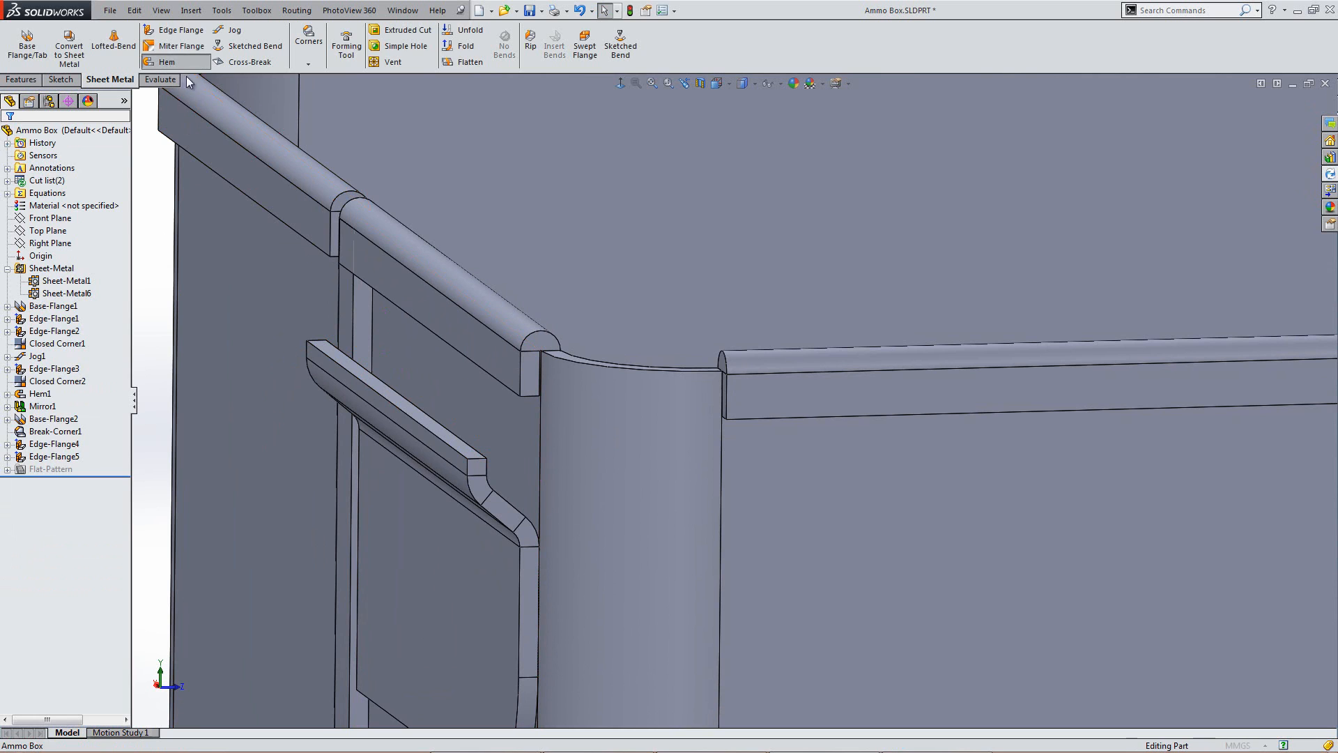
{"action": "left_click", "coordinate": [166, 62]}
{"action": "left_click", "coordinate": [92, 309]}
{"action": "double_click", "coordinate": [78, 333]}
{"action": "type", "text": "300"}
{"action": "double_click", "coordinate": [44, 348]}
{"action": "type", "text": "5.00mm"}
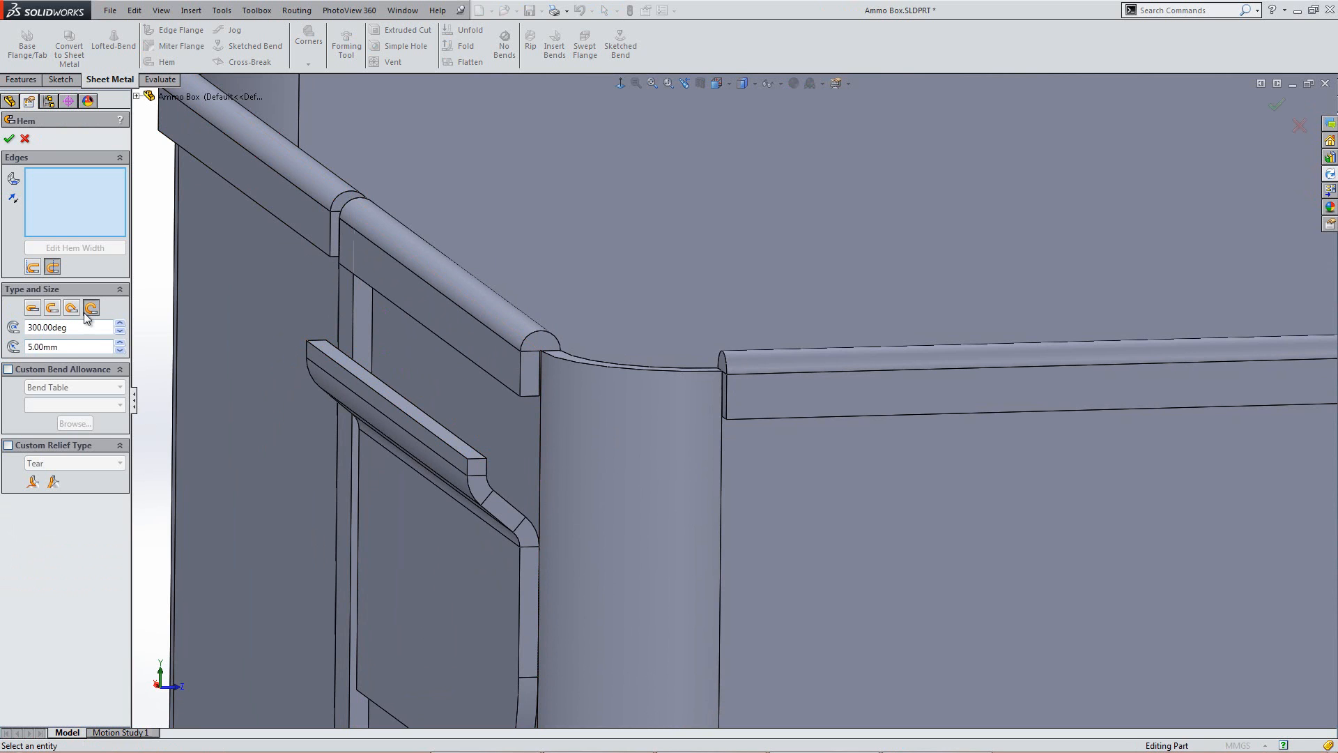
{"action": "left_click", "coordinate": [454, 456]}
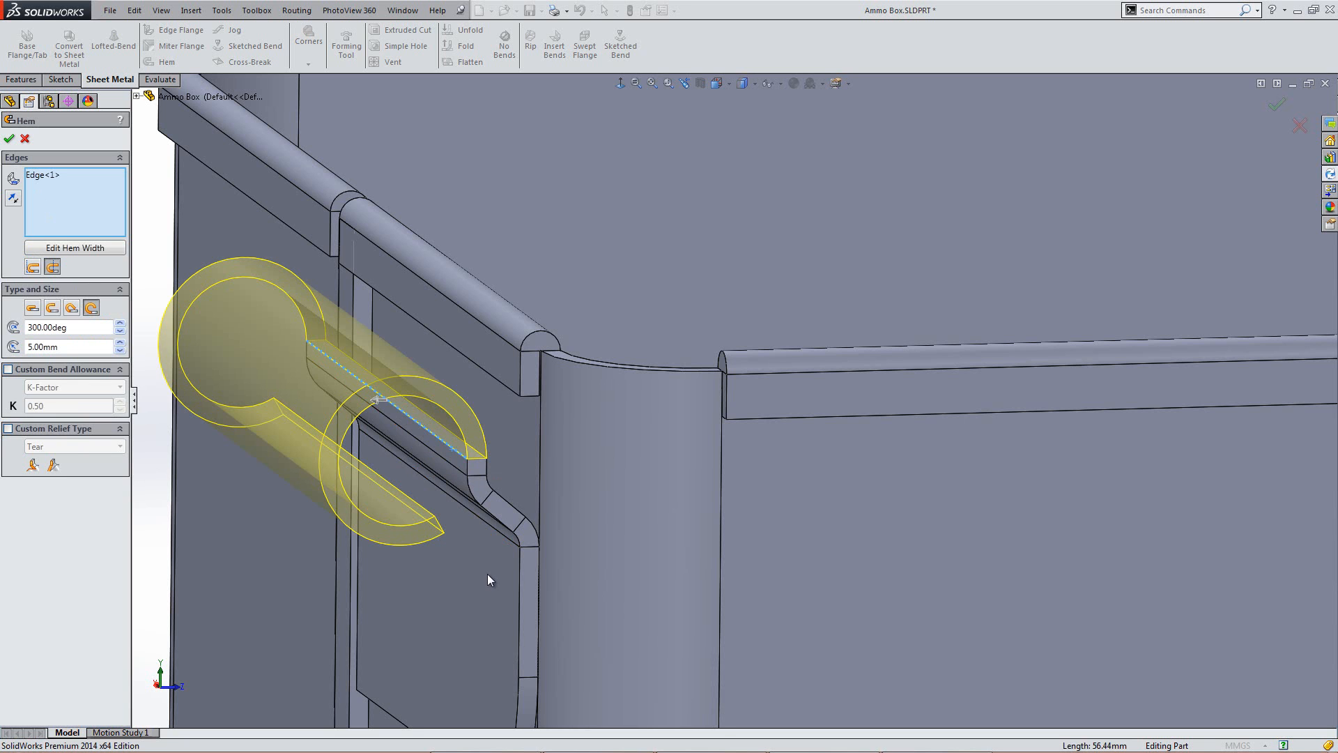
{"action": "scroll", "coordinate": [442, 446], "scroll_direction": "up", "scroll_amount": 4}
{"action": "middle_click_drag", "start_coordinate": [545, 470], "coordinate": [618, 488]}
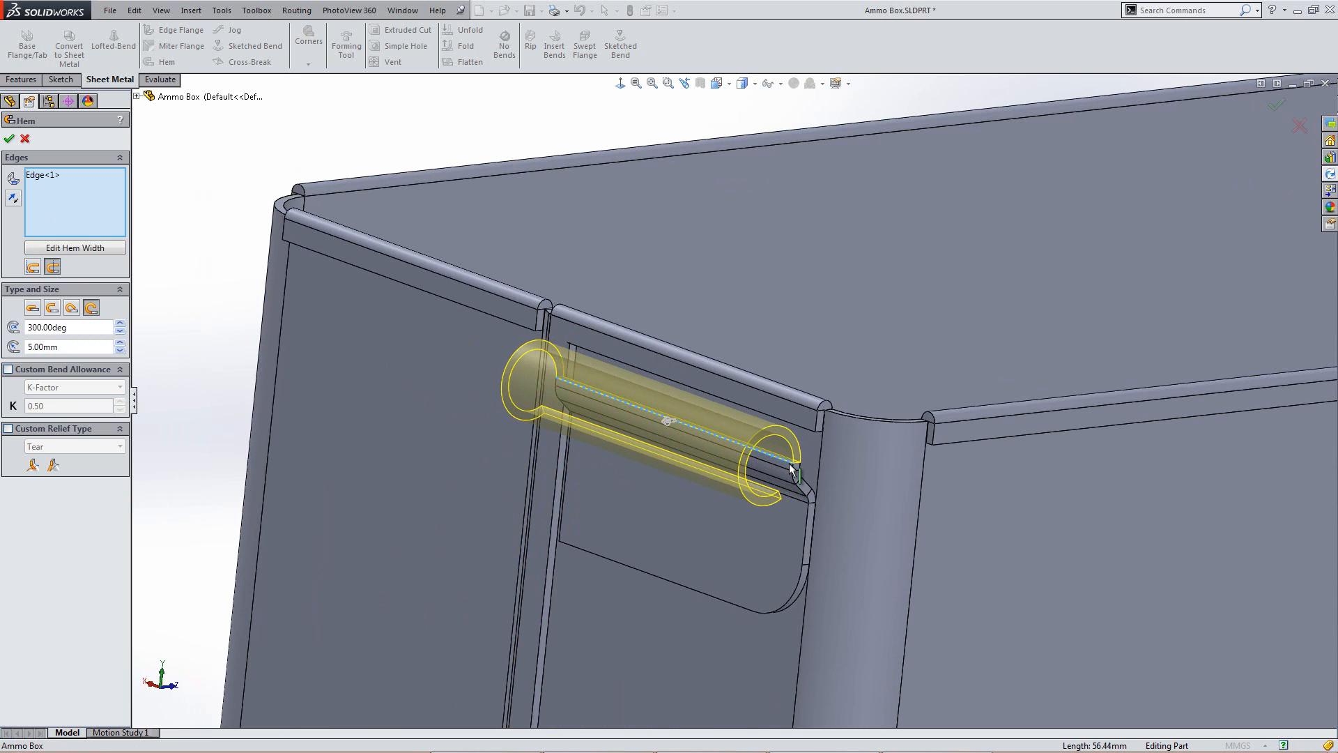
{"action": "left_click", "coordinate": [9, 140]}
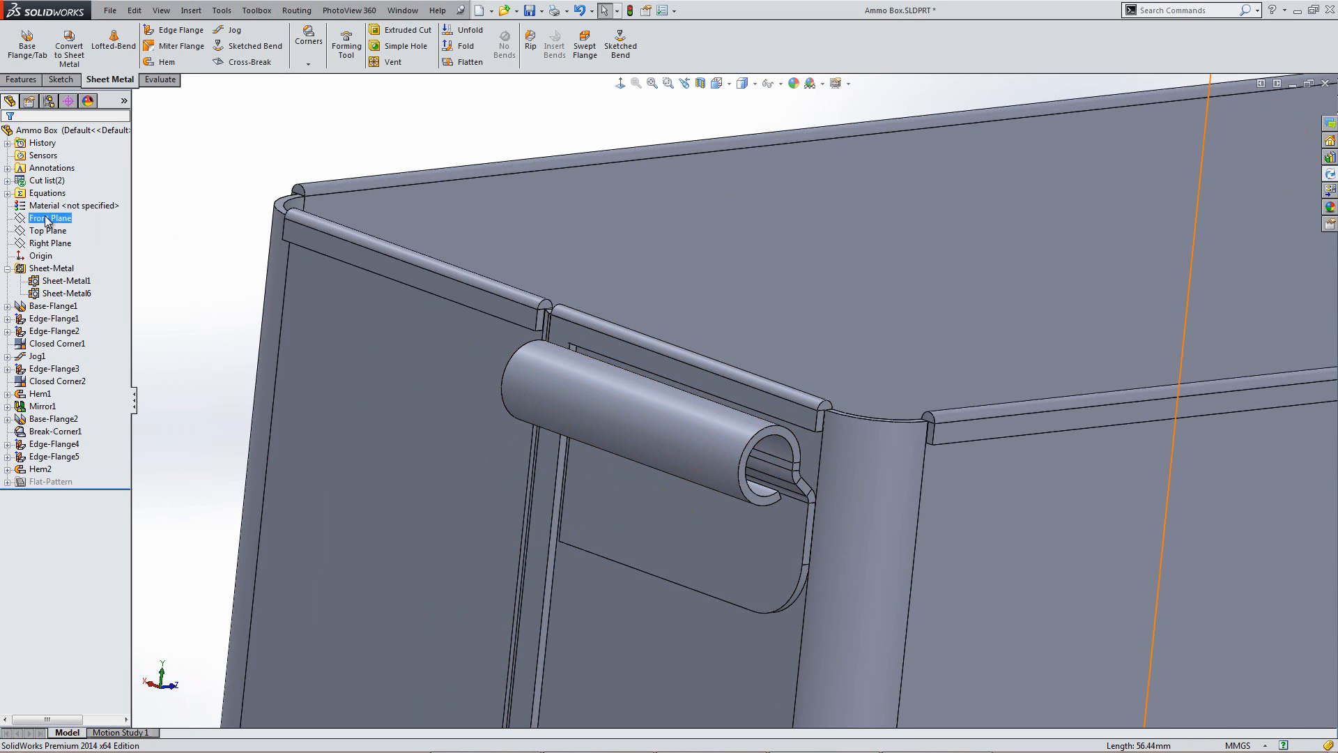
Step: Sketch on the Right Plane and convert the end faces of the hinge's rolled hem, flanges and bends into sketch entities
{"action": "right_click", "coordinate": [48, 243]}
{"action": "left_click", "coordinate": [61, 222]}
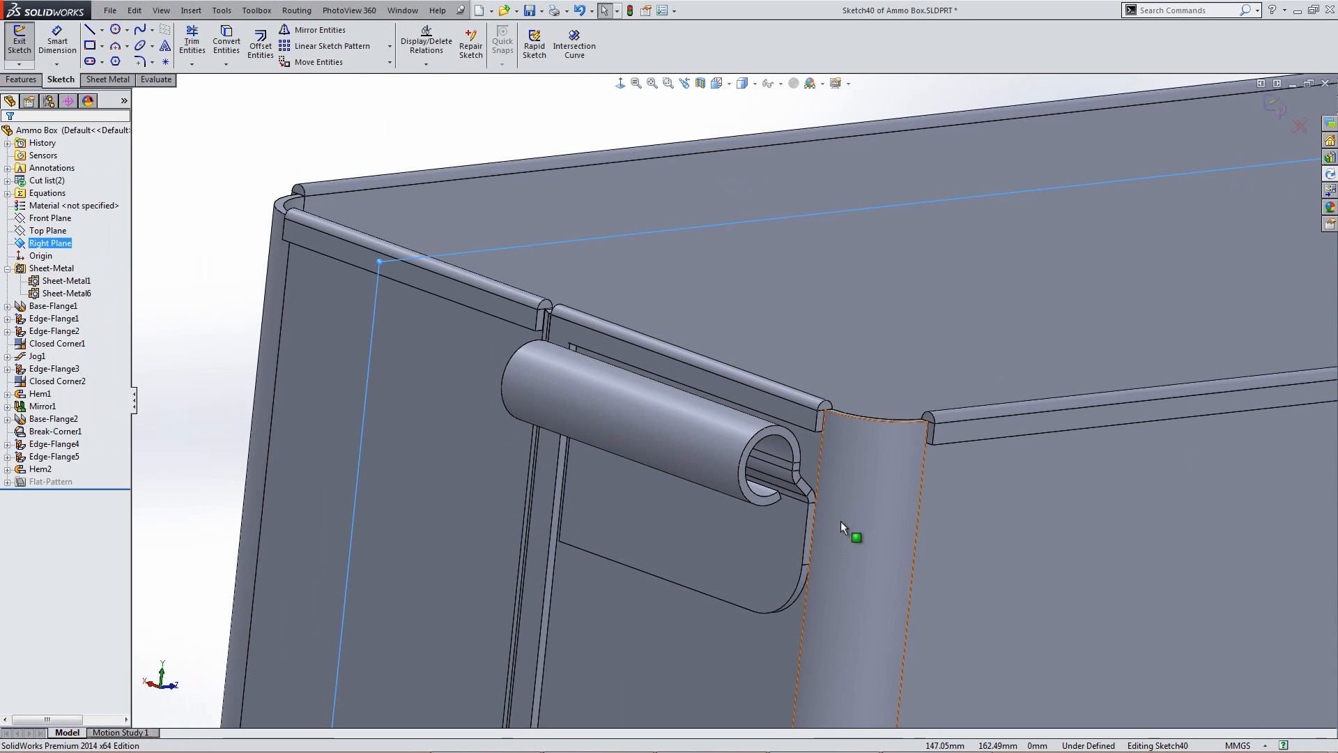
{"action": "scroll", "coordinate": [510, 378], "scroll_direction": "down", "scroll_amount": 4}
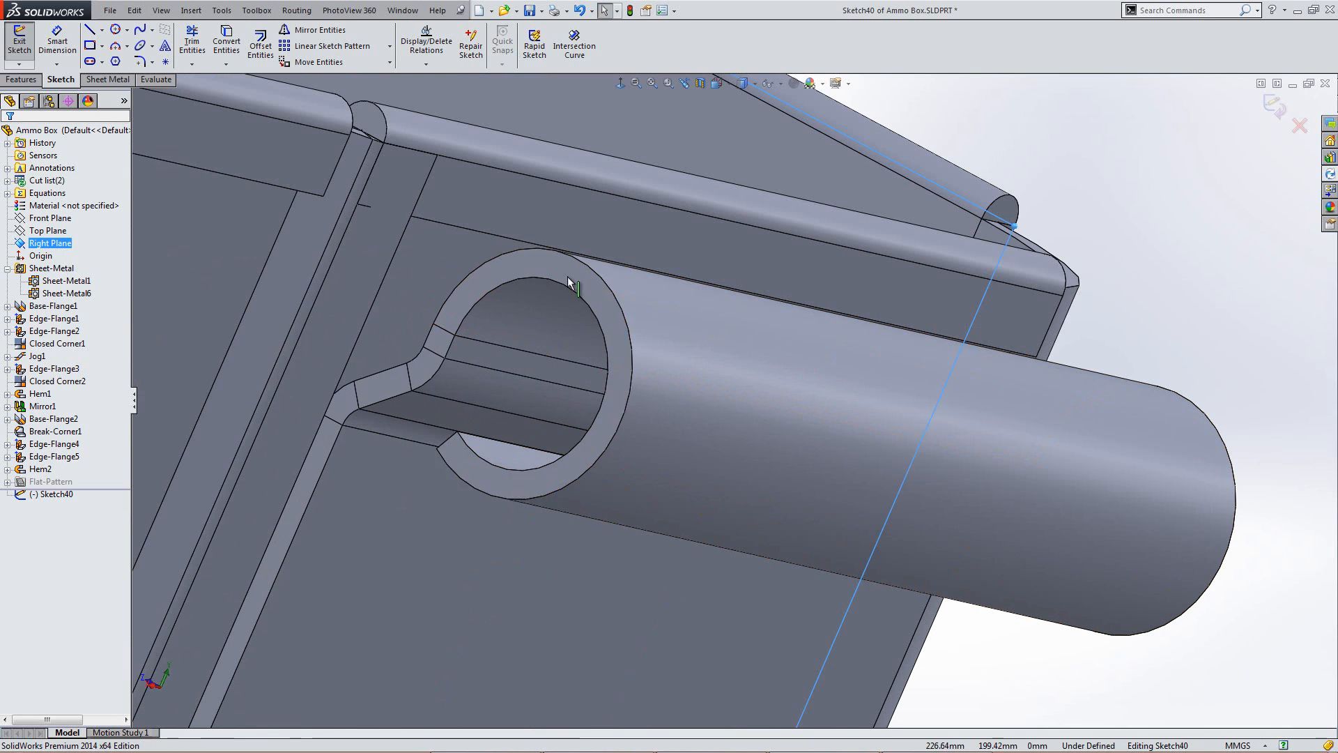
{"action": "left_click", "coordinate": [574, 266]}
{"action": "left_click", "coordinate": [427, 361], "text": "ctrl"}
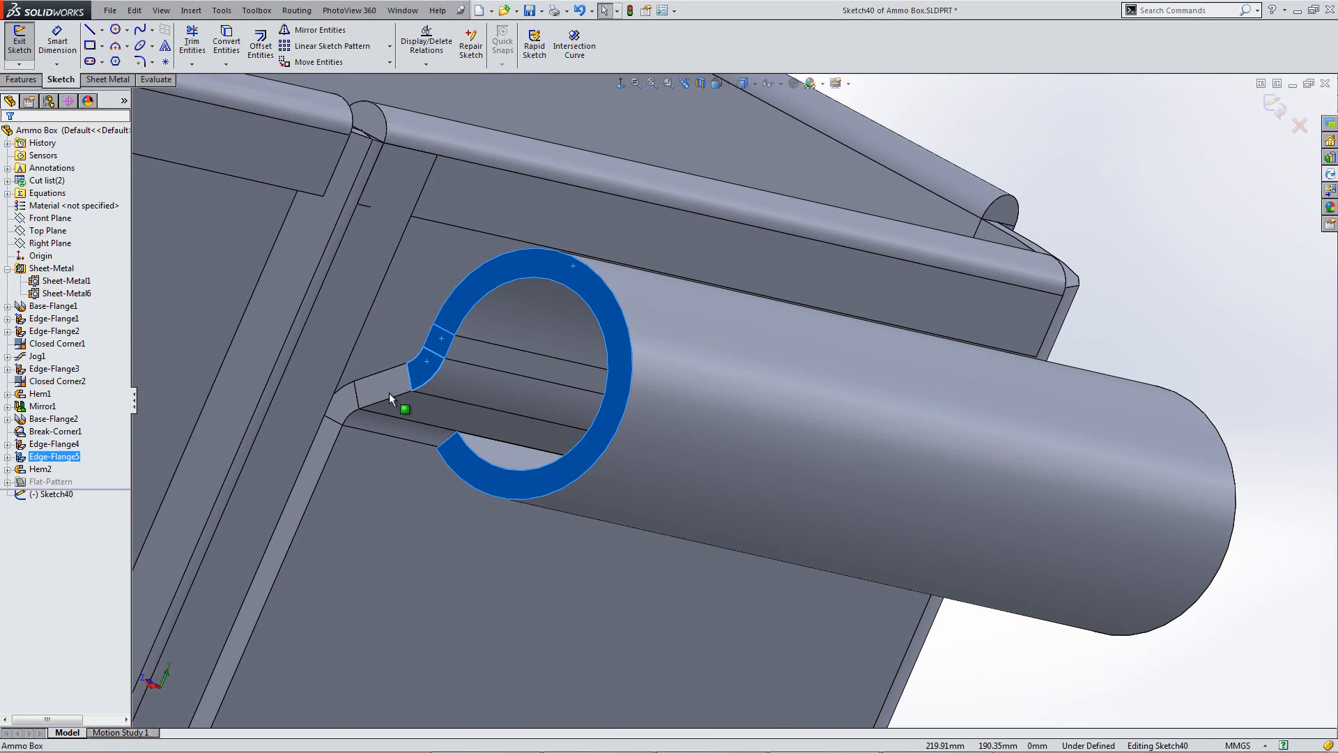
{"action": "left_click", "coordinate": [385, 388], "text": "ctrl"}
{"action": "left_click", "coordinate": [347, 400], "text": "ctrl"}
{"action": "left_click", "coordinate": [227, 41]}
{"action": "scroll", "coordinate": [731, 380], "scroll_direction": "up", "scroll_amount": 4}
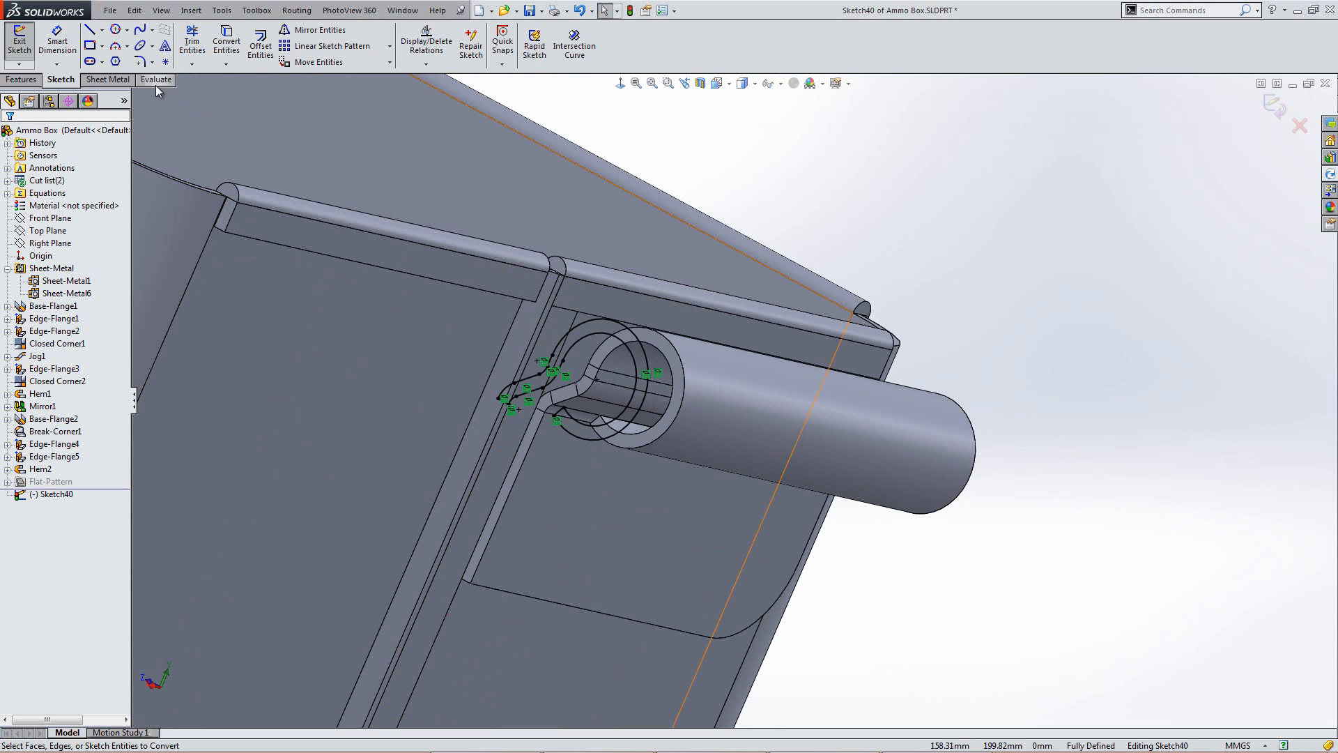
Step: Start an extruded cut from the converted profile, offset from the sketch plane by "Hinge"*1.5 and reversed towards the hinge barrel
{"action": "left_click", "coordinate": [37, 82]}
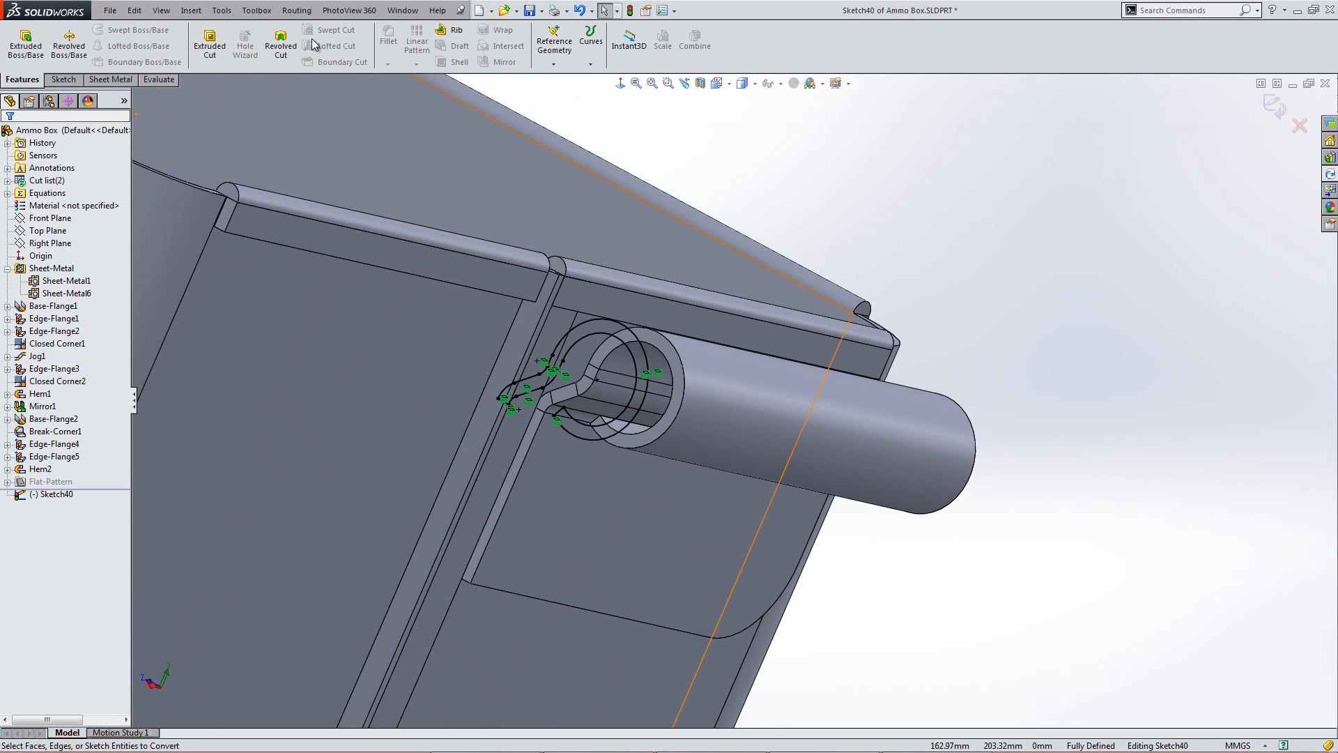
{"action": "left_click", "coordinate": [211, 49]}
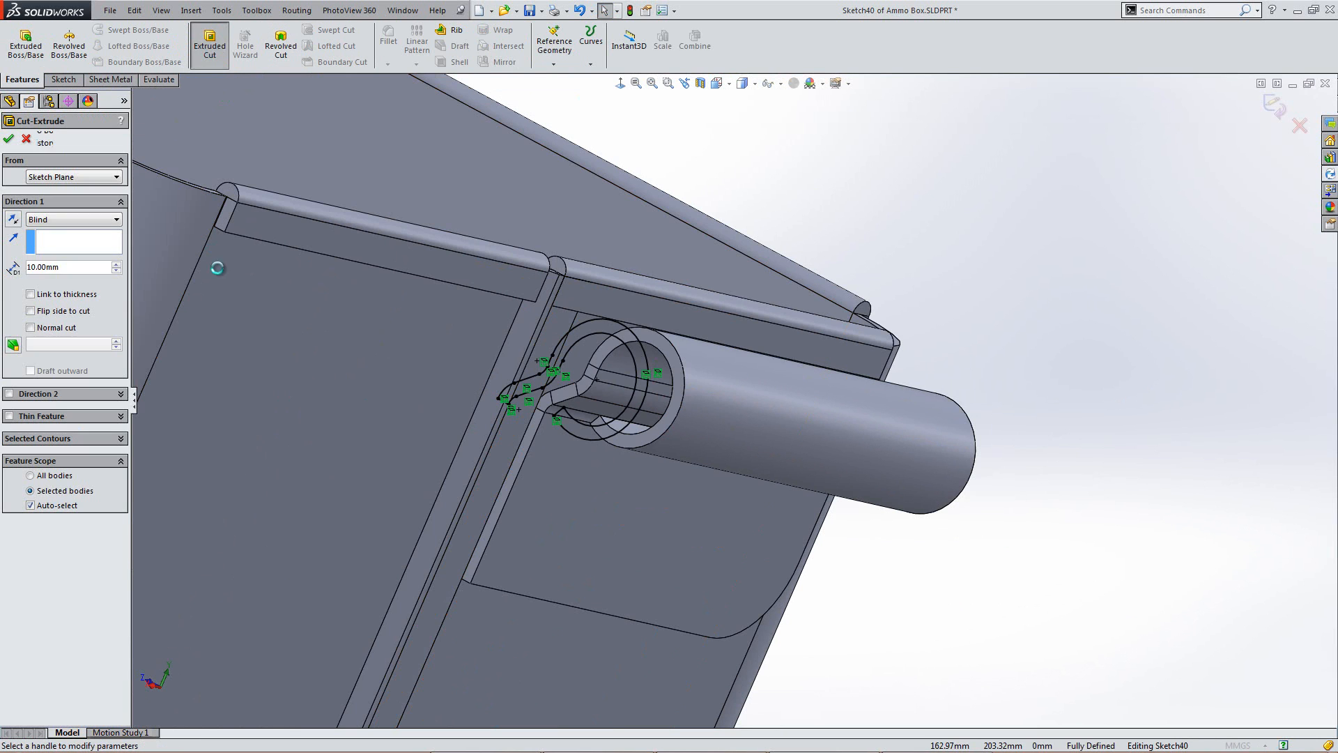
{"action": "left_click", "coordinate": [73, 176]}
{"action": "left_click", "coordinate": [56, 222]}
{"action": "middle_click_drag", "start_coordinate": [749, 430], "coordinate": [631, 398]}
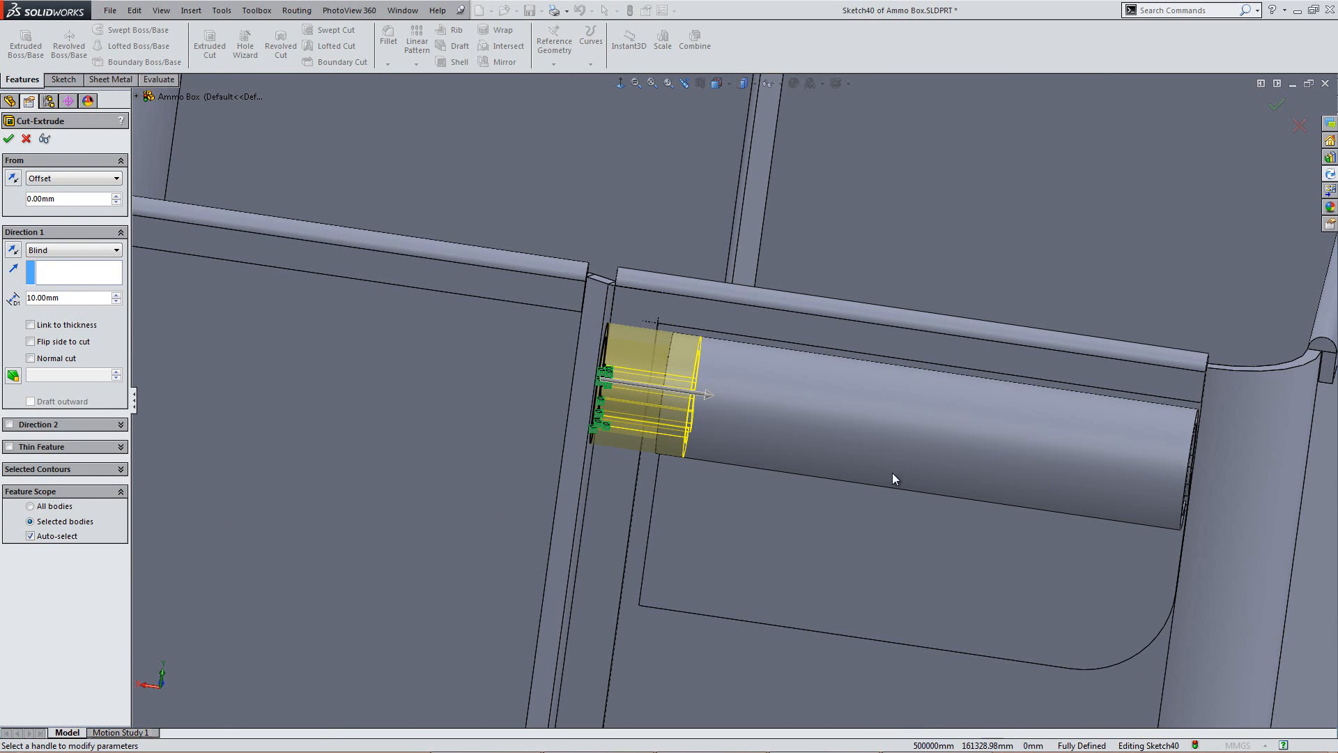
{"action": "type", "text": "="}
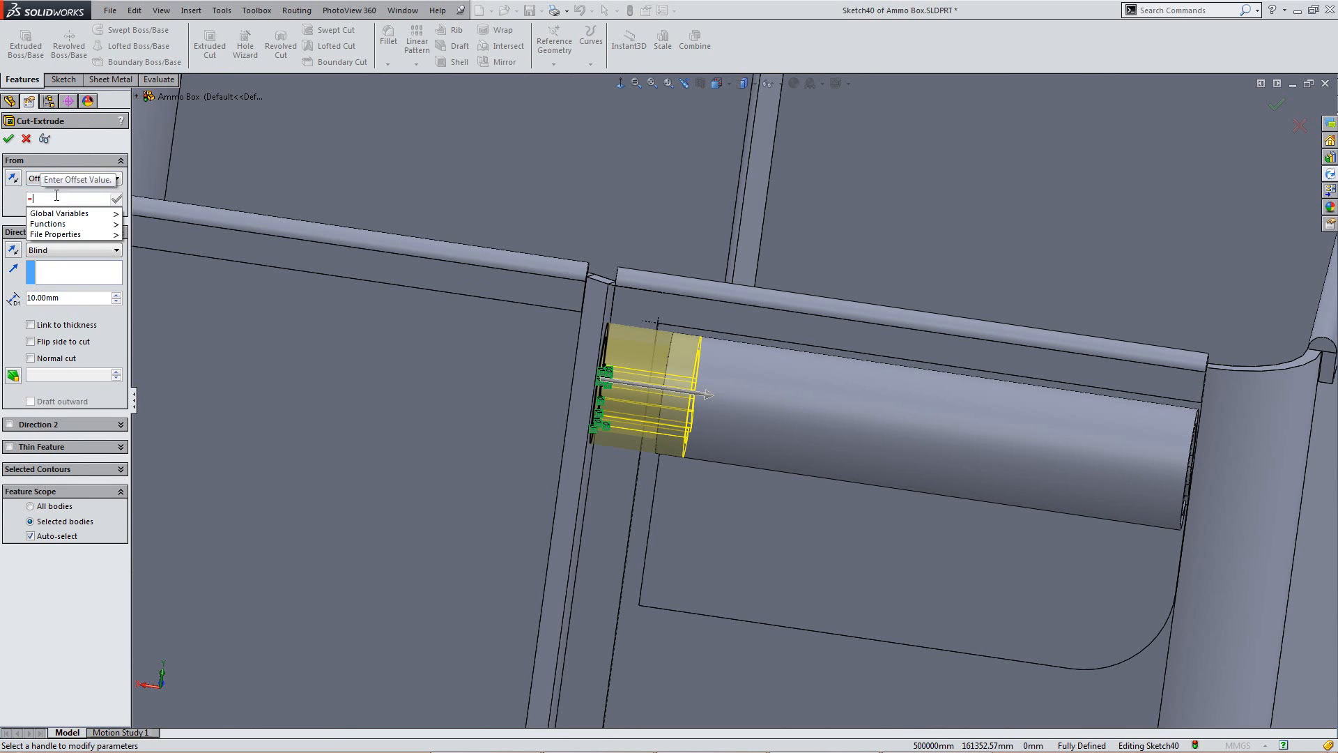
{"action": "mouse_move", "coordinate": [123, 216]}
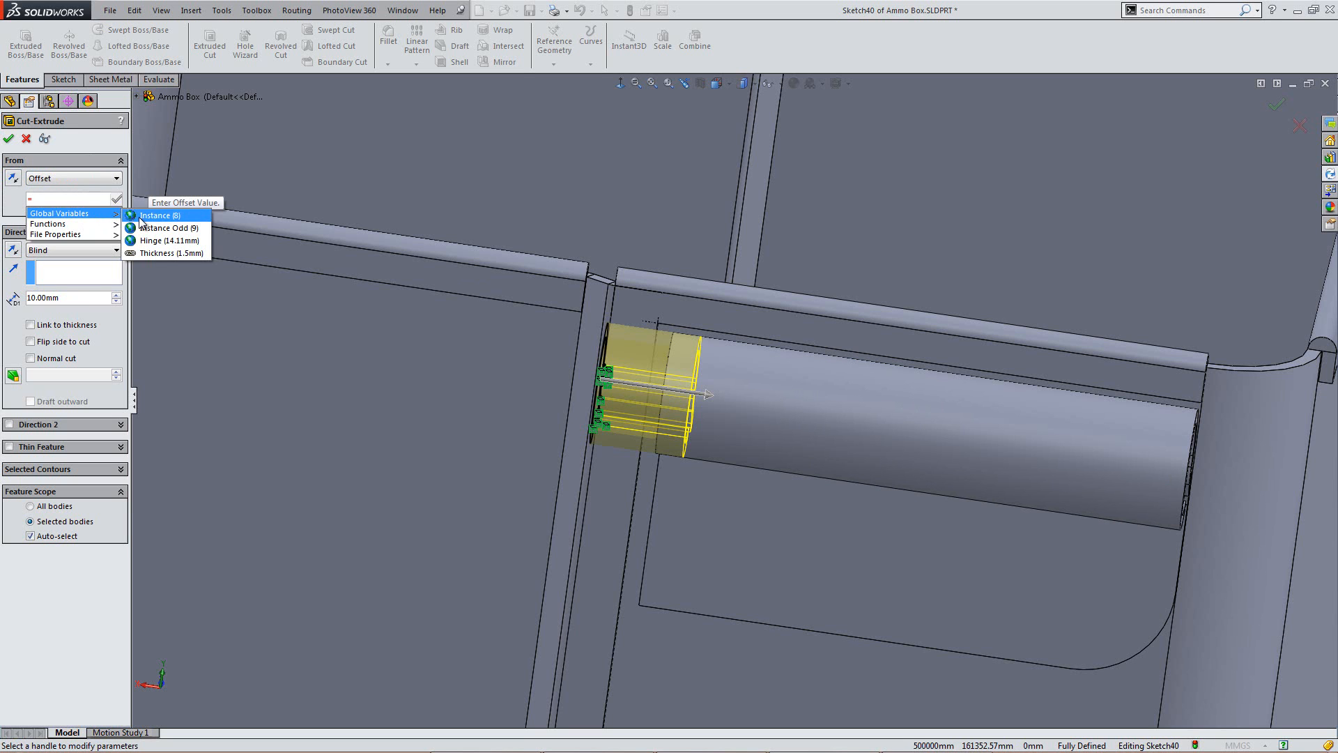
{"action": "left_click", "coordinate": [174, 241]}
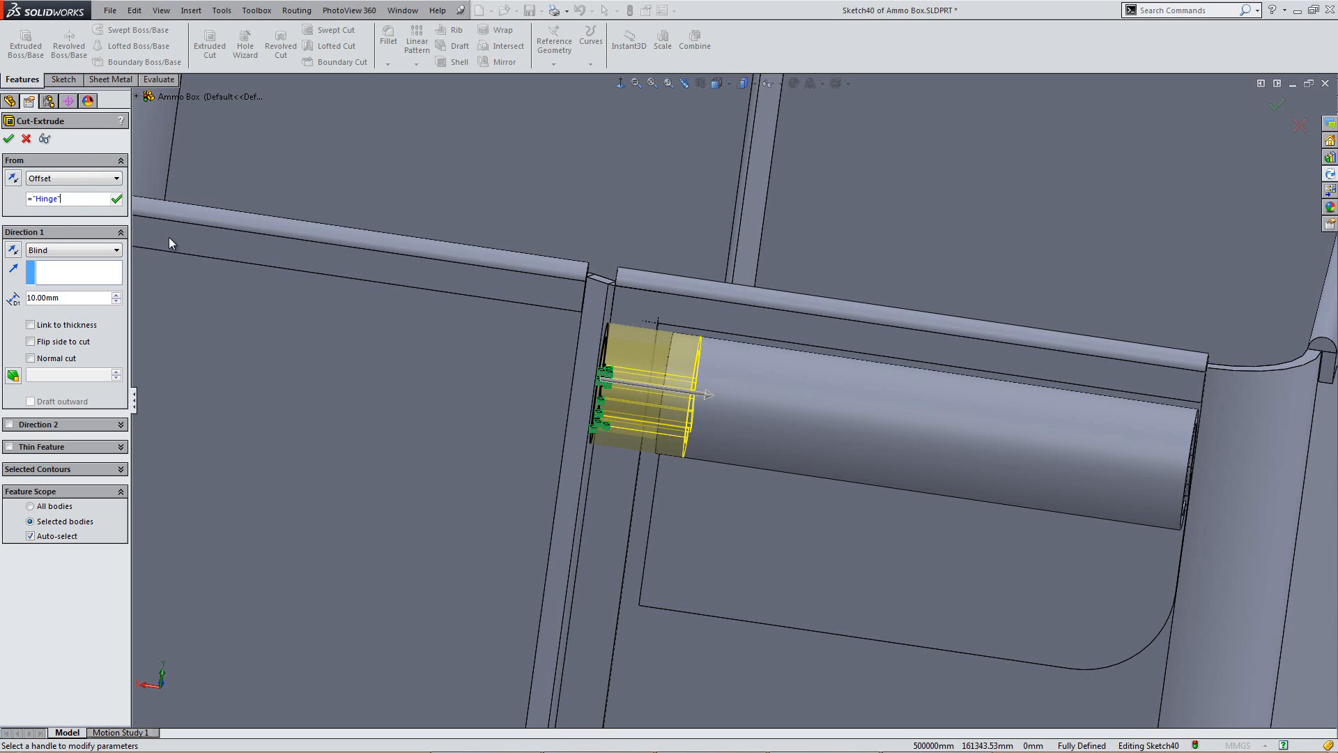
{"action": "type", "text": "*1.5"}
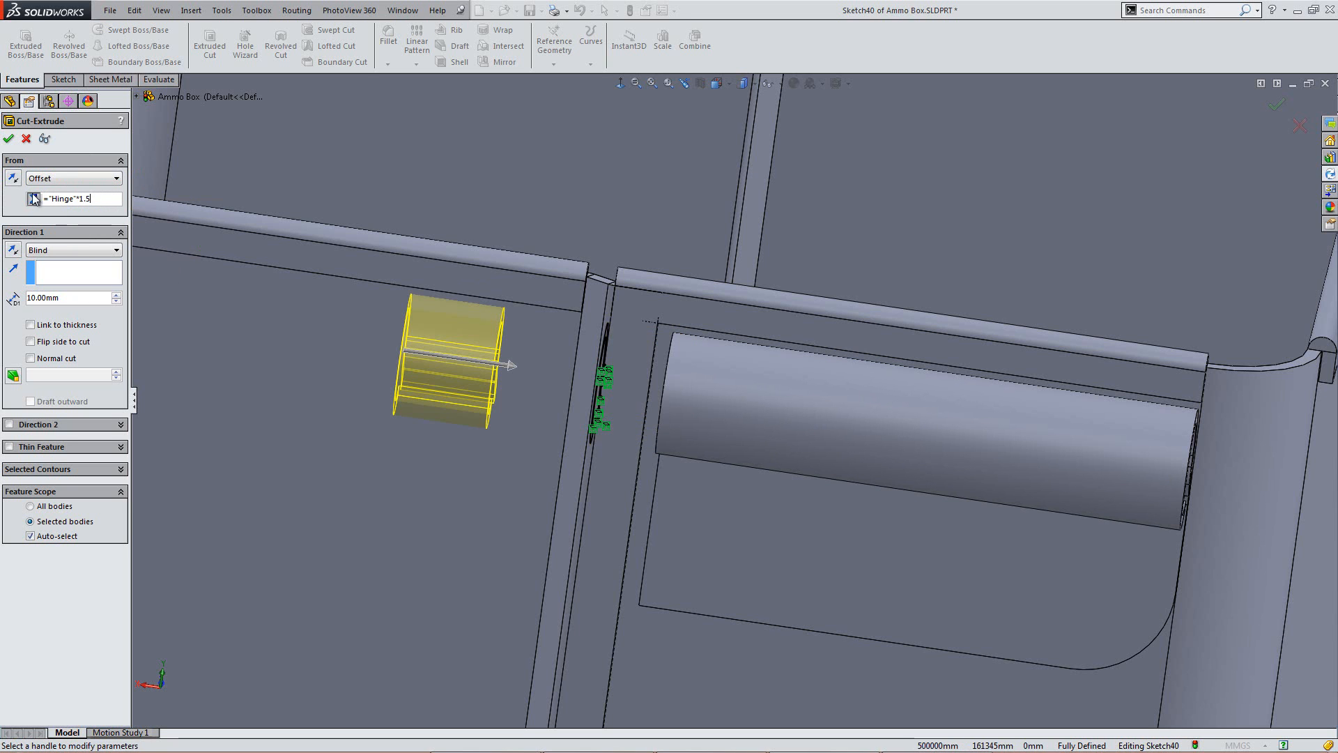
{"action": "left_click", "coordinate": [13, 178]}
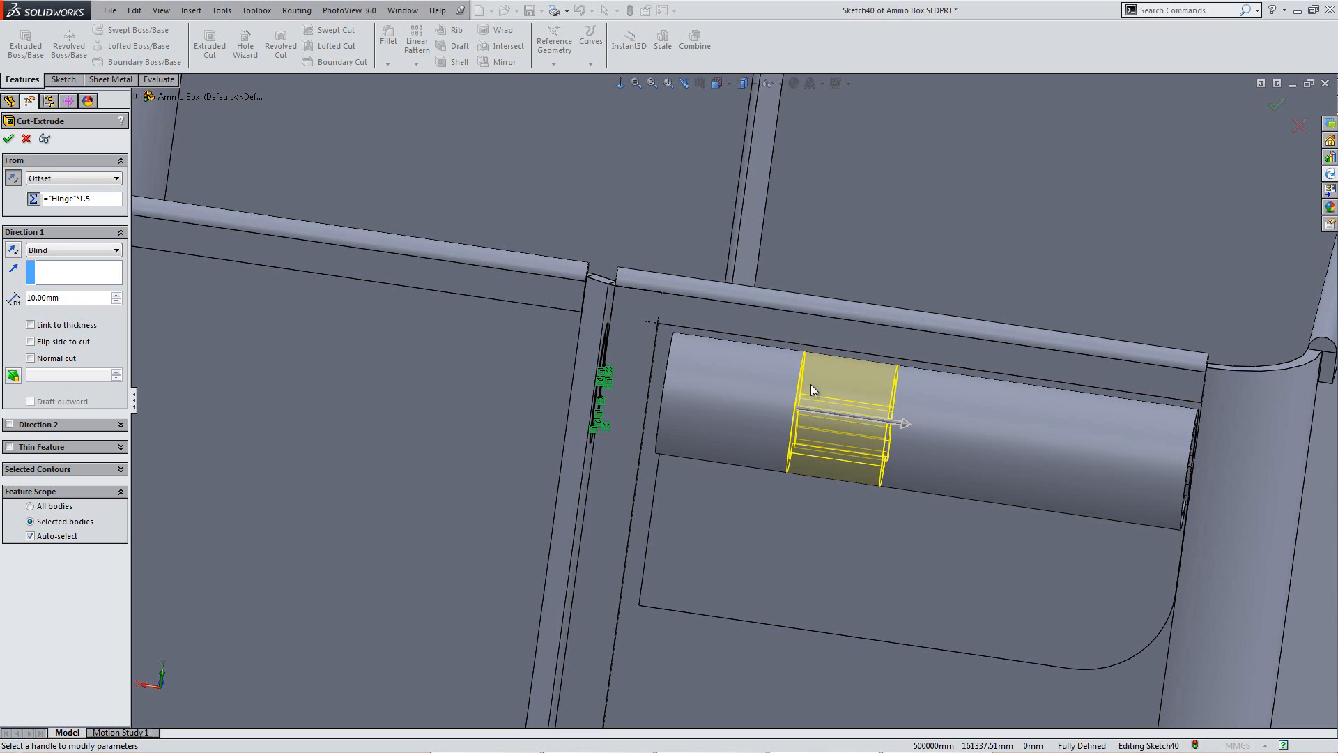
Step: Set the hinge cut's depth to "Hinge", limit its feature scope to the hinge body and finish the cut
{"action": "double_click", "coordinate": [65, 298]}
{"action": "type", "text": "="}
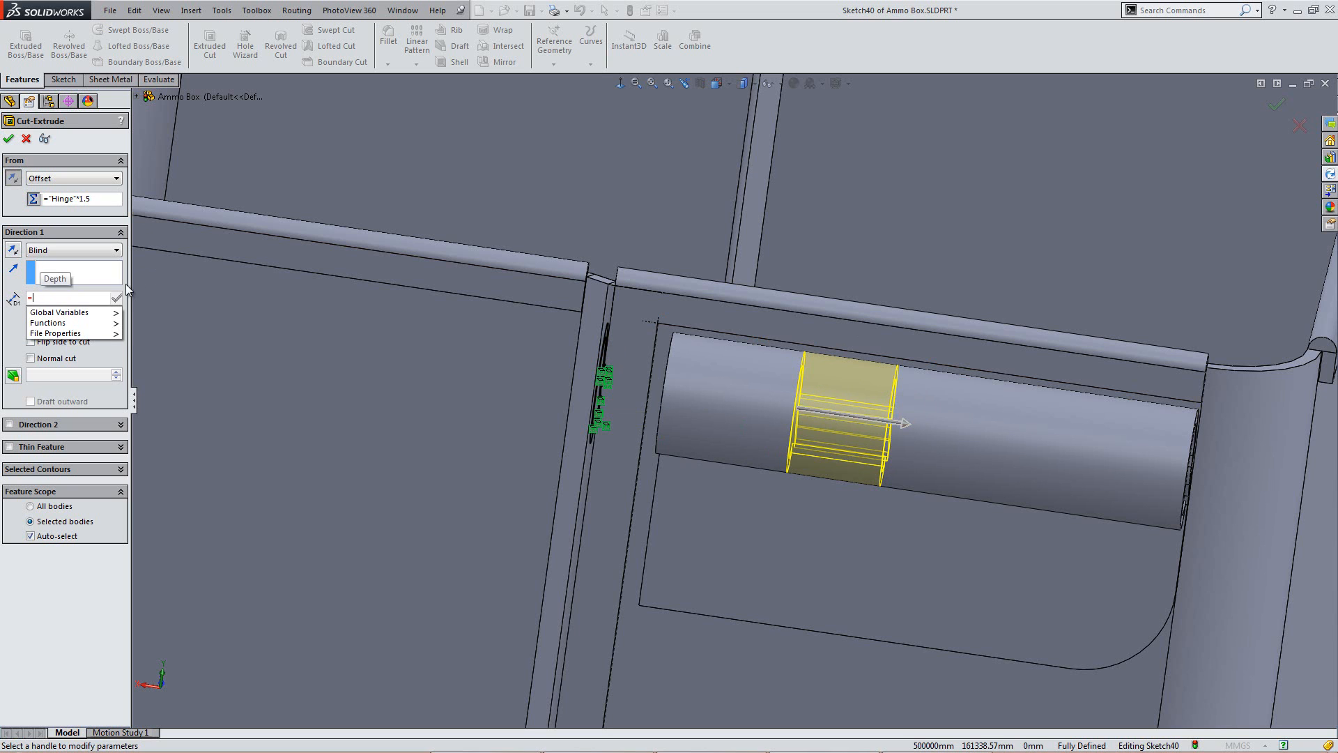
{"action": "mouse_move", "coordinate": [105, 313]}
{"action": "left_click", "coordinate": [153, 324]}
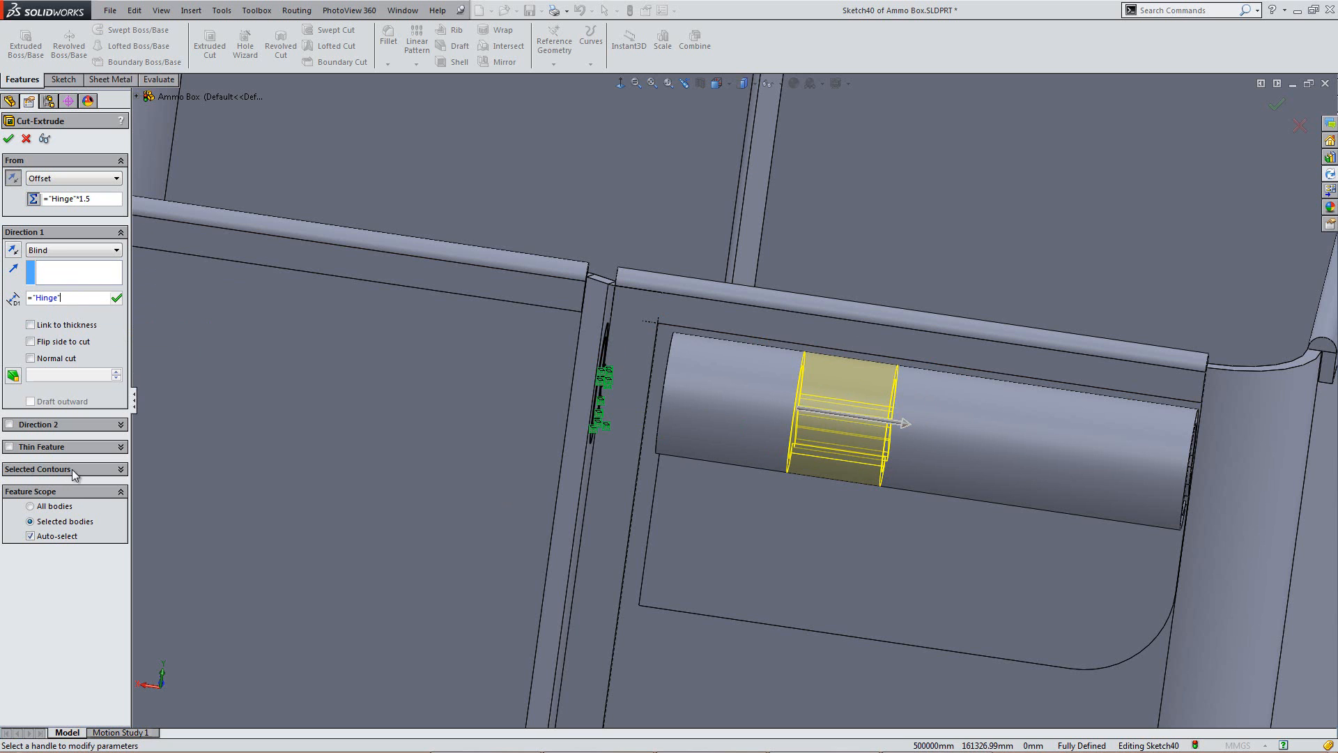
{"action": "left_click", "coordinate": [30, 535]}
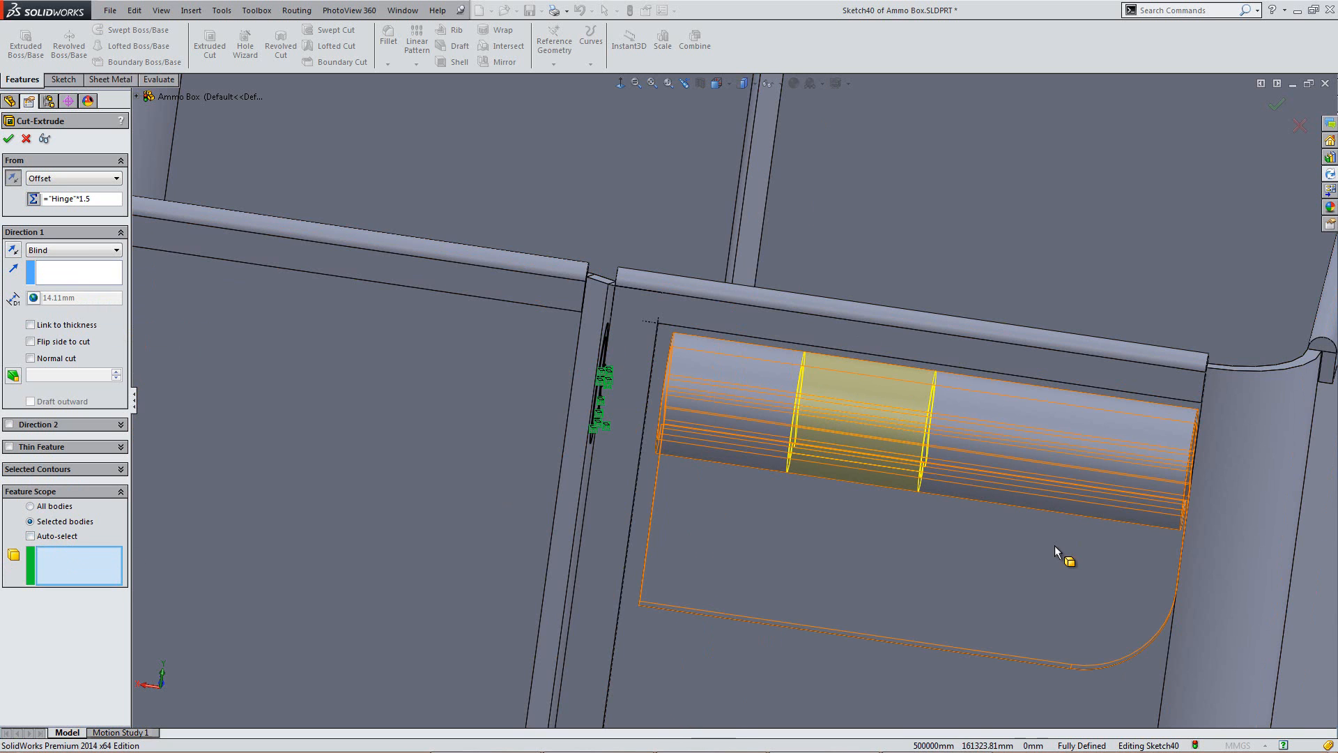
{"action": "left_click", "coordinate": [895, 658]}
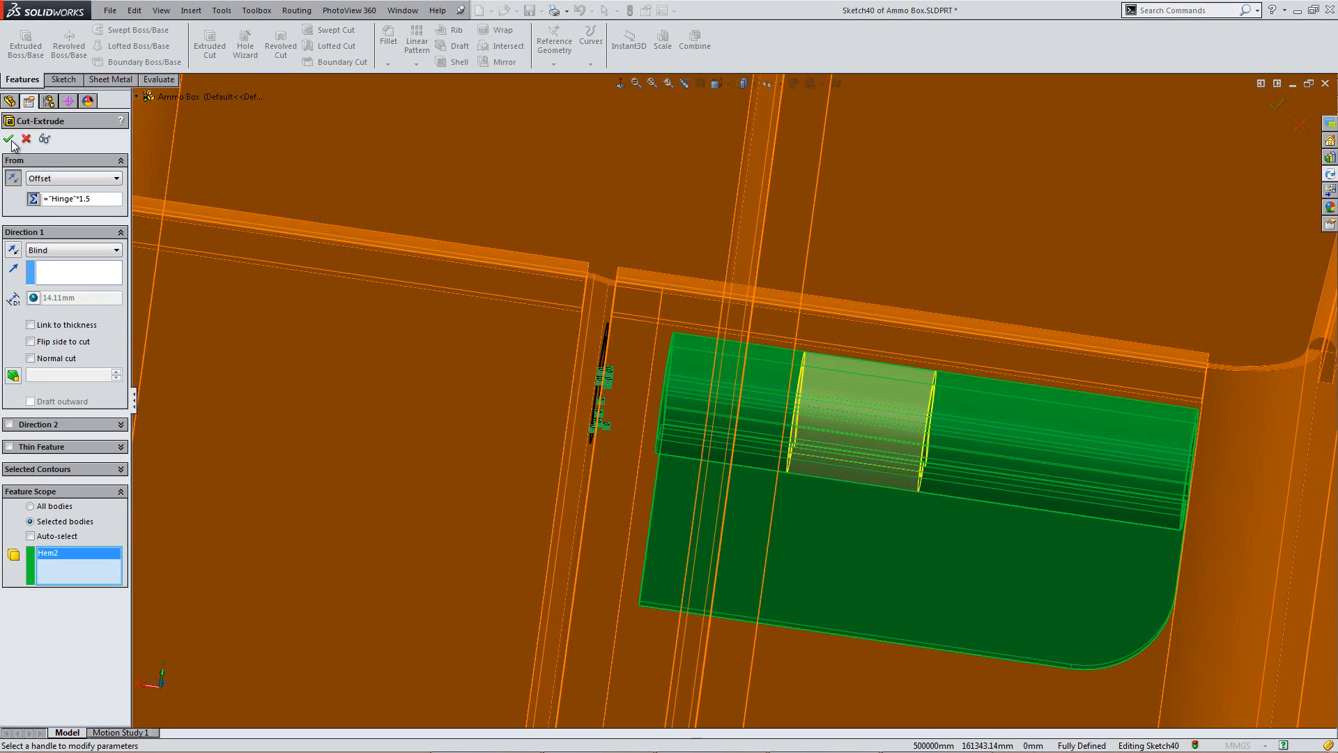
{"action": "key", "text": "Return"}
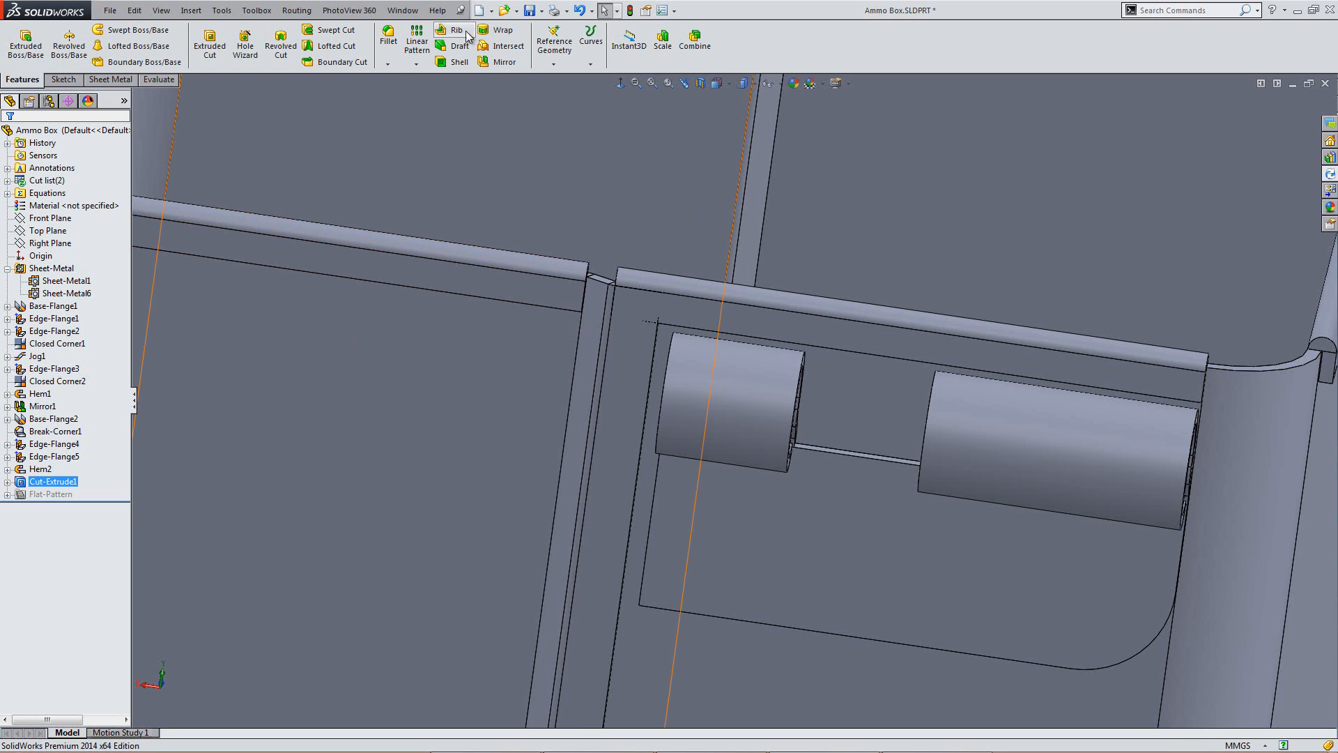
Step: Start a linear pattern of the knuckle cut along the wall's upper horizontal edge, reversed towards the uncut barrel, with spacing "Hinge"*2
{"action": "left_click", "coordinate": [408, 46]}
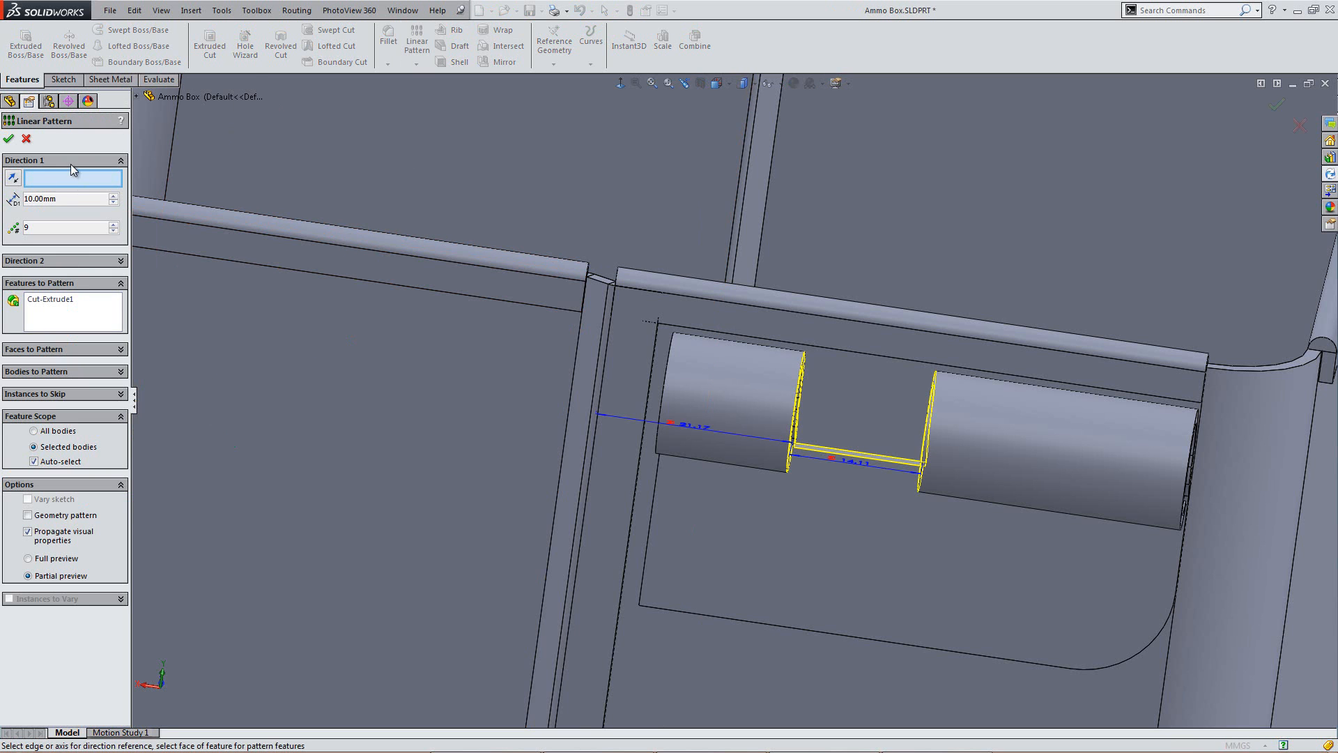
{"action": "middle_click_drag", "start_coordinate": [956, 469], "coordinate": [948, 354]}
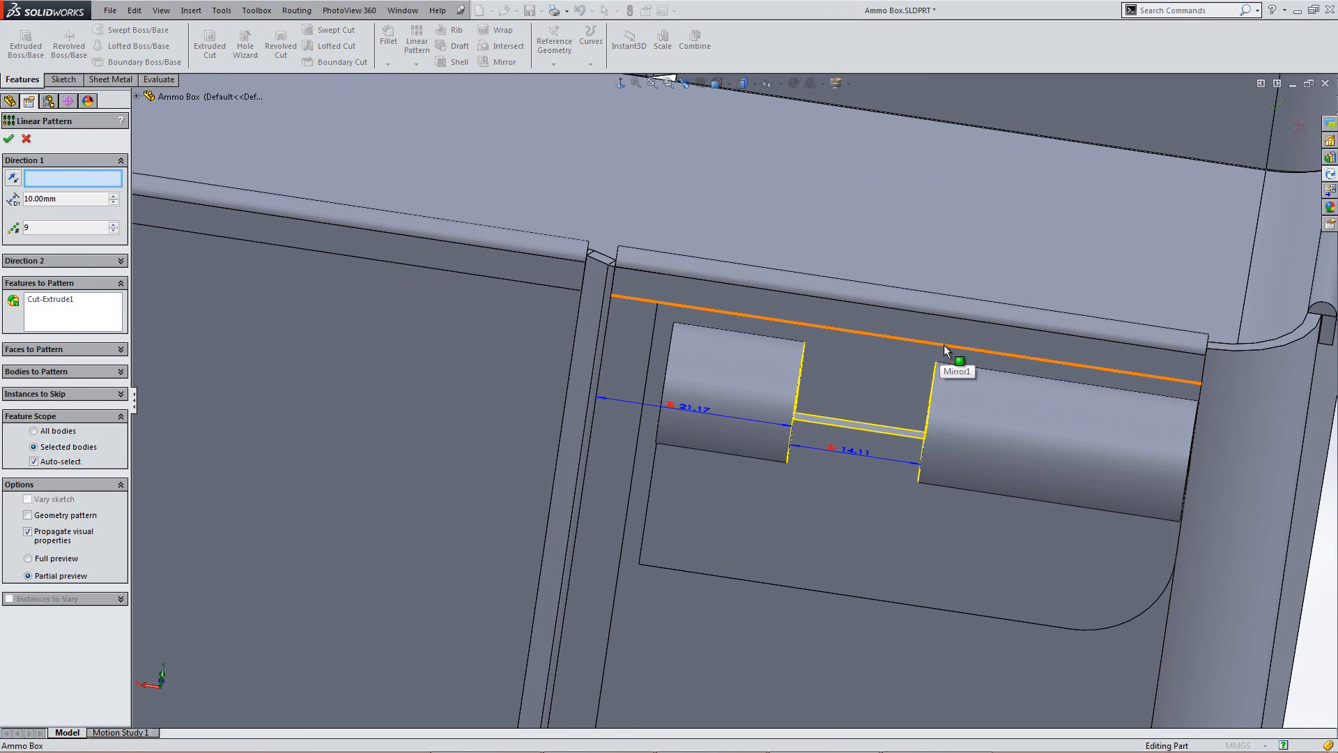
{"action": "left_click", "coordinate": [944, 346]}
{"action": "left_click", "coordinate": [13, 177]}
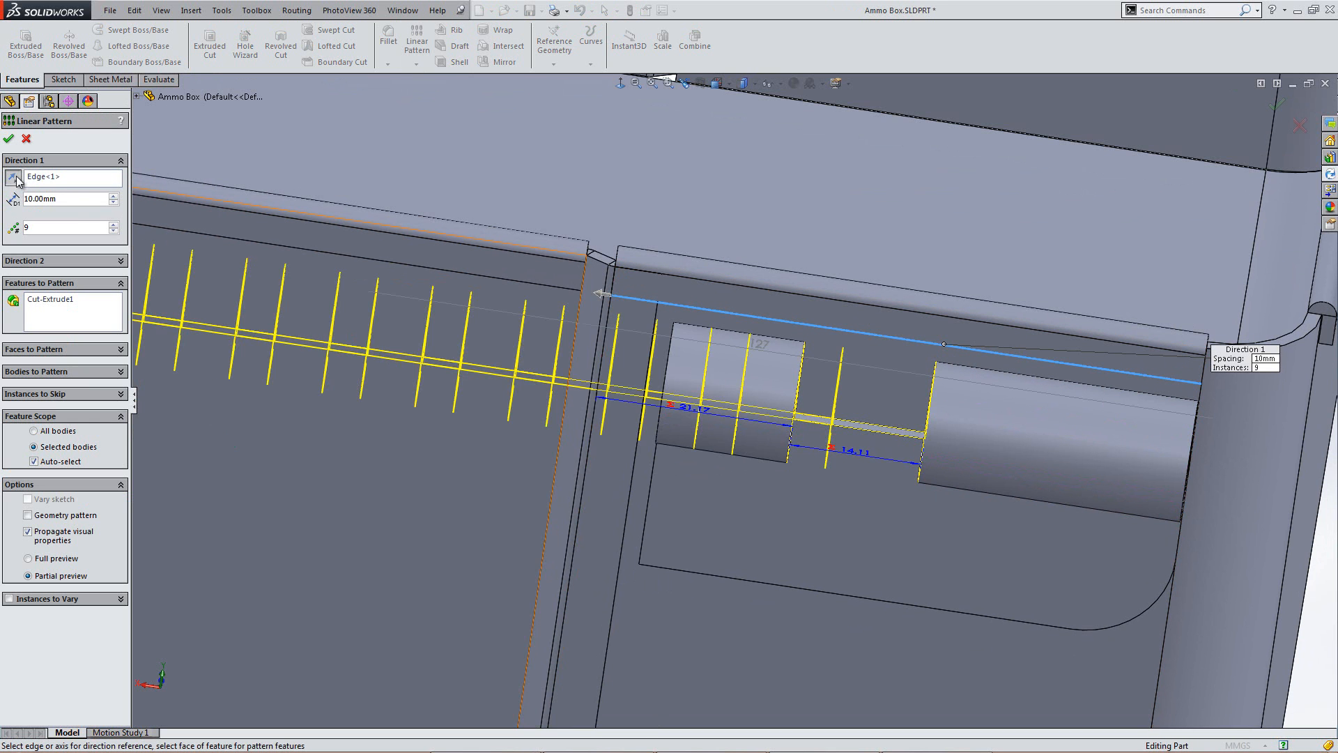
{"action": "scroll", "coordinate": [794, 411], "scroll_direction": "up", "scroll_amount": 5}
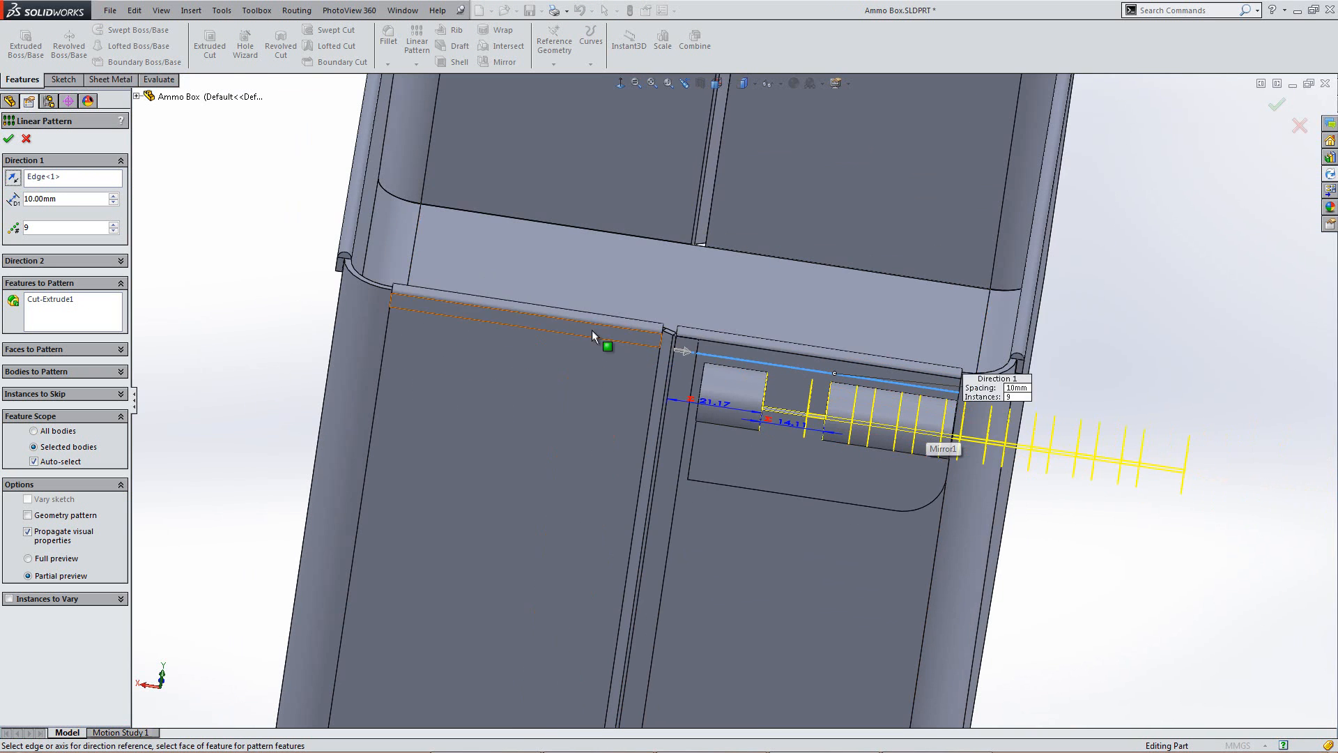
{"action": "middle_click_drag", "start_coordinate": [788, 457], "coordinate": [777, 485]}
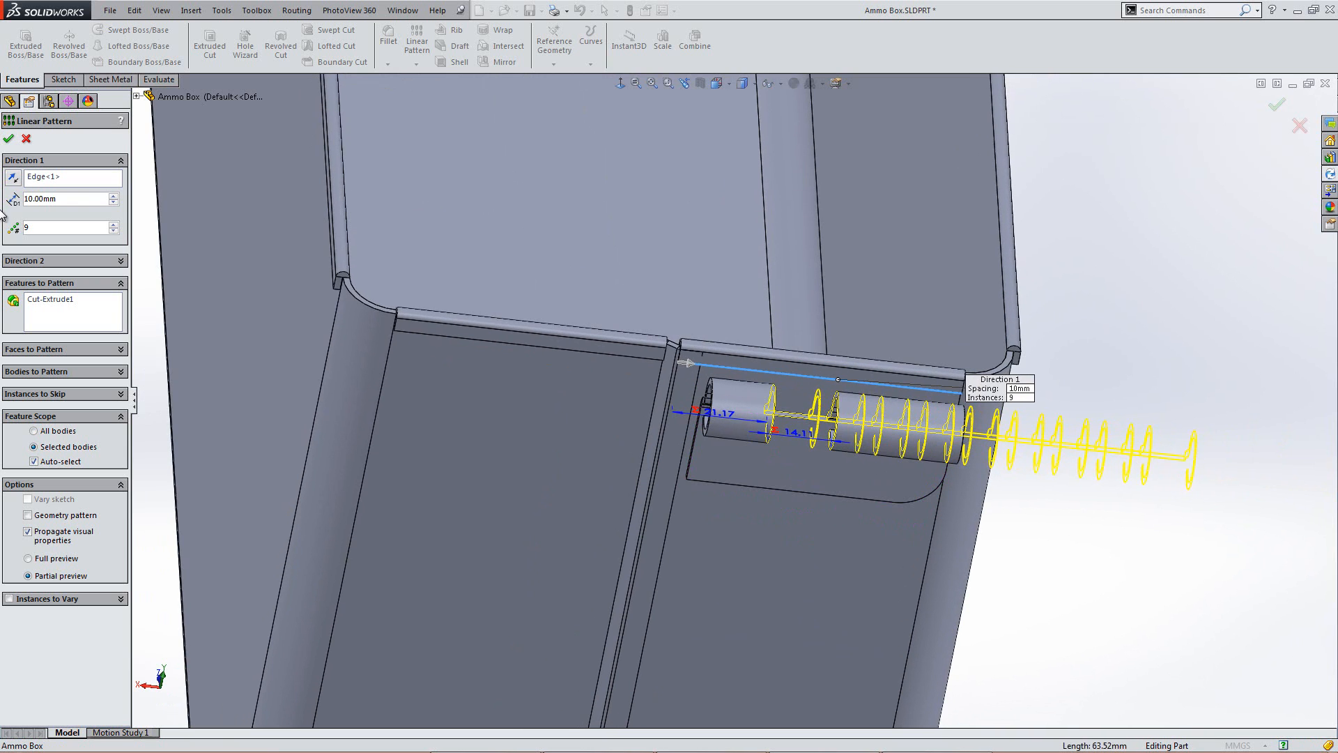
{"action": "double_click", "coordinate": [50, 198]}
{"action": "type", "text": "="}
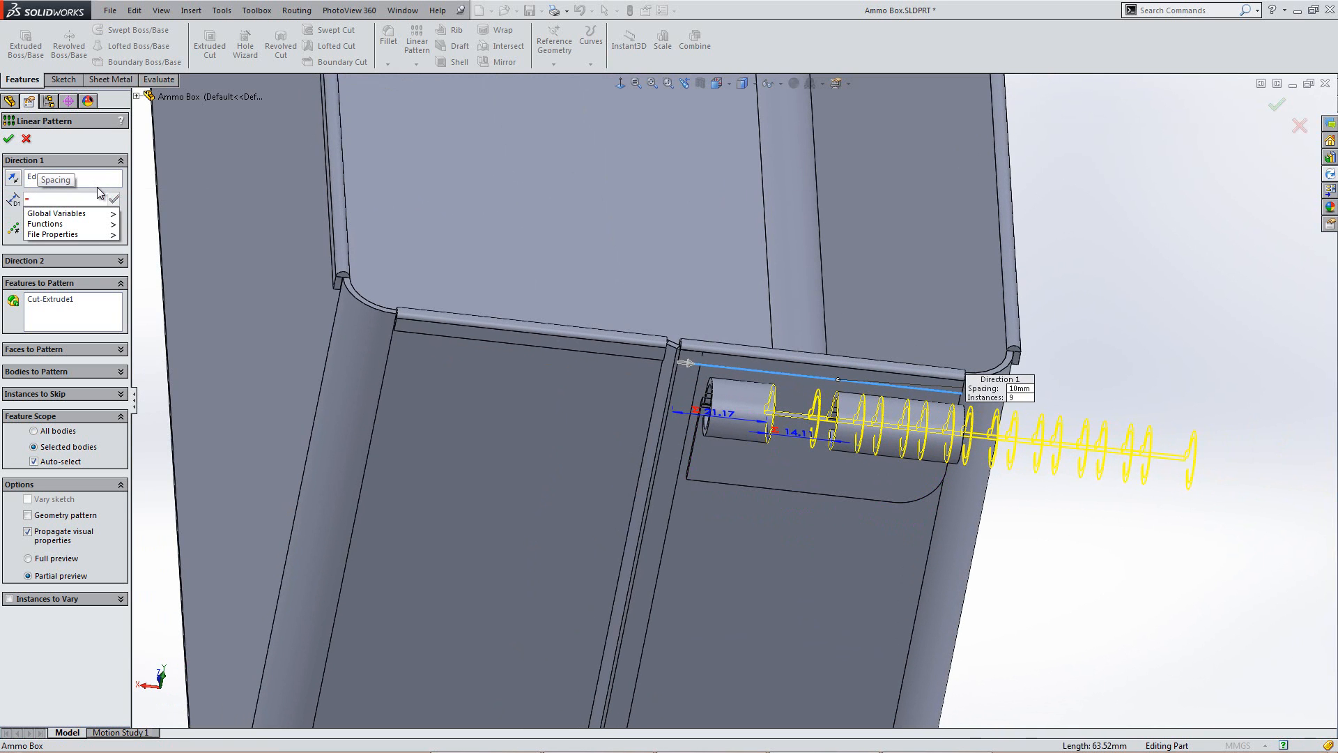
{"action": "mouse_move", "coordinate": [77, 213]}
{"action": "left_click", "coordinate": [155, 237]}
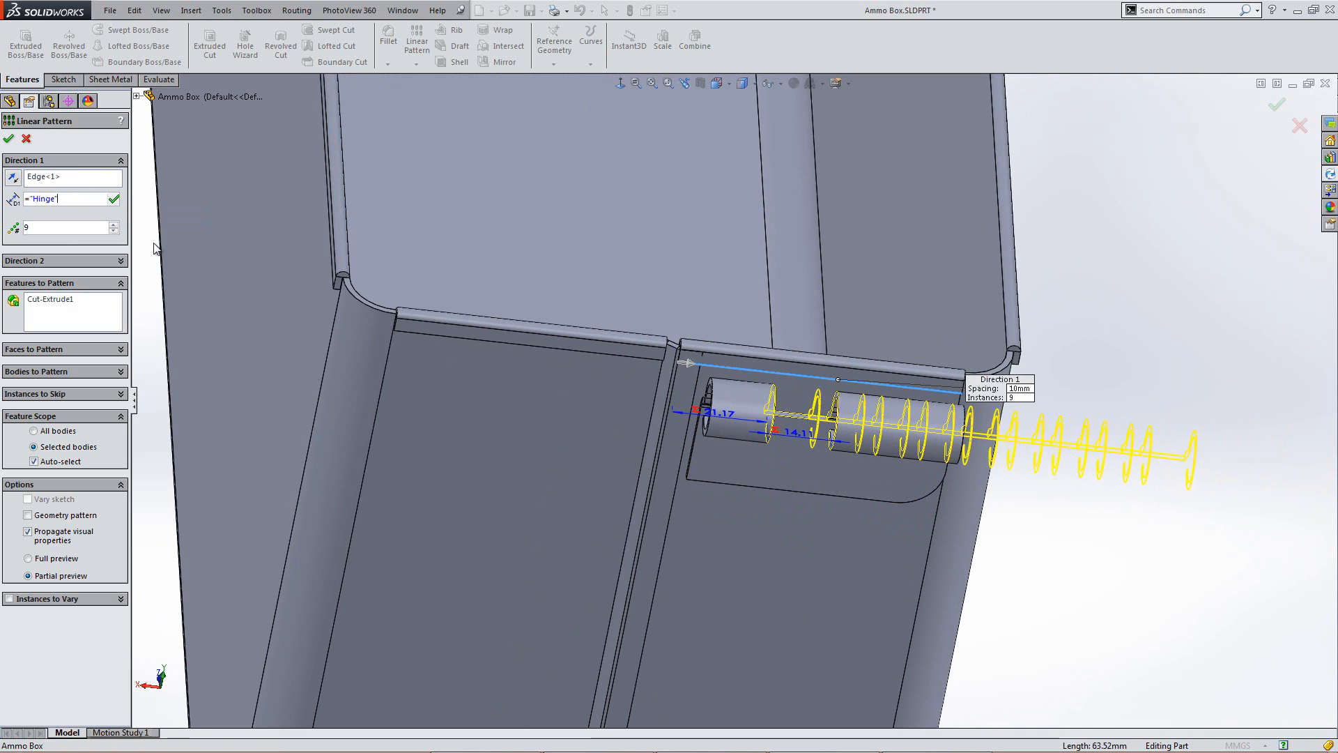
{"action": "type", "text": "*2"}
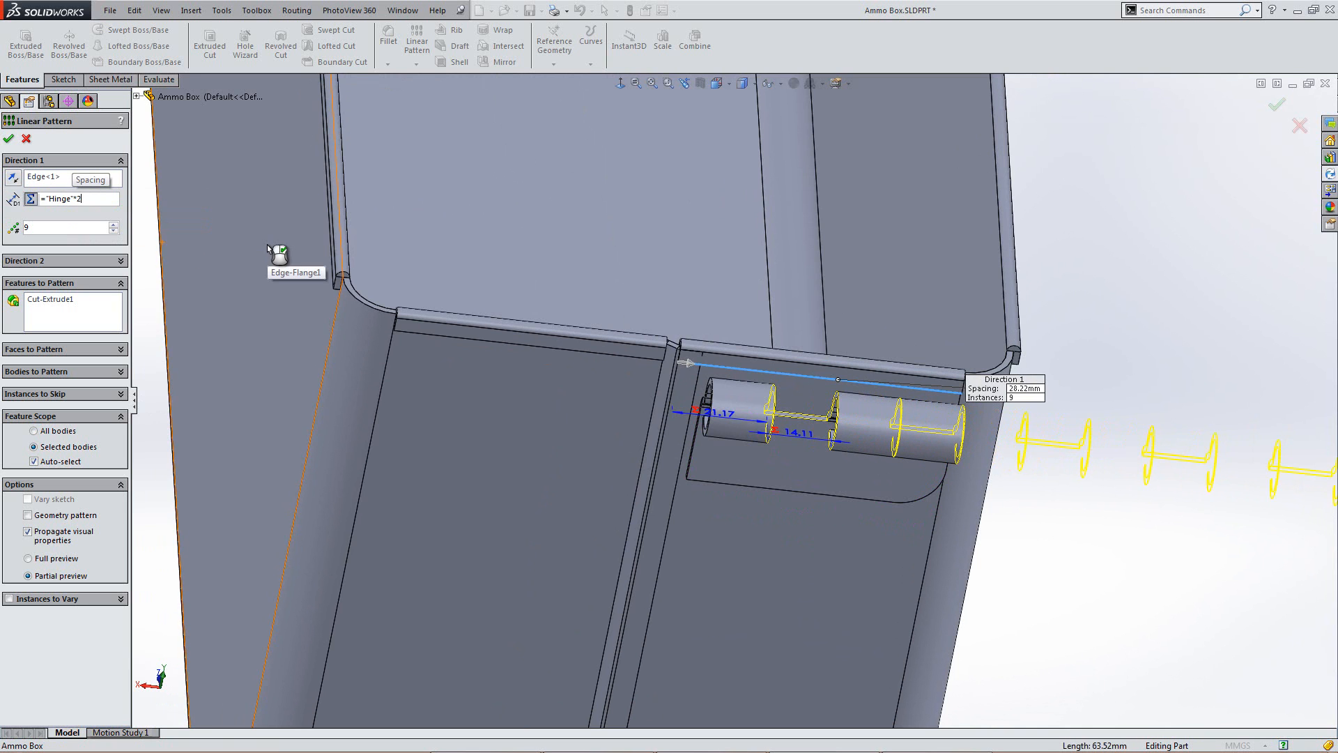
Step: Set the pattern's number of instances to "Instance Odd", restrict its feature scope to the hinge body and create it
{"action": "key", "text": "Tab"}
{"action": "type", "text": "="}
{"action": "mouse_move", "coordinate": [76, 246]}
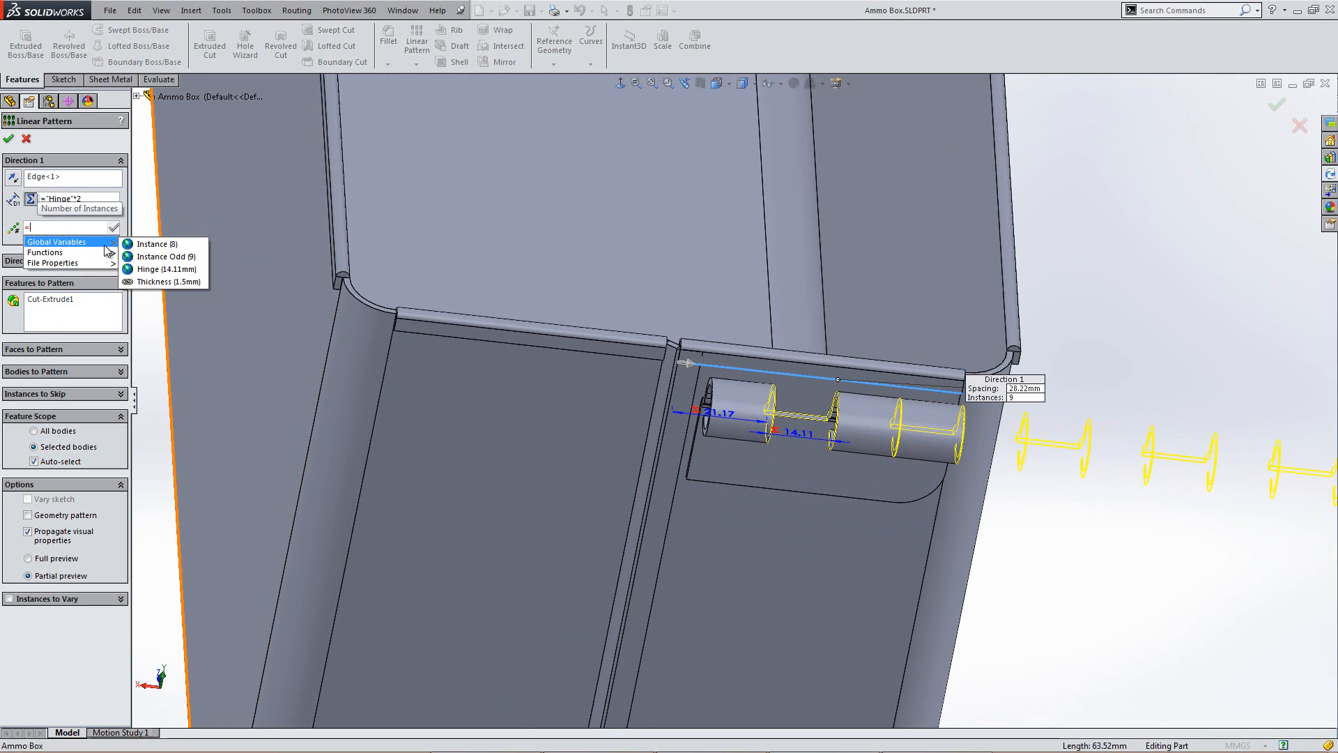
{"action": "left_click", "coordinate": [175, 256]}
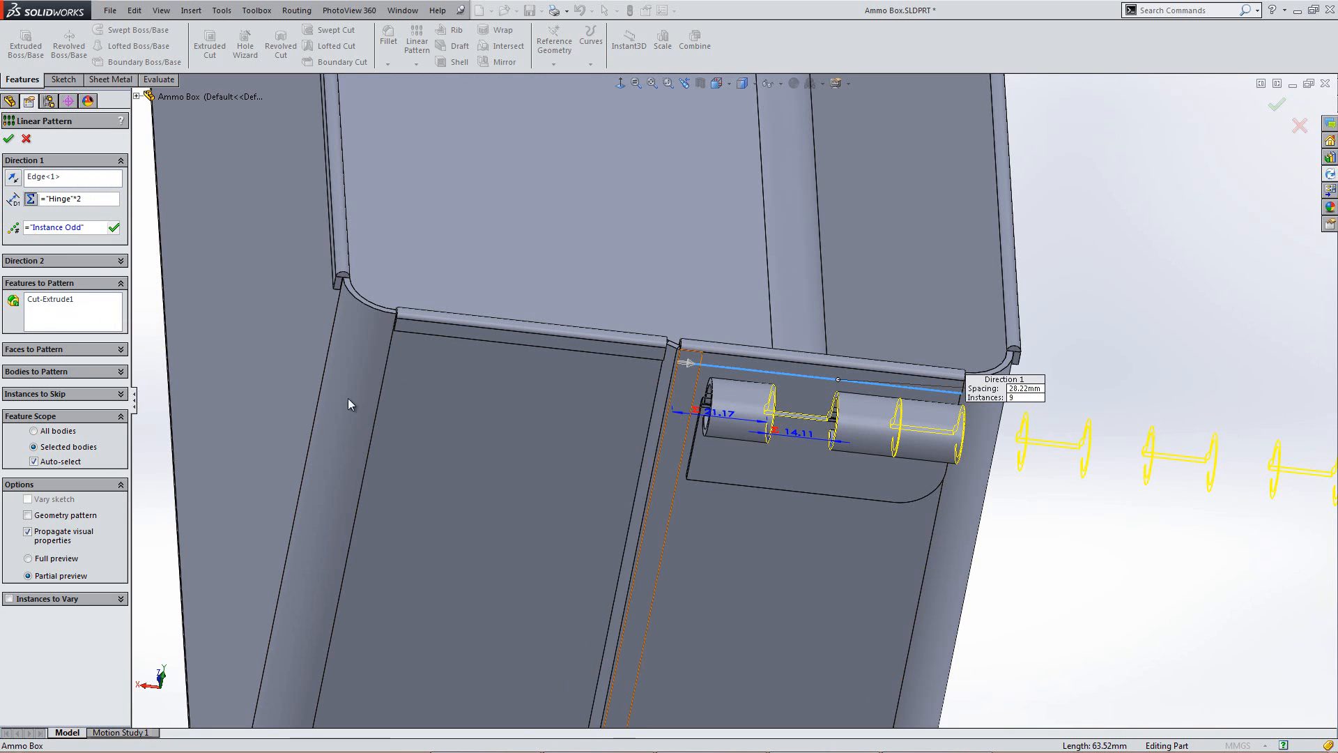
{"action": "left_click", "coordinate": [33, 461]}
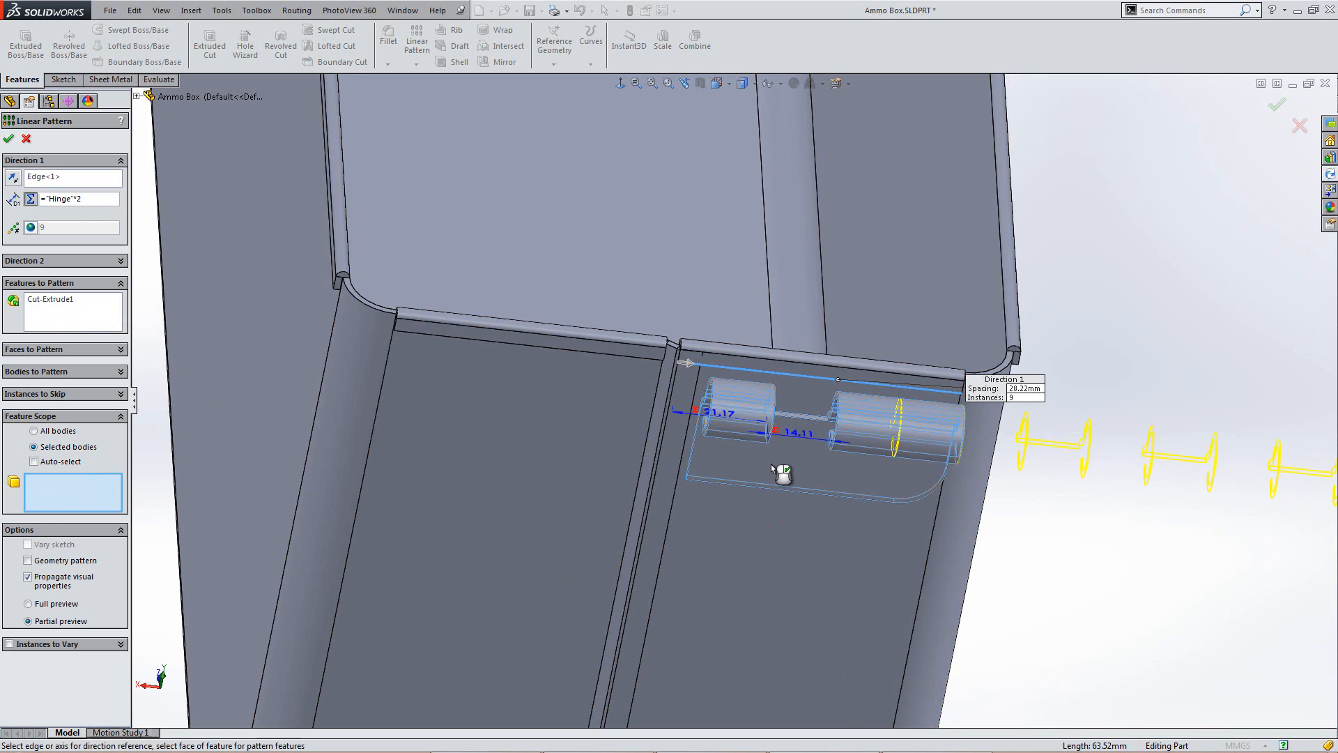
{"action": "left_click", "coordinate": [770, 463]}
{"action": "right_click", "coordinate": [633, 403]}
Step: Mirror the hinge body about the Right Plane onto the other half of the box's end wall
{"action": "middle_click_drag", "start_coordinate": [964, 492], "coordinate": [932, 446]}
{"action": "key", "text": "ctrl+7"}
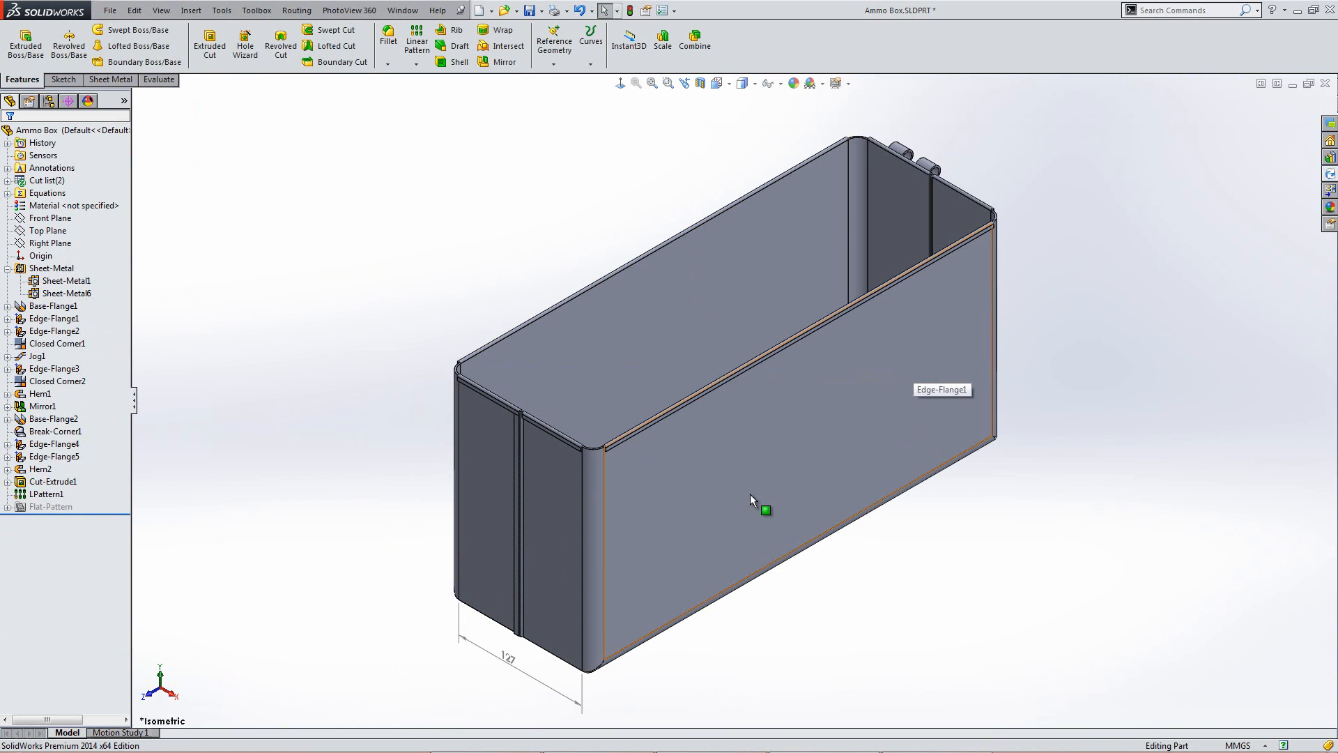
{"action": "left_click", "coordinate": [155, 693], "text": "shift"}
{"action": "left_click", "coordinate": [154, 694], "text": "shift"}
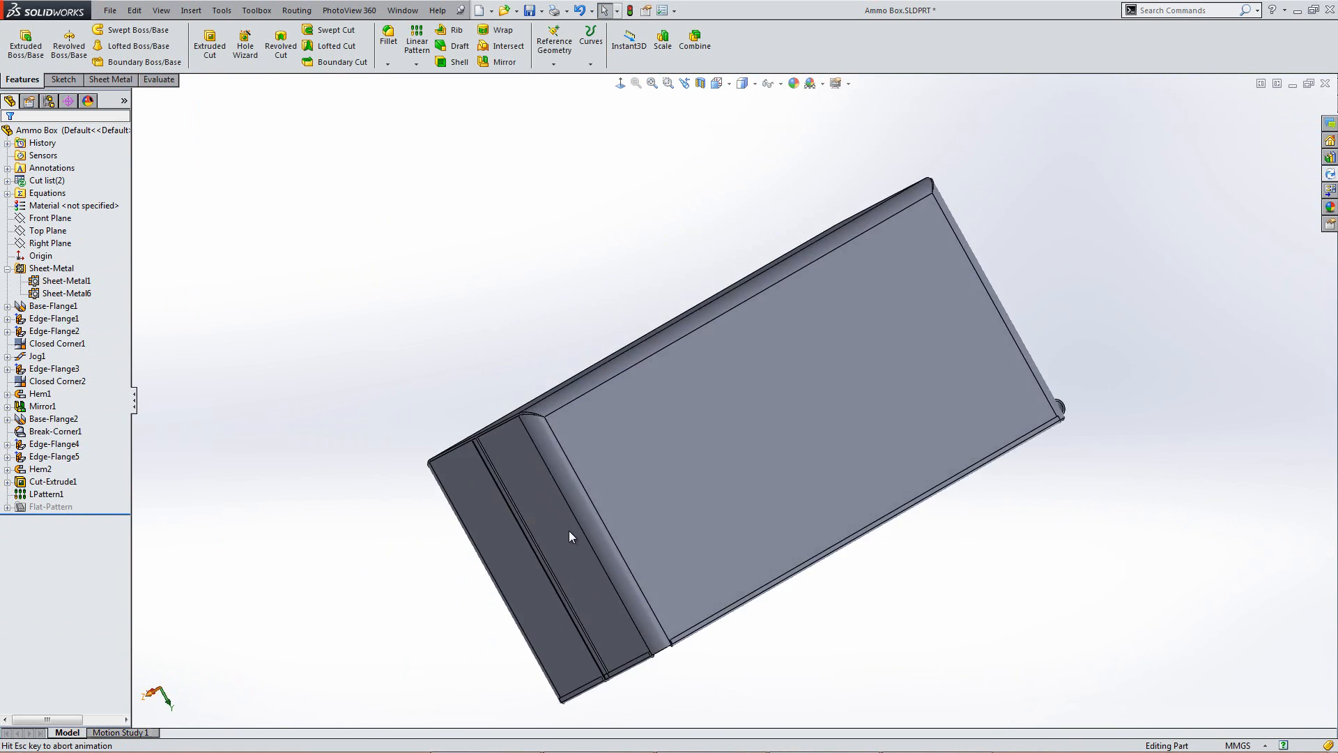
{"action": "left_click", "coordinate": [149, 680], "text": "shift"}
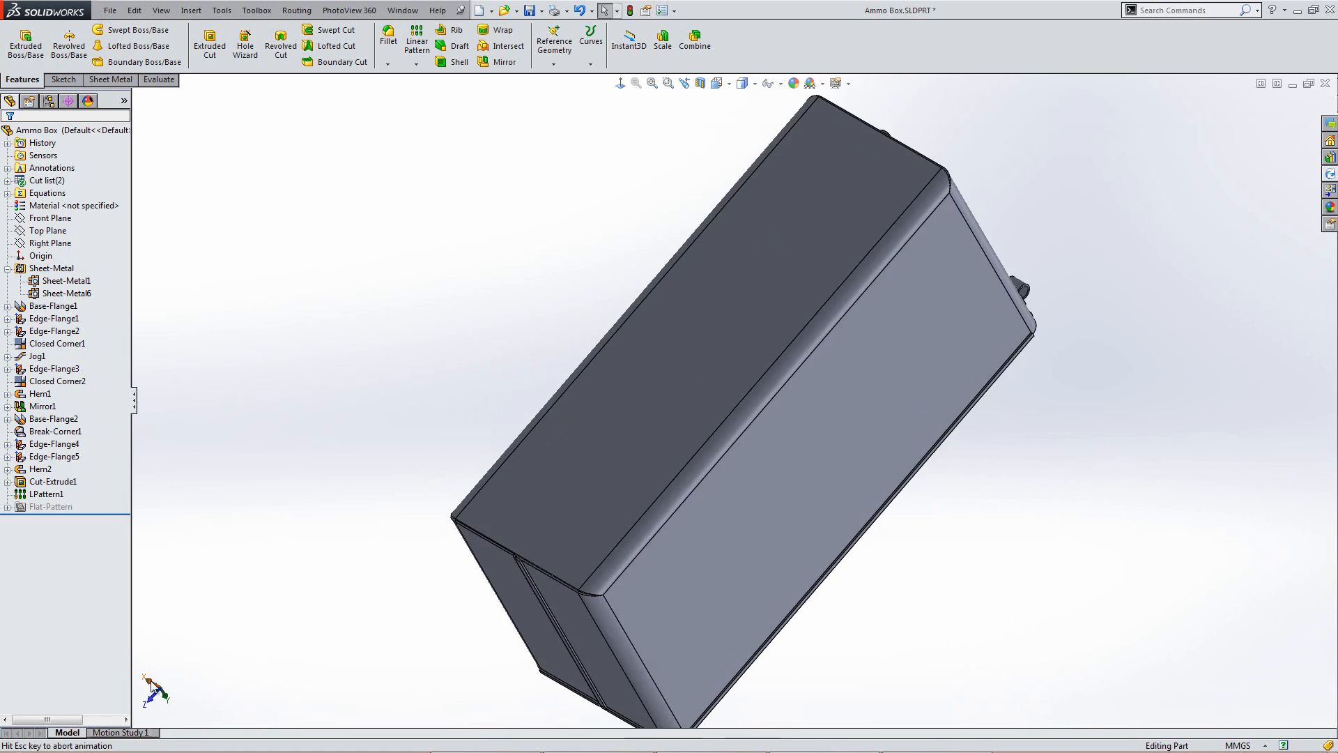
{"action": "left_click", "coordinate": [149, 681], "text": "shift"}
{"action": "scroll", "coordinate": [550, 446], "scroll_direction": "down", "scroll_amount": 5}
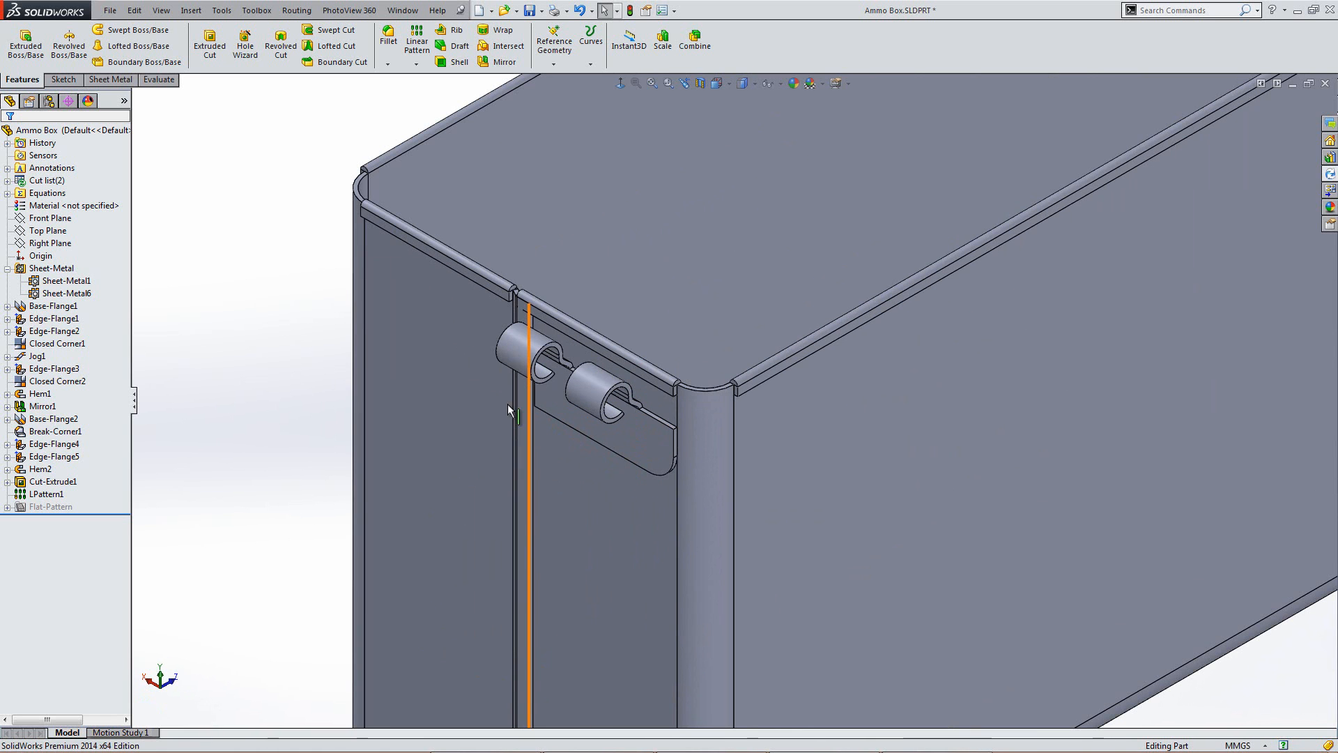
{"action": "left_click", "coordinate": [499, 62]}
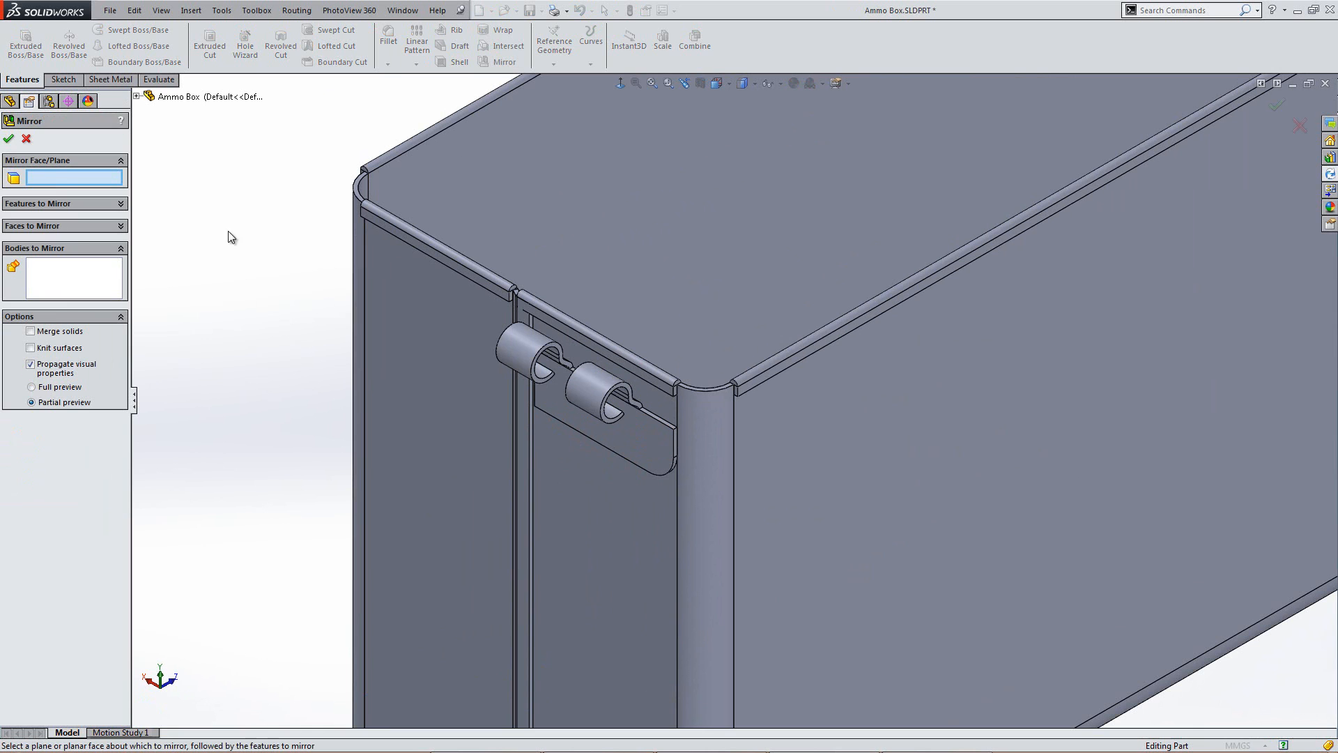
{"action": "left_click", "coordinate": [137, 97]}
{"action": "left_click", "coordinate": [190, 209]}
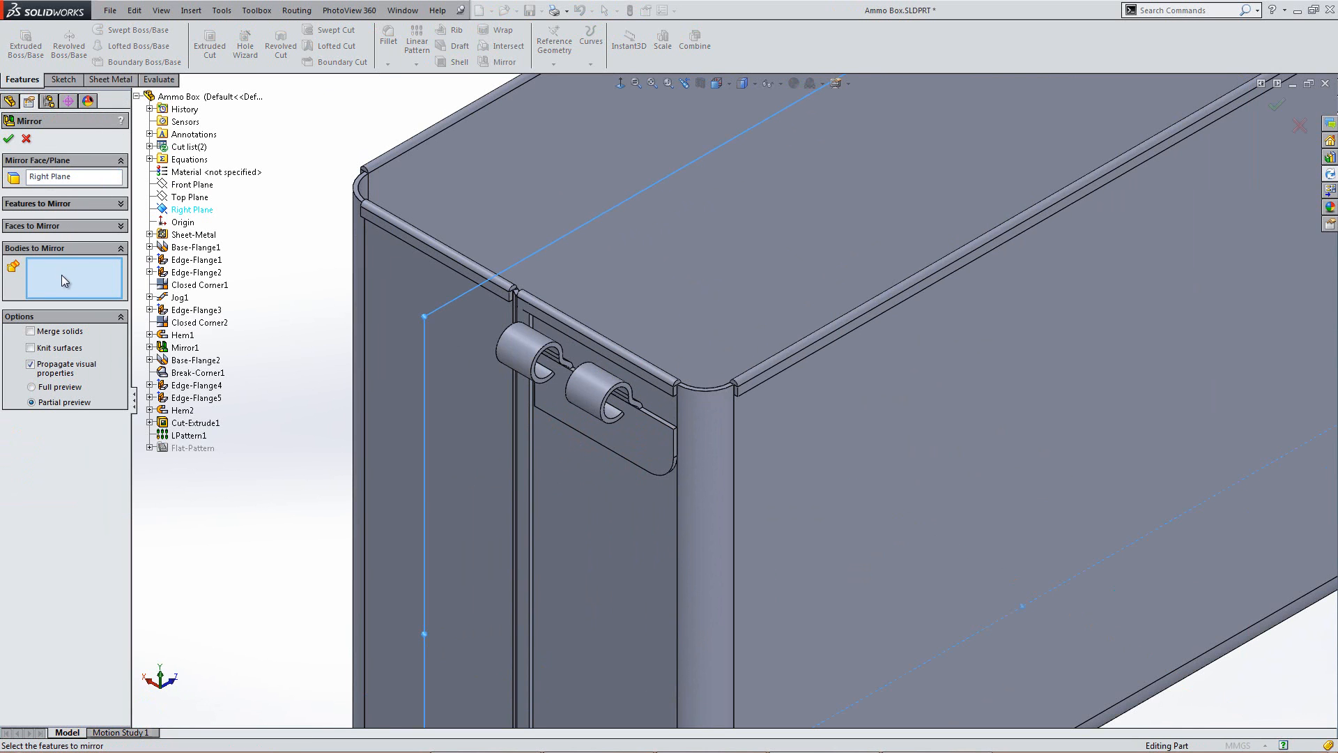
{"action": "left_click", "coordinate": [627, 436]}
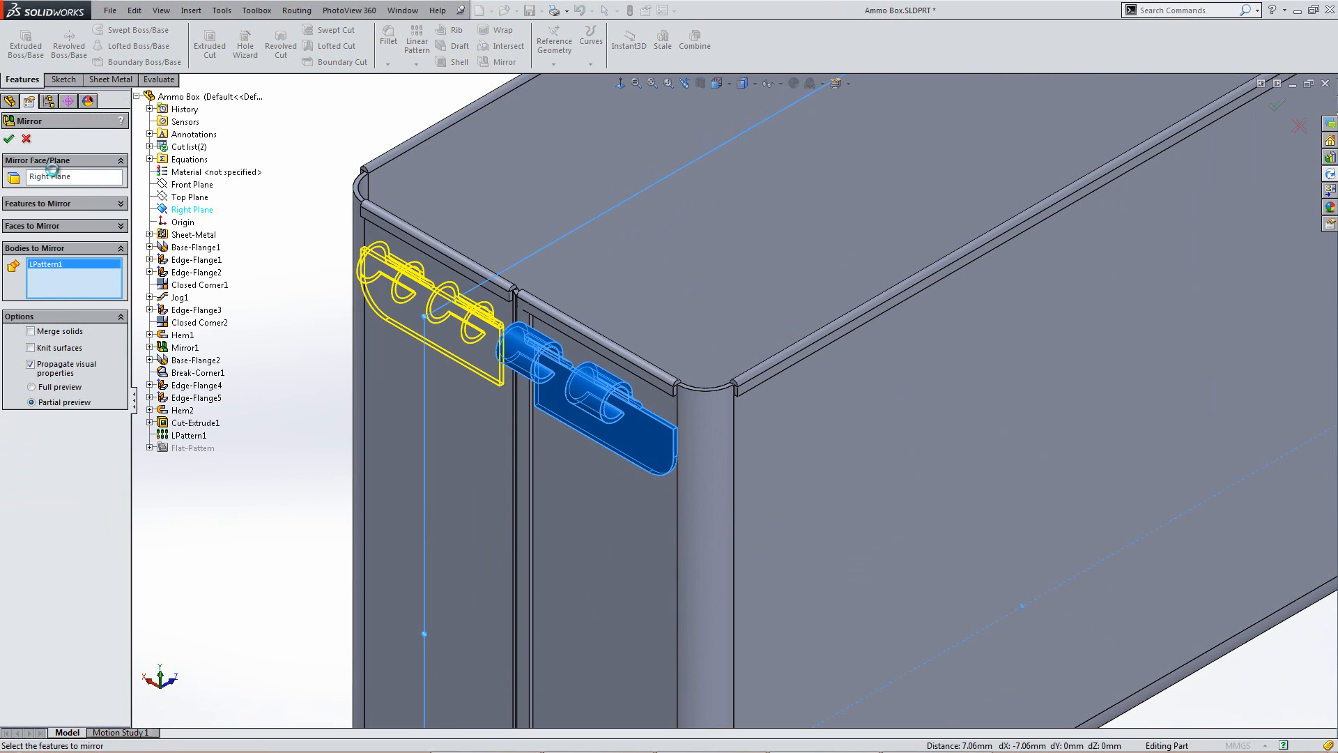
{"action": "left_click", "coordinate": [10, 138]}
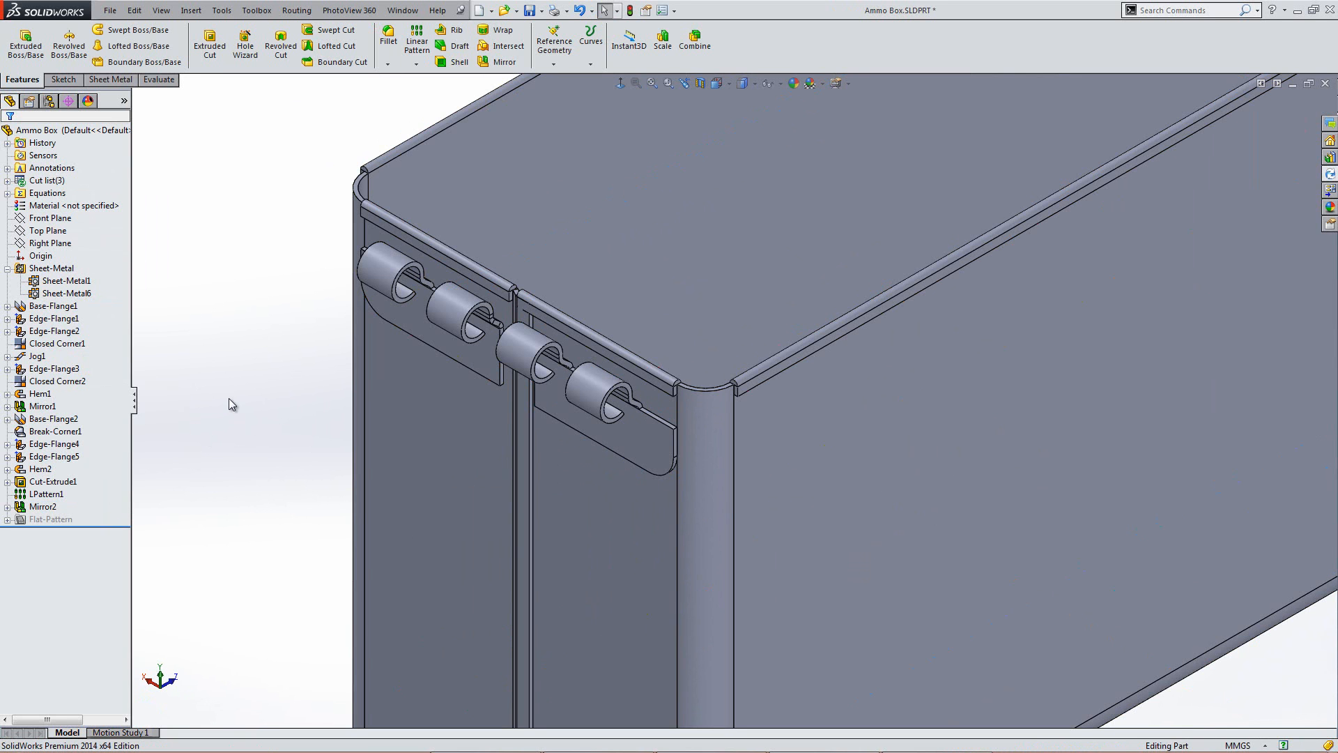
Step: Open the Strengthen forming tool file from the forming tools in the Design Library
{"action": "key", "text": "shift+c"}
{"action": "key", "text": "ctrl+7"}
{"action": "left_click", "coordinate": [110, 80]}
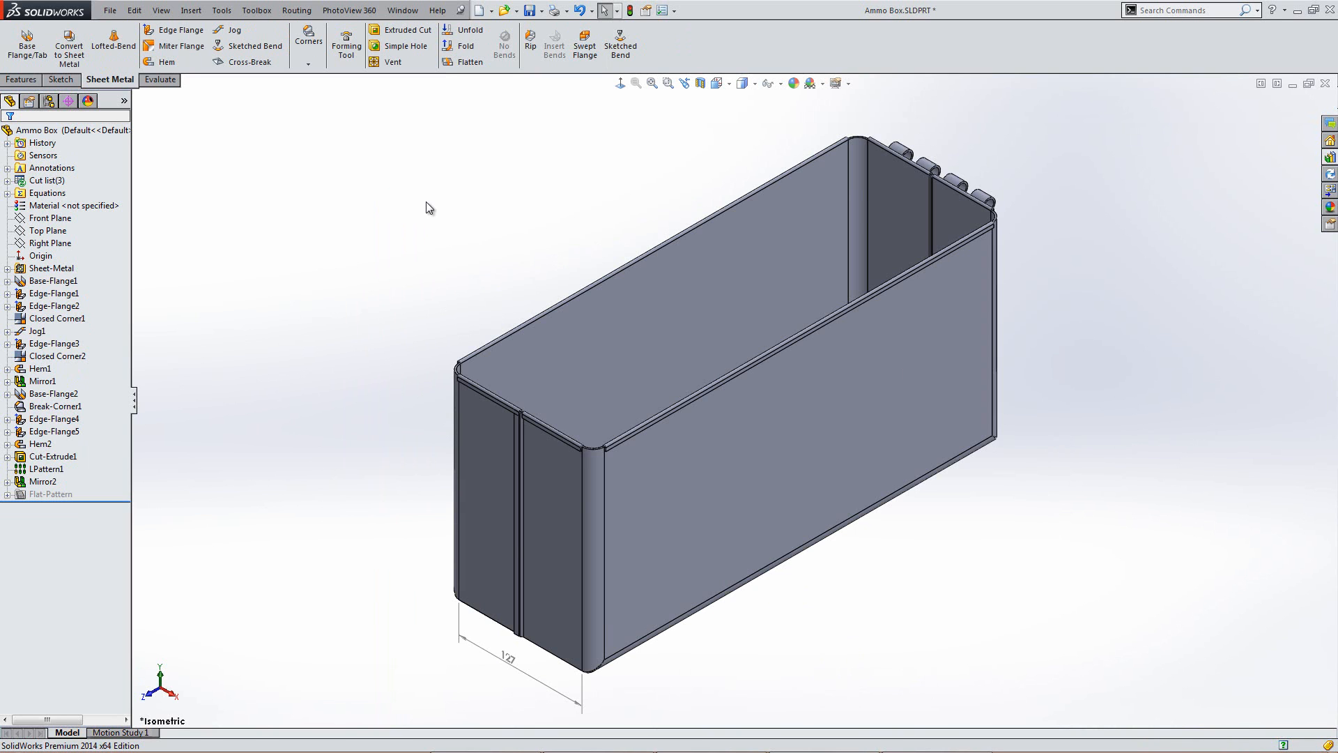
{"action": "left_click", "coordinate": [1330, 157]}
{"action": "left_click", "coordinate": [1192, 350]}
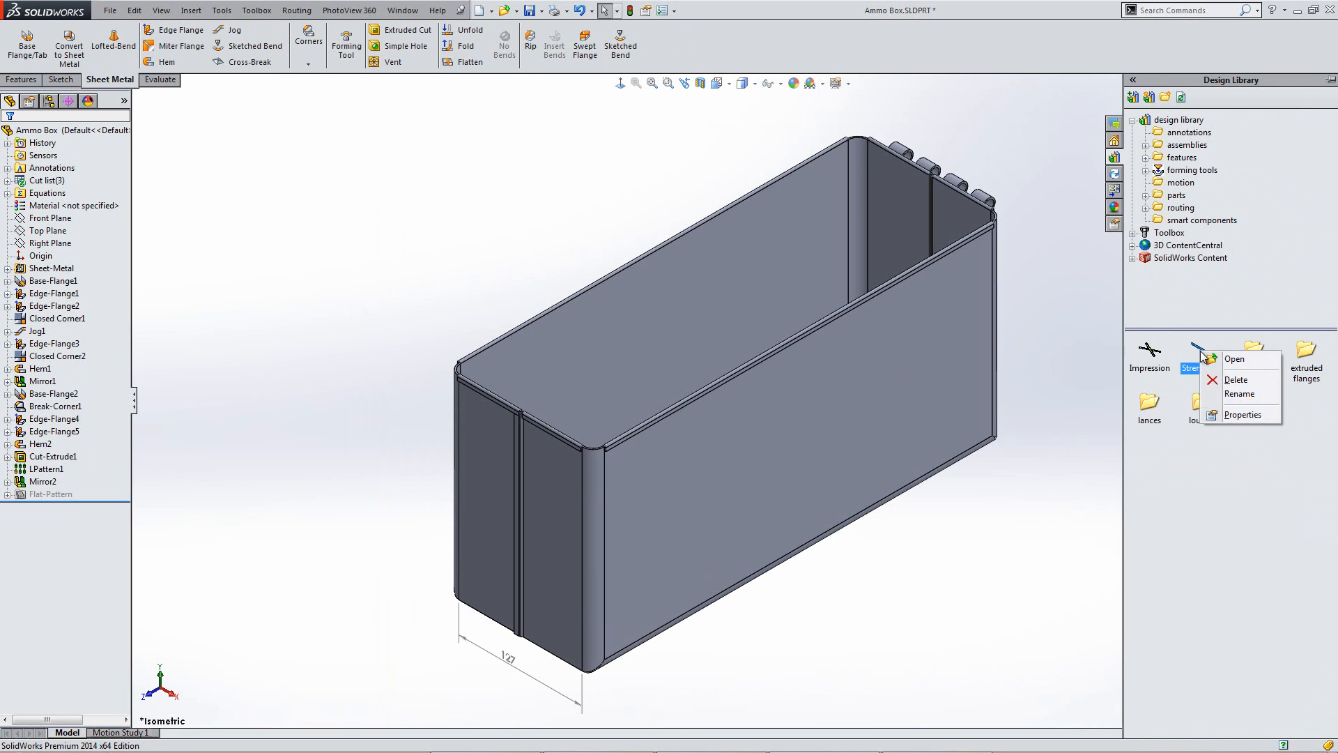
{"action": "right_click", "coordinate": [1208, 354]}
{"action": "left_click", "coordinate": [1230, 362]}
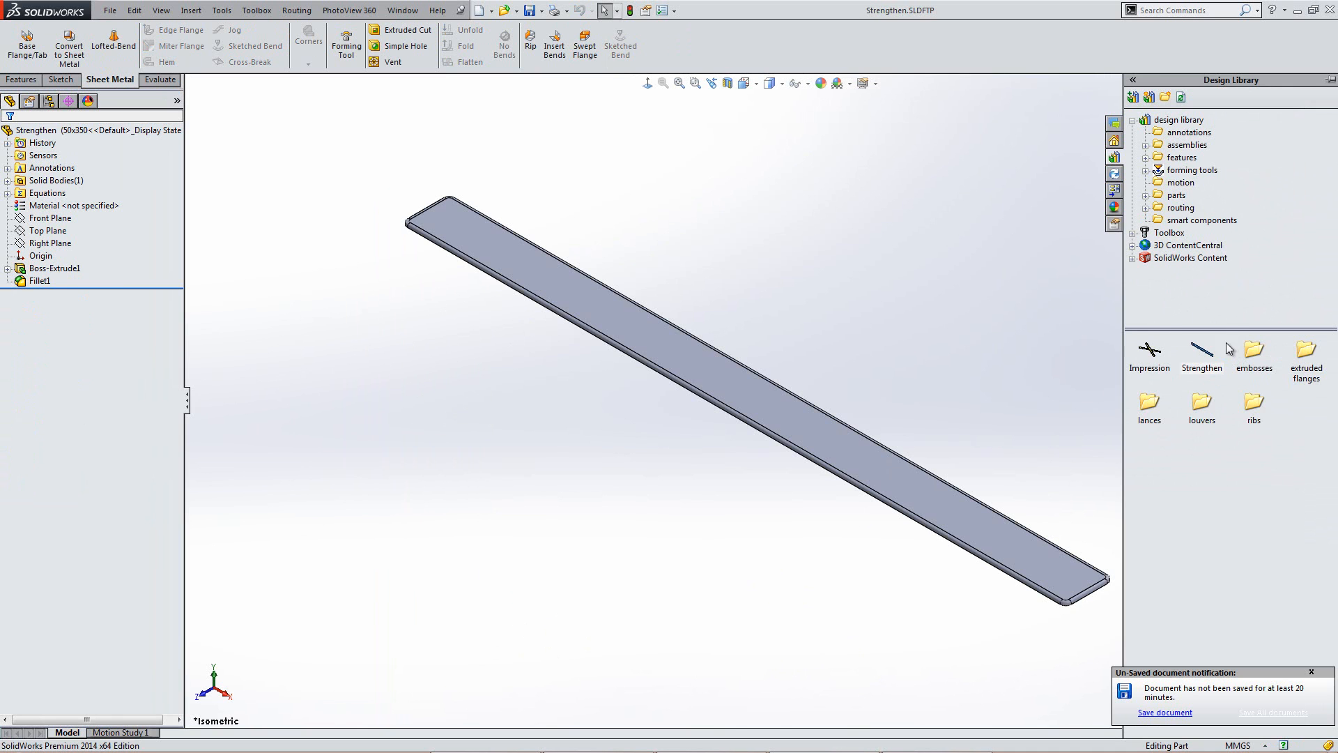
{"action": "left_click", "coordinate": [286, 381]}
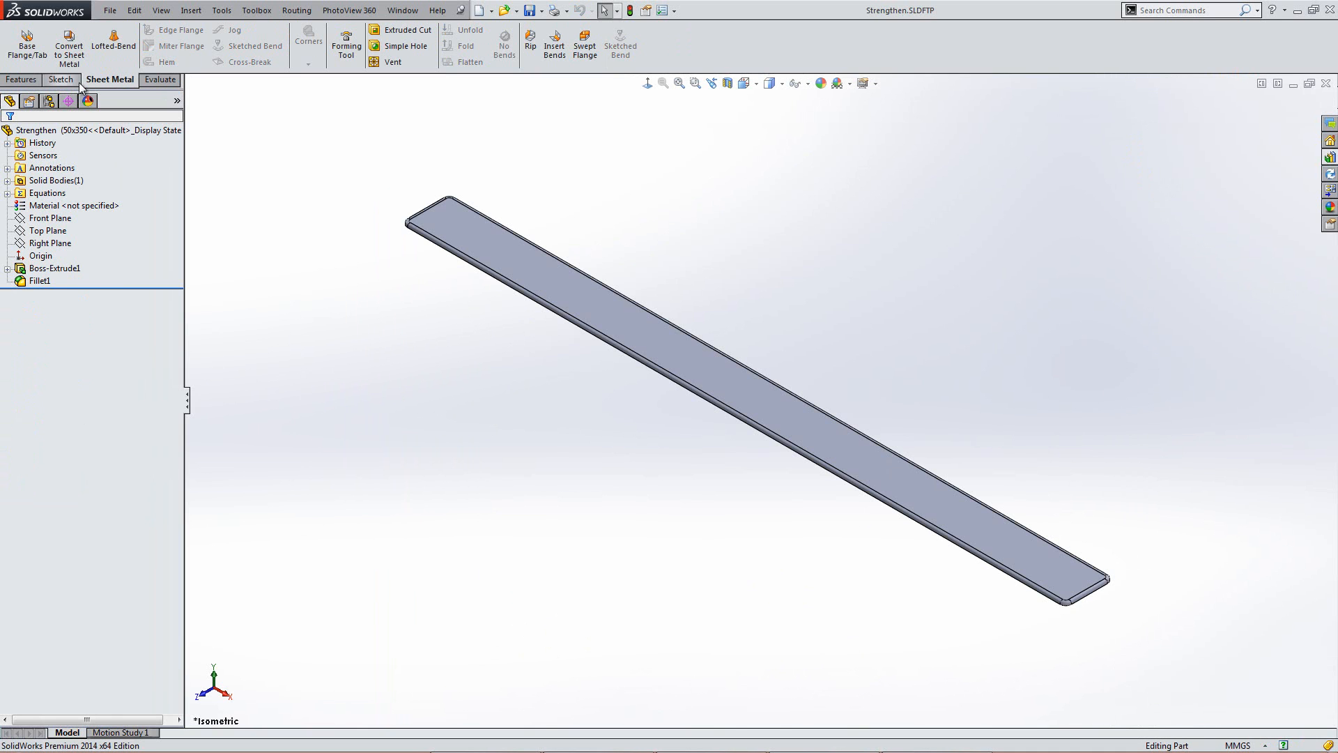
Step: Start a Forming Tool feature on the strip and choose its large flat underside as the stopping face
{"action": "left_click", "coordinate": [347, 46]}
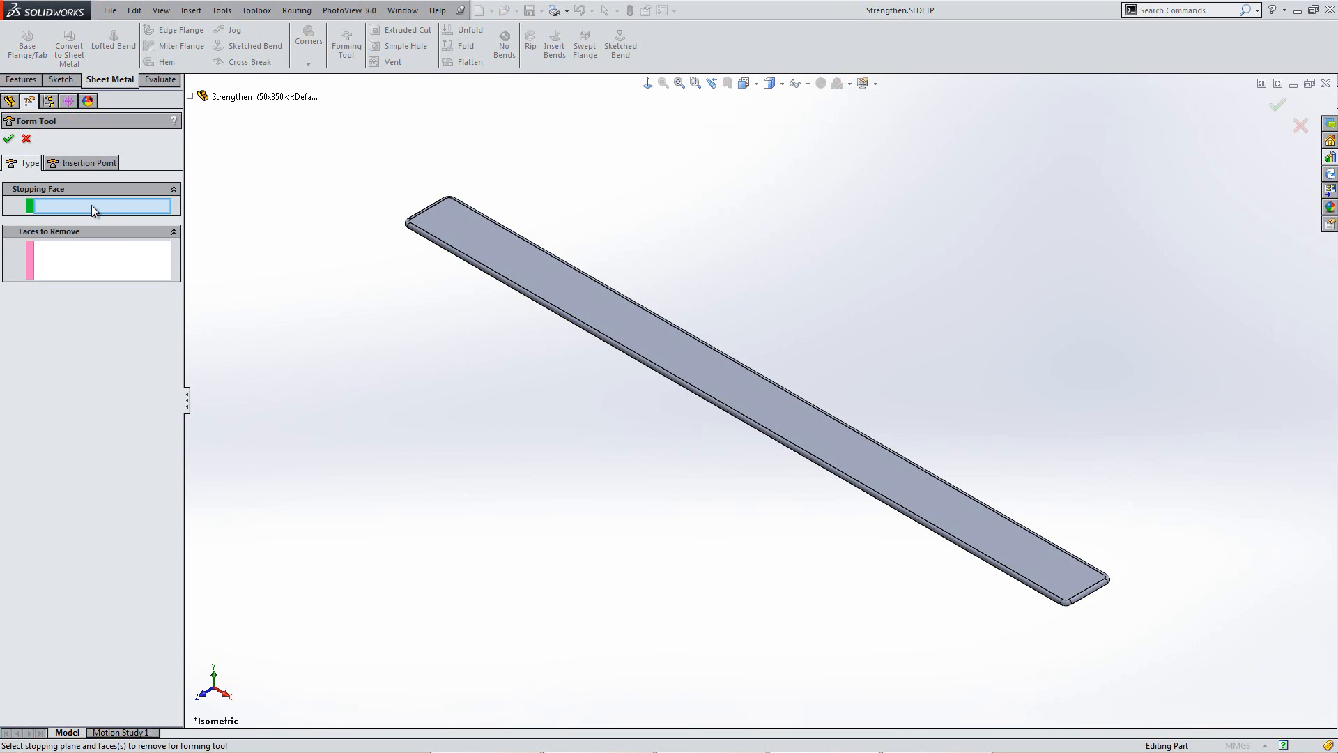
{"action": "middle_click_drag", "start_coordinate": [638, 498], "coordinate": [1078, 429]}
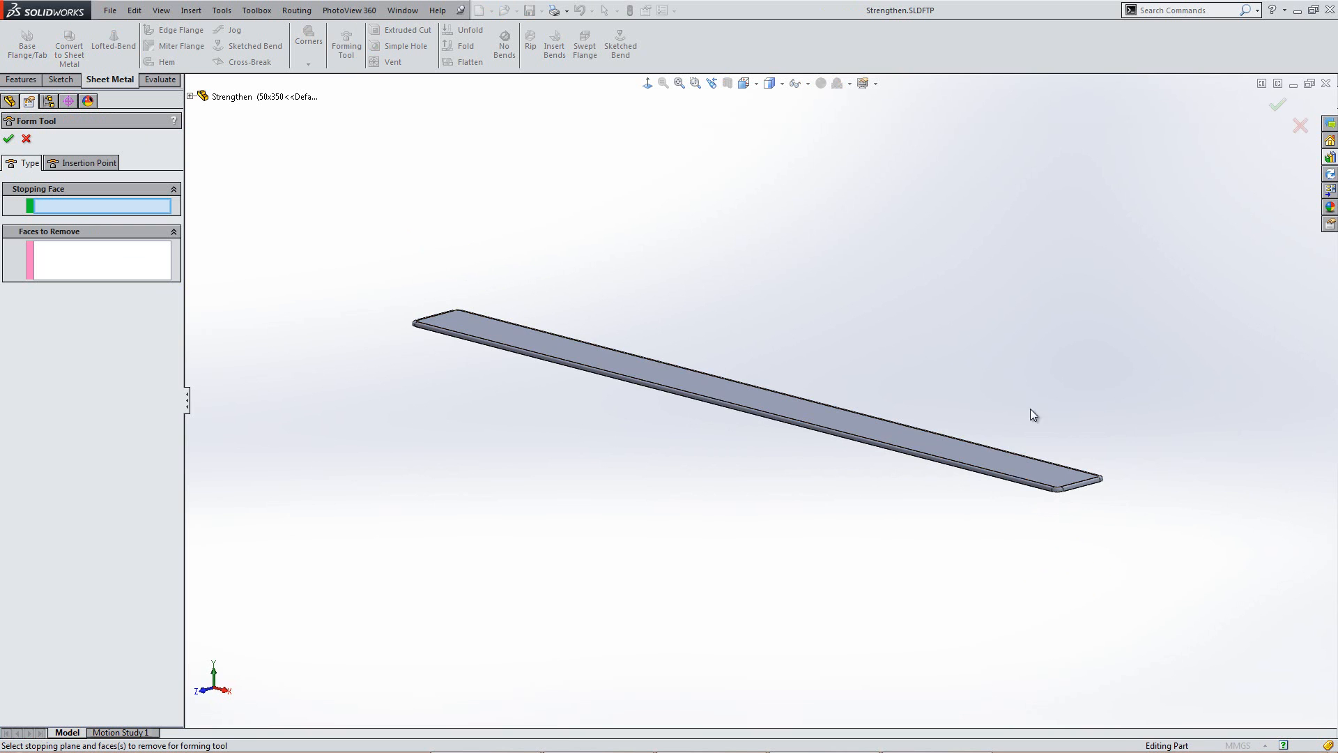
{"action": "middle_click_drag", "start_coordinate": [644, 475], "coordinate": [667, 378]}
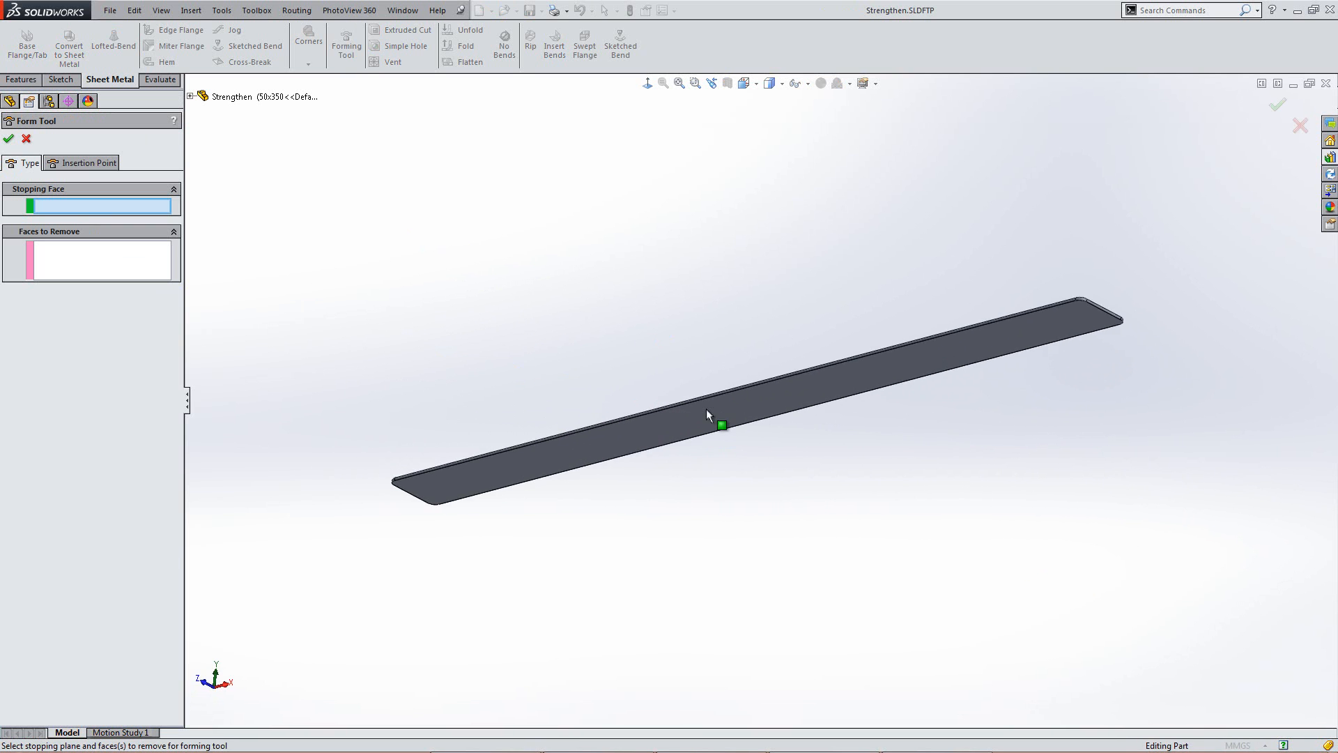
{"action": "scroll", "coordinate": [753, 430], "scroll_direction": "down", "scroll_amount": 3}
{"action": "left_click", "coordinate": [752, 380]}
{"action": "middle_click_drag", "start_coordinate": [767, 445], "coordinate": [757, 515]}
{"action": "scroll", "coordinate": [757, 515], "scroll_direction": "up", "scroll_amount": 4}
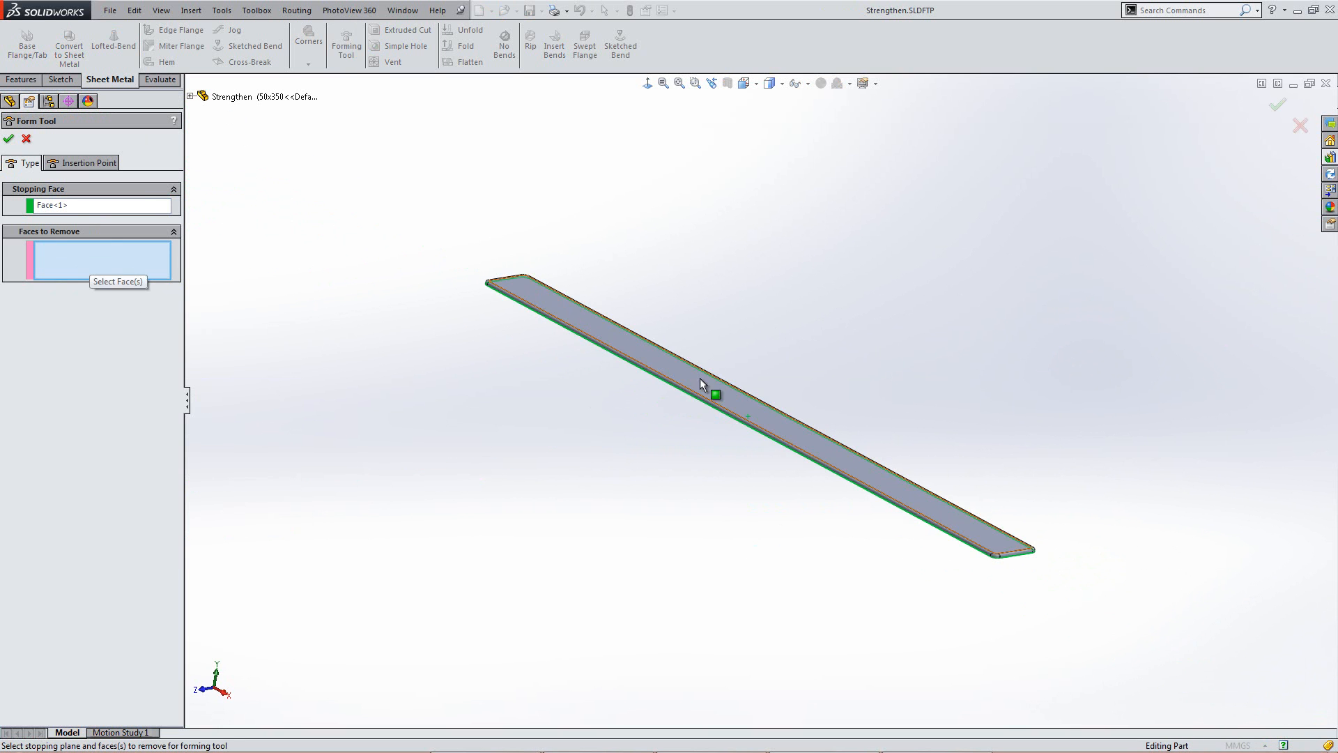
Step: Check the forming tool's insertion point sketch, keep its placement and complete the feature
{"action": "left_click", "coordinate": [98, 165]}
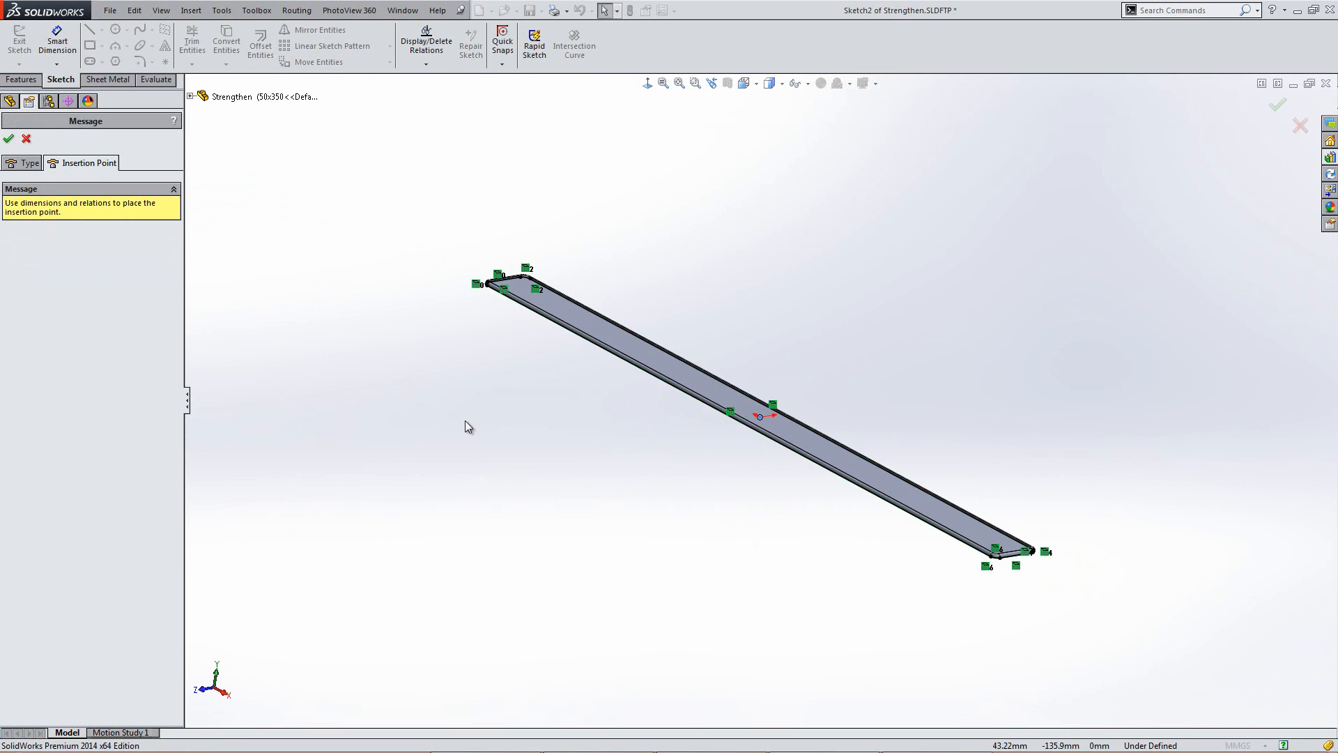
{"action": "mouse_move", "coordinate": [741, 442]}
{"action": "middle_mouse_down"}
{"action": "mouse_move", "coordinate": [717, 502]}
{"action": "mouse_move", "coordinate": [738, 454]}
{"action": "middle_mouse_up"}
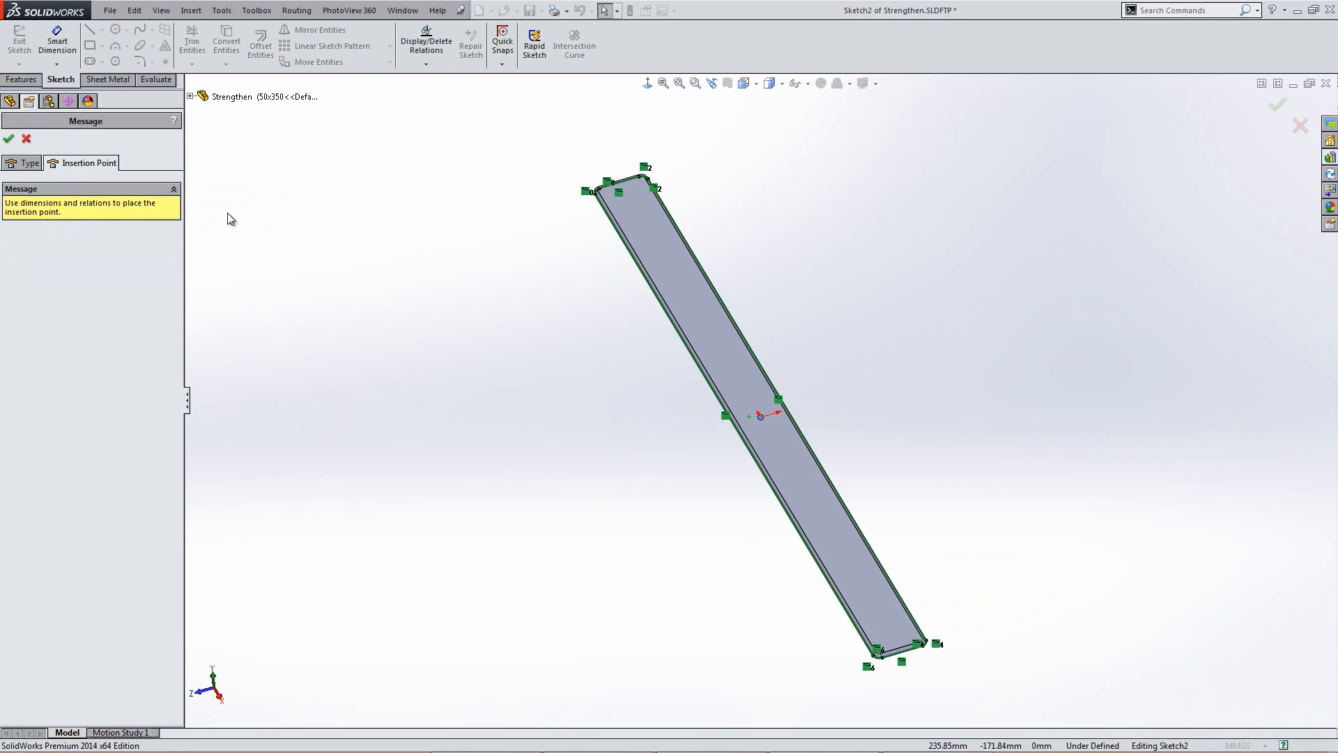
{"action": "key", "text": "Return"}
{"action": "middle_click_drag", "start_coordinate": [626, 475], "coordinate": [773, 435]}
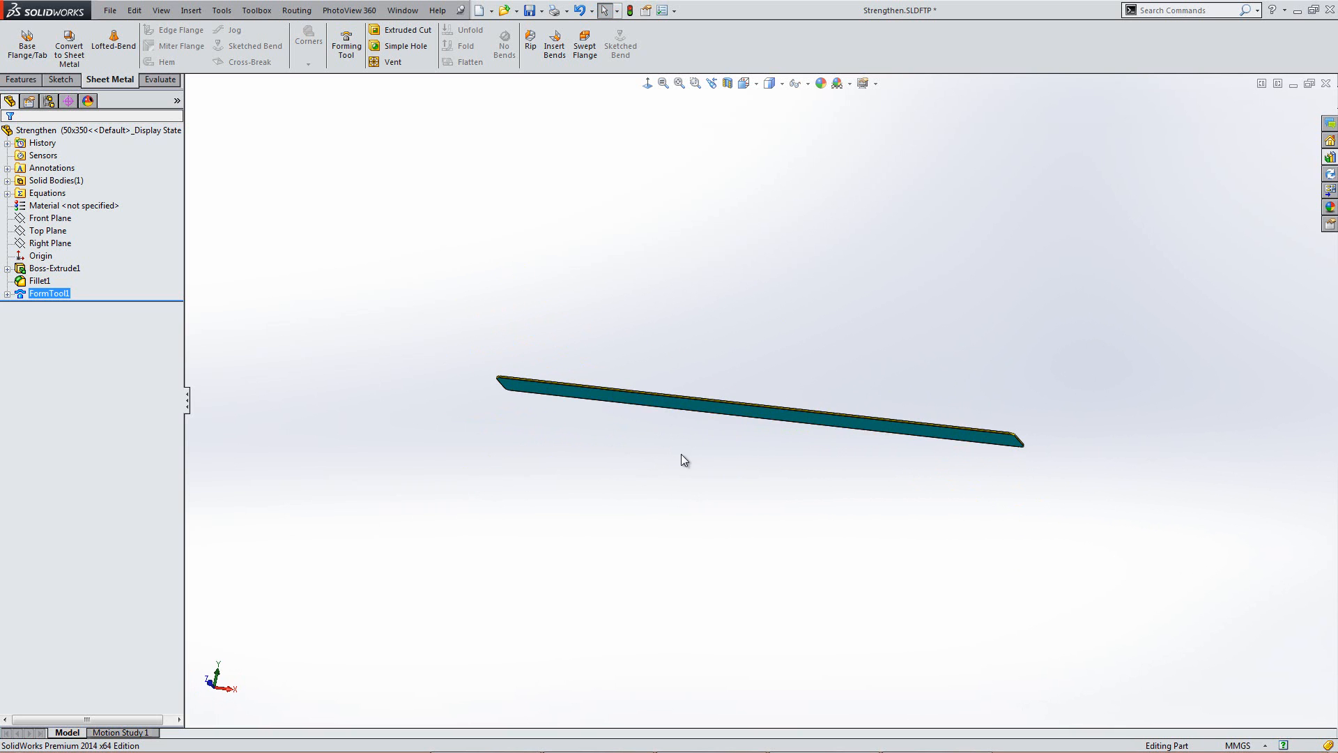
Step: Set the forming tool to isometric view, save the Strengthen file and close it to return to the ammo box
{"action": "key", "text": "ctrl+7"}
{"action": "left_click", "coordinate": [624, 122]}
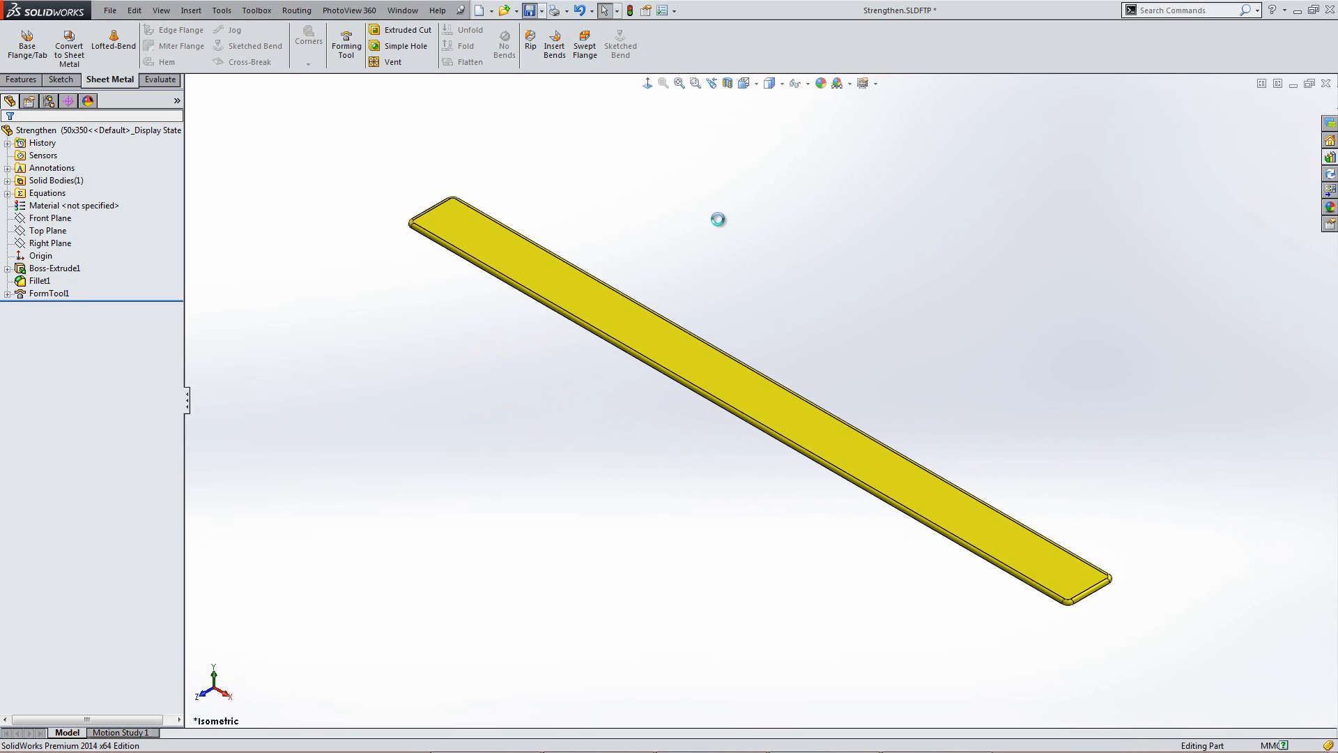
{"action": "left_click", "coordinate": [1326, 83]}
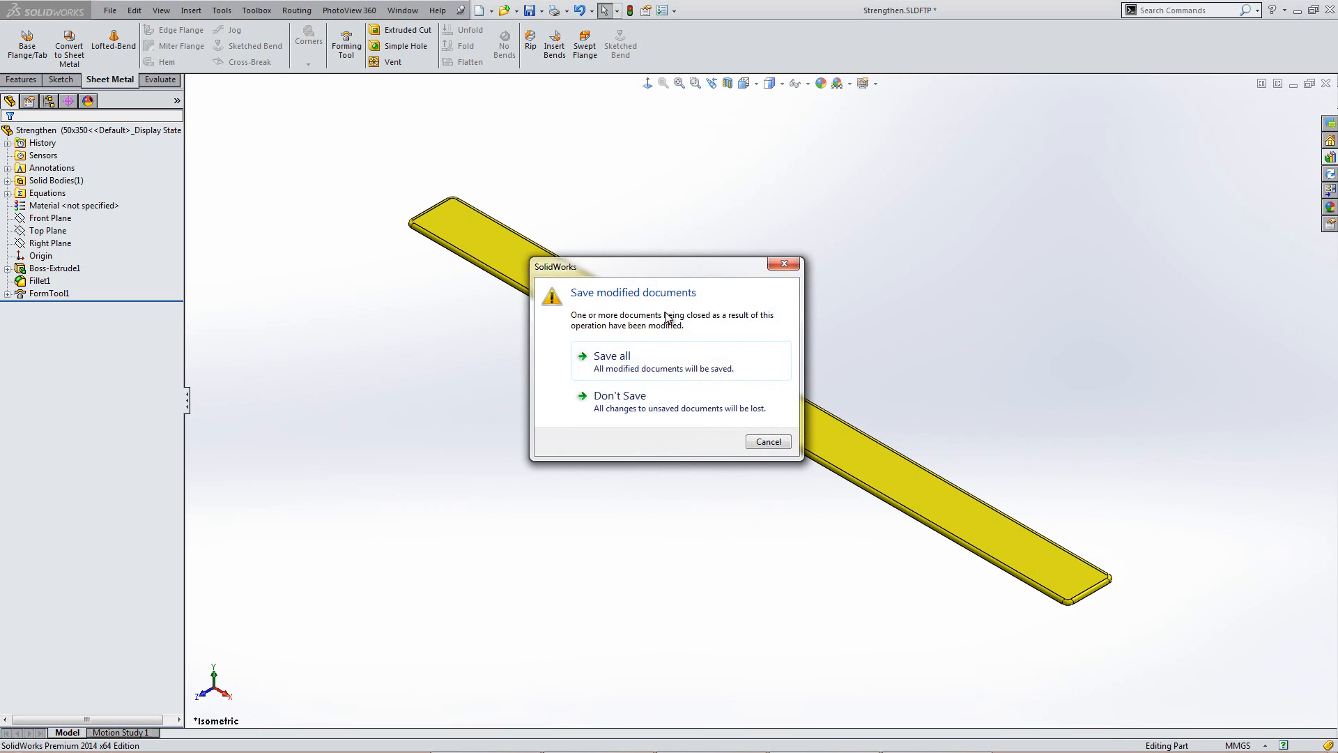
{"action": "left_click", "coordinate": [687, 376]}
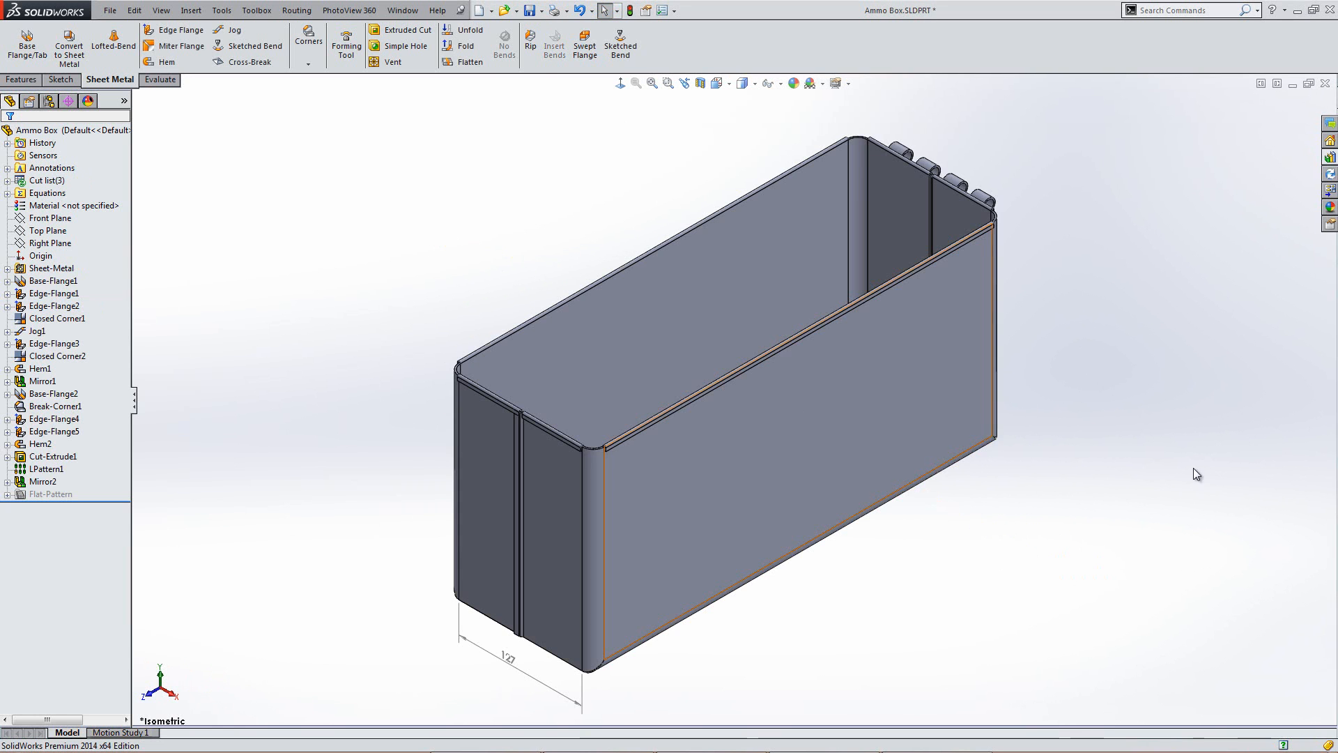
Step: Place the 50x350 Strengthen forming tool from the Design Library on the box's outer bottom face, rotated 90 degrees
{"action": "middle_click_drag", "start_coordinate": [950, 516], "coordinate": [1028, 528]}
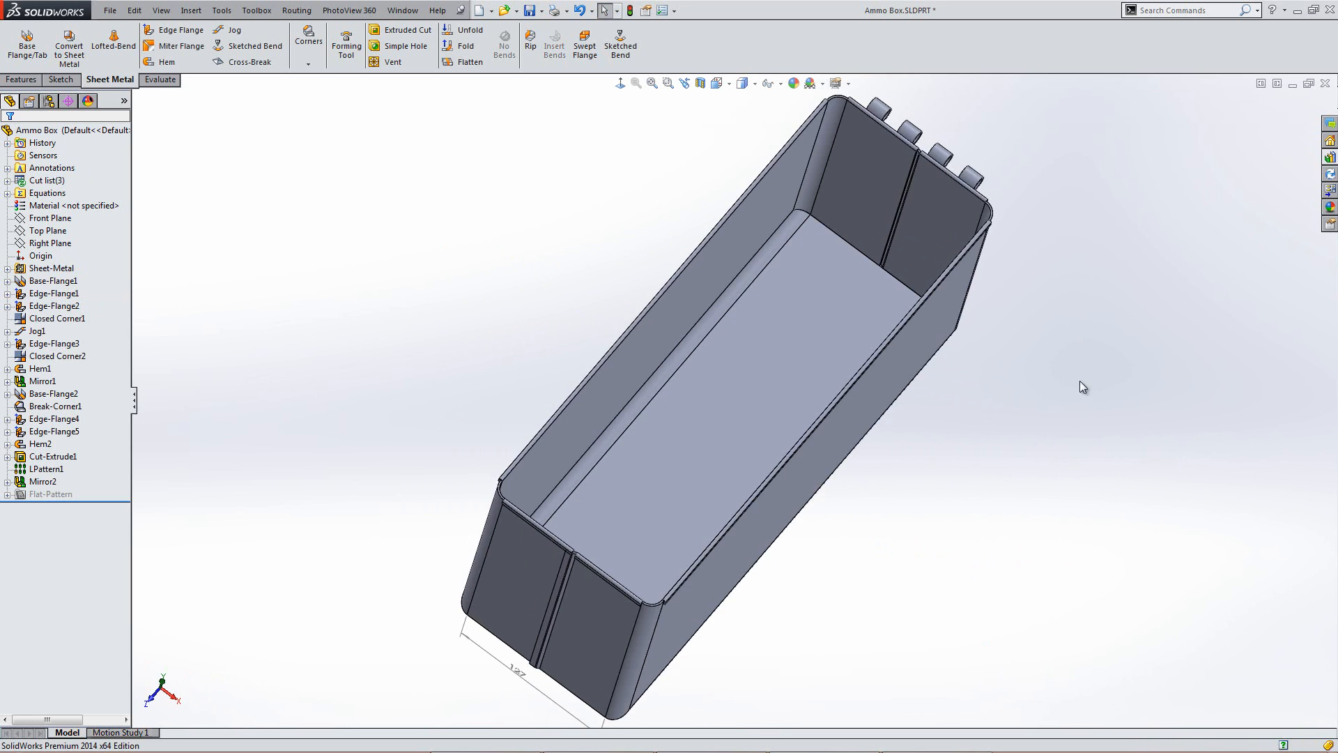
{"action": "middle_click_drag", "start_coordinate": [1005, 438], "coordinate": [1328, 348]}
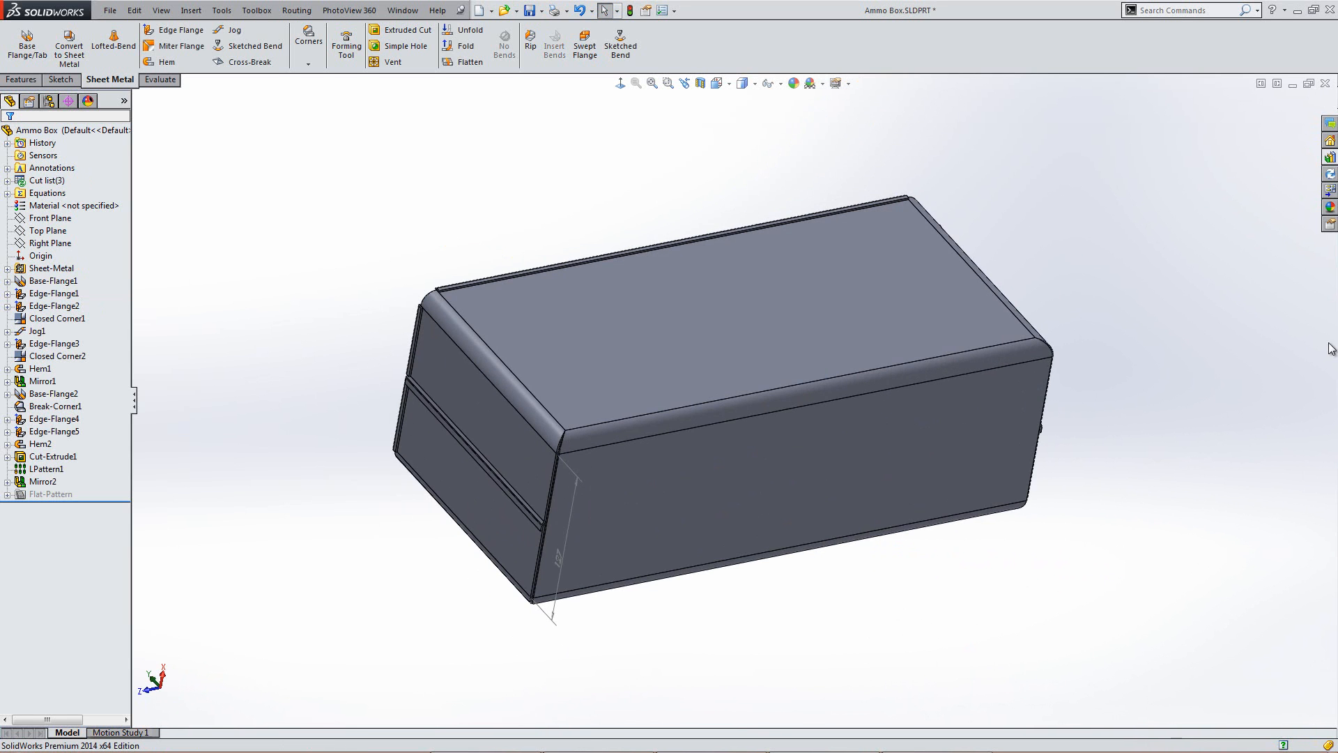
{"action": "left_click", "coordinate": [1330, 157]}
{"action": "left_click_drag", "start_coordinate": [1202, 352], "coordinate": [835, 480]}
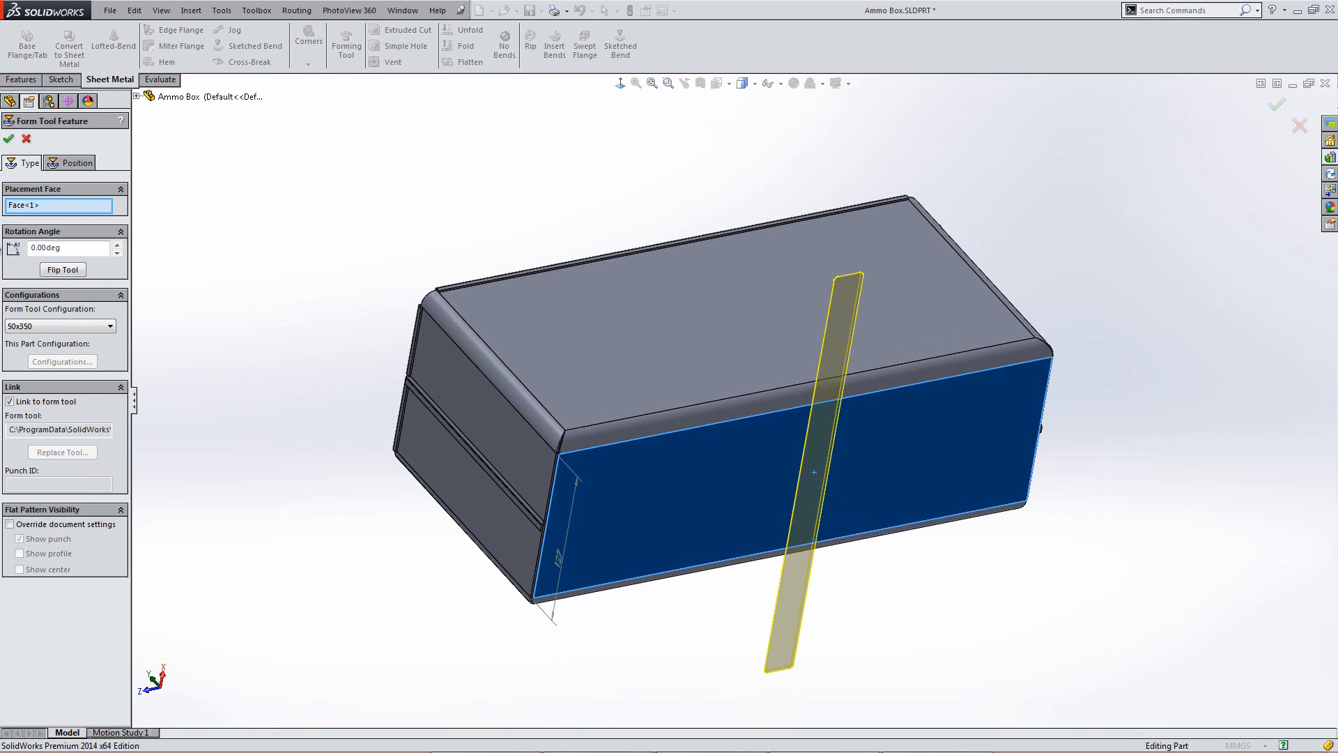
{"action": "left_click", "coordinate": [70, 247]}
{"action": "type", "text": "90"}
{"action": "key", "text": "Return"}
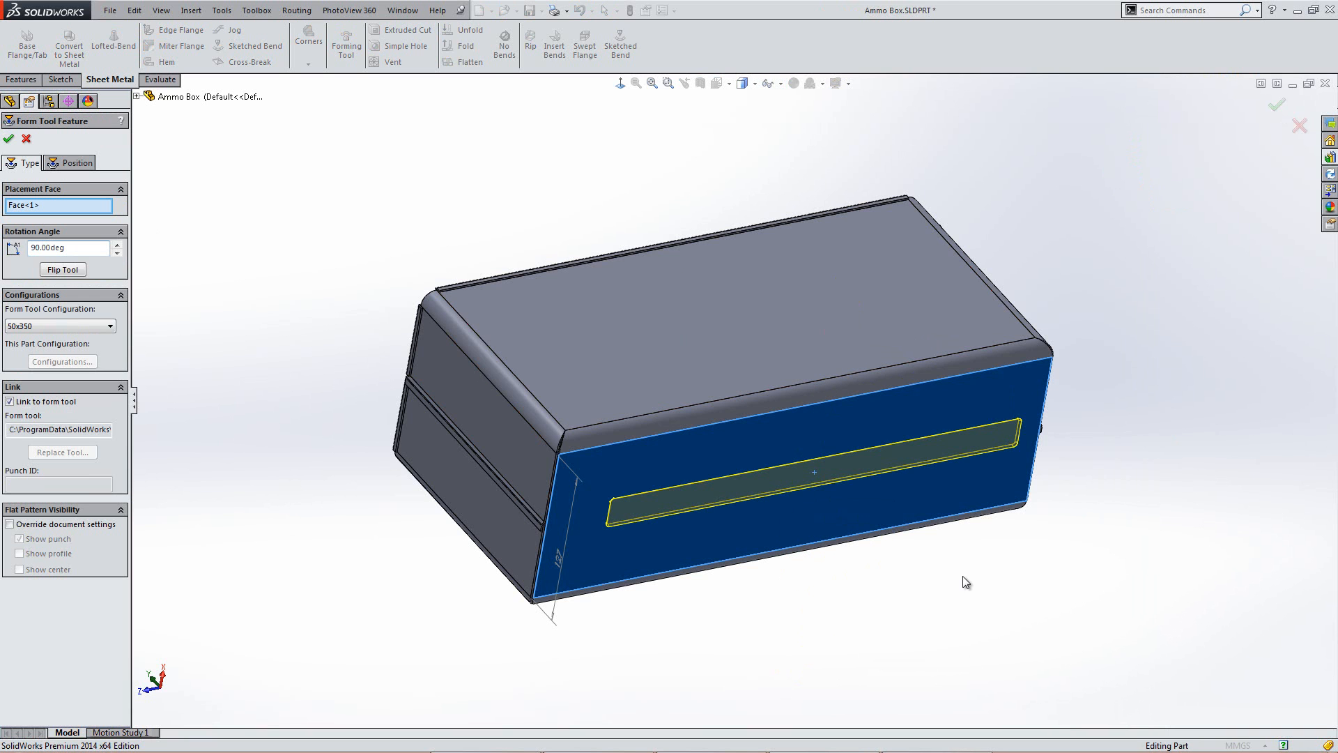
{"action": "scroll", "coordinate": [773, 511], "scroll_direction": "down", "scroll_amount": 3}
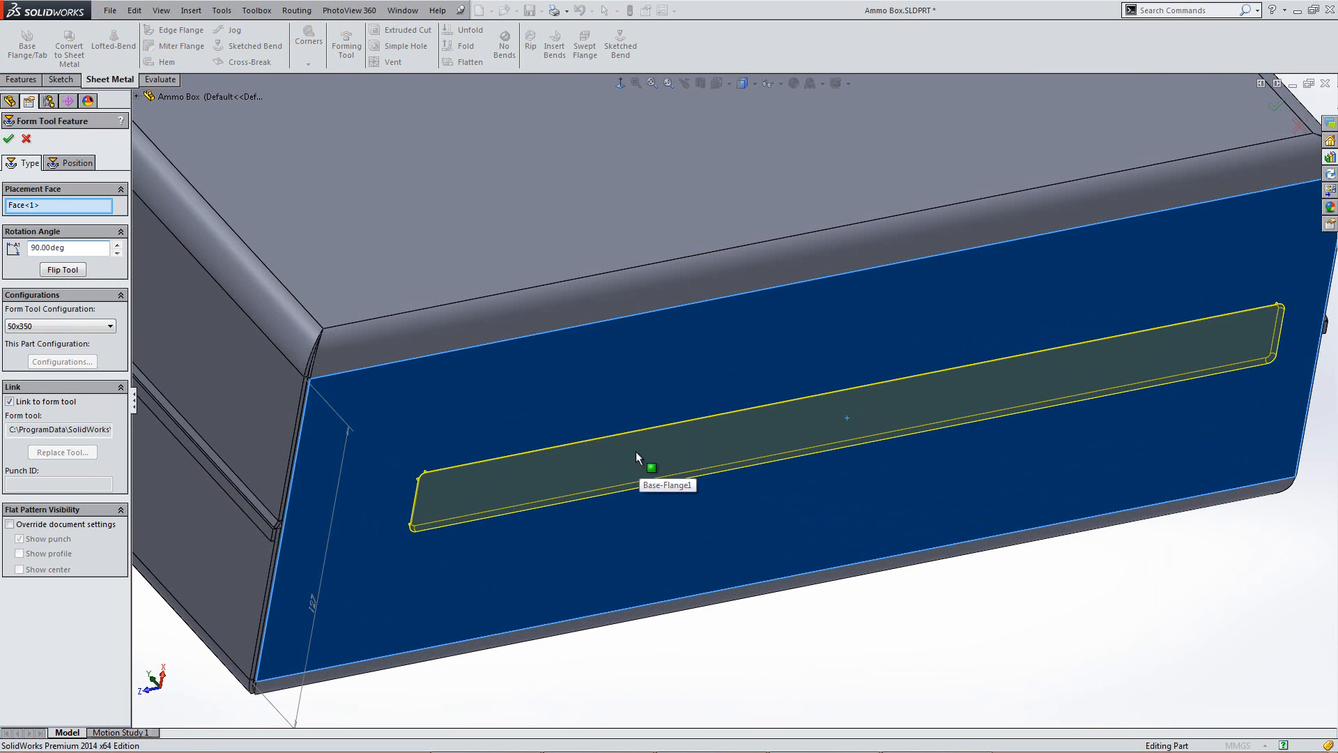
{"action": "scroll", "coordinate": [583, 492], "scroll_direction": "up", "scroll_amount": 2}
{"action": "scroll", "coordinate": [530, 512], "scroll_direction": "down", "scroll_amount": 5}
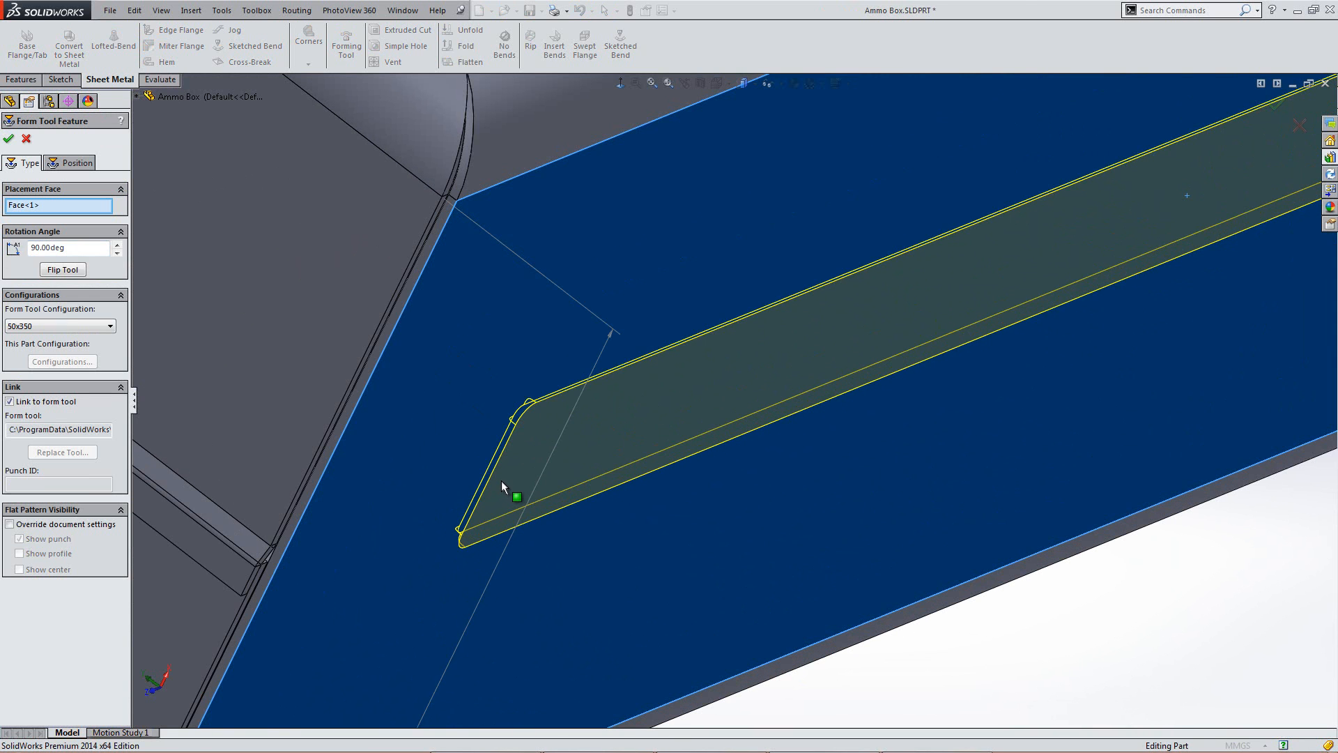
{"action": "middle_click_drag", "start_coordinate": [516, 428], "coordinate": [561, 431]}
{"action": "scroll", "coordinate": [566, 422], "scroll_direction": "up", "scroll_amount": 5}
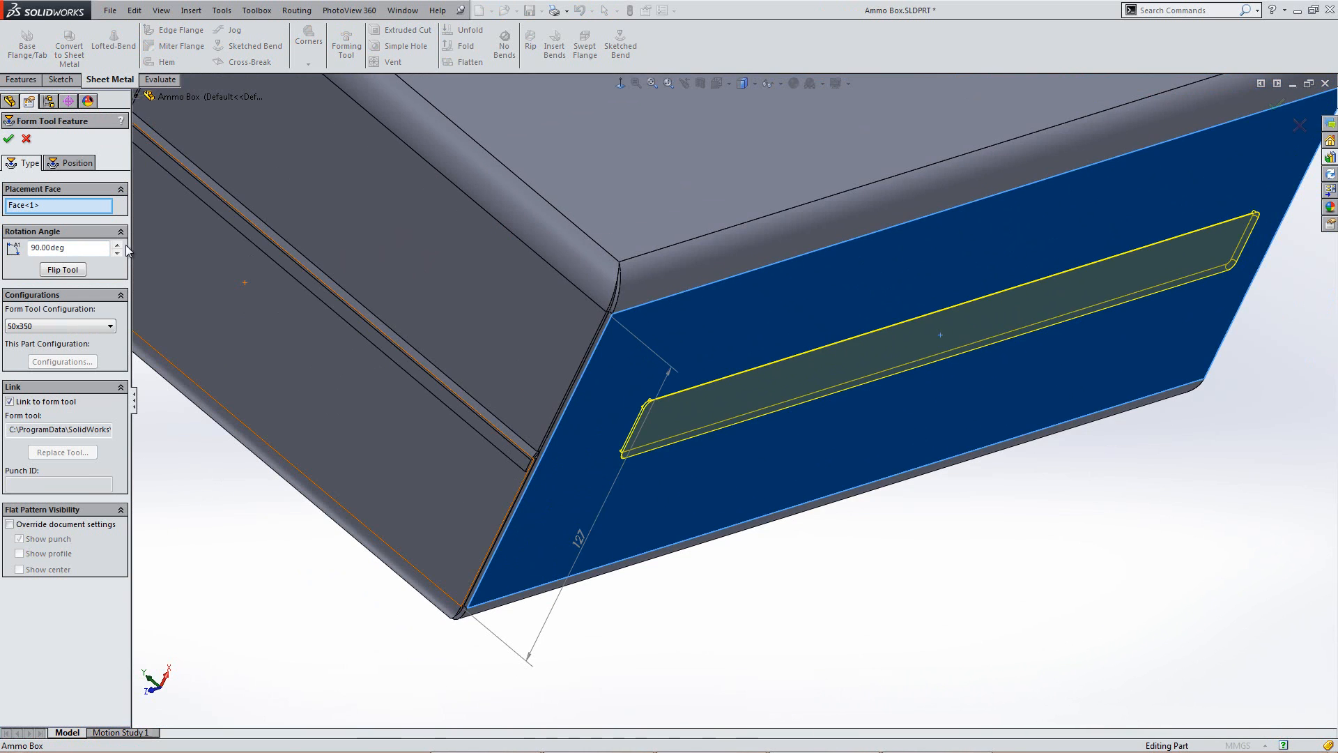
Step: In the form tool's position sketch, align its centre point horizontally with the midpoint of the bottom face's long edge
{"action": "left_click", "coordinate": [78, 164]}
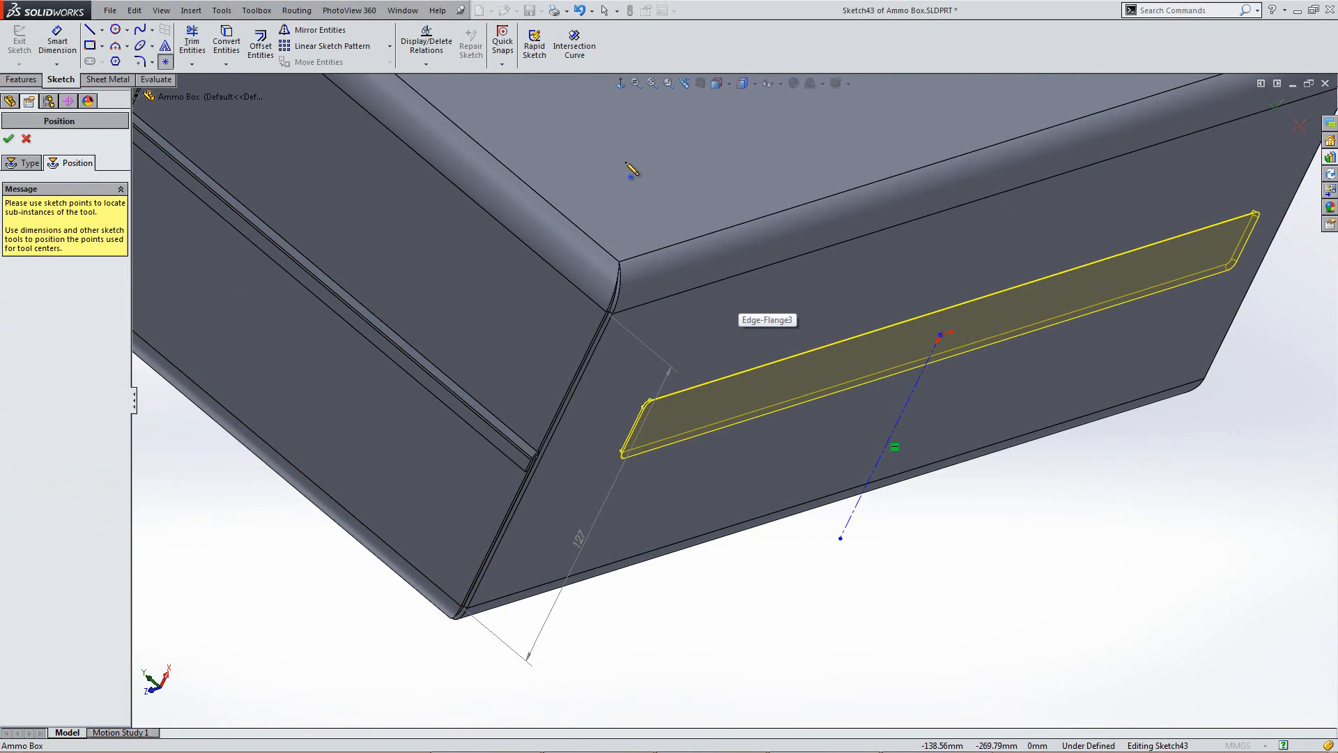
{"action": "key", "text": "ctrl+8"}
{"action": "scroll", "coordinate": [790, 381], "scroll_direction": "down", "scroll_amount": 1}
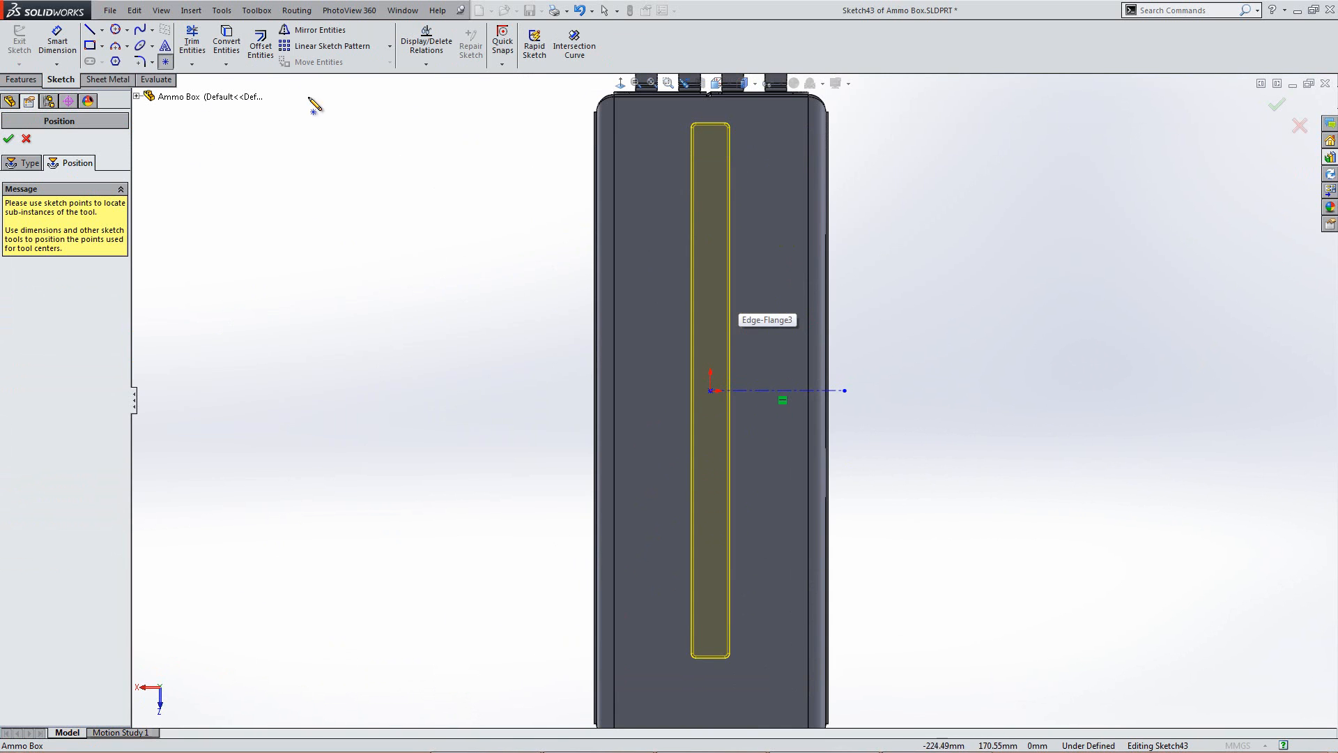
{"action": "key", "text": "Escape"}
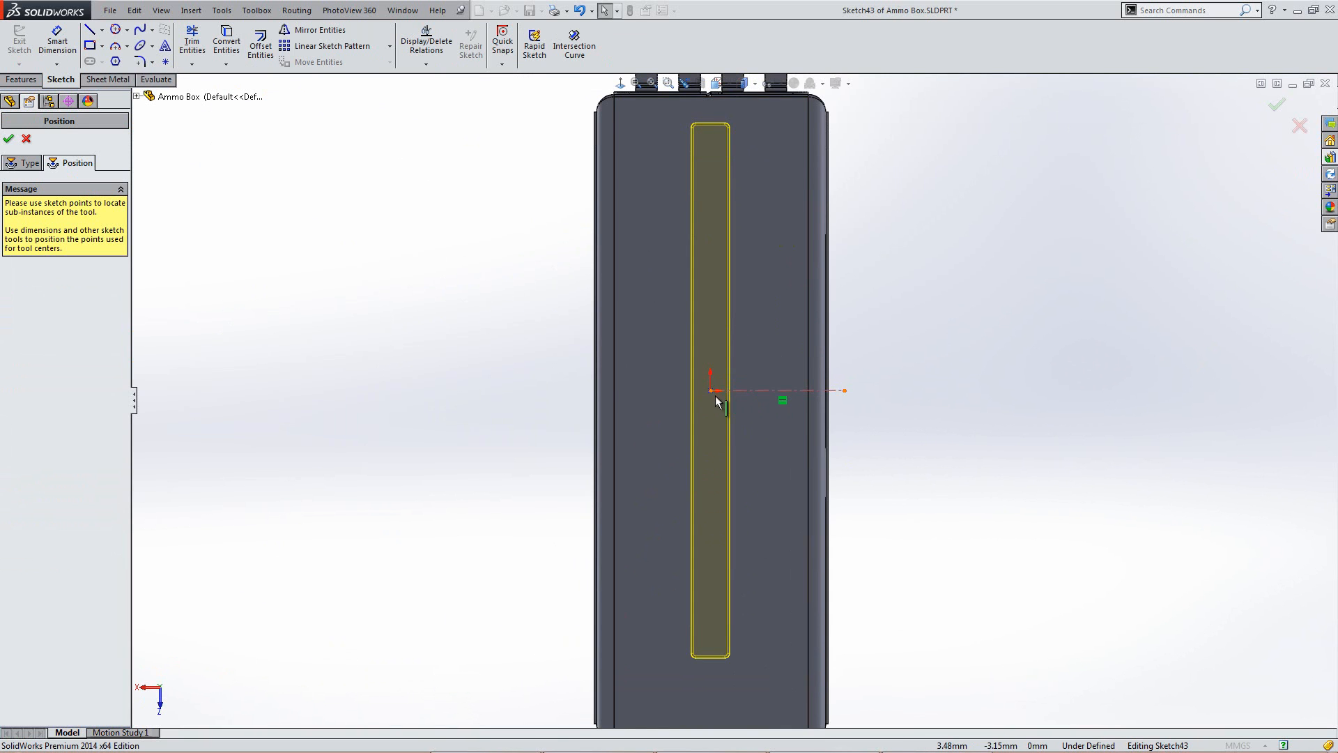
{"action": "right_click", "coordinate": [809, 418]}
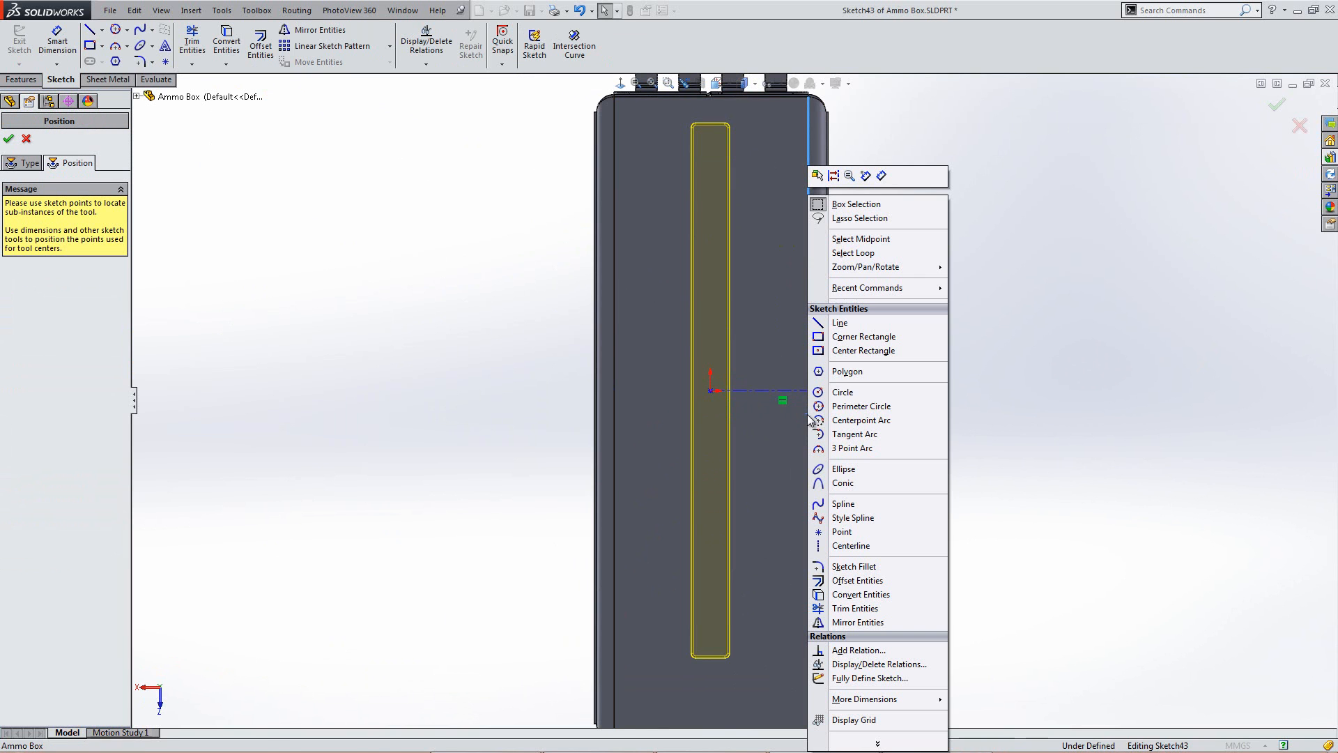
{"action": "left_click", "coordinate": [888, 242]}
{"action": "left_click", "coordinate": [711, 391], "text": "ctrl"}
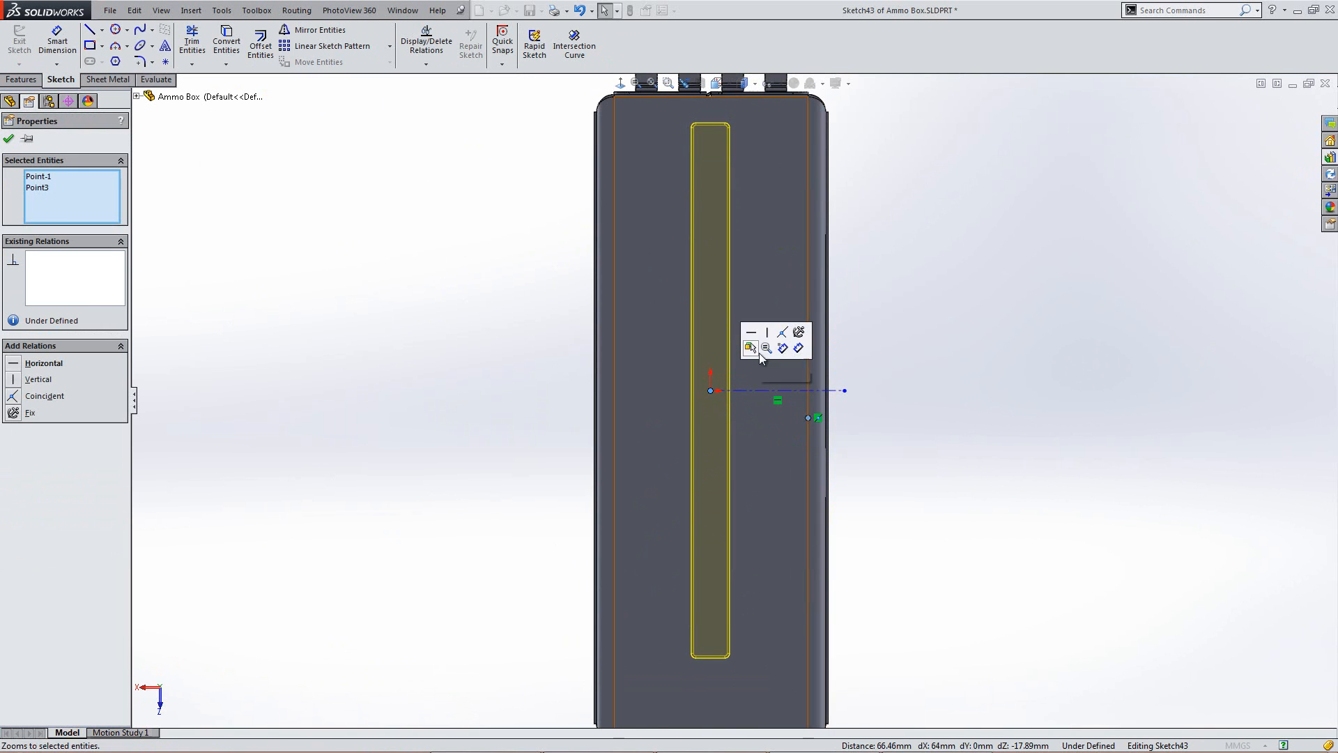
{"action": "left_click", "coordinate": [752, 335]}
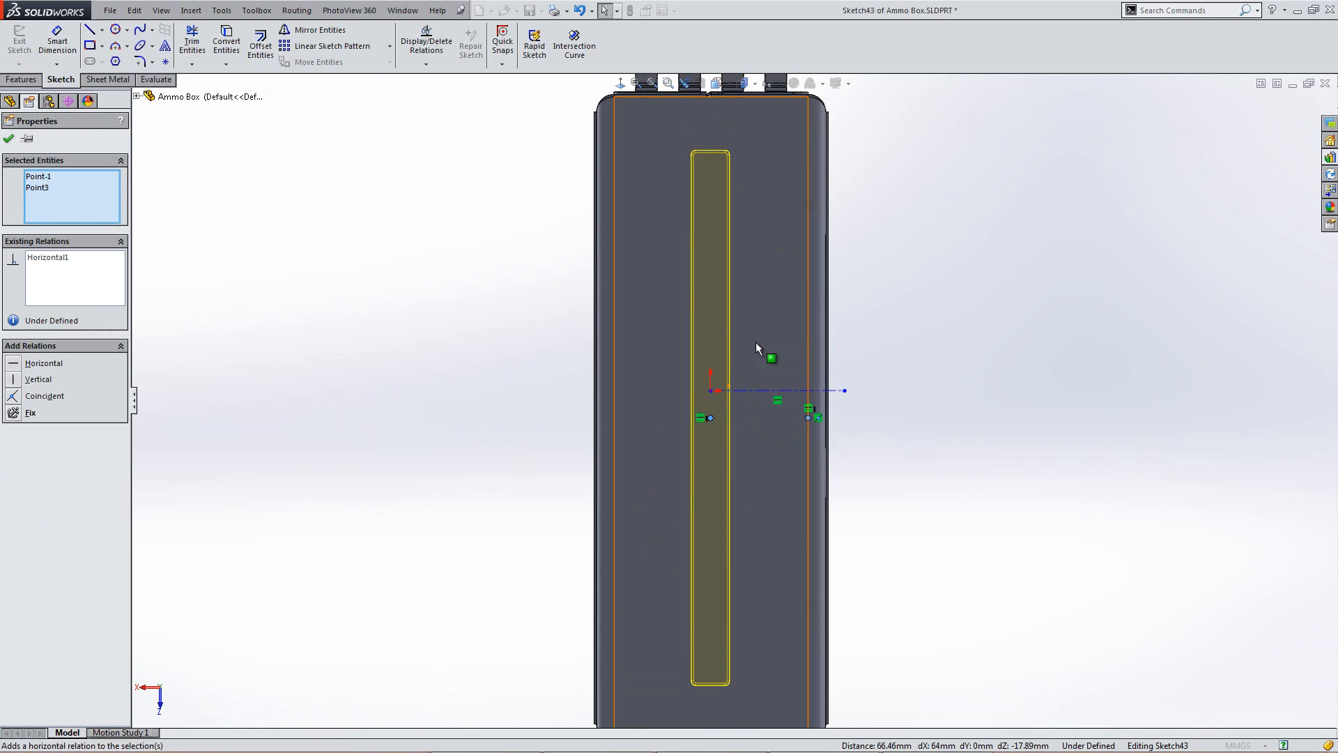
{"action": "left_click", "coordinate": [980, 468]}
Step: Align the form tool's centre point vertically with the midpoint of the bottom face's short edge and complete the feature
{"action": "scroll", "coordinate": [762, 538], "scroll_direction": "up", "scroll_amount": 2}
{"action": "scroll", "coordinate": [762, 538], "scroll_direction": "down", "scroll_amount": 5}
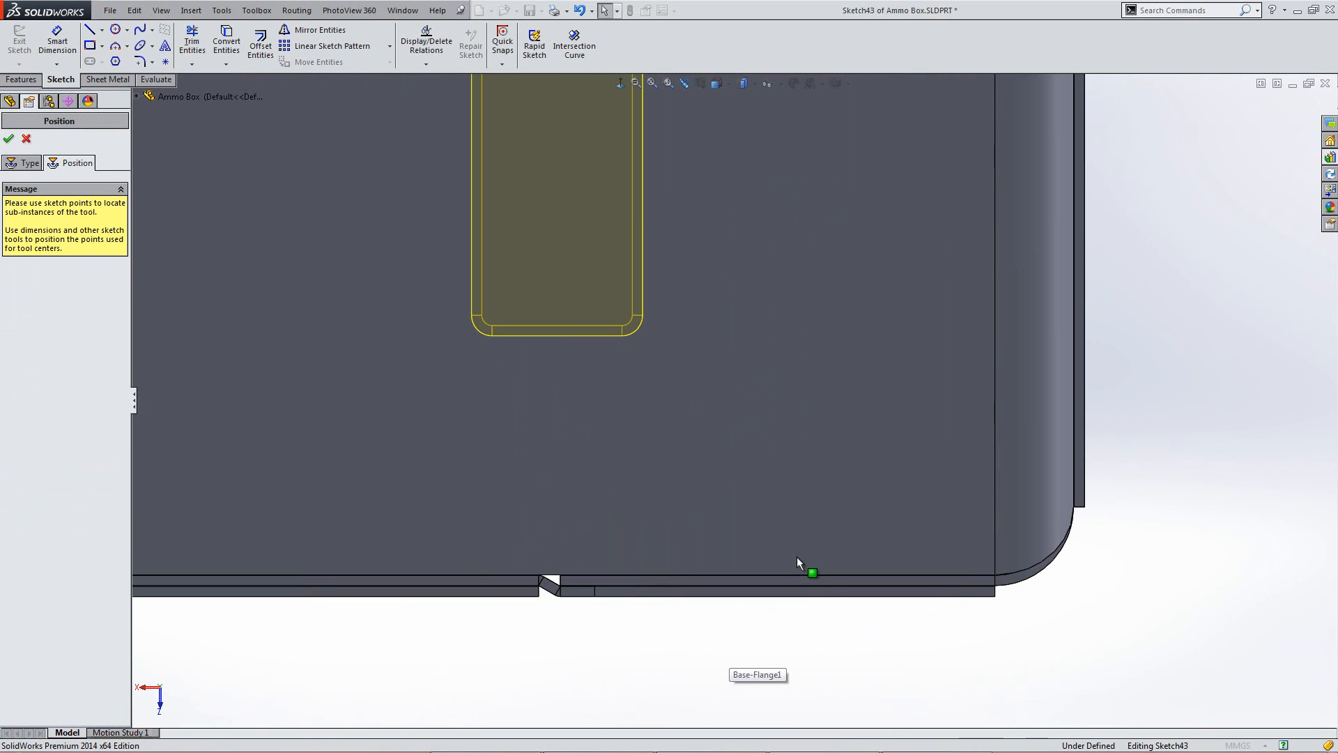
{"action": "right_click", "coordinate": [813, 573]}
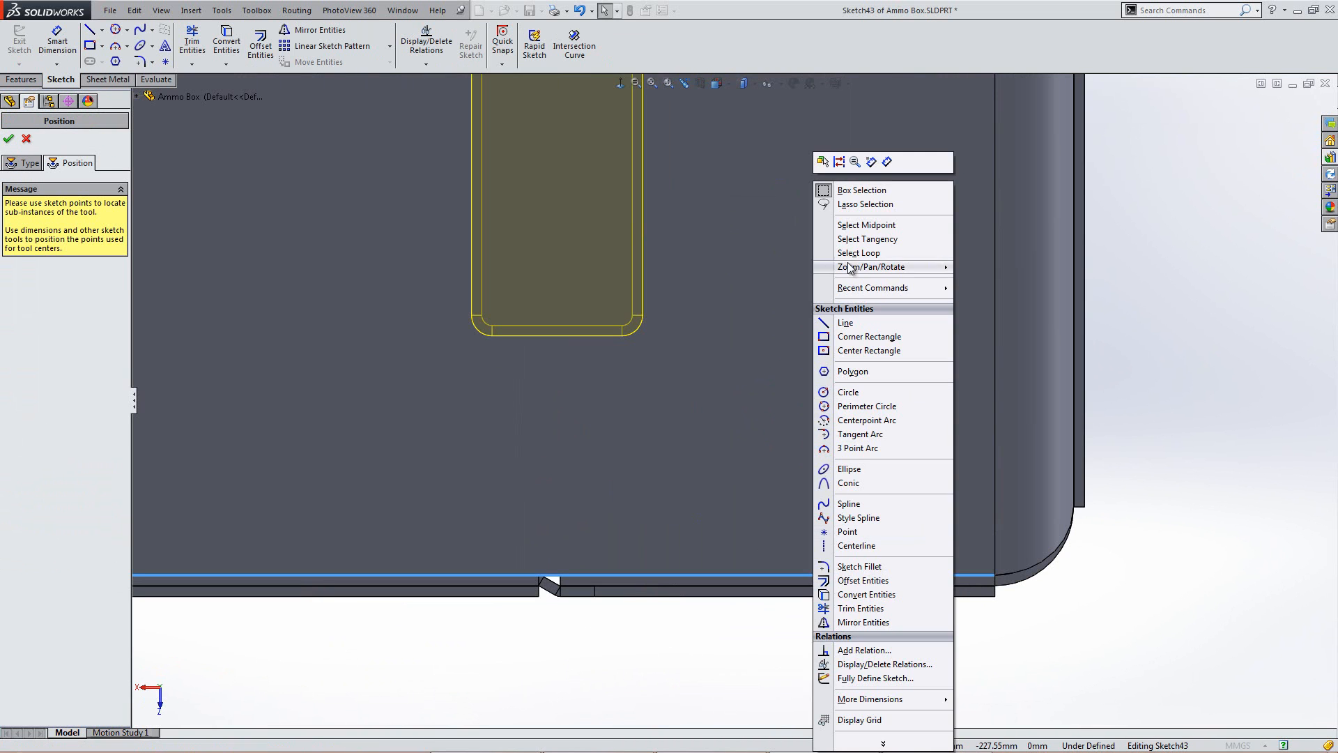
{"action": "left_click", "coordinate": [881, 228]}
{"action": "scroll", "coordinate": [693, 237], "scroll_direction": "up", "scroll_amount": 4}
{"action": "scroll", "coordinate": [693, 236], "scroll_direction": "up", "scroll_amount": 7}
{"action": "scroll", "coordinate": [725, 186], "scroll_direction": "down", "scroll_amount": 4}
{"action": "left_click", "coordinate": [705, 398], "text": "ctrl"}
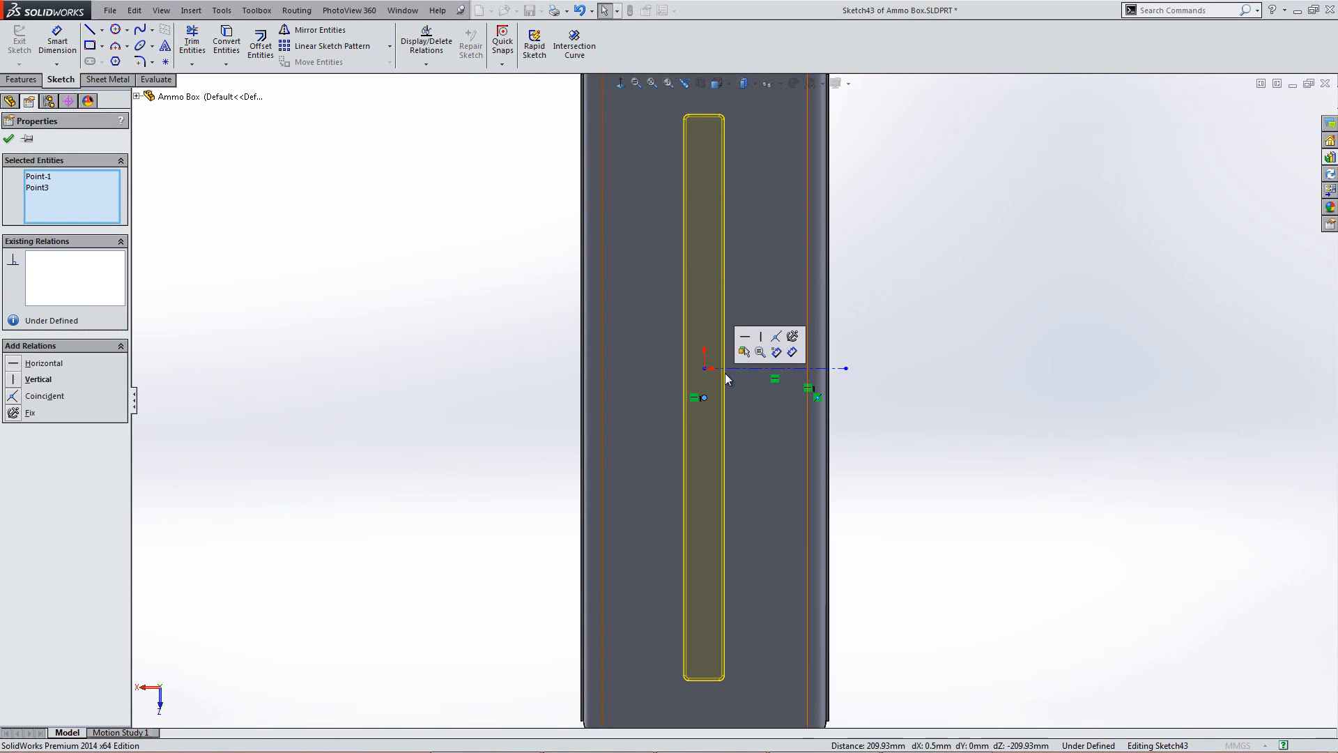
{"action": "left_click", "coordinate": [780, 359]}
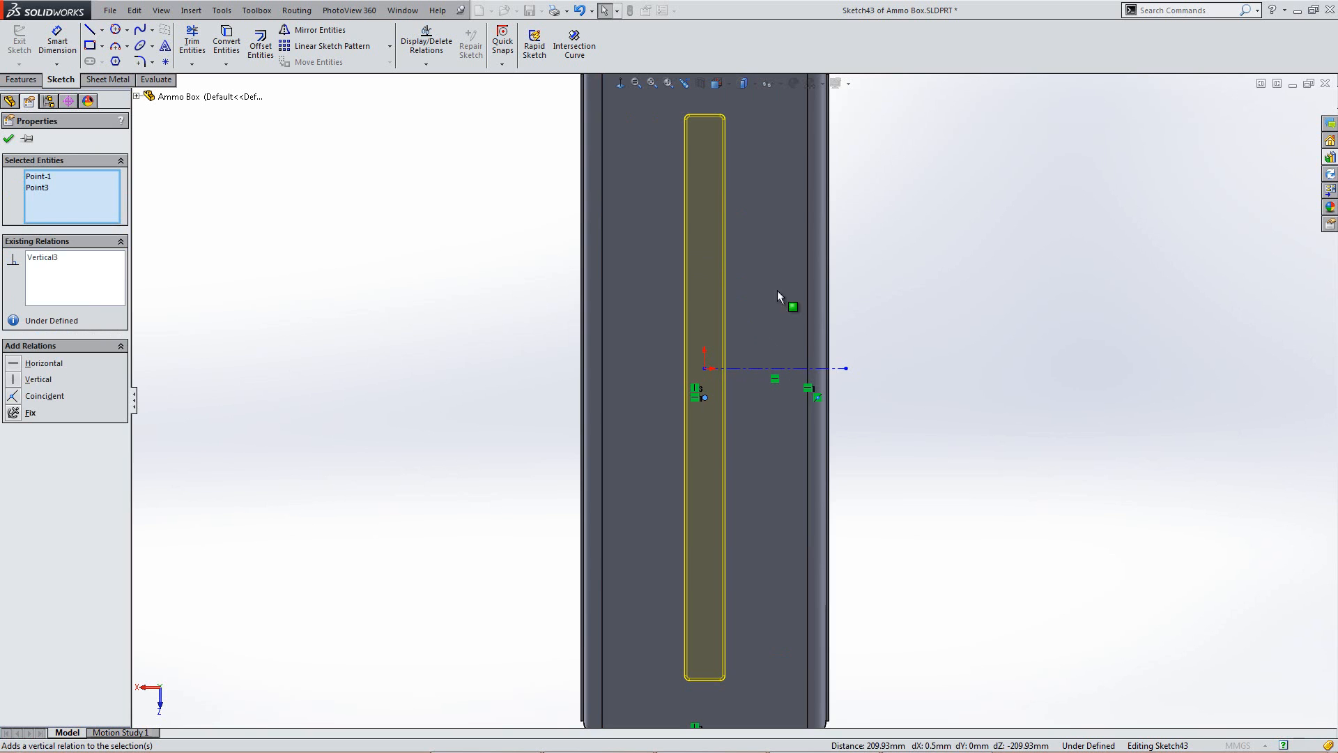
{"action": "left_click", "coordinate": [431, 325]}
{"action": "left_click", "coordinate": [11, 139]}
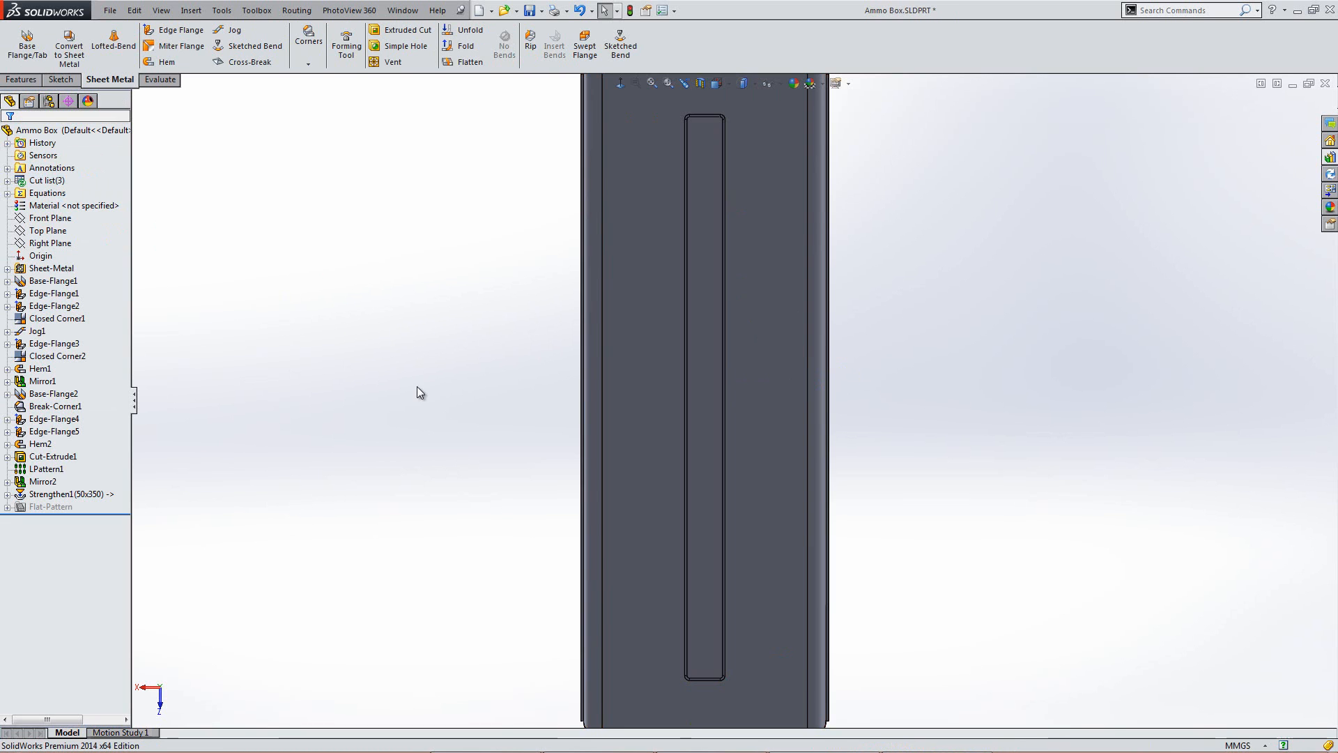
Step: Place the cross-shaped 25x350 forming tool from the Design Library on the inner face of the long side wall, viewed straight on
{"action": "key", "text": "ctrl+7"}
{"action": "middle_click_drag", "start_coordinate": [875, 482], "coordinate": [851, 320]}
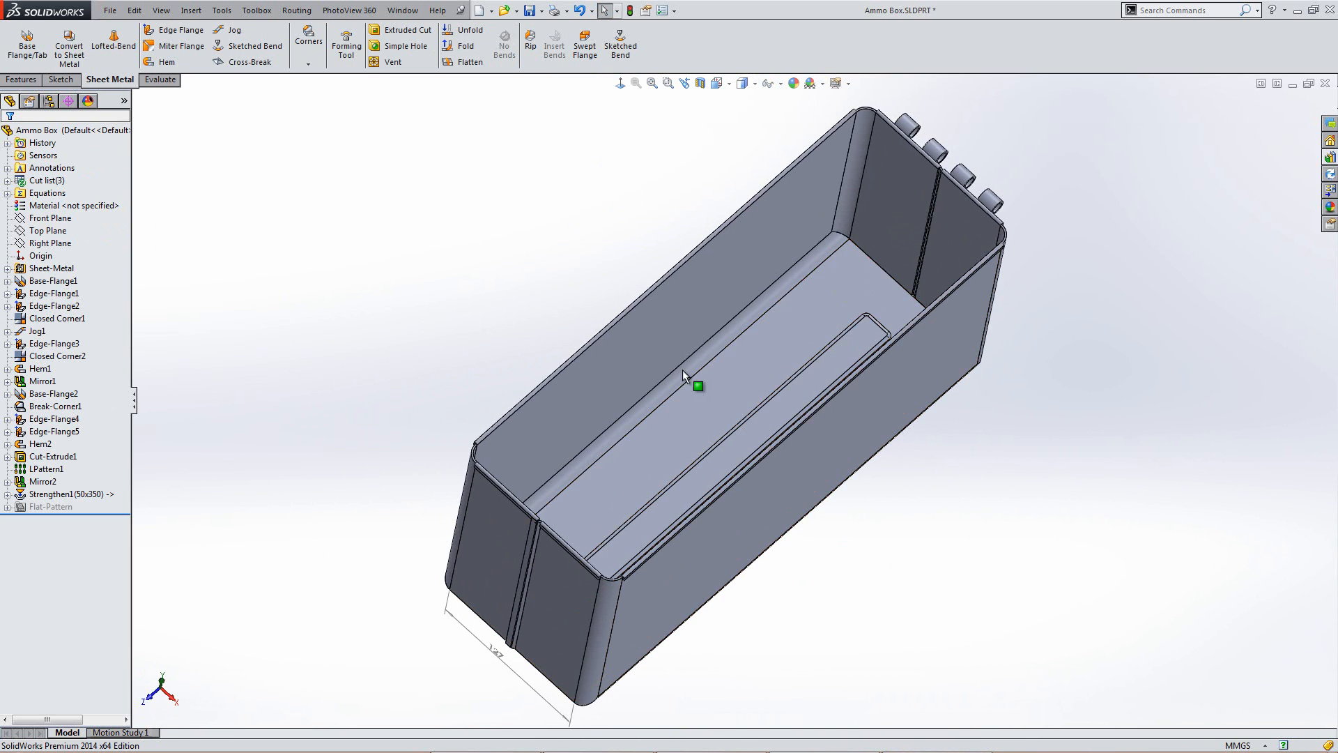
{"action": "key", "text": "ctrl+7"}
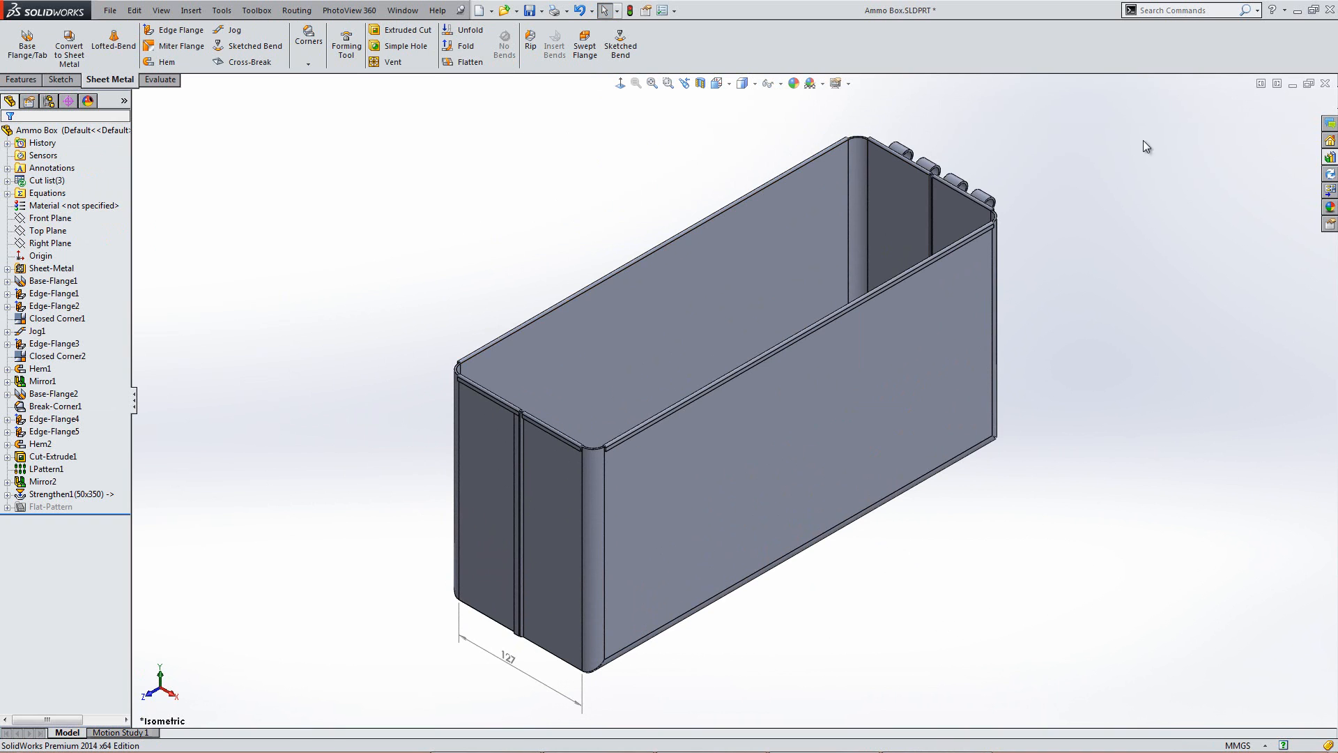
{"action": "left_click", "coordinate": [1330, 158]}
{"action": "left_click_drag", "start_coordinate": [1149, 350], "coordinate": [701, 326]}
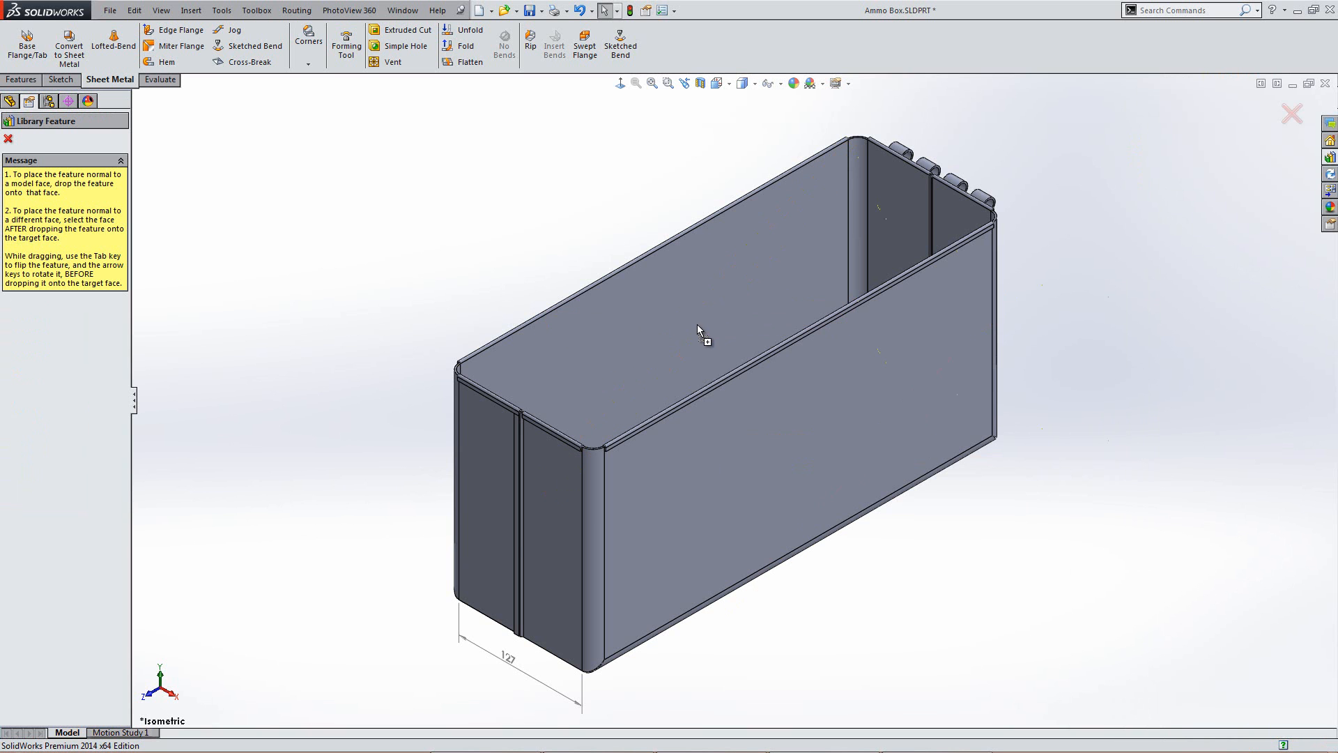
{"action": "left_click", "coordinate": [620, 85]}
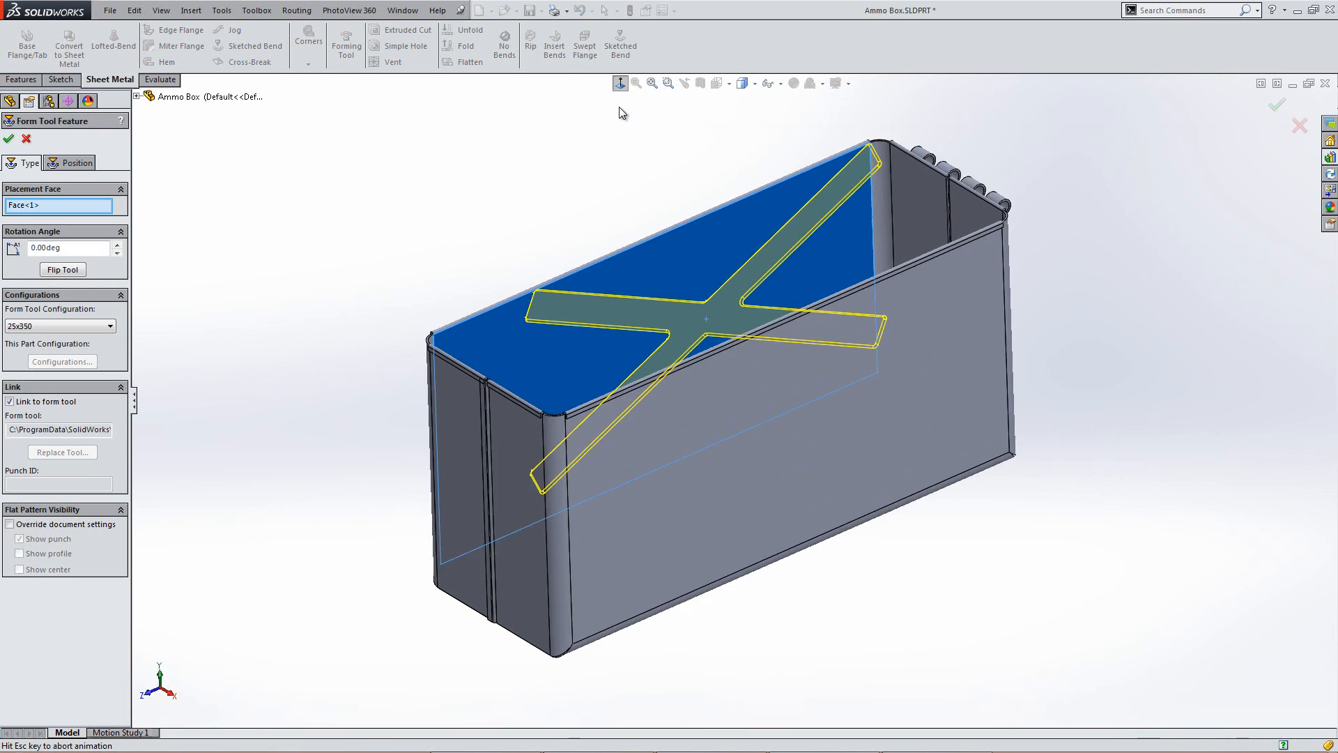
{"action": "left_click", "coordinate": [620, 86]}
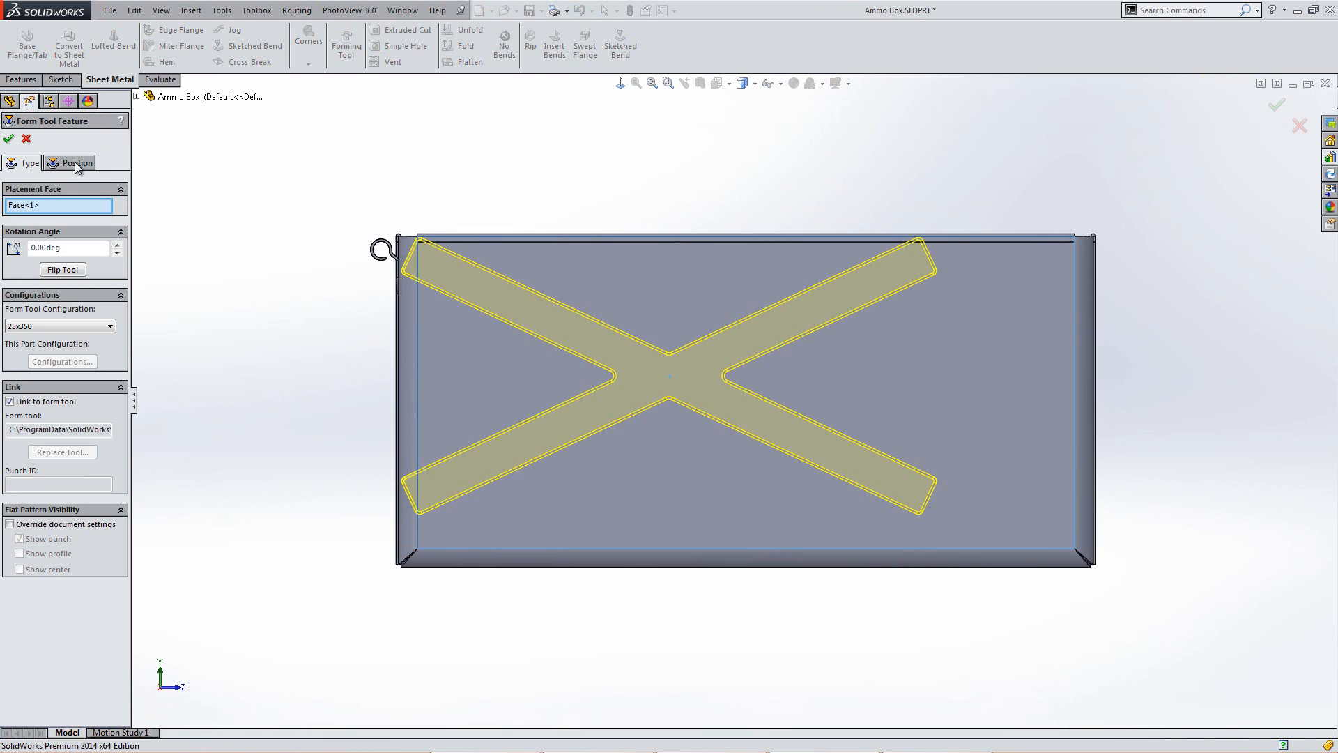
Step: In the cross's position sketch, align its centre point vertically with the midpoint of the side wall's lower edge
{"action": "left_click", "coordinate": [78, 165]}
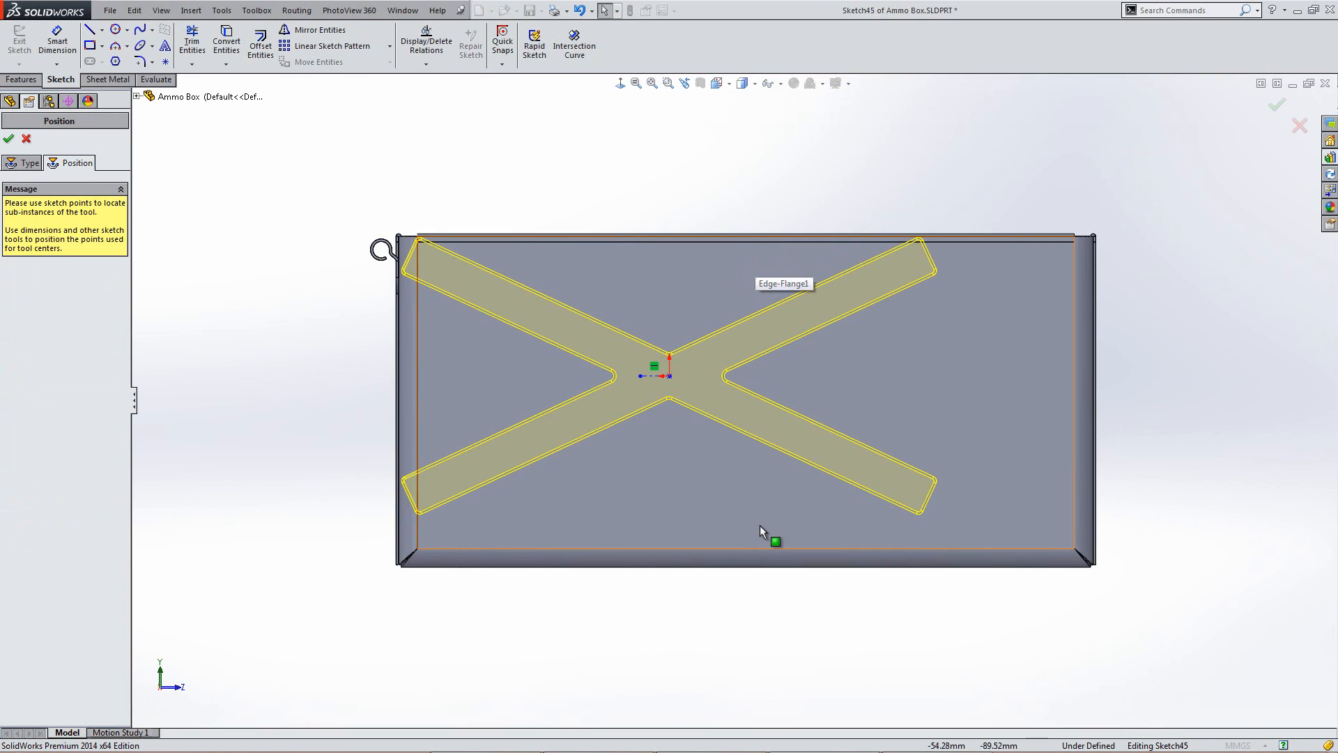
{"action": "right_click", "coordinate": [782, 550]}
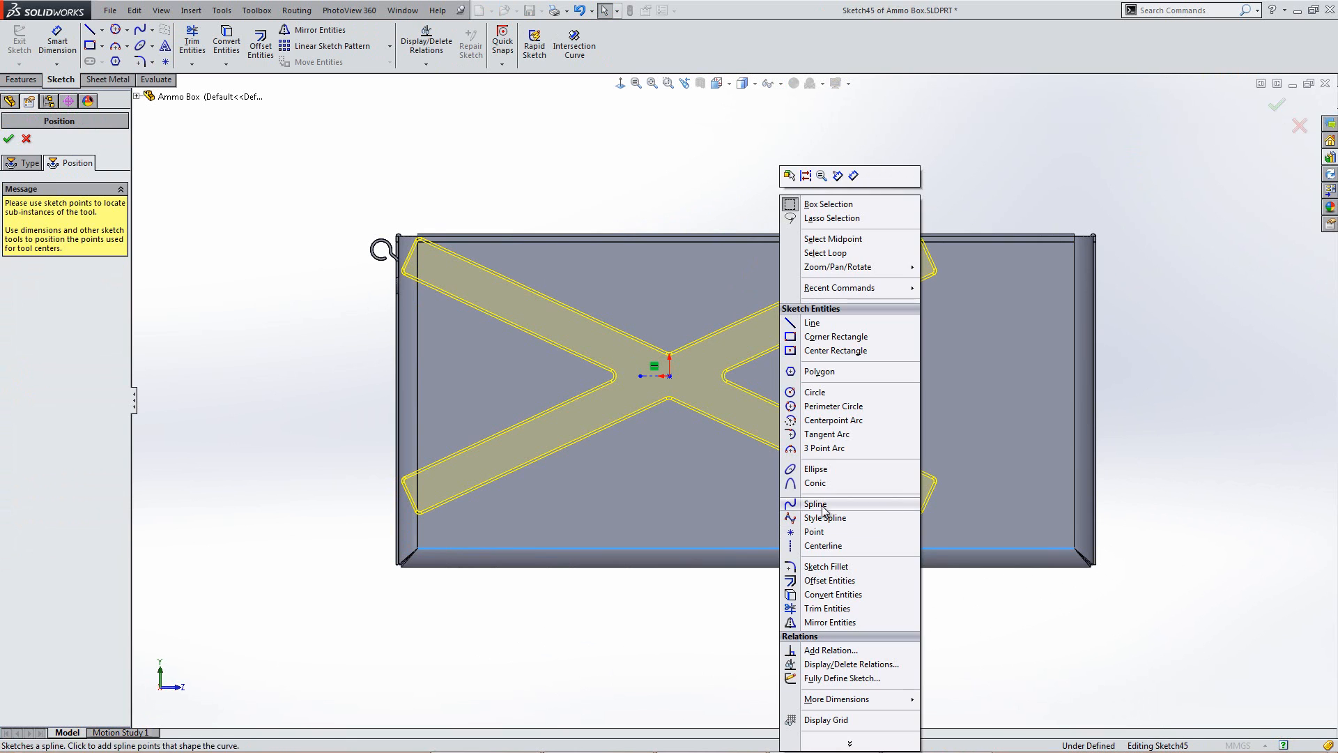
{"action": "left_click", "coordinate": [833, 239]}
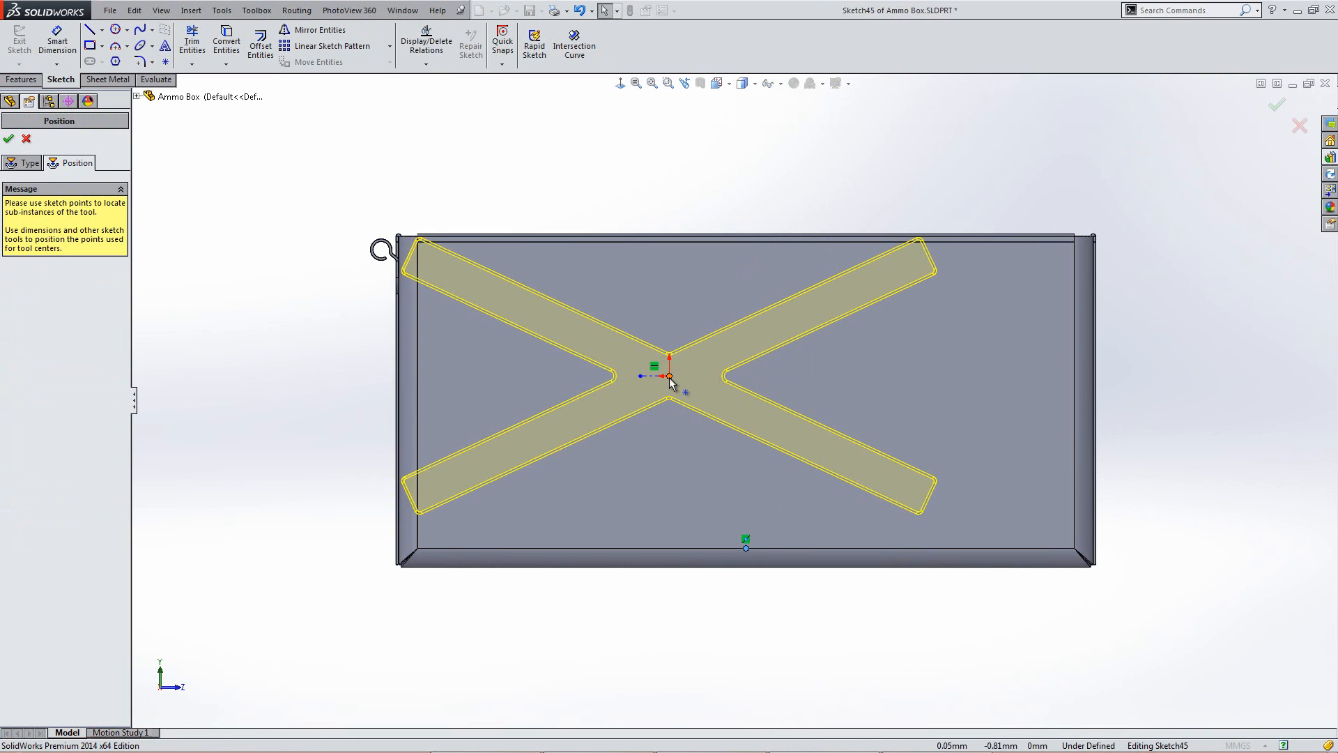
{"action": "left_click", "coordinate": [669, 377], "text": "ctrl"}
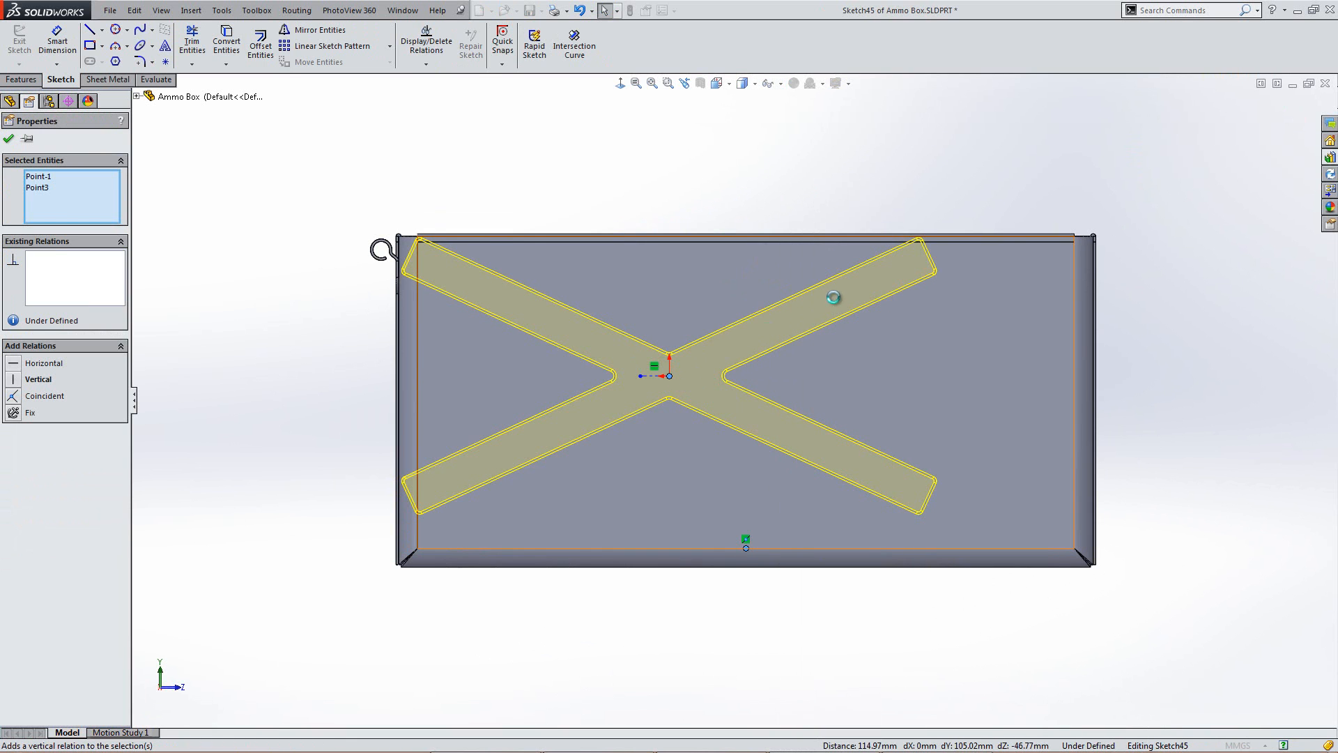
{"action": "left_click", "coordinate": [38, 379]}
Step: Align the cross's centre point horizontally with the midpoint of the side wall's end edge and complete the form feature
{"action": "right_click", "coordinate": [420, 407]}
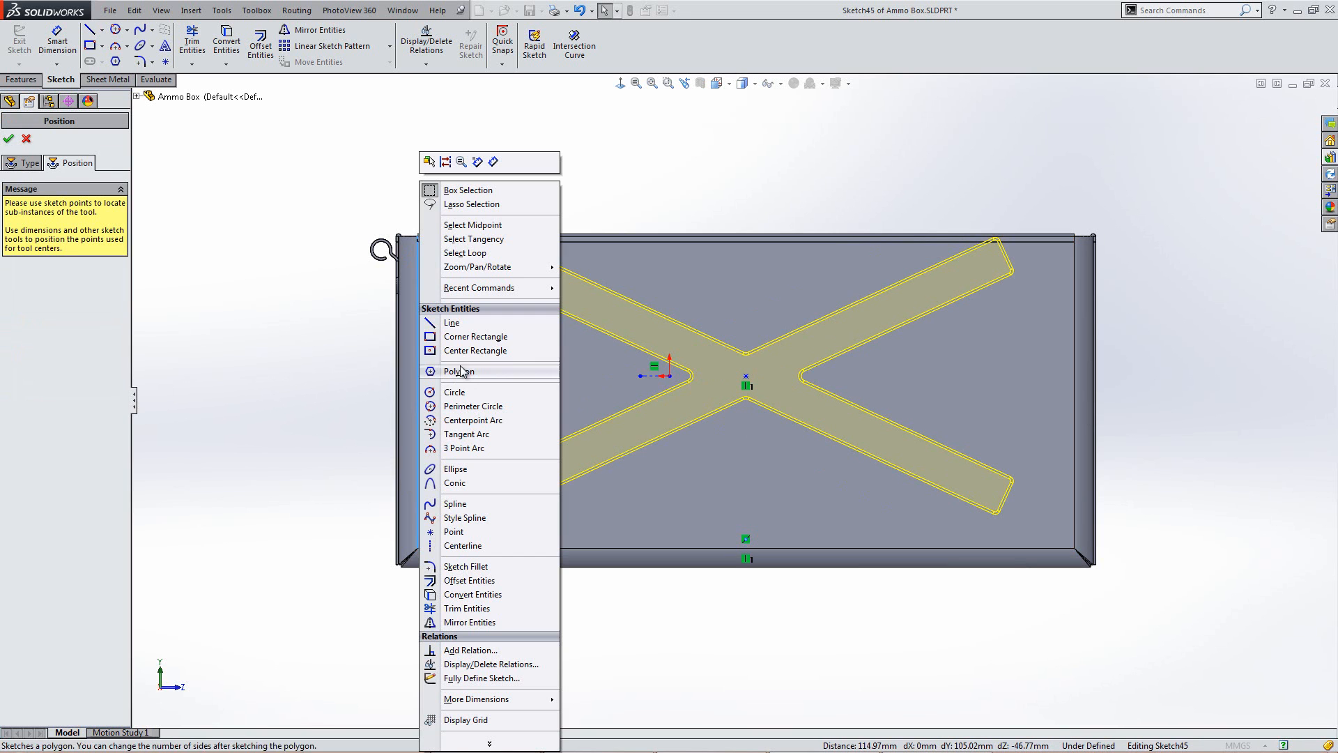
{"action": "left_click", "coordinate": [464, 225]}
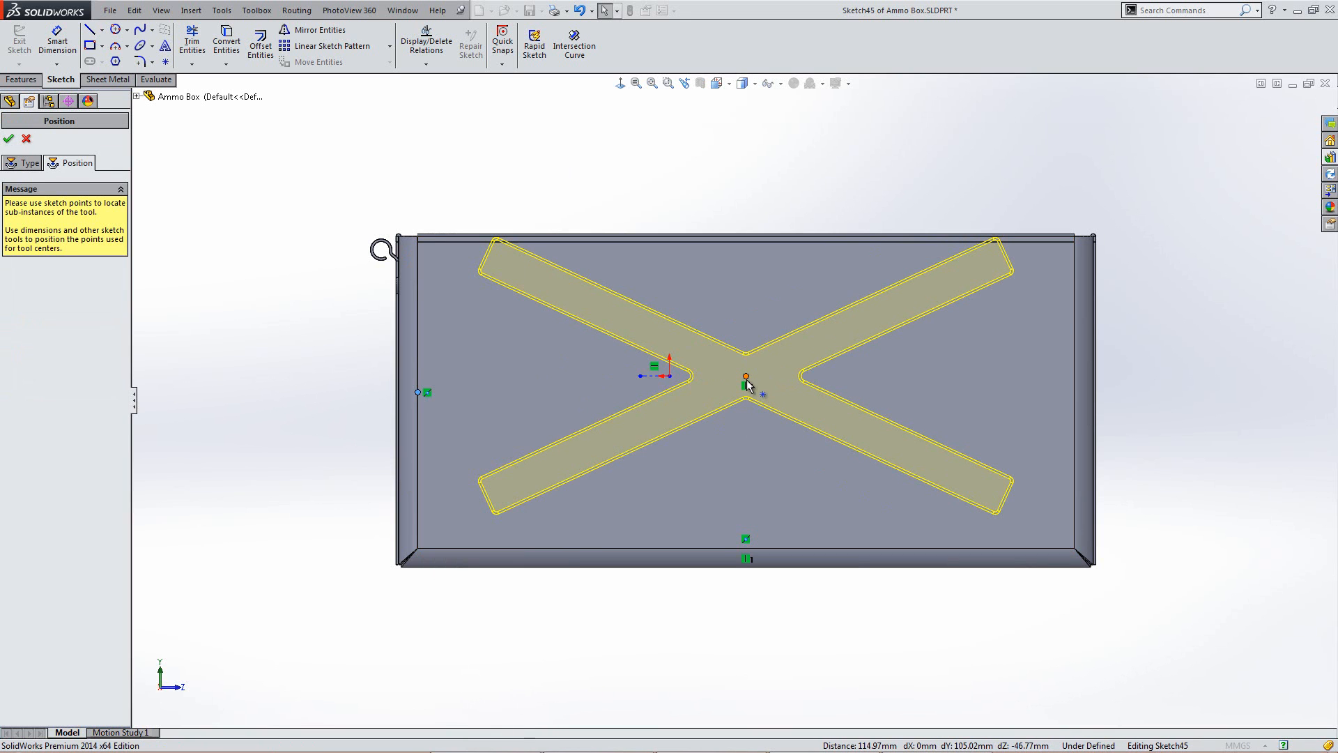
{"action": "left_click", "coordinate": [747, 380], "text": "ctrl"}
{"action": "left_click", "coordinate": [44, 363]}
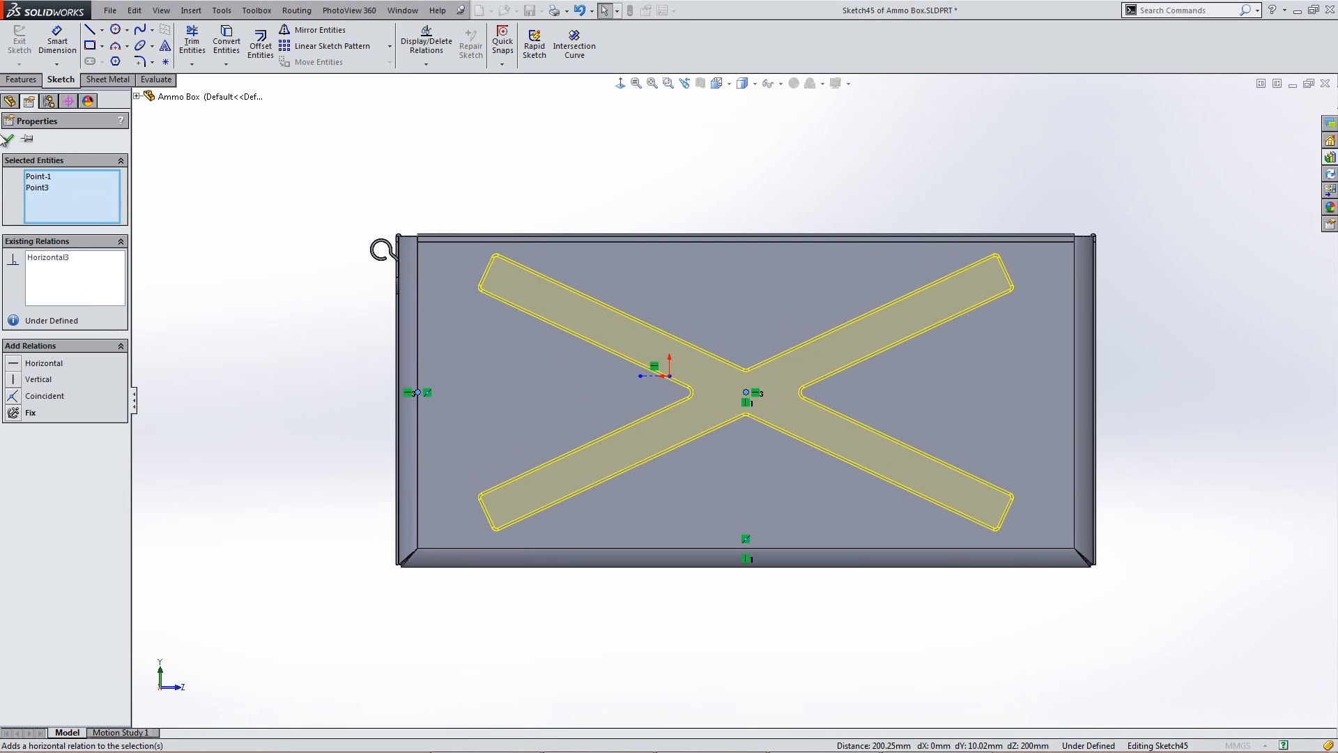
{"action": "left_click", "coordinate": [8, 139]}
{"action": "key", "text": "ctrl+7"}
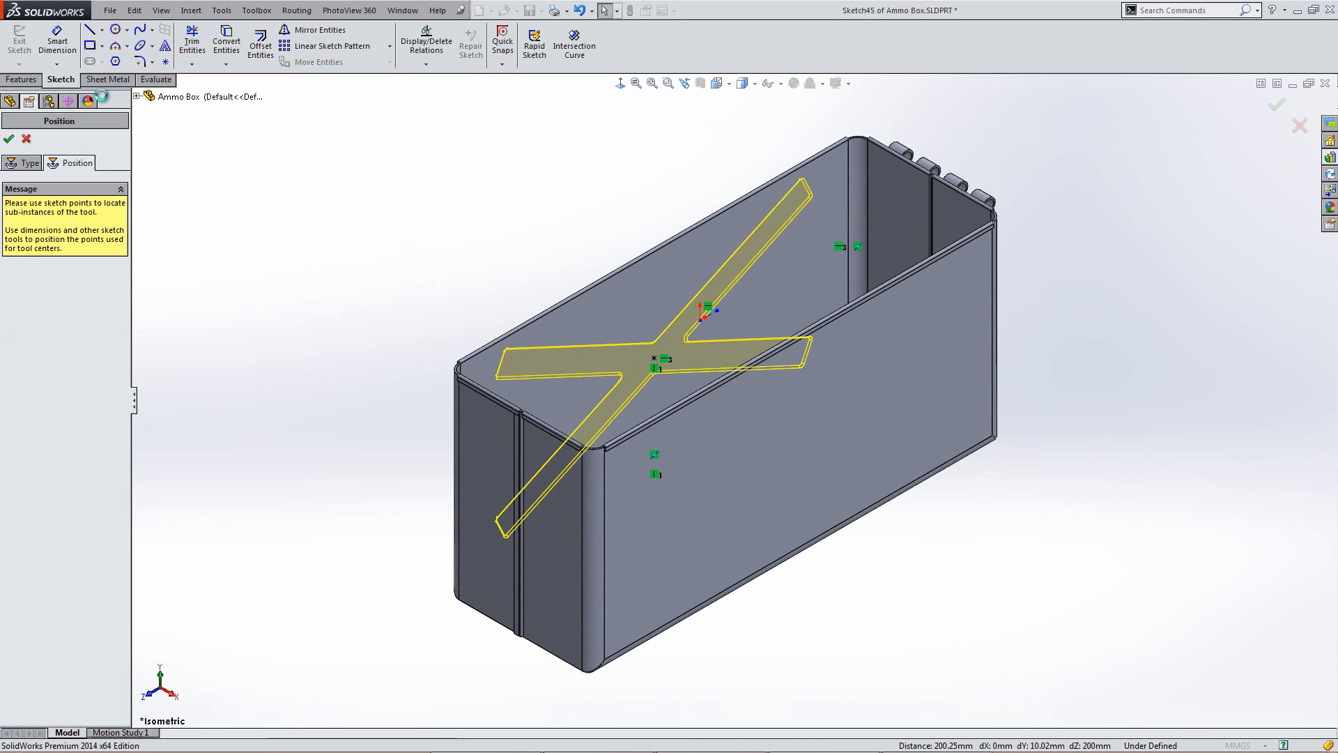
Step: Mirror the cross-shaped 25x350 impression feature about the Right Plane onto the opposite long side wall
{"action": "left_click", "coordinate": [496, 61]}
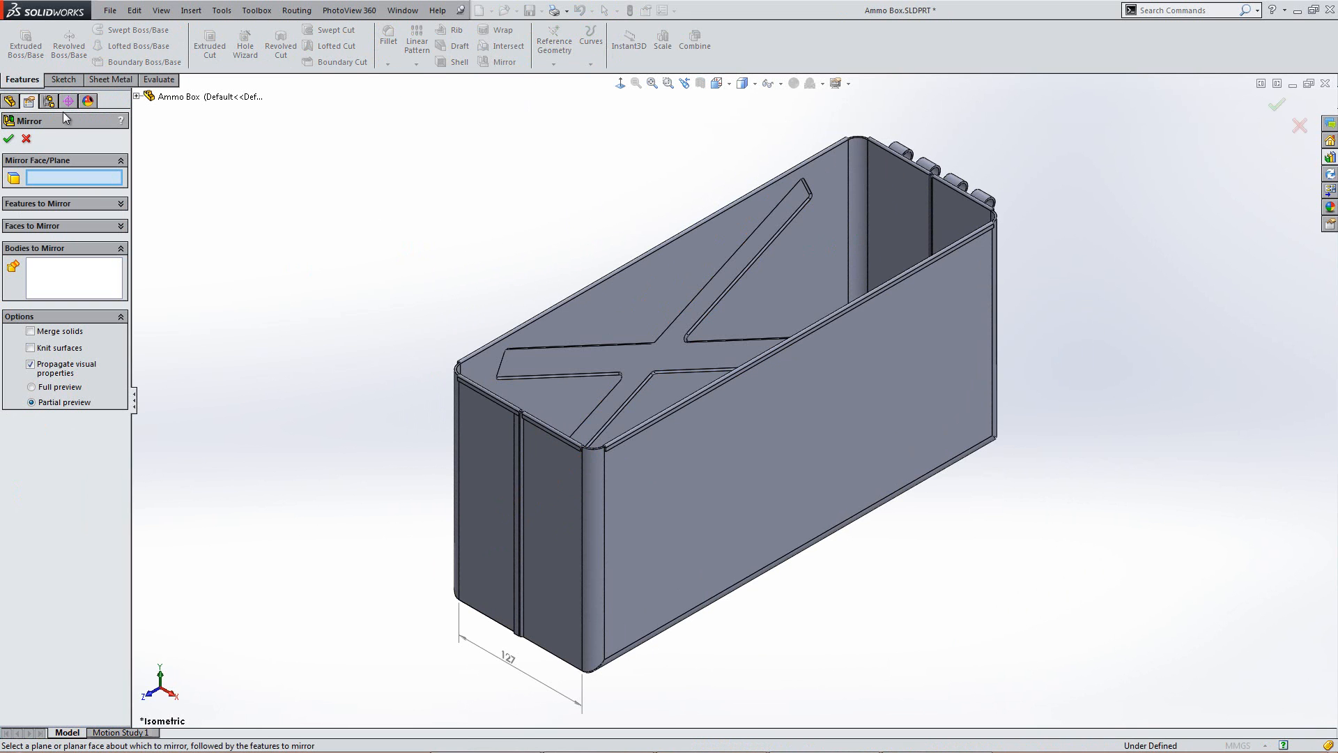
{"action": "left_click", "coordinate": [137, 97]}
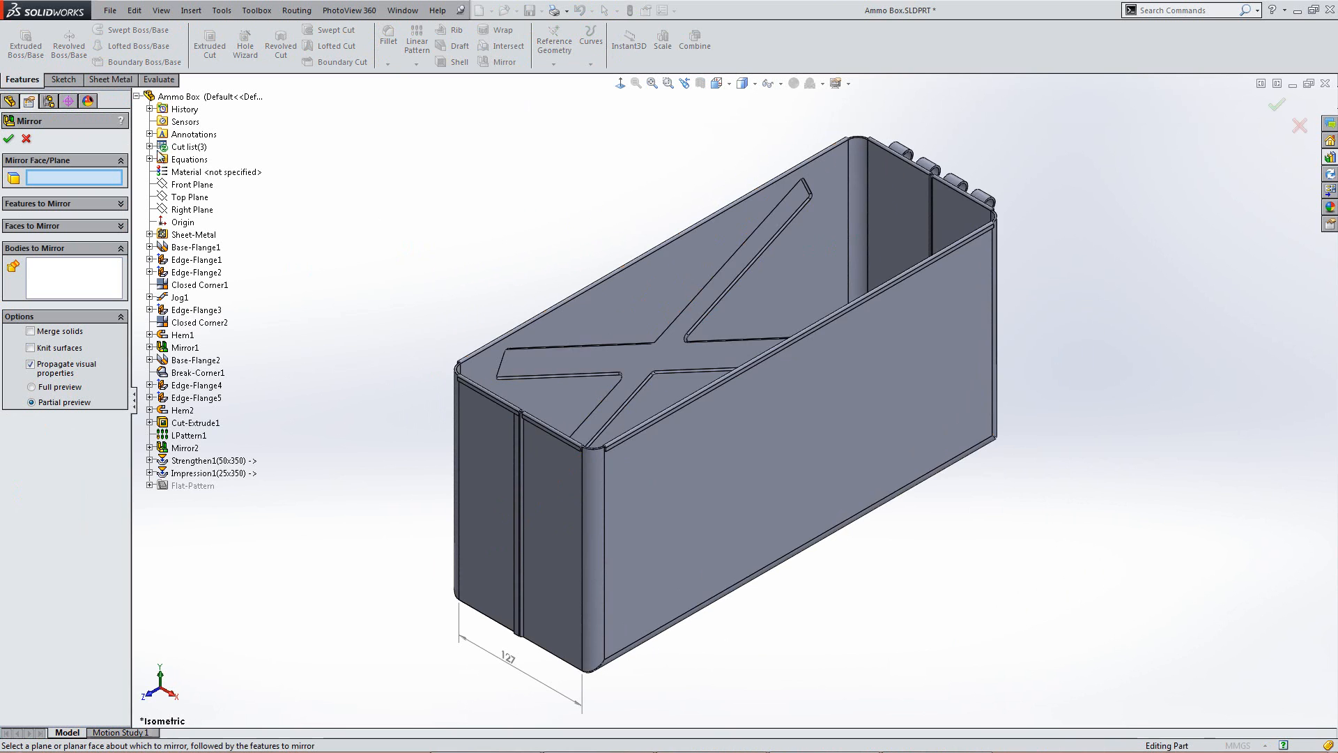
{"action": "left_click", "coordinate": [190, 210]}
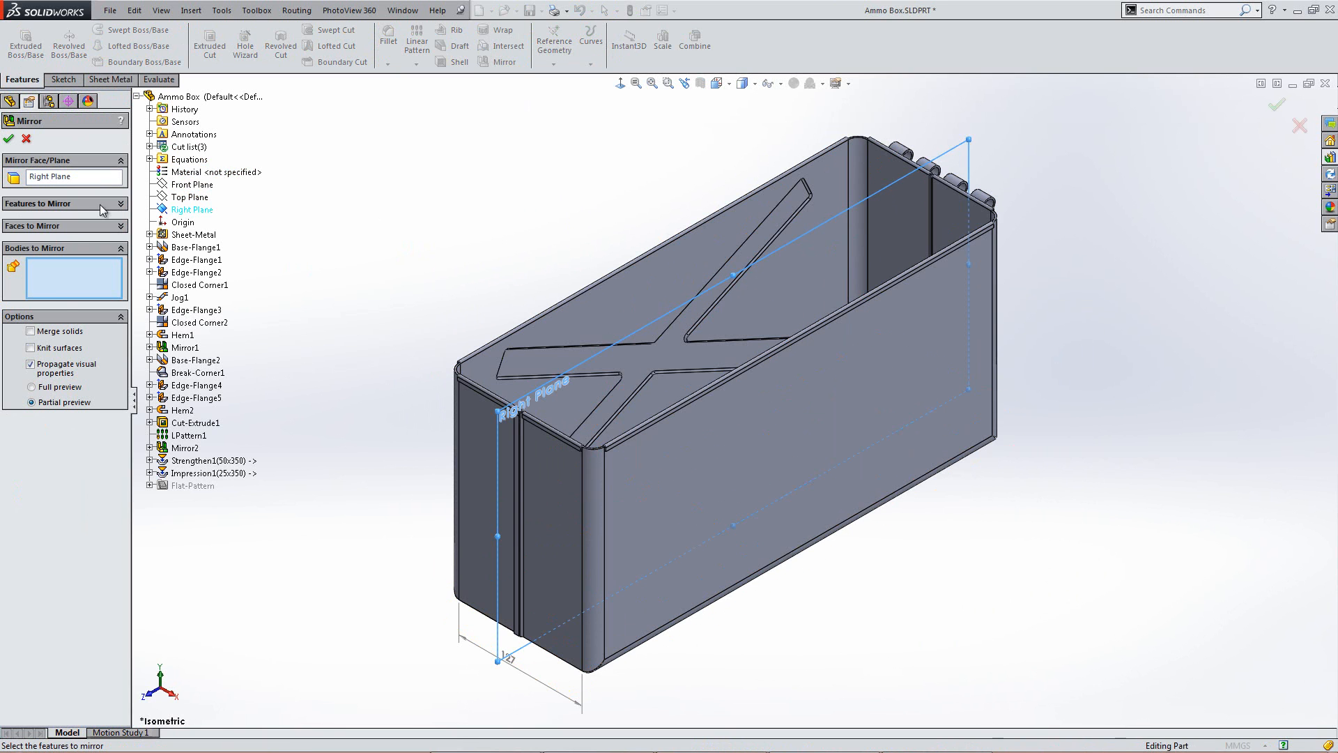
{"action": "left_click", "coordinate": [64, 204]}
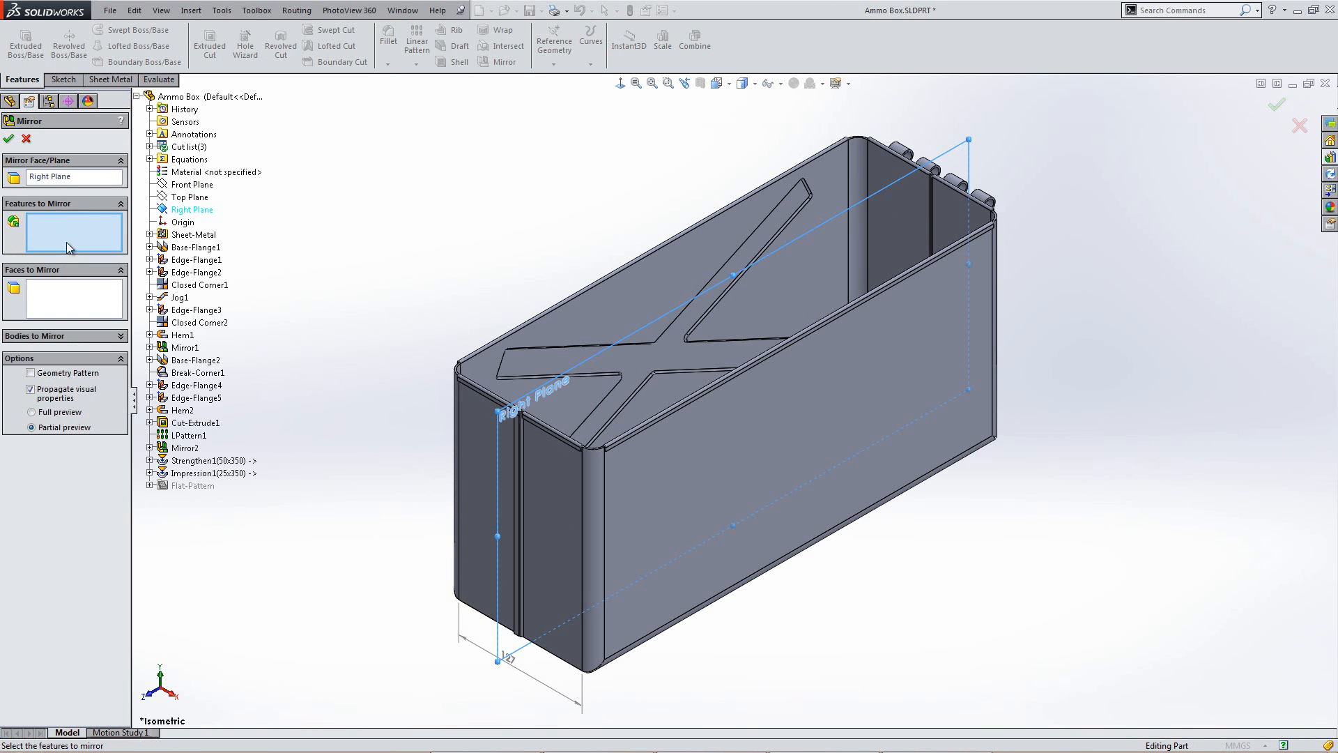
{"action": "left_click", "coordinate": [212, 473]}
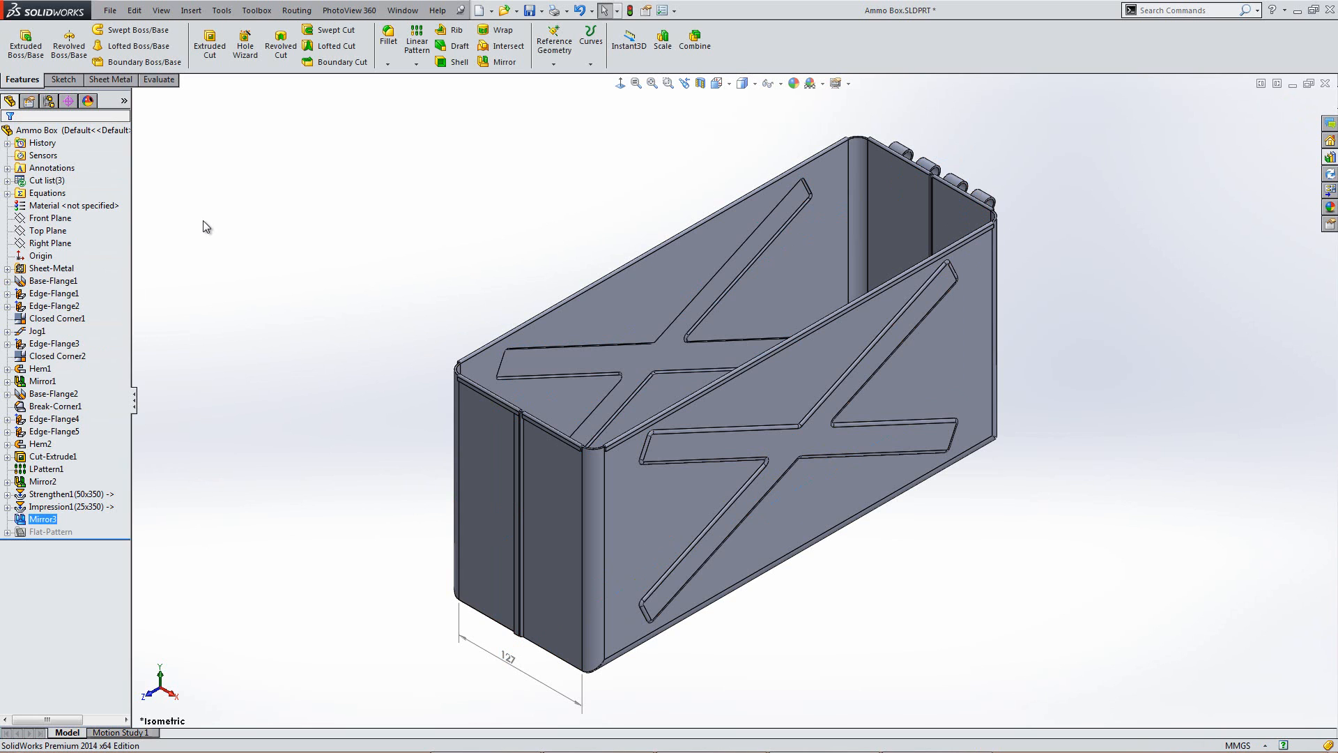
{"action": "left_click", "coordinate": [387, 266]}
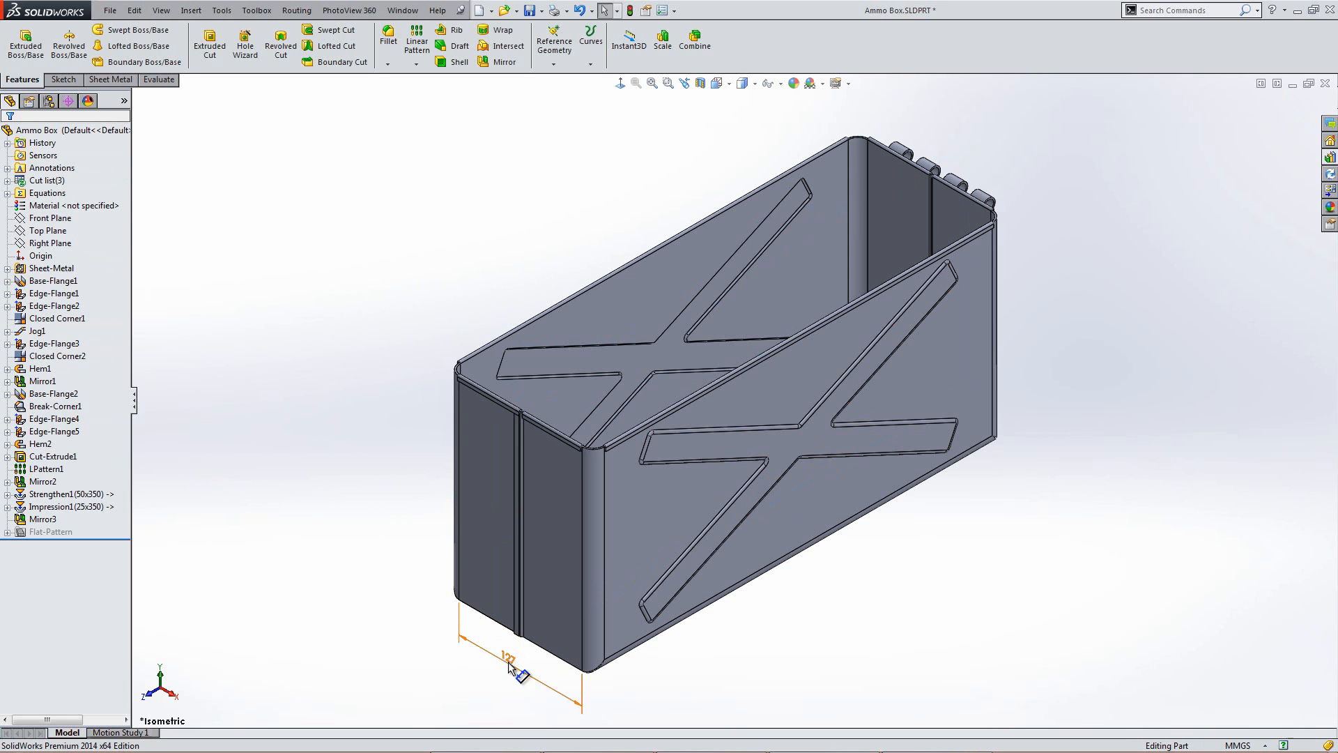
Step: Turn off the display of reference dimensions in the part's annotations and save the ammo box part
{"action": "left_click", "coordinate": [48, 193]}
{"action": "left_click", "coordinate": [47, 168]}
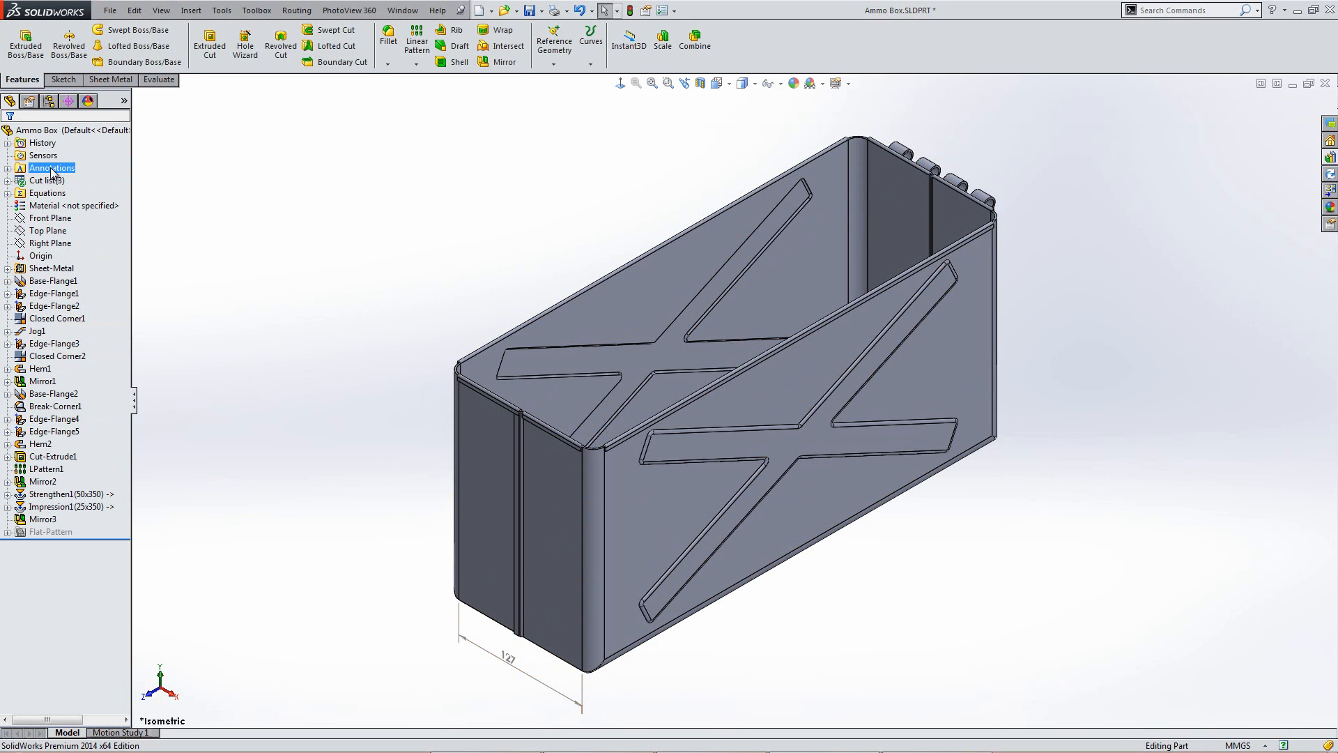
{"action": "right_click", "coordinate": [50, 168]}
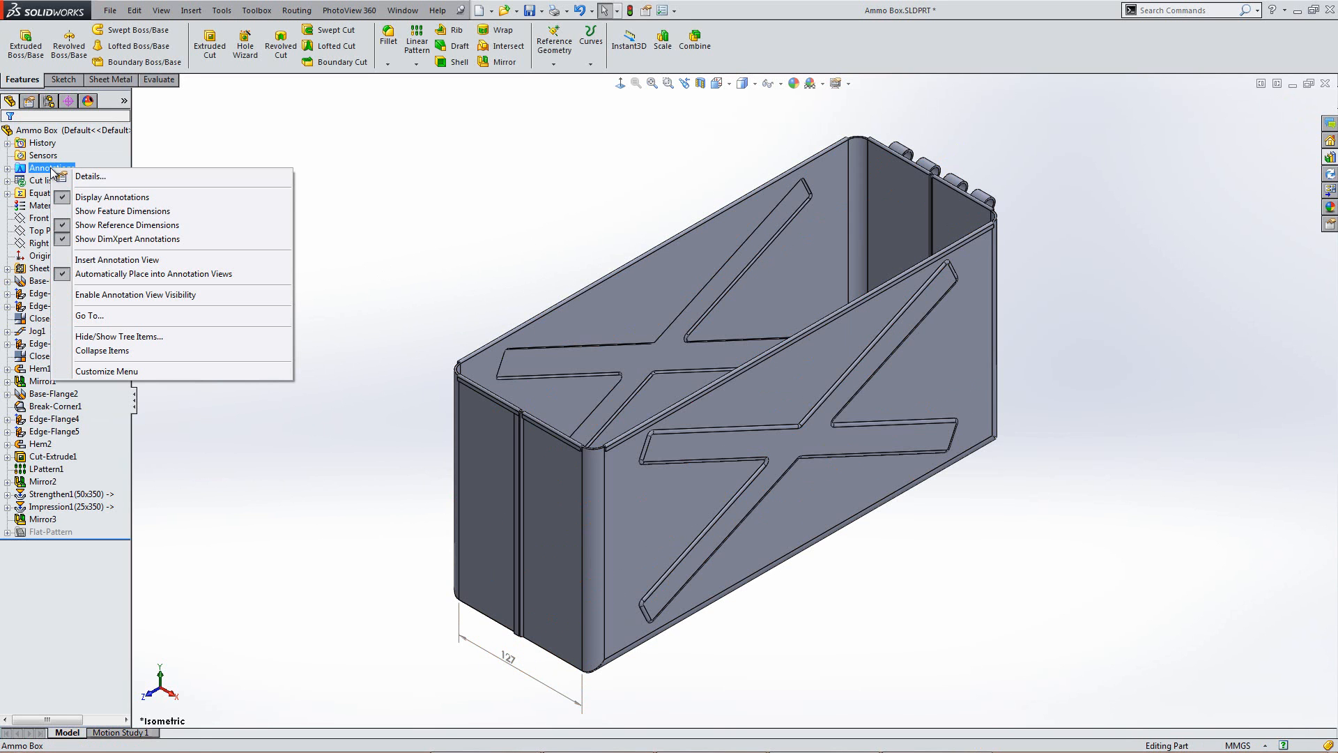
{"action": "left_click", "coordinate": [129, 226]}
{"action": "left_click", "coordinate": [278, 473]}
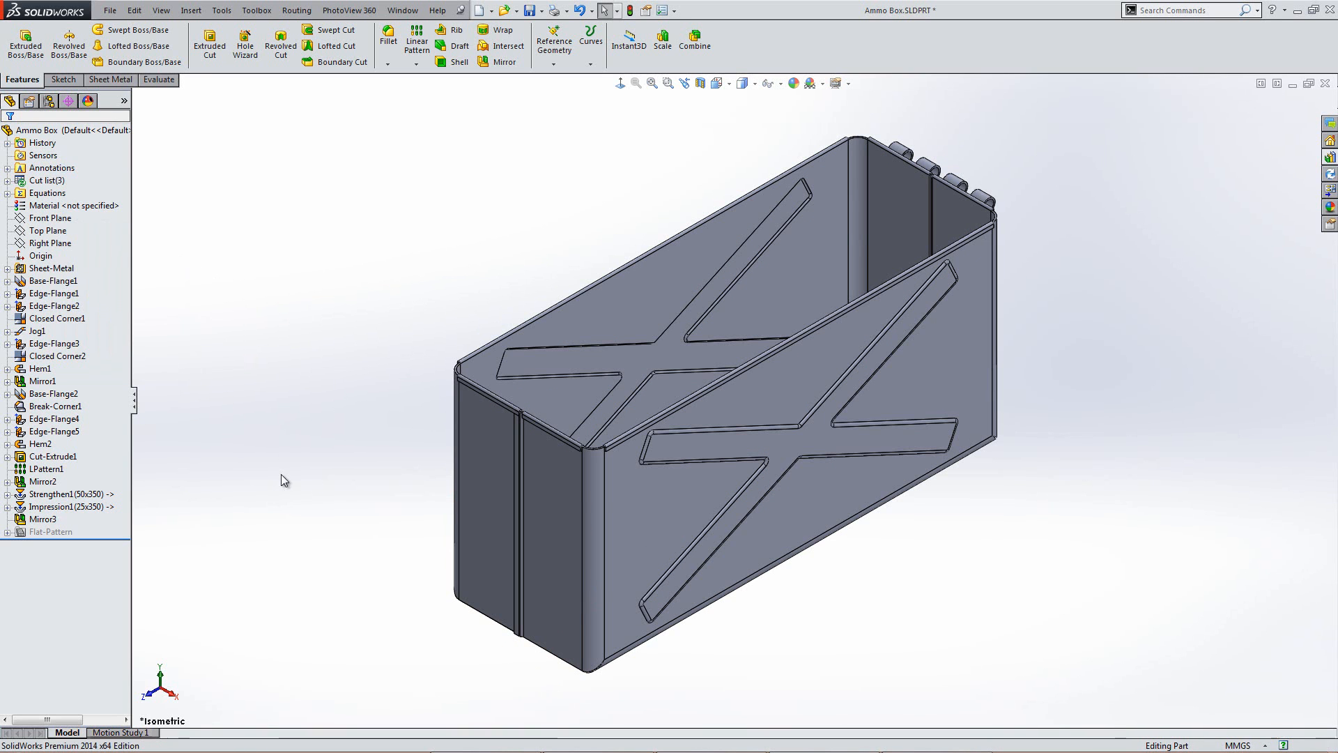
{"action": "left_click", "coordinate": [529, 10]}
Step: Make a new assembly from the ammo box part and insert the box as its first, fixed component
{"action": "left_click", "coordinate": [493, 15]}
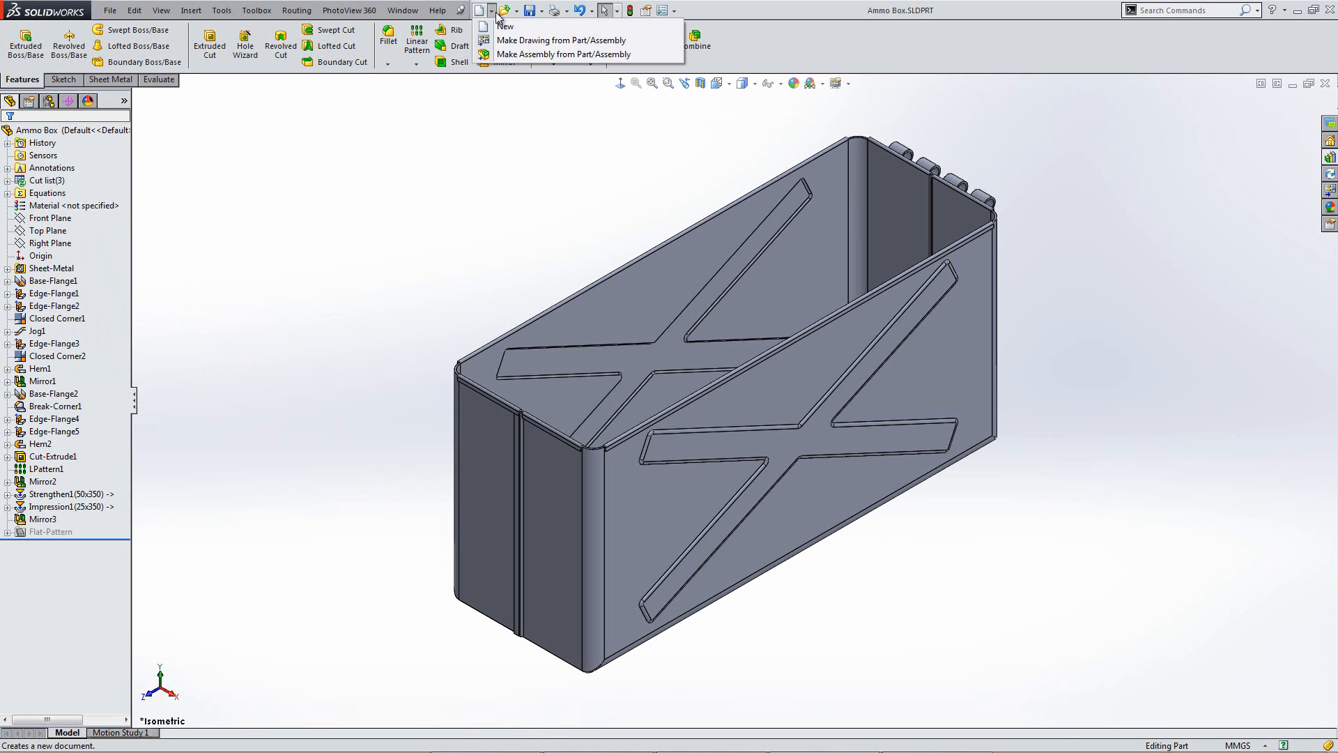
{"action": "left_click", "coordinate": [530, 56]}
{"action": "left_click", "coordinate": [542, 319]}
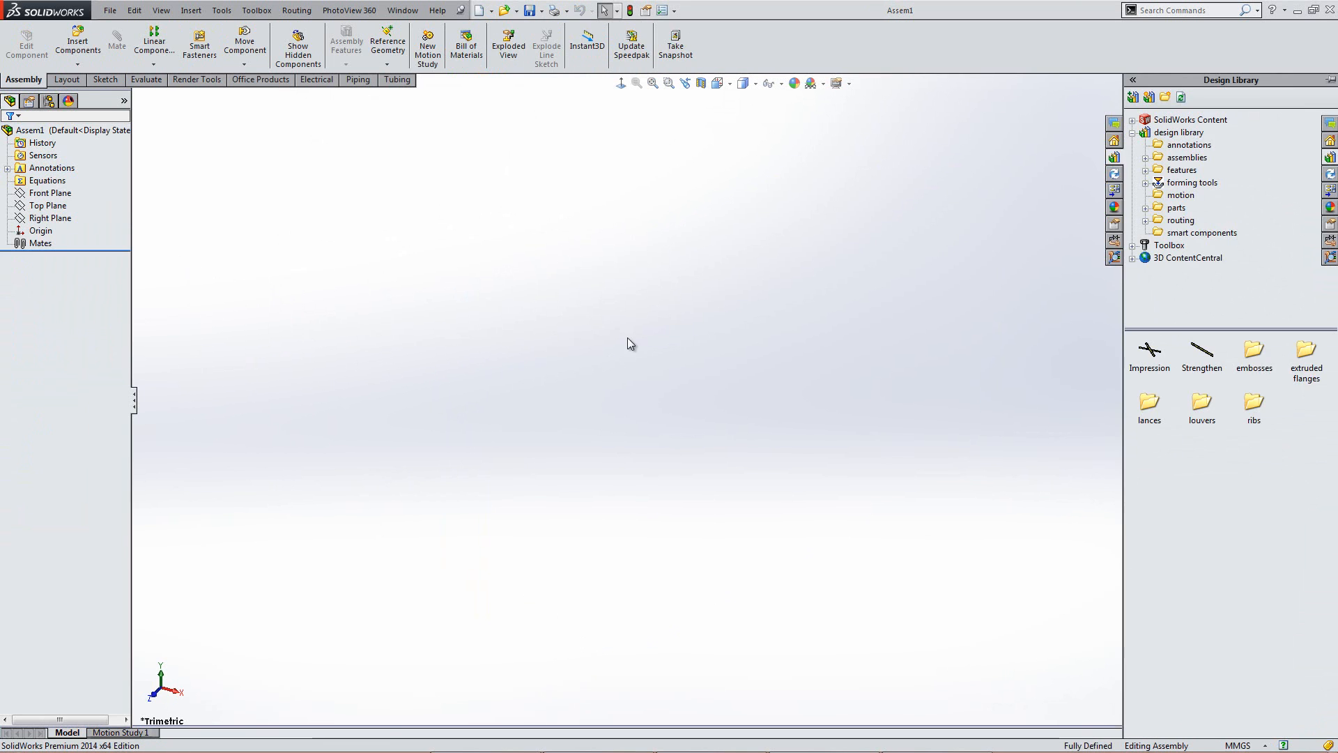
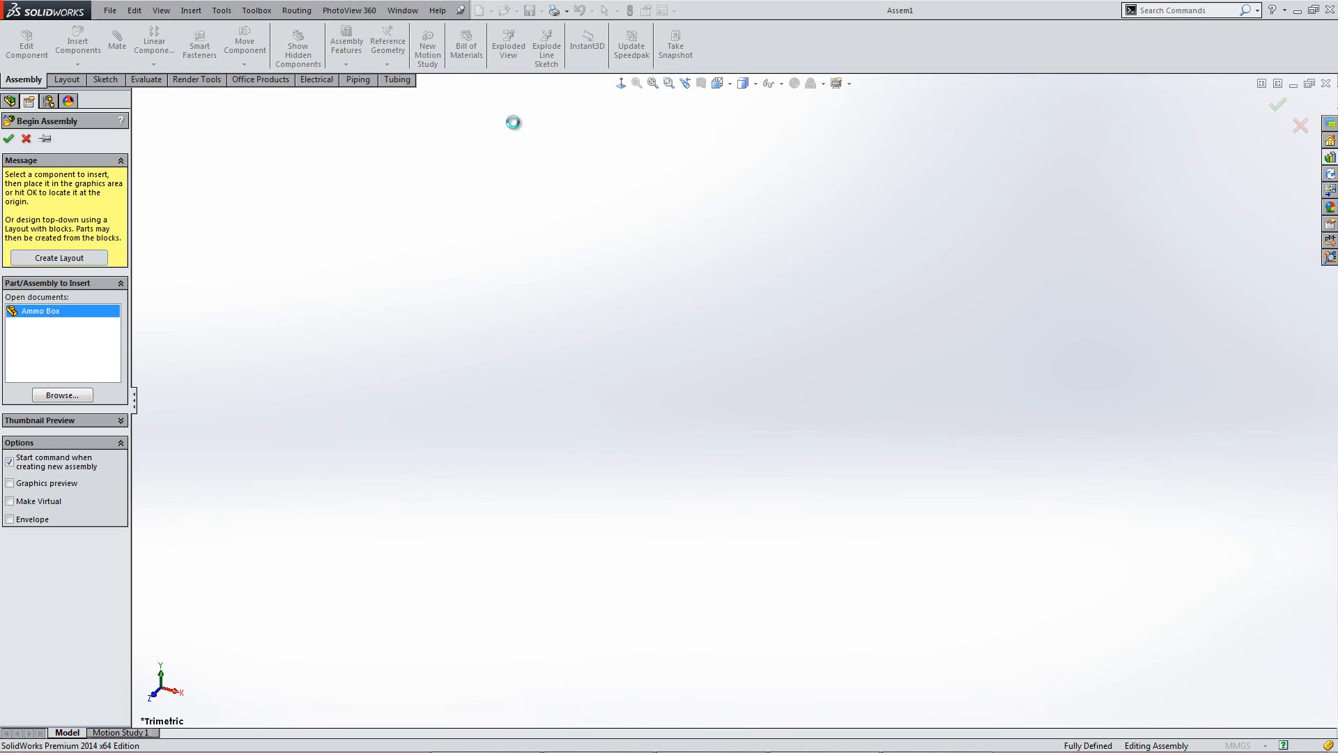
{"action": "left_click", "coordinate": [493, 203]}
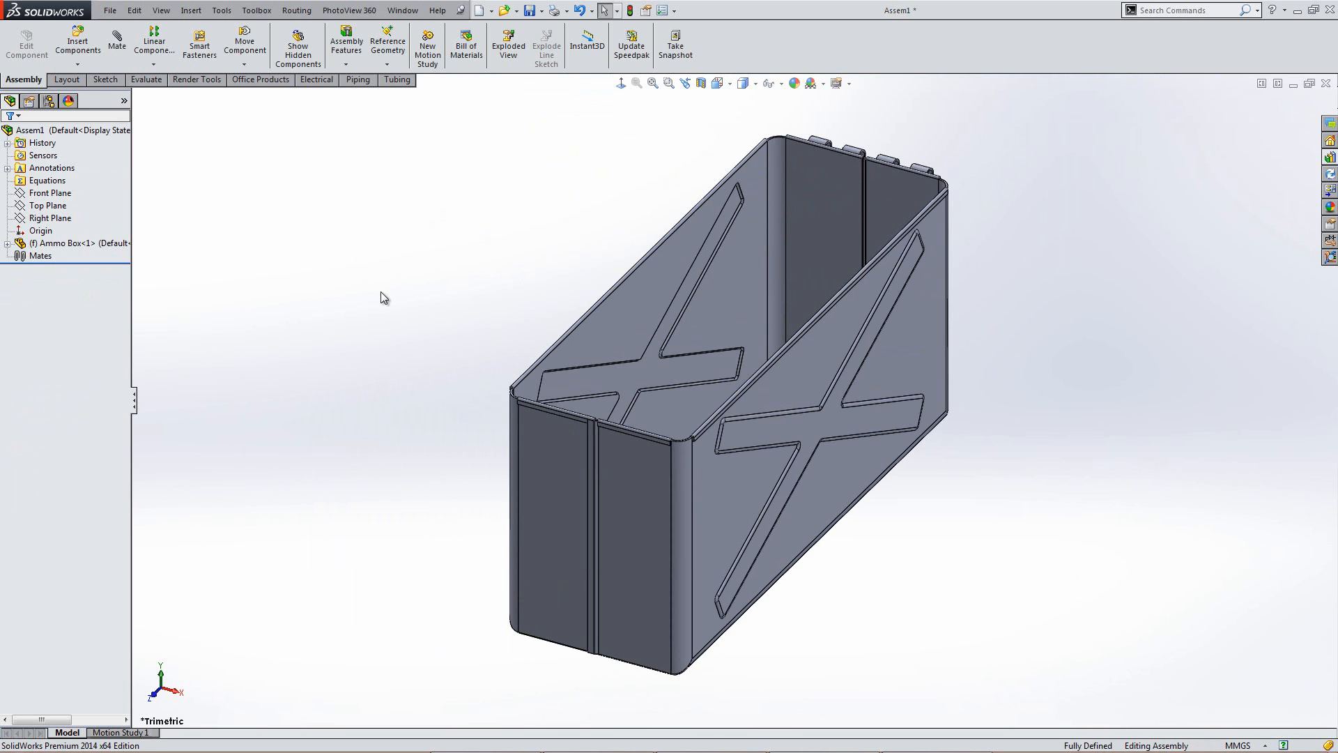
Step: Open the Save As dialog for the new assembly
{"action": "left_click", "coordinate": [542, 11]}
{"action": "left_click", "coordinate": [561, 40]}
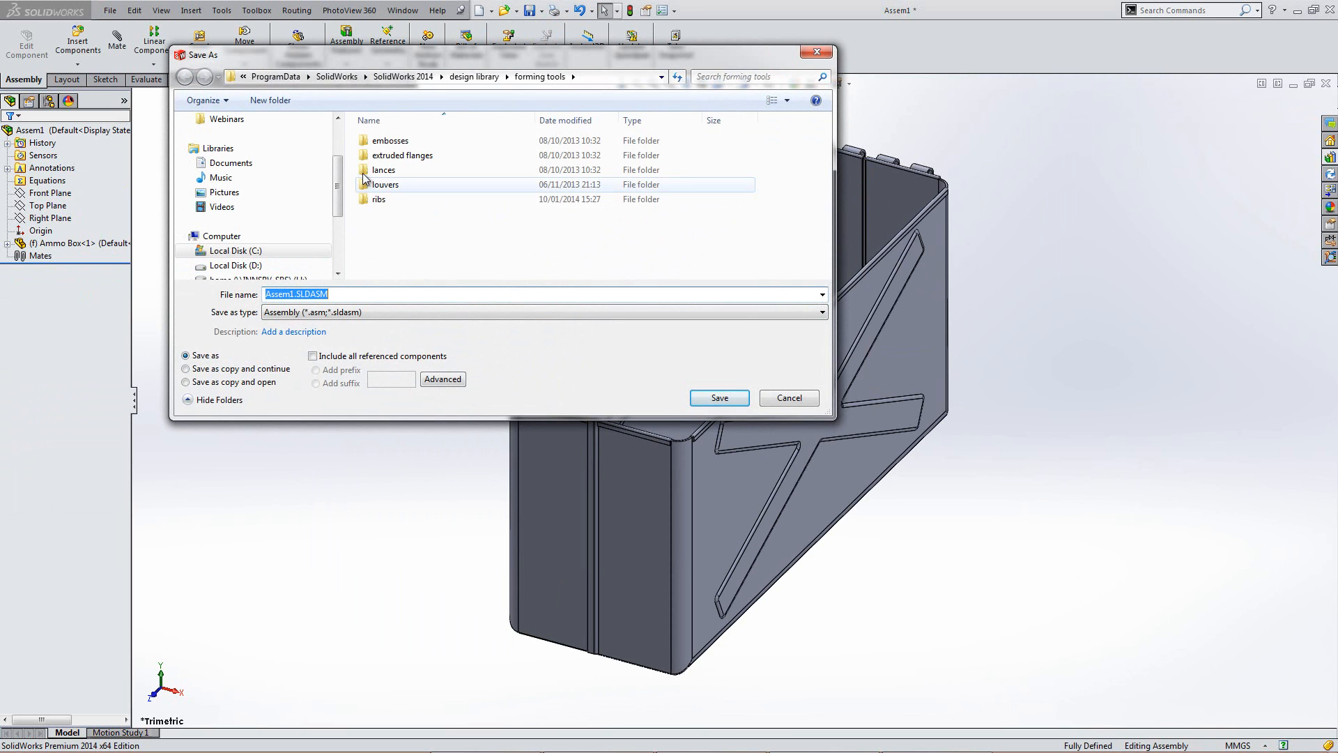
Step: Save the assembly as Ammo Box in the Sheet Metal folder under Webinars
{"action": "left_click", "coordinate": [230, 120]}
{"action": "double_click", "coordinate": [395, 188]}
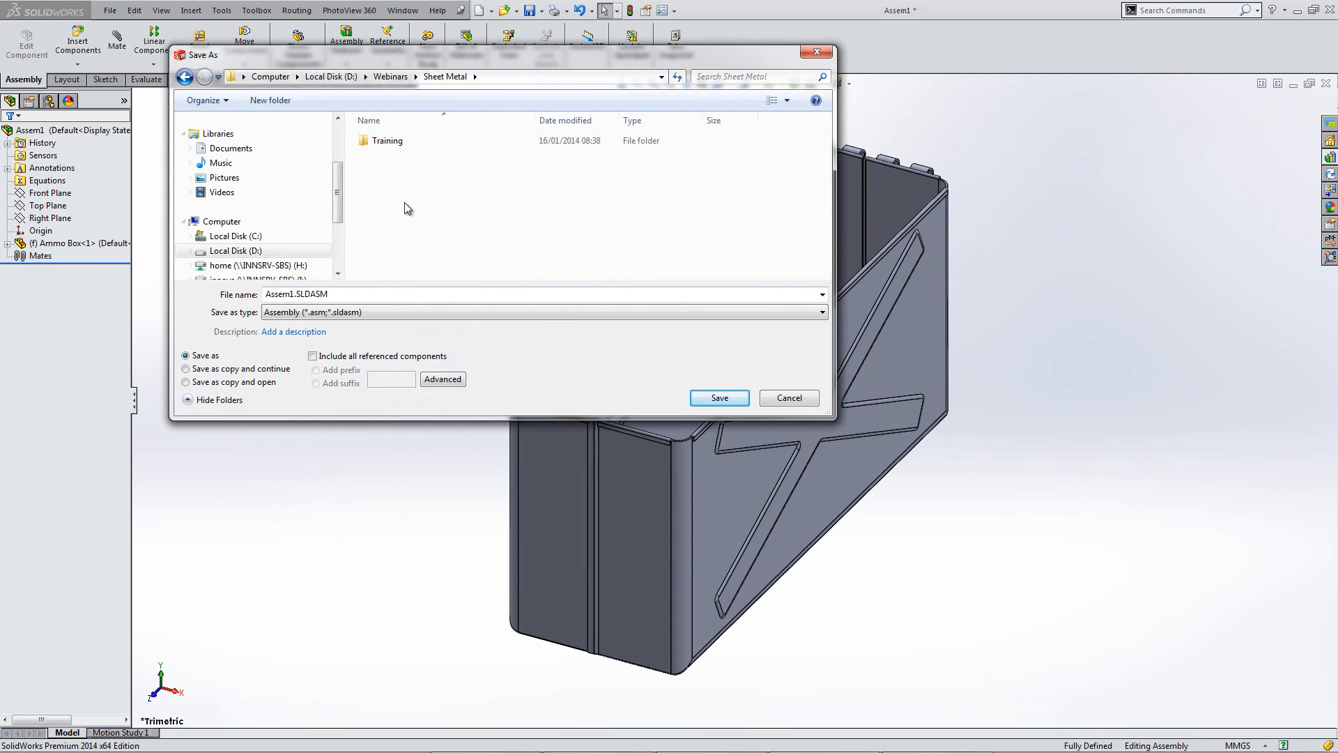
{"action": "double_click", "coordinate": [294, 295]}
{"action": "left_click", "coordinate": [294, 295]}
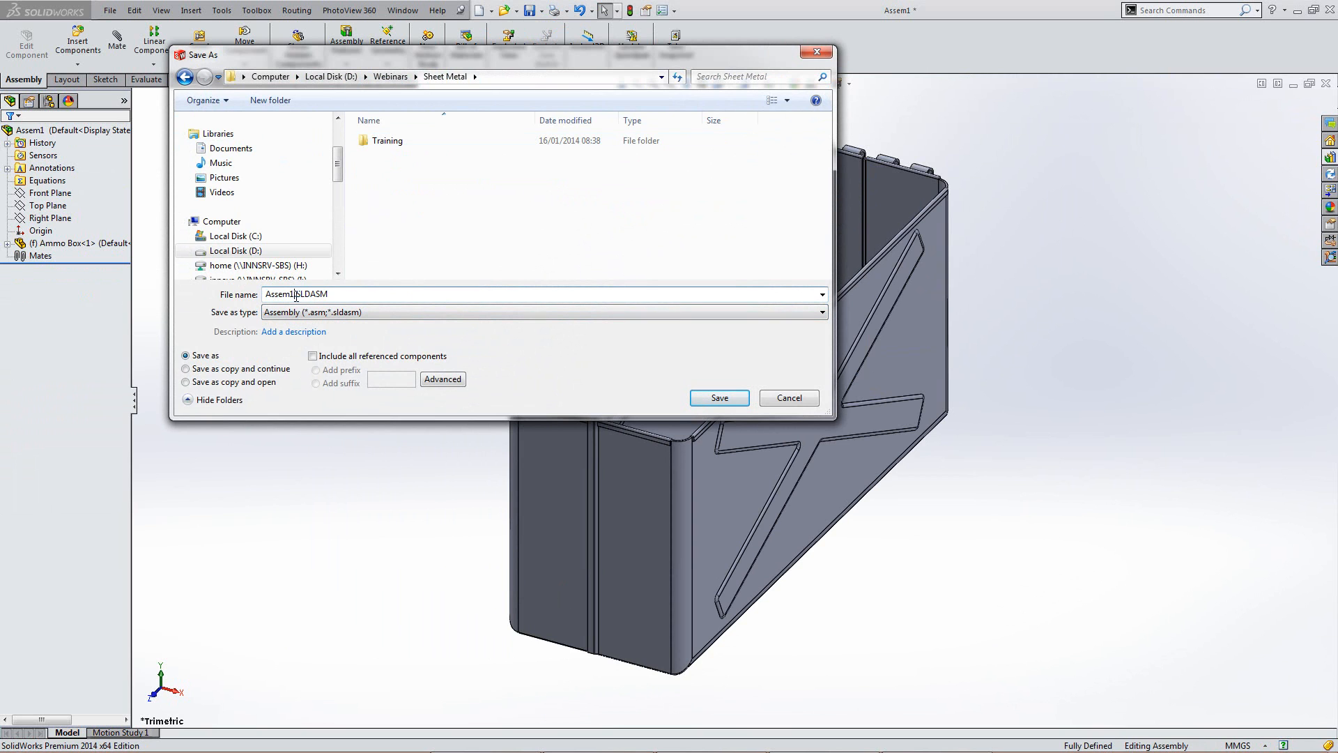
{"action": "type", "text": "Ammo Box"}
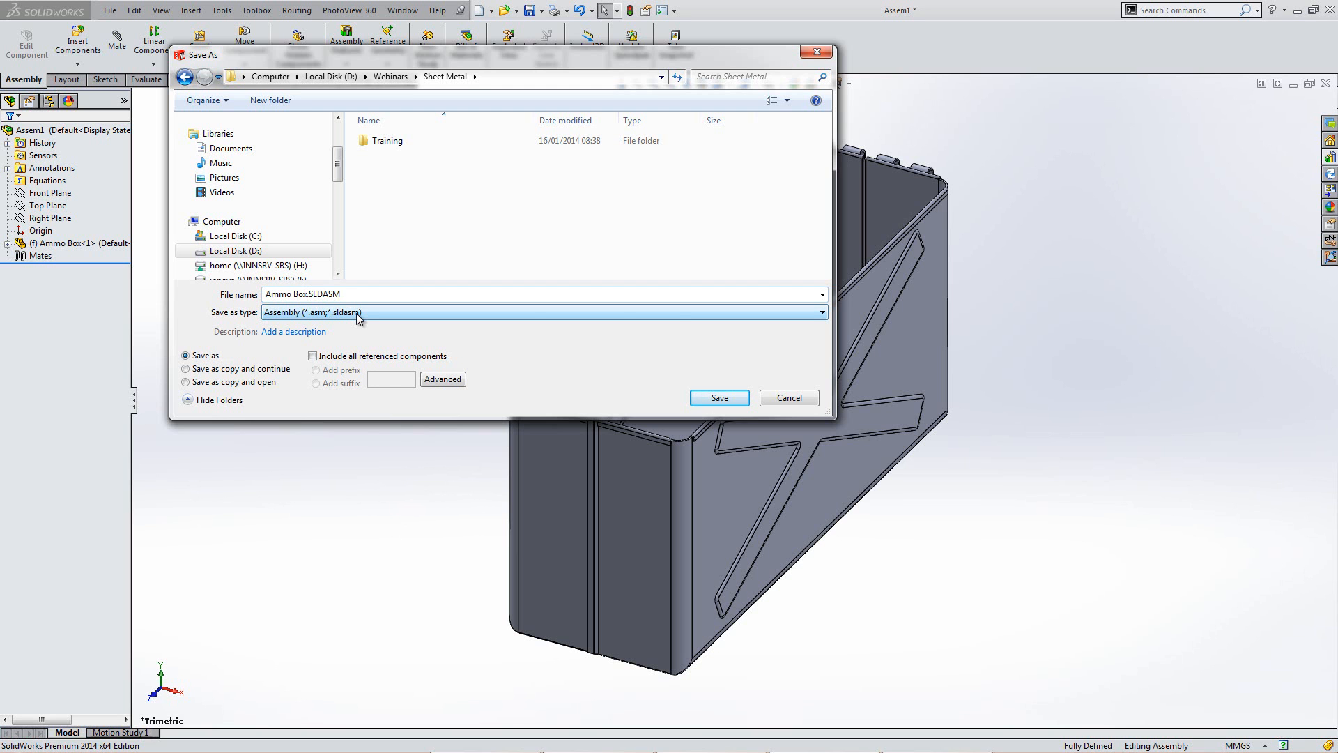
{"action": "left_click", "coordinate": [719, 397]}
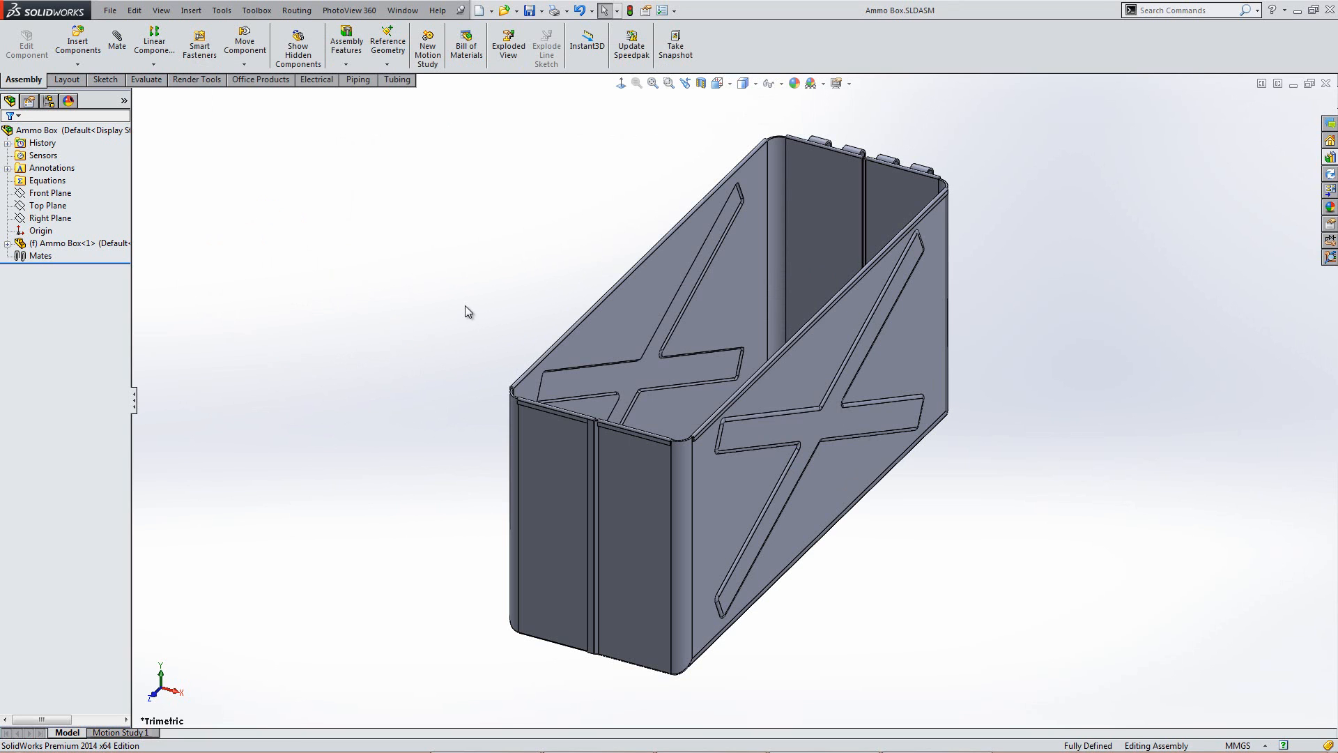
Step: Insert a new part into the assembly, positioned on the assembly's Front Plane
{"action": "left_click", "coordinate": [78, 66]}
{"action": "left_click", "coordinate": [106, 90]}
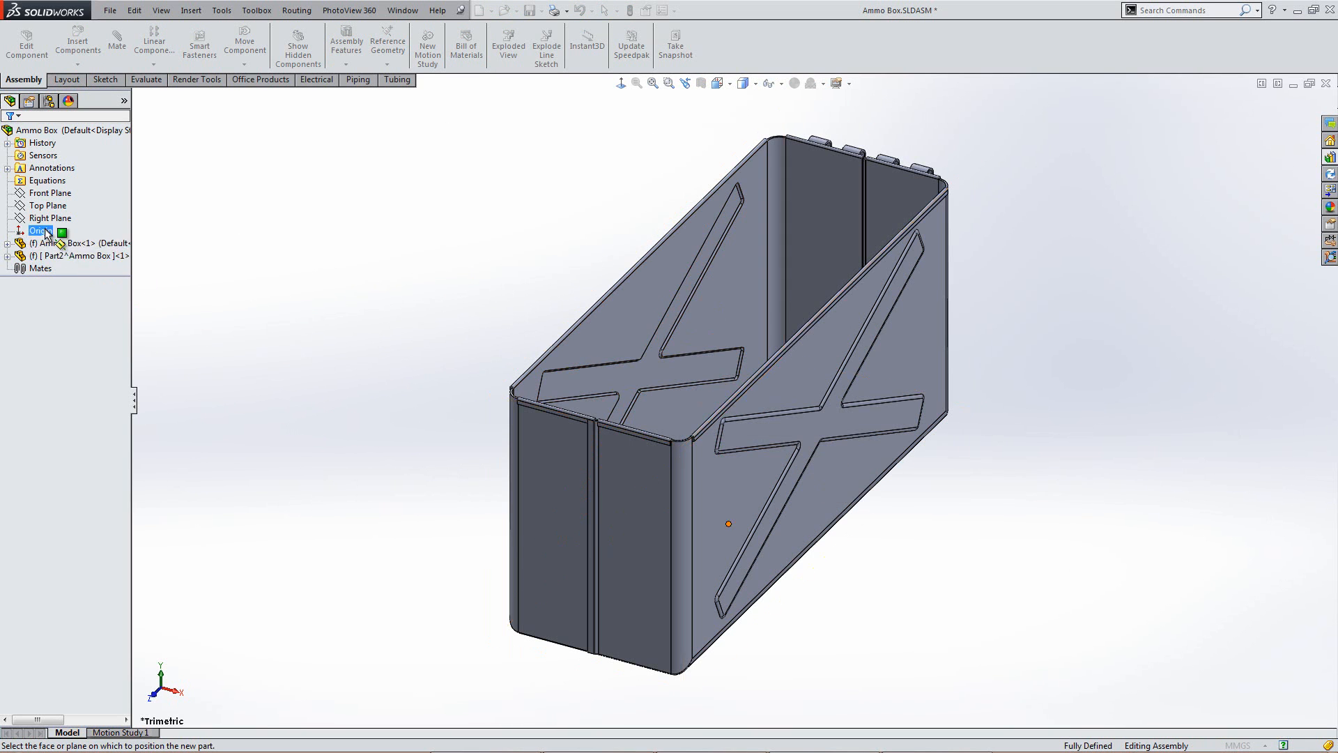
{"action": "left_click", "coordinate": [44, 195]}
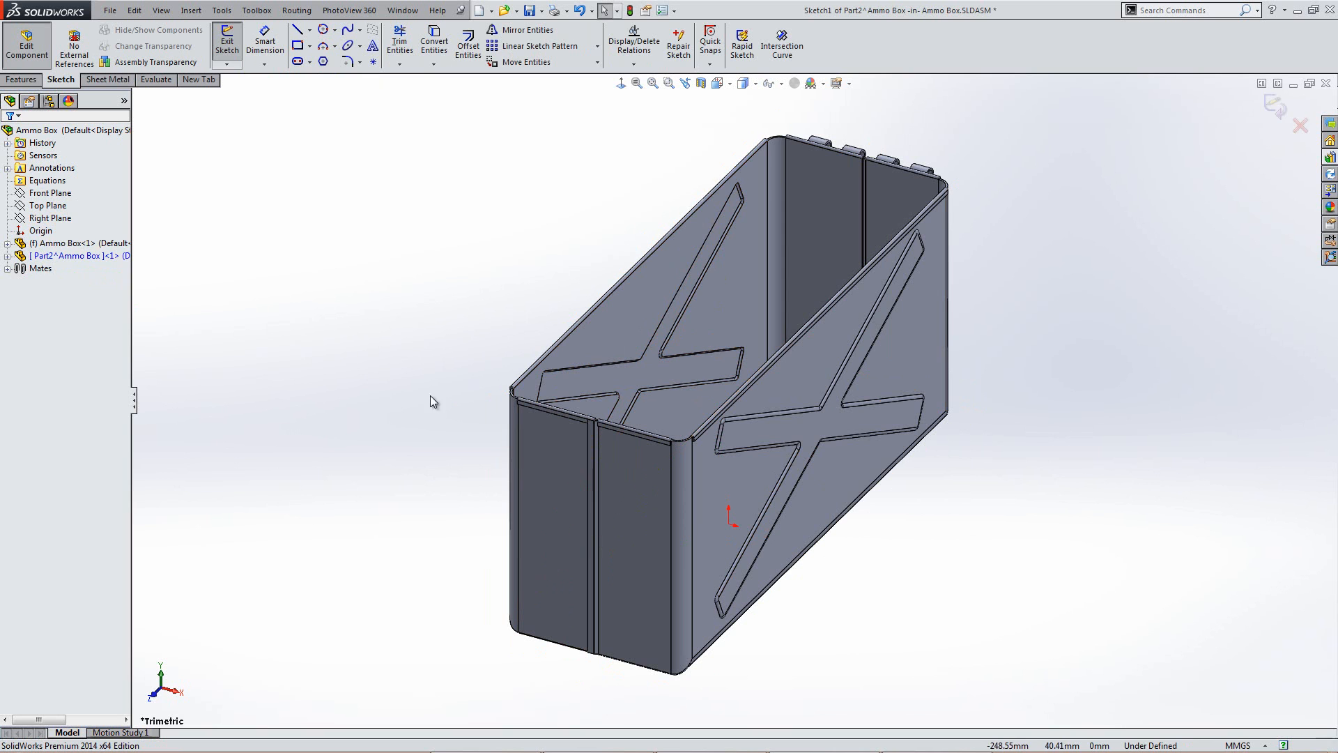
Step: Expand the new part's feature tree and exit its empty first sketch while still editing the part
{"action": "left_click", "coordinate": [7, 256]}
{"action": "left_click", "coordinate": [64, 406]}
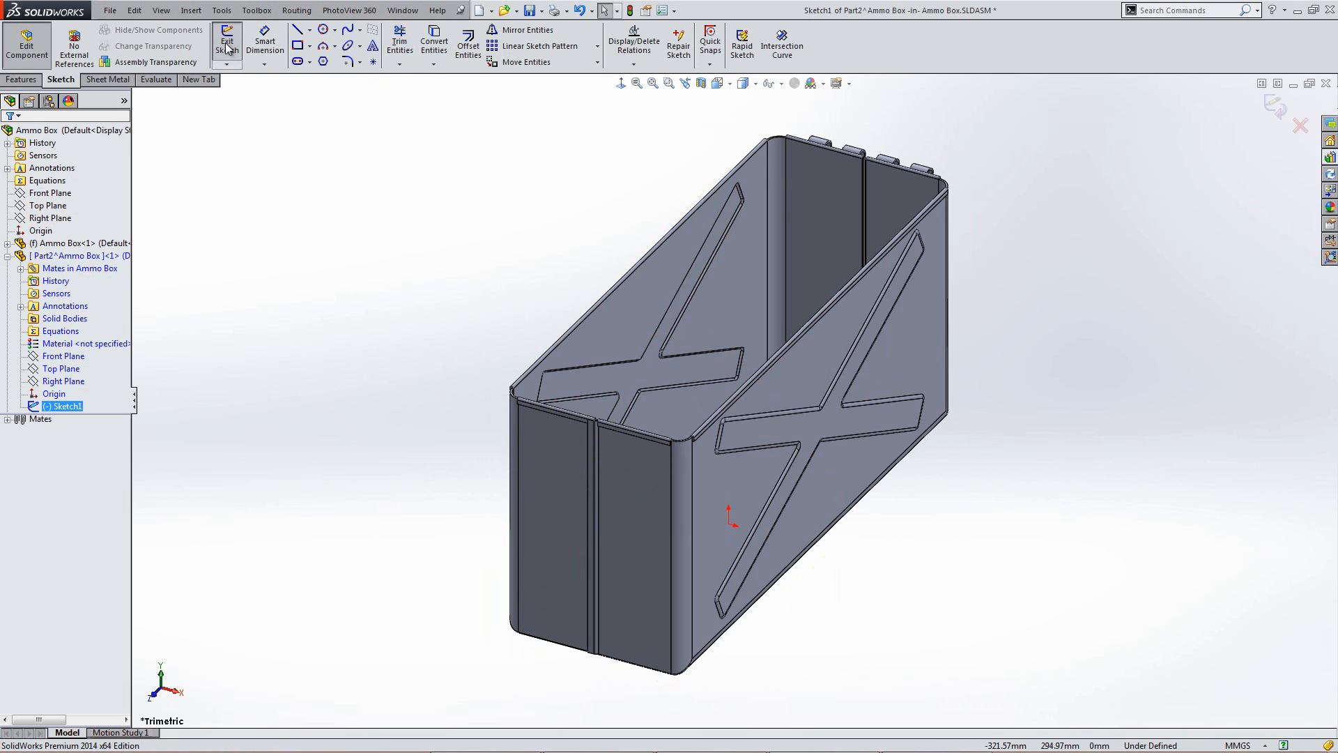
{"action": "left_click", "coordinate": [226, 47]}
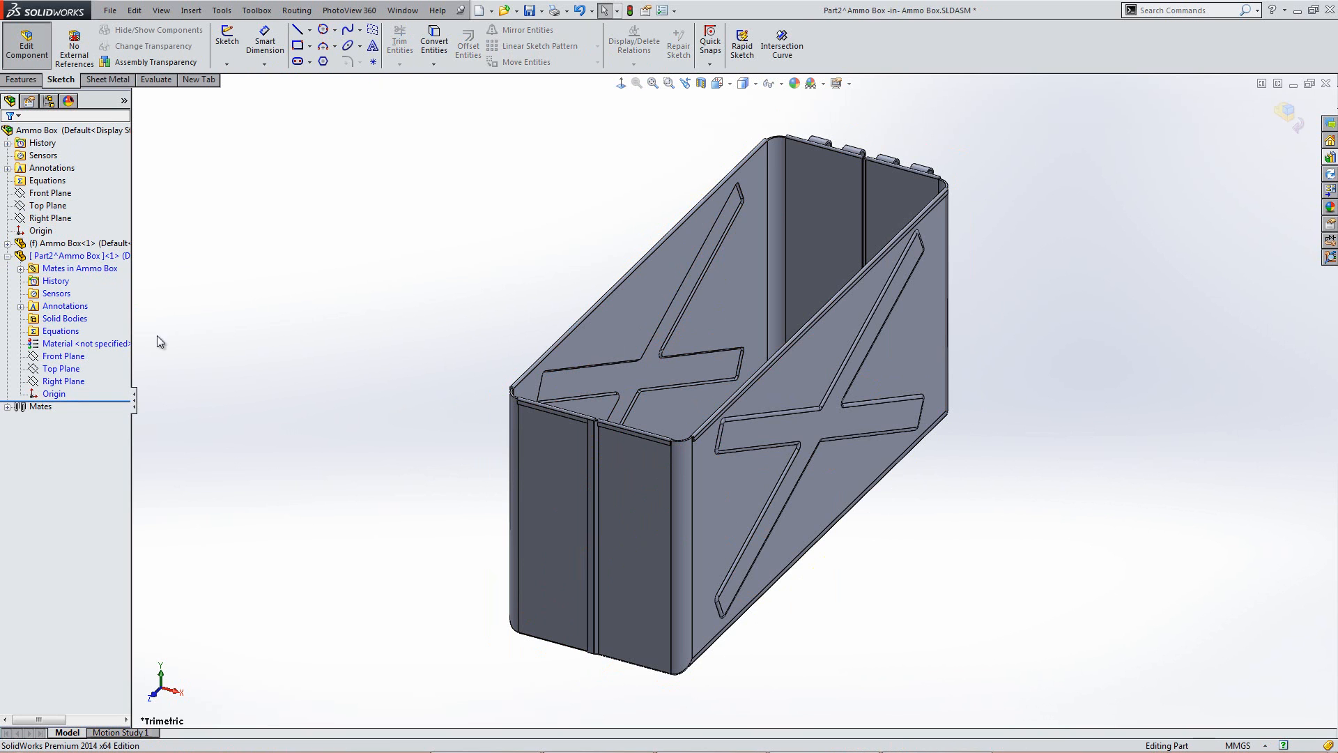
Step: Create a reference plane tangent to the rounded top face of the box's front hem and parallel to the assembly's Top Plane
{"action": "left_click", "coordinate": [22, 80]}
{"action": "left_click", "coordinate": [762, 42]}
{"action": "left_click", "coordinate": [784, 80]}
{"action": "scroll", "coordinate": [637, 441], "scroll_direction": "down", "scroll_amount": 5}
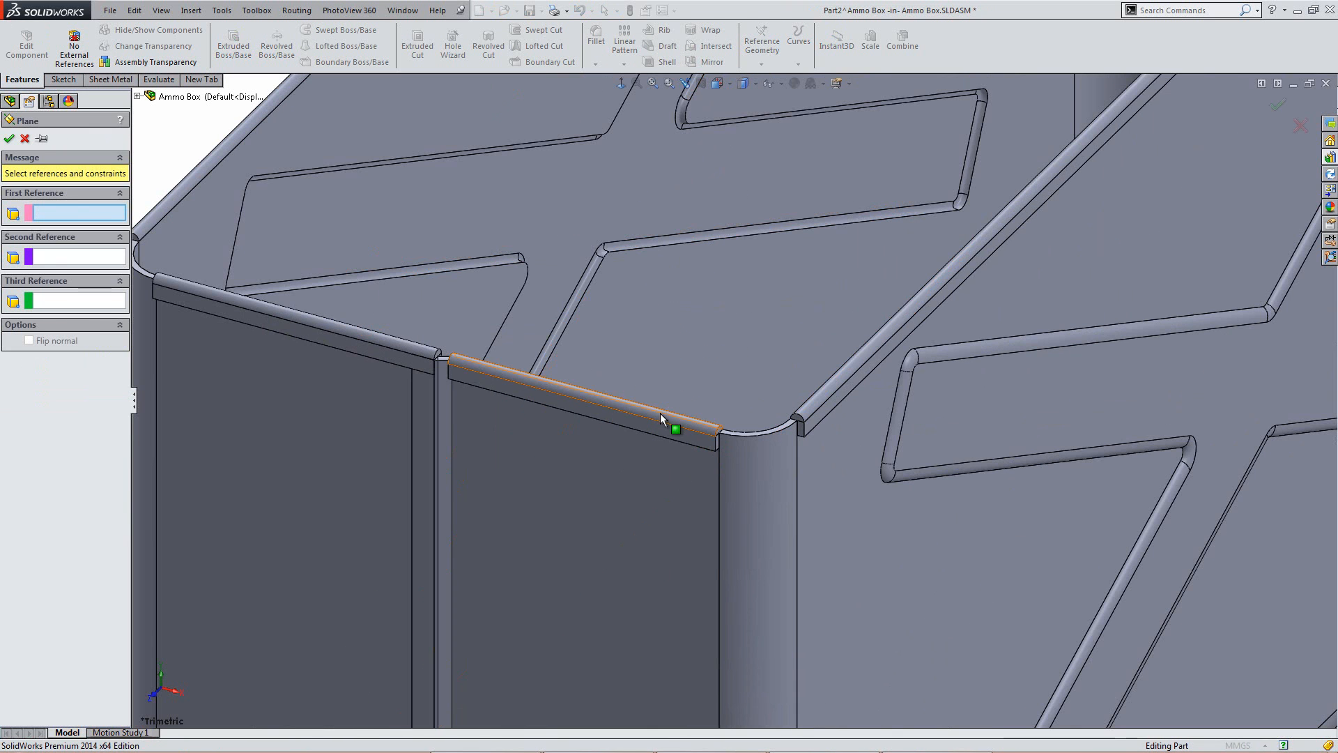
{"action": "left_click", "coordinate": [660, 412]}
{"action": "middle_click_drag", "start_coordinate": [669, 409], "coordinate": [645, 403]}
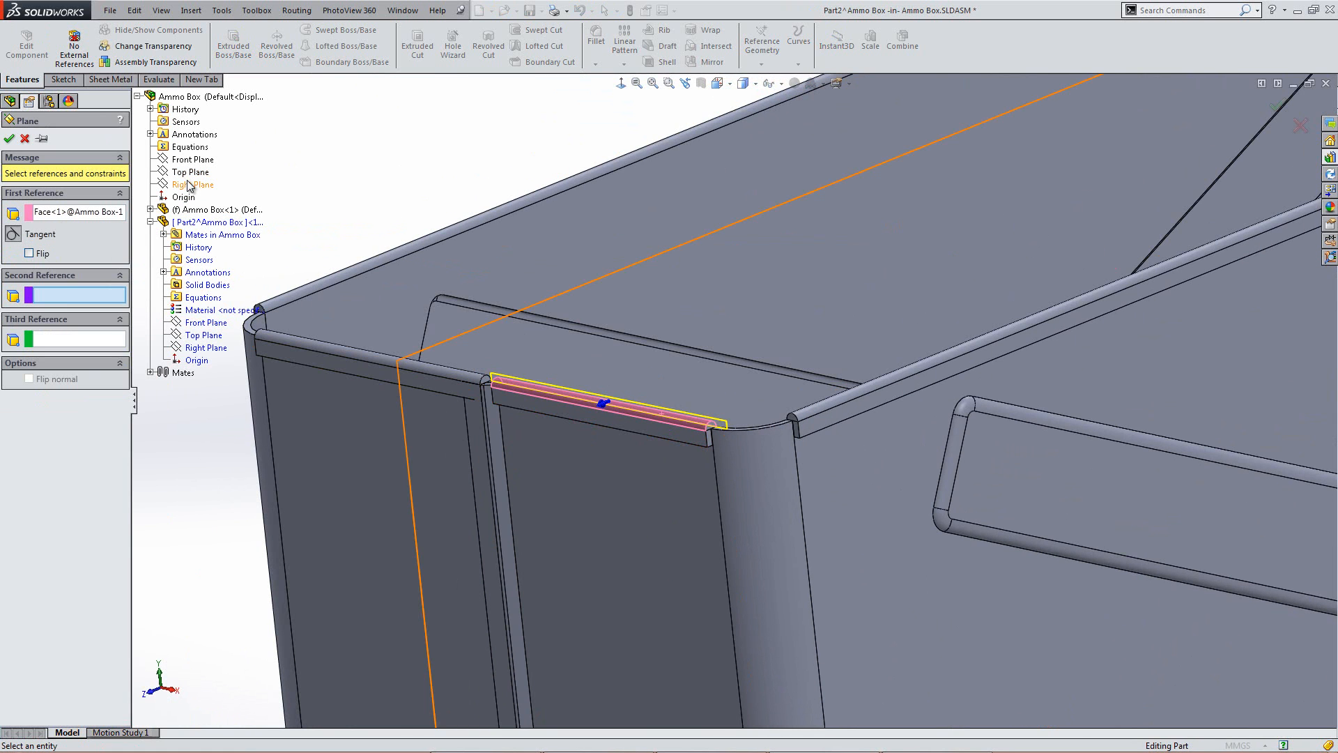
{"action": "scroll", "coordinate": [227, 181], "scroll_direction": "up", "scroll_amount": 3}
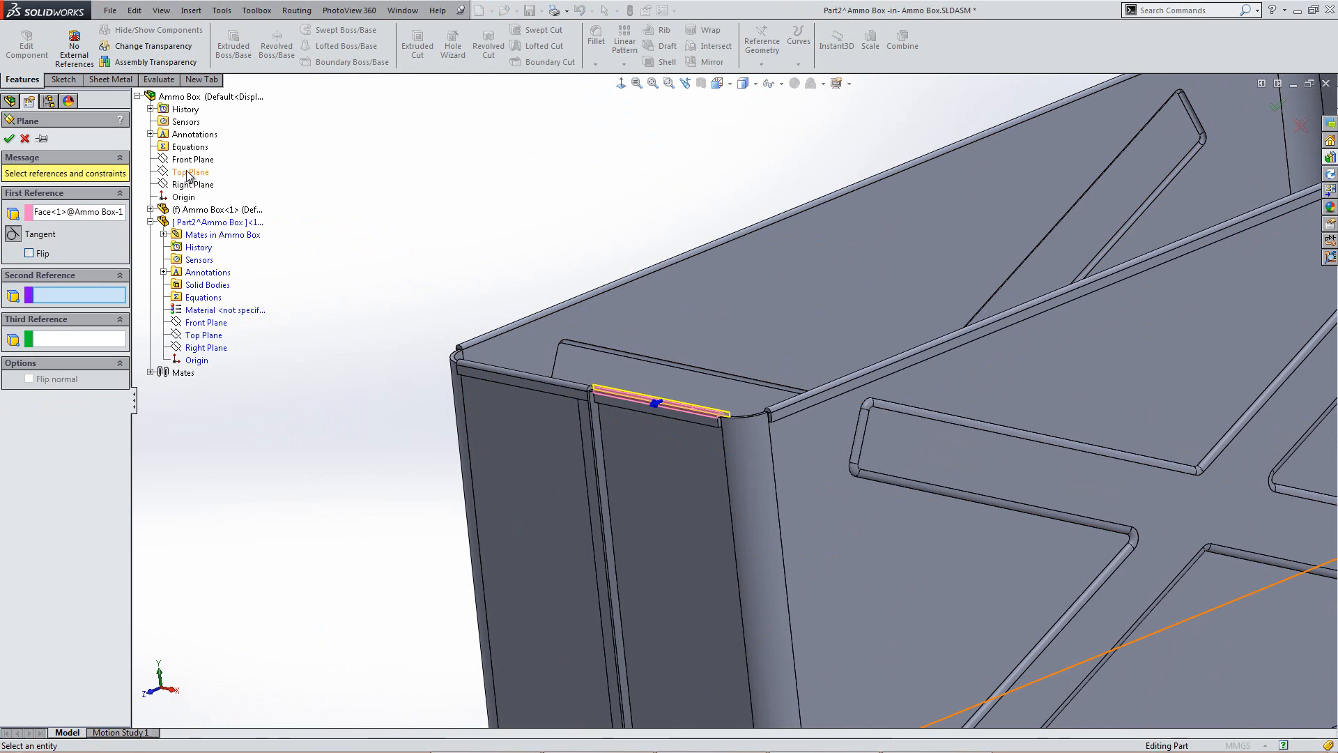
{"action": "left_click", "coordinate": [189, 173]}
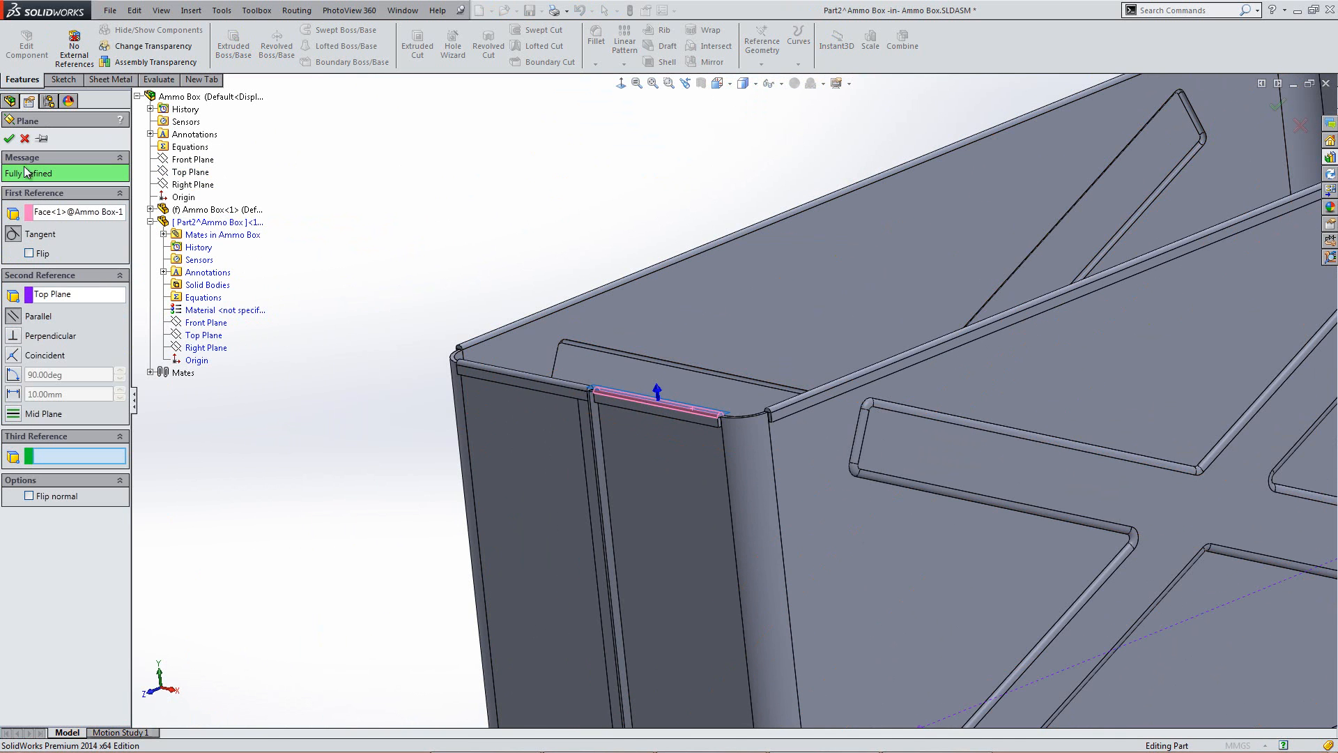
{"action": "left_click", "coordinate": [9, 141]}
Step: Start a sketch on the new reference plane and orient the view normal to it, looking down into the box
{"action": "scroll", "coordinate": [762, 424], "scroll_direction": "down", "scroll_amount": 5}
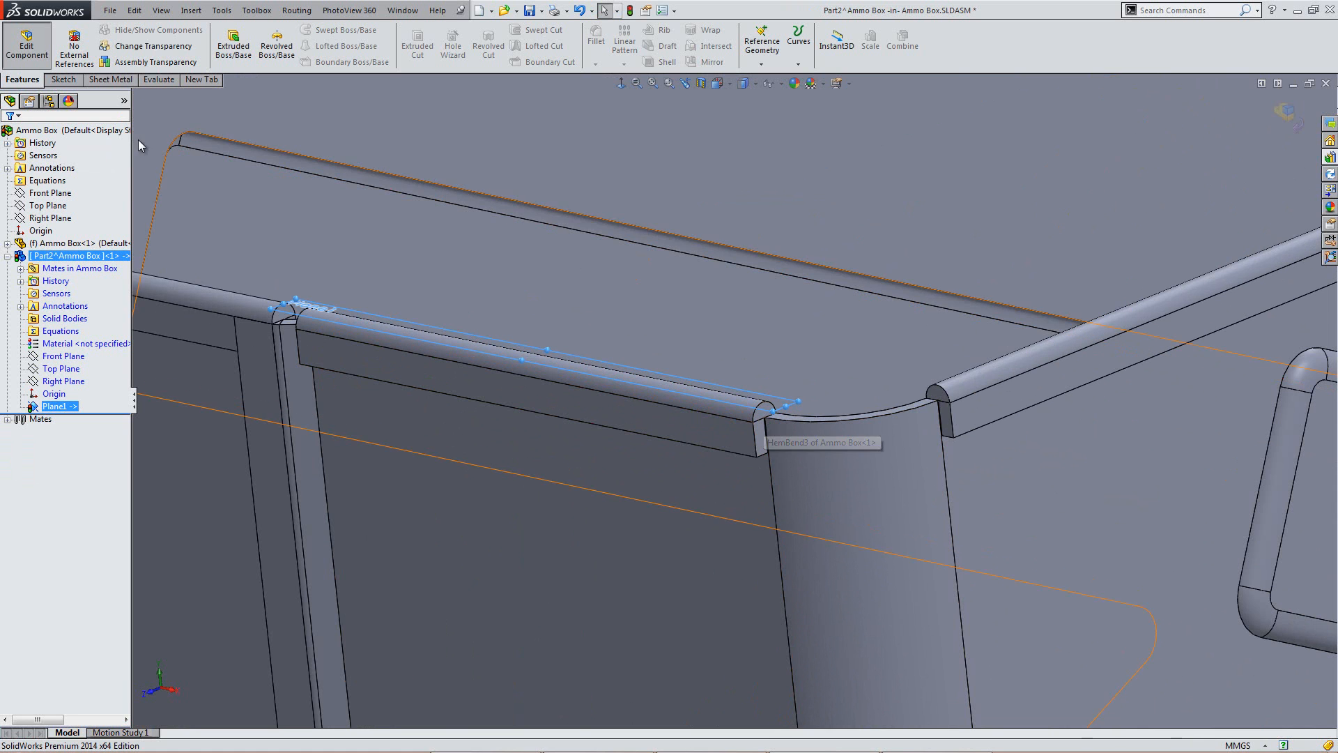
{"action": "left_click", "coordinate": [64, 79]}
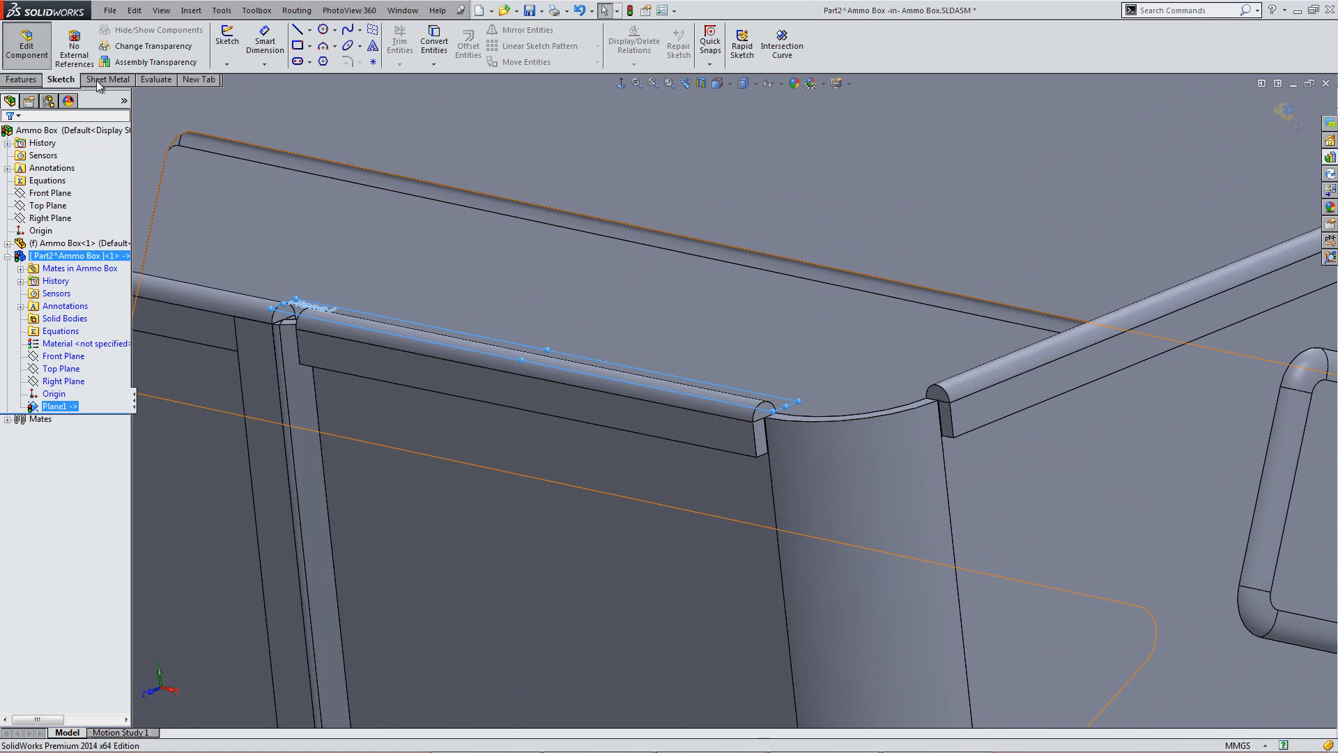
{"action": "left_click", "coordinate": [228, 42]}
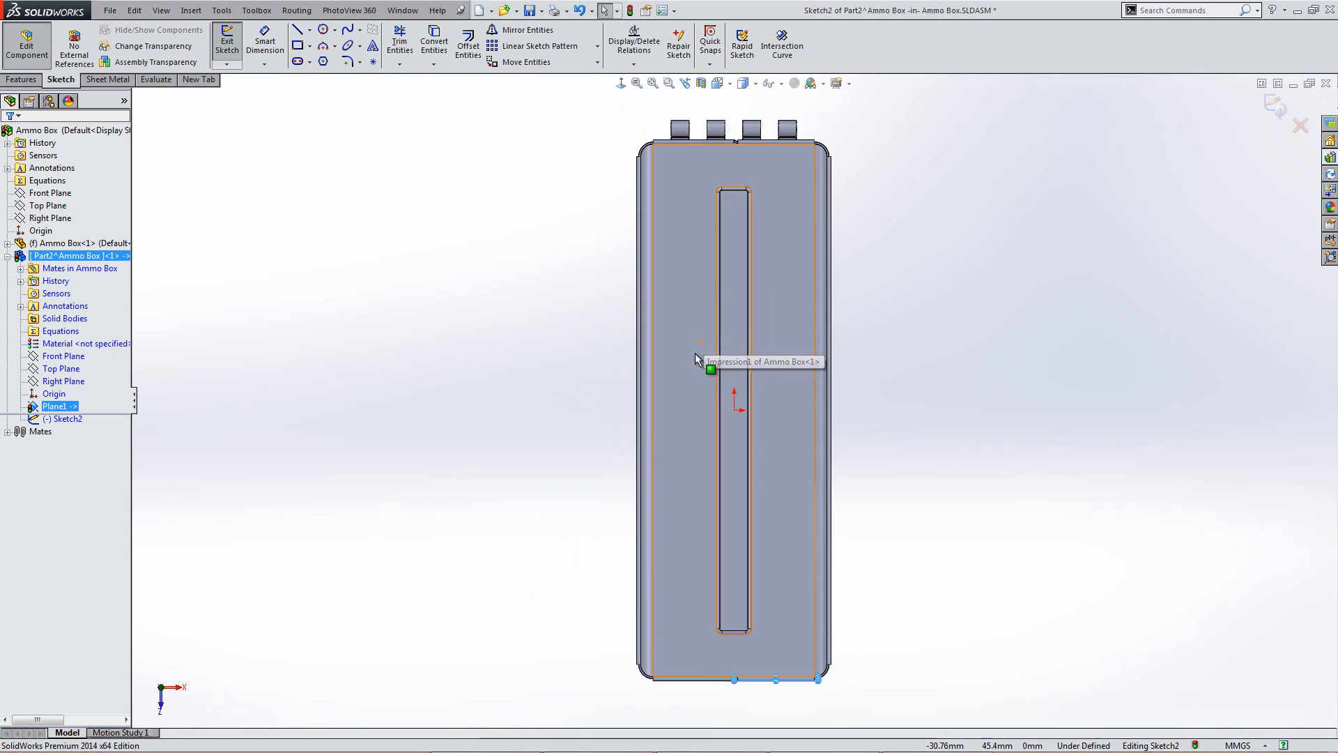
{"action": "left_click", "coordinate": [621, 84]}
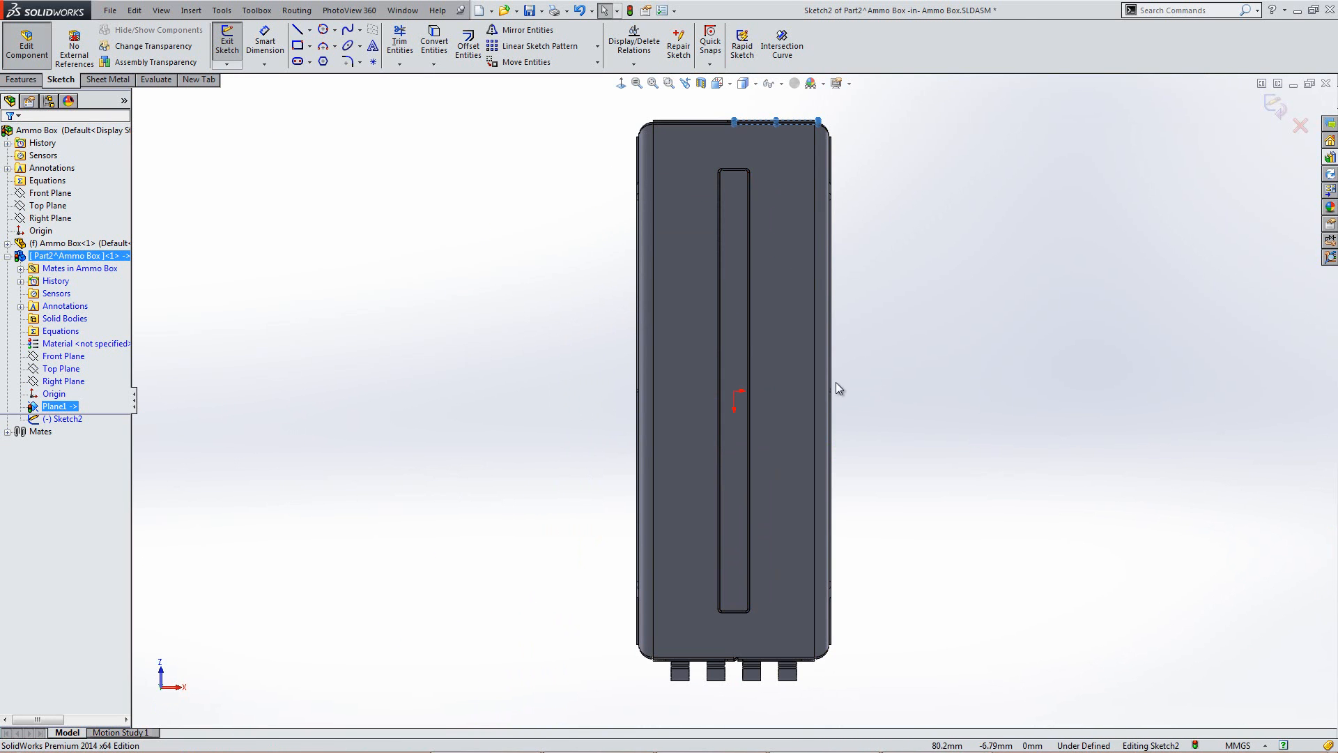
{"action": "middle_click_drag", "start_coordinate": [742, 546], "coordinate": [828, 540]}
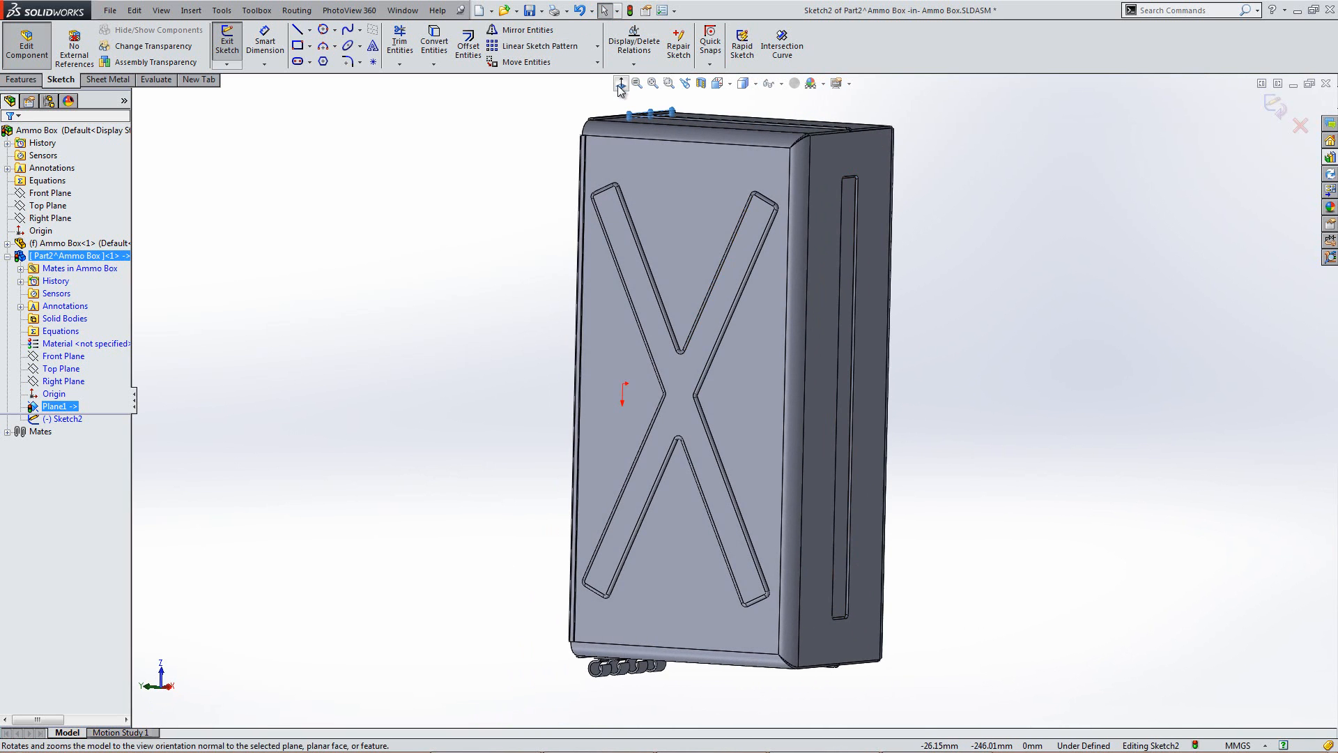
{"action": "left_click", "coordinate": [620, 83]}
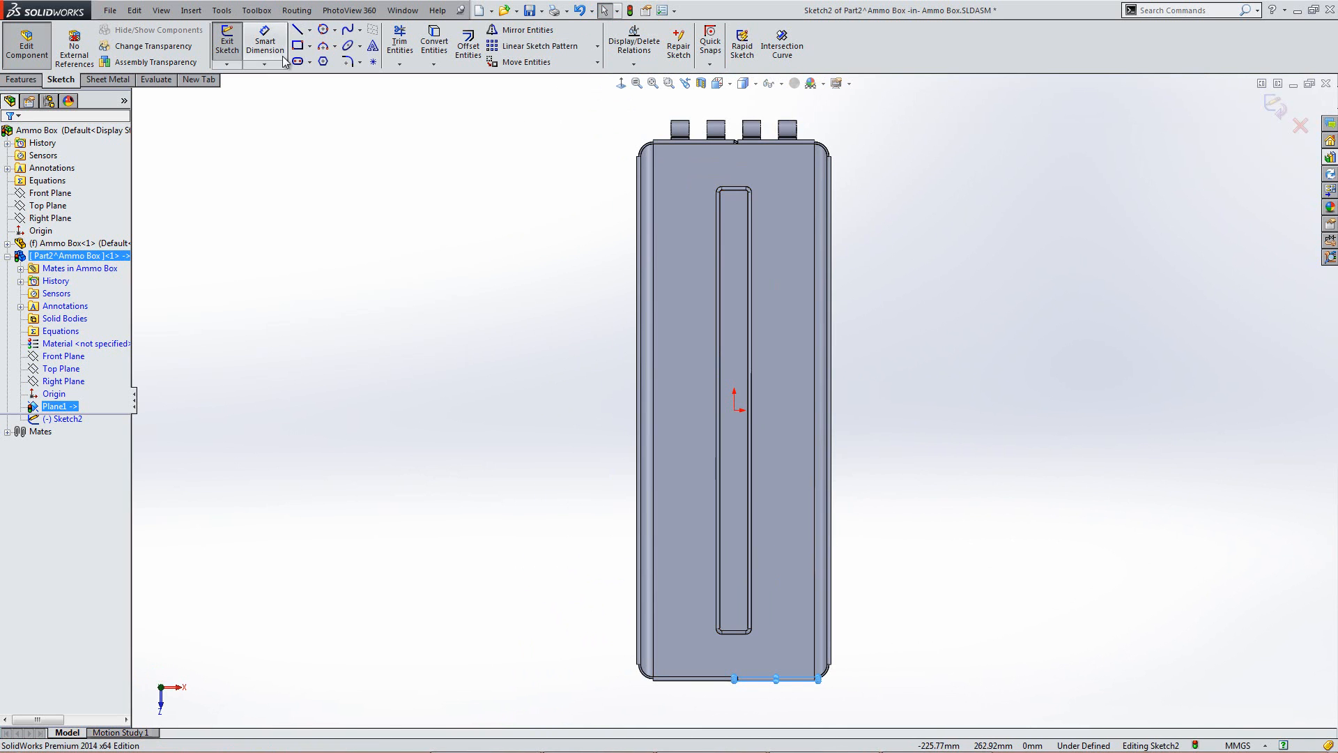
Step: Try offsetting the outer edge of the left hem at the hinge end 3.4 mm inward, and delete the offset line
{"action": "scroll", "coordinate": [746, 156], "scroll_direction": "down", "scroll_amount": 4}
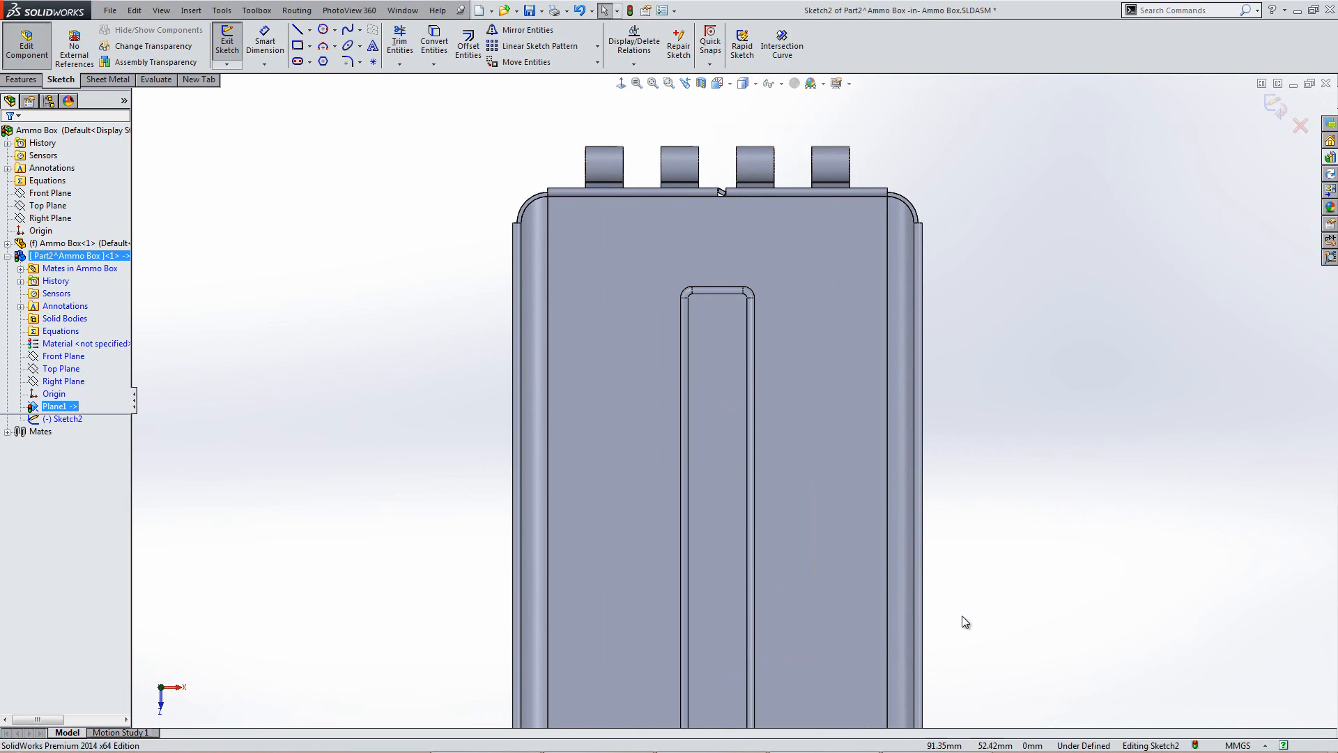
{"action": "scroll", "coordinate": [960, 621], "scroll_direction": "up", "scroll_amount": 5}
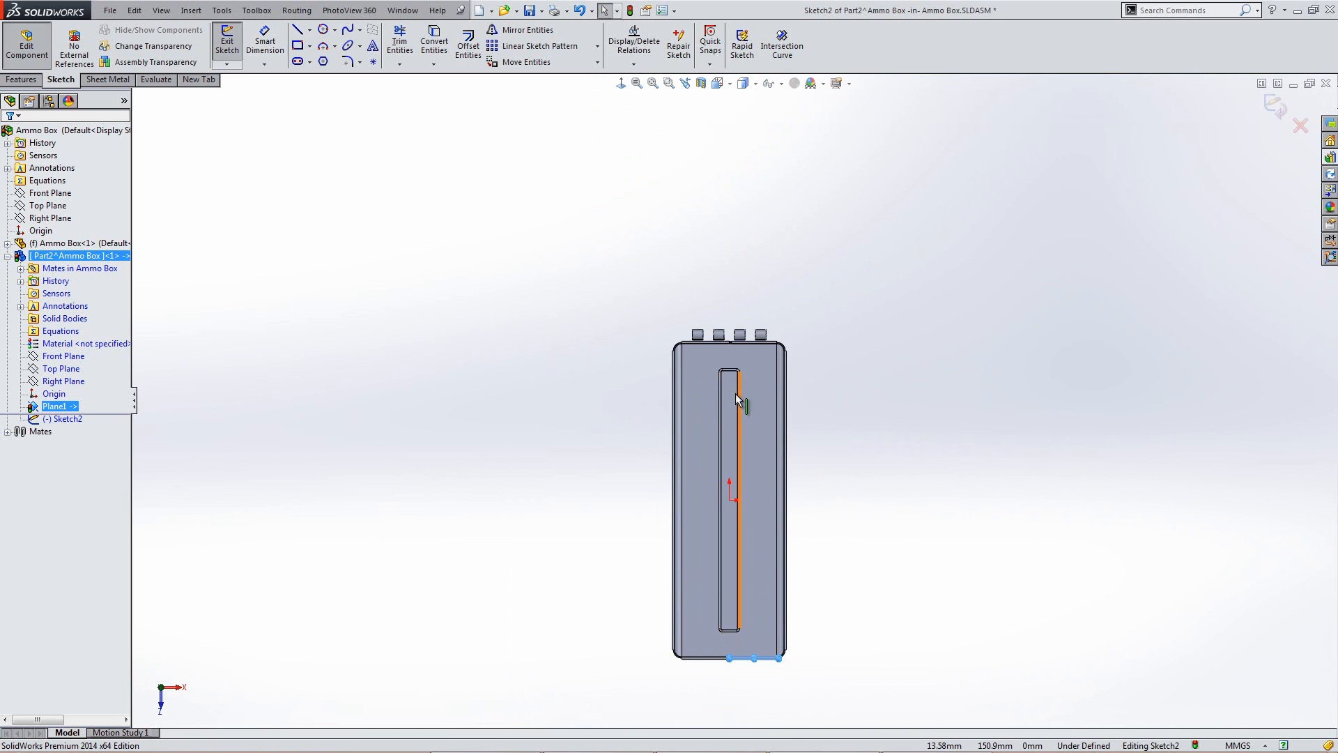
{"action": "scroll", "coordinate": [726, 269], "scroll_direction": "down", "scroll_amount": 5}
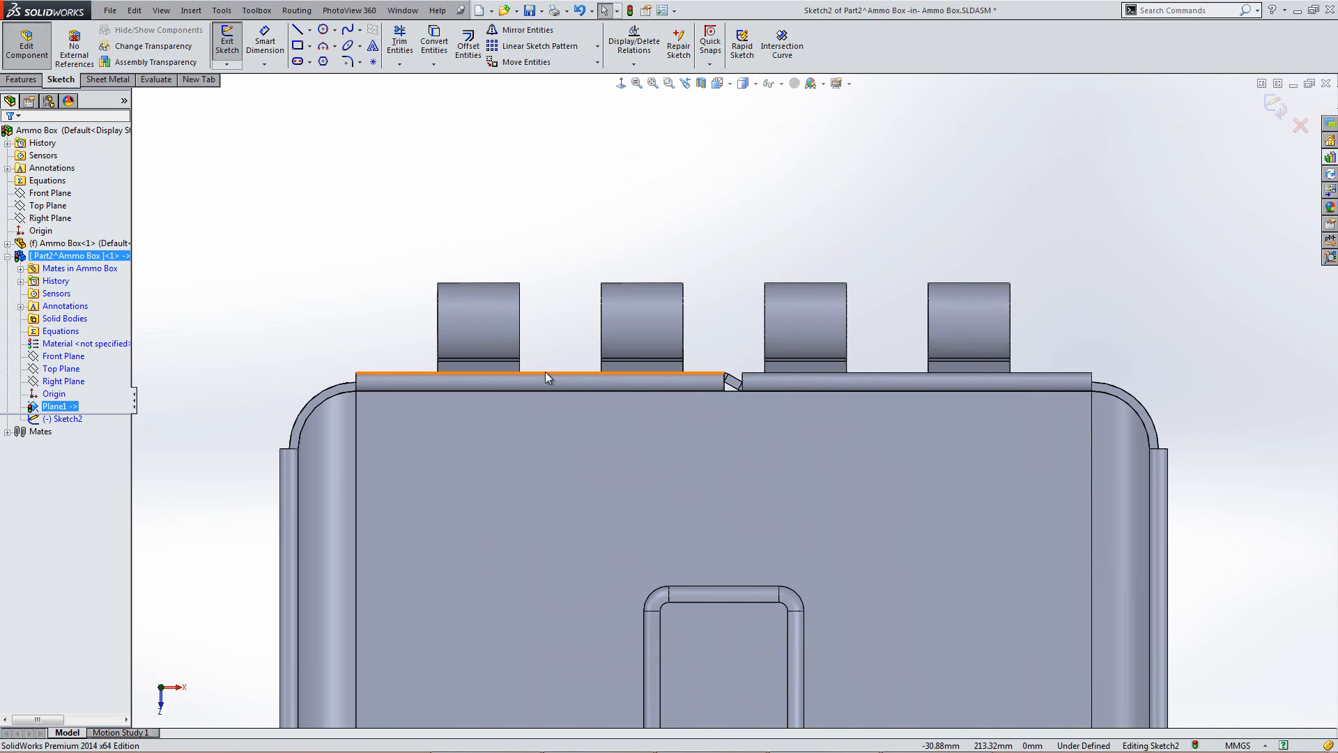
{"action": "left_click", "coordinate": [546, 374]}
{"action": "left_click", "coordinate": [468, 46]}
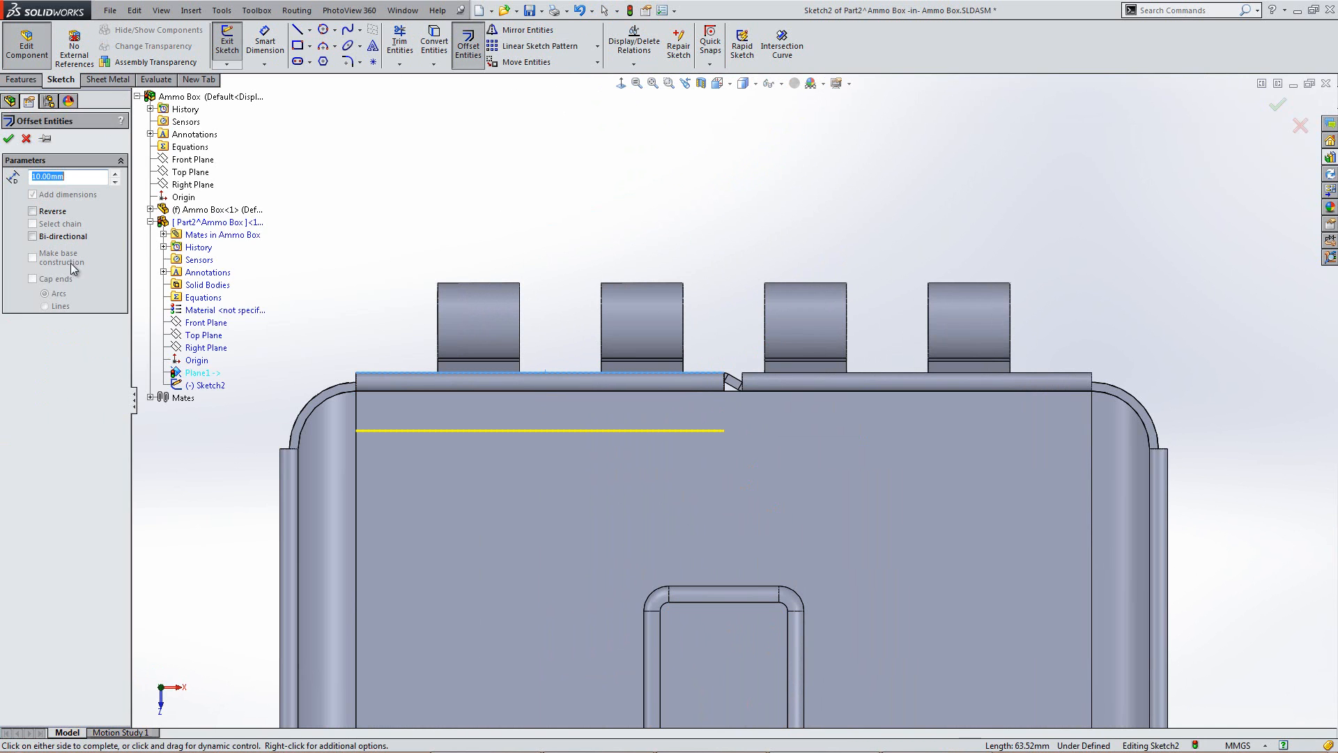
{"action": "type", "text": "."}
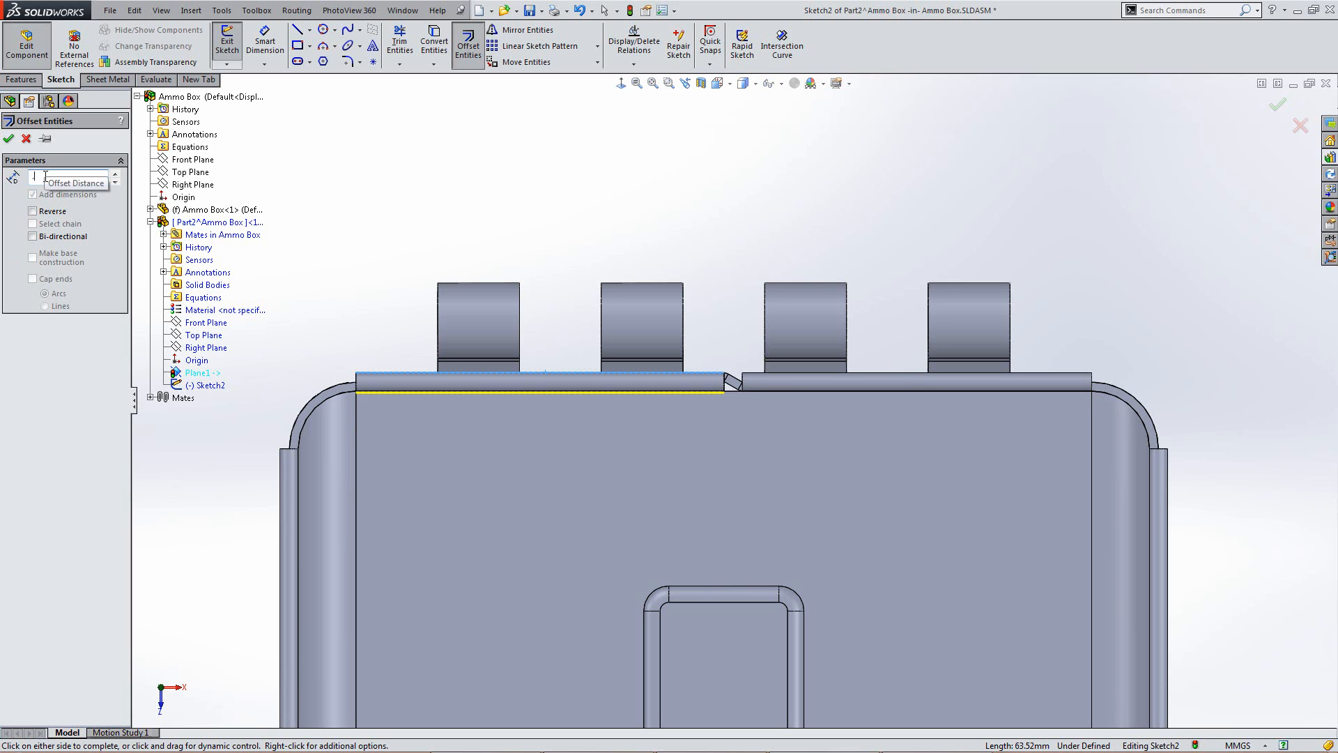
{"action": "key", "text": "BackSpace"}
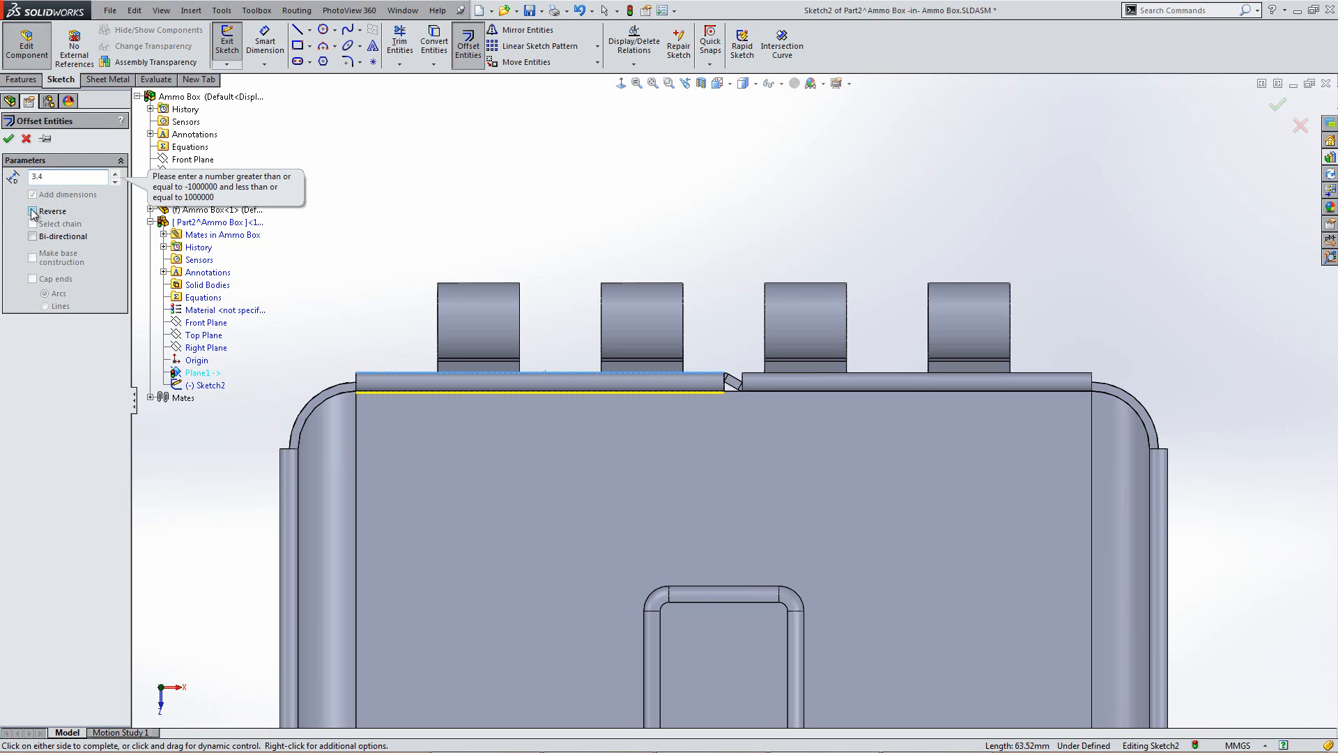
{"action": "left_click", "coordinate": [9, 139]}
{"action": "left_click_drag", "start_coordinate": [253, 290], "coordinate": [797, 495]}
{"action": "key", "text": "Delete"}
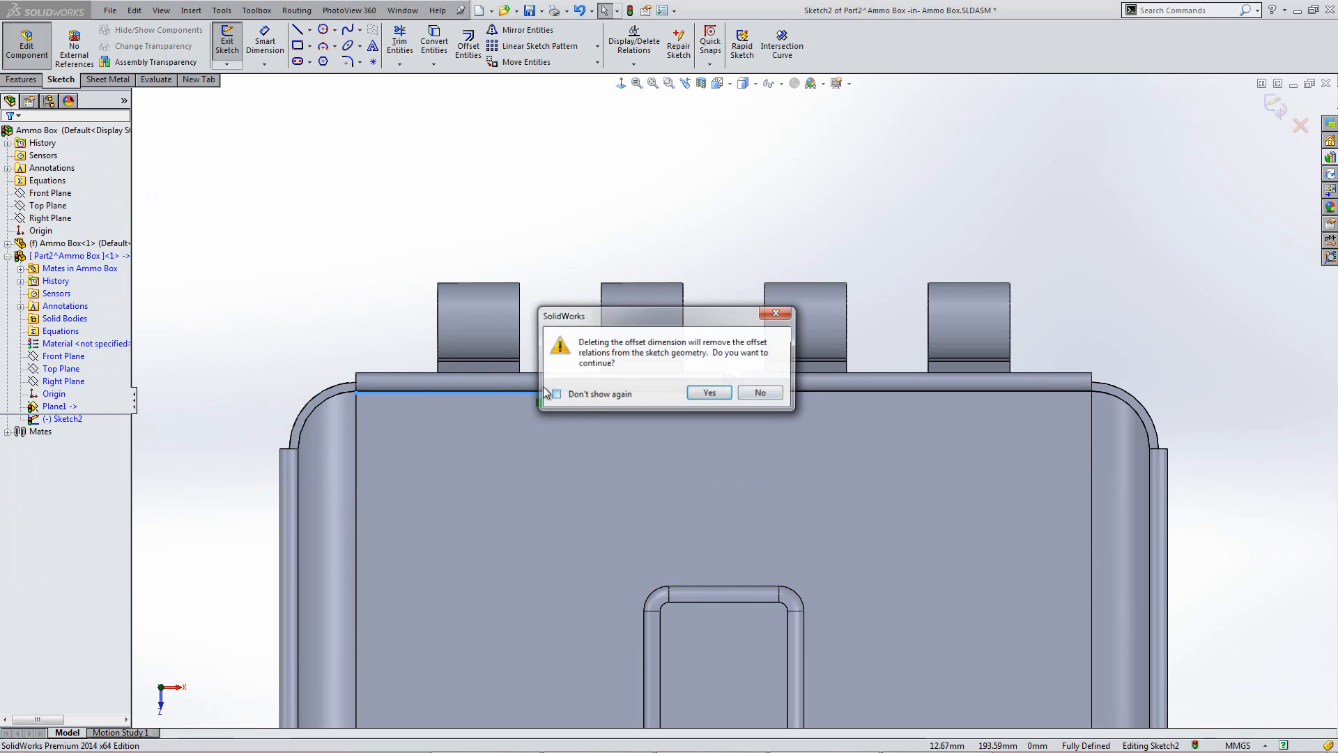
{"action": "left_click", "coordinate": [736, 392]}
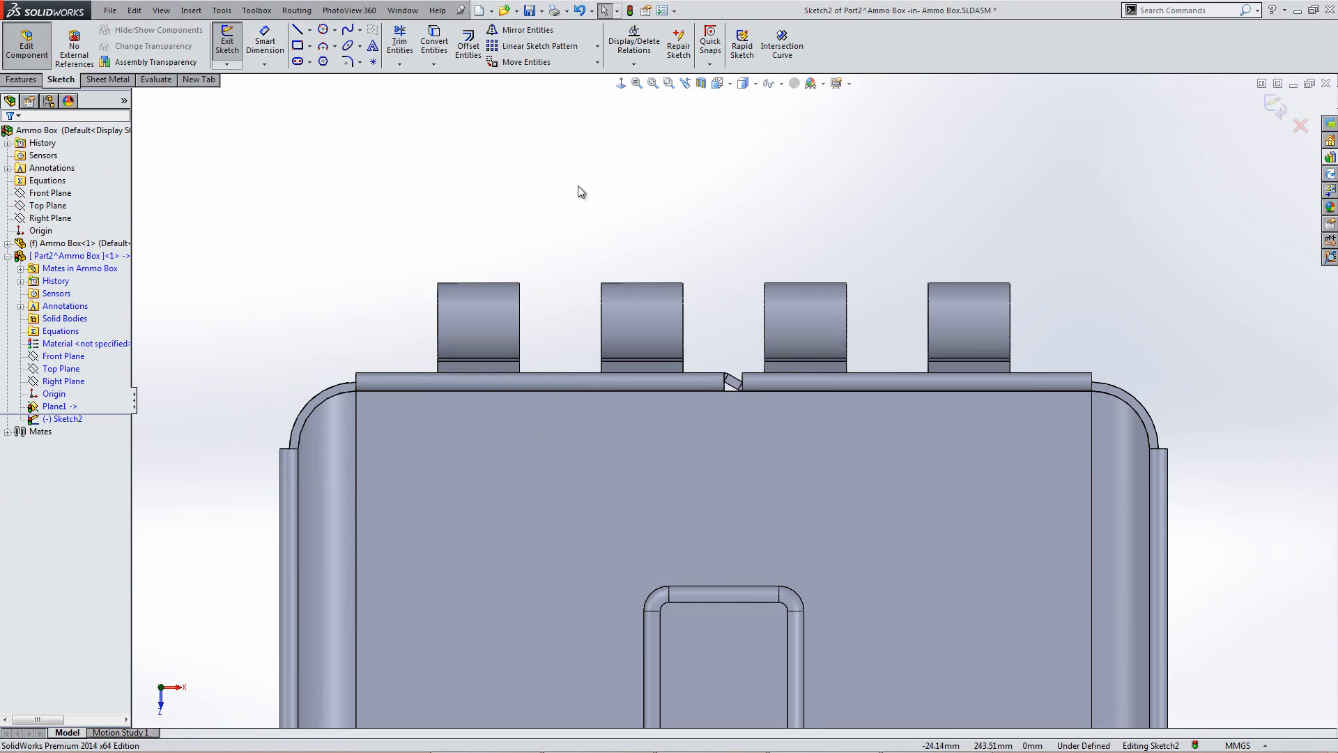
Step: Offset the outer edge of the left hinge-end hem by 3.4 mm, reversed so that it lies outside the box
{"action": "left_click", "coordinate": [541, 373]}
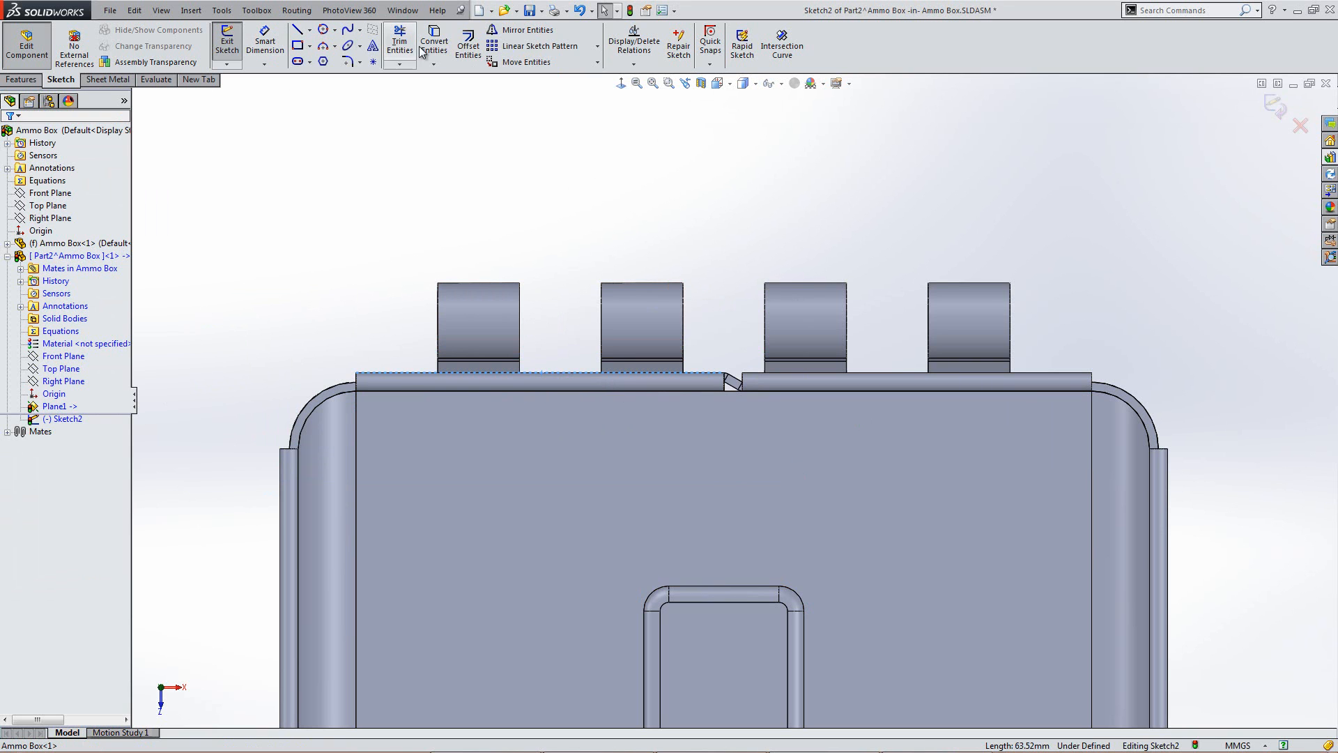
{"action": "left_click", "coordinate": [469, 46]}
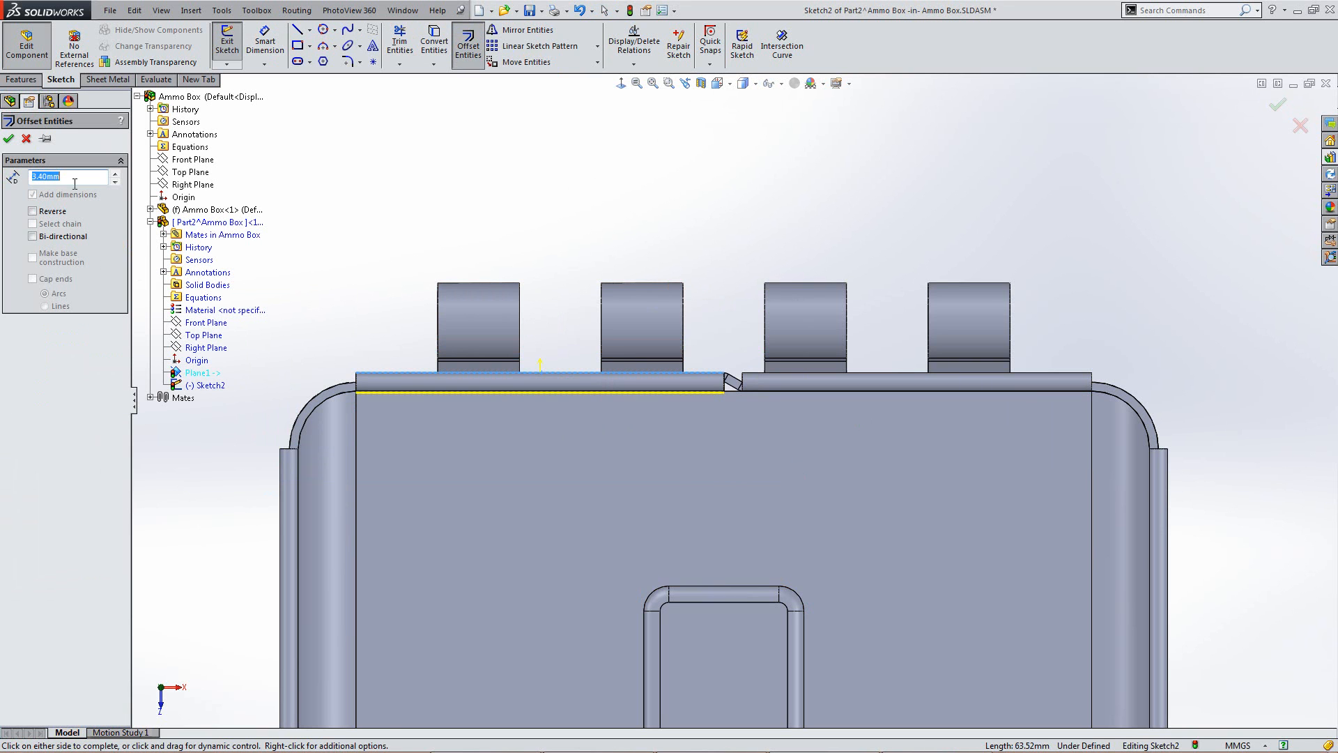
{"action": "left_click", "coordinate": [34, 211]}
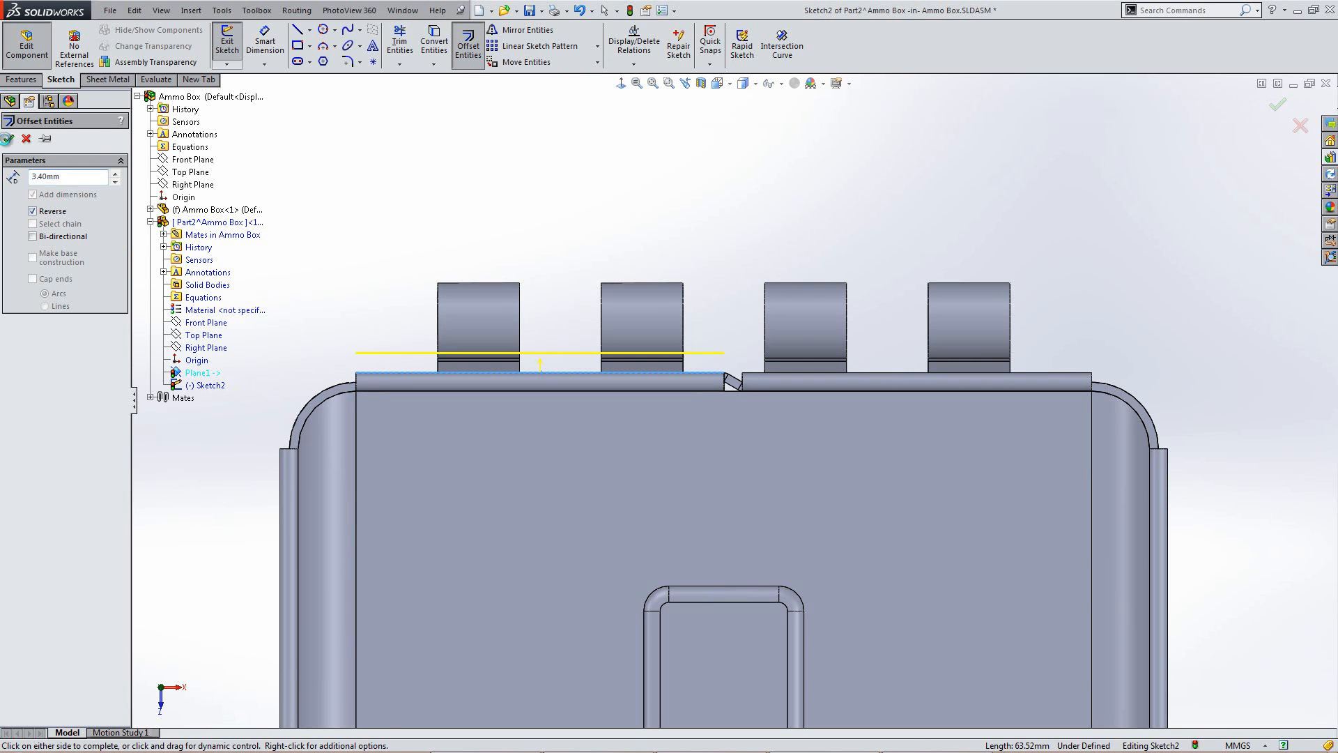
{"action": "left_click", "coordinate": [9, 139]}
Step: Offset the long outer hem edge on the box's left side 3.4 mm outward
{"action": "scroll", "coordinate": [595, 380], "scroll_direction": "up", "scroll_amount": 3}
{"action": "scroll", "coordinate": [471, 508], "scroll_direction": "down", "scroll_amount": 3}
{"action": "left_click", "coordinate": [592, 491]}
{"action": "left_click", "coordinate": [468, 42]}
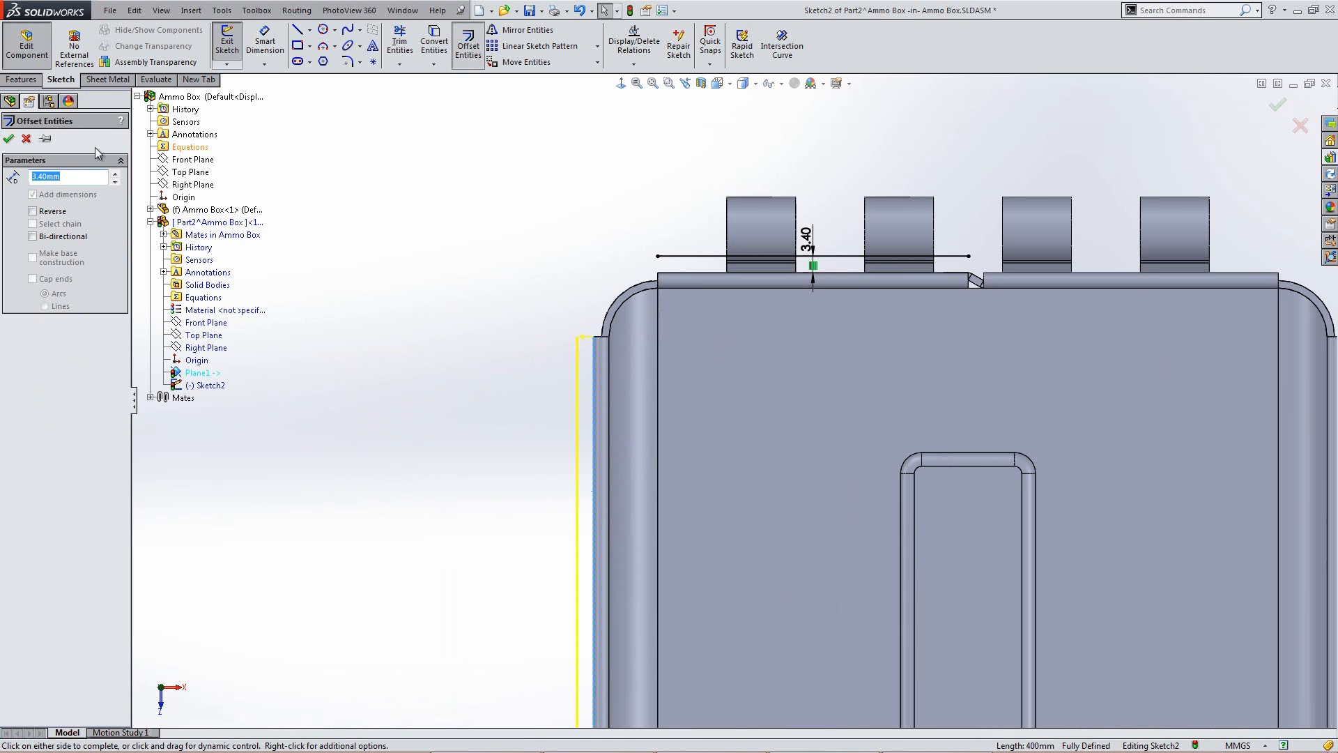
{"action": "left_click", "coordinate": [9, 138]}
Step: Offset the long outer hem edge on the box's right side 3.4 mm outward
{"action": "scroll", "coordinate": [1157, 418], "scroll_direction": "up", "scroll_amount": 3}
{"action": "scroll", "coordinate": [1190, 454], "scroll_direction": "down", "scroll_amount": 2}
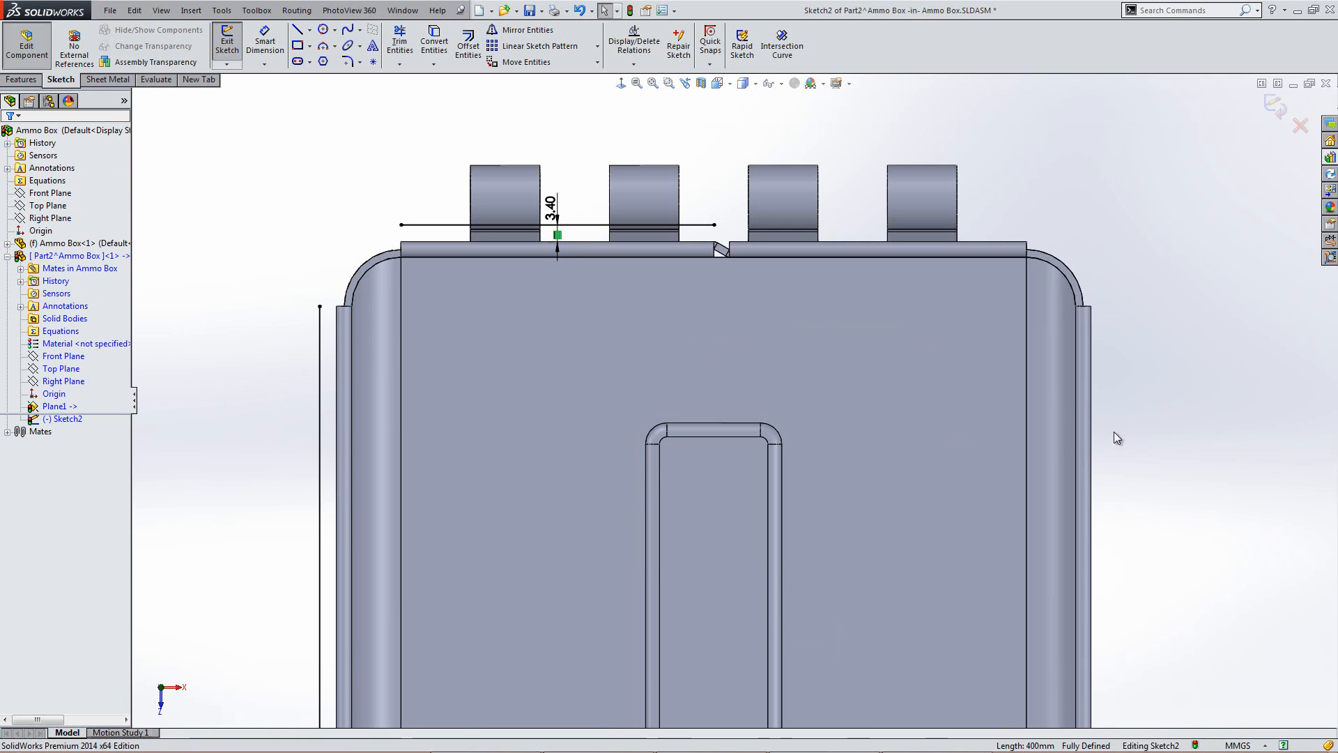
{"action": "left_click", "coordinate": [1090, 470]}
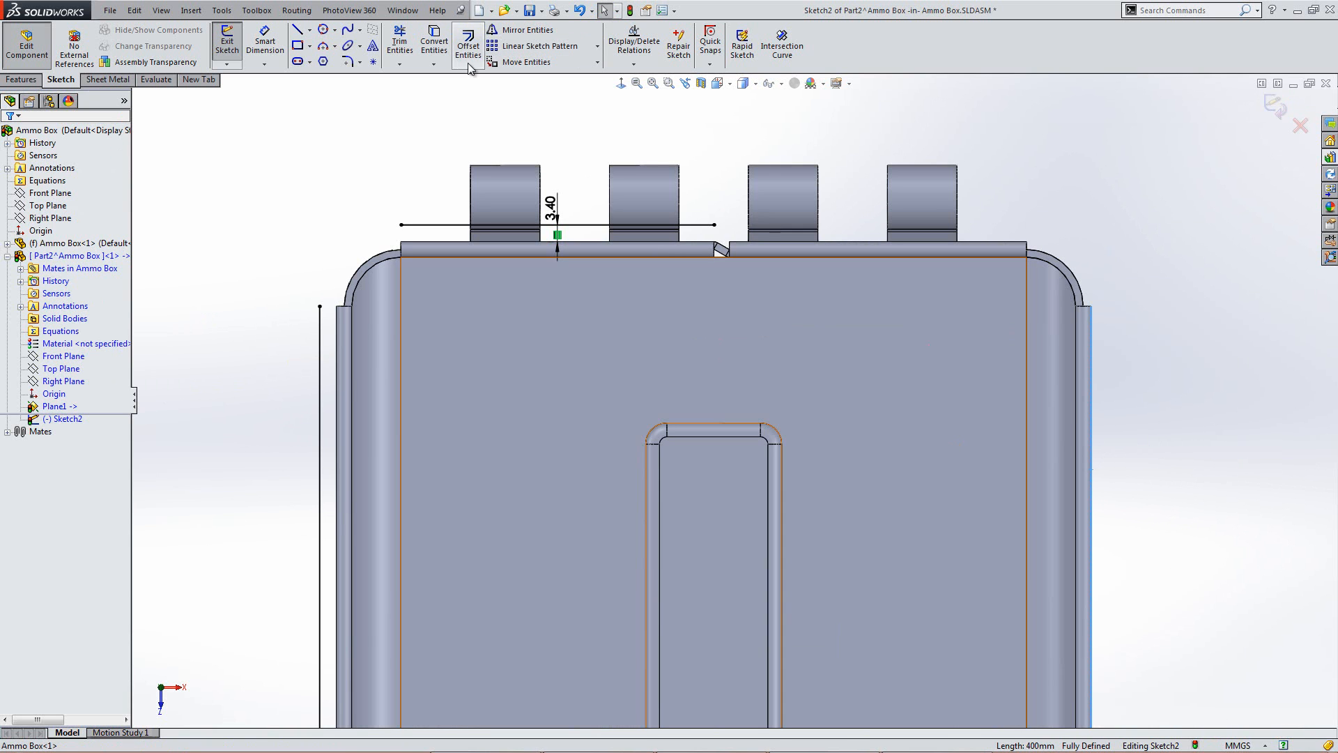
{"action": "left_click", "coordinate": [468, 42]}
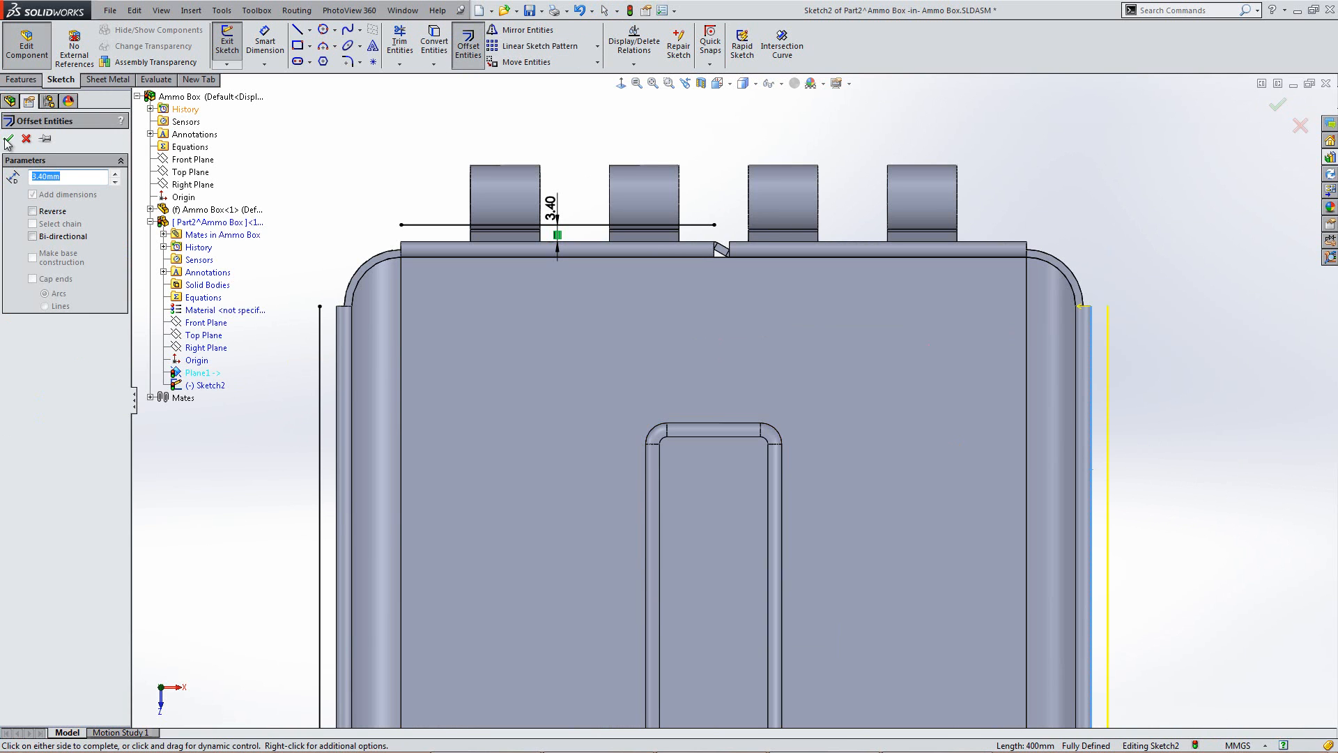
{"action": "left_click", "coordinate": [9, 138]}
Step: Offset the outer edge of the right hem at the end opposite the hinges 3.4 mm outward
{"action": "scroll", "coordinate": [860, 533], "scroll_direction": "up", "scroll_amount": 6}
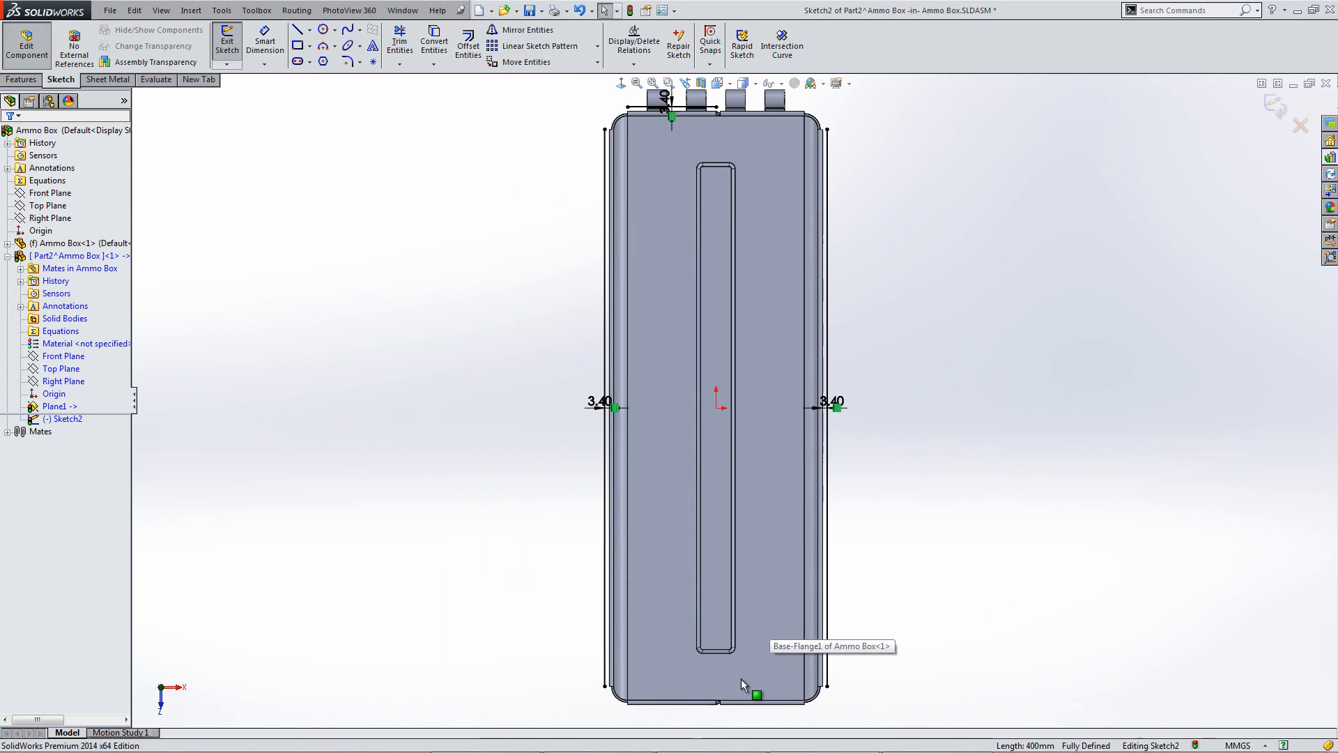
{"action": "scroll", "coordinate": [750, 673], "scroll_direction": "down", "scroll_amount": 5}
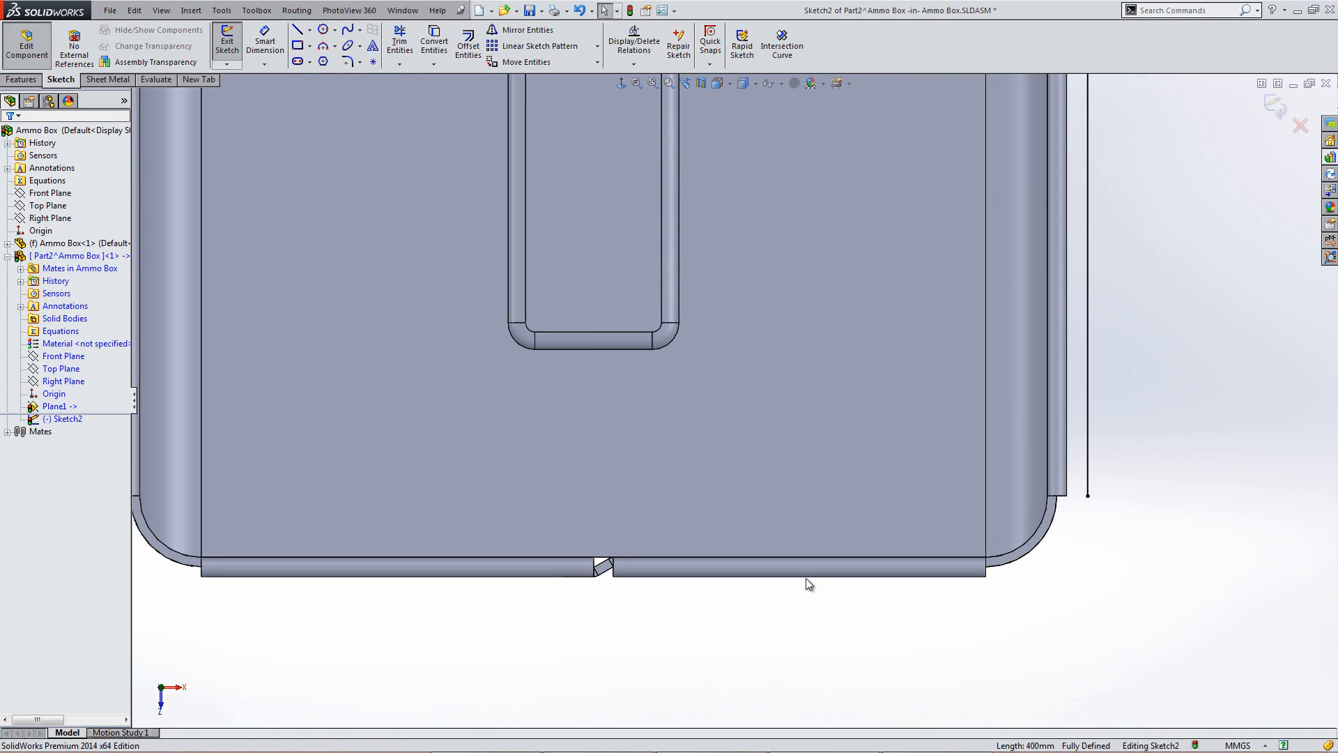
{"action": "left_click", "coordinate": [806, 577]}
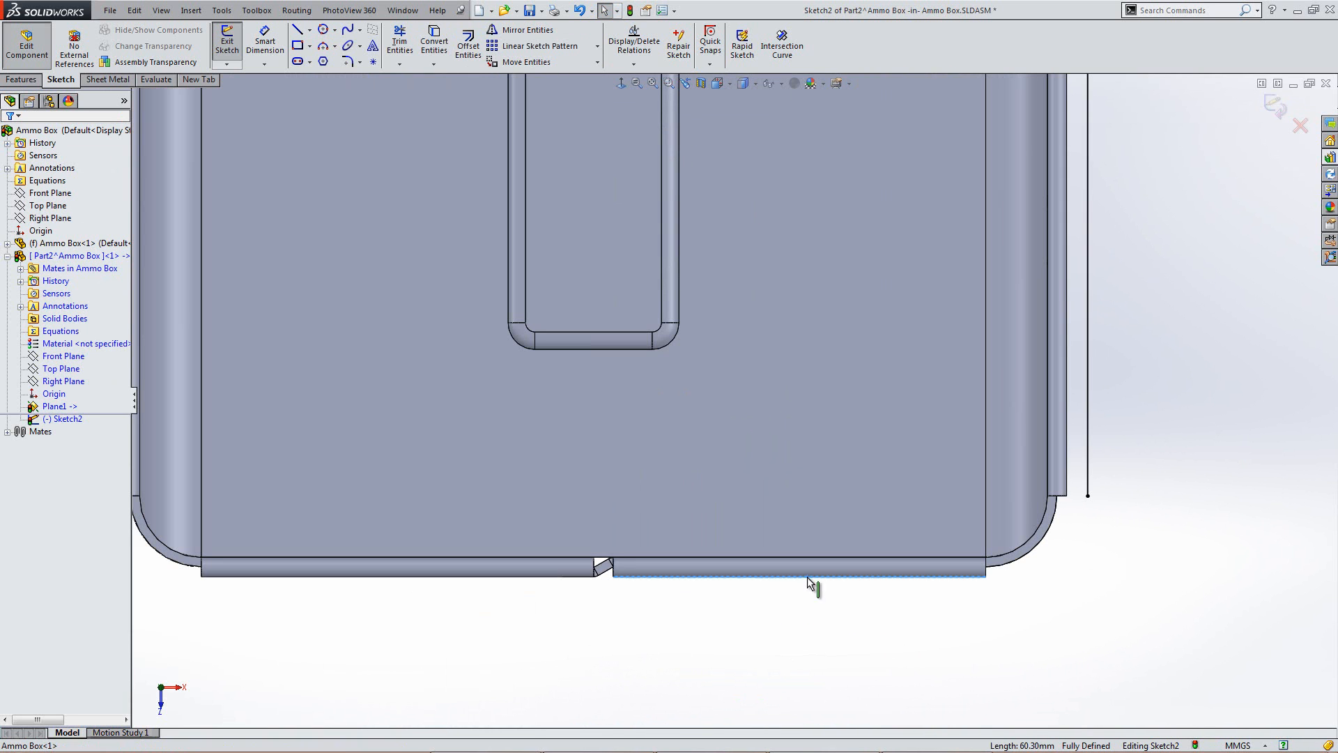
{"action": "left_click", "coordinate": [468, 52]}
{"action": "left_click", "coordinate": [796, 610]}
{"action": "scroll", "coordinate": [697, 418], "scroll_direction": "up", "scroll_amount": 4}
{"action": "scroll", "coordinate": [660, 432], "scroll_direction": "up", "scroll_amount": 1}
{"action": "scroll", "coordinate": [660, 433], "scroll_direction": "down", "scroll_amount": 1}
{"action": "scroll", "coordinate": [677, 434], "scroll_direction": "up", "scroll_amount": 2}
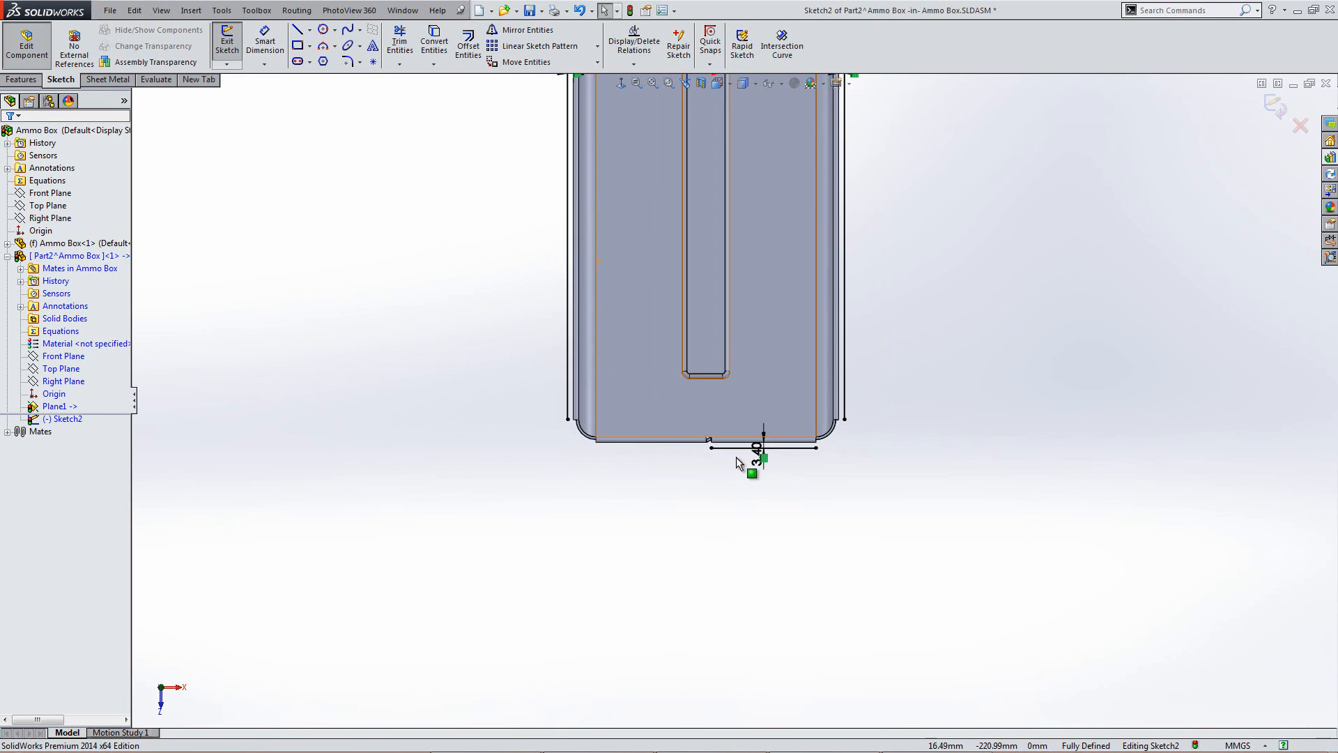
Step: Extend the left offset line and the one opposite the hinges until they cross, and power-trim the overhangs to a sharp corner
{"action": "left_click", "coordinate": [399, 43]}
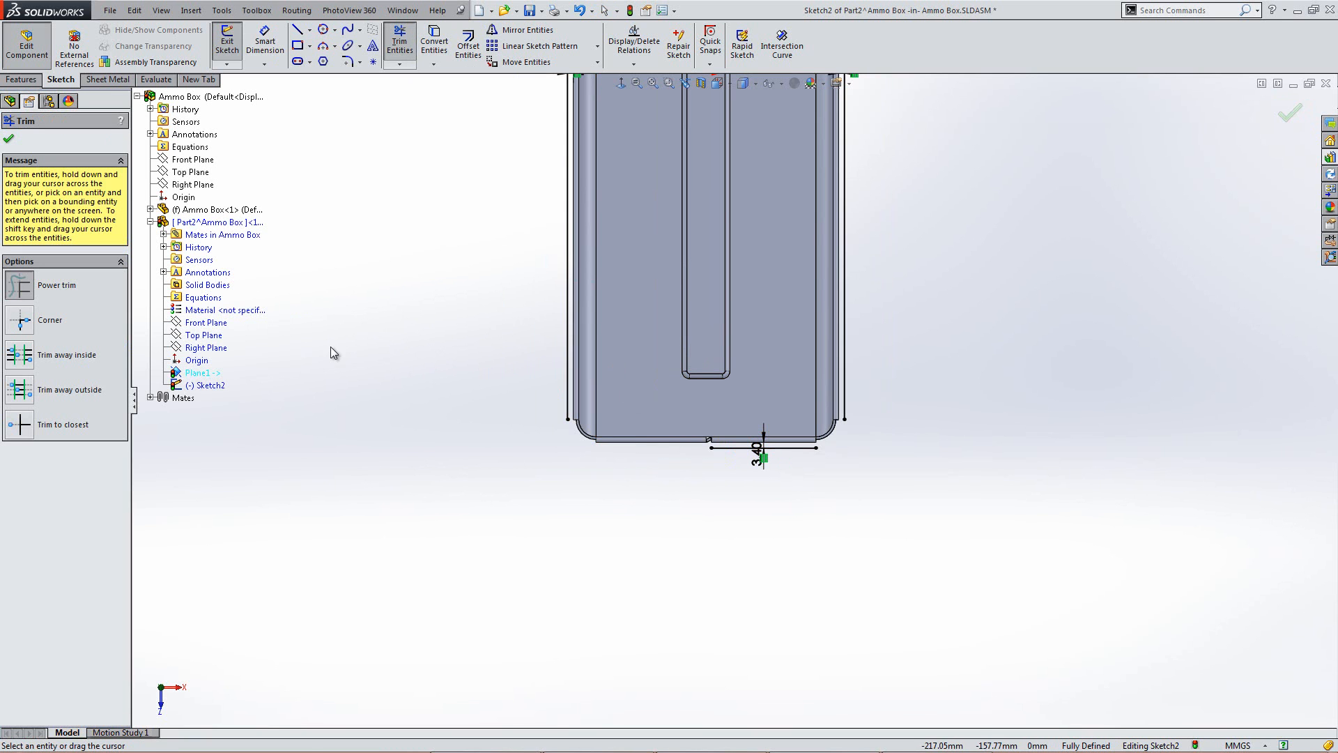
{"action": "left_click", "coordinate": [401, 66]}
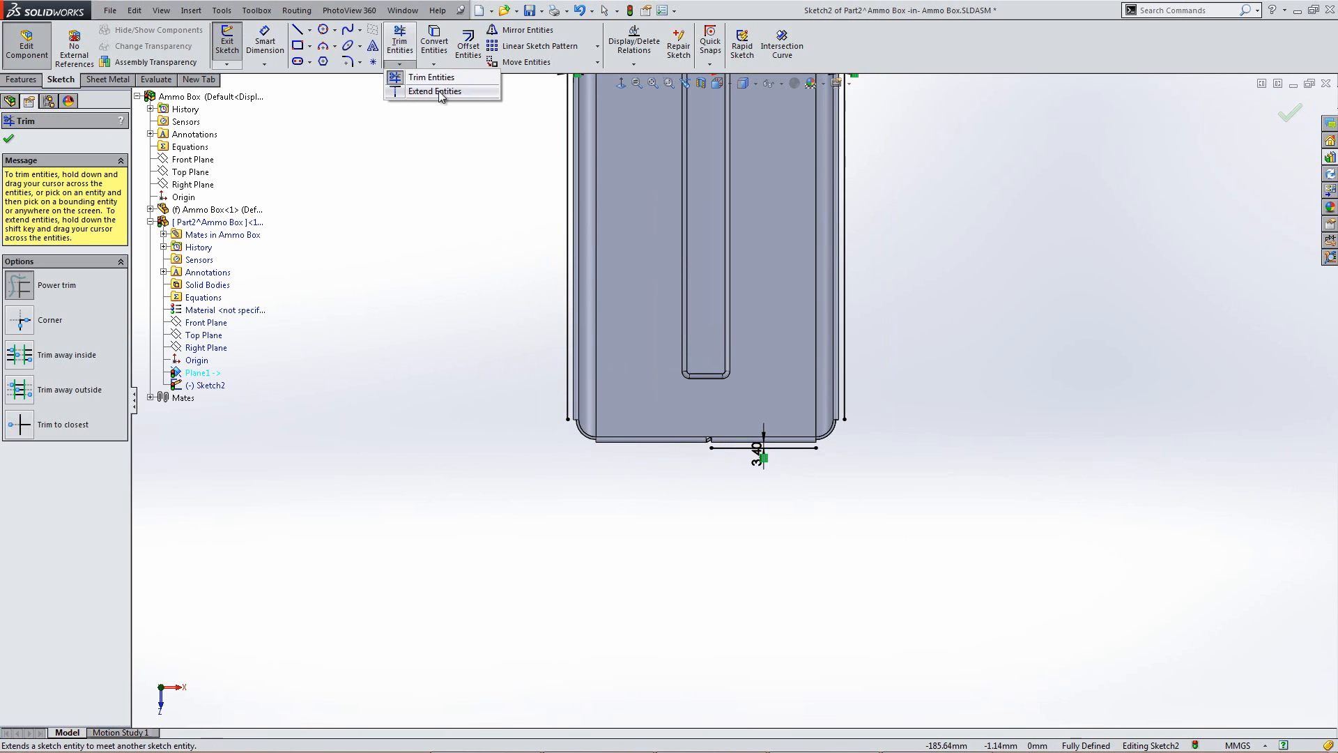
{"action": "left_click", "coordinate": [437, 238]}
{"action": "scroll", "coordinate": [657, 481], "scroll_direction": "down", "scroll_amount": 4}
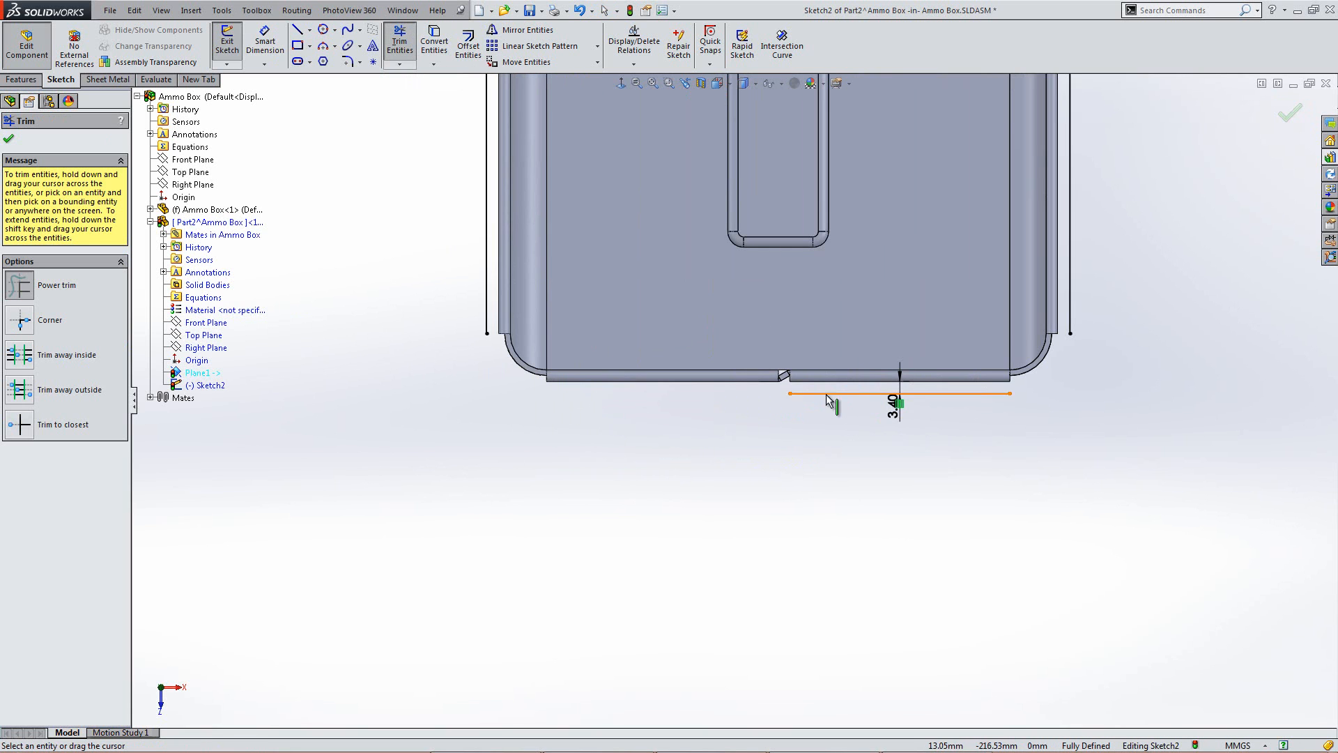
{"action": "left_click_drag", "start_coordinate": [826, 396], "coordinate": [415, 394], "text": "shift"}
{"action": "left_click", "coordinate": [486, 315]}
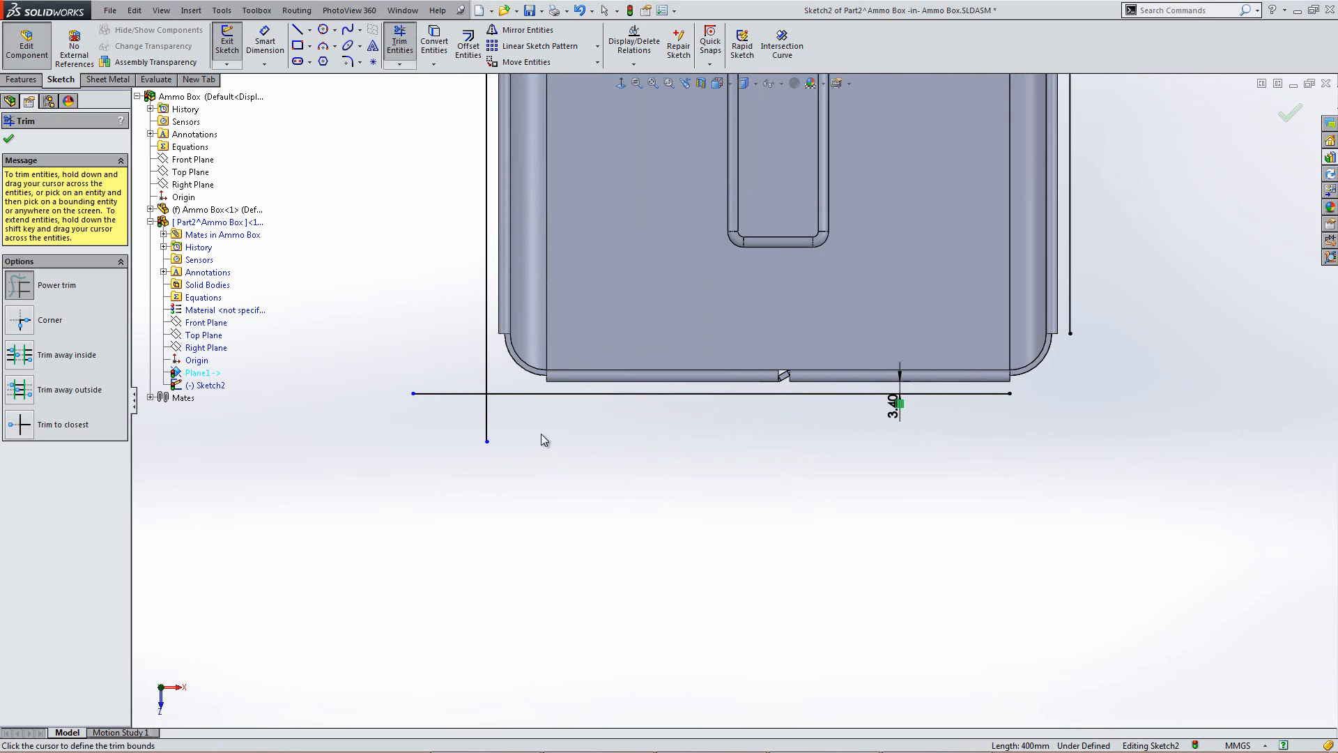
{"action": "left_click_drag", "start_coordinate": [536, 420], "coordinate": [401, 345]}
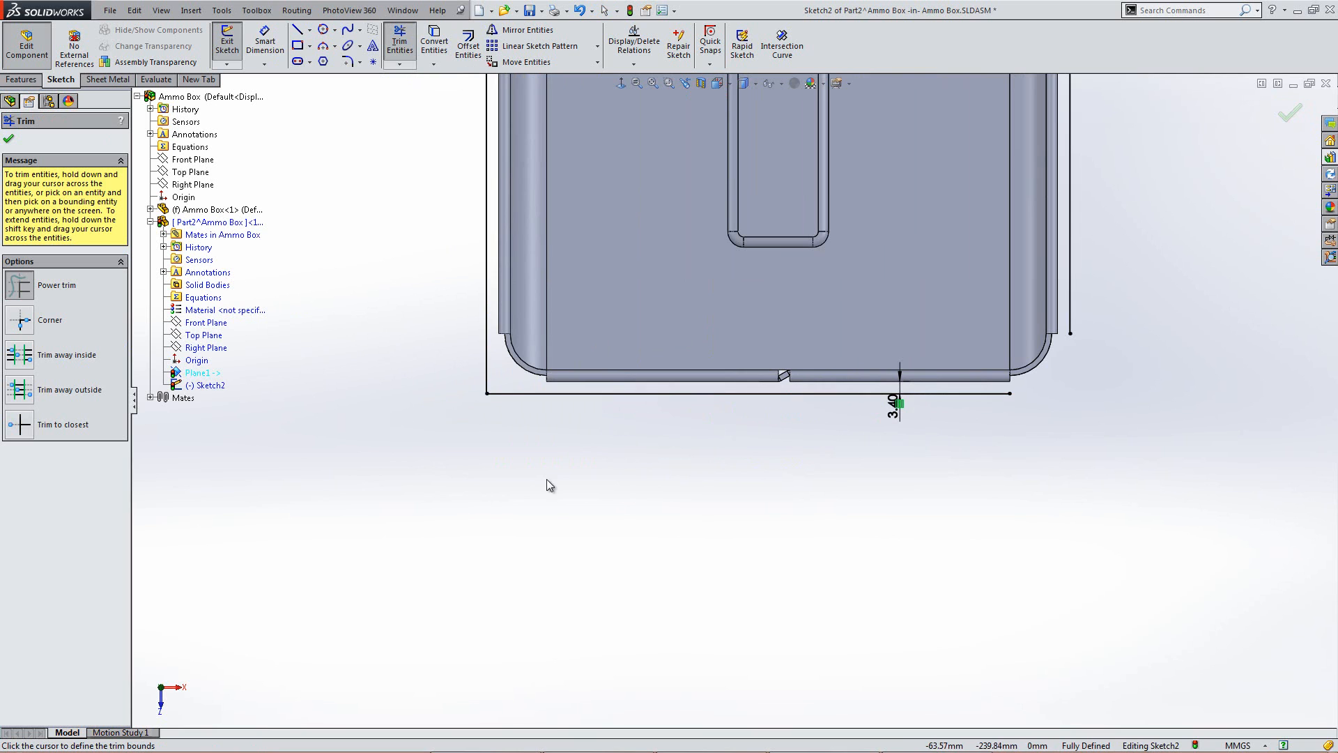
Step: Extend the right offset line and the one opposite the hinges until they cross, and trim the excess to a corner
{"action": "left_click", "coordinate": [997, 395]}
{"action": "left_click", "coordinate": [1132, 393]}
{"action": "left_click", "coordinate": [1071, 308]}
{"action": "left_click", "coordinate": [1071, 447]}
{"action": "left_click_drag", "start_coordinate": [1061, 422], "coordinate": [1046, 425]}
Step: Extend the left and hinge-end offset lines until they cross, and trim the excess to a corner
{"action": "scroll", "coordinate": [772, 169], "scroll_direction": "up", "scroll_amount": 10}
{"action": "scroll", "coordinate": [694, 301], "scroll_direction": "down", "scroll_amount": 8}
{"action": "scroll", "coordinate": [722, 596], "scroll_direction": "down", "scroll_amount": 8}
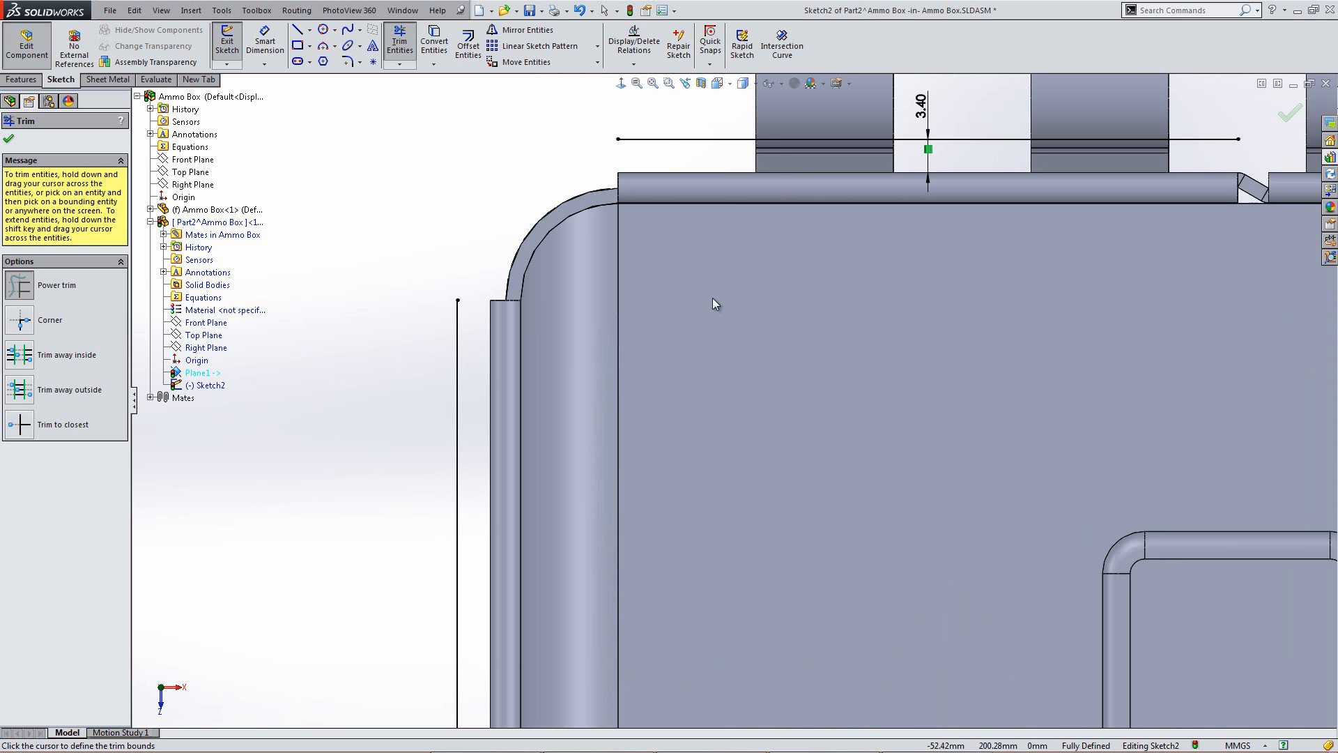
{"action": "left_click", "coordinate": [667, 138]}
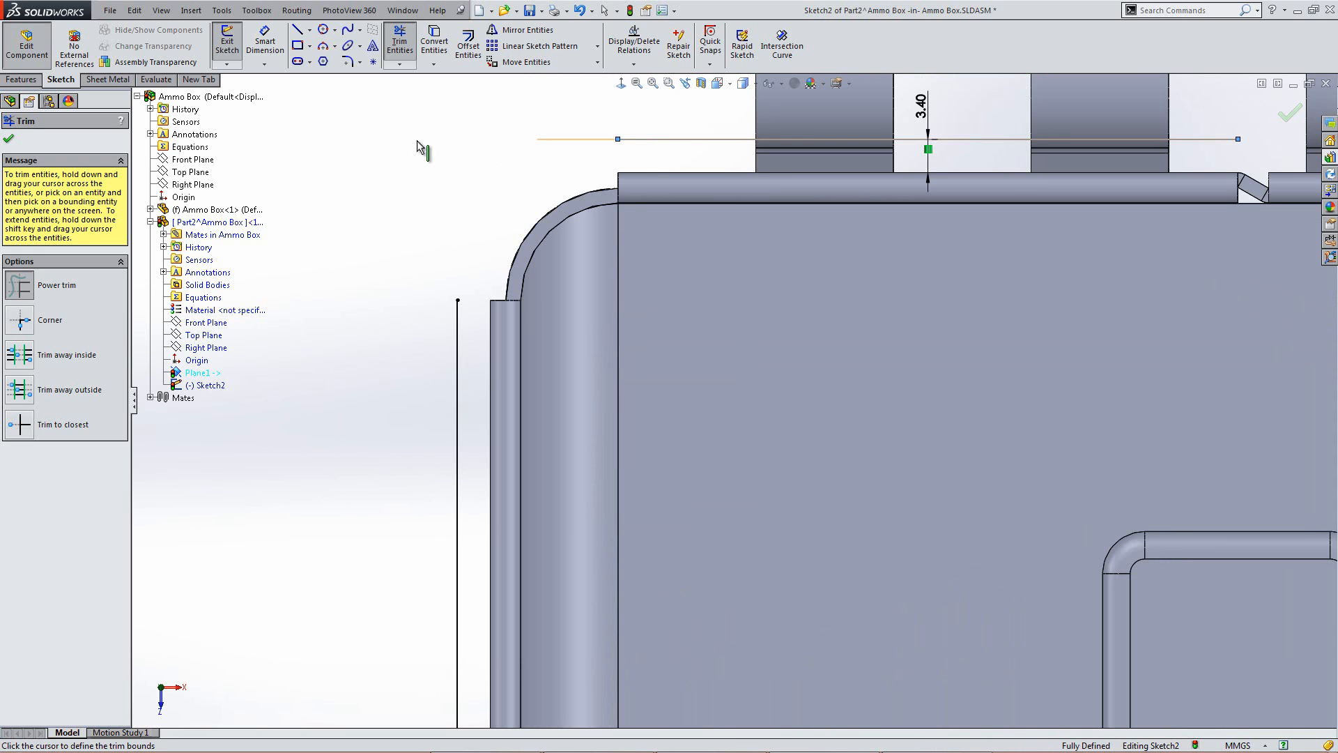
{"action": "left_click", "coordinate": [372, 158]}
{"action": "left_click", "coordinate": [457, 343]}
{"action": "left_click", "coordinate": [456, 90]}
{"action": "left_click_drag", "start_coordinate": [403, 191], "coordinate": [416, 153]}
{"action": "left_click_drag", "start_coordinate": [481, 99], "coordinate": [486, 101]}
Step: Extend the hinge-end offset line to meet the right one in a corner, closing the outline, and finish trimming
{"action": "scroll", "coordinate": [1156, 199], "scroll_direction": "up", "scroll_amount": 4}
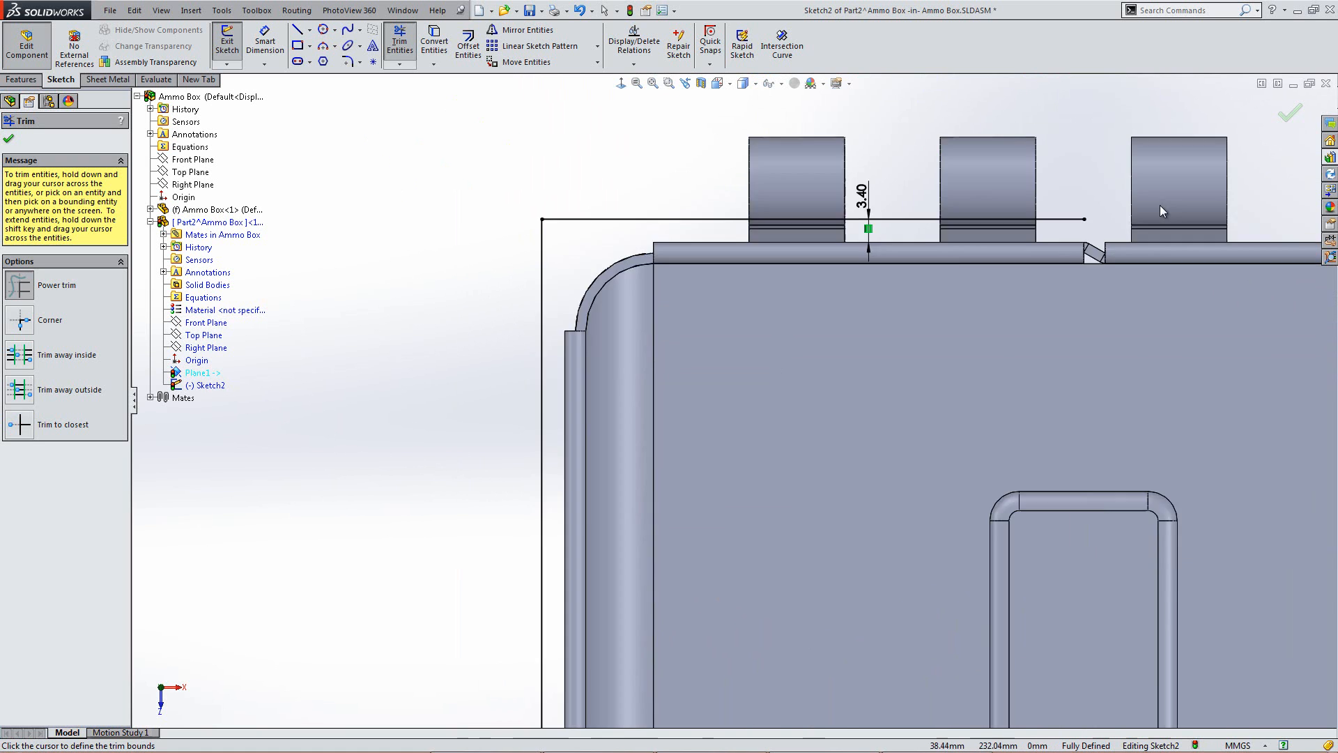
{"action": "scroll", "coordinate": [1193, 318], "scroll_direction": "down", "scroll_amount": 4}
{"action": "left_click", "coordinate": [992, 605]}
{"action": "left_click", "coordinate": [1013, 354]}
{"action": "mouse_move", "coordinate": [161, 417]}
{"action": "left_mouse_down", "text": "shift"}
{"action": "mouse_move", "coordinate": [1113, 424]}
{"action": "mouse_move", "coordinate": [1065, 457]}
{"action": "mouse_move", "coordinate": [905, 353]}
{"action": "left_mouse_up", "text": "shift"}
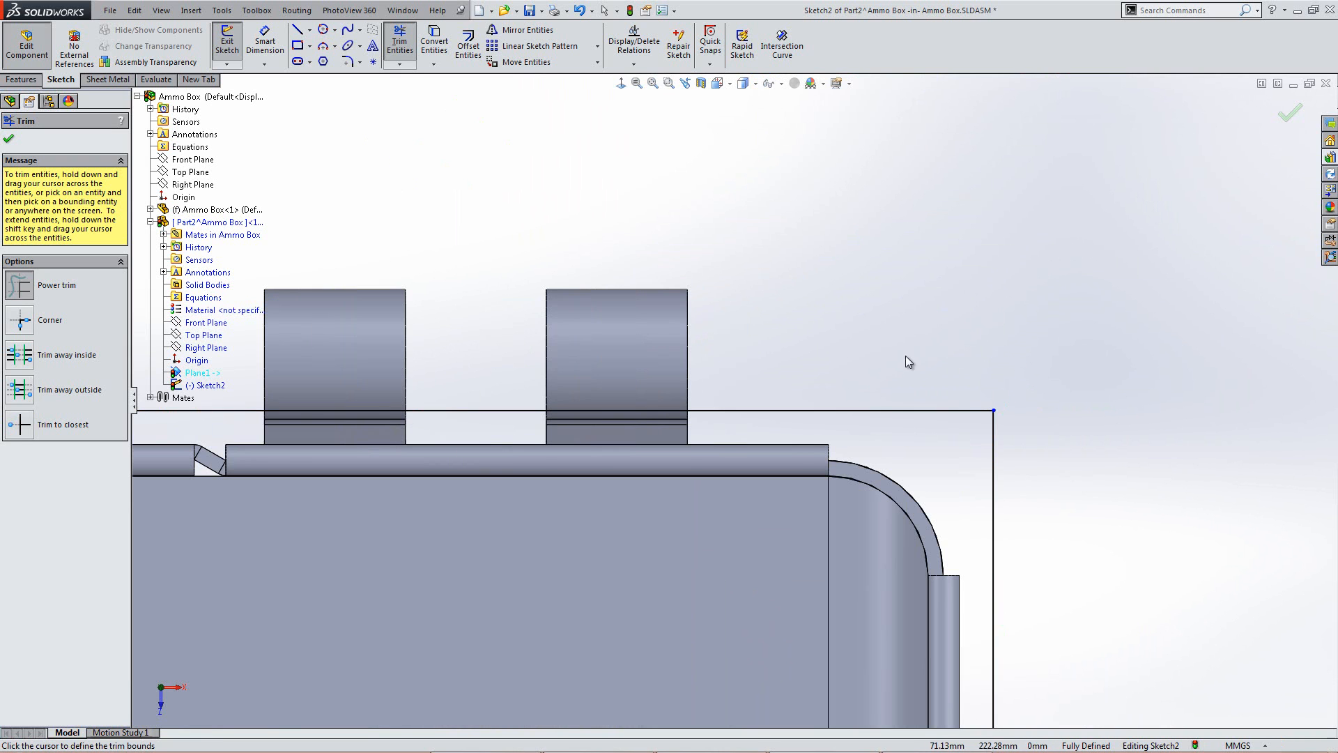
{"action": "key", "text": "f"}
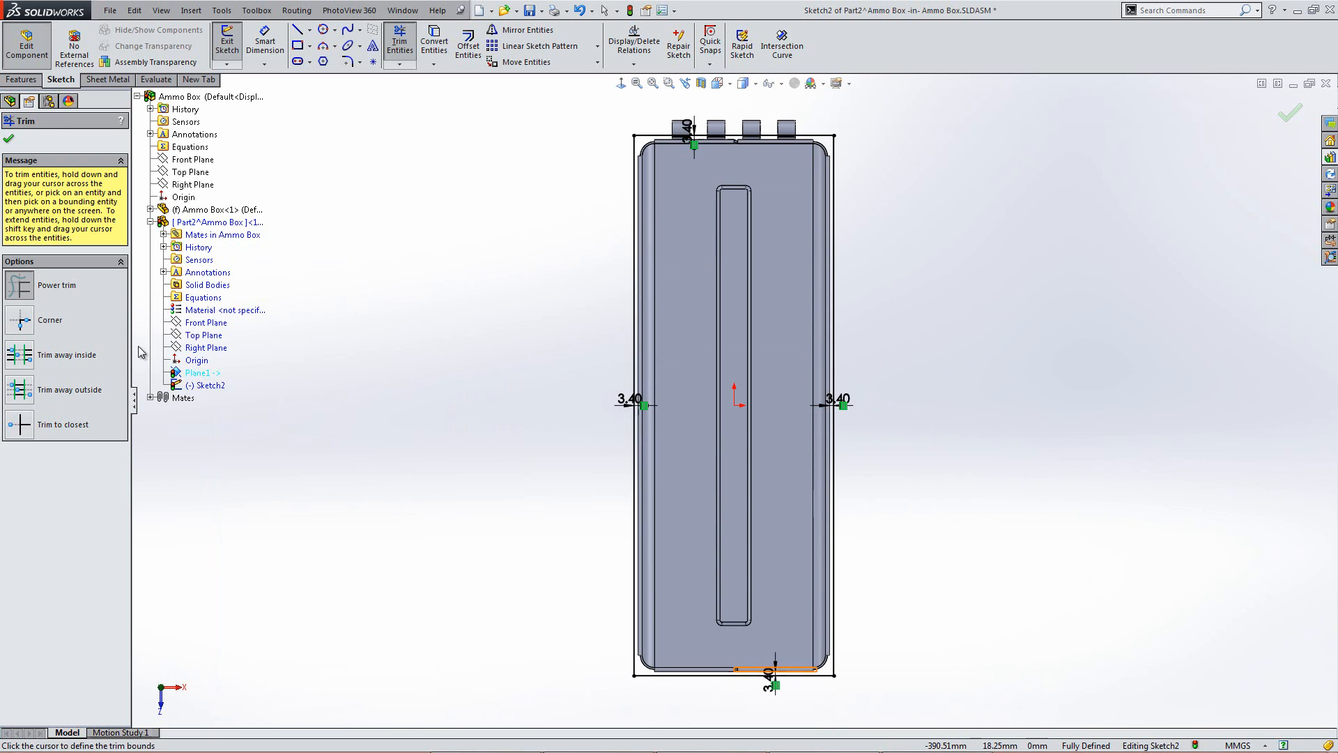
{"action": "left_click", "coordinate": [11, 140]}
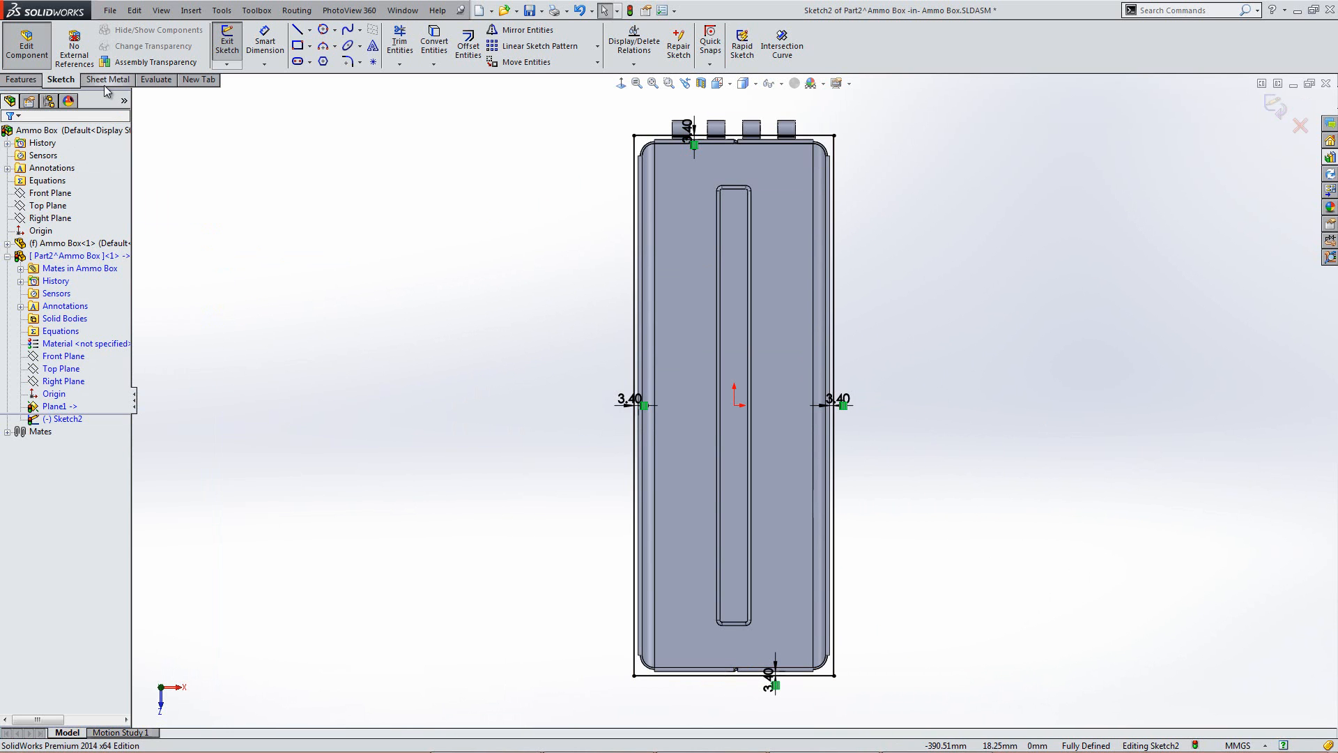
Step: Create a 1.5 mm thick sheet metal base flange from the closed outline, with the thickness direction reversed
{"action": "left_click", "coordinate": [109, 81]}
{"action": "left_click", "coordinate": [235, 44]}
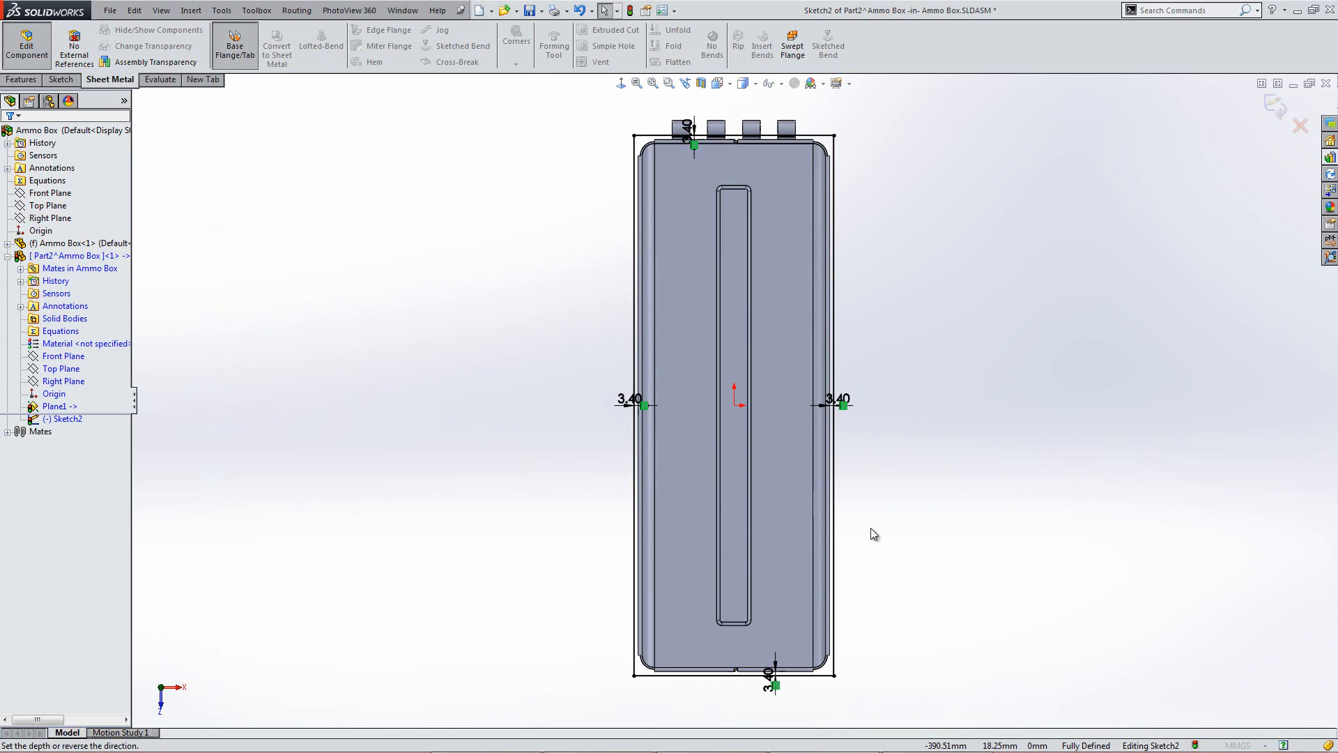
{"action": "middle_click_drag", "start_coordinate": [802, 477], "coordinate": [753, 391]}
{"action": "scroll", "coordinate": [716, 382], "scroll_direction": "down", "scroll_amount": 5}
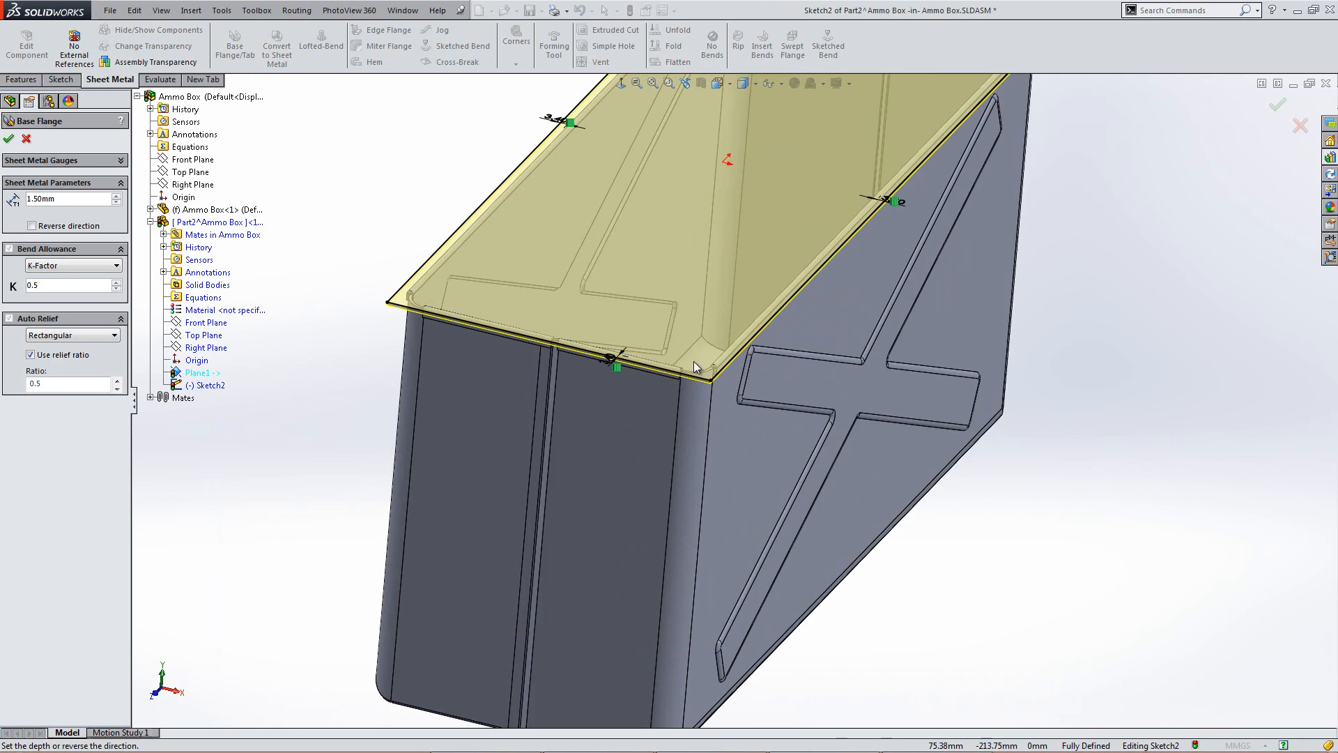
{"action": "left_click", "coordinate": [31, 226]}
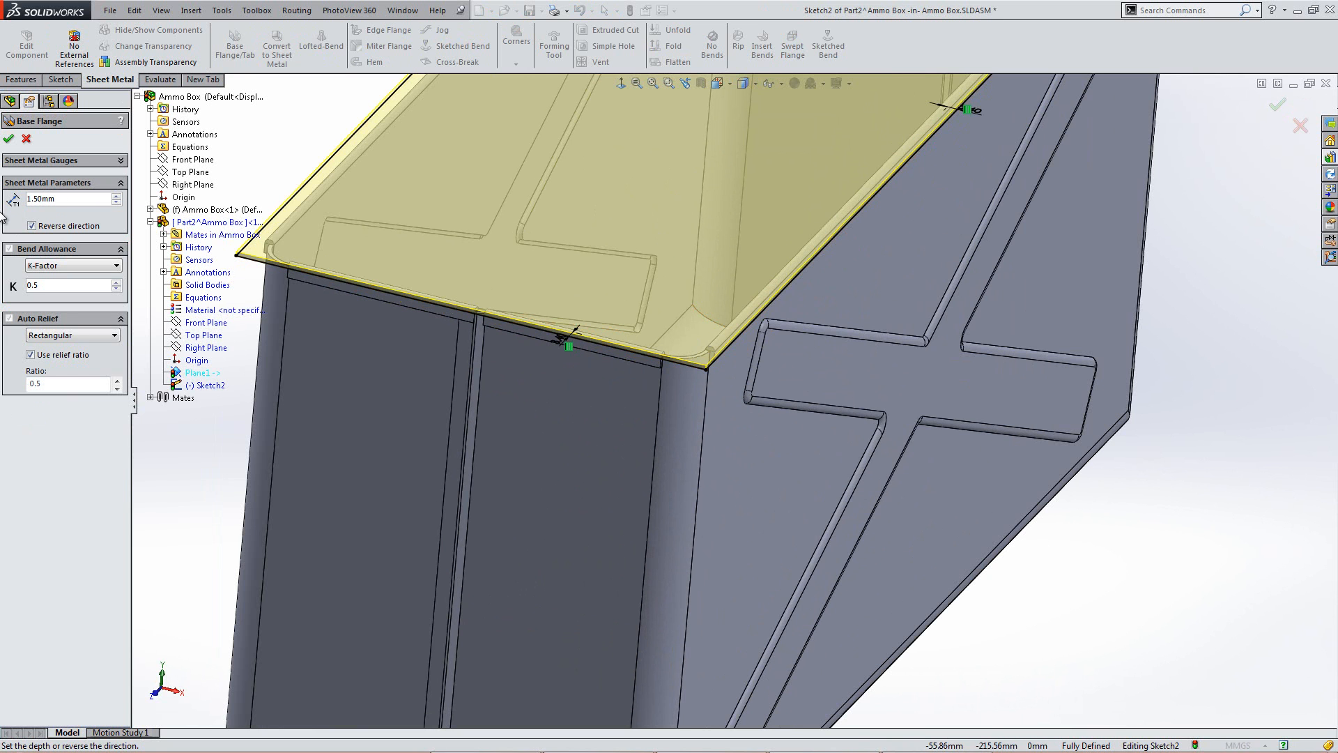
{"action": "left_click", "coordinate": [8, 140]}
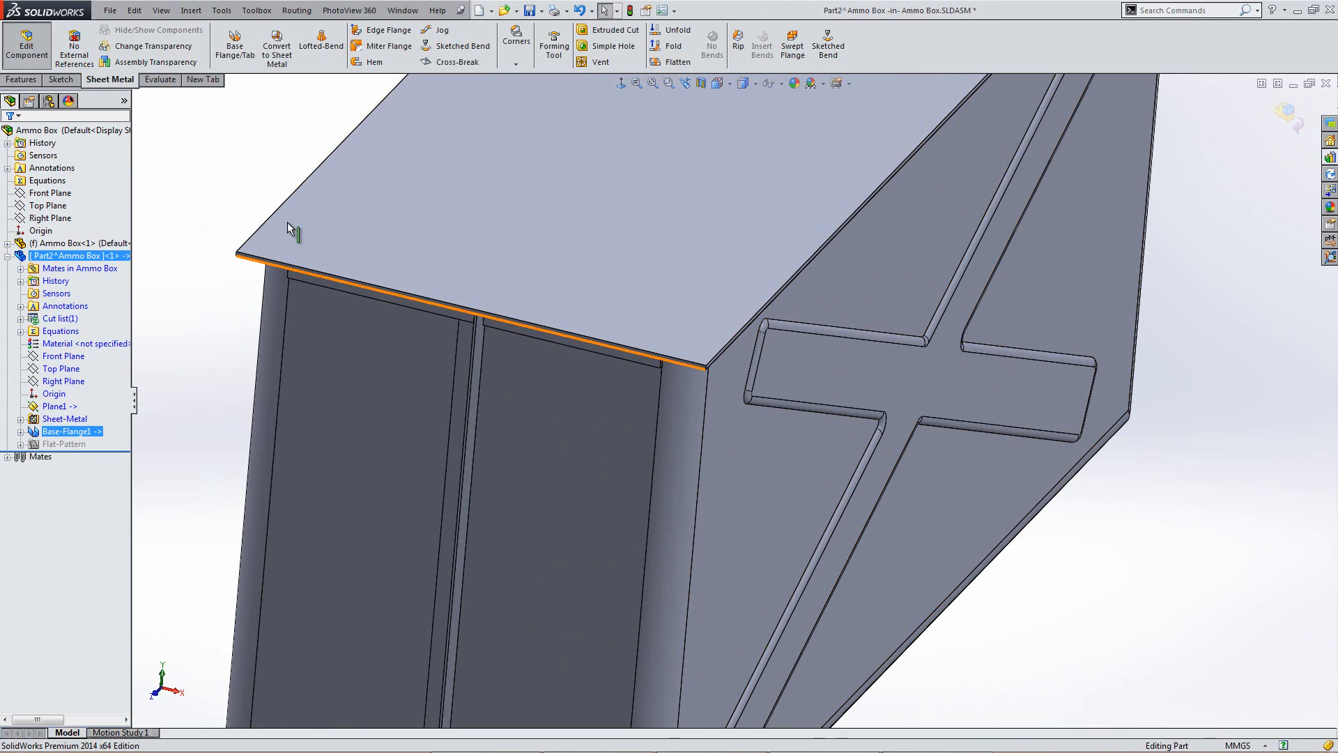
Step: Start a miter flange profile sketch on the lid's thin edge face opposite the hinges, viewed normal to the sketch
{"action": "key", "text": "ctrl+7"}
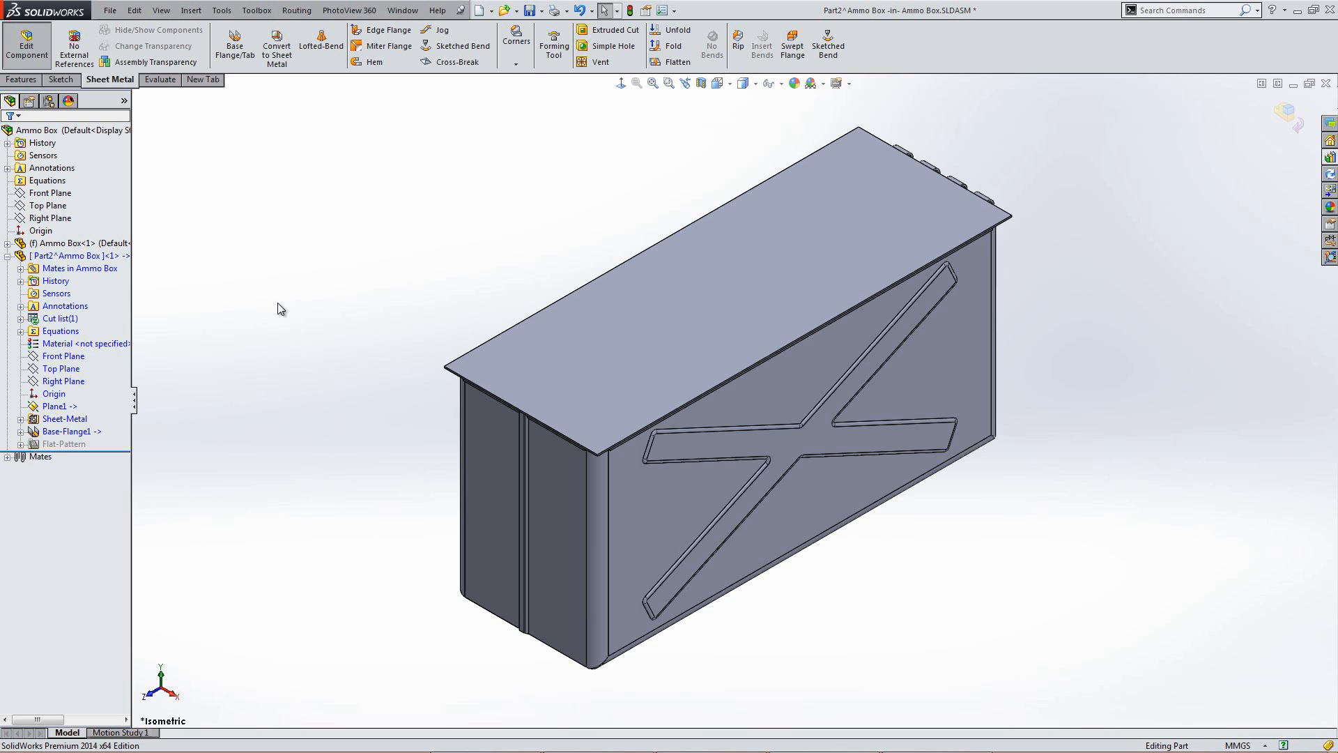
{"action": "left_click", "coordinate": [391, 60]}
{"action": "middle_click_drag", "start_coordinate": [562, 454], "coordinate": [708, 307]}
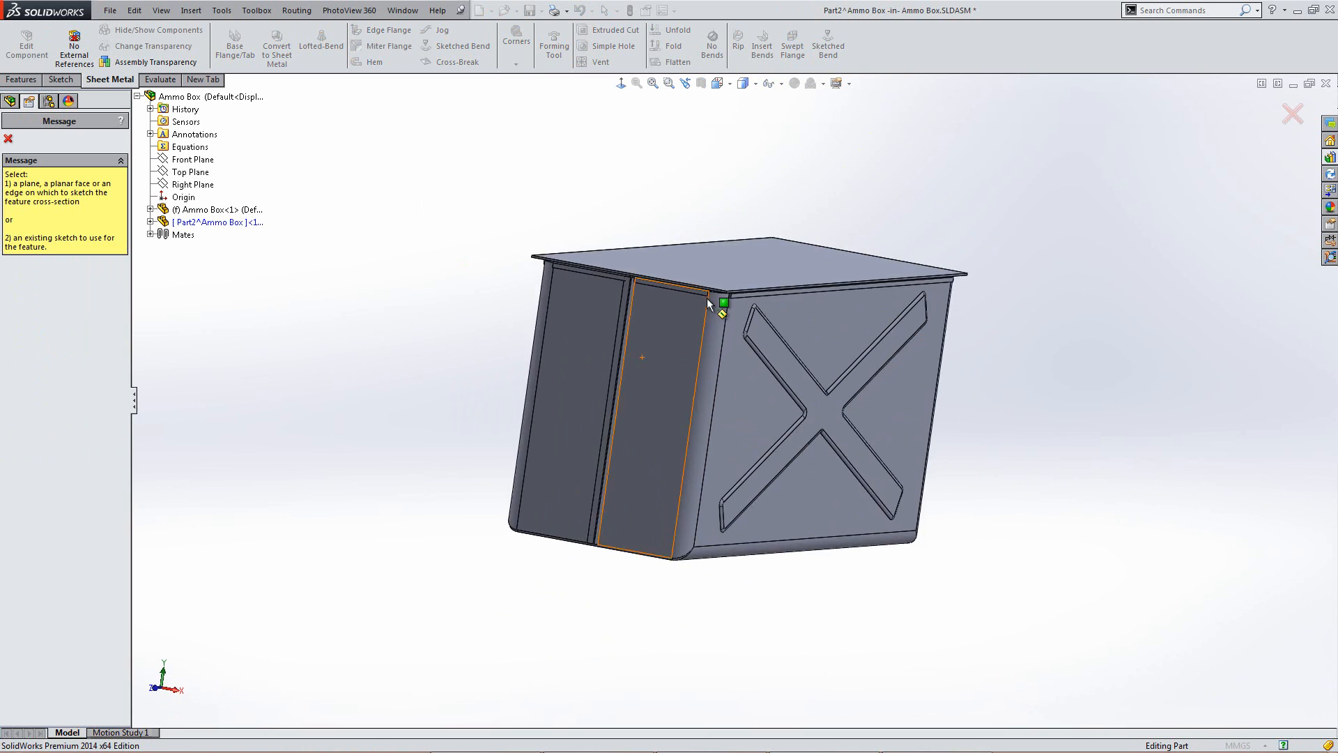
{"action": "scroll", "coordinate": [707, 307], "scroll_direction": "down", "scroll_amount": 5}
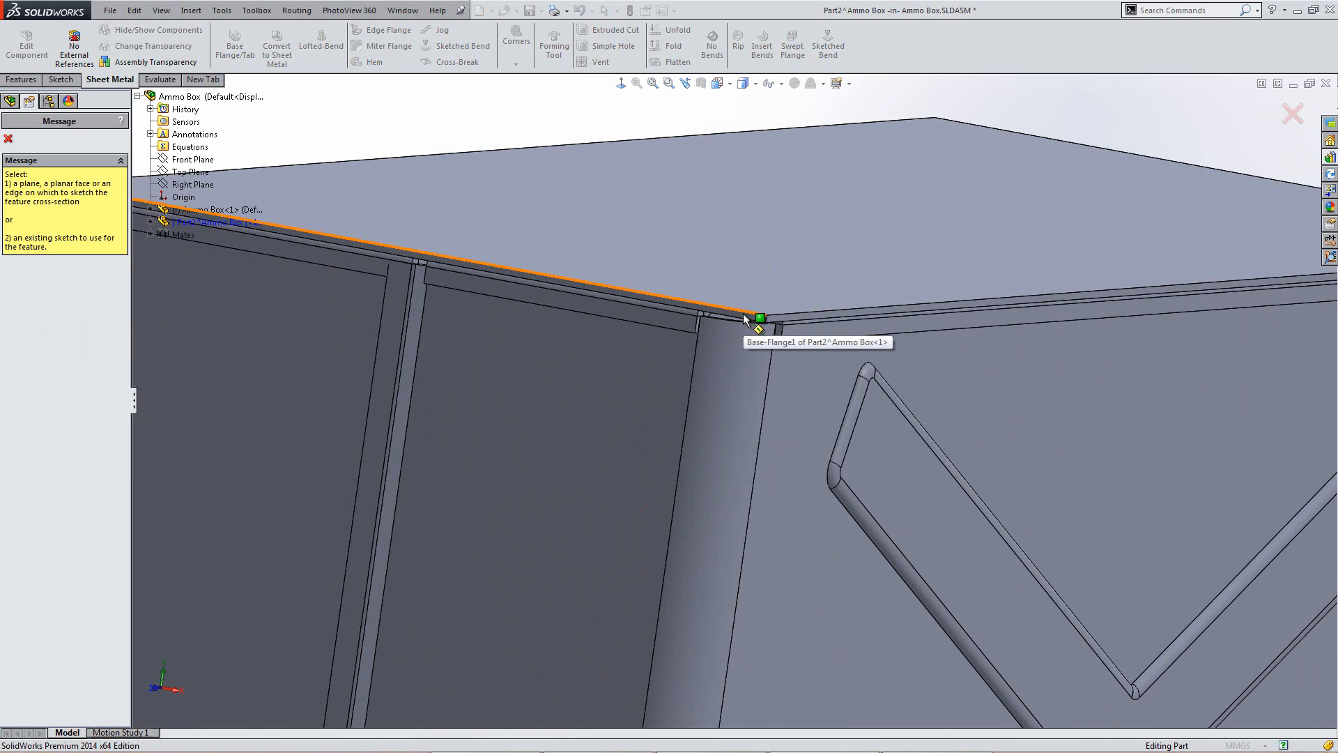
{"action": "left_click", "coordinate": [743, 315]}
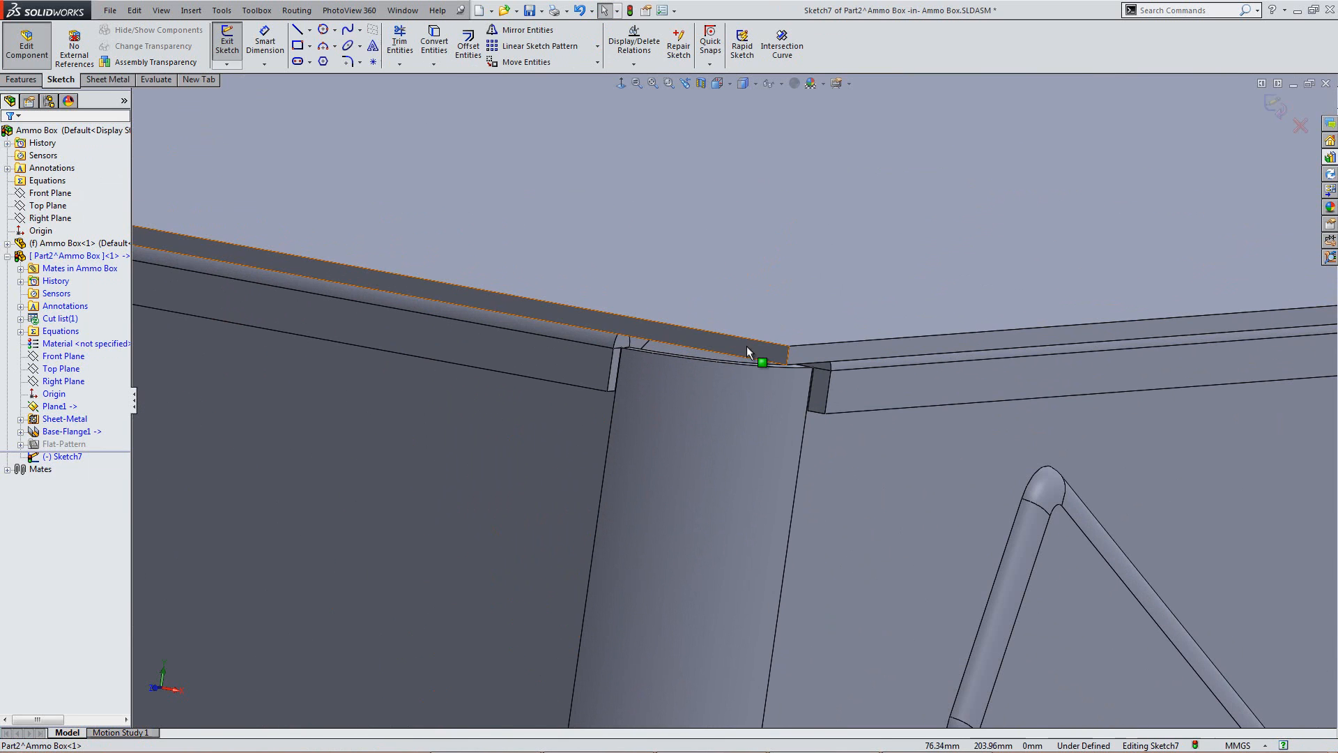
{"action": "left_click", "coordinate": [622, 84]}
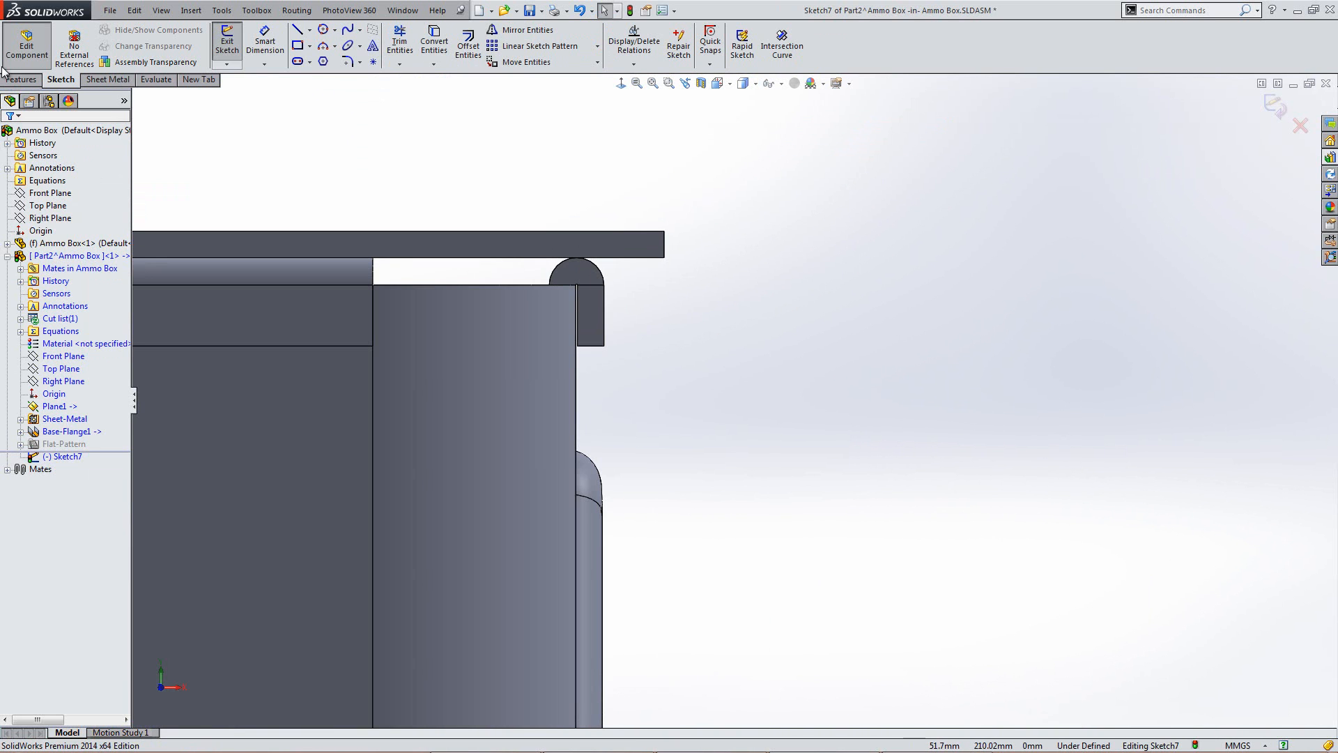
Step: Sketch a vertical line down from the lid's upper outer corner, an inward line about 2.7 mm long, and an upward line about 3.6 mm long
{"action": "left_click", "coordinate": [334, 30]}
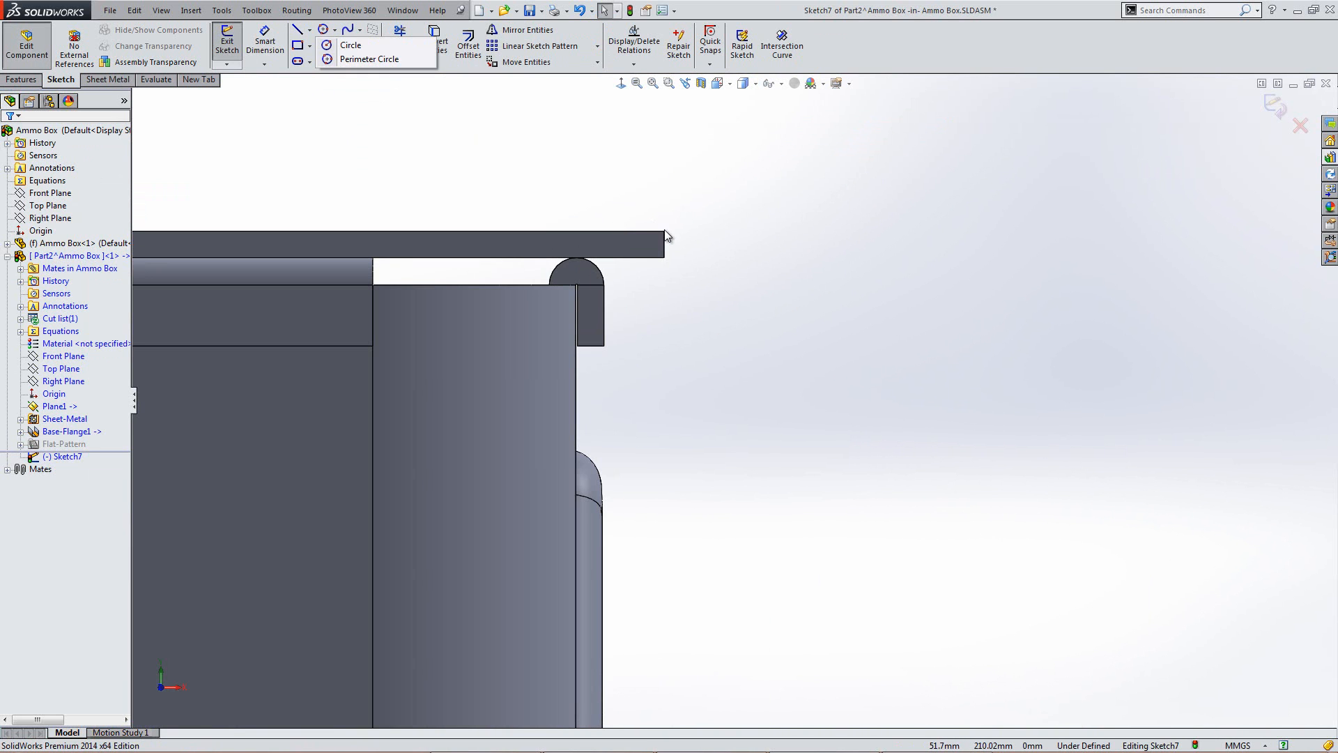
{"action": "left_click", "coordinate": [298, 30]}
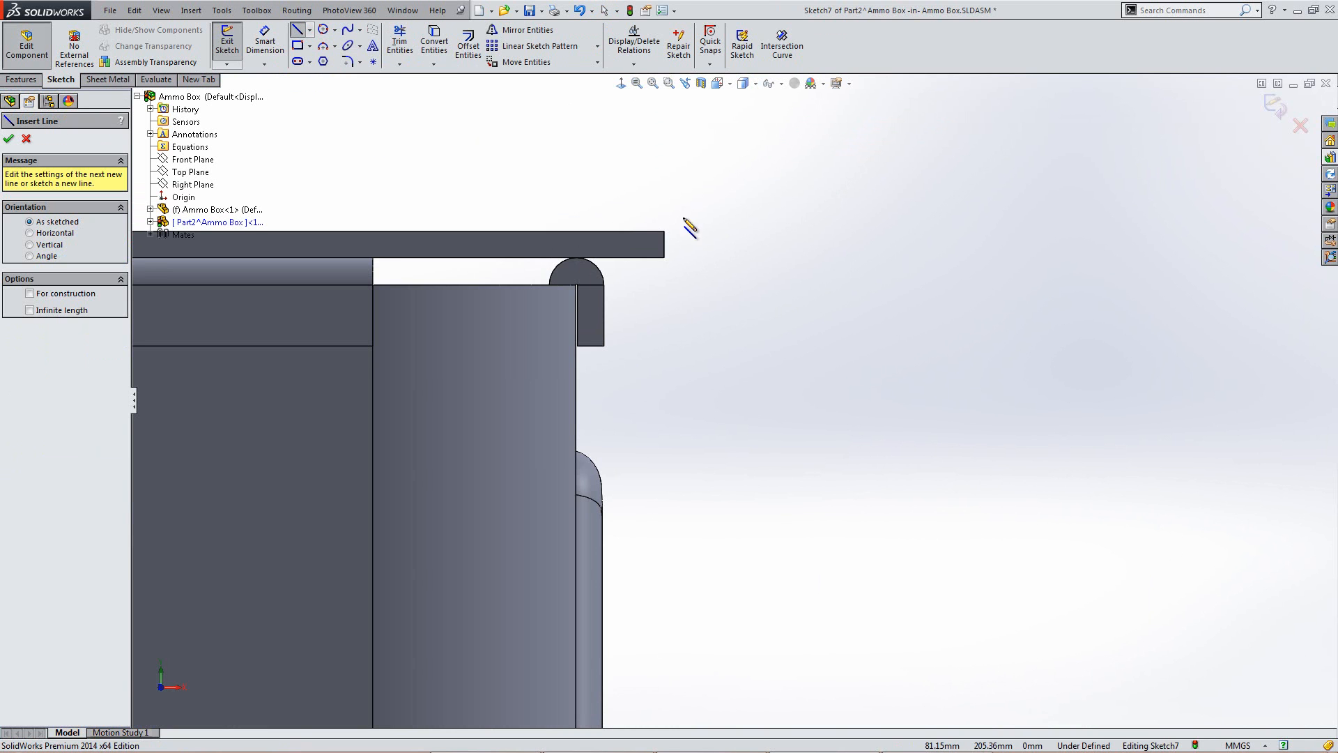
{"action": "left_click", "coordinate": [663, 232]}
{"action": "left_click", "coordinate": [663, 344]}
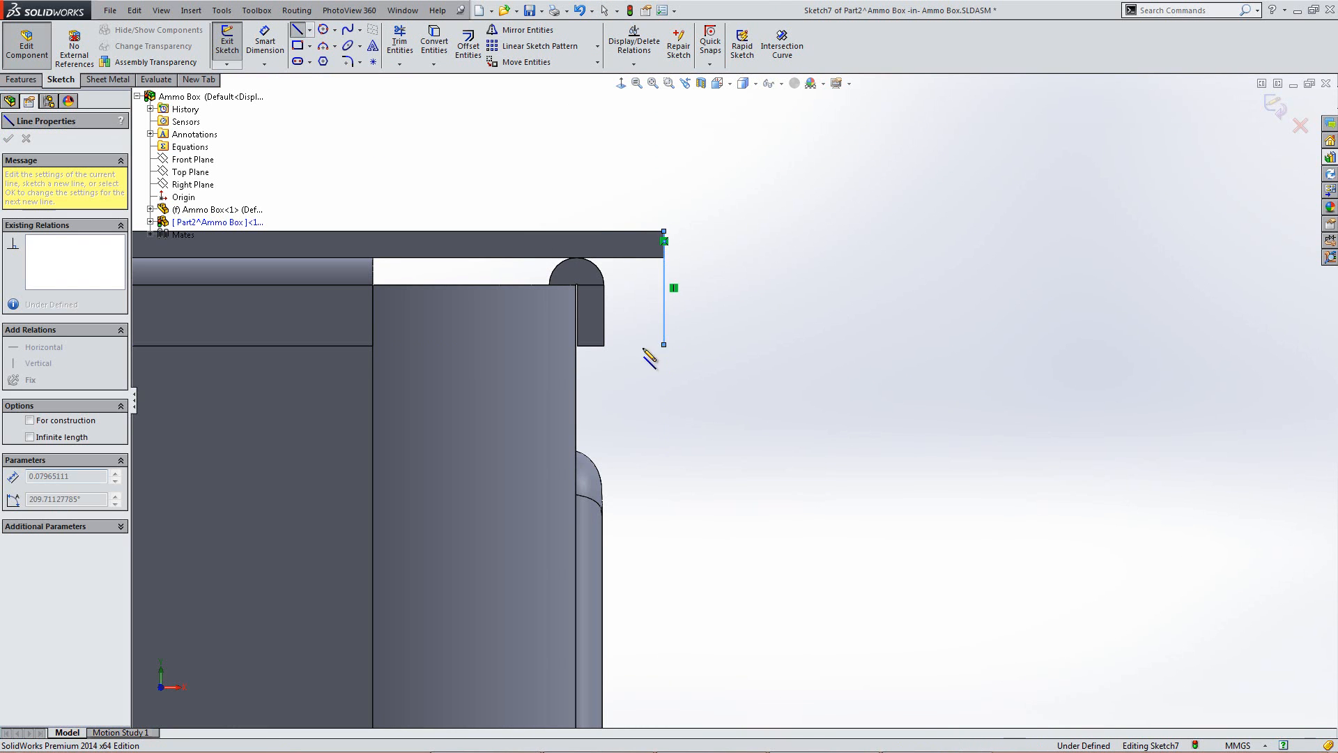
{"action": "left_click", "coordinate": [616, 344]}
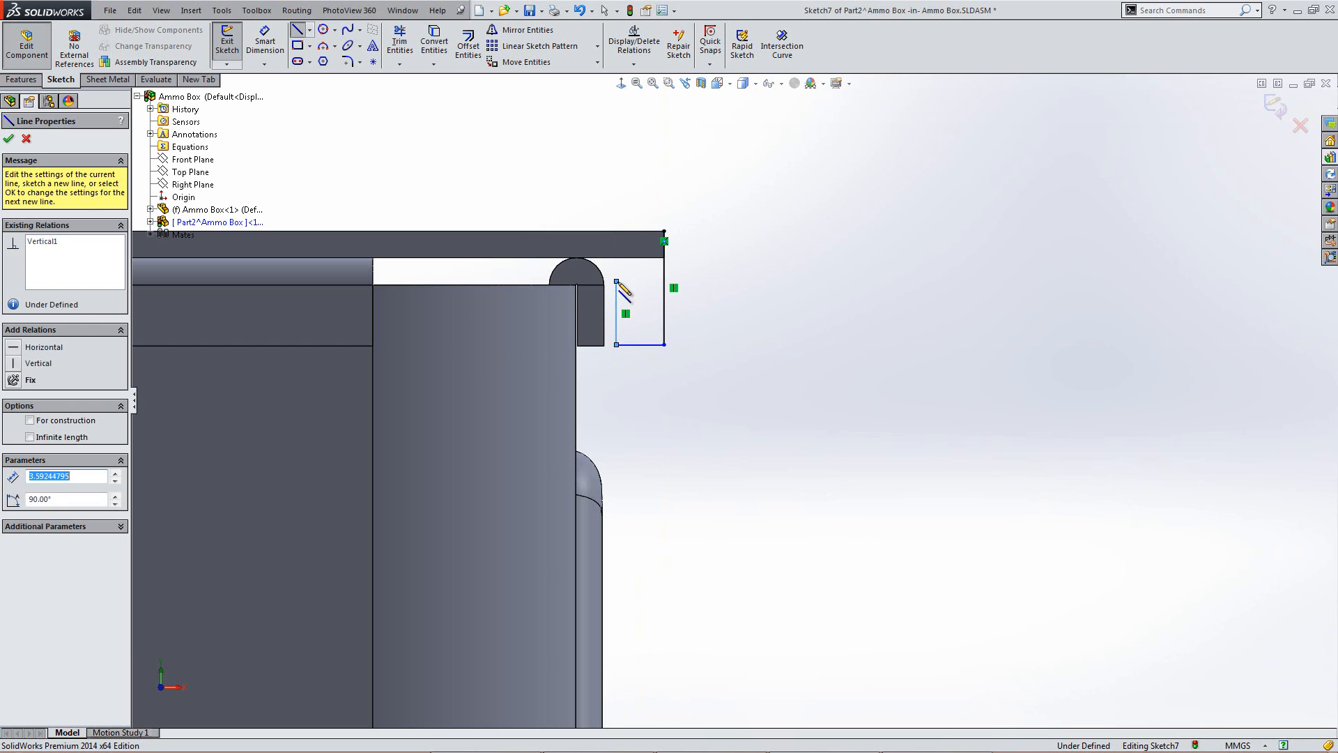
{"action": "left_click", "coordinate": [616, 282]}
{"action": "key", "text": "Escape"}
Step: Make the profile's short lower line collinear with the bottom edge of the box's hem
{"action": "left_click", "coordinate": [634, 344]}
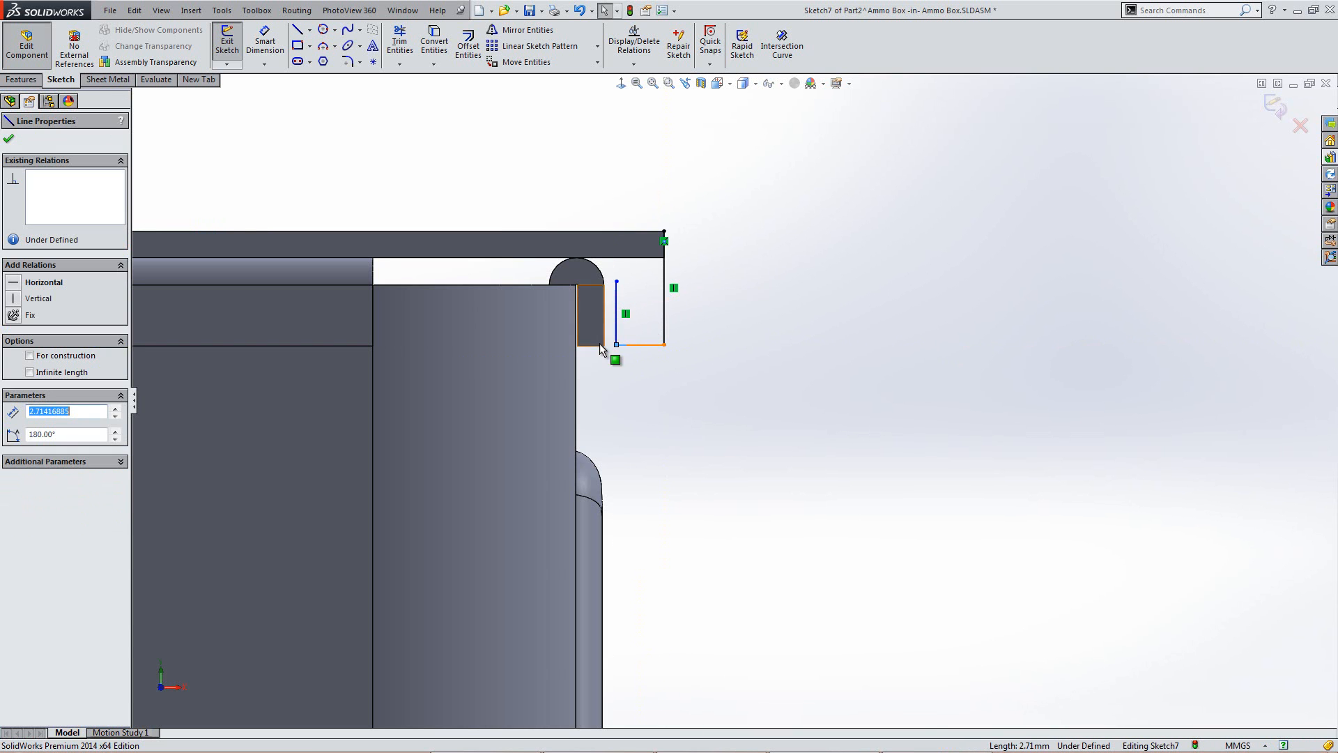
{"action": "left_click", "coordinate": [594, 345], "text": "ctrl"}
{"action": "left_click", "coordinate": [633, 291]}
{"action": "left_click", "coordinate": [776, 376]}
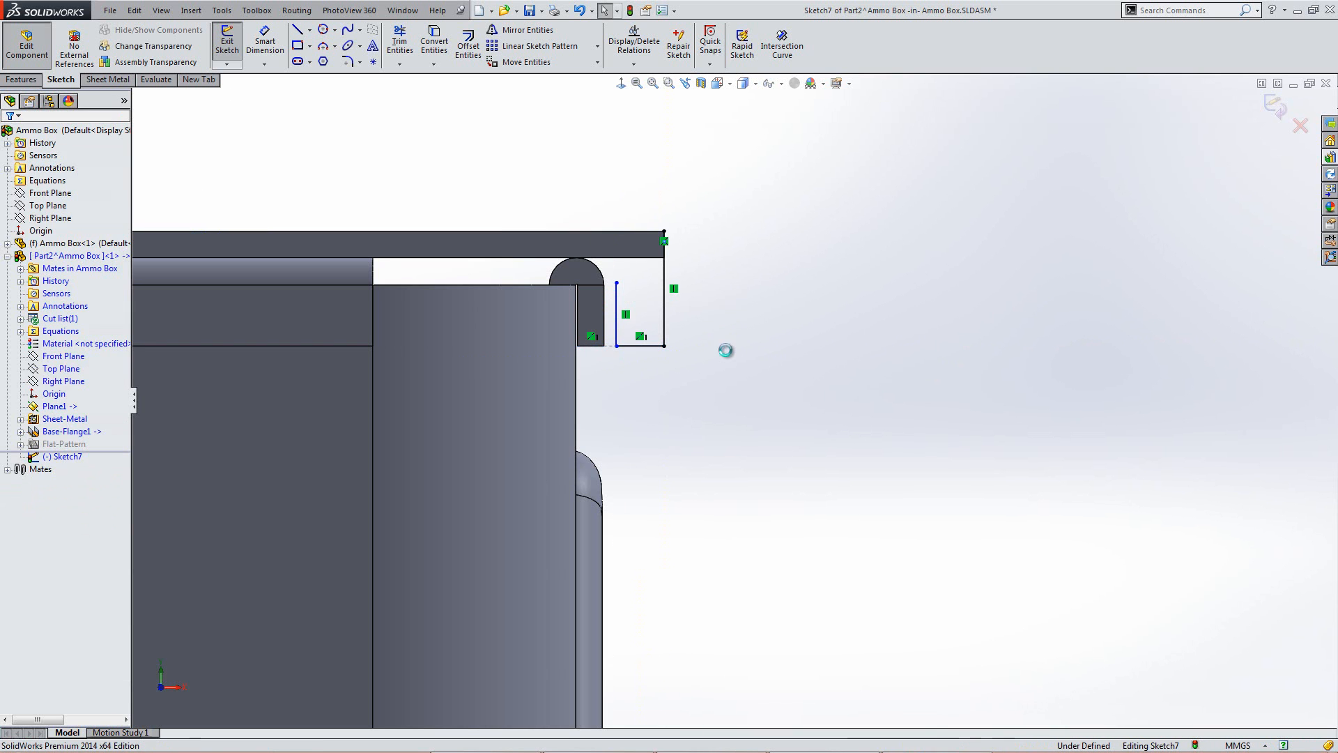
Step: Align the upper endpoint of the profile's inner line horizontally with the hem corner where its bend begins
{"action": "left_click", "coordinate": [617, 283]}
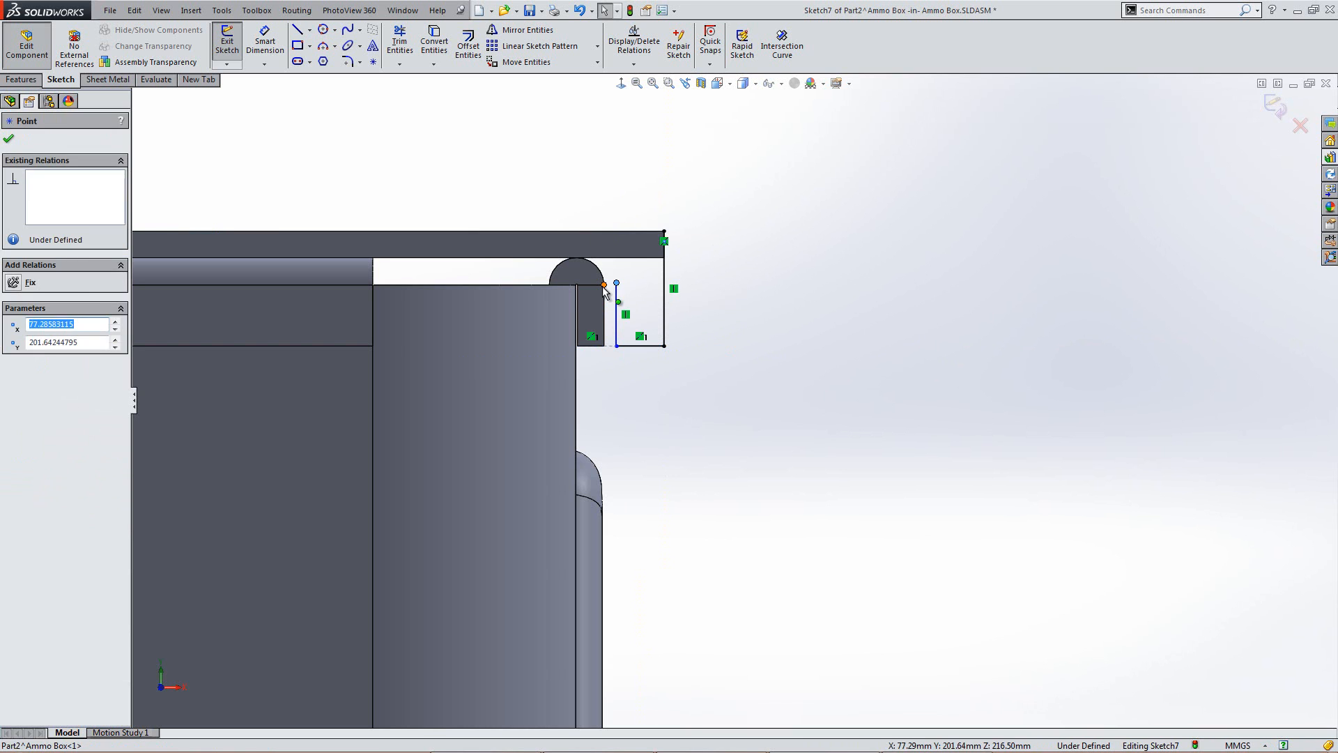
{"action": "left_click", "coordinate": [603, 285], "text": "ctrl"}
{"action": "left_click", "coordinate": [641, 228]}
{"action": "left_click", "coordinate": [800, 370]}
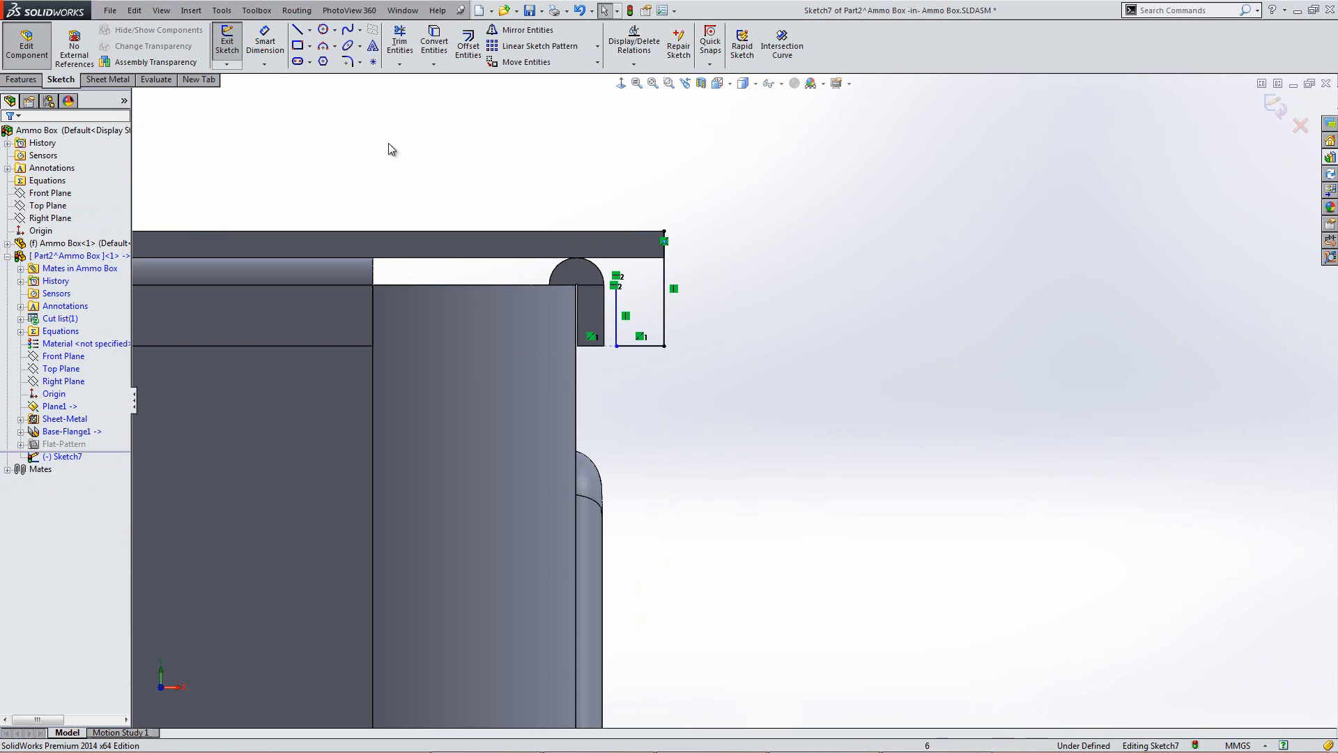
Step: Dimension the profile's lower line to 3.30 mm
{"action": "left_click", "coordinate": [266, 49]}
{"action": "left_click", "coordinate": [652, 351]}
{"action": "left_click", "coordinate": [642, 385]}
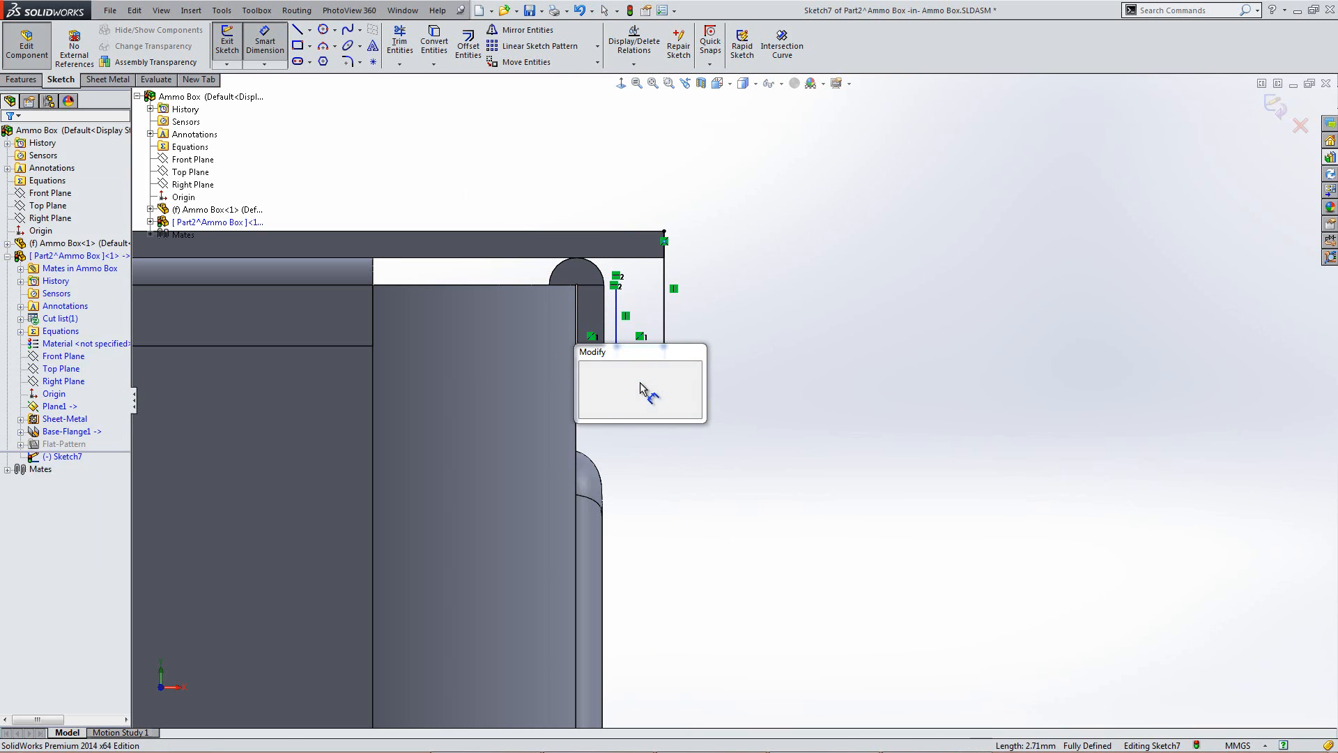
{"action": "key", "text": "Return"}
{"action": "left_click", "coordinate": [763, 336]}
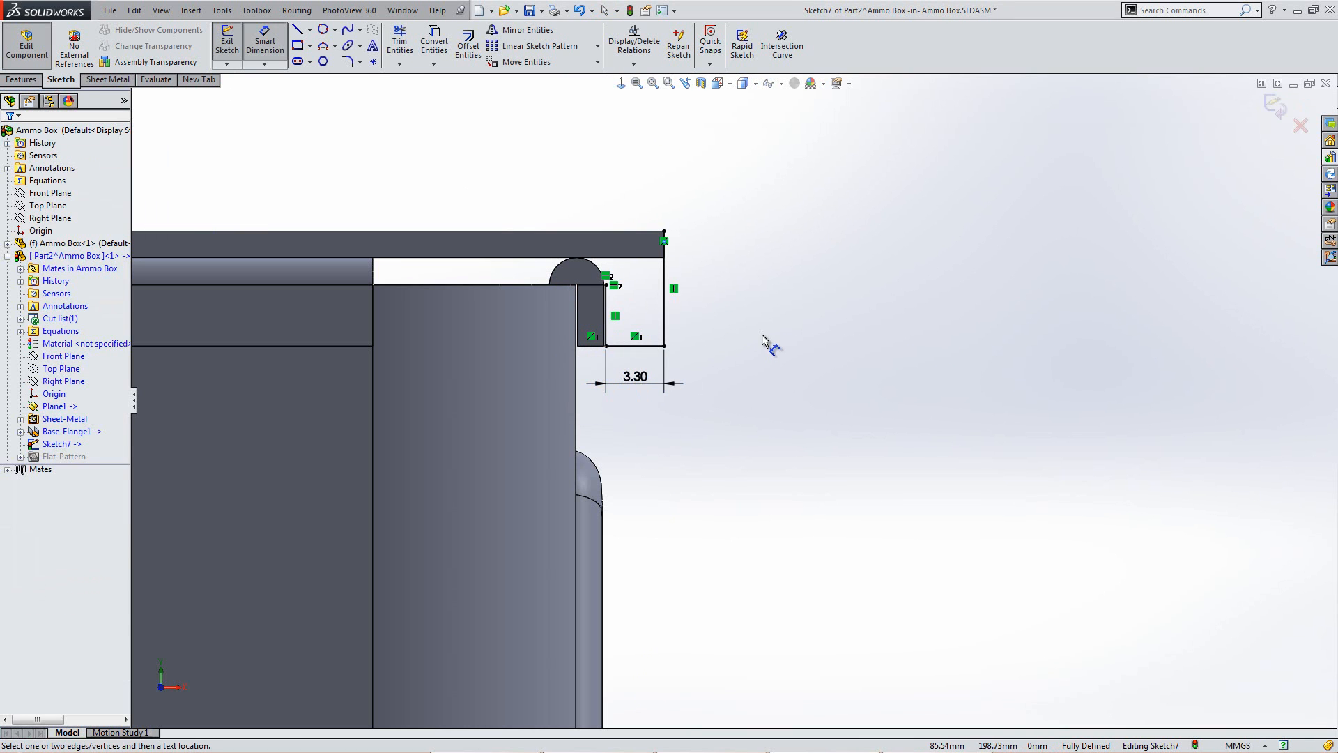
Step: Start a miter flange from the profile sketch with a custom 0.10 mm bend radius and a 0.10 mm gap distance
{"action": "mouse_move", "coordinate": [297, 196]}
{"action": "middle_mouse_down"}
{"action": "mouse_move", "coordinate": [442, 194]}
{"action": "mouse_move", "coordinate": [705, 293]}
{"action": "mouse_move", "coordinate": [671, 325]}
{"action": "mouse_move", "coordinate": [488, 265]}
{"action": "middle_mouse_up"}
{"action": "left_click", "coordinate": [109, 79]}
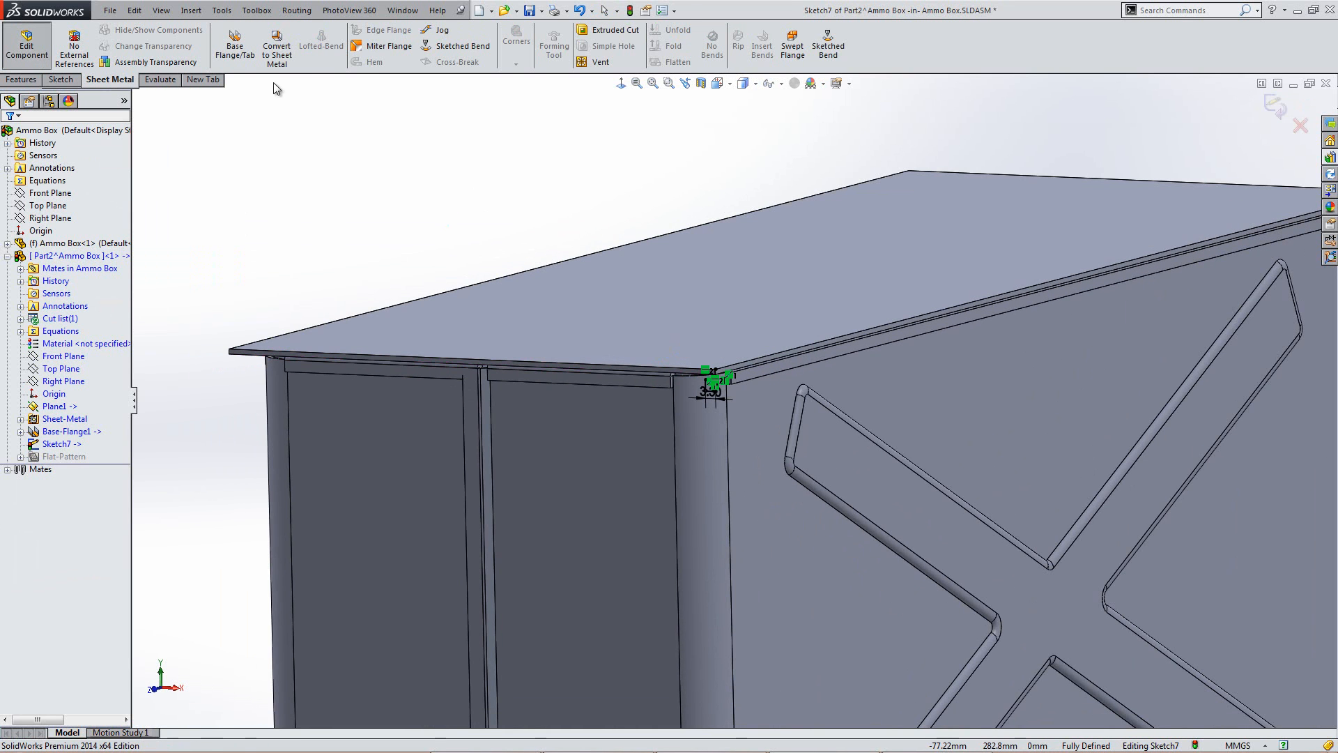
{"action": "left_click", "coordinate": [382, 46]}
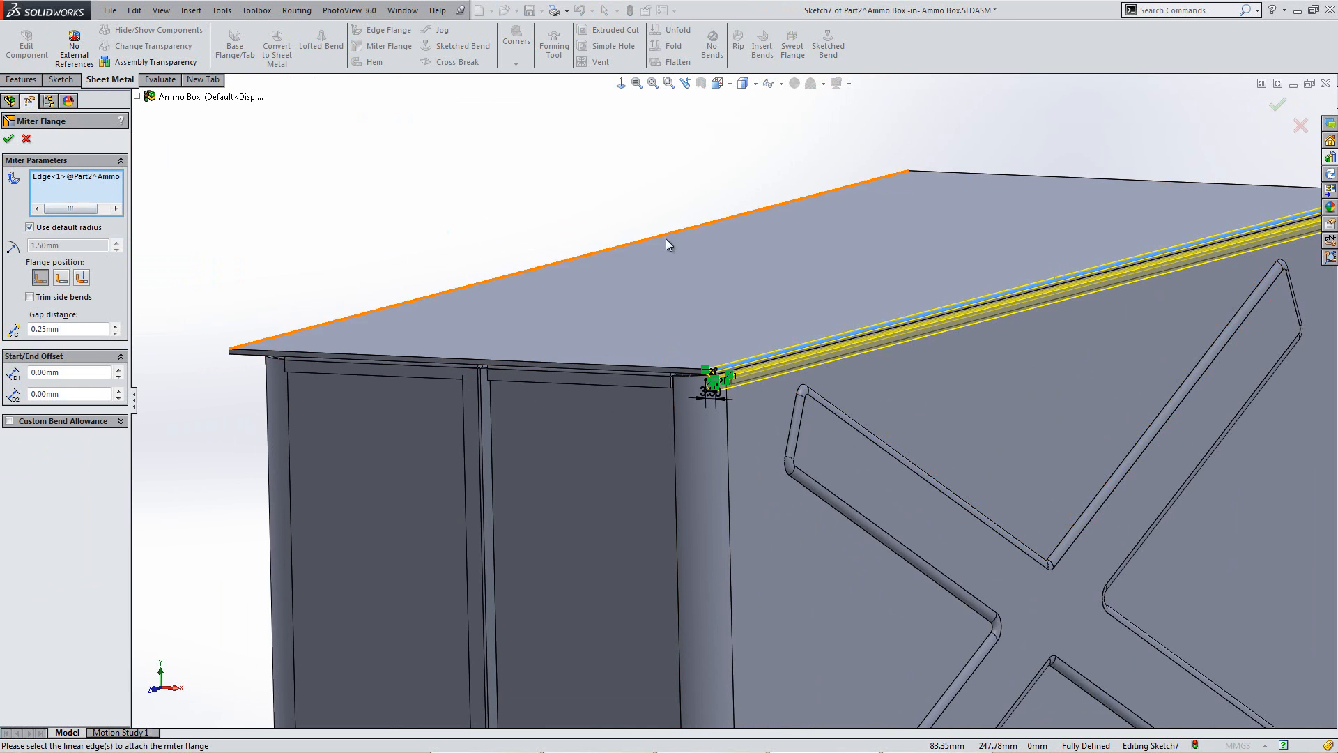
{"action": "scroll", "coordinate": [821, 438], "scroll_direction": "down", "scroll_amount": 5}
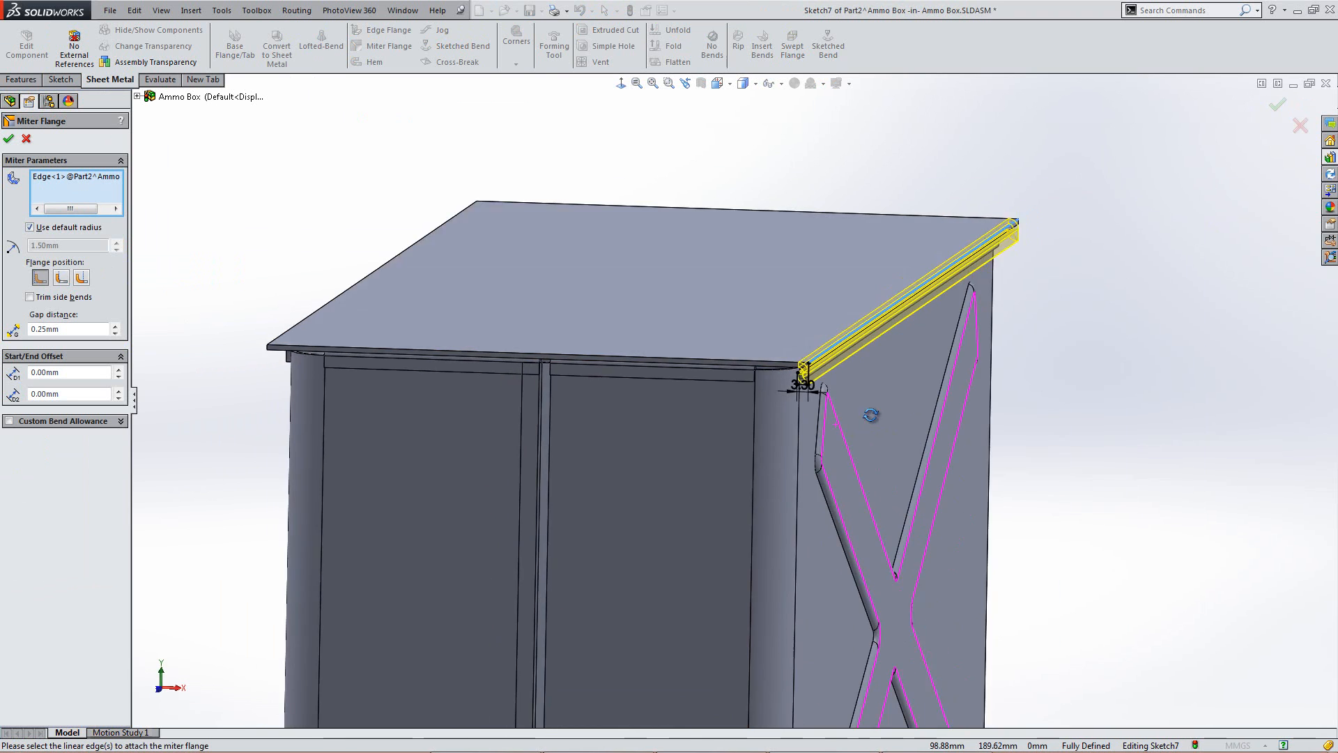
{"action": "scroll", "coordinate": [784, 399], "scroll_direction": "up", "scroll_amount": 8}
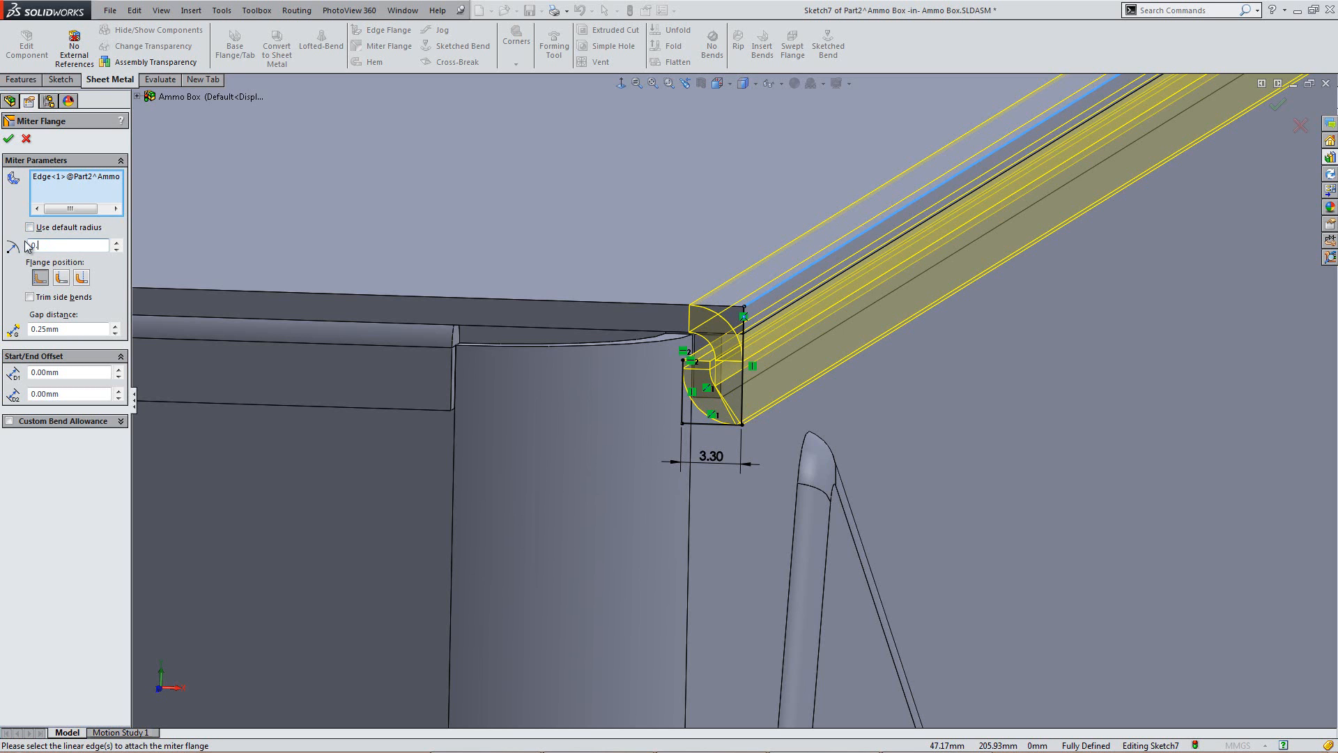
{"action": "type", "text": "1"}
{"action": "key", "text": "Return"}
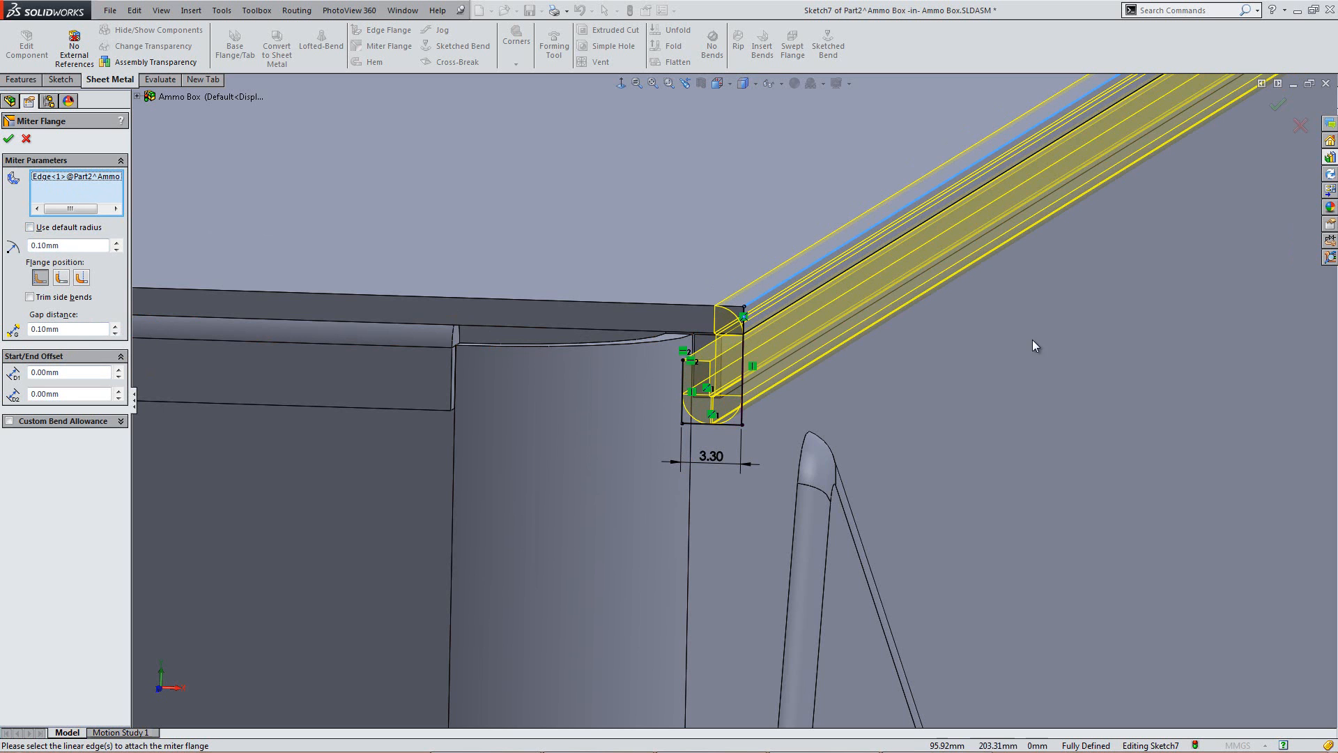
Step: Add the lid plate's three remaining upper edges to the miter flange and create it
{"action": "scroll", "coordinate": [1073, 370], "scroll_direction": "down", "scroll_amount": 5}
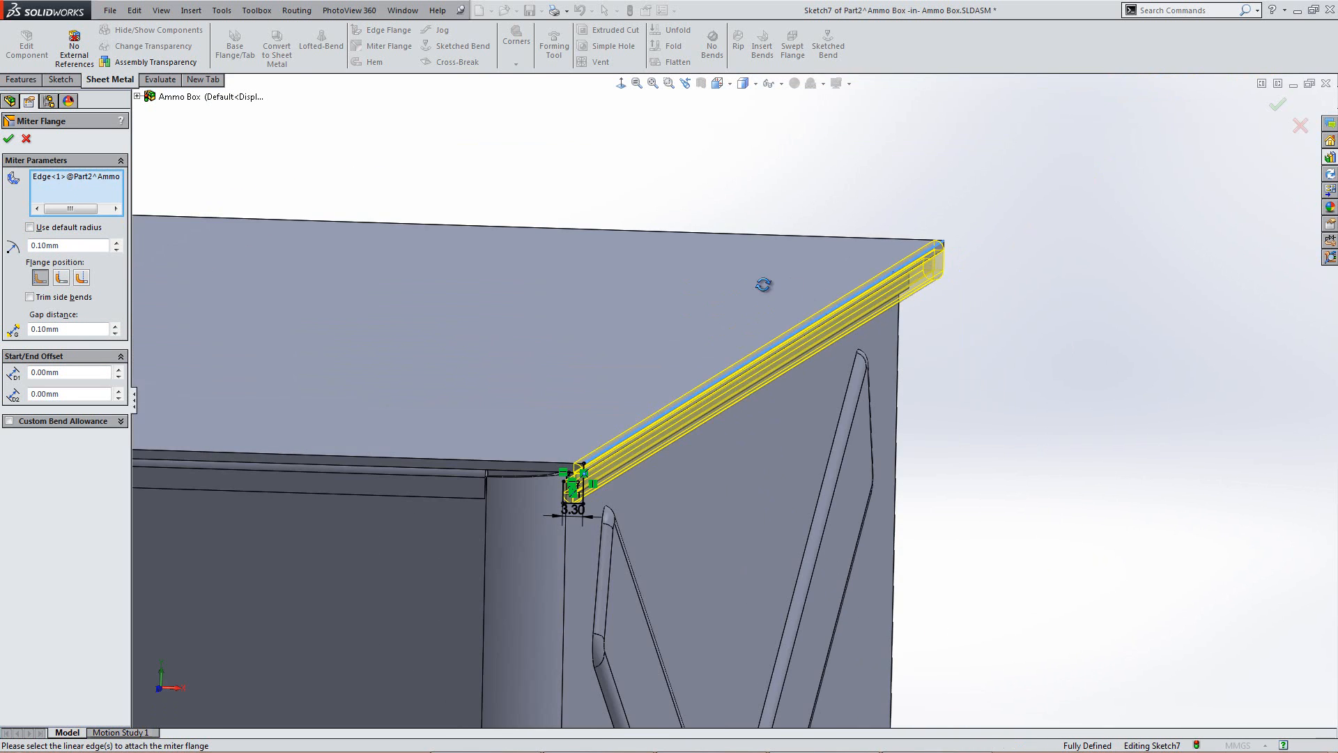
{"action": "middle_click_drag", "start_coordinate": [788, 279], "coordinate": [730, 353]}
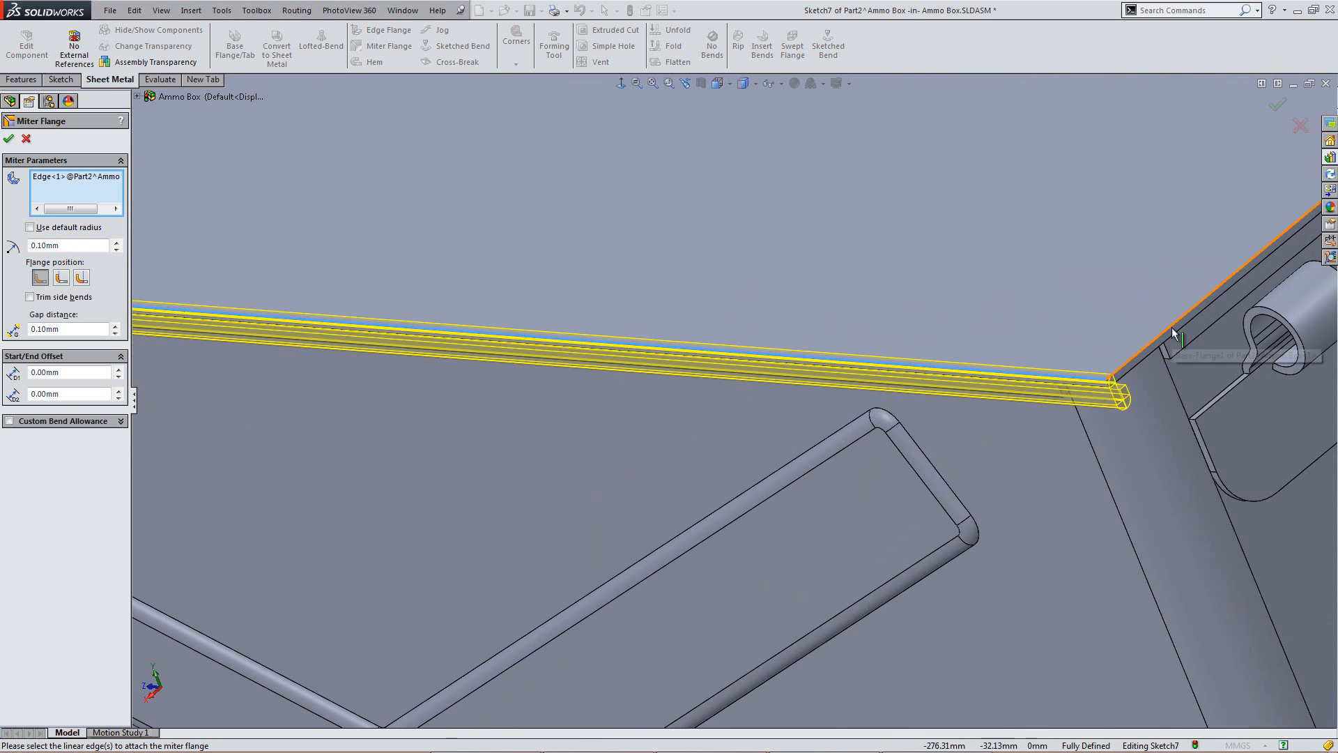
{"action": "left_click", "coordinate": [1171, 259]}
{"action": "middle_click_drag", "start_coordinate": [1171, 259], "coordinate": [915, 311]}
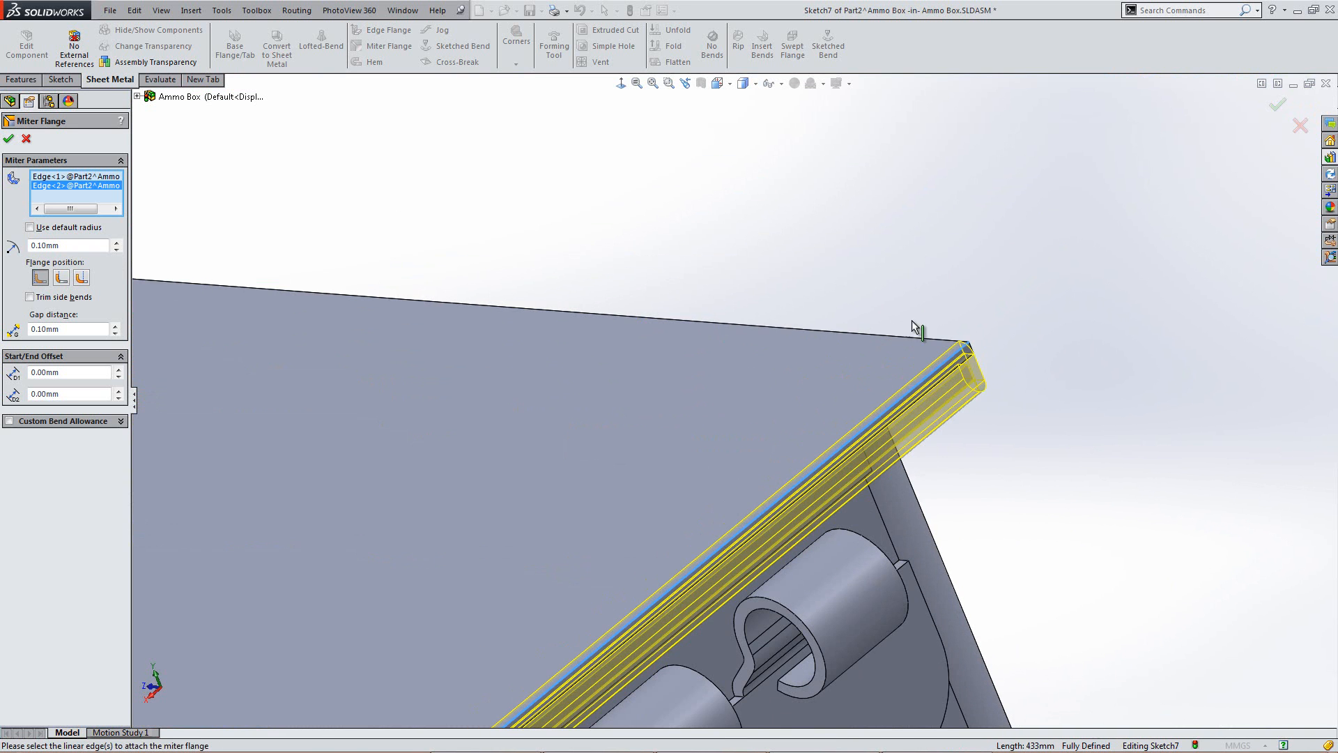
{"action": "left_click", "coordinate": [924, 337]}
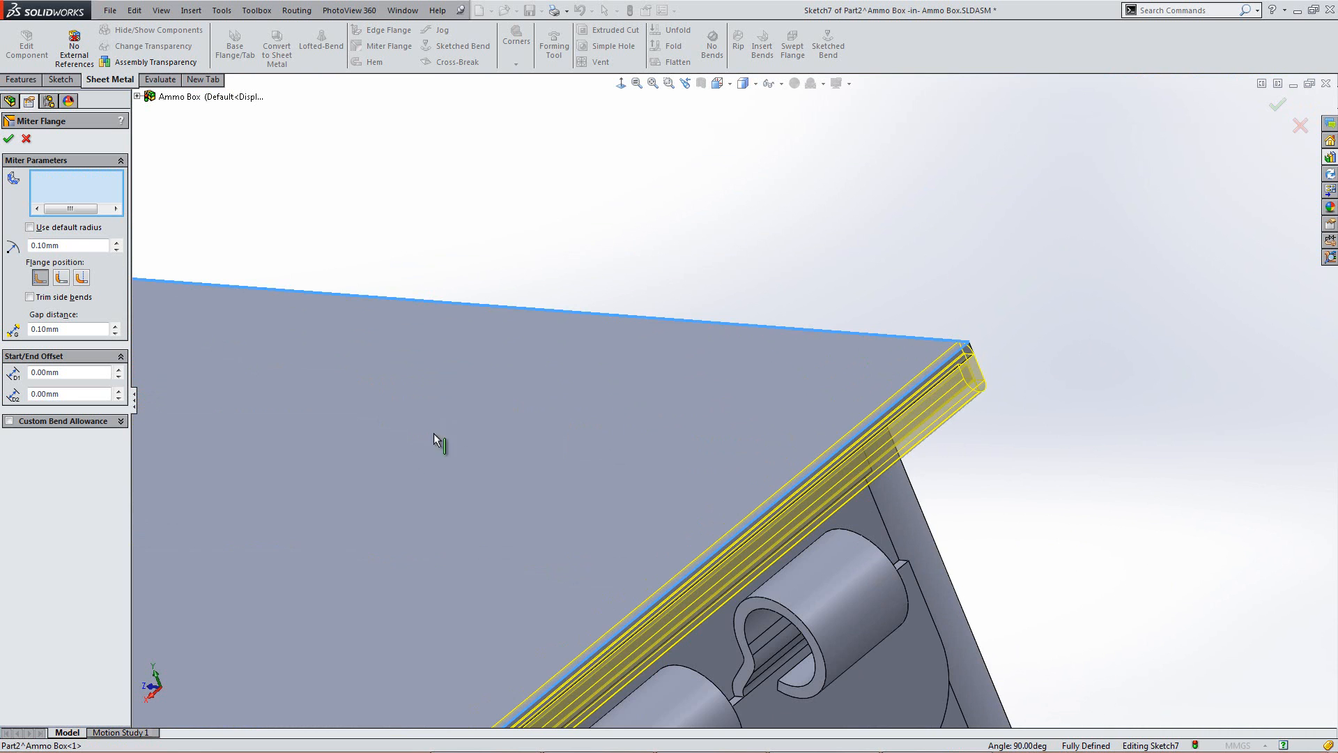
{"action": "scroll", "coordinate": [412, 444], "scroll_direction": "up", "scroll_amount": 11}
{"action": "scroll", "coordinate": [365, 448], "scroll_direction": "down", "scroll_amount": 6}
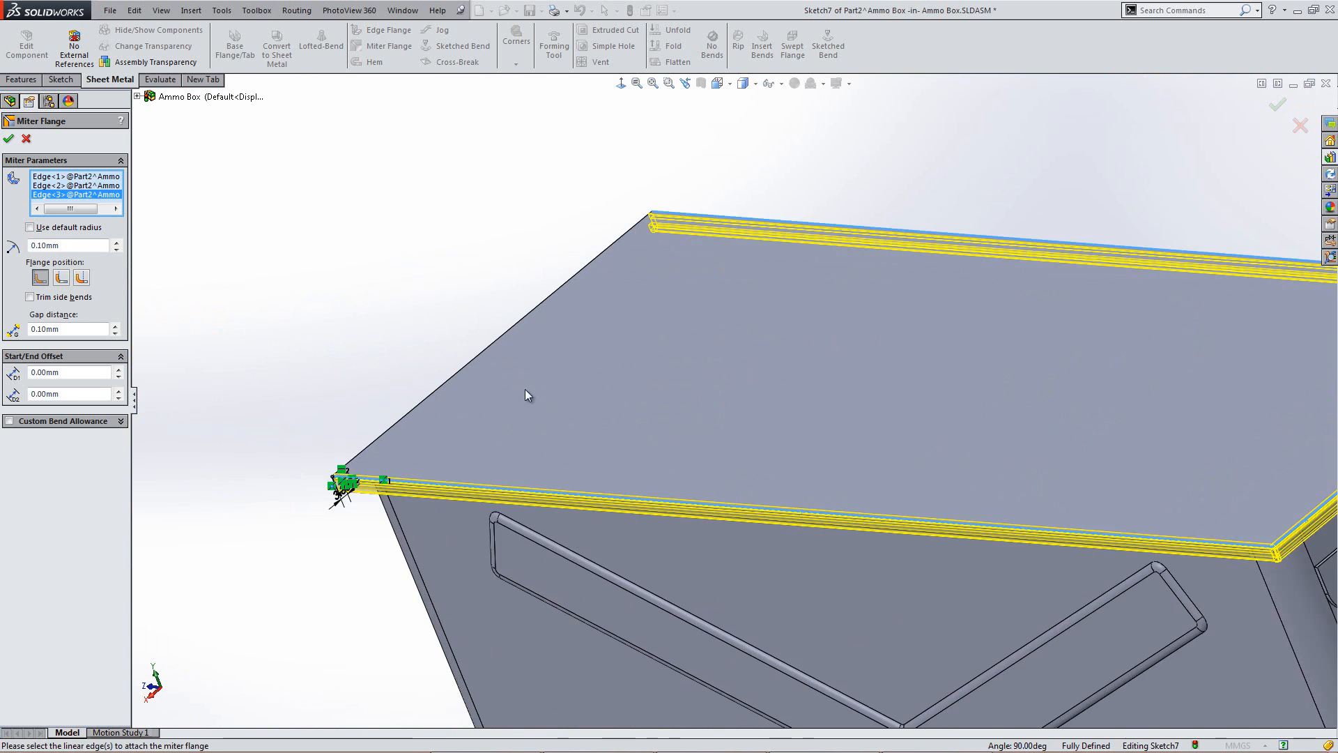
{"action": "scroll", "coordinate": [437, 391], "scroll_direction": "down", "scroll_amount": 3}
{"action": "left_click", "coordinate": [434, 392]}
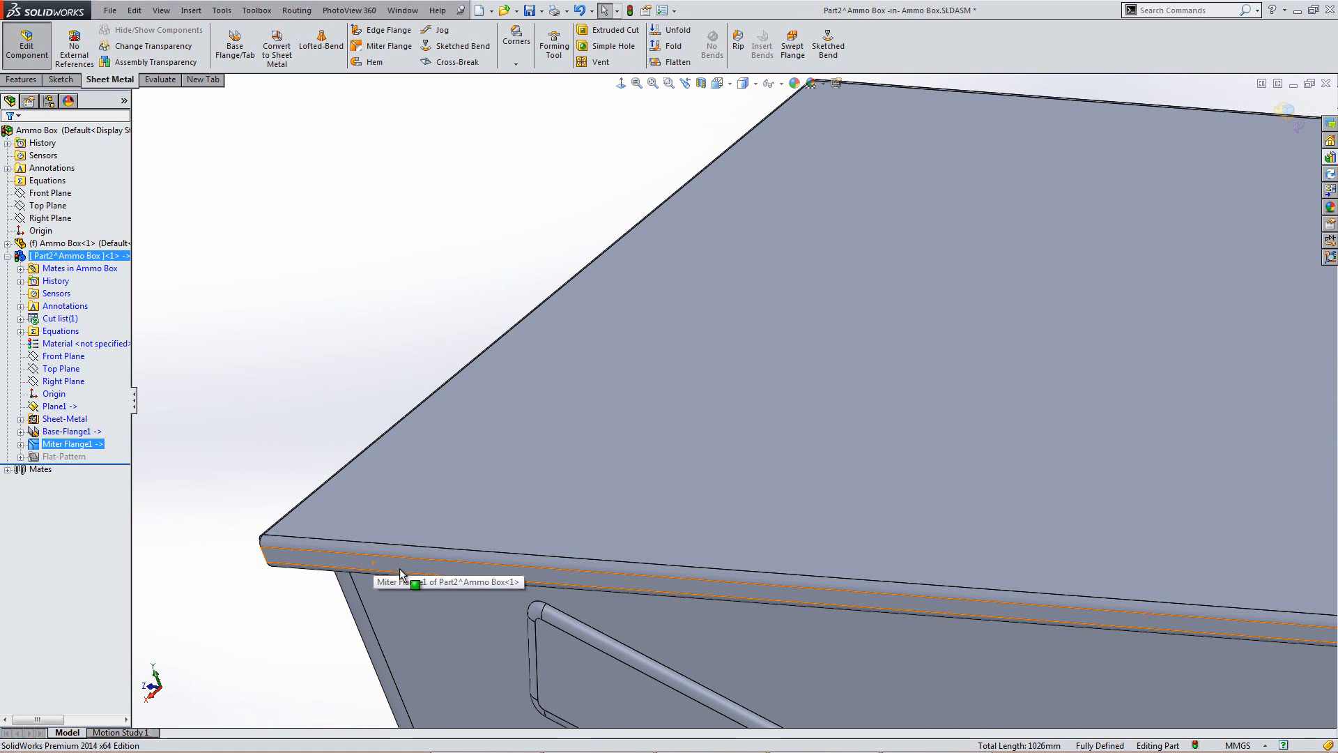
Step: Examine the lid's finished miter flange and its corners on the box from several angles
{"action": "key", "text": "ctrl+7"}
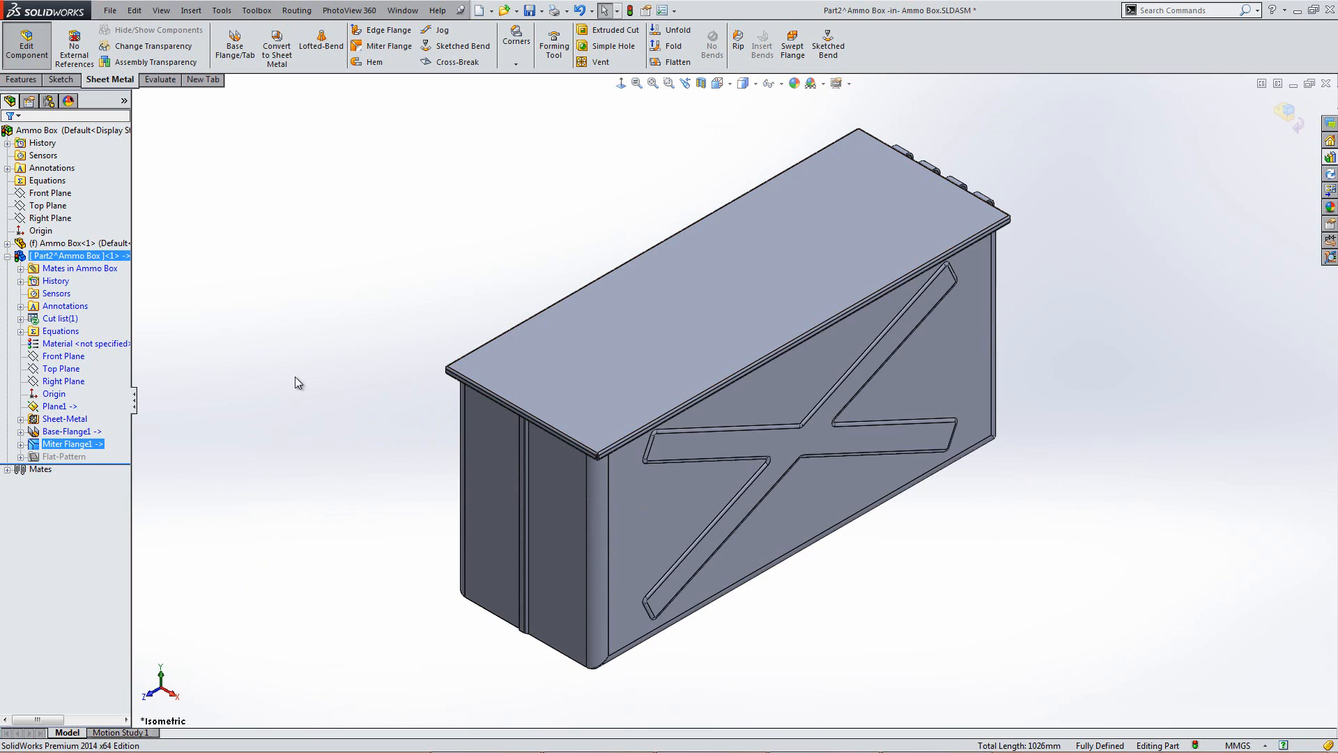
{"action": "left_click", "coordinate": [195, 414]}
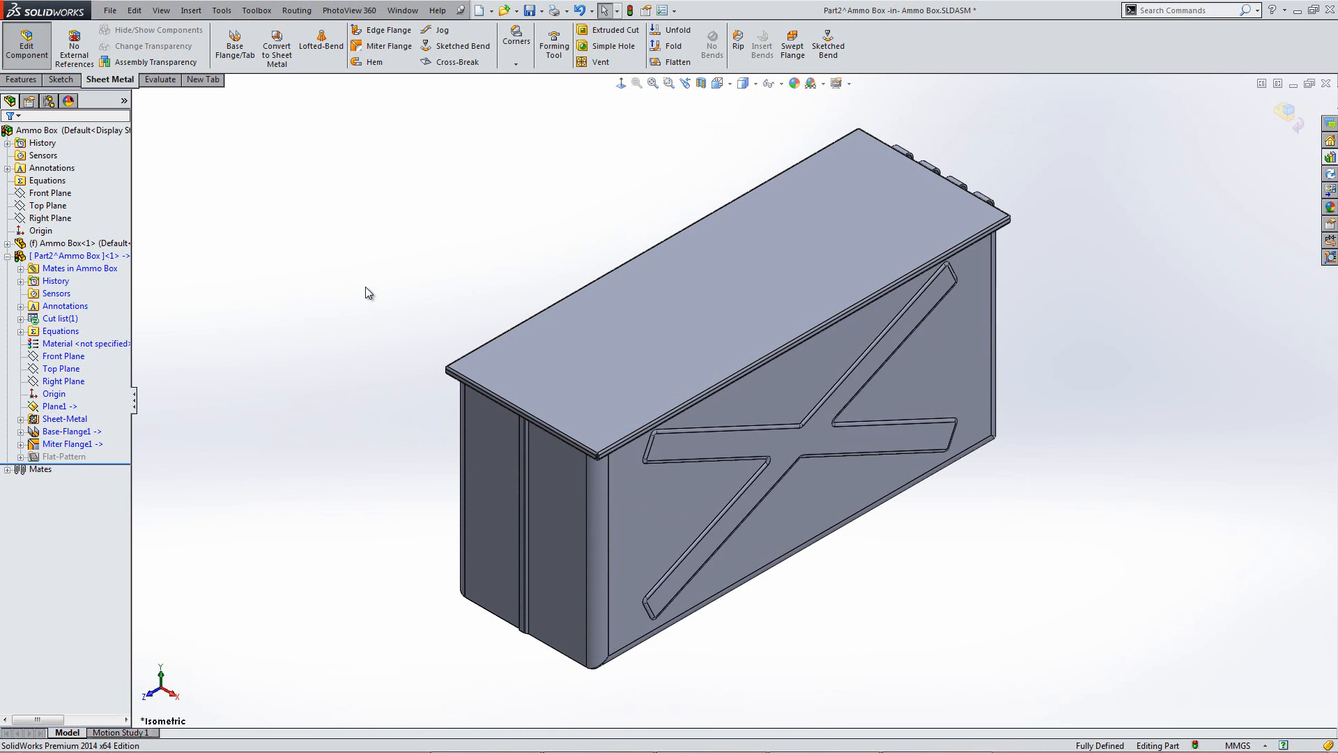
{"action": "middle_click_drag", "start_coordinate": [608, 460], "coordinate": [621, 286]}
{"action": "scroll", "coordinate": [638, 219], "scroll_direction": "up", "scroll_amount": 5}
{"action": "scroll", "coordinate": [715, 306], "scroll_direction": "up", "scroll_amount": 5}
{"action": "middle_click_drag", "start_coordinate": [747, 469], "coordinate": [726, 530]}
{"action": "key", "text": "ctrl+7"}
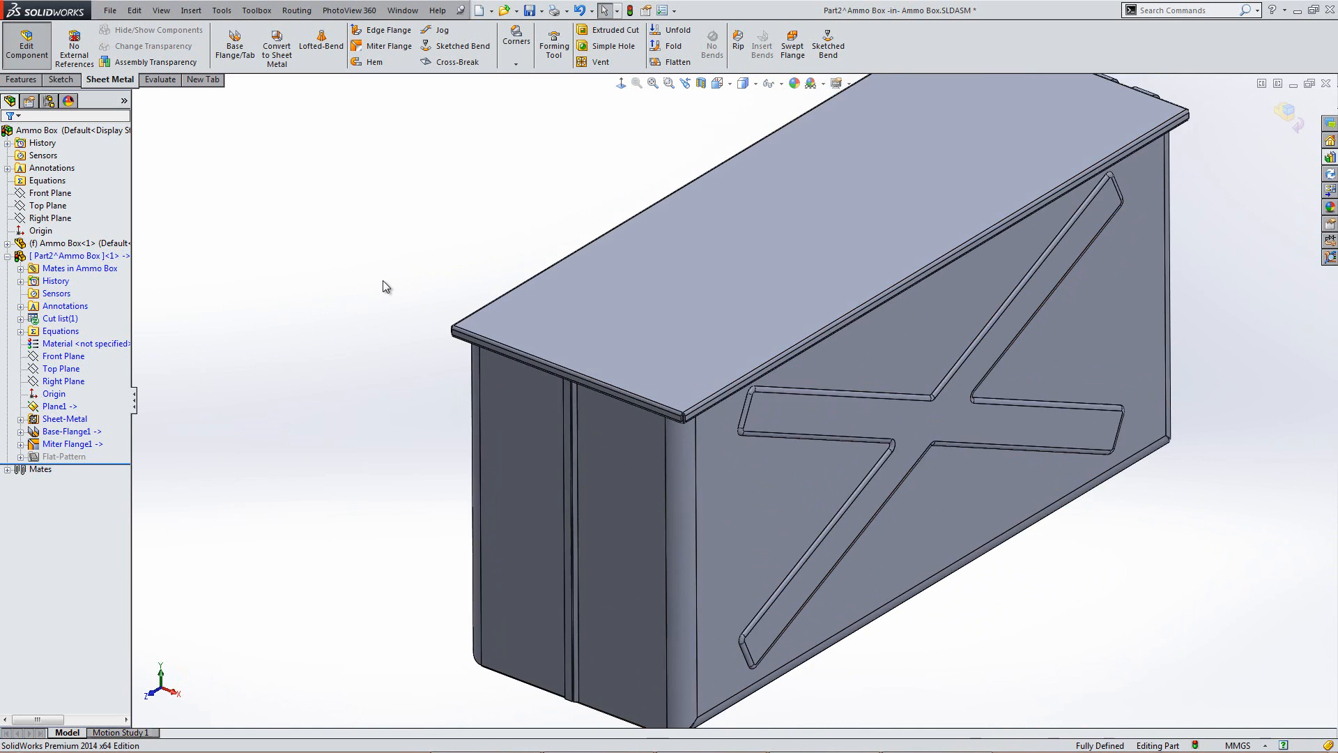
Step: Start a new sketch on the lid's top face and view it face-on
{"action": "left_click", "coordinate": [686, 276]}
{"action": "right_click", "coordinate": [686, 276]}
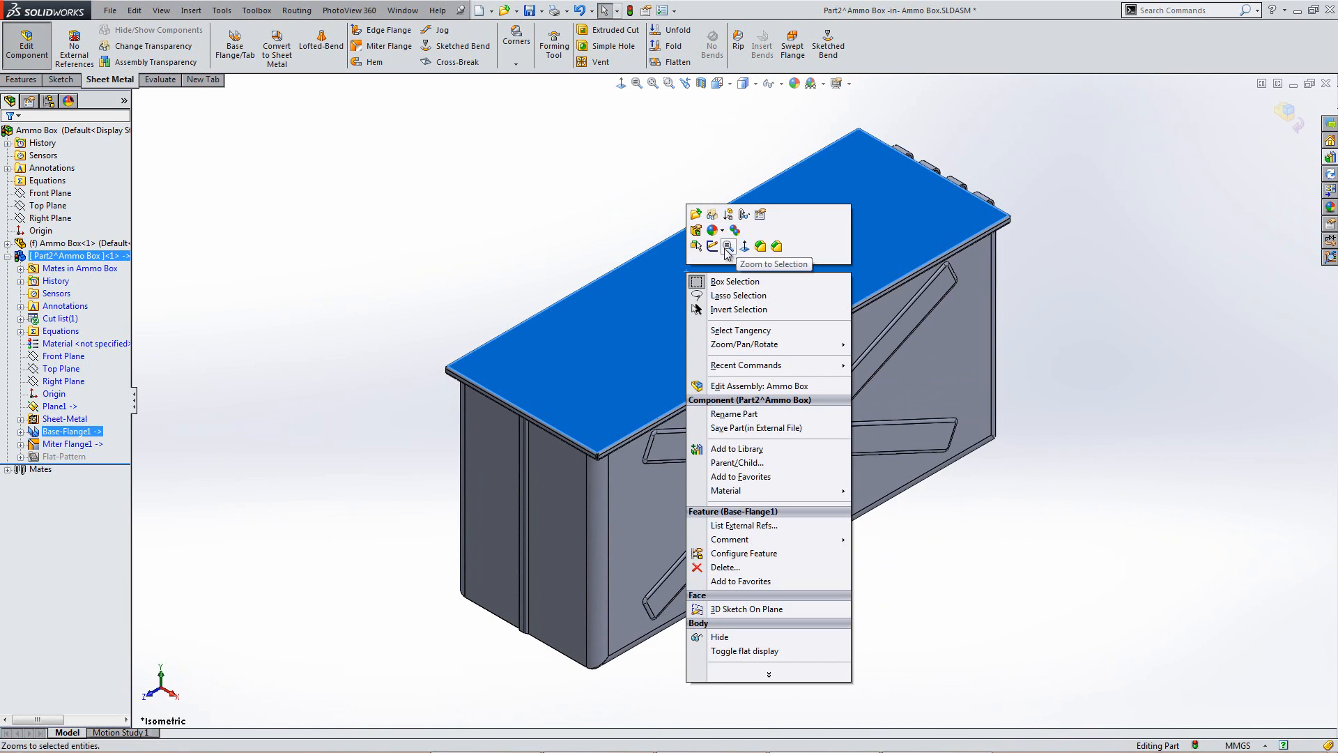
{"action": "left_click", "coordinate": [744, 247]}
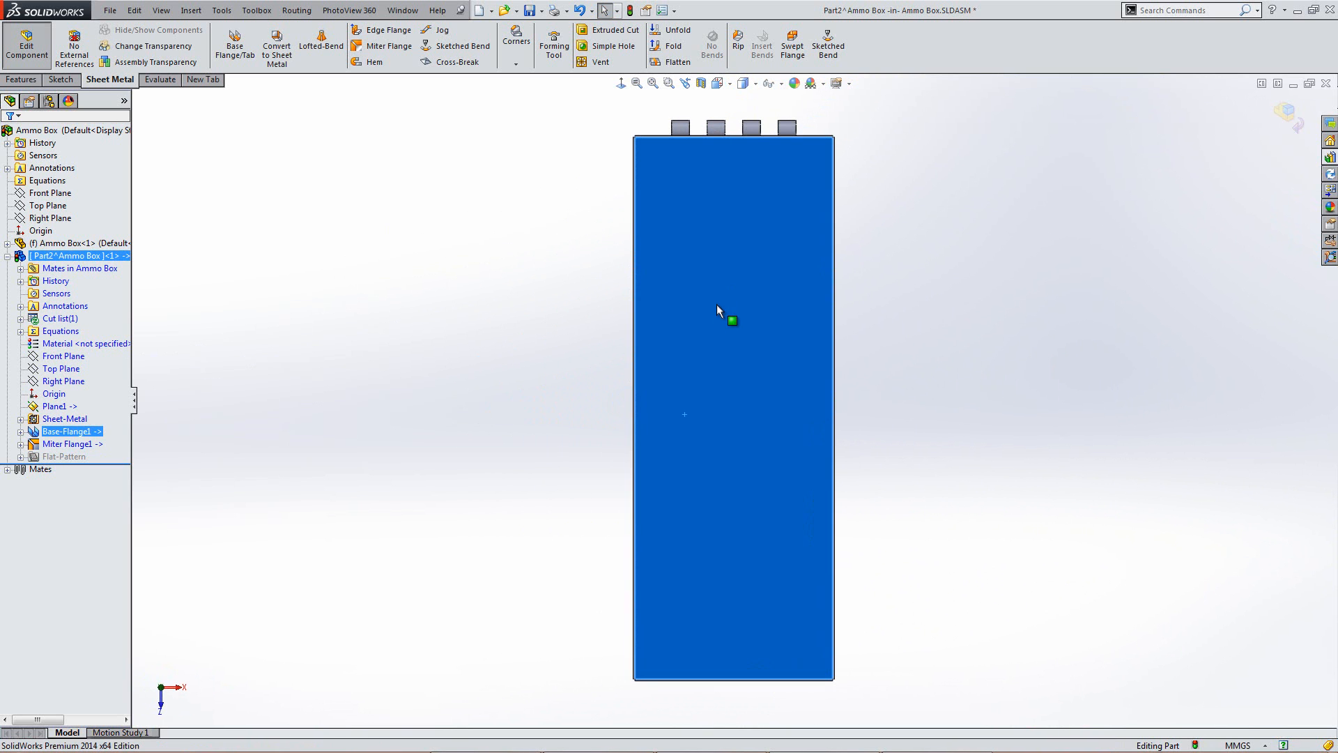
{"action": "right_click", "coordinate": [717, 297]}
{"action": "left_click", "coordinate": [744, 271]}
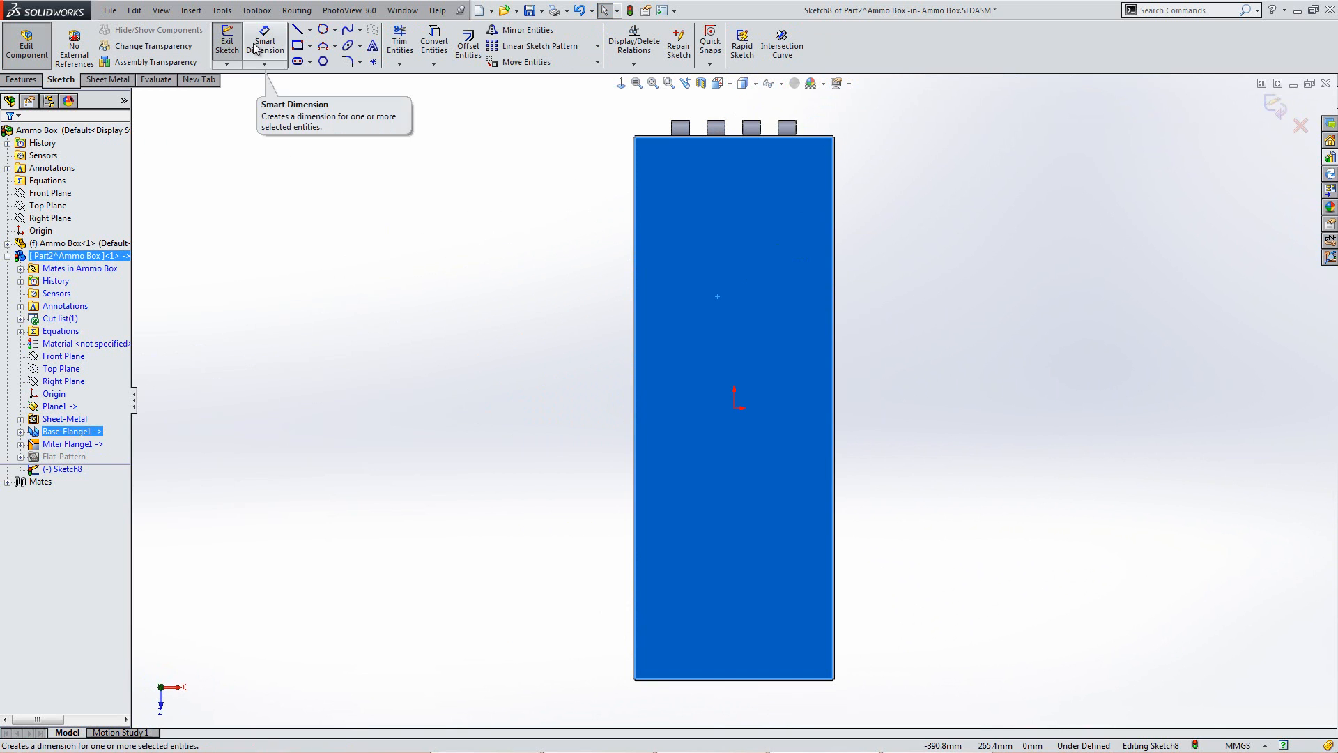
Step: Offset the box's rounded corner edge outward by 1.5 mm into the sketch, at the end away from the hinge knuckles
{"action": "middle_click_drag", "start_coordinate": [780, 649], "coordinate": [751, 306]}
{"action": "scroll", "coordinate": [750, 303], "scroll_direction": "down", "scroll_amount": 8}
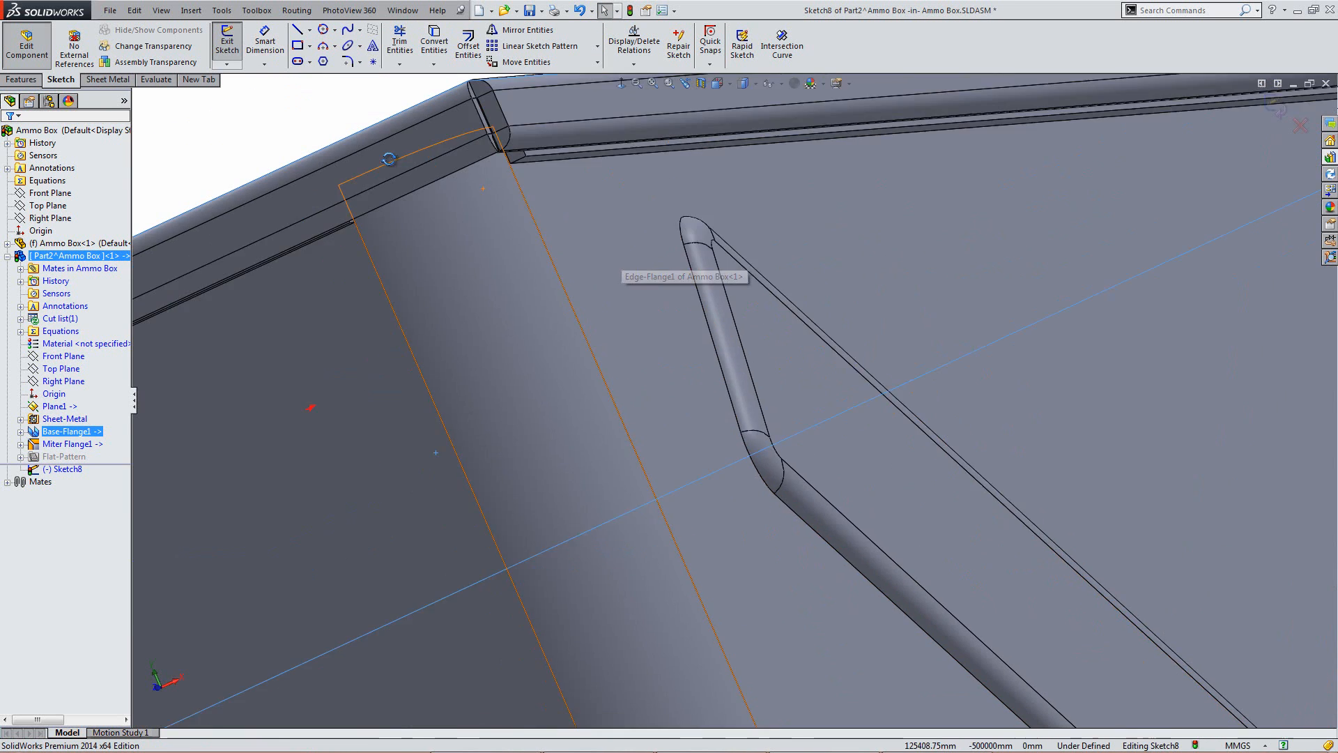
{"action": "scroll", "coordinate": [388, 158], "scroll_direction": "up", "scroll_amount": 5}
{"action": "left_click", "coordinate": [505, 170]}
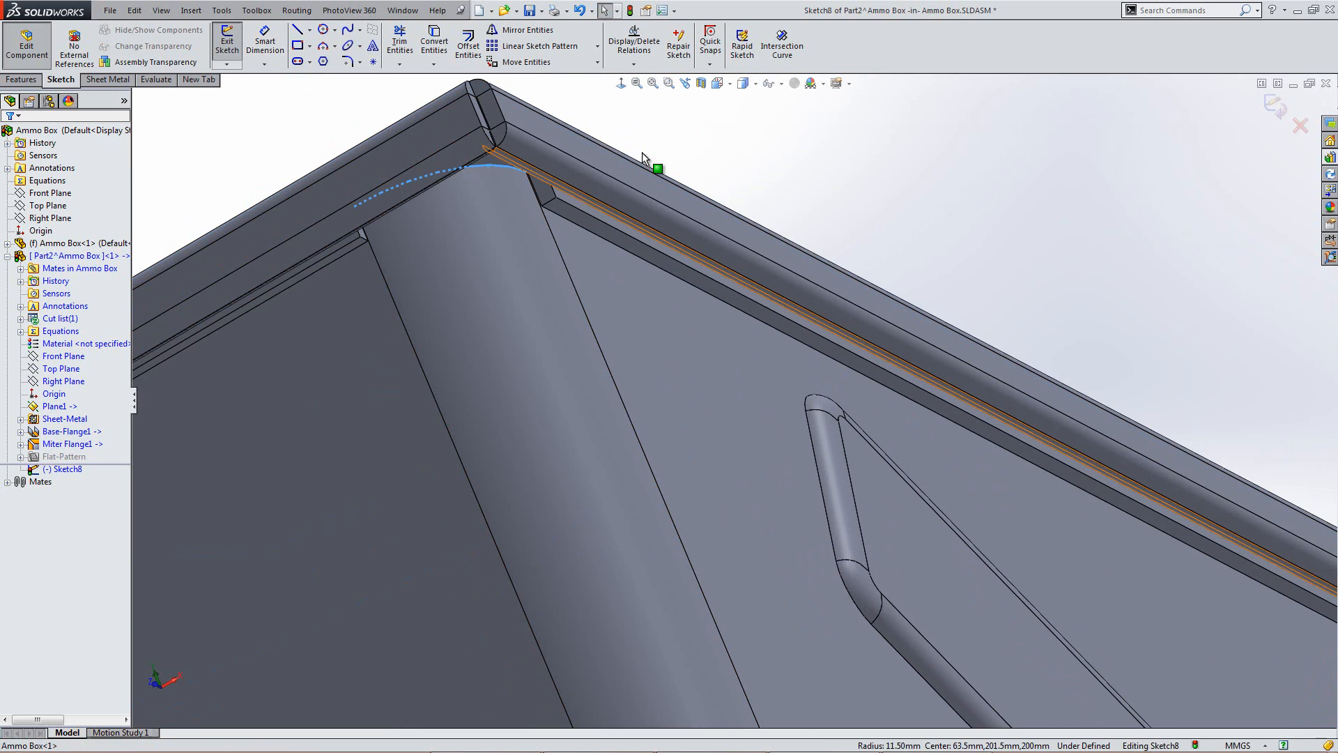
{"action": "left_click", "coordinate": [468, 44]}
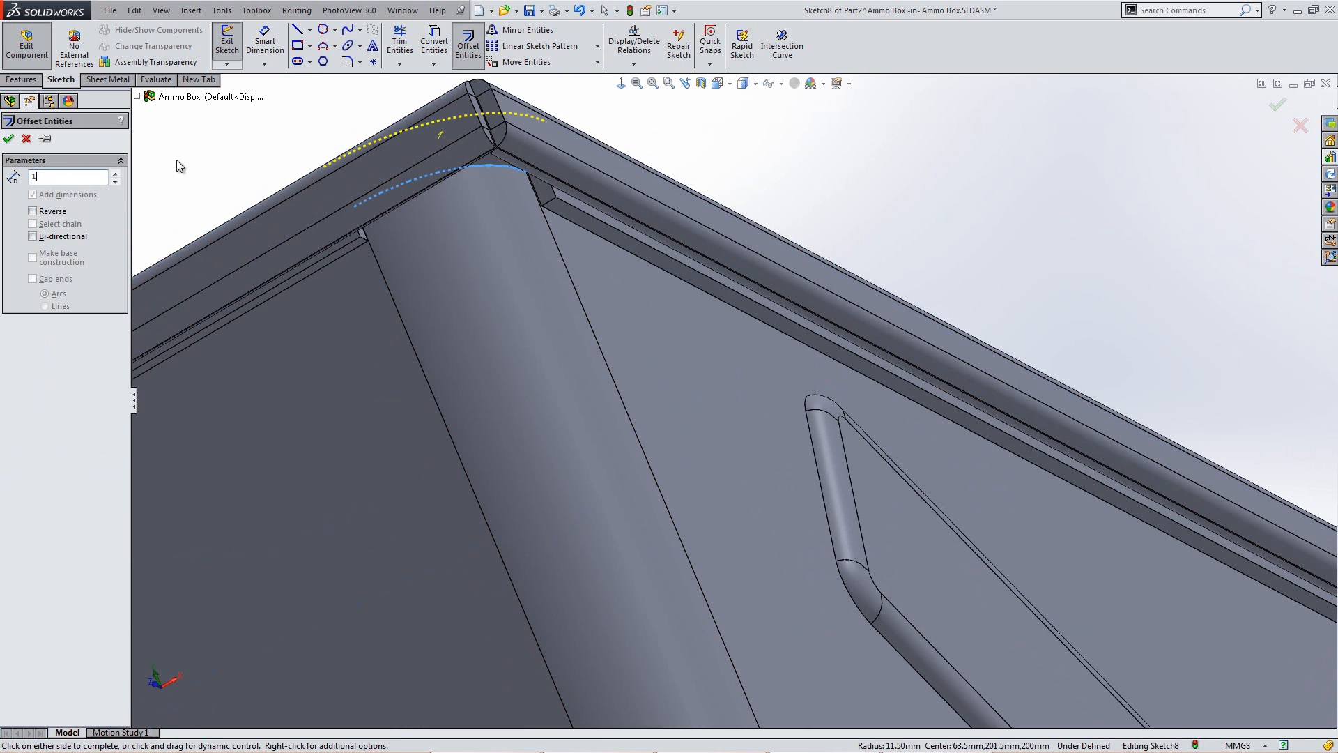
{"action": "type", "text": "1.5"}
{"action": "key", "text": "Return"}
{"action": "left_click", "coordinate": [13, 138]}
Step: Offset the box's rounded corner edge at the hinge end of the same side outward by 1.50 mm
{"action": "scroll", "coordinate": [802, 456], "scroll_direction": "up", "scroll_amount": 7}
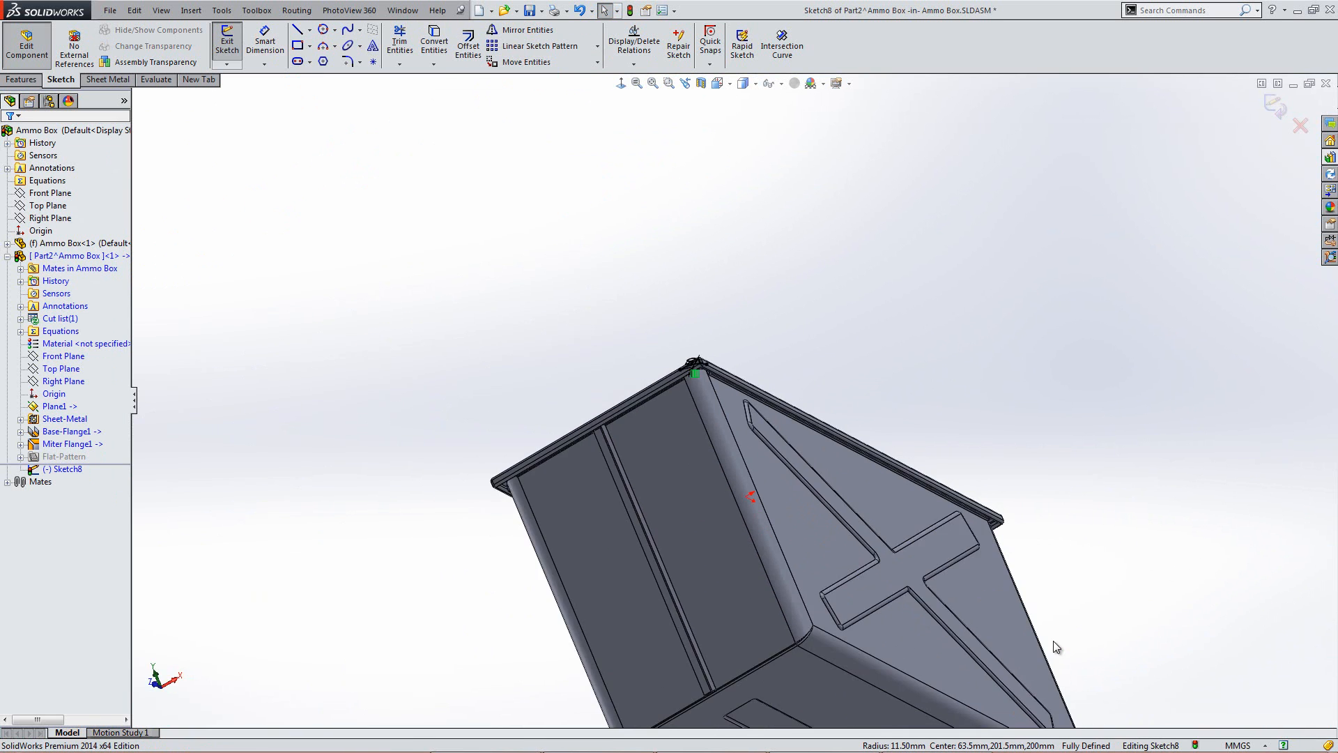
{"action": "scroll", "coordinate": [1046, 620], "scroll_direction": "down", "scroll_amount": 8}
{"action": "middle_click_drag", "start_coordinate": [803, 308], "coordinate": [719, 264]}
{"action": "scroll", "coordinate": [894, 315], "scroll_direction": "down", "scroll_amount": 4}
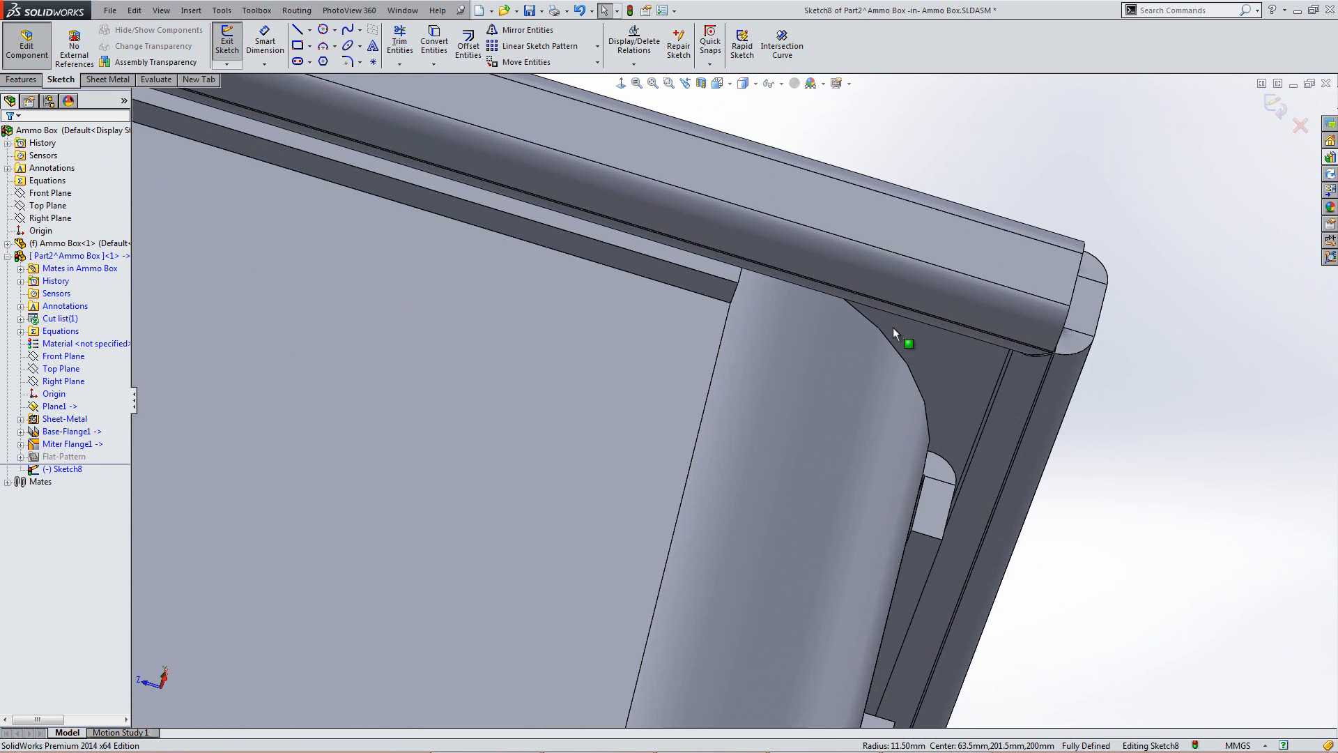
{"action": "left_click", "coordinate": [893, 350]}
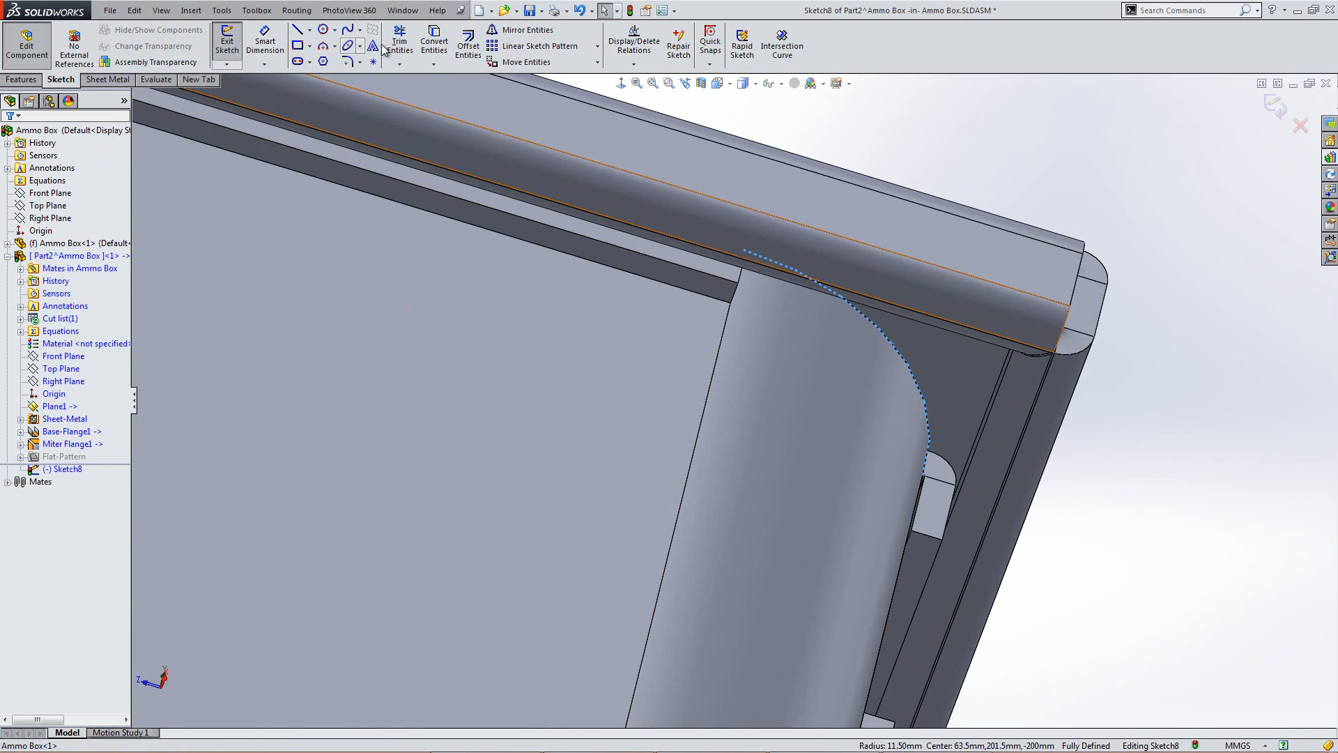
{"action": "left_click", "coordinate": [468, 45]}
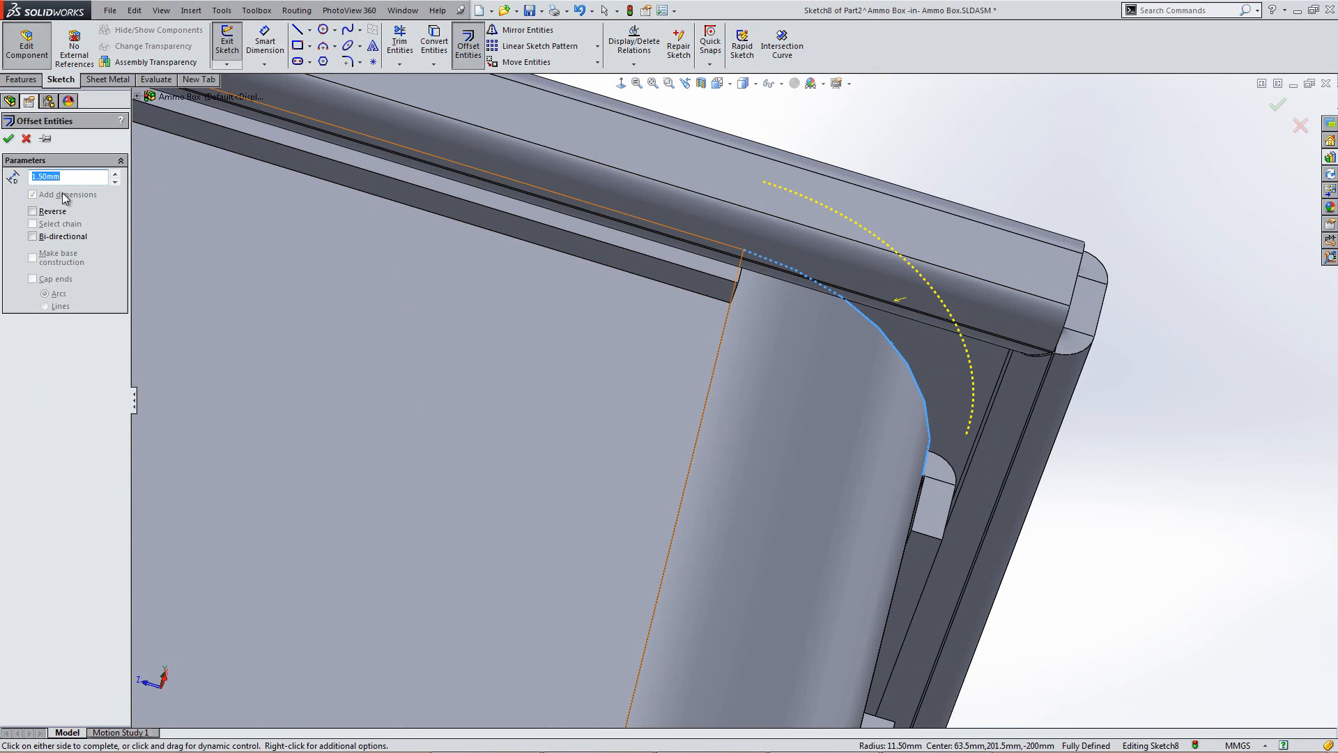
{"action": "left_click", "coordinate": [9, 139]}
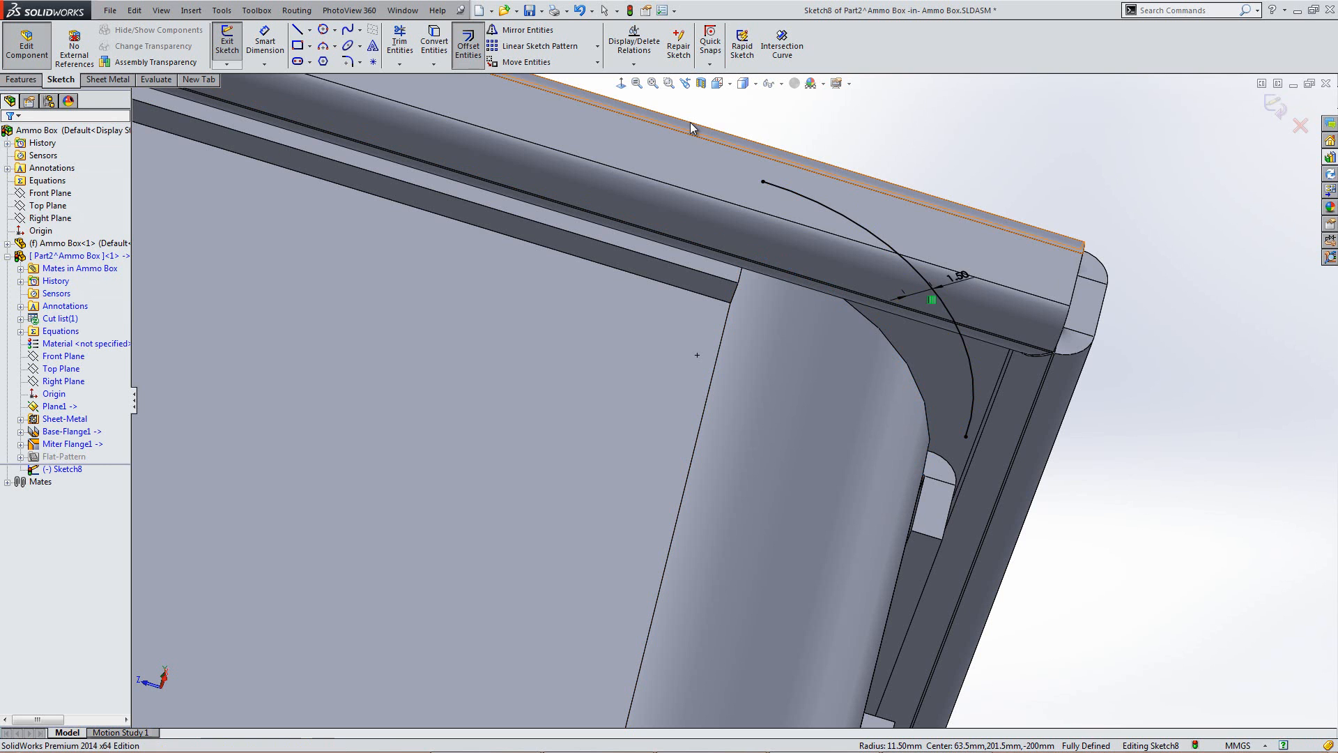
Step: Close the hinge-end arc with four horizontal and vertical lines around the lid's corner, starting and ending at the arc's endpoints
{"action": "left_click", "coordinate": [622, 83]}
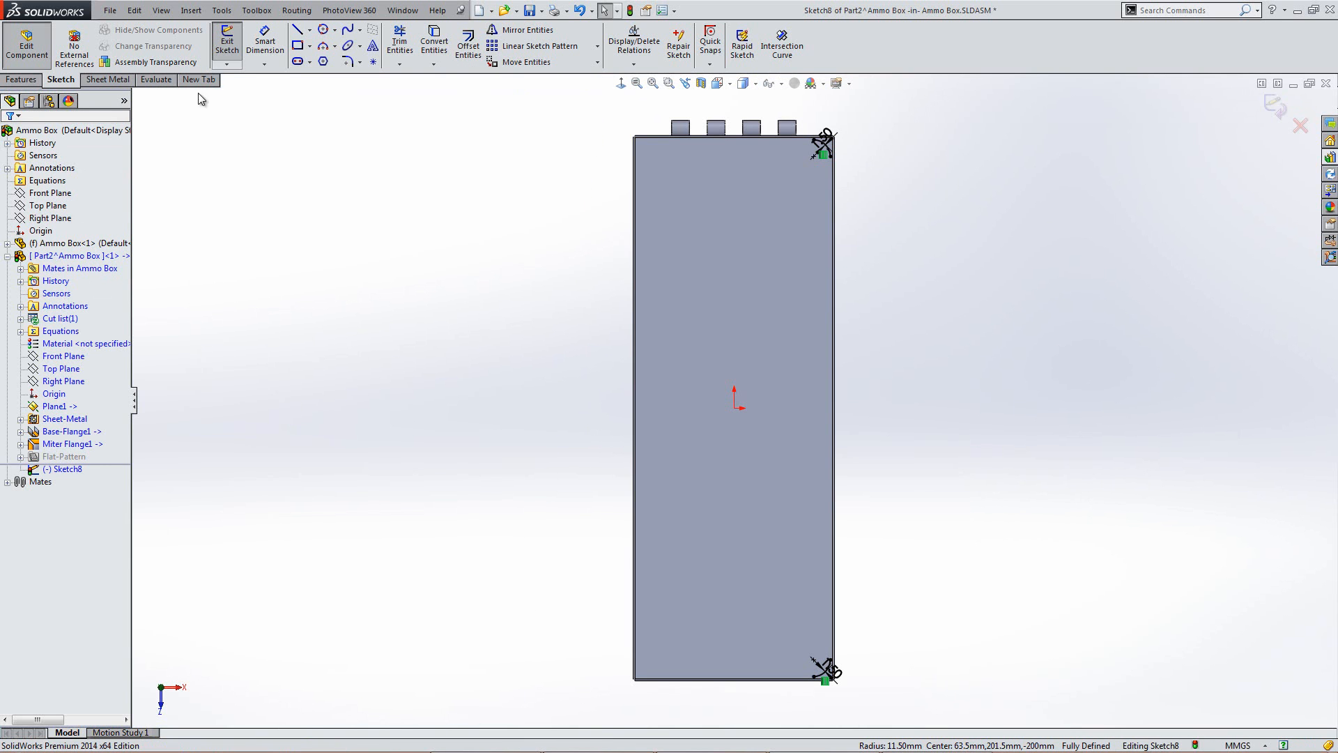
{"action": "left_click", "coordinate": [298, 33]}
{"action": "scroll", "coordinate": [935, 186], "scroll_direction": "down", "scroll_amount": 8}
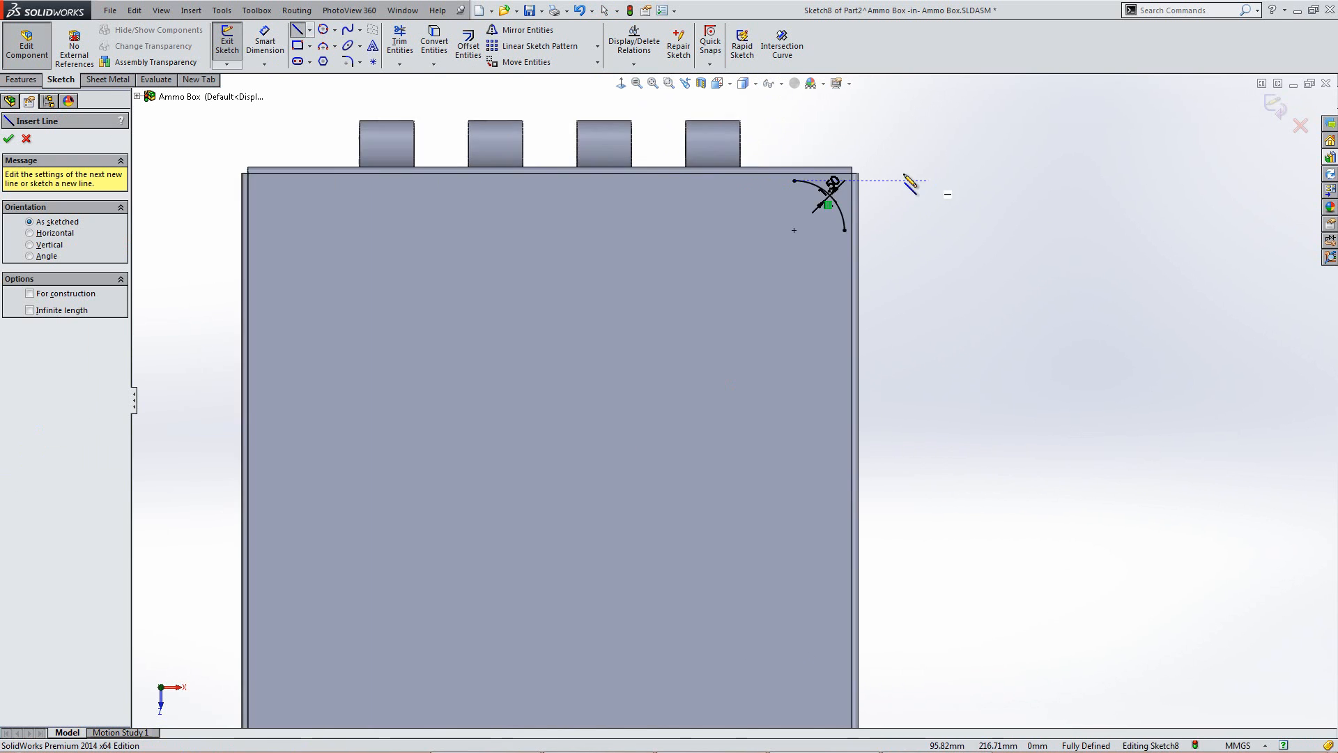
{"action": "left_click", "coordinate": [631, 247]}
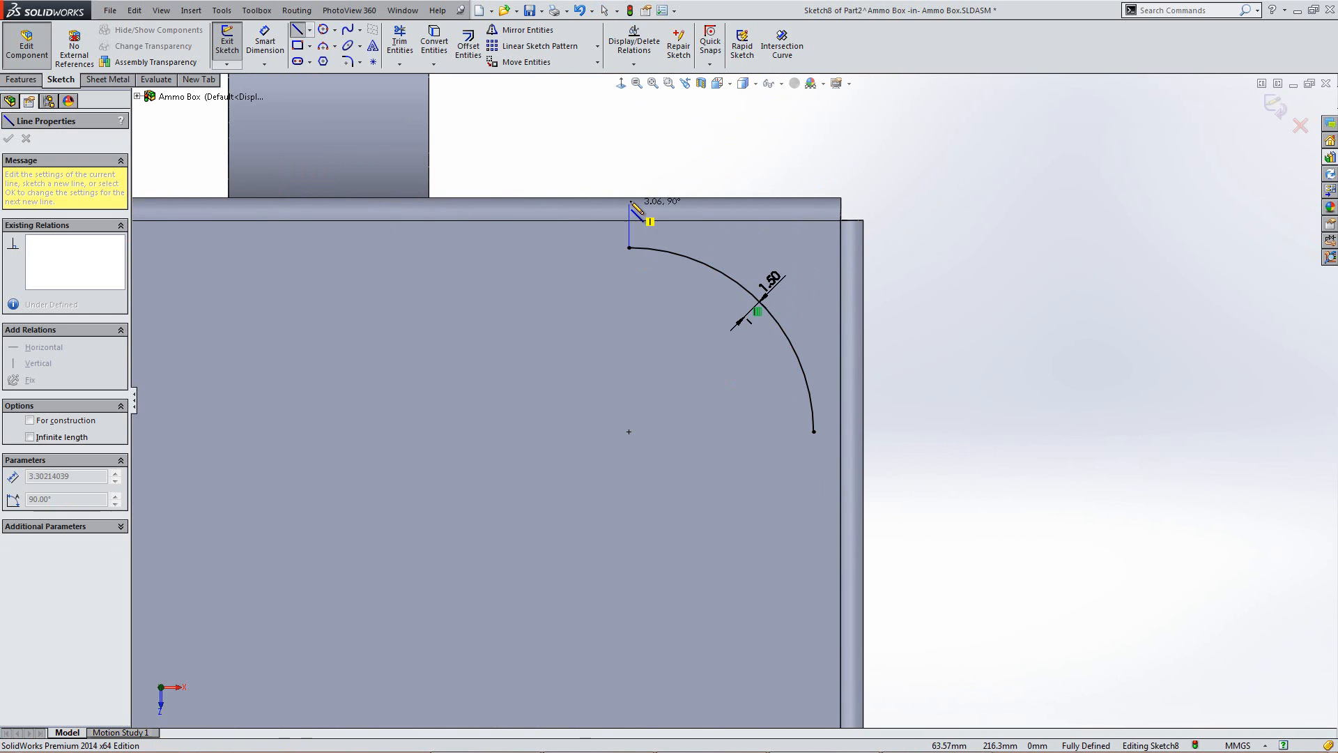
{"action": "left_click", "coordinate": [629, 198]}
{"action": "left_click", "coordinate": [883, 198]}
{"action": "left_click", "coordinate": [884, 431]}
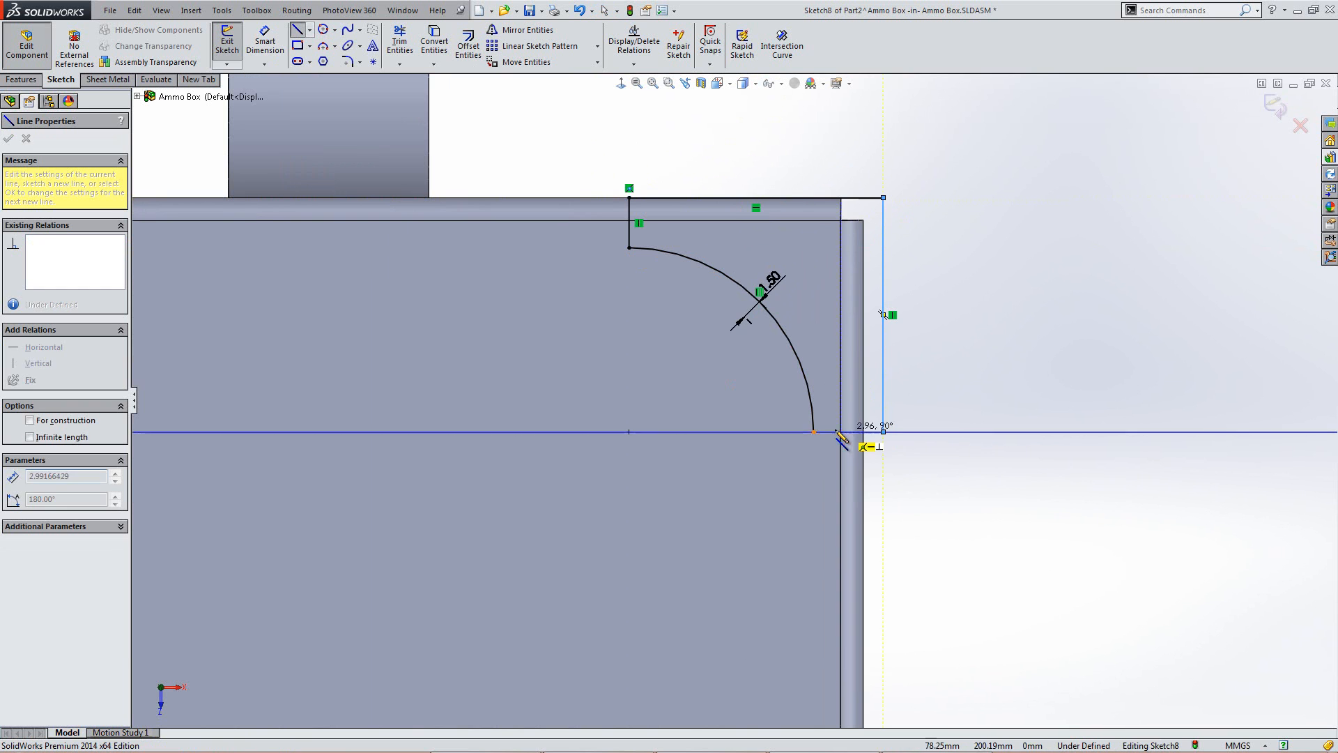
{"action": "left_click", "coordinate": [814, 433]}
{"action": "key", "text": "Escape"}
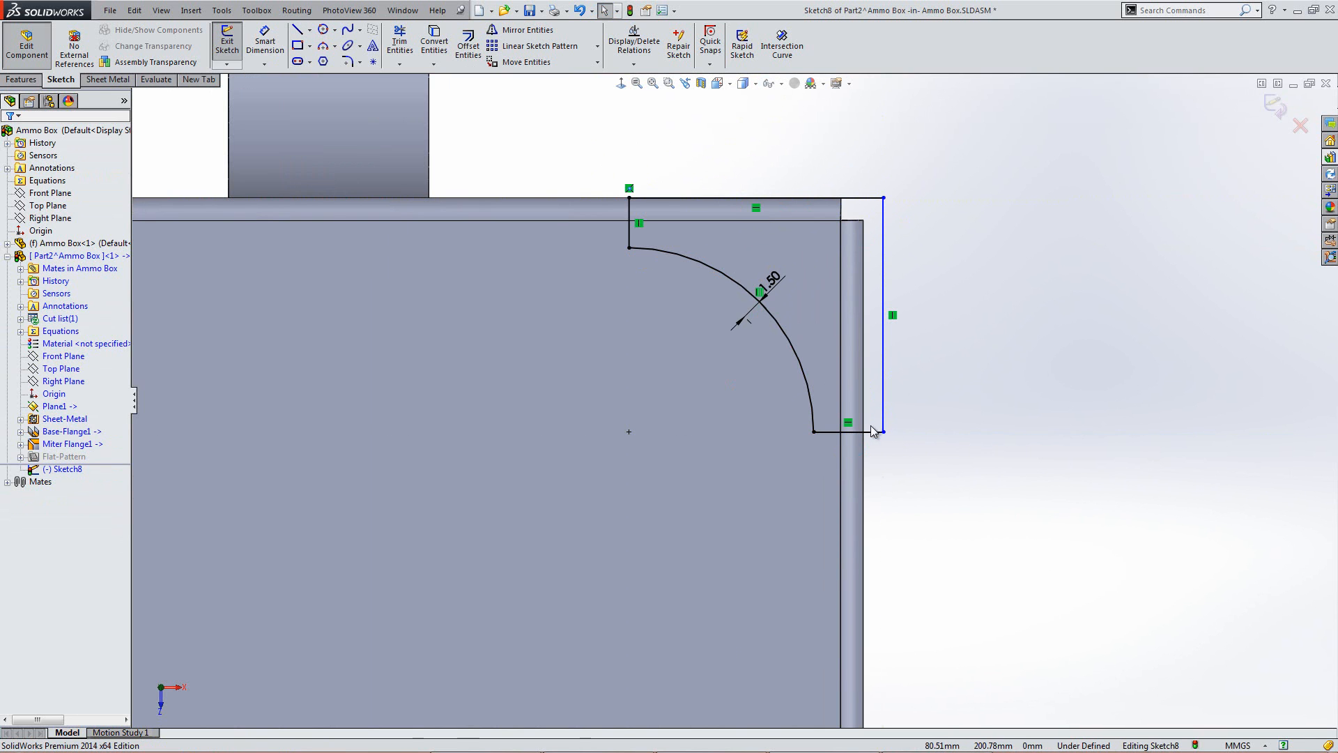
Step: Make the outer lower endpoint of the hinge-end corner outline coincident with the lid's long side edge
{"action": "left_click", "coordinate": [883, 431]}
{"action": "left_click", "coordinate": [865, 463], "text": "ctrl"}
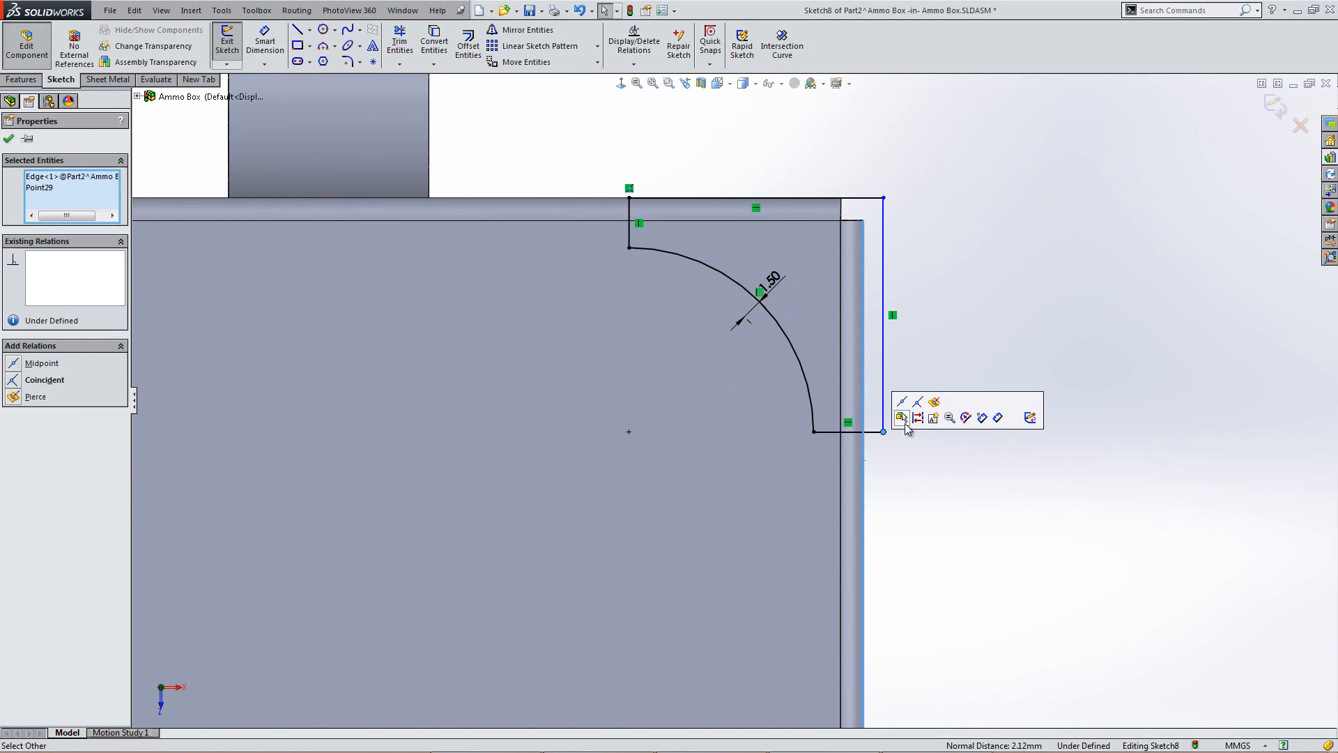
{"action": "left_click", "coordinate": [910, 404]}
Step: Close the corner arc at the end away from the hinge with four horizontal and vertical lines around the lid's corner
{"action": "scroll", "coordinate": [855, 609], "scroll_direction": "up", "scroll_amount": 10}
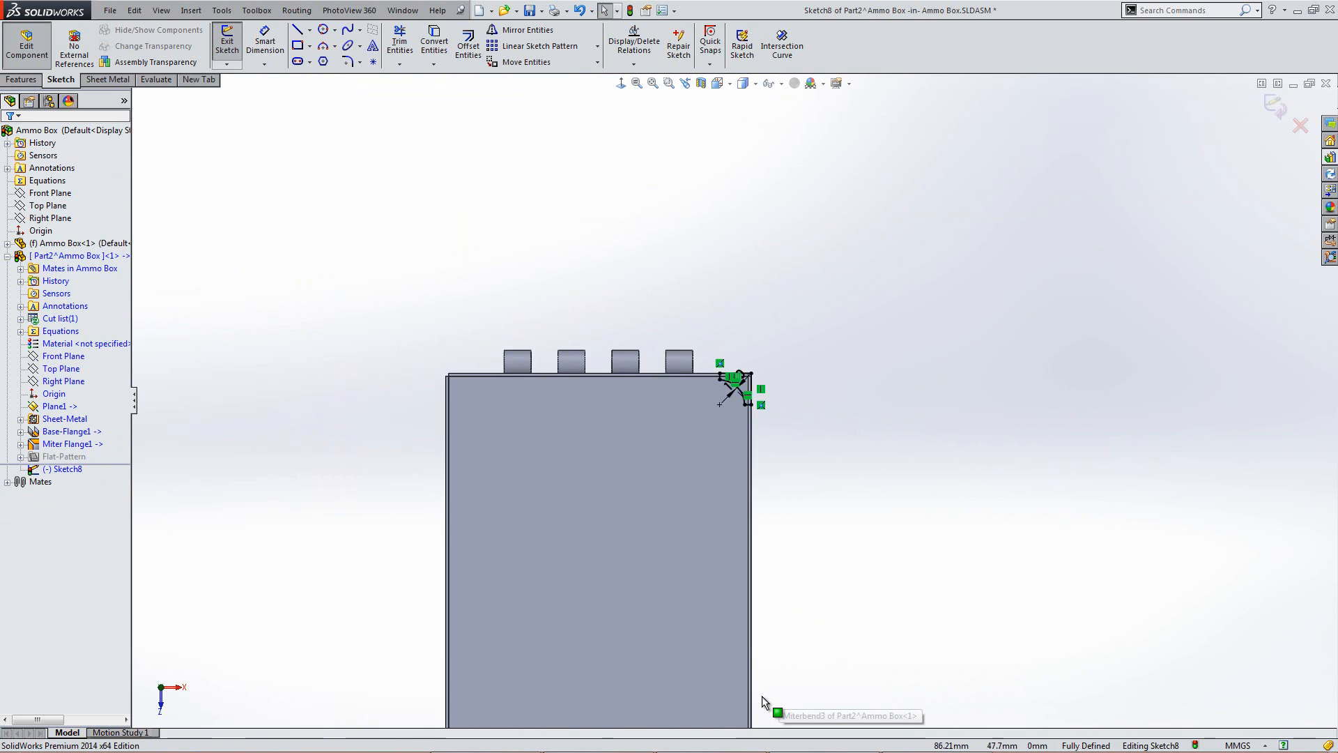
{"action": "scroll", "coordinate": [743, 696], "scroll_direction": "up", "scroll_amount": 2}
{"action": "scroll", "coordinate": [684, 345], "scroll_direction": "down", "scroll_amount": 5}
{"action": "scroll", "coordinate": [777, 586], "scroll_direction": "down", "scroll_amount": 12}
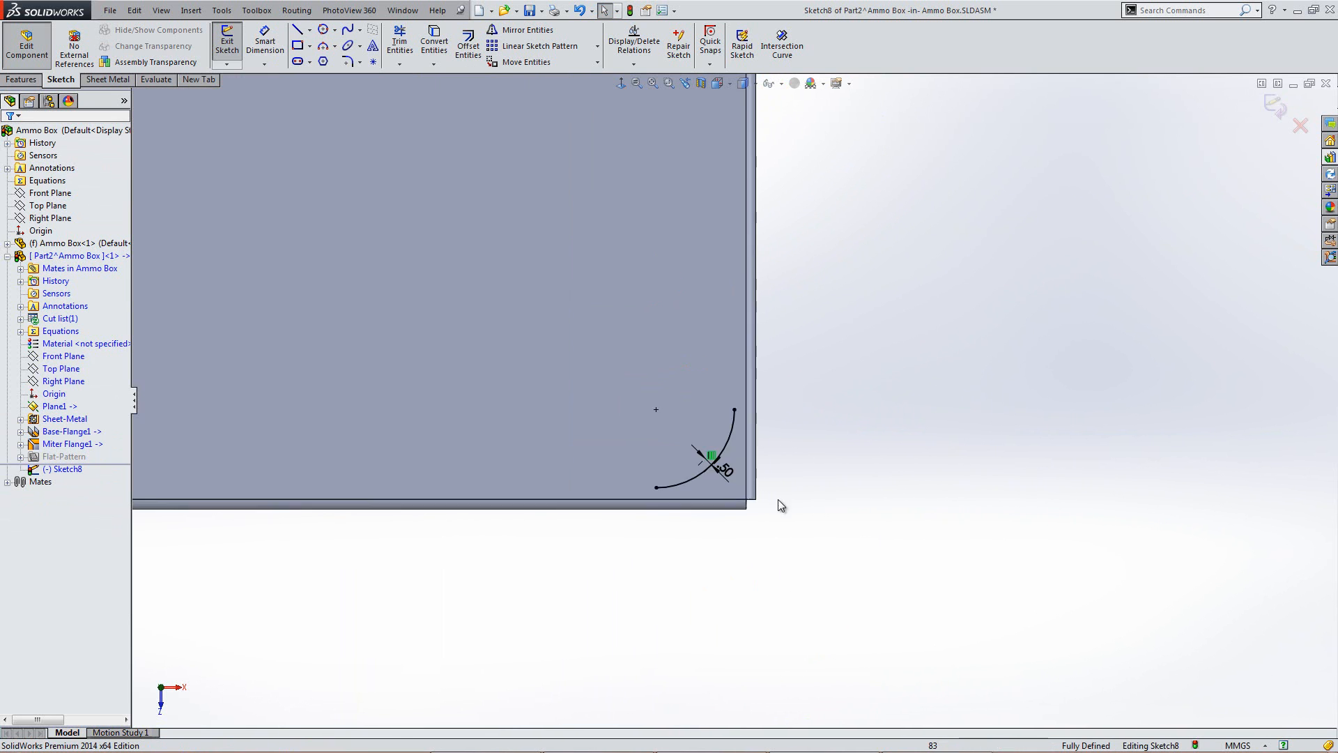
{"action": "left_click", "coordinate": [299, 33]}
{"action": "left_click", "coordinate": [696, 317]}
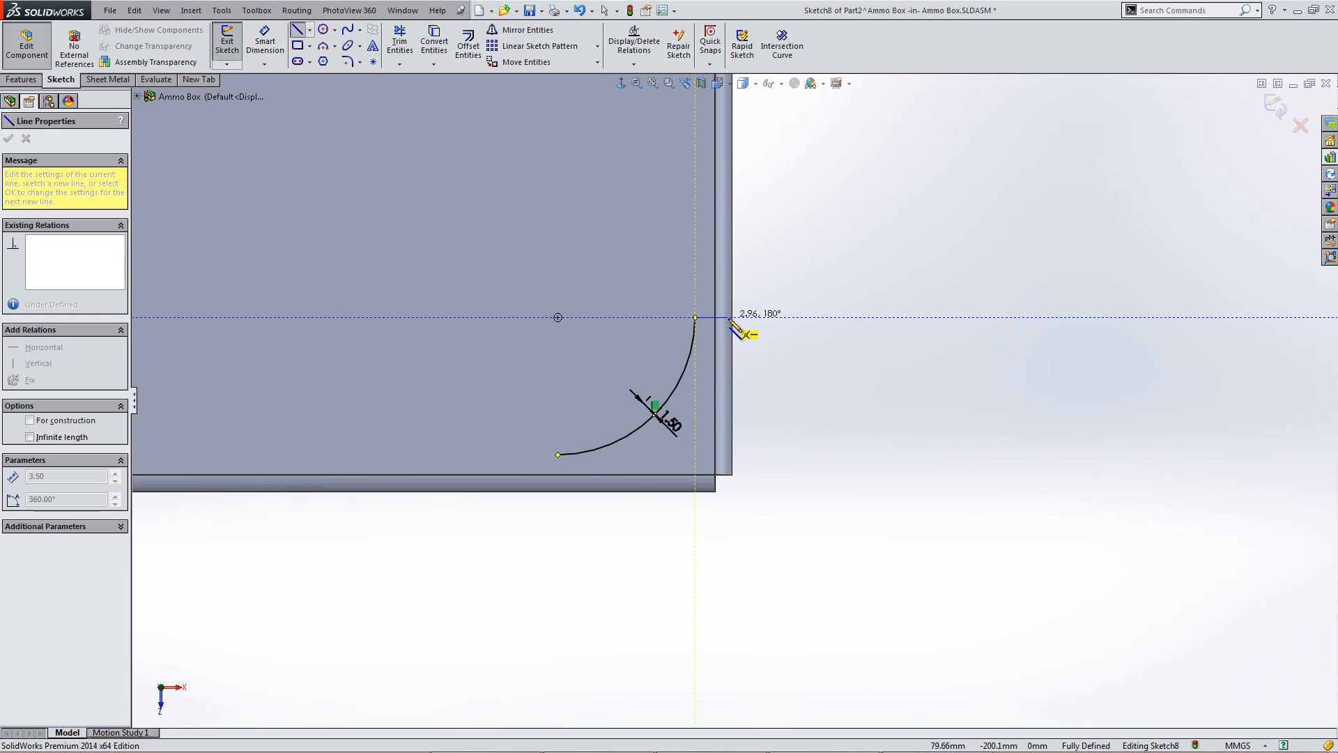
{"action": "left_click", "coordinate": [732, 317]}
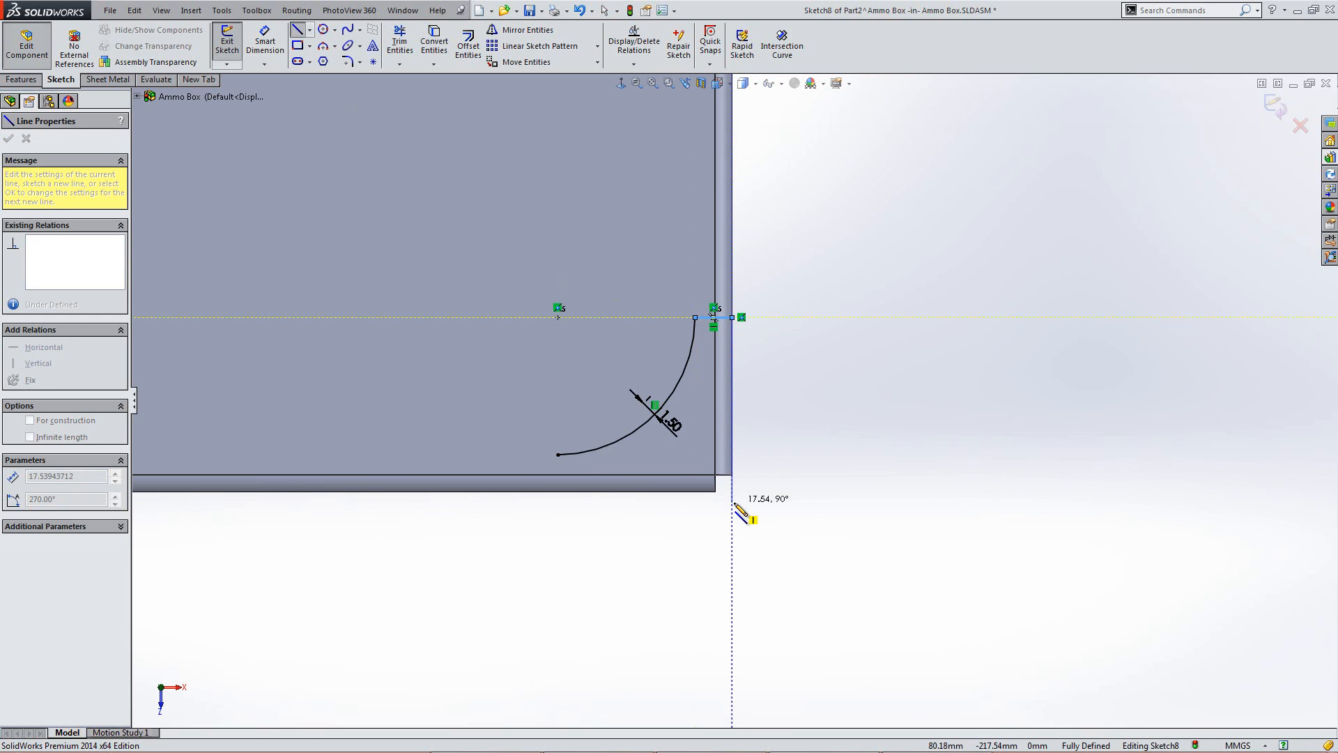
{"action": "left_click", "coordinate": [558, 501]}
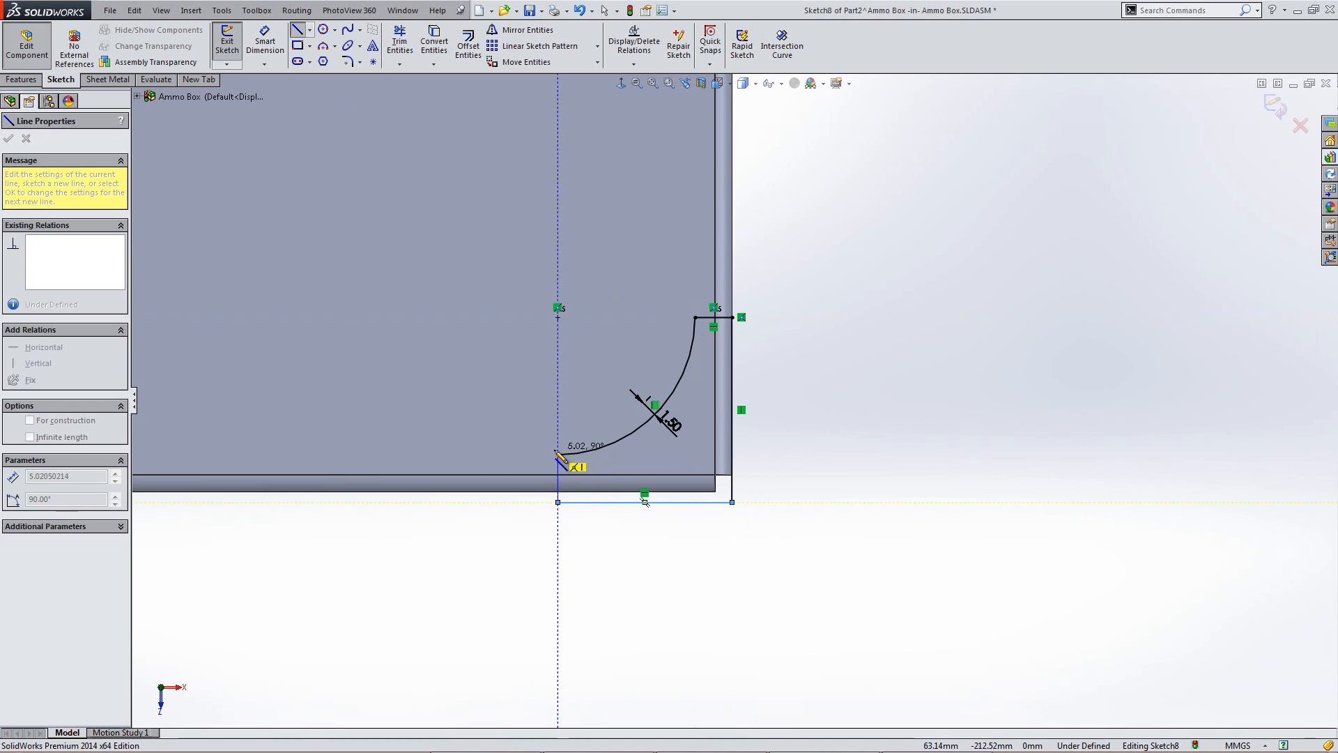
{"action": "left_click", "coordinate": [558, 455]}
{"action": "key", "text": "Escape"}
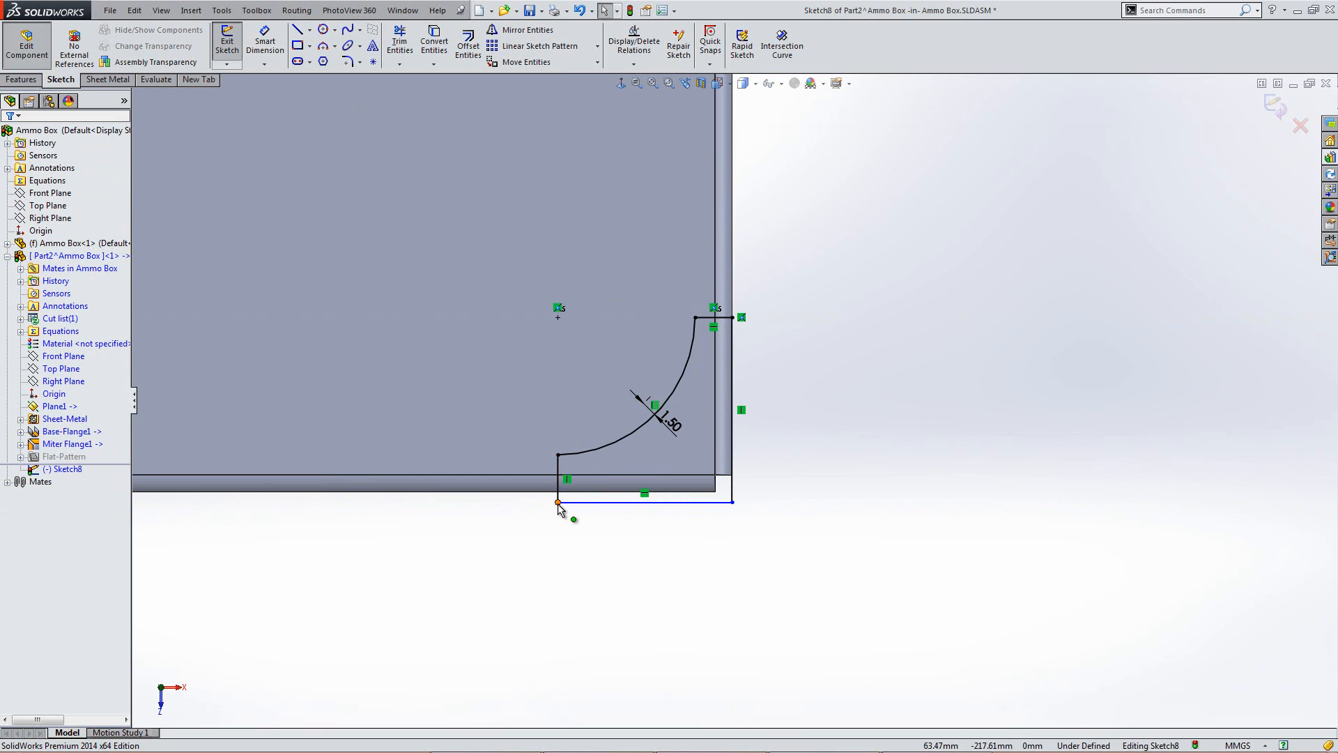
Step: Make the outer endpoint of this corner outline coincident with the lid's short end edge
{"action": "left_click", "coordinate": [550, 496]}
{"action": "left_click", "coordinate": [547, 493]}
{"action": "left_click", "coordinate": [557, 502], "text": "ctrl"}
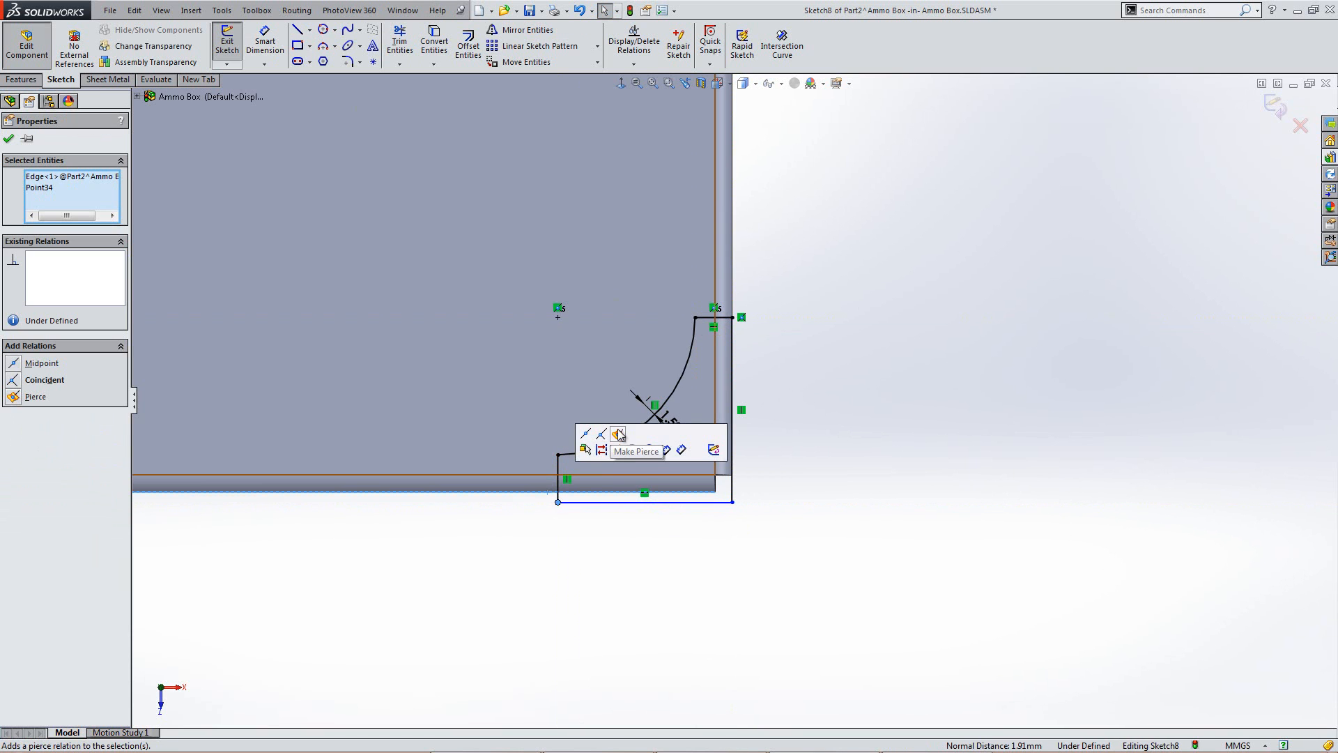
{"action": "left_click", "coordinate": [600, 437]}
{"action": "left_click", "coordinate": [851, 445]}
{"action": "scroll", "coordinate": [481, 378], "scroll_direction": "up", "scroll_amount": 3}
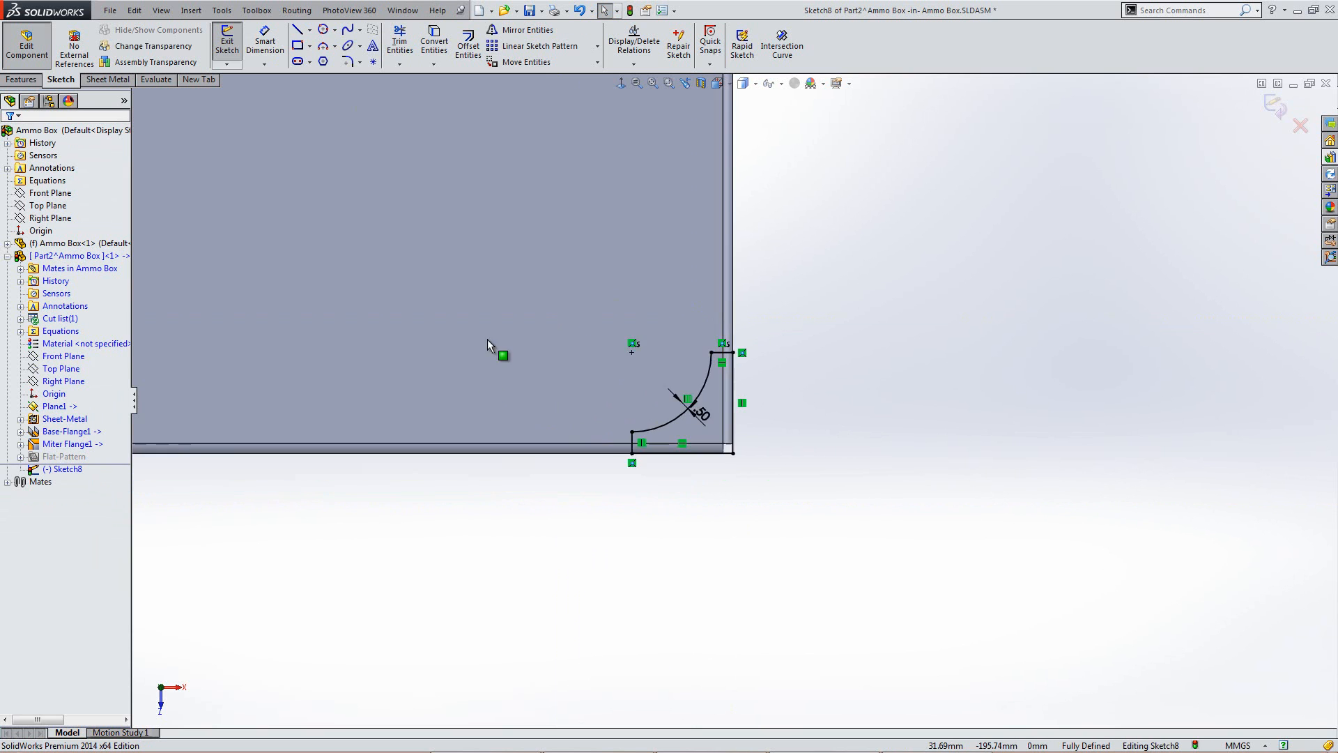
Step: Sketch a vertical construction line through the origin along the middle of the lid
{"action": "left_click", "coordinate": [297, 30]}
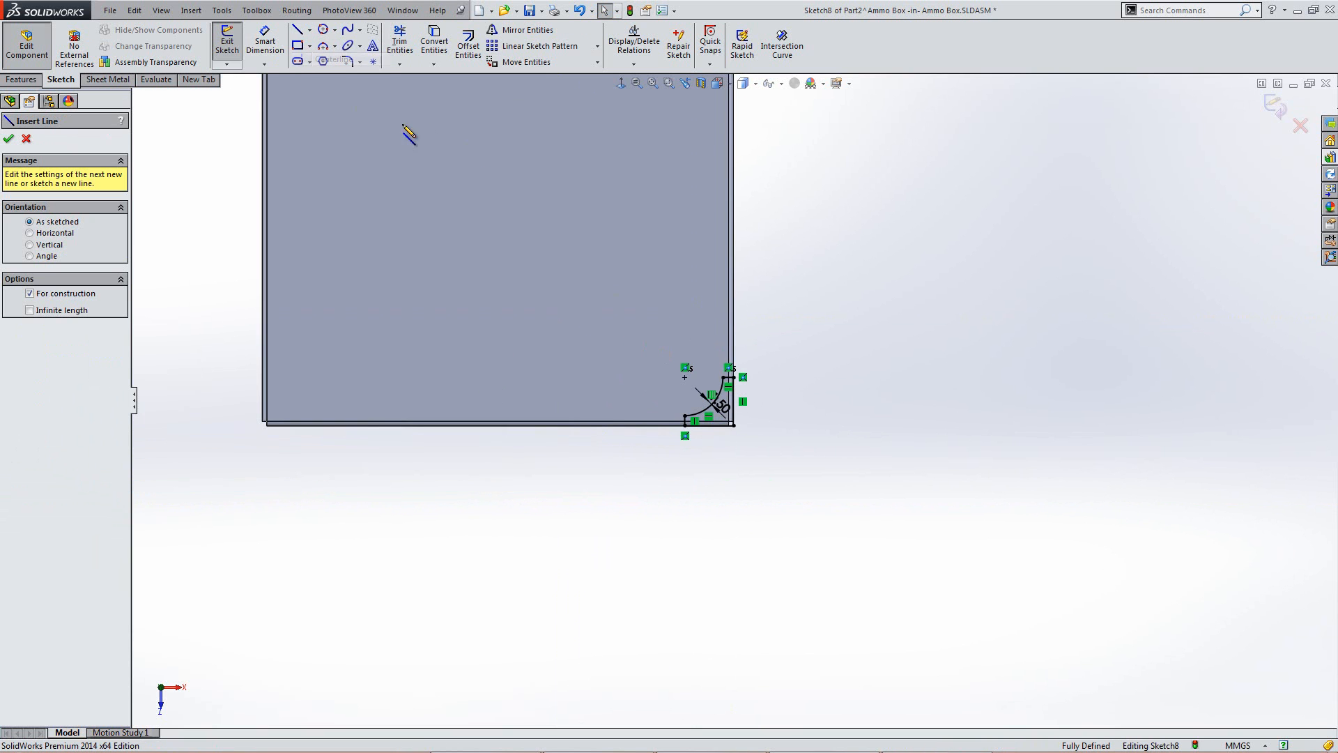
{"action": "scroll", "coordinate": [733, 145], "scroll_direction": "down", "scroll_amount": 4}
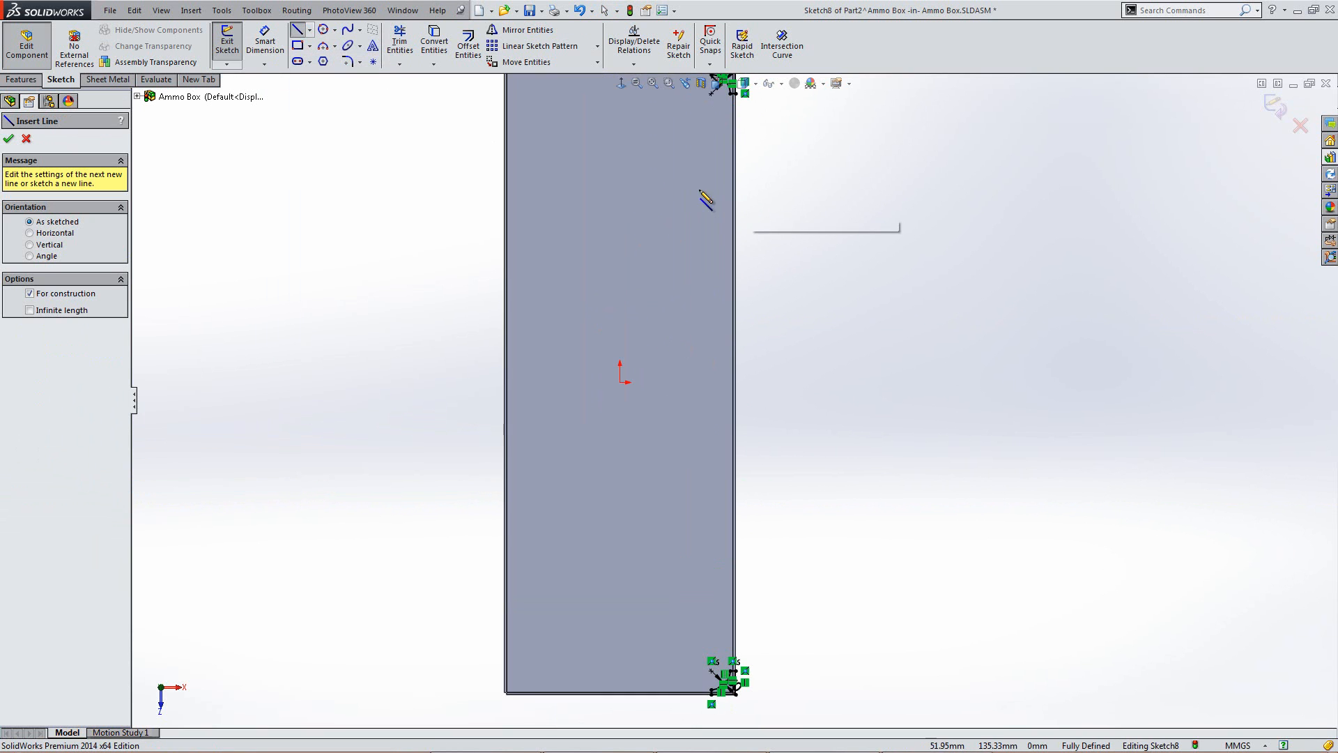
{"action": "left_click", "coordinate": [621, 202]}
{"action": "left_click", "coordinate": [621, 594]}
{"action": "key", "text": "Escape"}
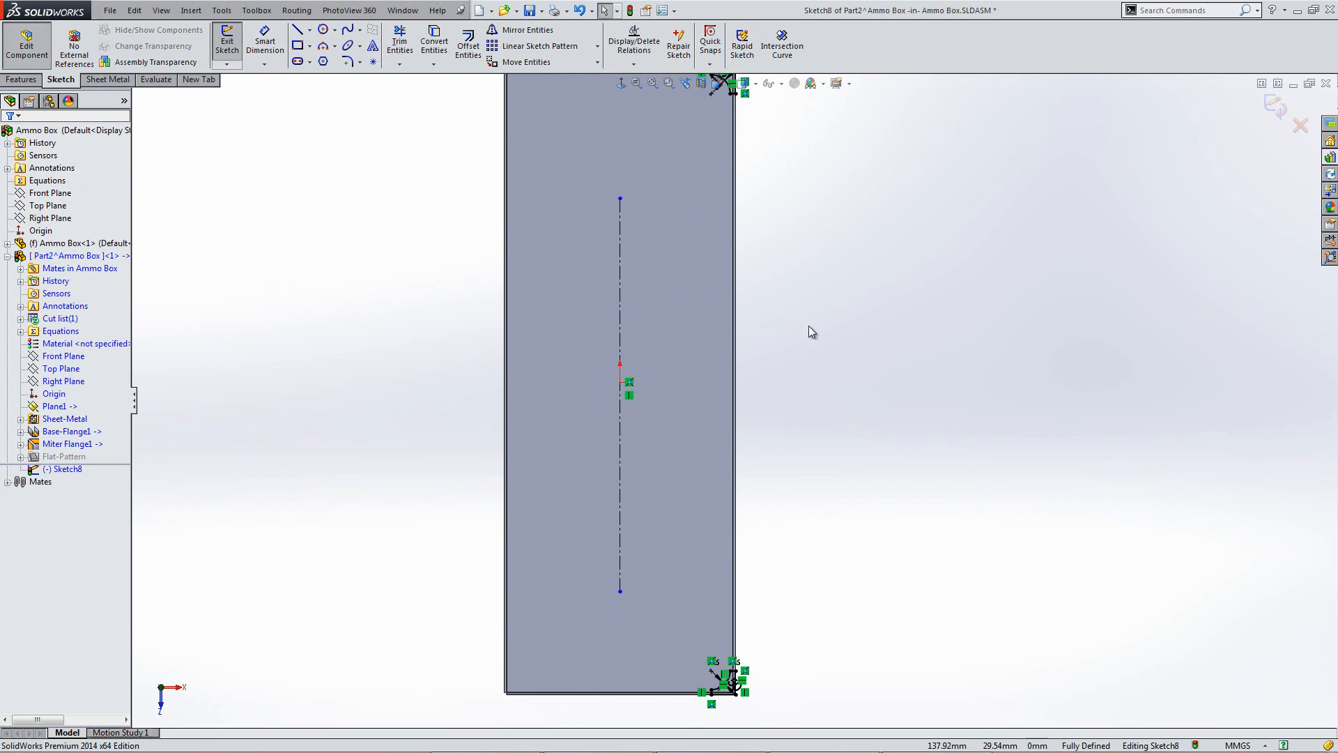
Step: Mirror both corner outlines about the vertical construction line to the lid's opposite long side
{"action": "scroll", "coordinate": [837, 403], "scroll_direction": "up", "scroll_amount": 3}
{"action": "left_click_drag", "start_coordinate": [751, 462], "coordinate": [777, 682]}
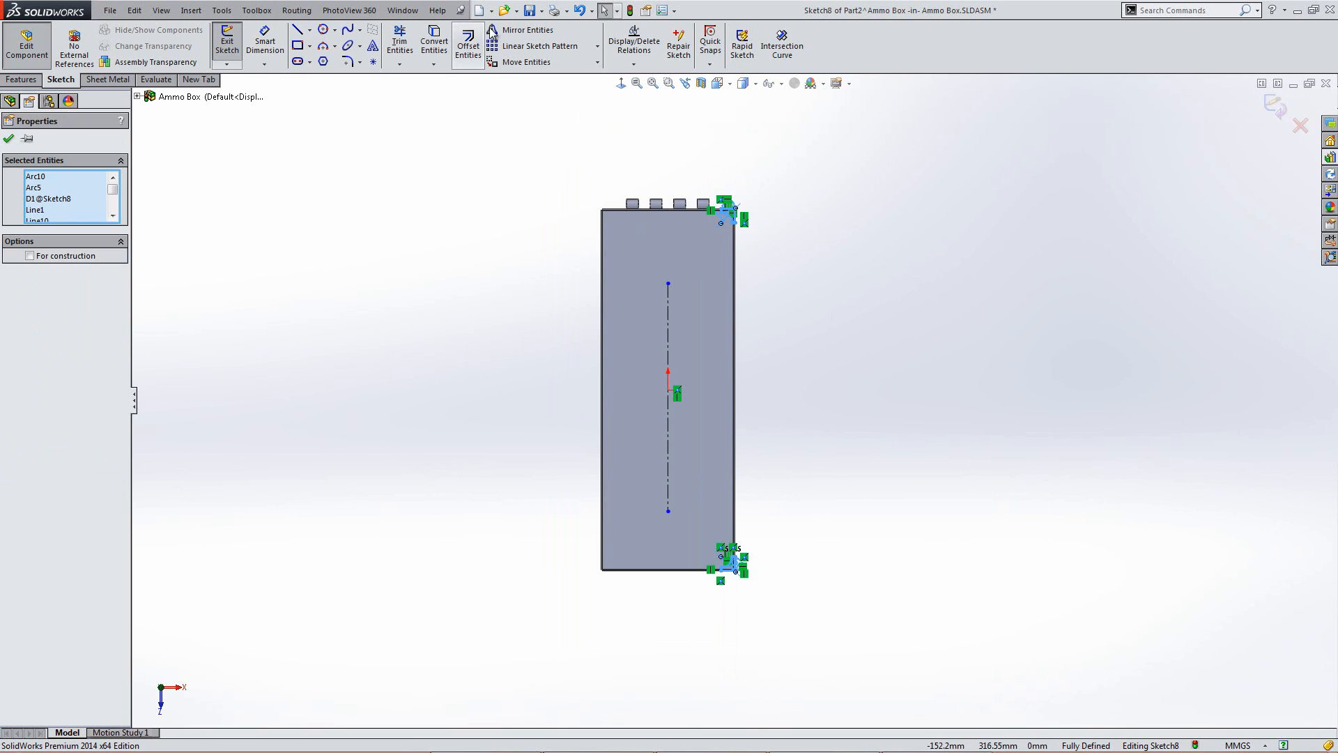
{"action": "left_click", "coordinate": [528, 30]}
{"action": "left_click", "coordinate": [101, 320]}
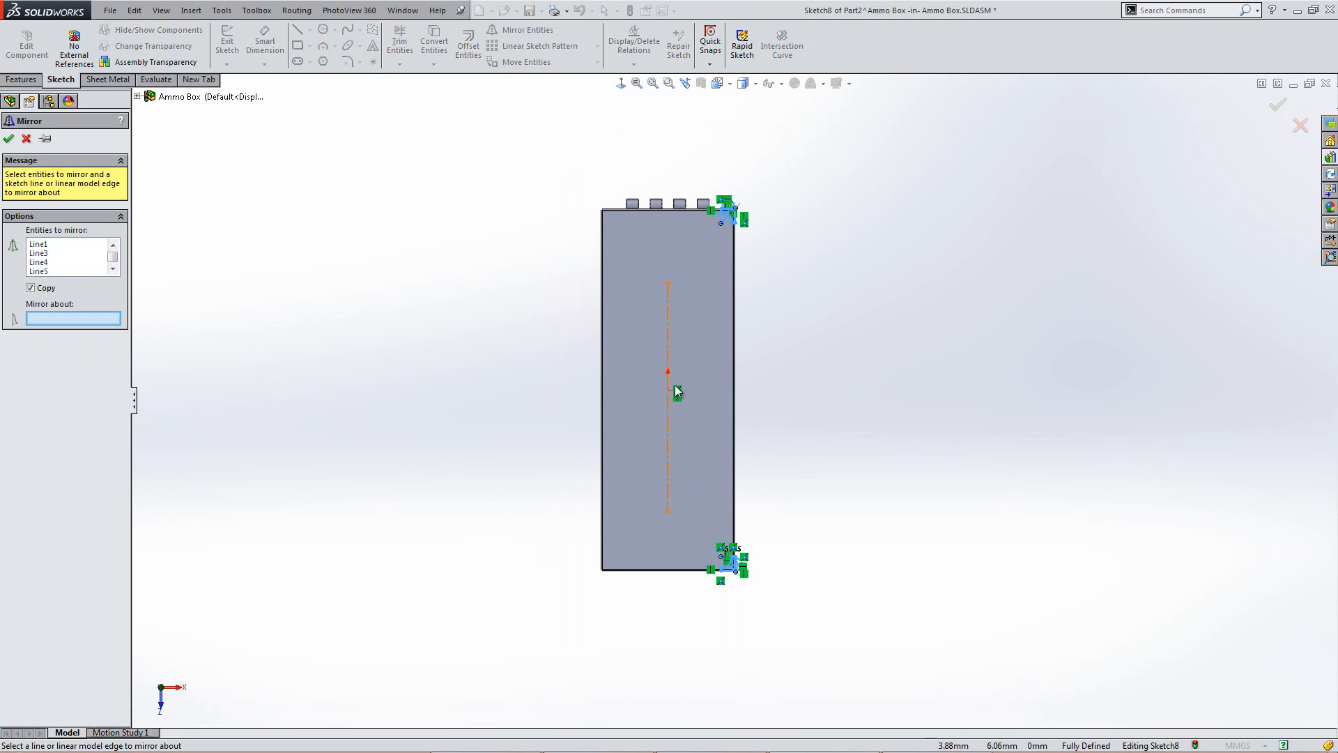
{"action": "right_click", "coordinate": [667, 417]}
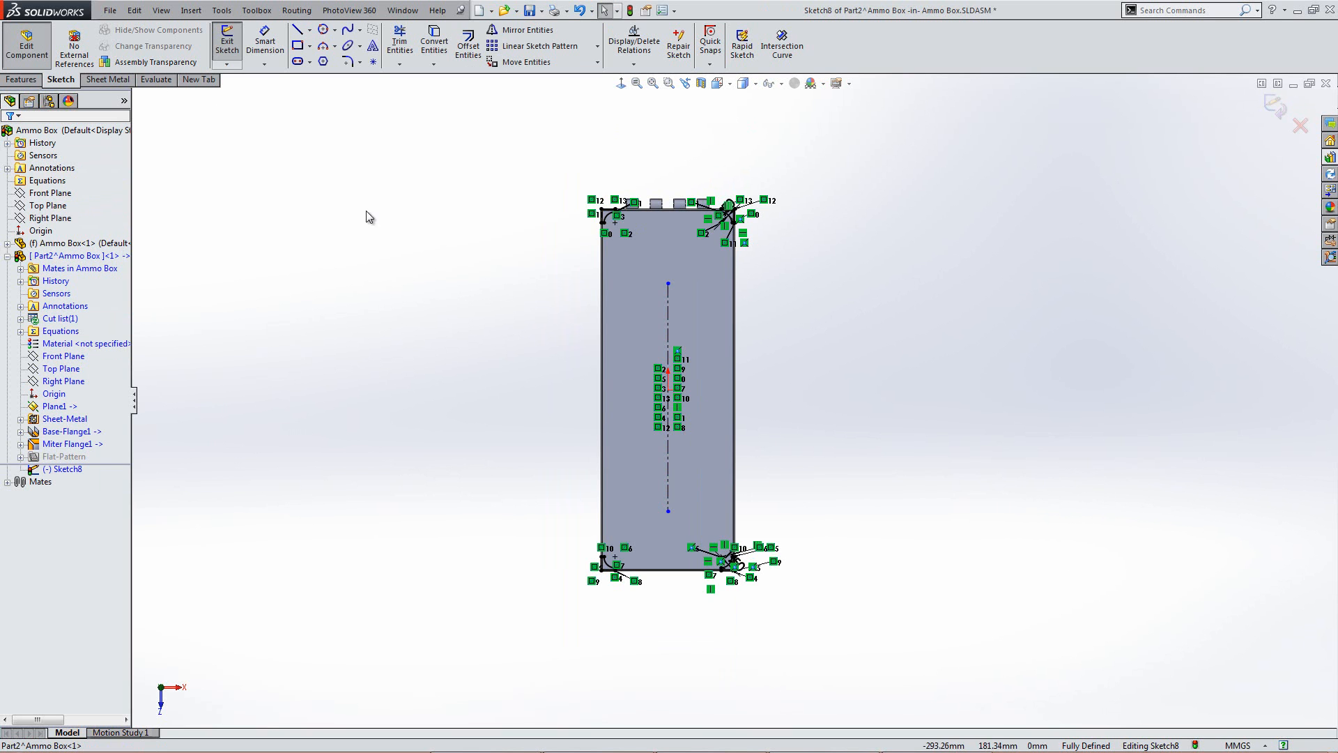
Step: Cut-extrude the four corner profiles through the lid with the Up To Next end condition
{"action": "middle_click_drag", "start_coordinate": [693, 286], "coordinate": [643, 216]}
{"action": "scroll", "coordinate": [681, 427], "scroll_direction": "down", "scroll_amount": 5}
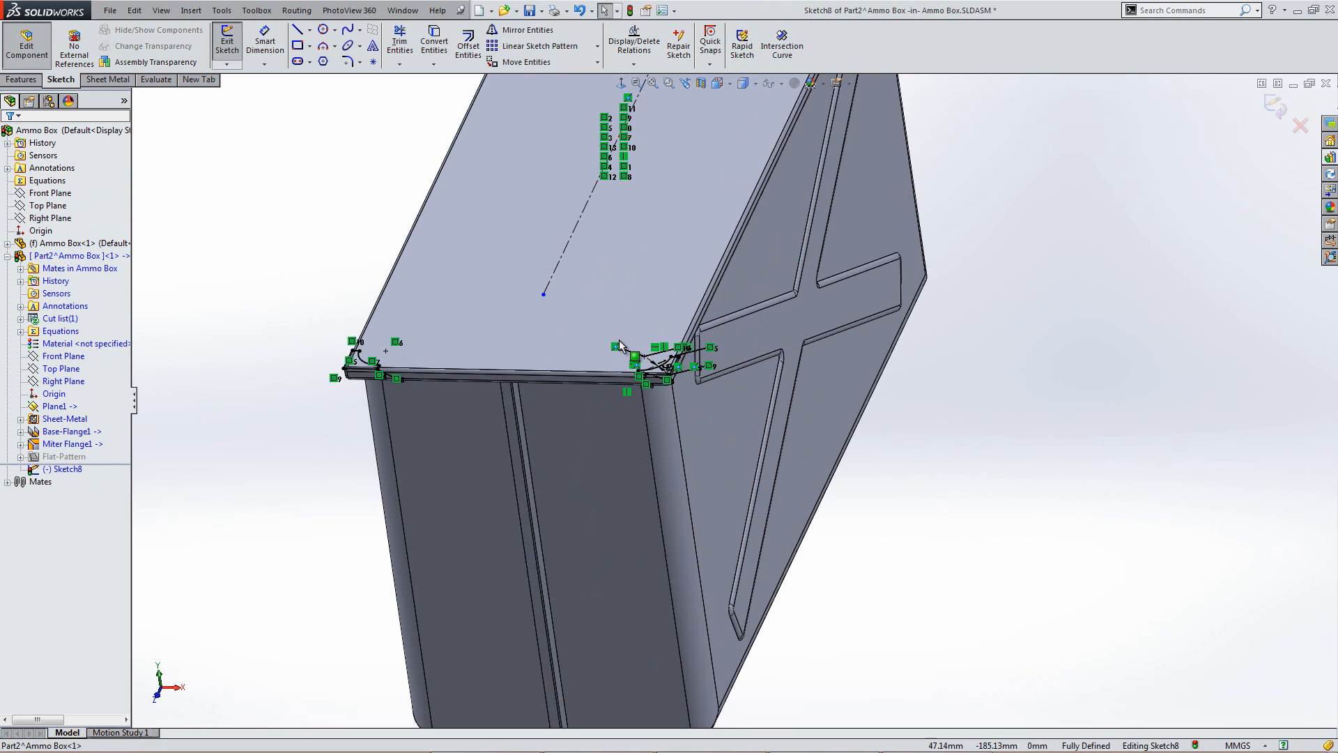
{"action": "left_click", "coordinate": [25, 80]}
{"action": "left_click", "coordinate": [419, 46]}
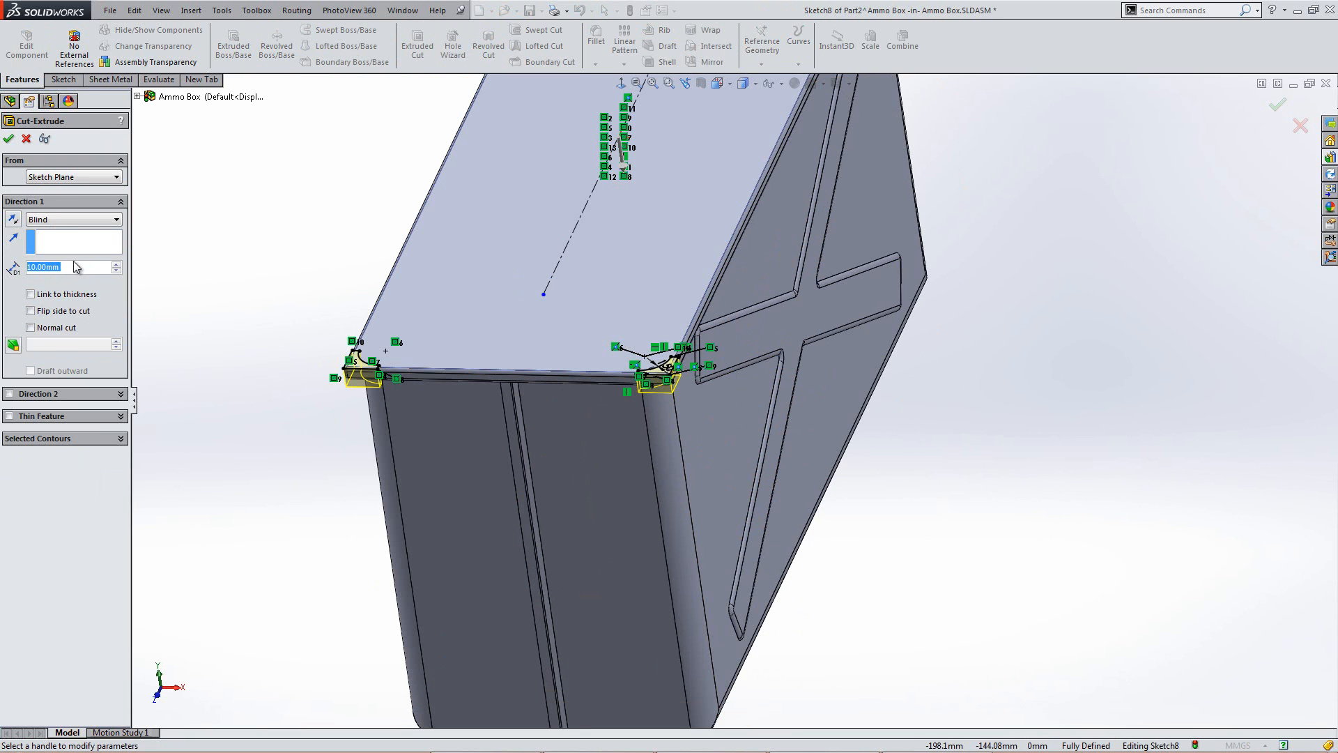
{"action": "left_click", "coordinate": [110, 220]}
{"action": "left_click", "coordinate": [74, 262]}
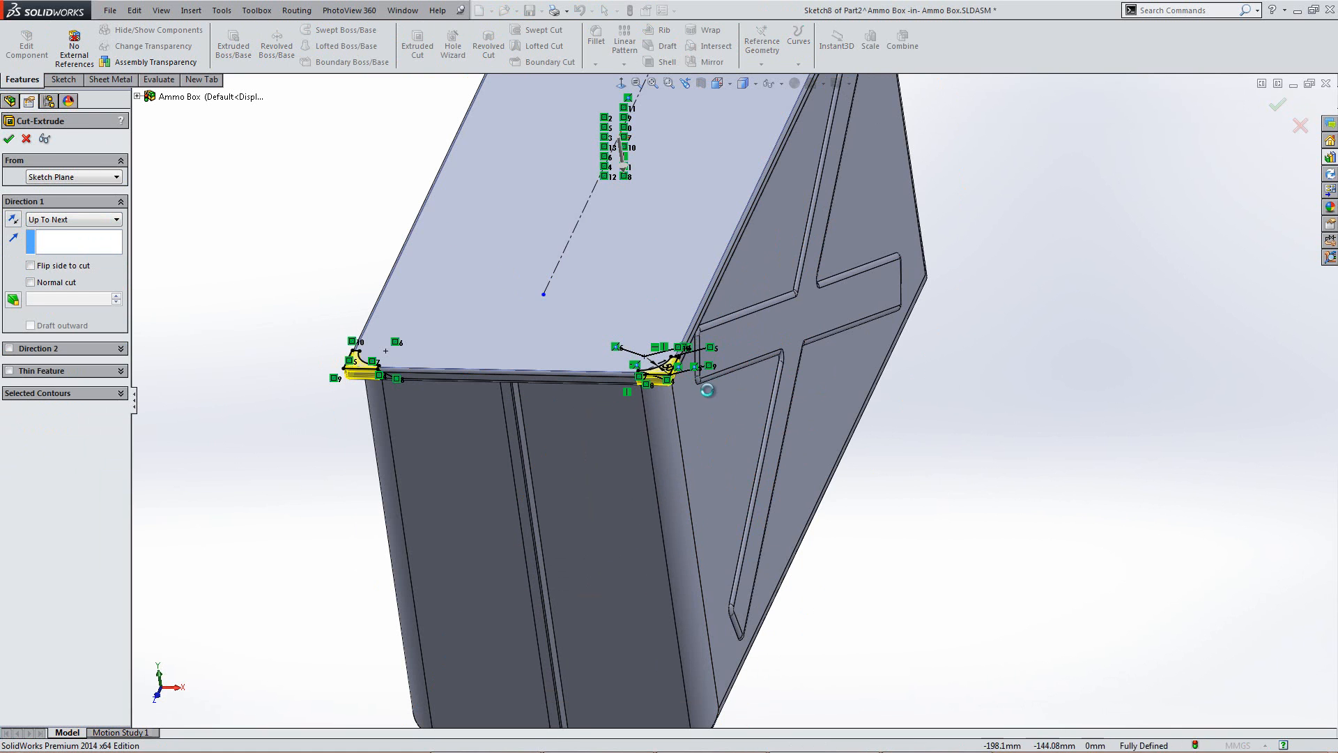
{"action": "scroll", "coordinate": [662, 374], "scroll_direction": "down", "scroll_amount": 5}
{"action": "middle_click_drag", "start_coordinate": [684, 409], "coordinate": [633, 357]}
{"action": "scroll", "coordinate": [745, 421], "scroll_direction": "up", "scroll_amount": 6}
{"action": "middle_click_drag", "start_coordinate": [746, 423], "coordinate": [823, 428]}
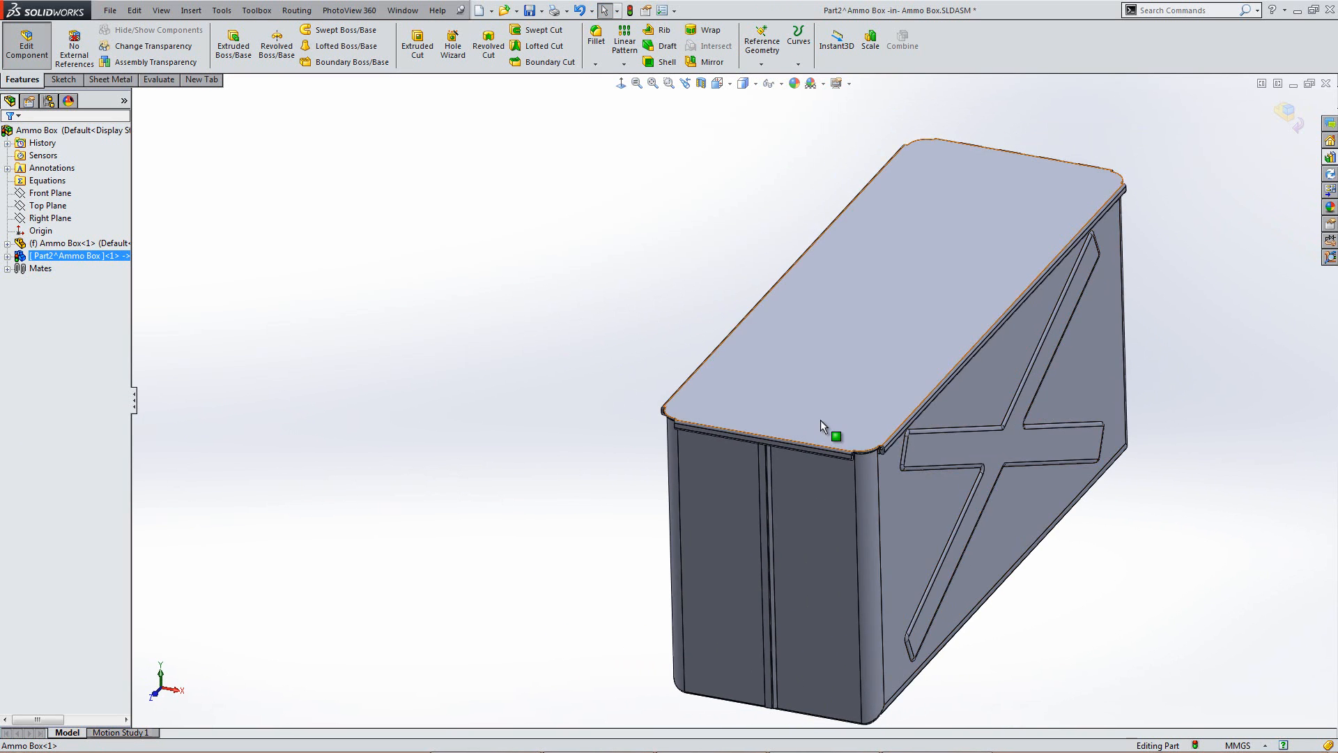
{"action": "key", "text": "ctrl+7"}
{"action": "left_click", "coordinate": [351, 266]}
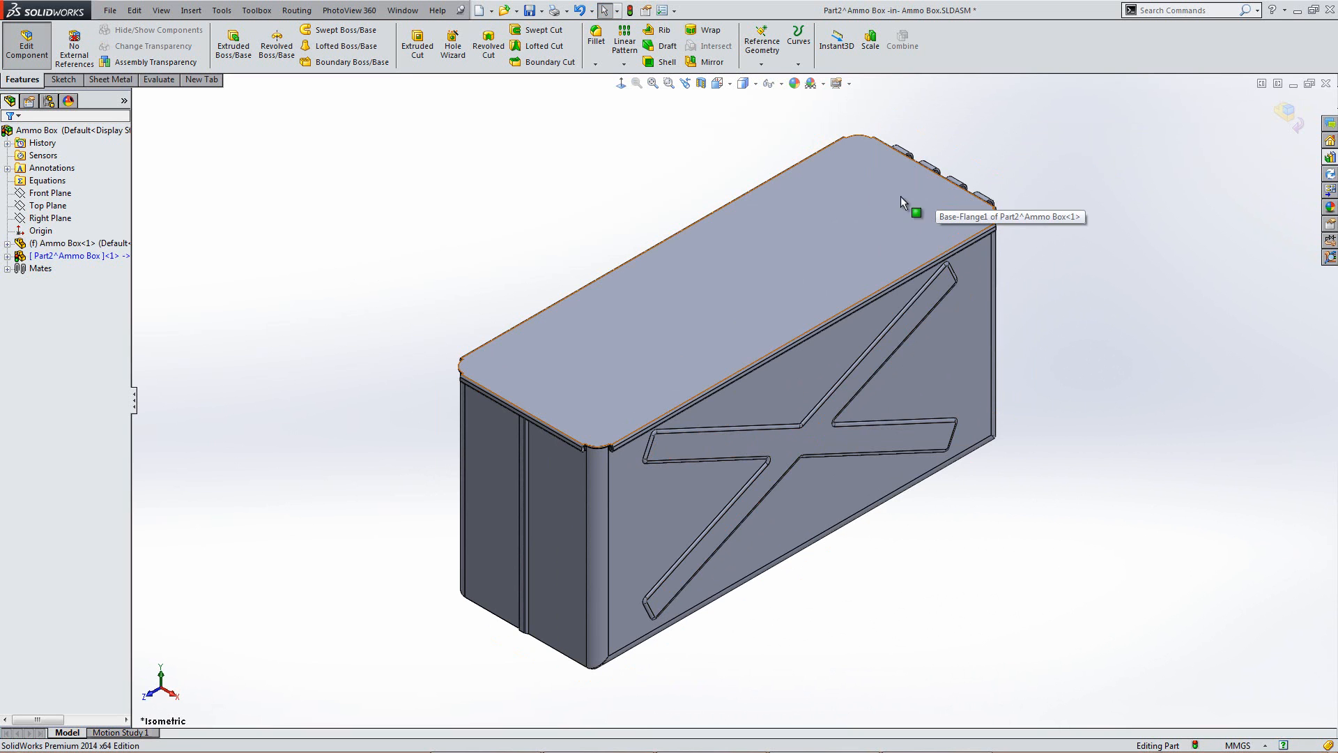
Step: Start a sketch on the lid's top face and draw a rectangle about 118 by 44 mm near the hinge knuckles
{"action": "middle_click_drag", "start_coordinate": [962, 228], "coordinate": [881, 245]}
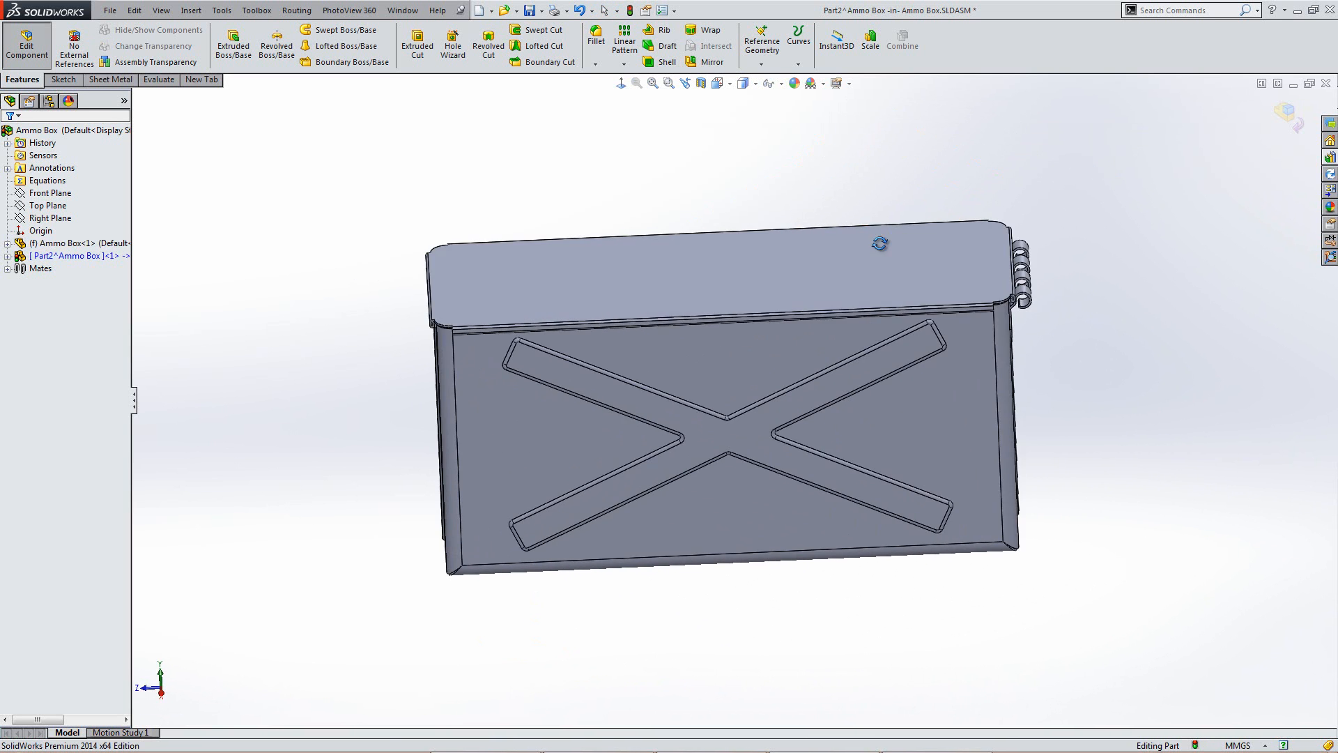
{"action": "left_click", "coordinate": [856, 271]}
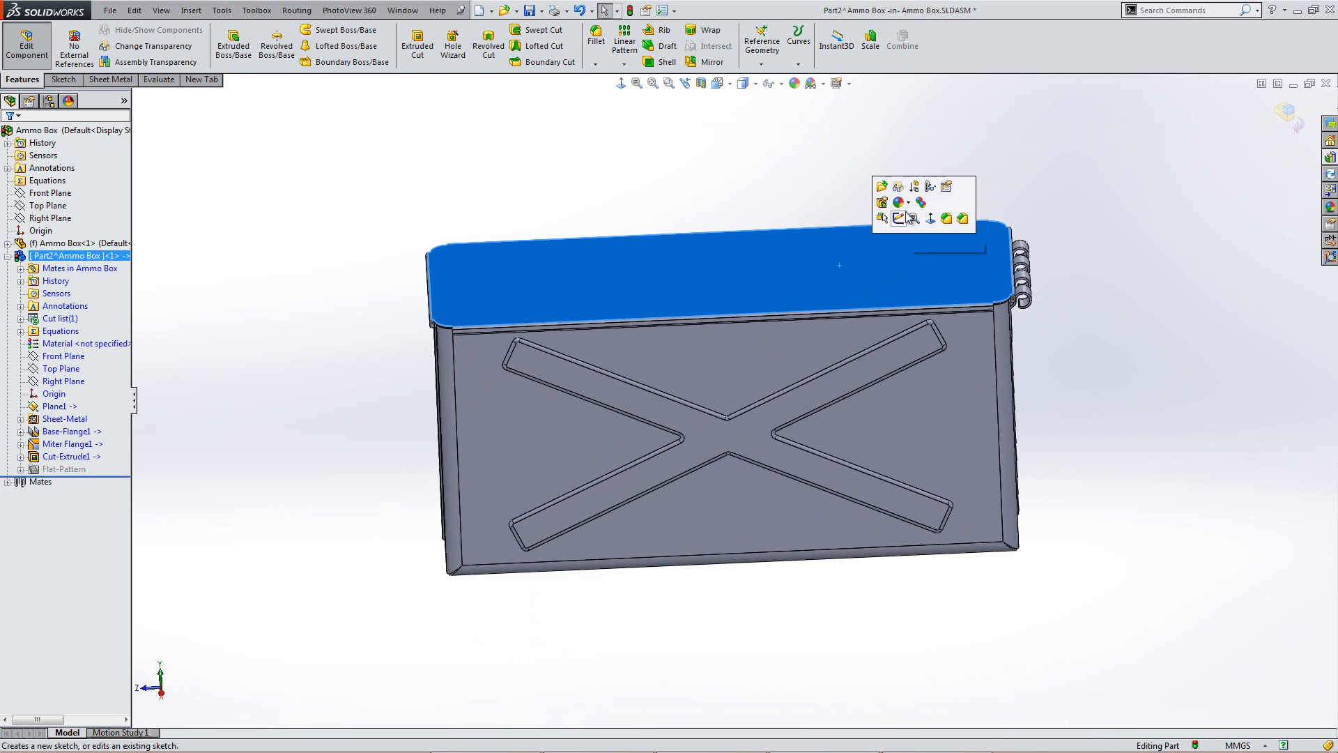
{"action": "left_click", "coordinate": [897, 219]}
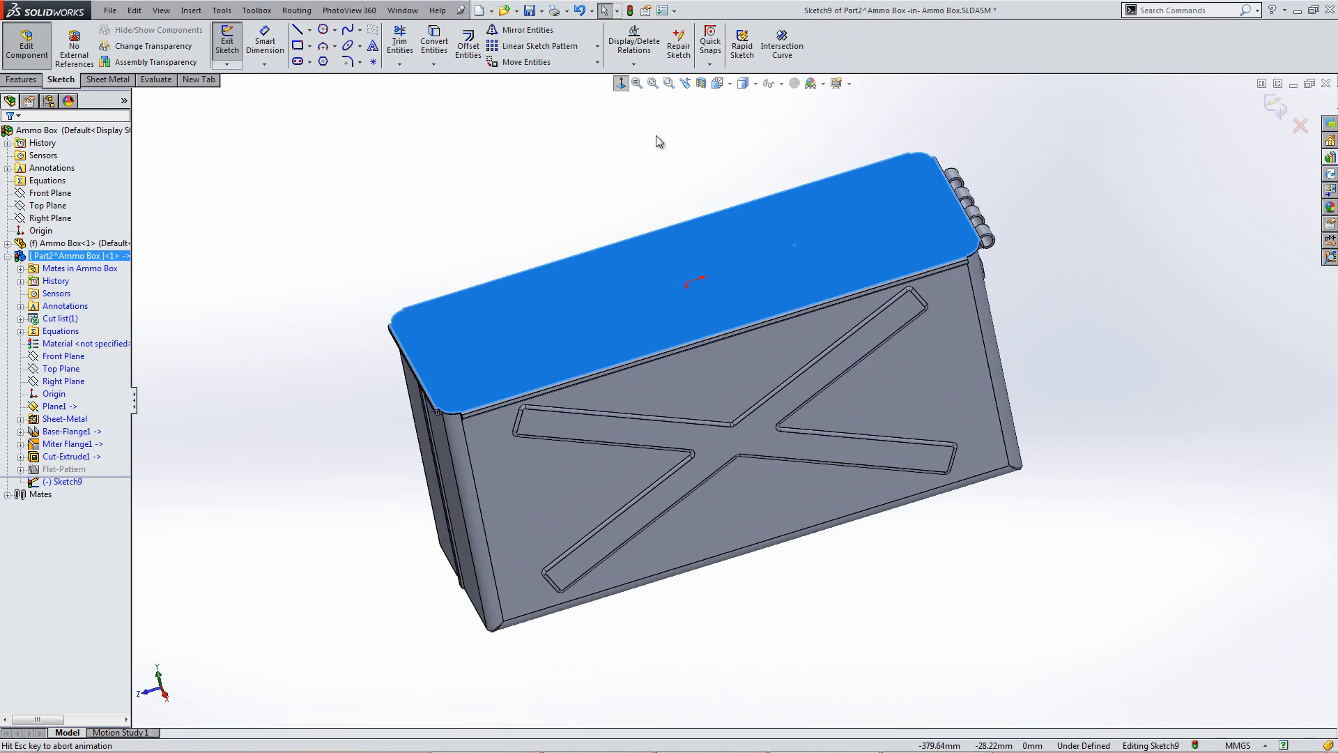
{"action": "scroll", "coordinate": [753, 145], "scroll_direction": "down", "scroll_amount": 6}
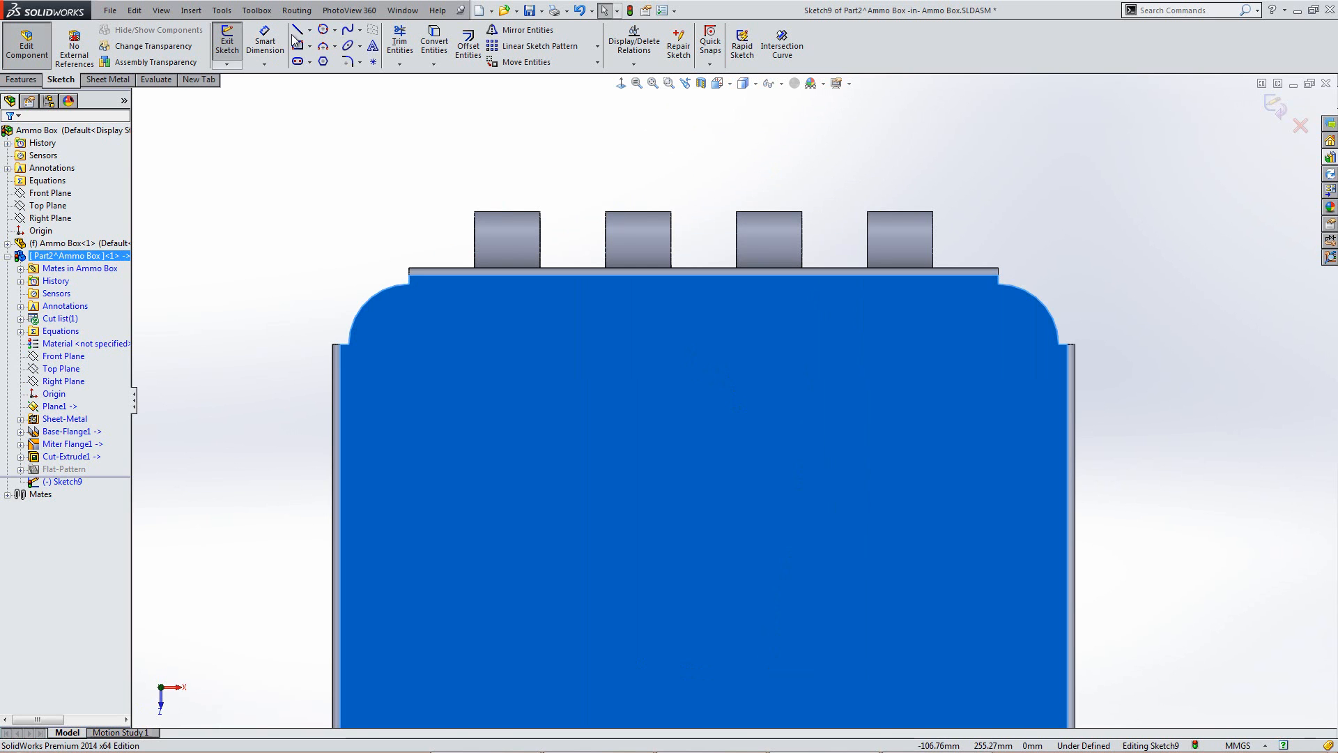
{"action": "left_click", "coordinate": [297, 47]}
{"action": "left_click", "coordinate": [427, 307]}
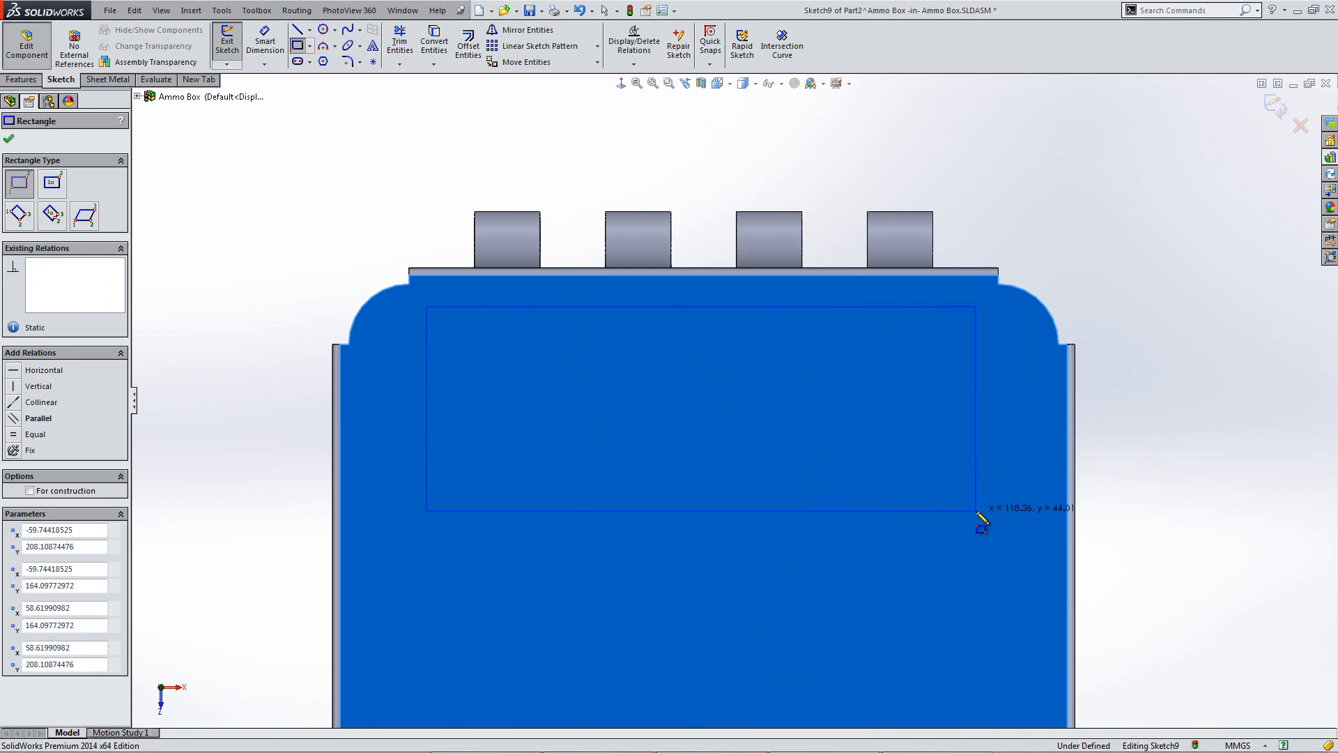
{"action": "left_click", "coordinate": [976, 511]}
{"action": "key", "text": "Escape"}
Step: Make the rectangle's two vertical sides collinear with the end edges of the lid's hinge-side flange
{"action": "left_click", "coordinate": [976, 437]}
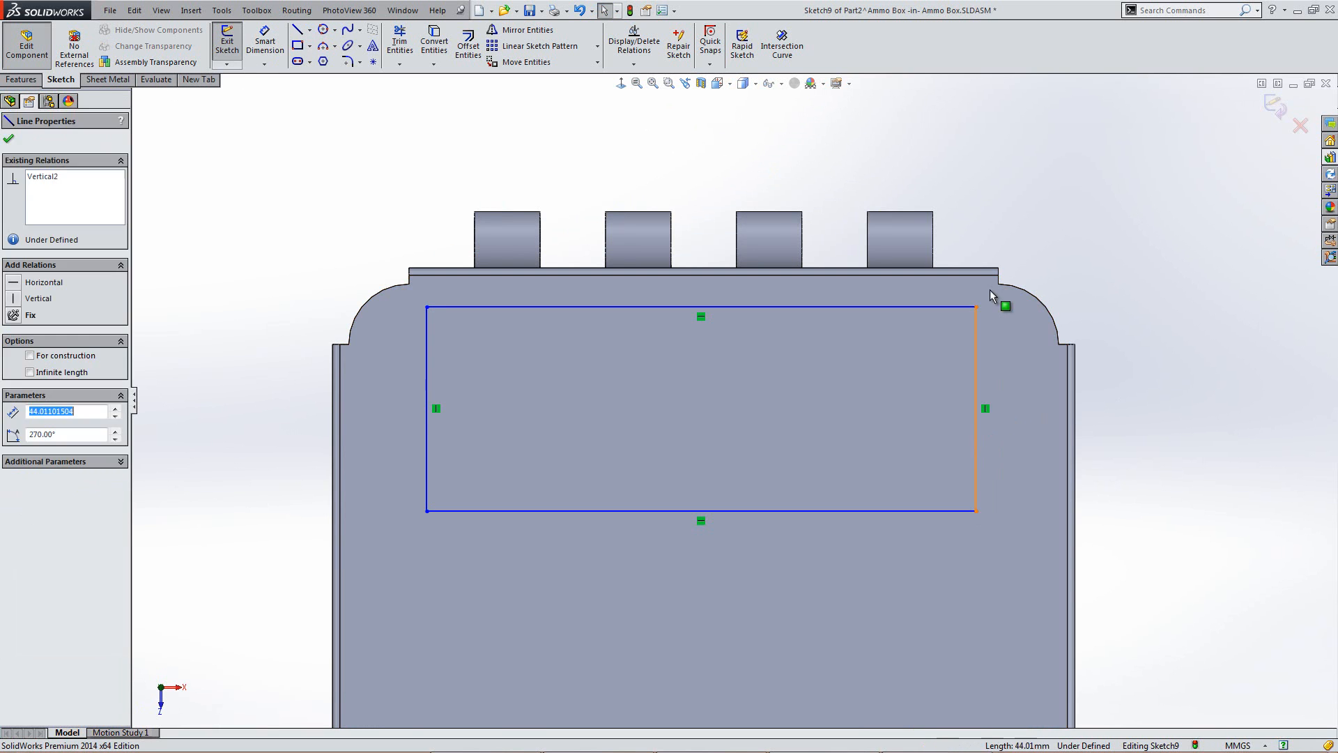
{"action": "left_click", "coordinate": [999, 282], "text": "ctrl"}
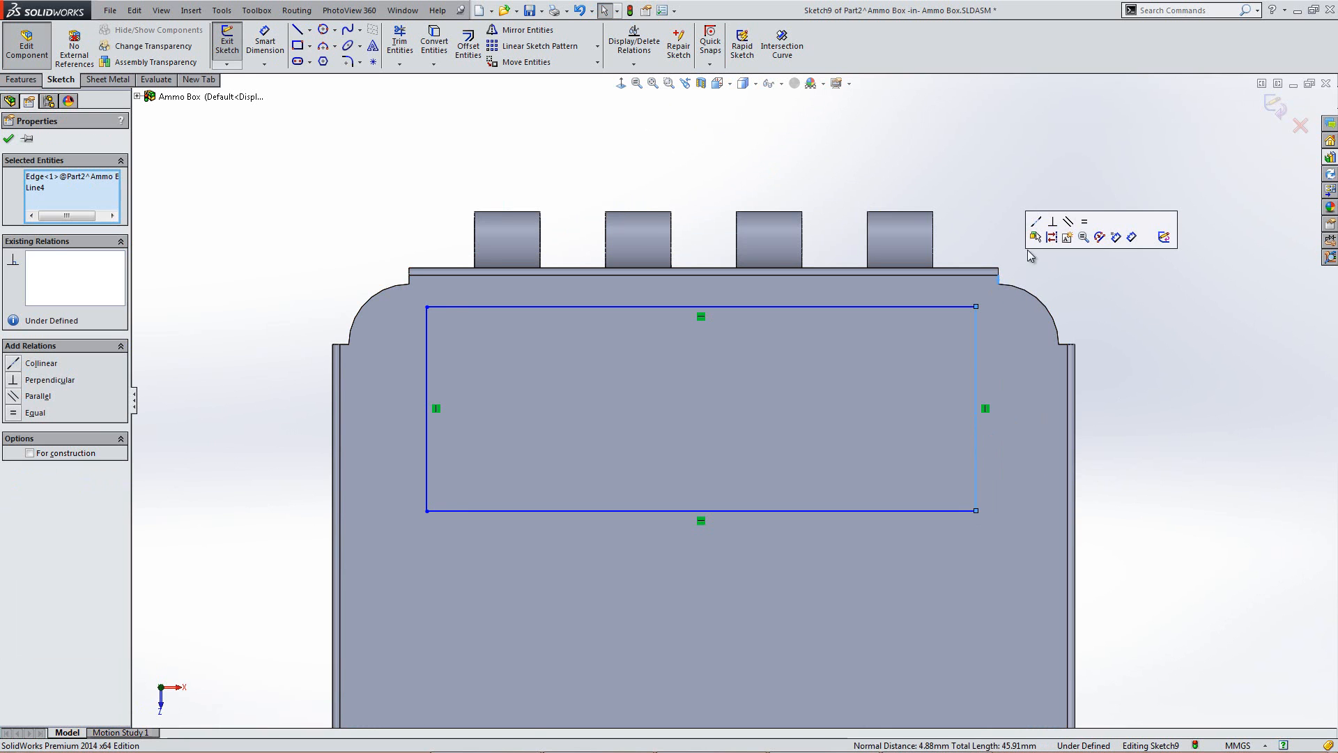
{"action": "left_click", "coordinate": [1032, 232]}
{"action": "left_click", "coordinate": [297, 258]}
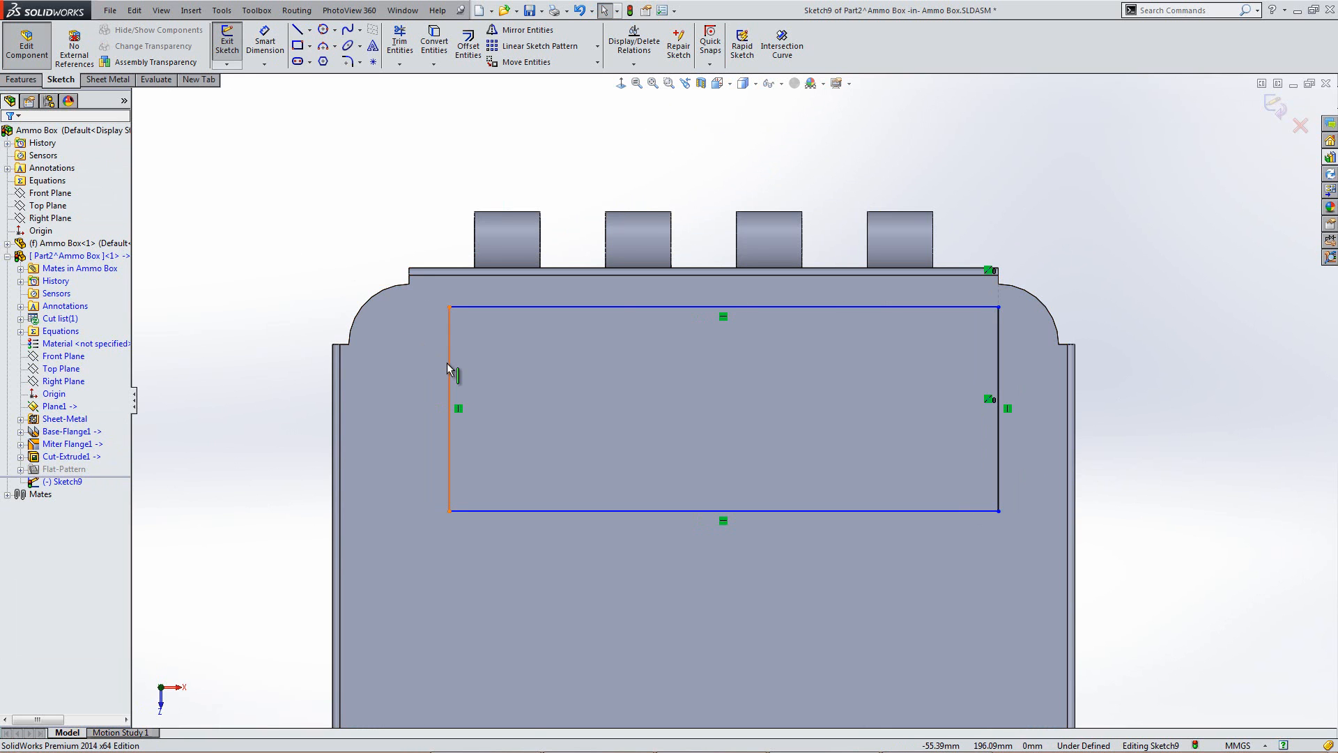
{"action": "left_click", "coordinate": [448, 362]}
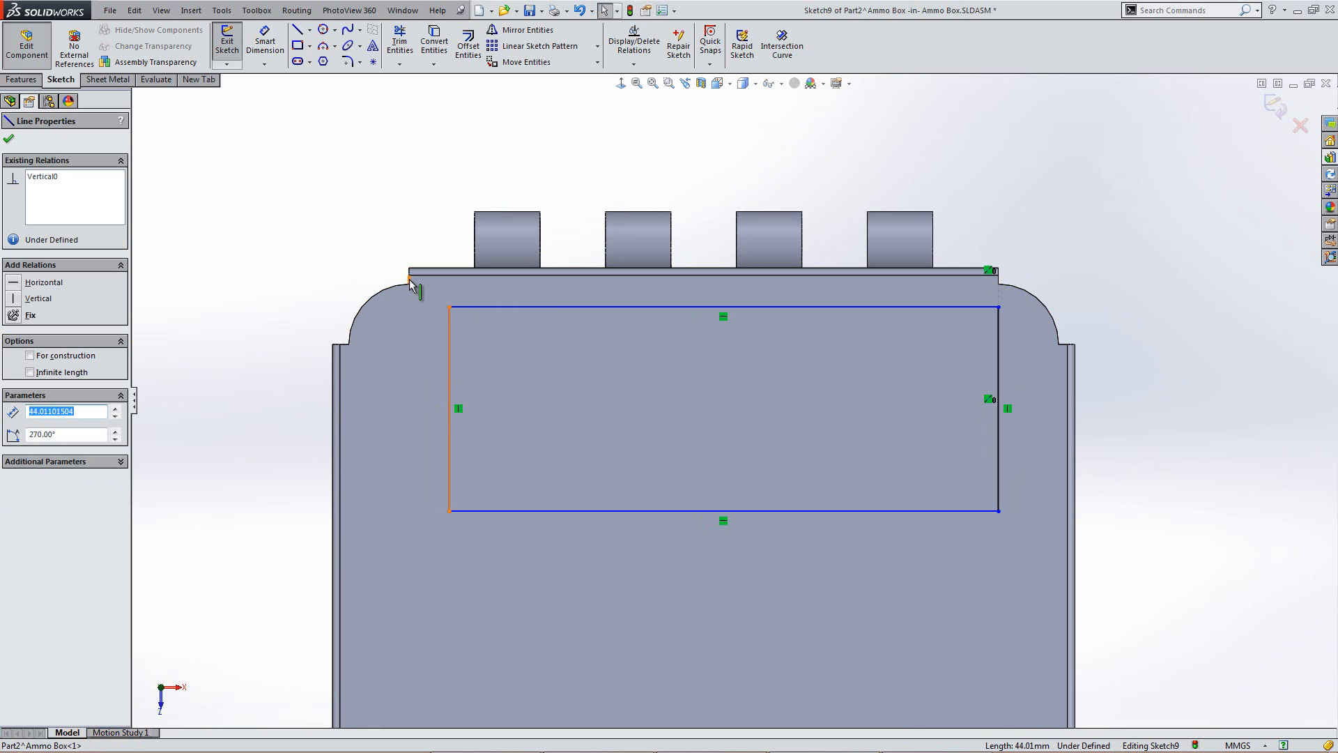
{"action": "left_click", "coordinate": [409, 279], "text": "ctrl"}
{"action": "left_click", "coordinate": [447, 220]}
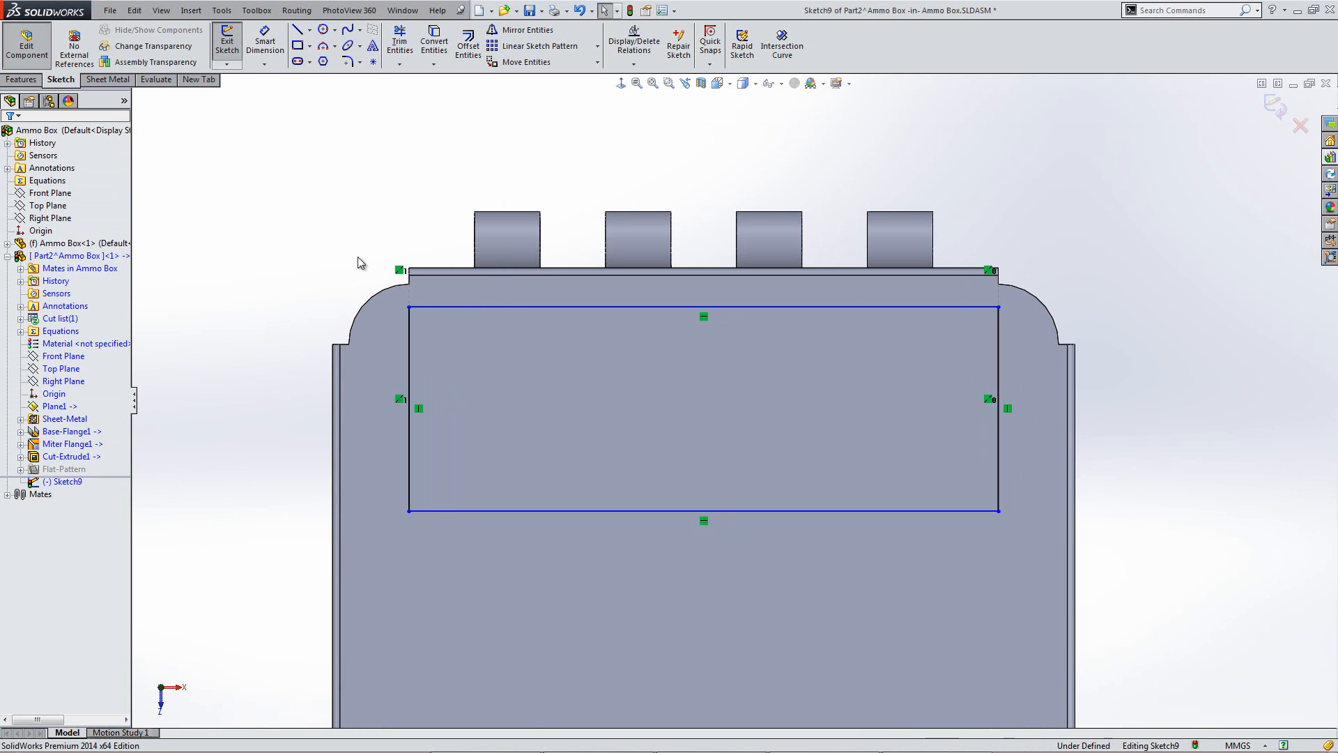
Step: Make the rectangle's side nearest the hinge knuckles collinear with the hinge-side flange's outer edge
{"action": "left_click", "coordinate": [528, 306]}
{"action": "left_click", "coordinate": [570, 266], "text": "ctrl"}
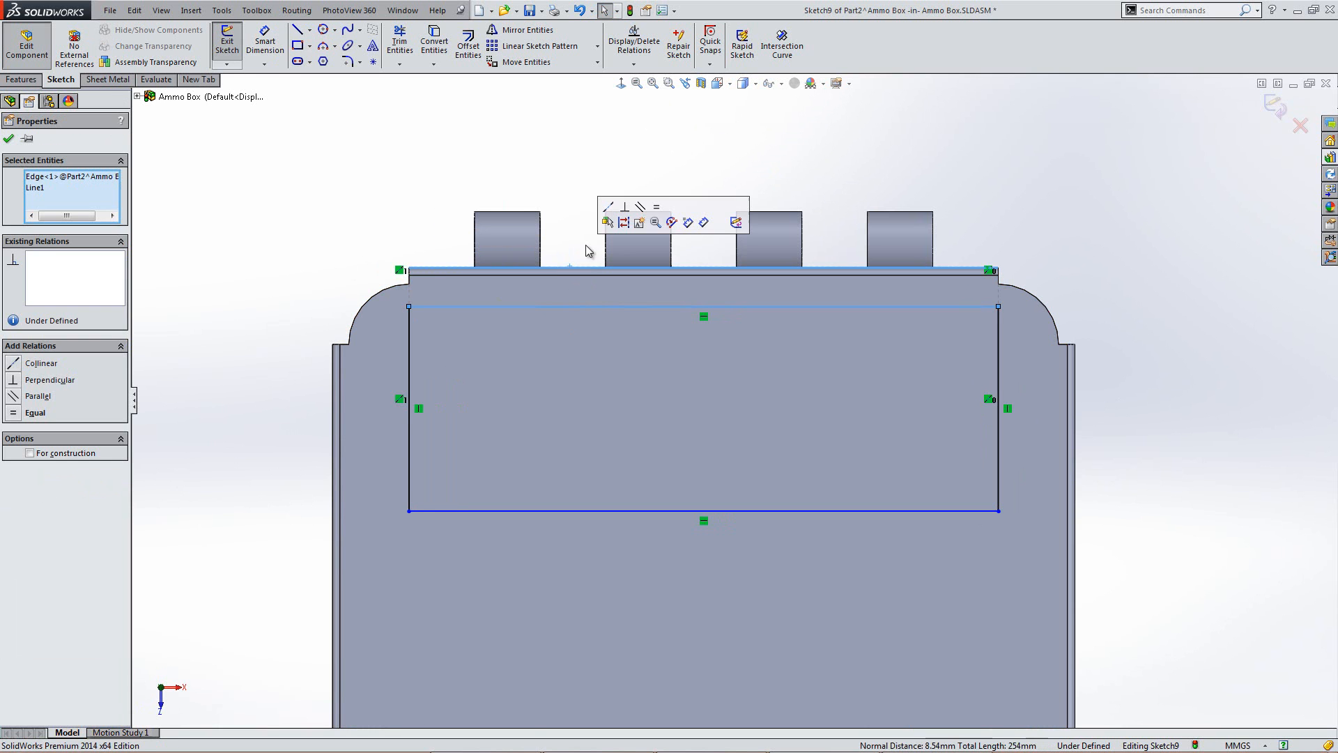
{"action": "left_click", "coordinate": [609, 217]}
Step: Dimension the rectangle's inner side 20 mm from the inner line of the hinge-side flange's bend
{"action": "left_click", "coordinate": [263, 43]}
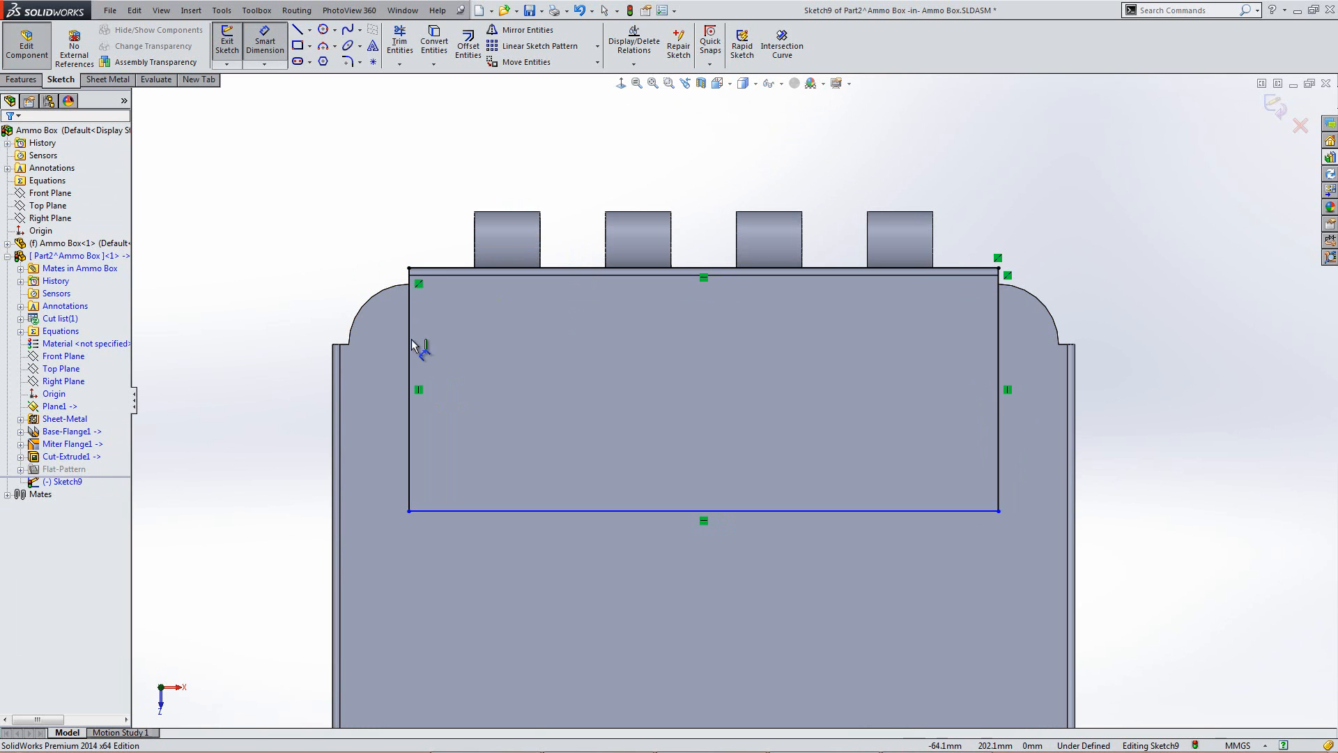
{"action": "left_click", "coordinate": [452, 276]}
{"action": "left_click", "coordinate": [441, 511]}
{"action": "left_click", "coordinate": [258, 389]}
{"action": "type", "text": "20"}
{"action": "key", "text": "Return"}
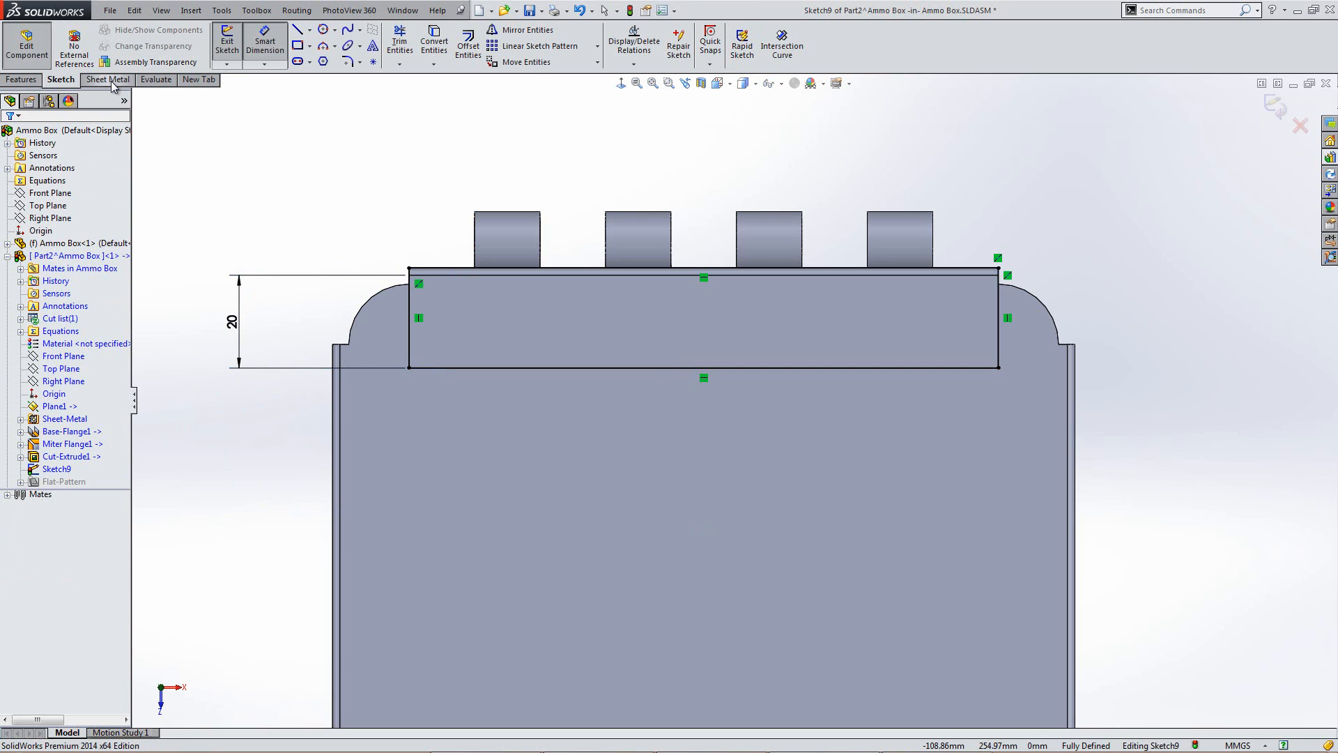
Step: Create a 1.50 mm thick base flange from the rectangle in the reversed direction, with Merge result off
{"action": "left_click", "coordinate": [100, 82]}
{"action": "left_click", "coordinate": [235, 46]}
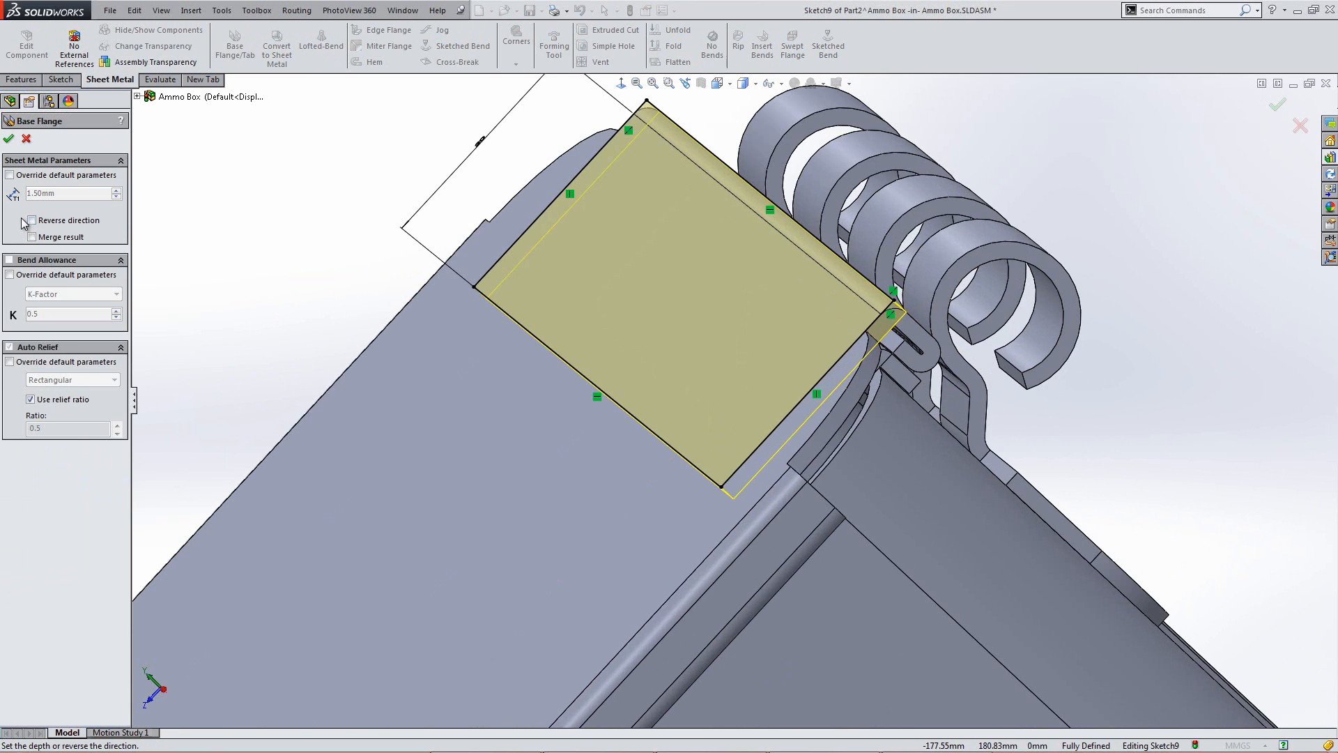
{"action": "left_click", "coordinate": [31, 220]}
{"action": "left_click", "coordinate": [9, 139]}
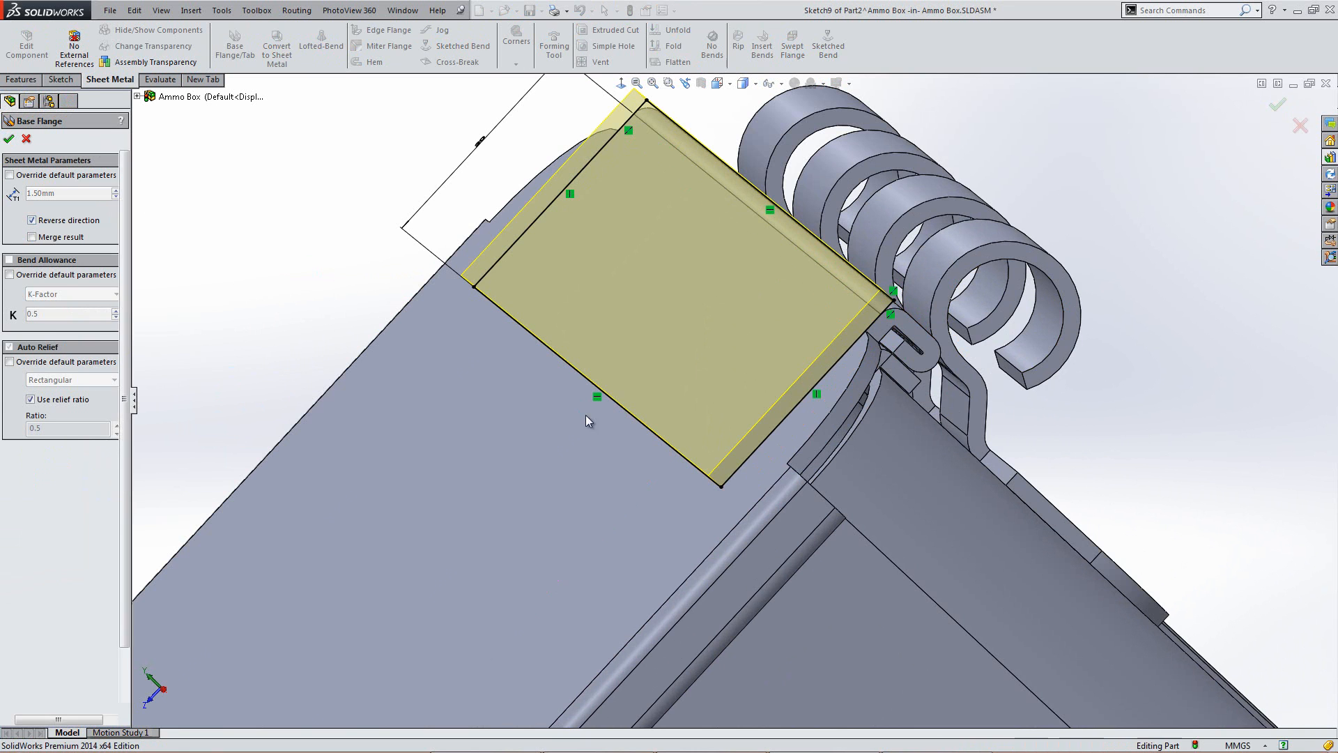
{"action": "middle_click_drag", "start_coordinate": [667, 370], "coordinate": [788, 404]}
{"action": "scroll", "coordinate": [701, 459], "scroll_direction": "down", "scroll_amount": 3}
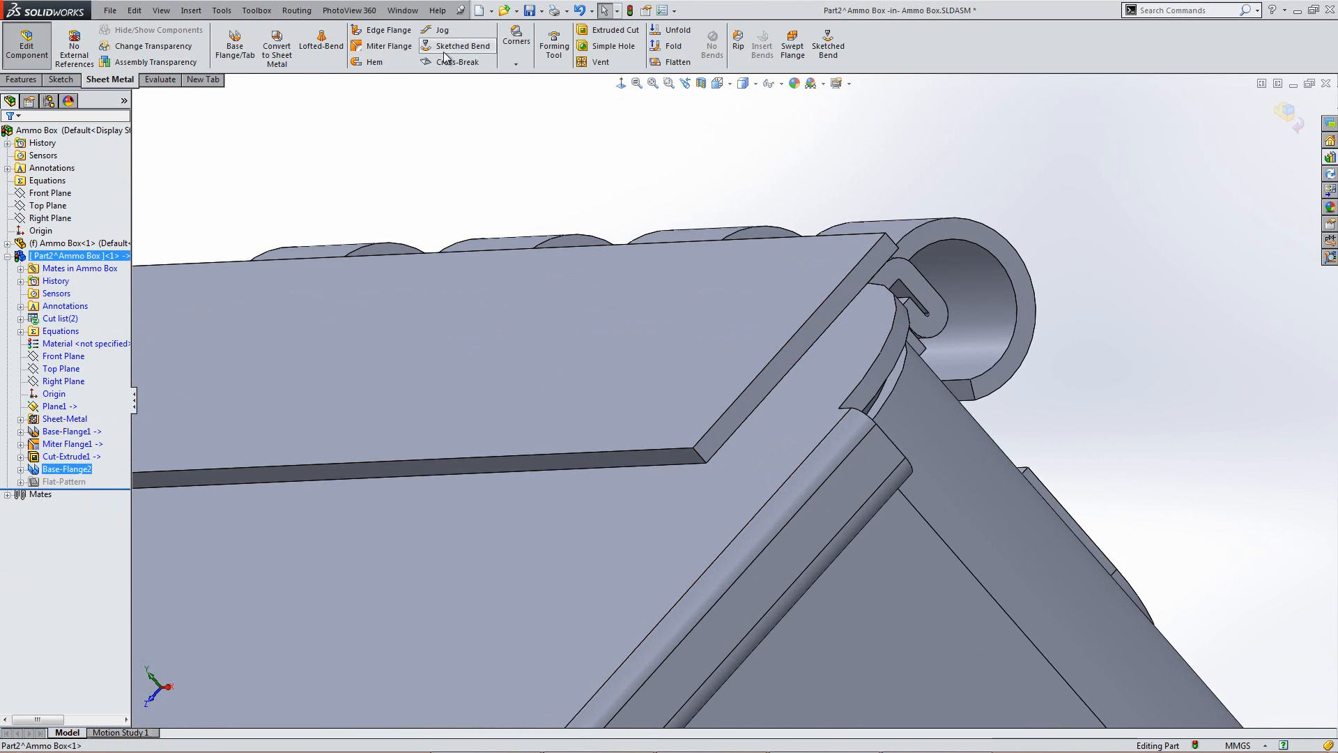
Step: Round the plate's two inner corners with 10 mm fillets using Break Corner
{"action": "left_click", "coordinate": [516, 64]}
{"action": "left_click", "coordinate": [551, 111]}
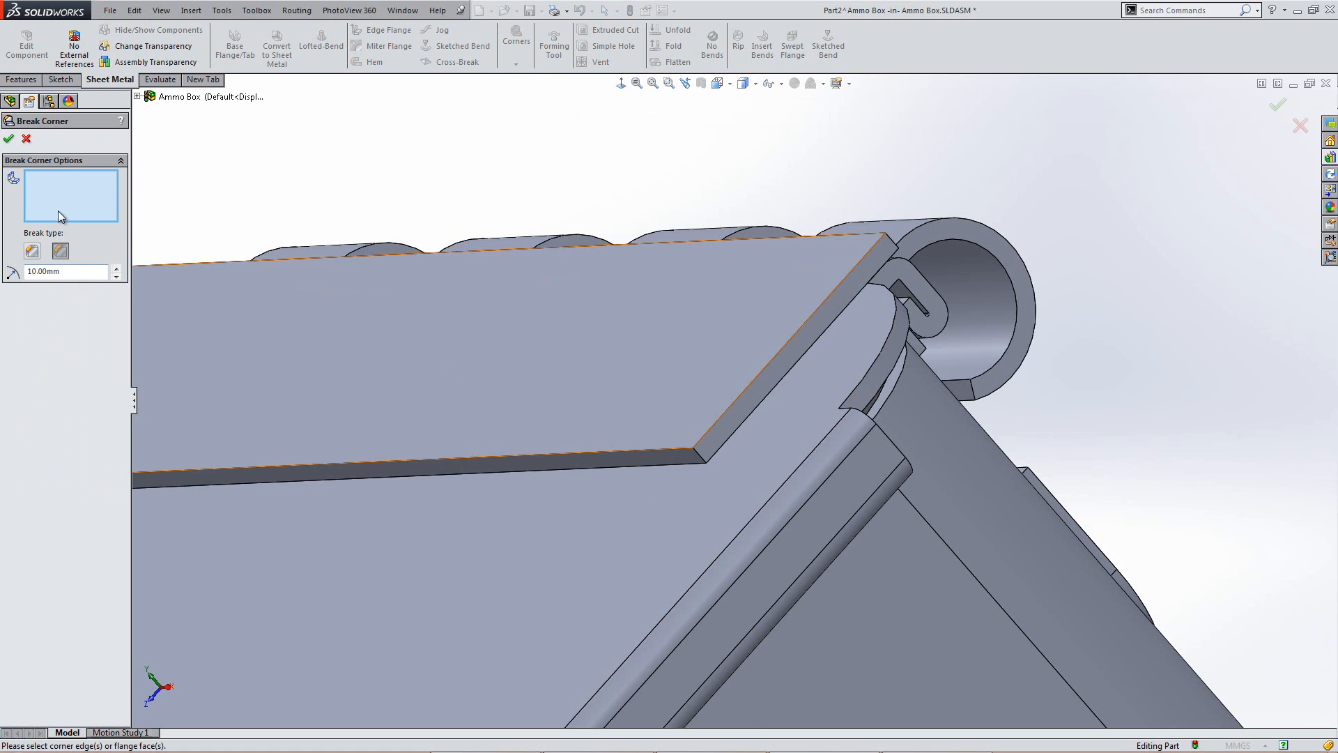
{"action": "left_click", "coordinate": [700, 457]}
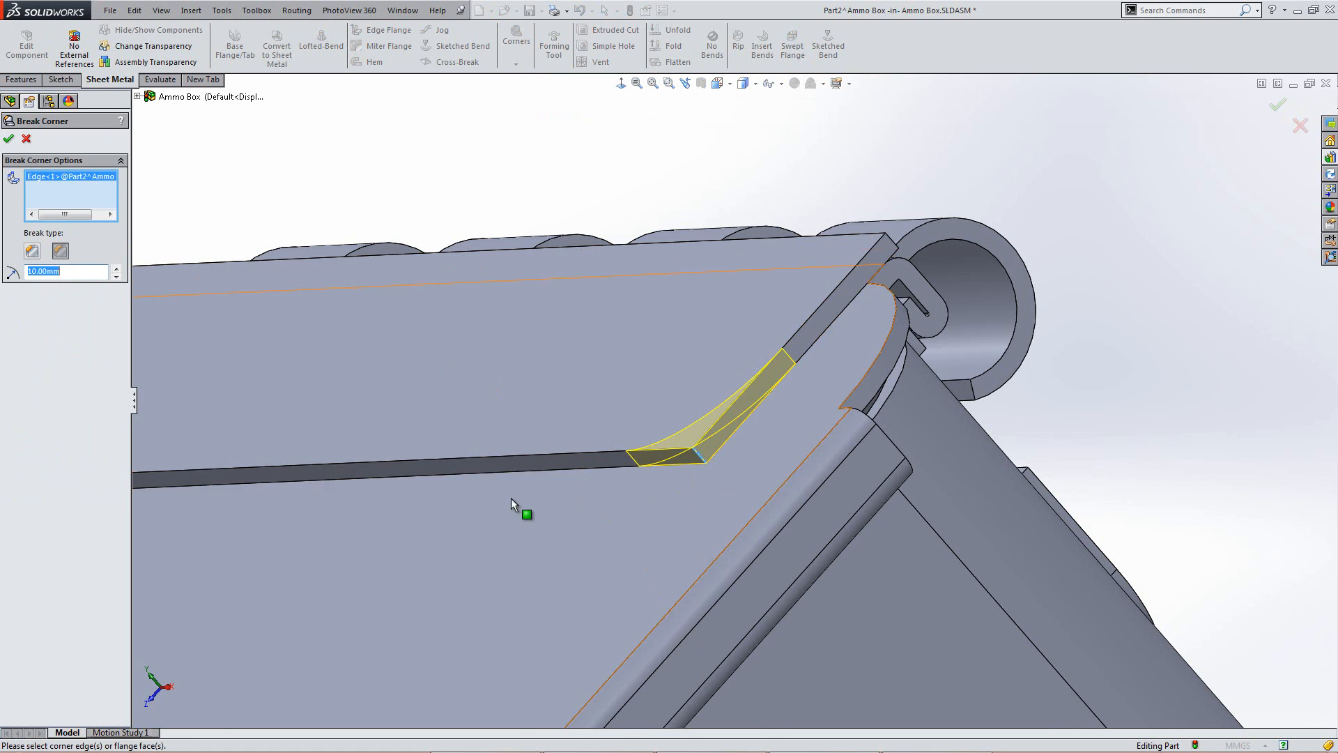
{"action": "scroll", "coordinate": [593, 503], "scroll_direction": "up", "scroll_amount": 5}
{"action": "scroll", "coordinate": [487, 419], "scroll_direction": "down", "scroll_amount": 5}
{"action": "middle_click_drag", "start_coordinate": [618, 402], "coordinate": [565, 412]}
{"action": "left_click", "coordinate": [537, 383]}
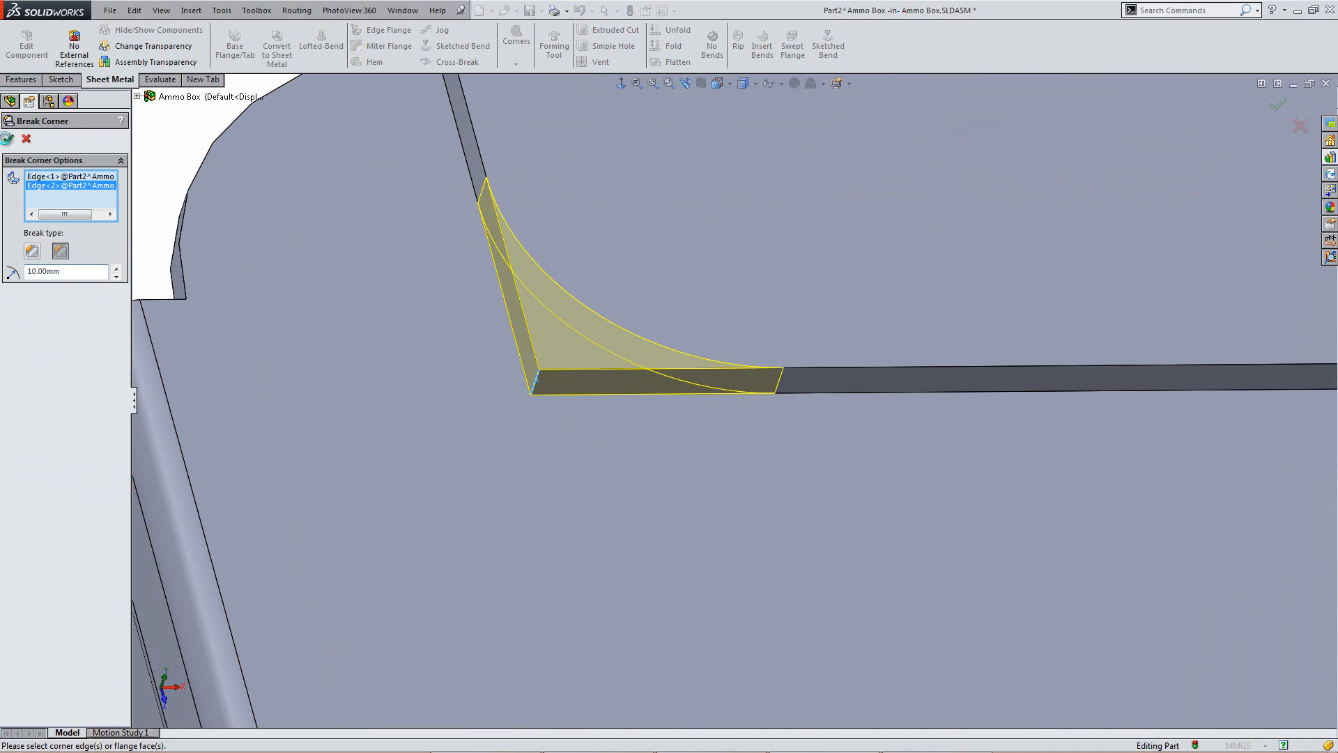
{"action": "left_click", "coordinate": [9, 140]}
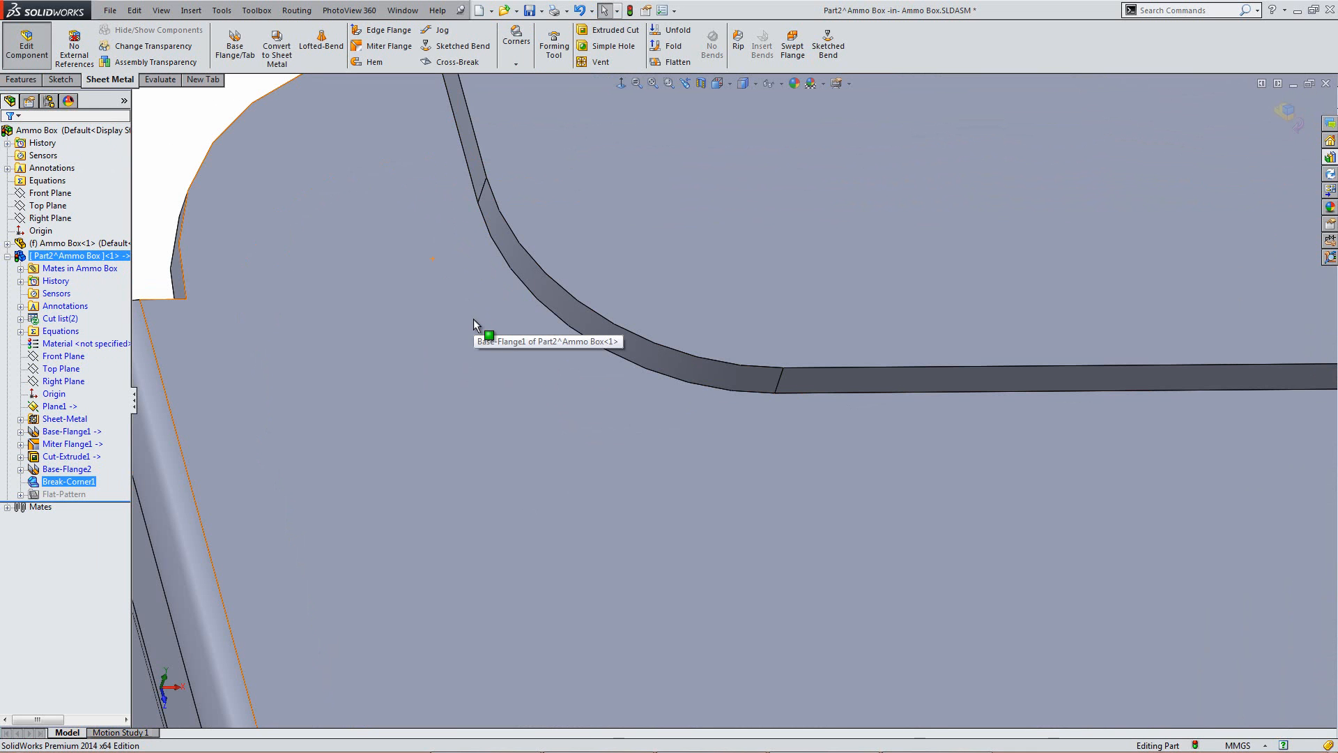
Step: Start a miter flange profile on the plate's end and sketch a line from its lower hinge-side corner to the knuckle's inner arc
{"action": "scroll", "coordinate": [584, 396], "scroll_direction": "up", "scroll_amount": 3}
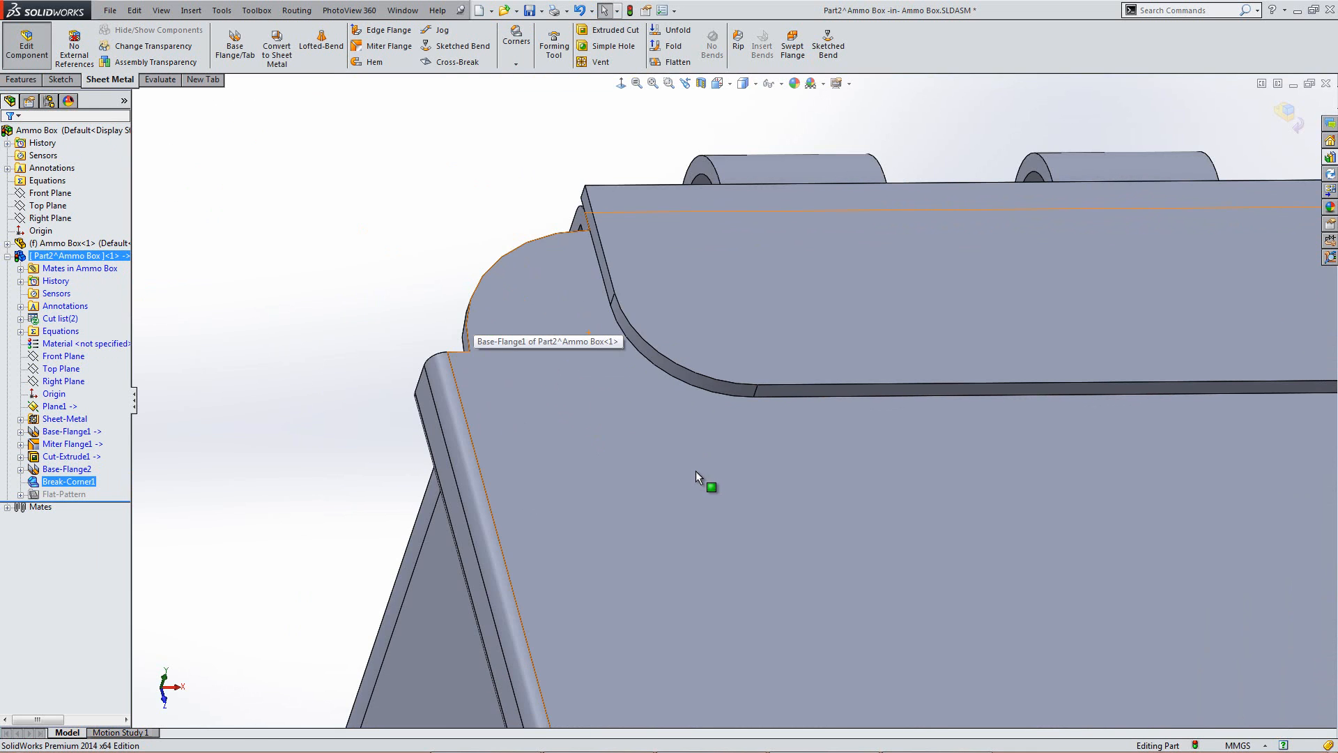
{"action": "middle_click_drag", "start_coordinate": [537, 404], "coordinate": [725, 418]}
{"action": "scroll", "coordinate": [418, 356], "scroll_direction": "up", "scroll_amount": 4}
{"action": "scroll", "coordinate": [451, 332], "scroll_direction": "down", "scroll_amount": 1}
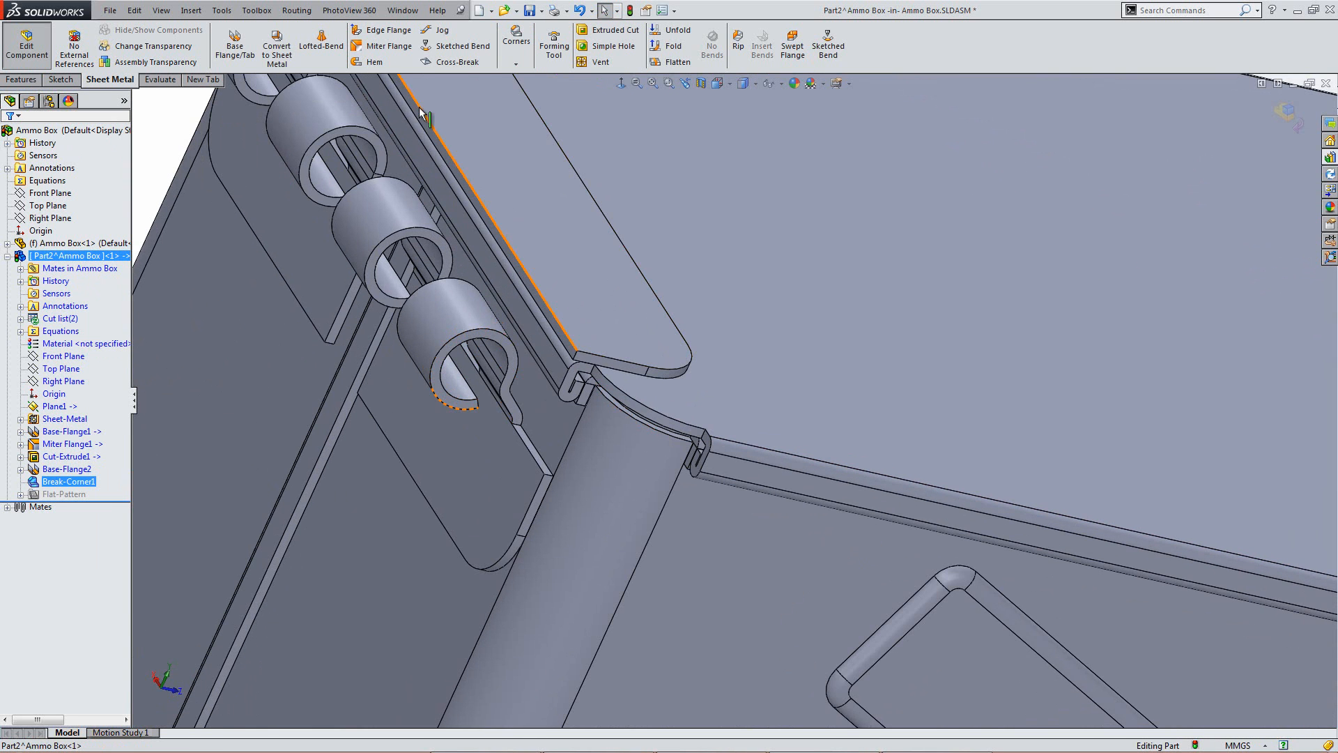
{"action": "left_click", "coordinate": [381, 46]}
{"action": "mouse_move", "coordinate": [640, 396]}
{"action": "middle_mouse_down"}
{"action": "mouse_move", "coordinate": [588, 381]}
{"action": "mouse_move", "coordinate": [631, 392]}
{"action": "middle_mouse_up"}
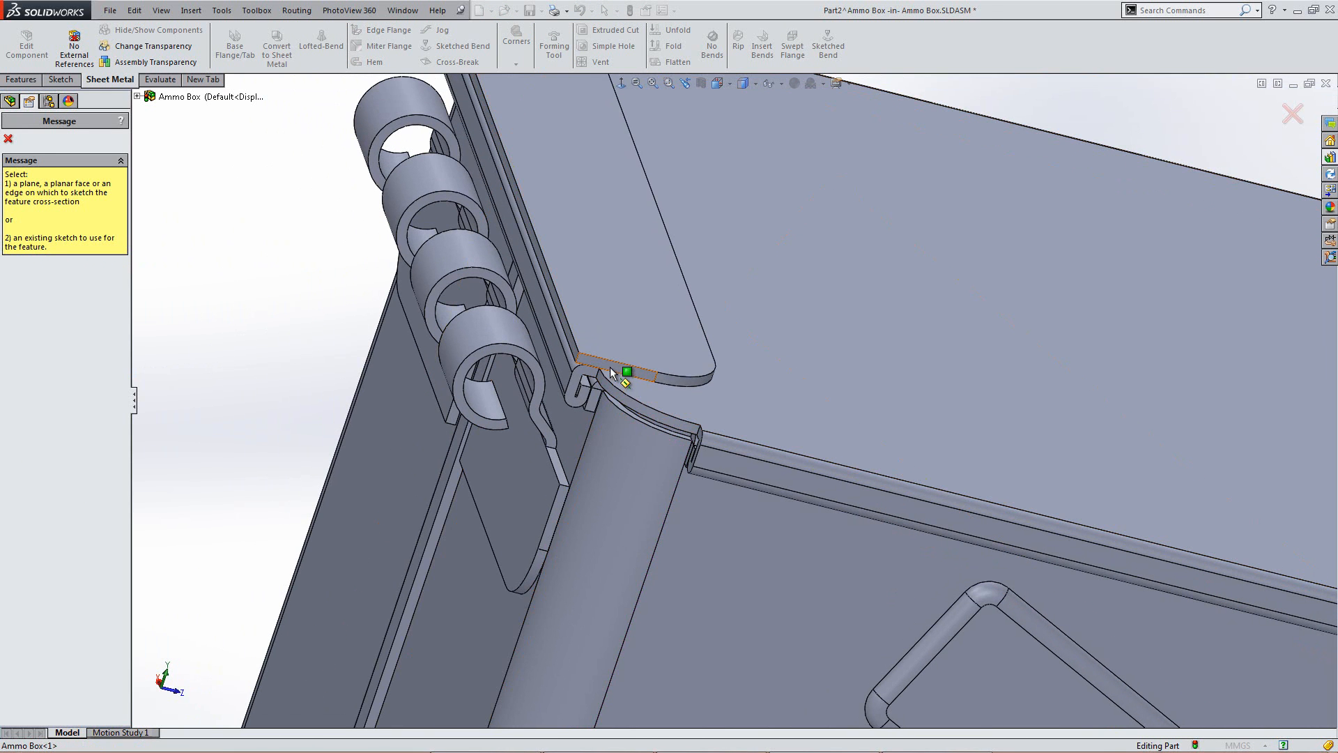
{"action": "left_click", "coordinate": [631, 392]}
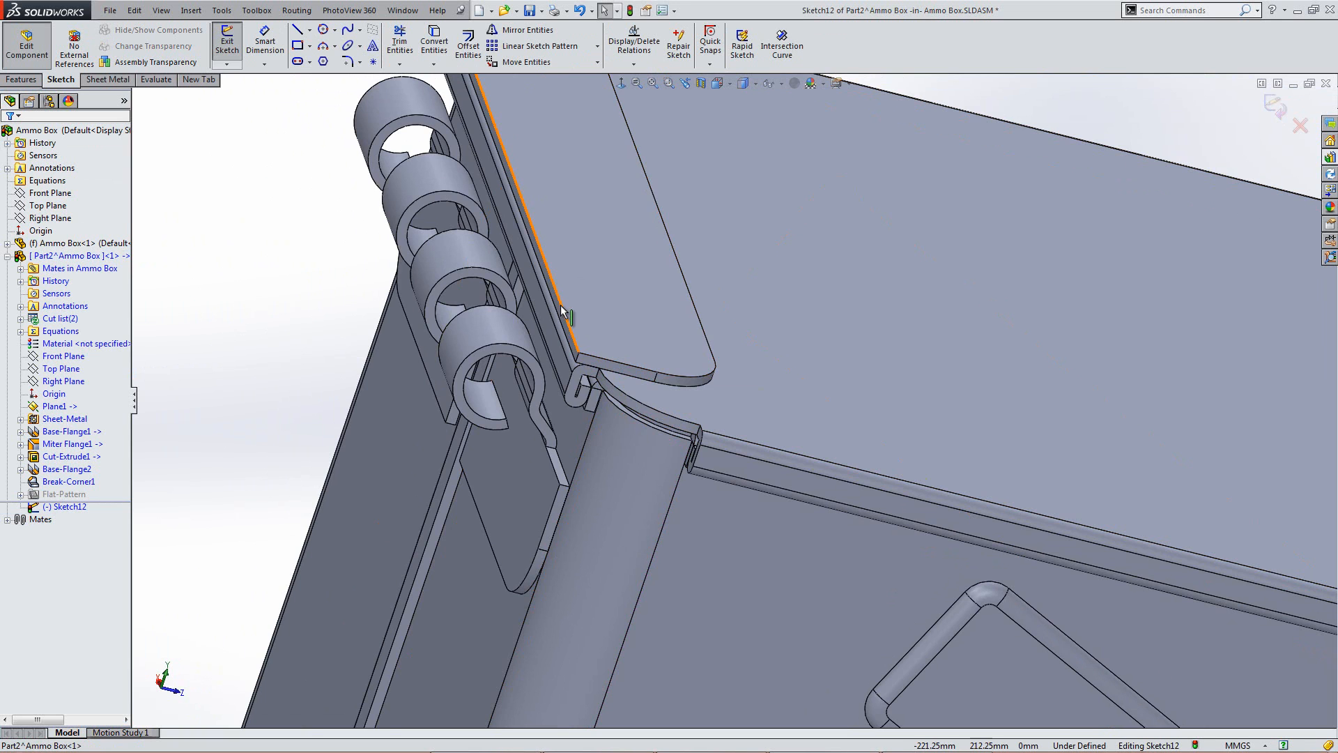
{"action": "key", "text": "ctrl+4"}
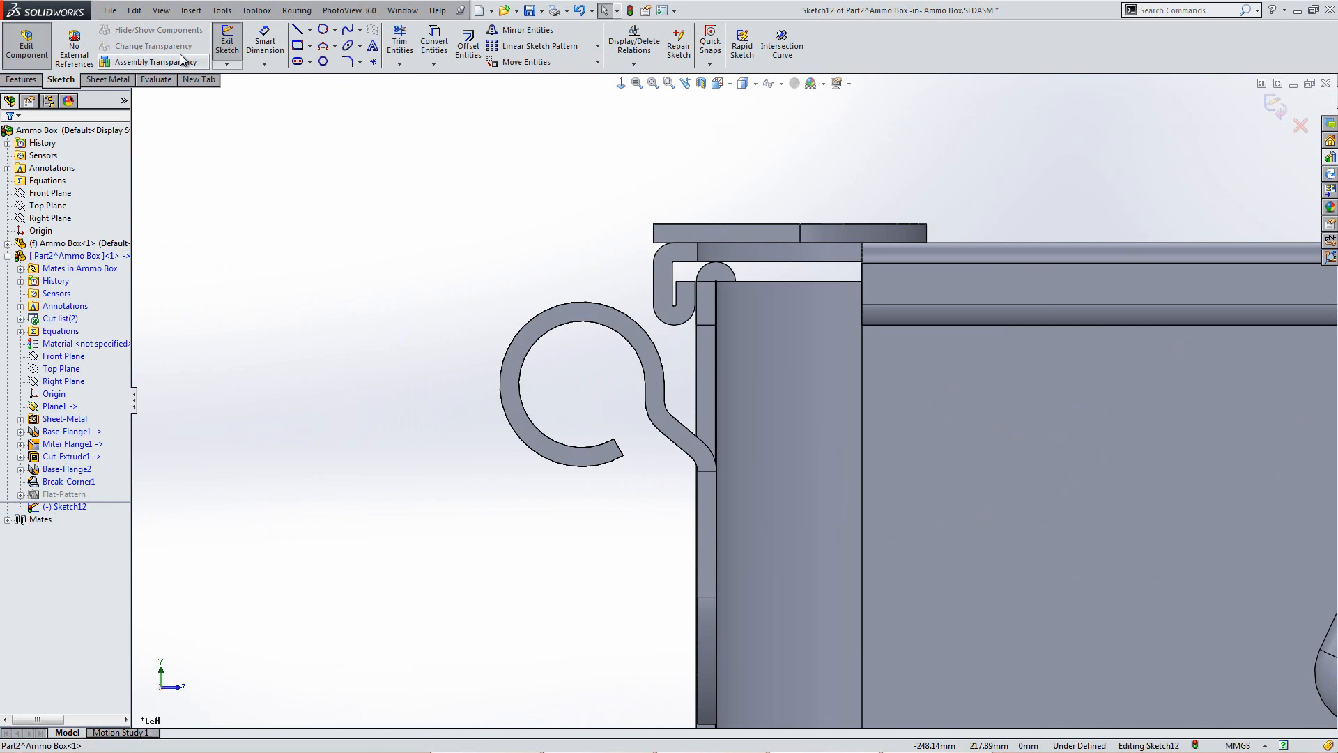
{"action": "left_click", "coordinate": [297, 29]}
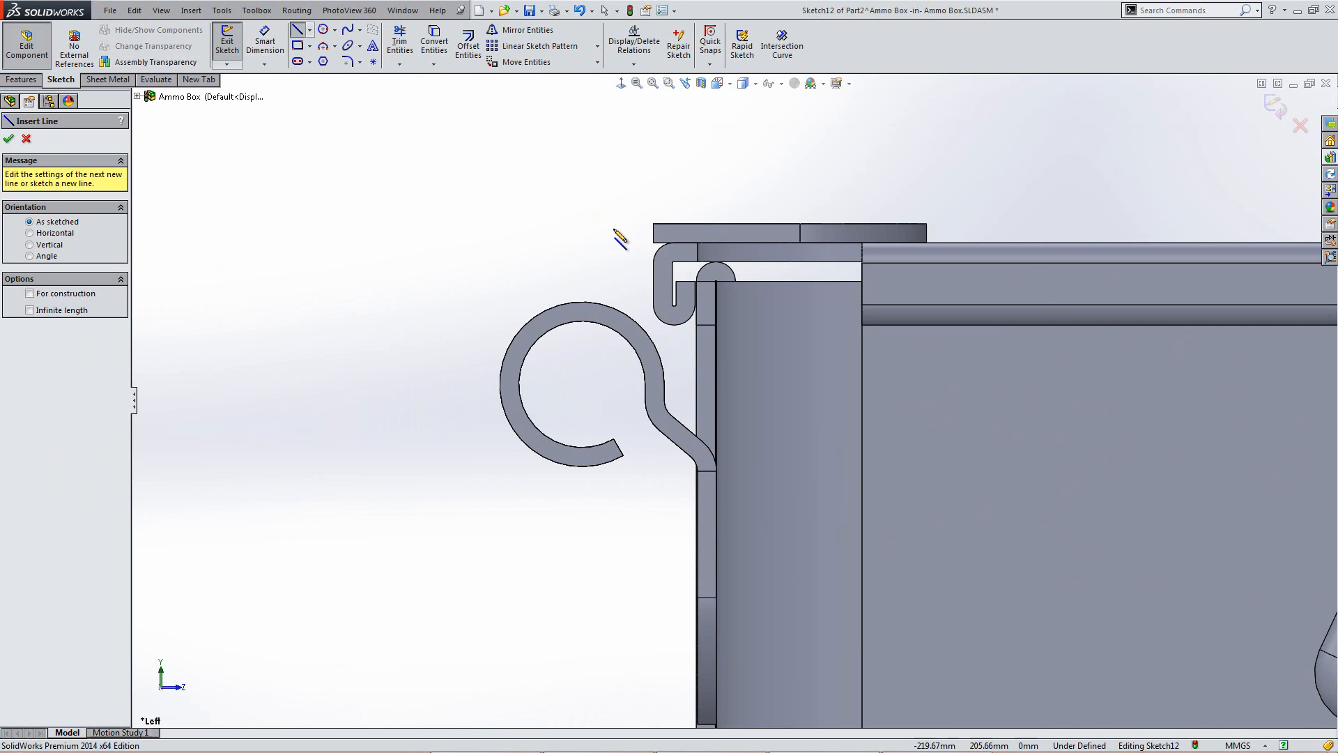
{"action": "left_click", "coordinate": [654, 243]}
{"action": "left_click", "coordinate": [556, 326]}
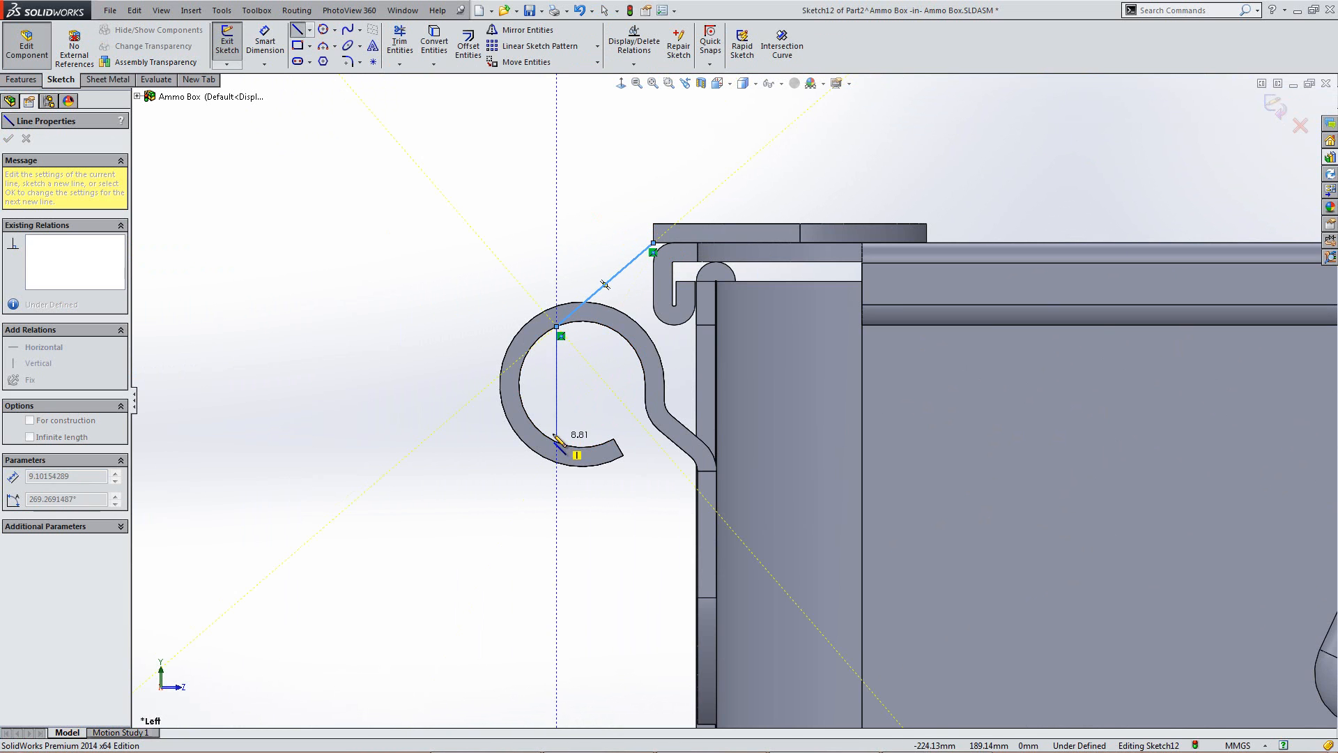
{"action": "key", "text": "Escape"}
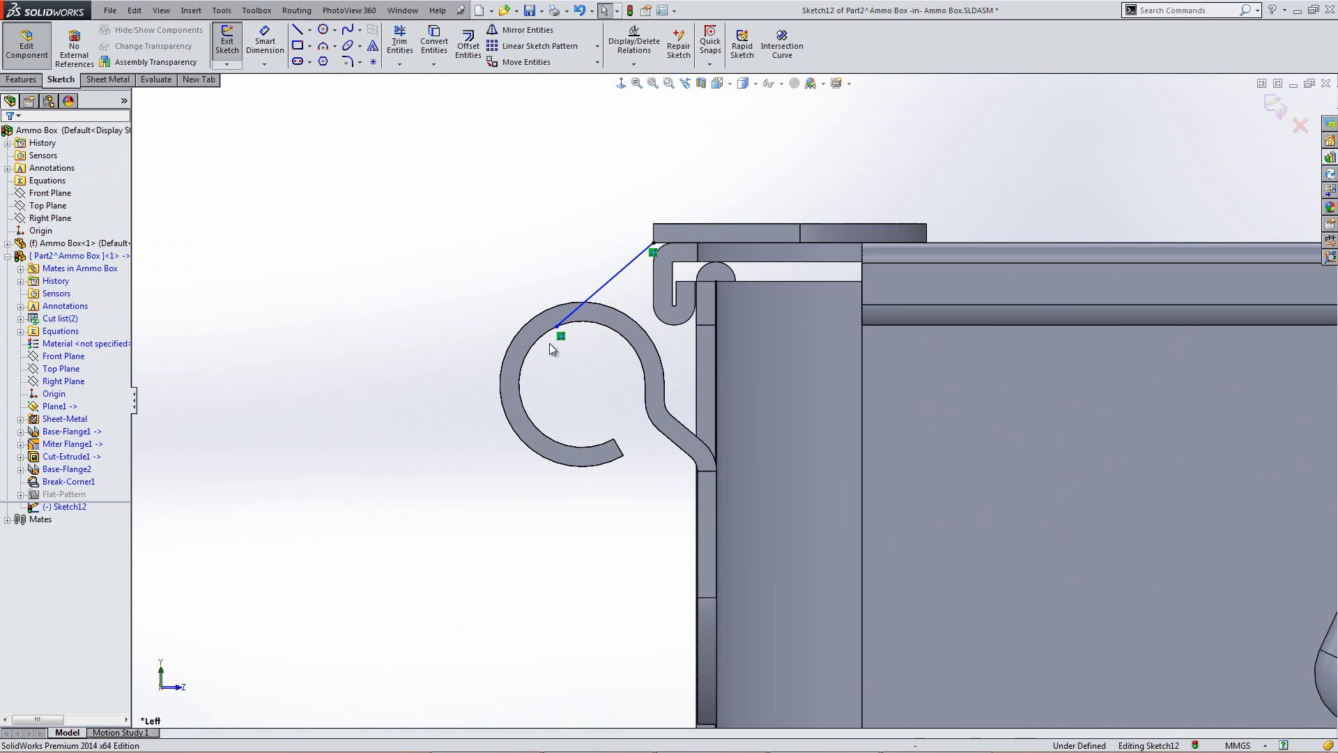
Step: Make the profile line tangent to the hinge knuckle's inner arc
{"action": "left_click", "coordinate": [582, 306]}
{"action": "left_click", "coordinate": [596, 324], "text": "ctrl"}
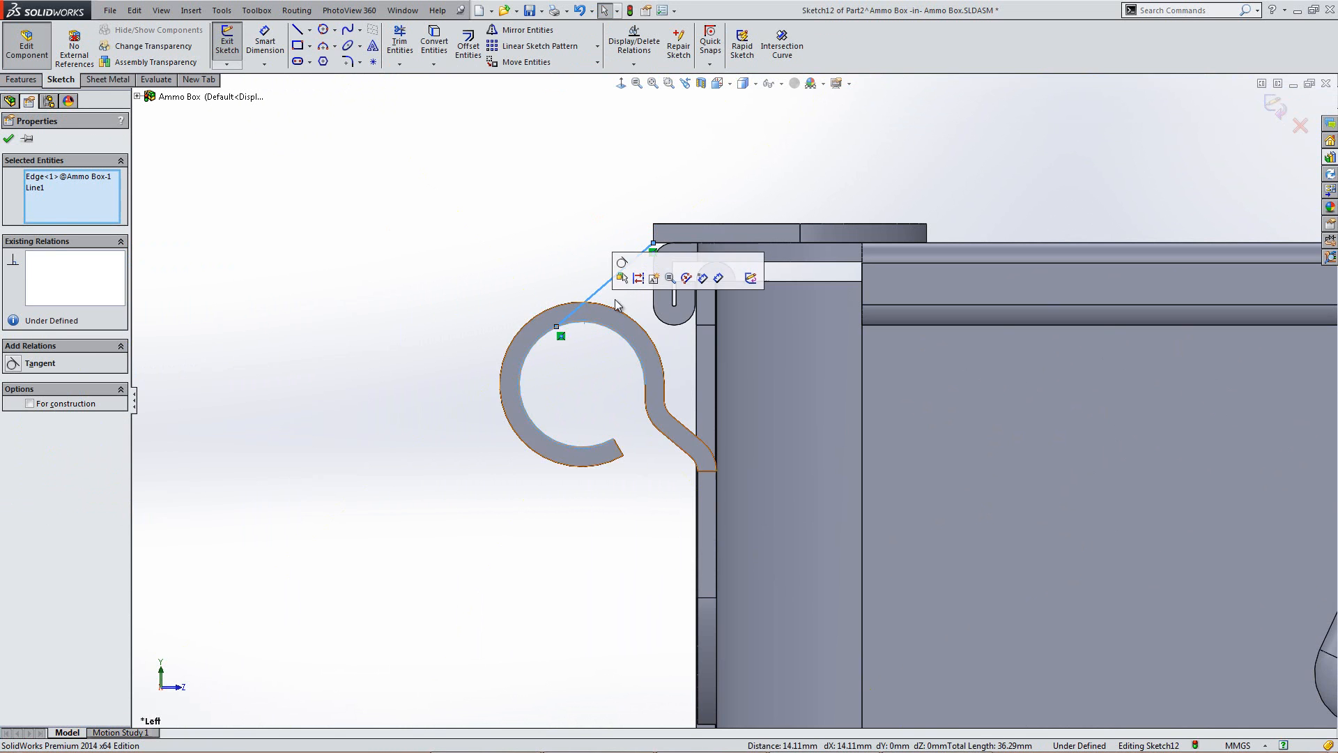
{"action": "left_click", "coordinate": [622, 262]}
{"action": "left_click", "coordinate": [515, 236]}
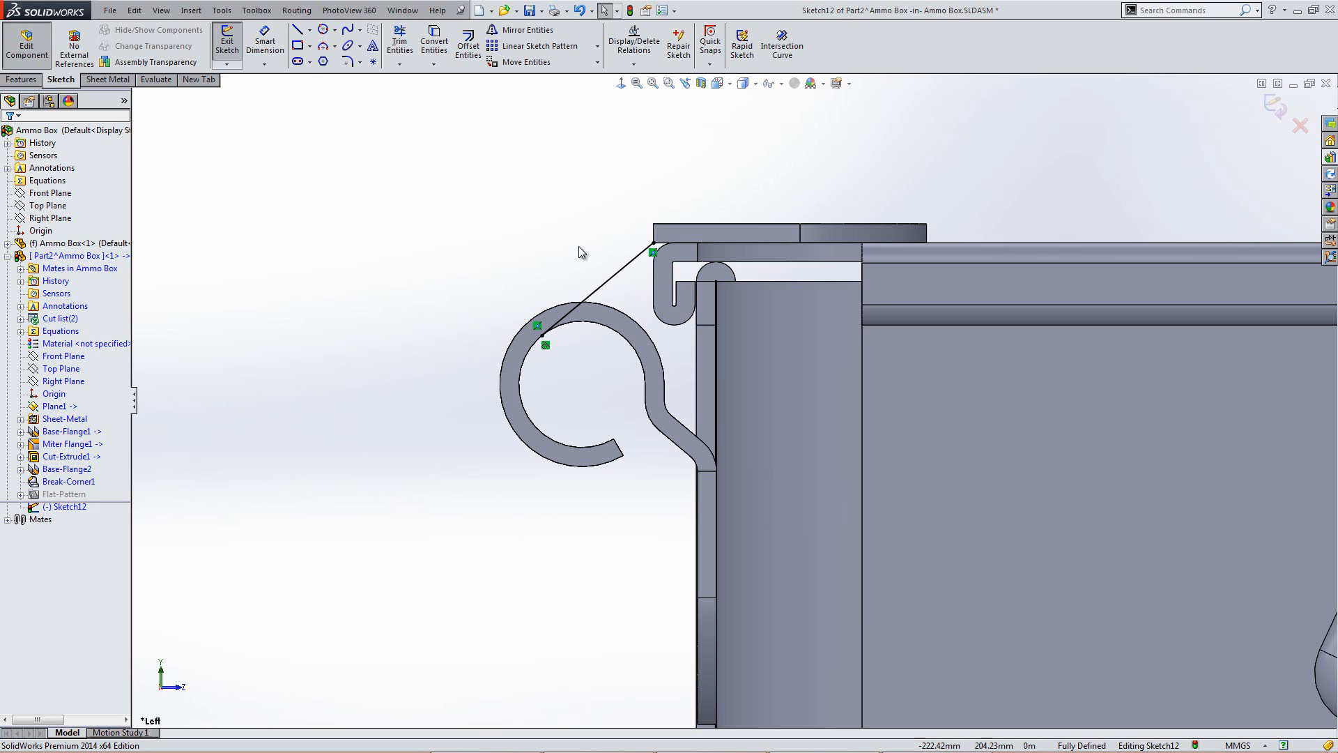
Step: Create the miter flange from the line along the plate's hinge-side edge, with Material Outside position, default 1.50 mm radius and 0.10 mm gap
{"action": "left_click", "coordinate": [109, 80]}
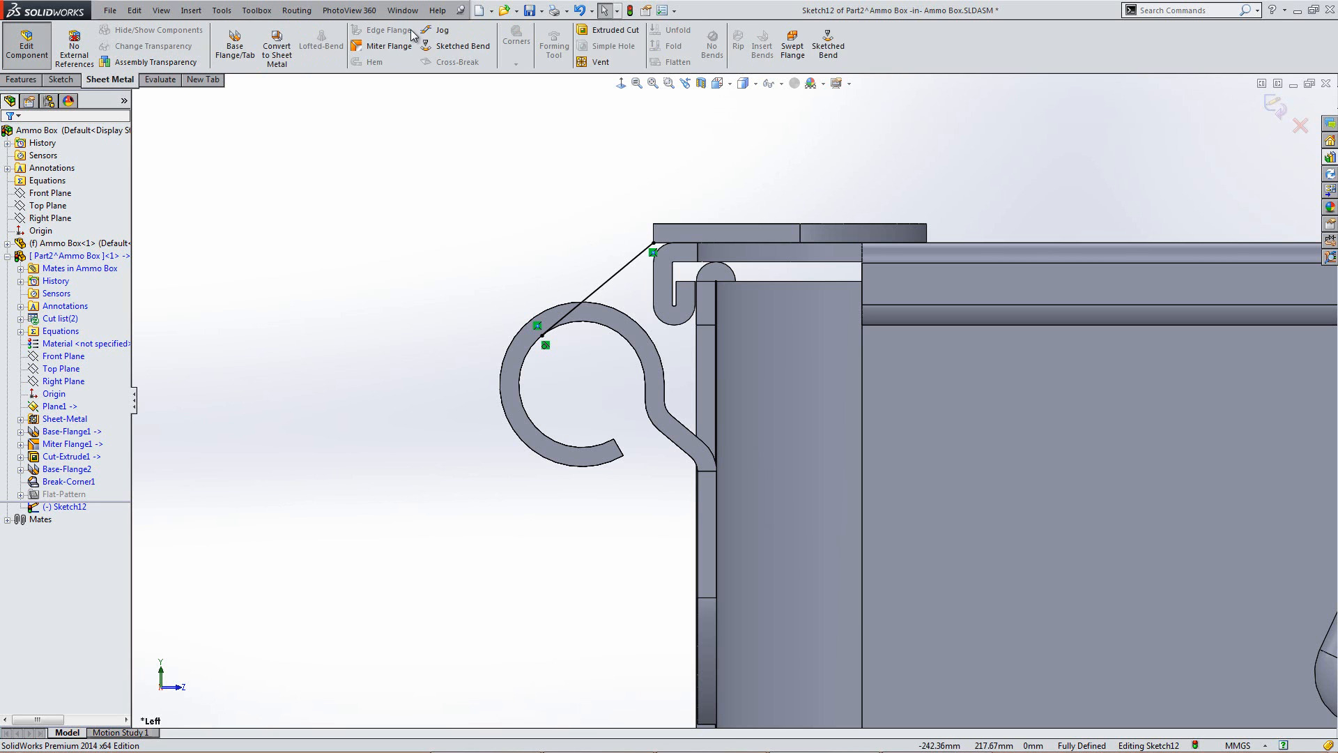
{"action": "left_click", "coordinate": [399, 51]}
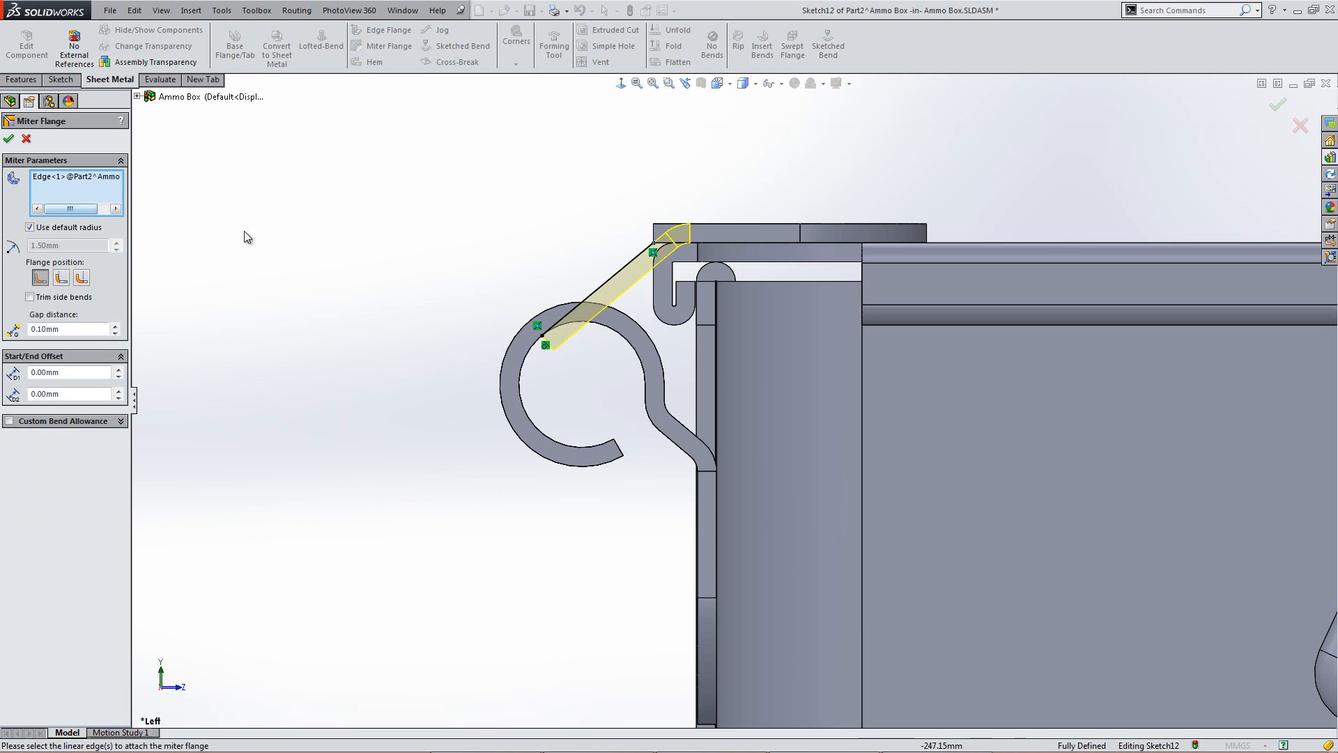
{"action": "scroll", "coordinate": [635, 285], "scroll_direction": "down", "scroll_amount": 2}
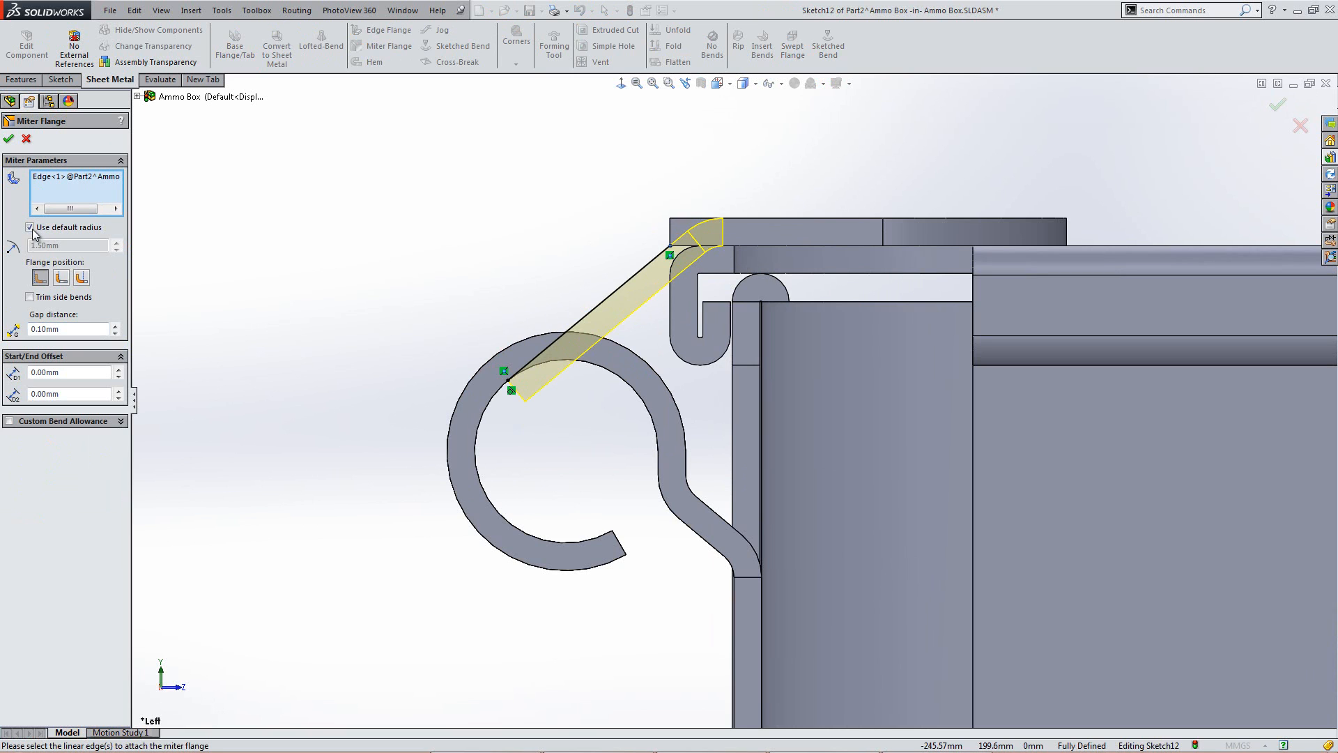
{"action": "left_click", "coordinate": [61, 278]}
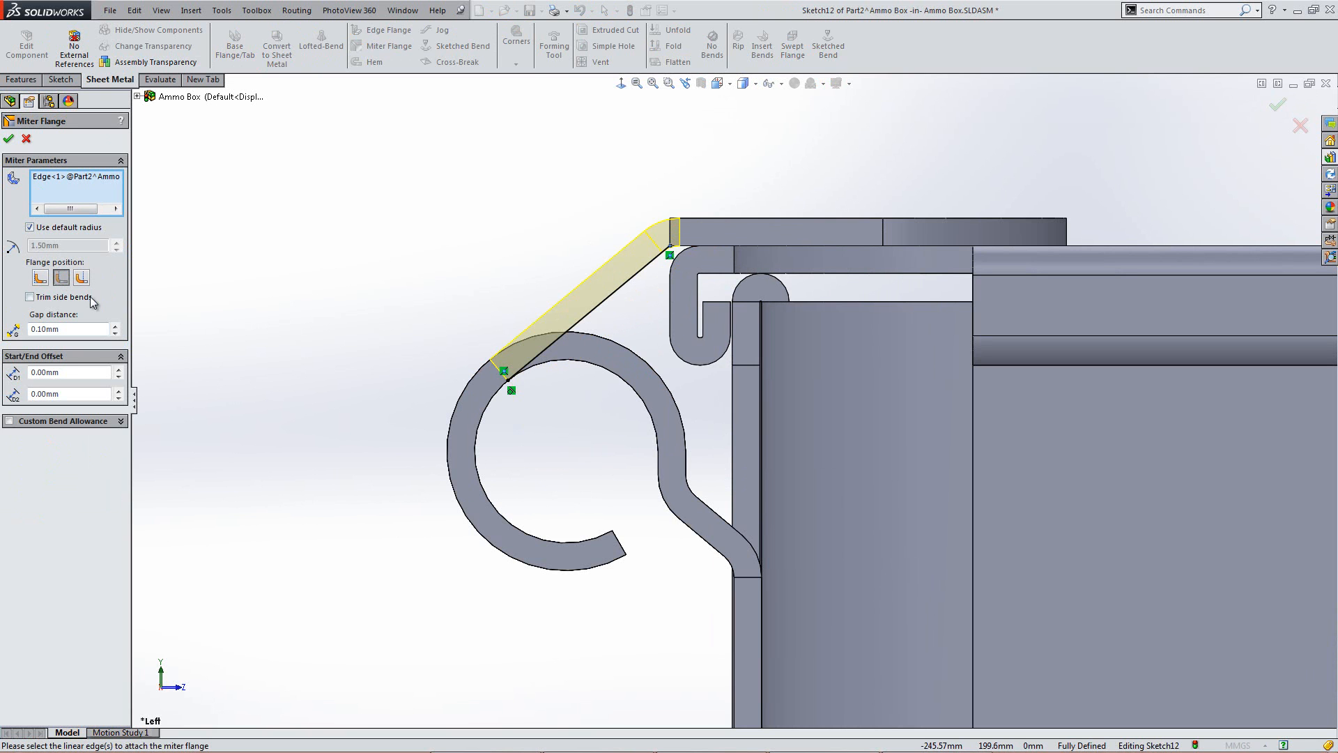
{"action": "left_click", "coordinate": [9, 138]}
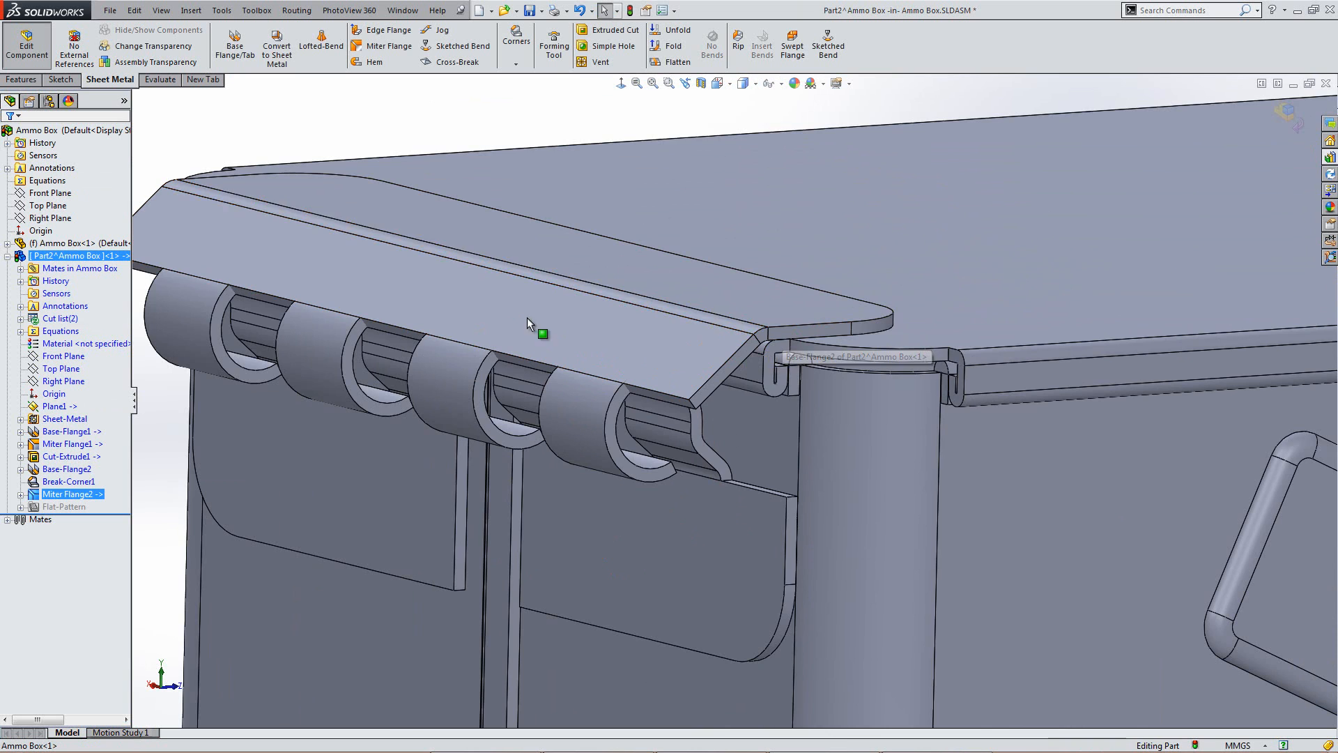
Step: Add a rolled hem of 300 degrees and 5 mm radius along the lower edge of the angled flange
{"action": "scroll", "coordinate": [718, 404], "scroll_direction": "up", "scroll_amount": 3}
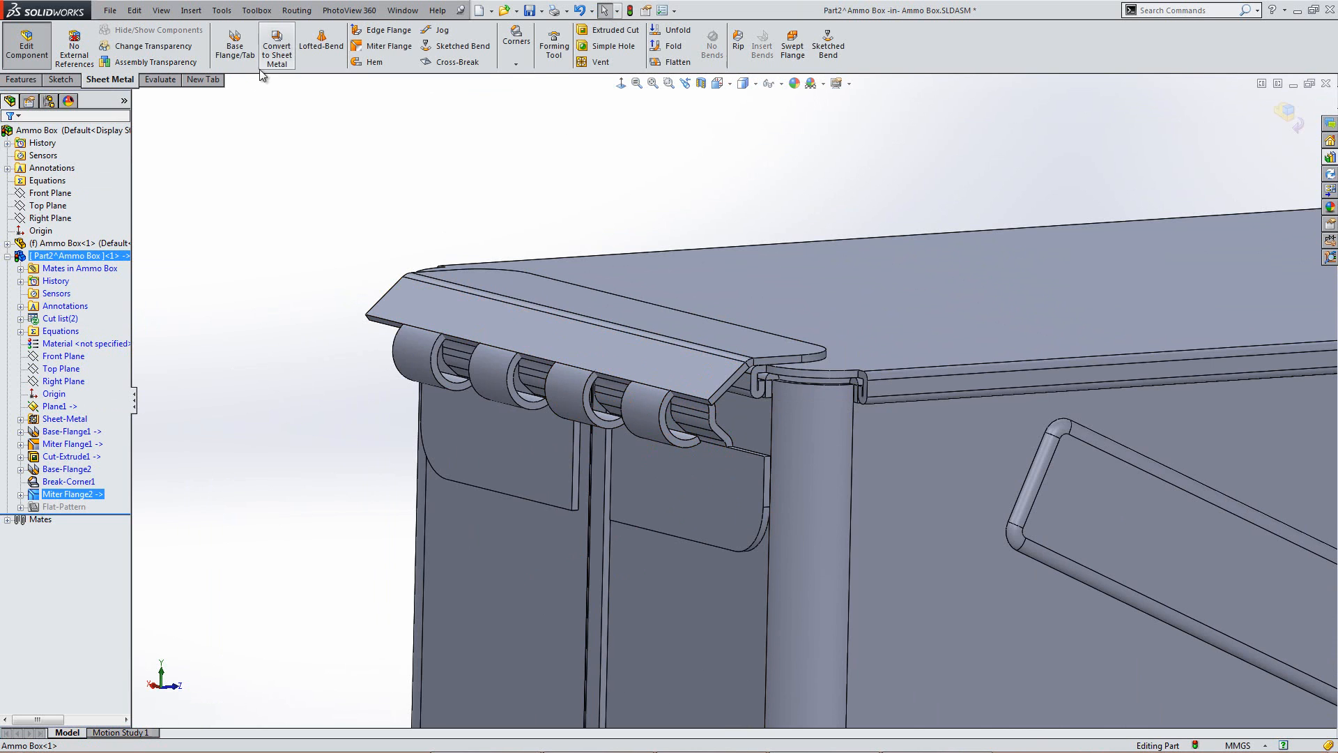
{"action": "left_click", "coordinate": [372, 61]}
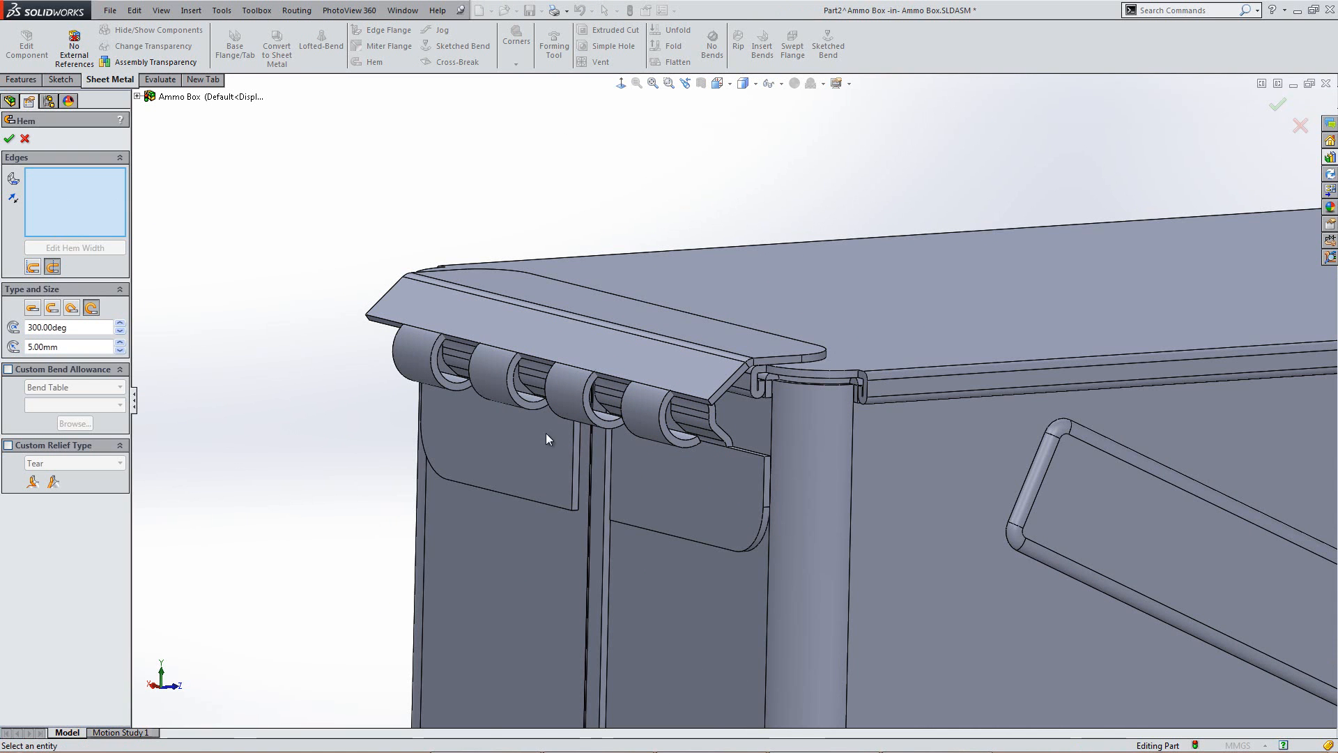
{"action": "scroll", "coordinate": [686, 403], "scroll_direction": "down", "scroll_amount": 6}
{"action": "middle_click_drag", "start_coordinate": [743, 415], "coordinate": [672, 283]}
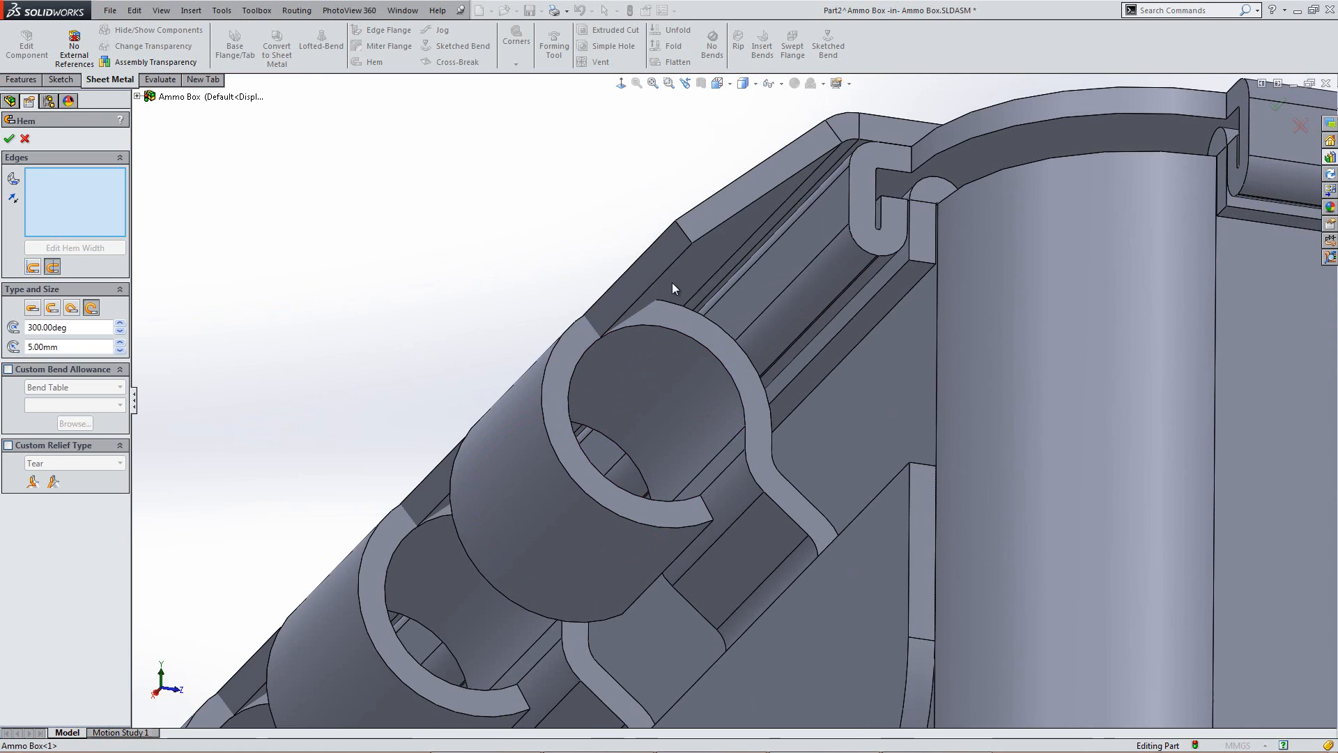
{"action": "left_click", "coordinate": [666, 274]}
{"action": "scroll", "coordinate": [693, 450], "scroll_direction": "up", "scroll_amount": 5}
{"action": "middle_click_drag", "start_coordinate": [693, 450], "coordinate": [684, 523]}
{"action": "left_click", "coordinate": [10, 141]}
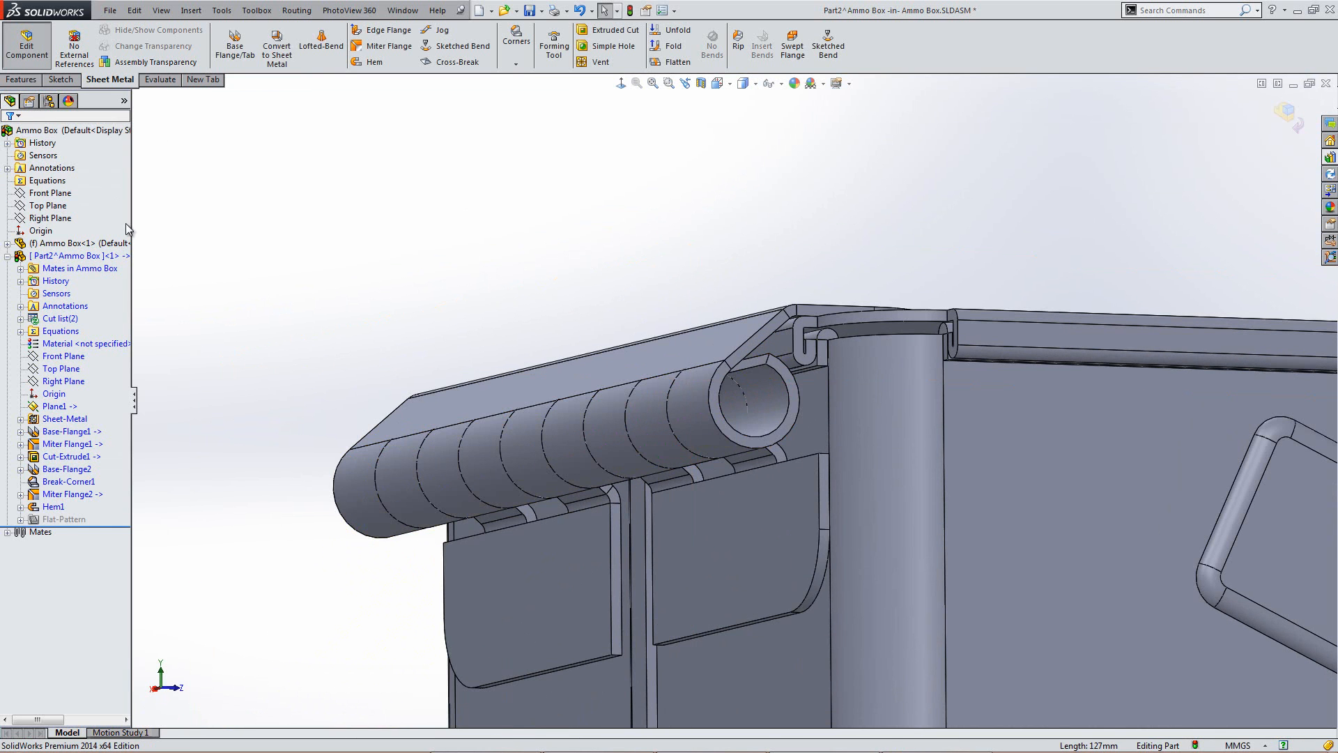
Step: Open a sketch on the assembly's Right Plane and convert the end faces of the rolled hem, angled flange and bend into it
{"action": "scroll", "coordinate": [740, 417], "scroll_direction": "up", "scroll_amount": 3}
{"action": "middle_click_drag", "start_coordinate": [741, 419], "coordinate": [778, 485]}
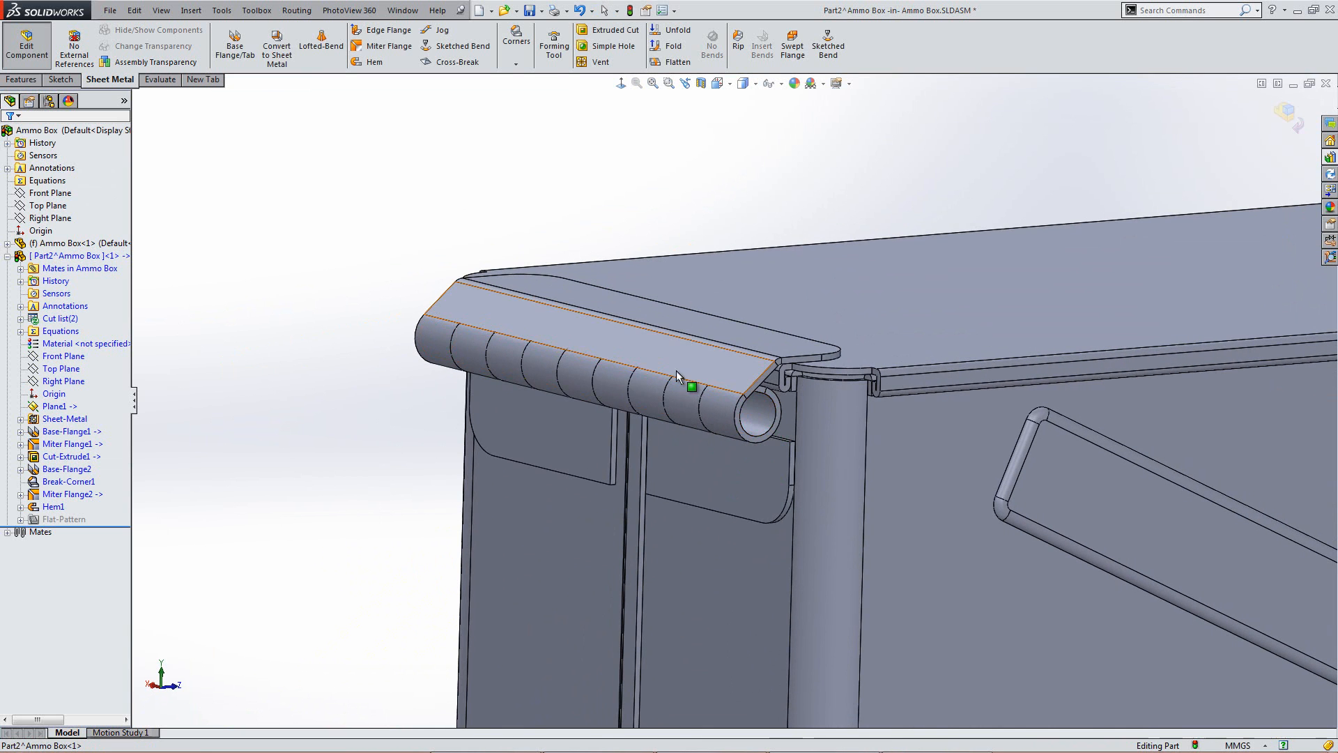
{"action": "scroll", "coordinate": [729, 450], "scroll_direction": "up", "scroll_amount": 5}
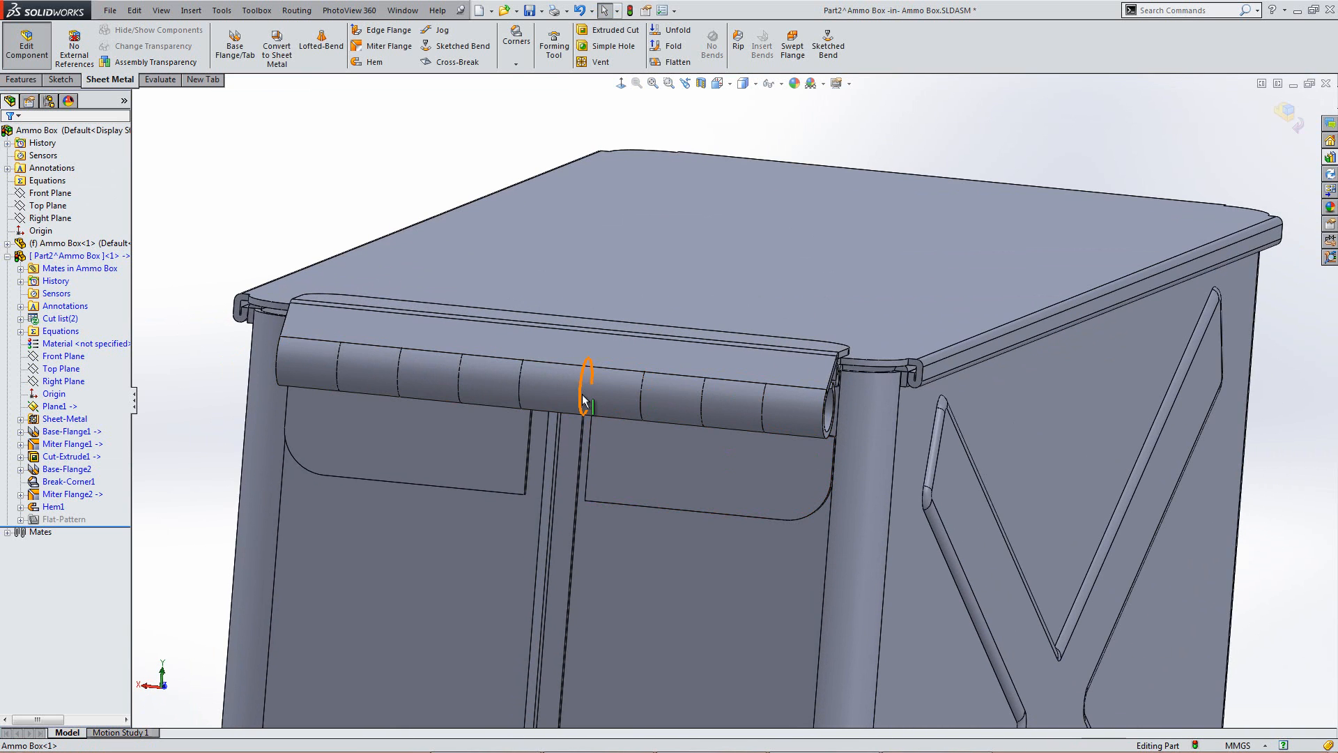
{"action": "middle_click_drag", "start_coordinate": [736, 401], "coordinate": [739, 306]}
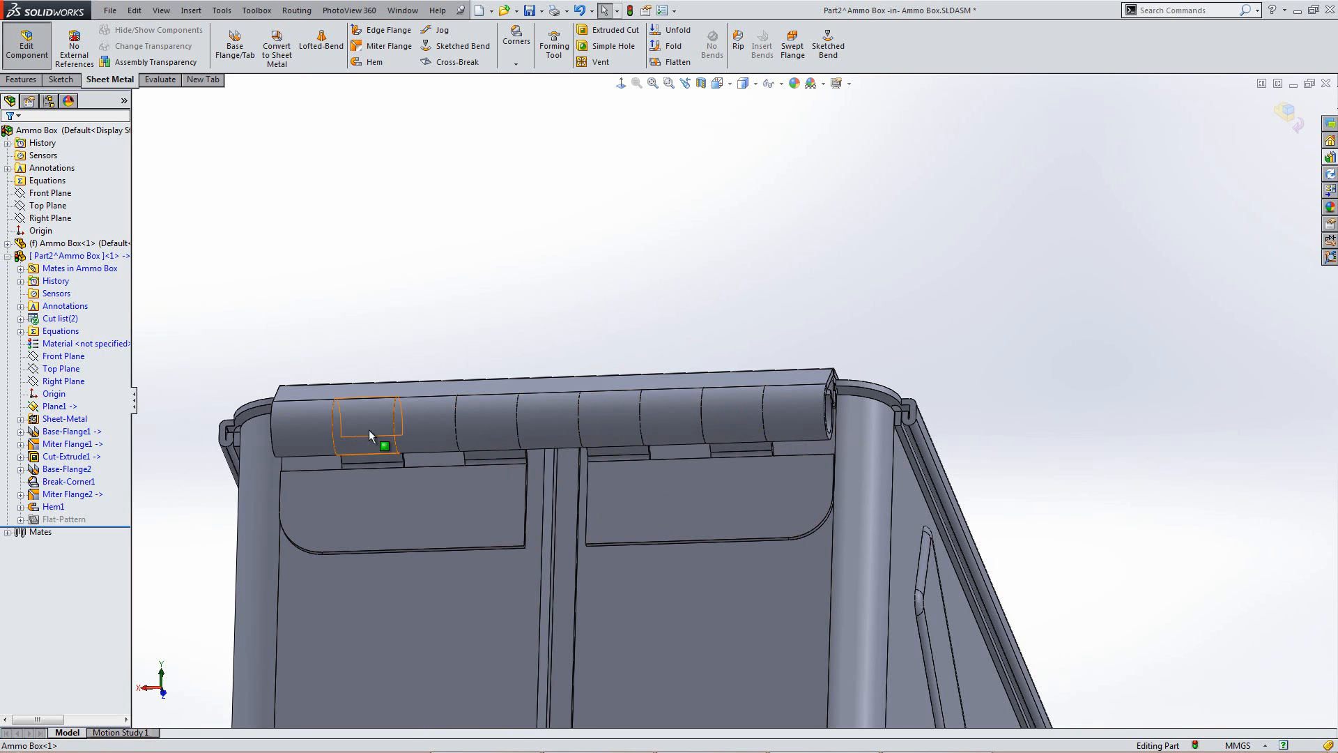
{"action": "mouse_move", "coordinate": [726, 453]}
{"action": "middle_mouse_down"}
{"action": "mouse_move", "coordinate": [688, 559]}
{"action": "mouse_move", "coordinate": [705, 461]}
{"action": "middle_mouse_up"}
{"action": "scroll", "coordinate": [706, 462], "scroll_direction": "down", "scroll_amount": 3}
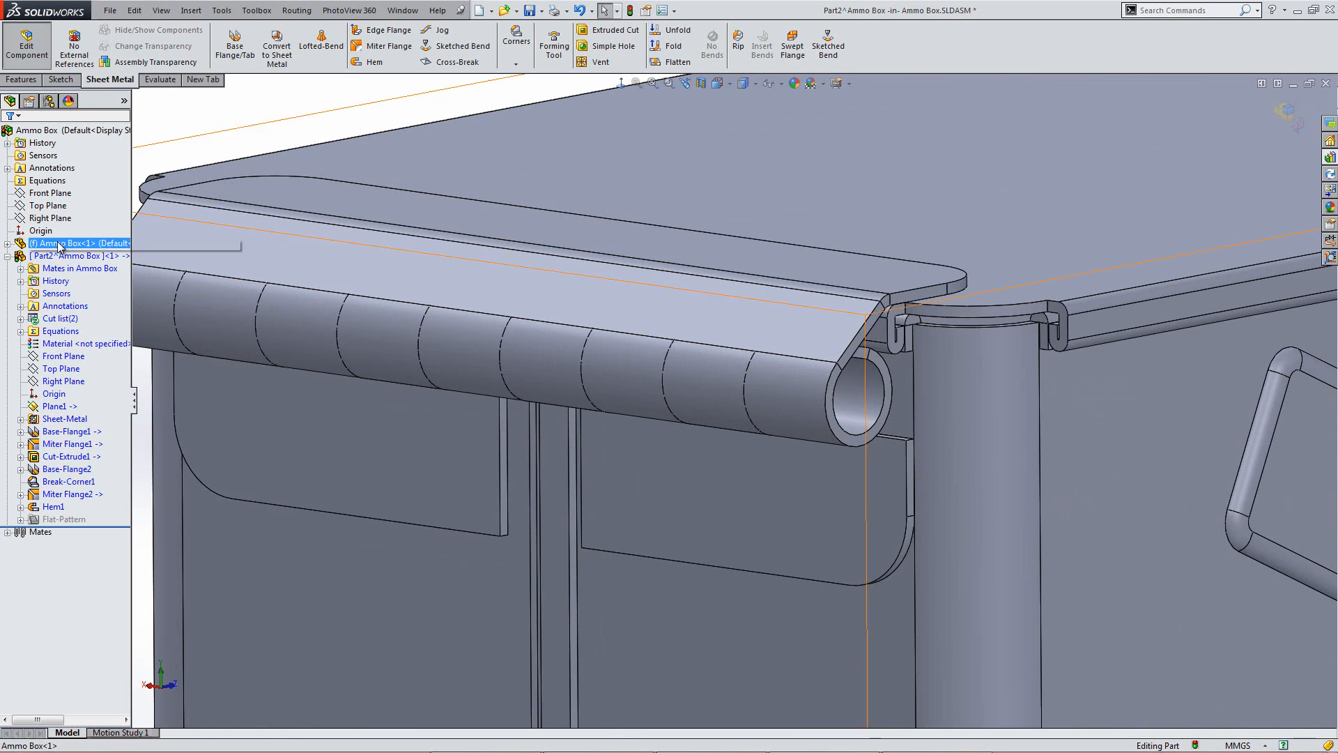
{"action": "right_click", "coordinate": [60, 218]}
{"action": "left_click", "coordinate": [71, 195]}
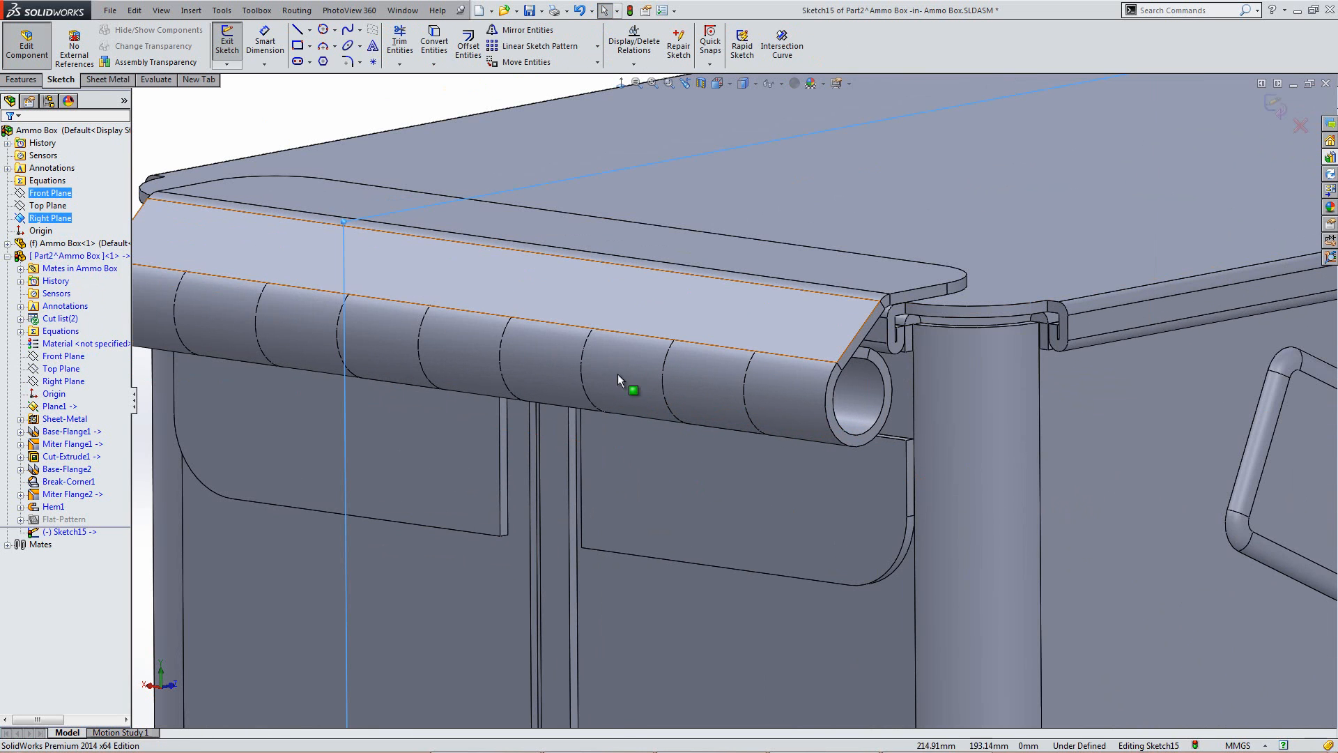
{"action": "left_click", "coordinate": [858, 349]}
{"action": "left_click", "coordinate": [847, 418], "text": "ctrl"}
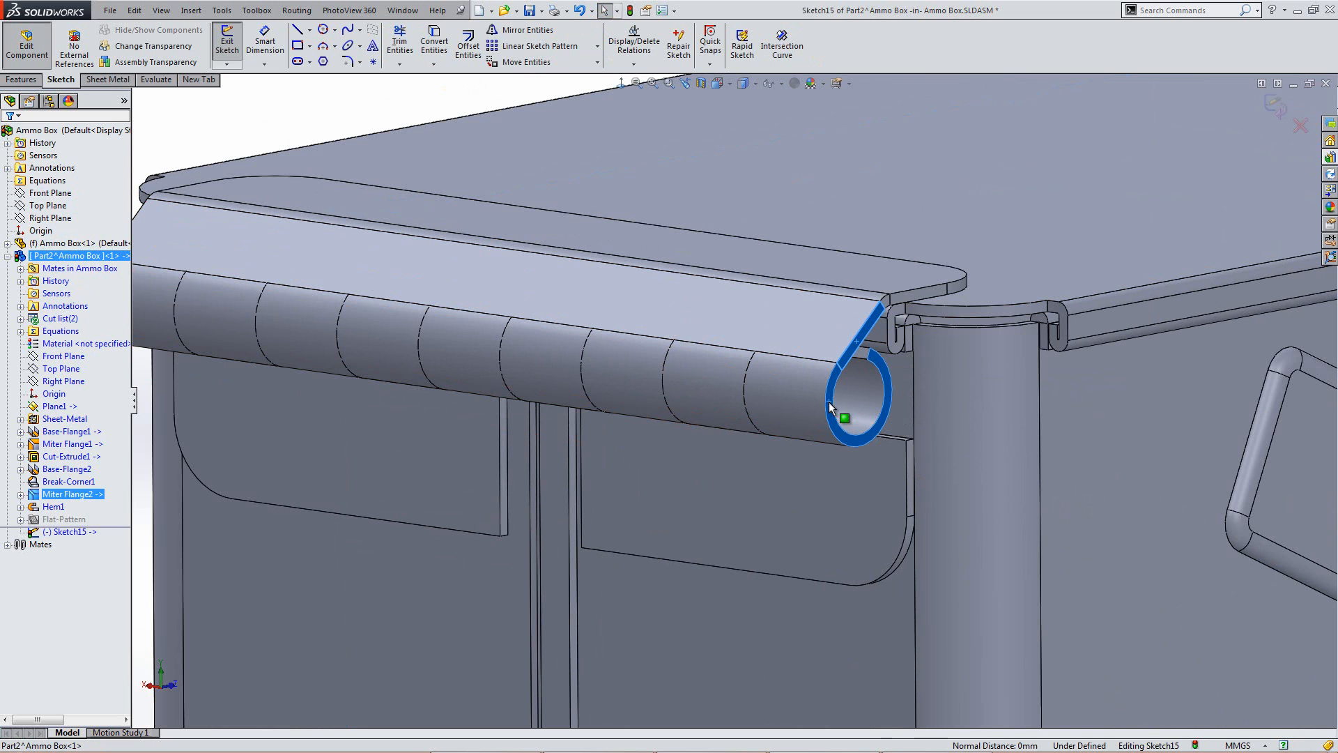
{"action": "left_click", "coordinate": [886, 300], "text": "ctrl"}
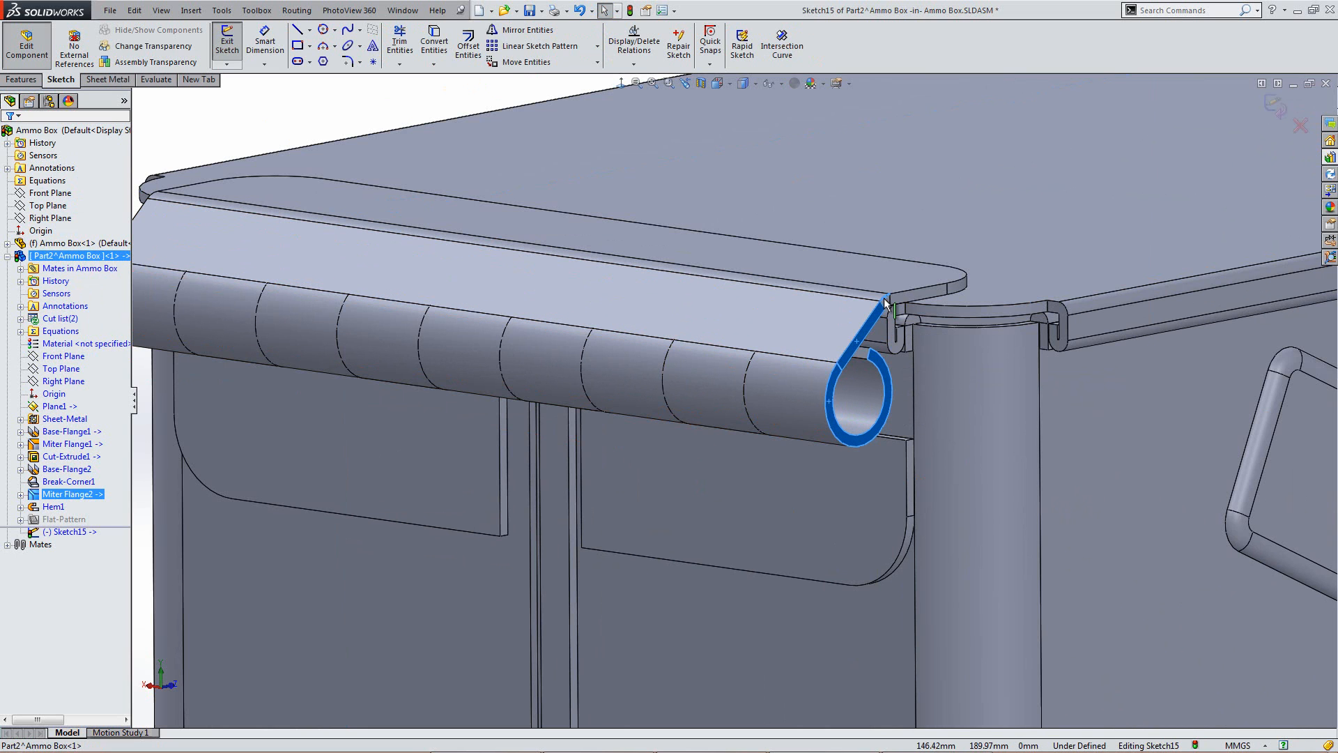
{"action": "left_click", "coordinate": [437, 44]}
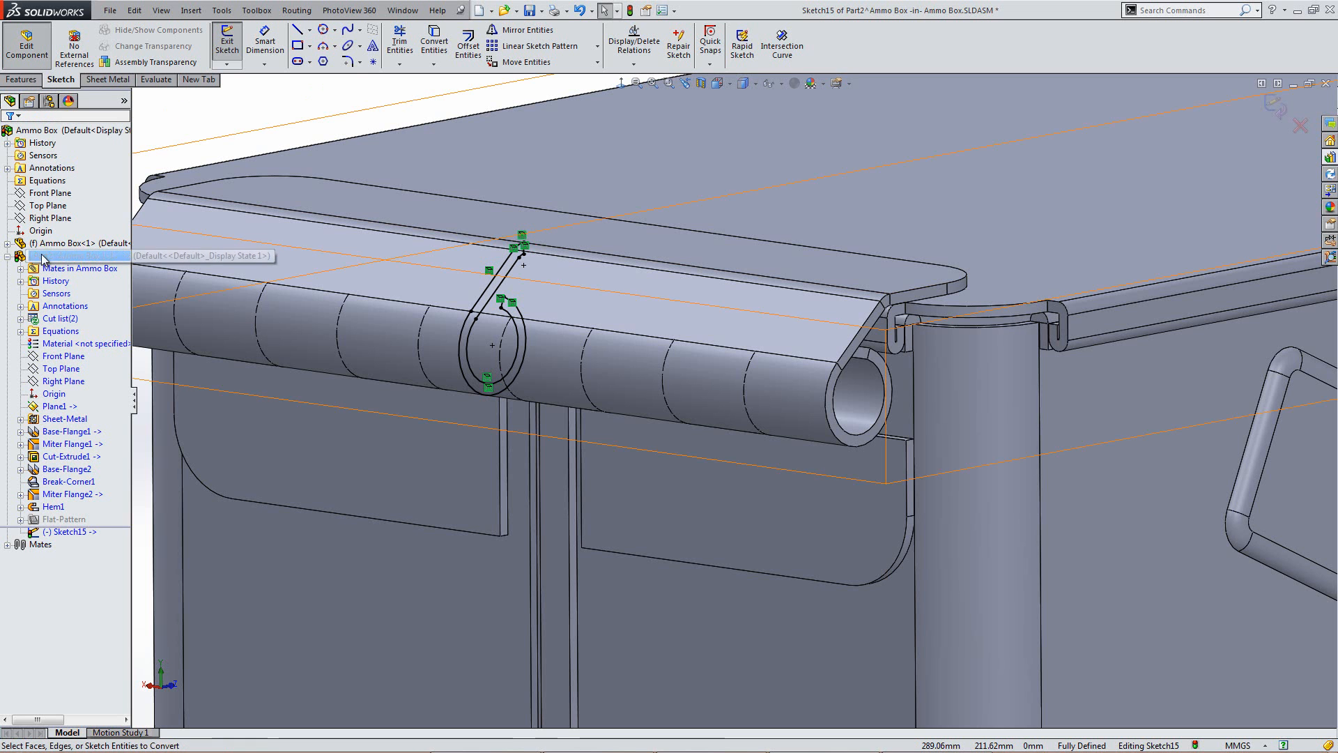
Step: Display the dimensions of the box hinge's knuckle cut and its pattern on the model
{"action": "middle_click_drag", "start_coordinate": [736, 487], "coordinate": [777, 391]}
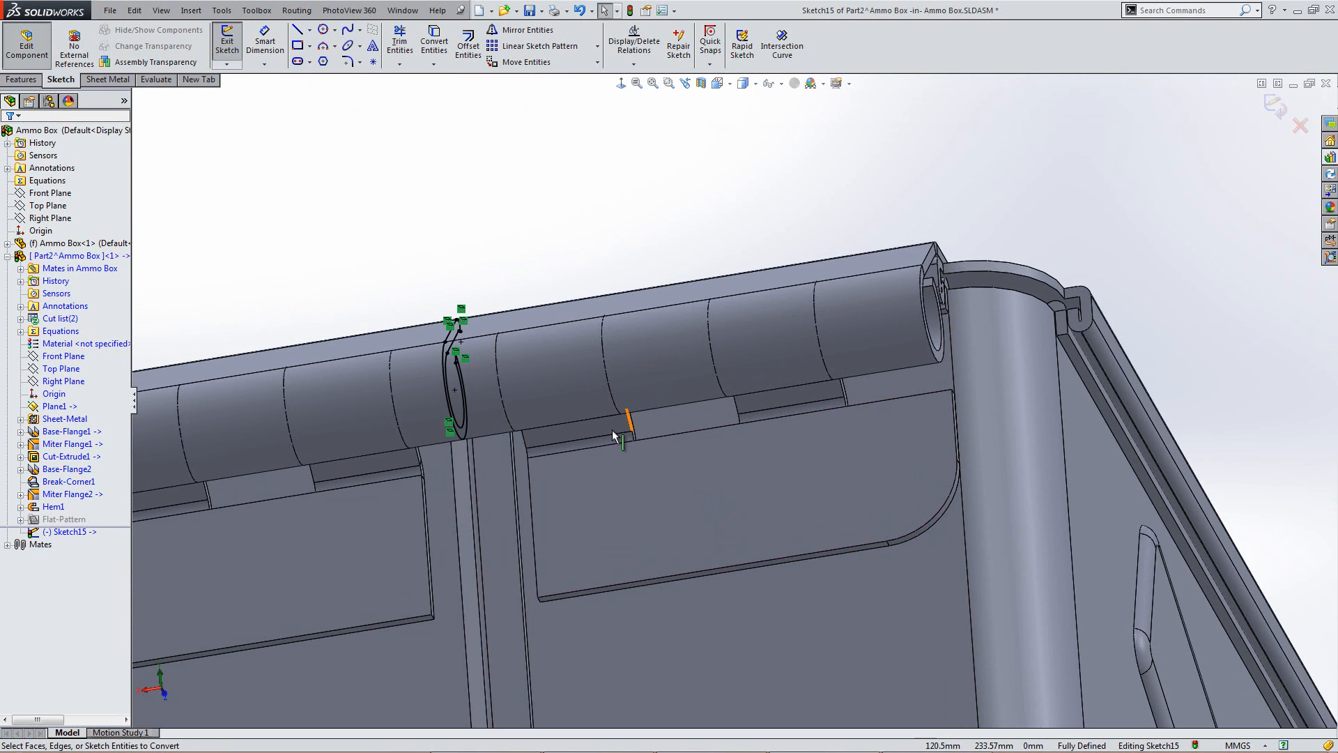
{"action": "left_click", "coordinate": [727, 480]}
{"action": "middle_click_drag", "start_coordinate": [726, 479], "coordinate": [686, 530]}
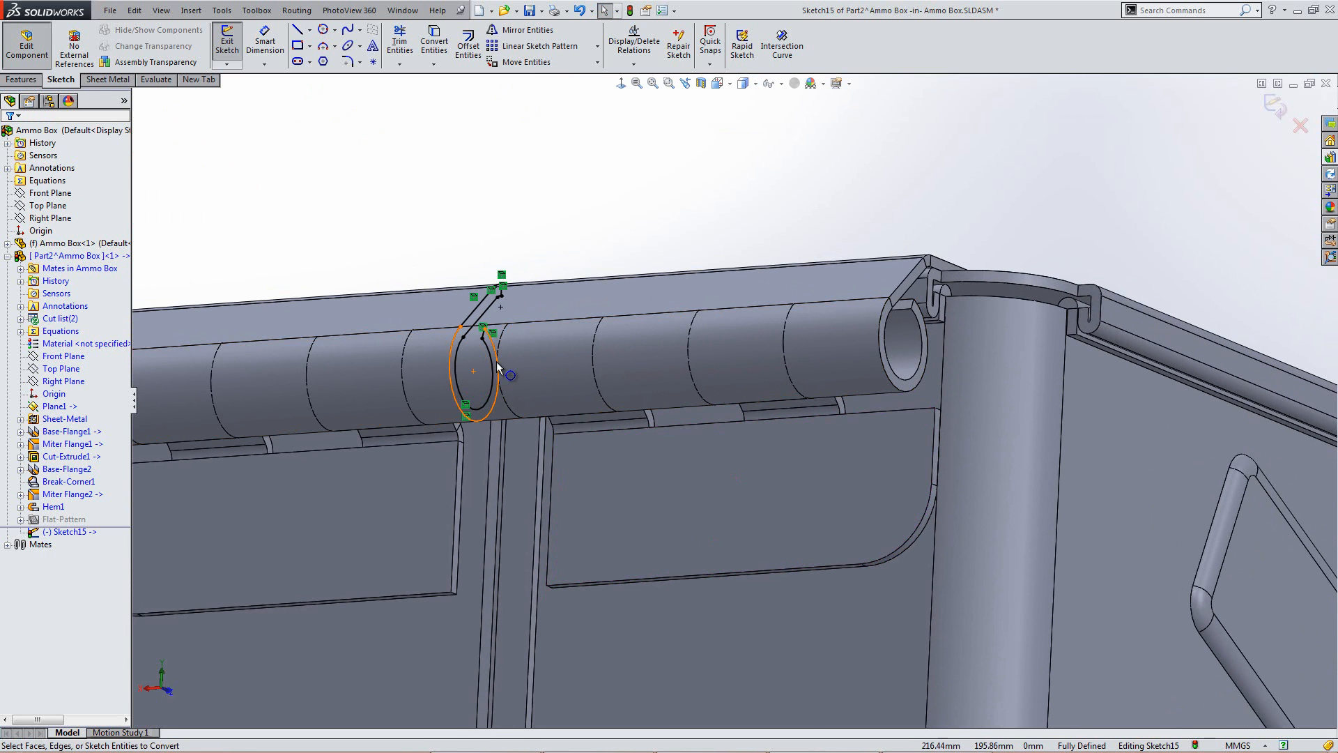
{"action": "mouse_move", "coordinate": [680, 463]}
{"action": "middle_mouse_down"}
{"action": "mouse_move", "coordinate": [648, 450]}
{"action": "mouse_move", "coordinate": [674, 436]}
{"action": "mouse_move", "coordinate": [733, 466]}
{"action": "mouse_move", "coordinate": [800, 677]}
{"action": "mouse_move", "coordinate": [718, 495]}
{"action": "mouse_move", "coordinate": [762, 472]}
{"action": "mouse_move", "coordinate": [751, 379]}
{"action": "mouse_move", "coordinate": [739, 600]}
{"action": "mouse_move", "coordinate": [745, 552]}
{"action": "middle_mouse_up"}
{"action": "left_click", "coordinate": [669, 408]}
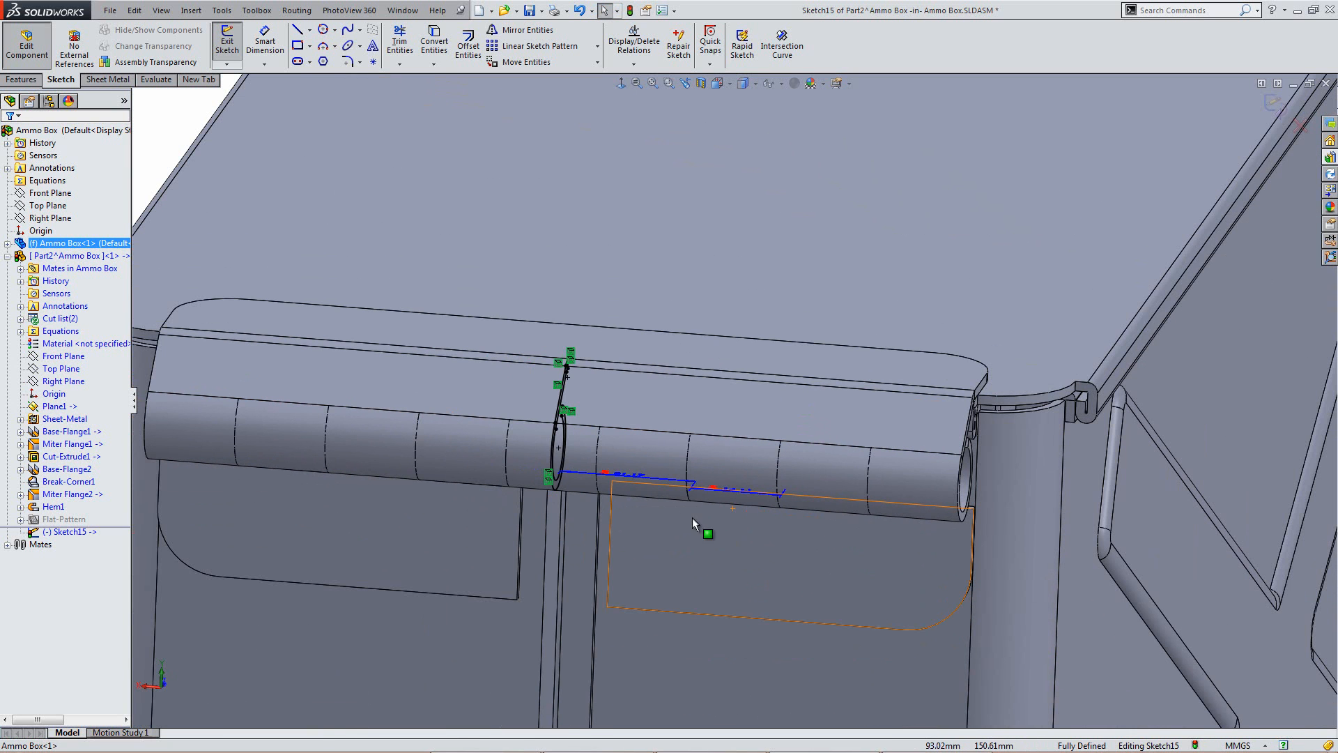
{"action": "middle_click_drag", "start_coordinate": [652, 495], "coordinate": [519, 387]}
Step: Start an extruded cut of the hem sketch, offset from the sketch plane by the box knuckle cut's width times .5, with the offset direction reversed
{"action": "left_click", "coordinate": [25, 81]}
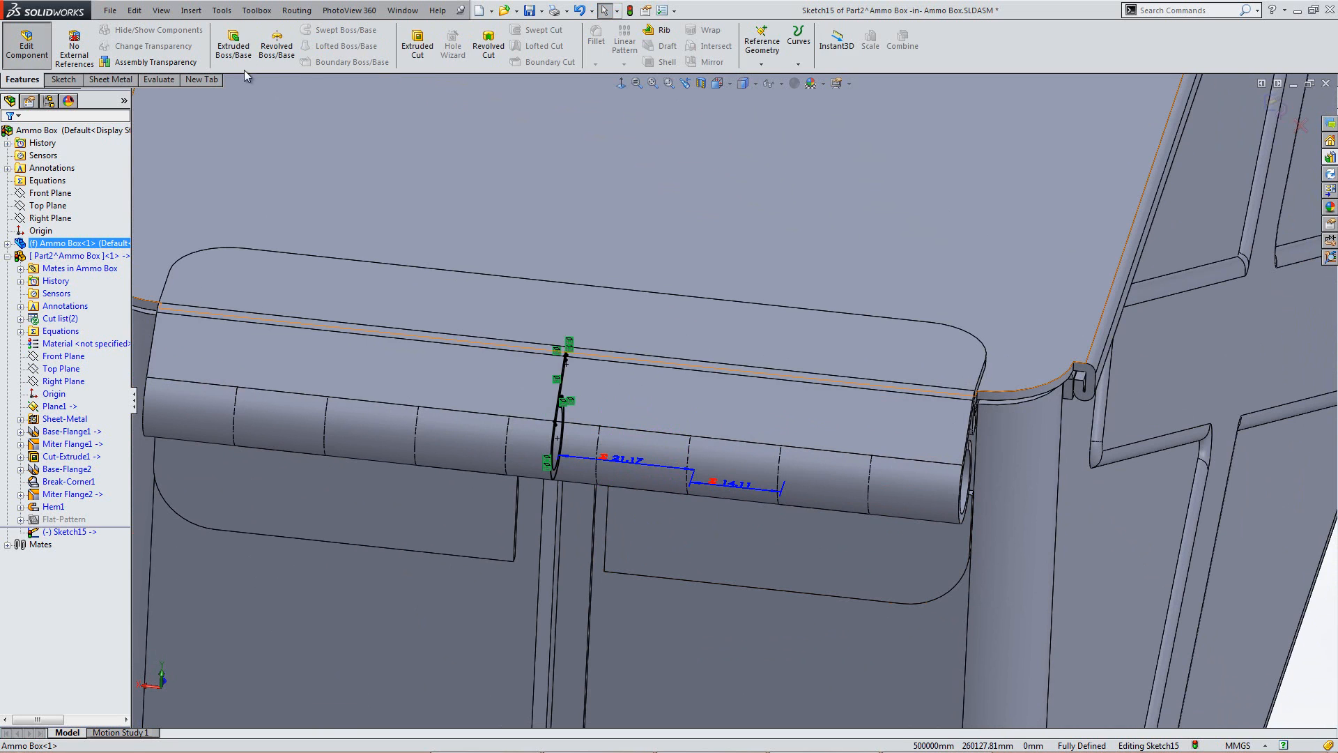
{"action": "left_click", "coordinate": [418, 50]}
{"action": "left_click", "coordinate": [81, 179]}
{"action": "left_click", "coordinate": [78, 211]}
{"action": "left_click_drag", "start_coordinate": [55, 200], "coordinate": [35, 201]}
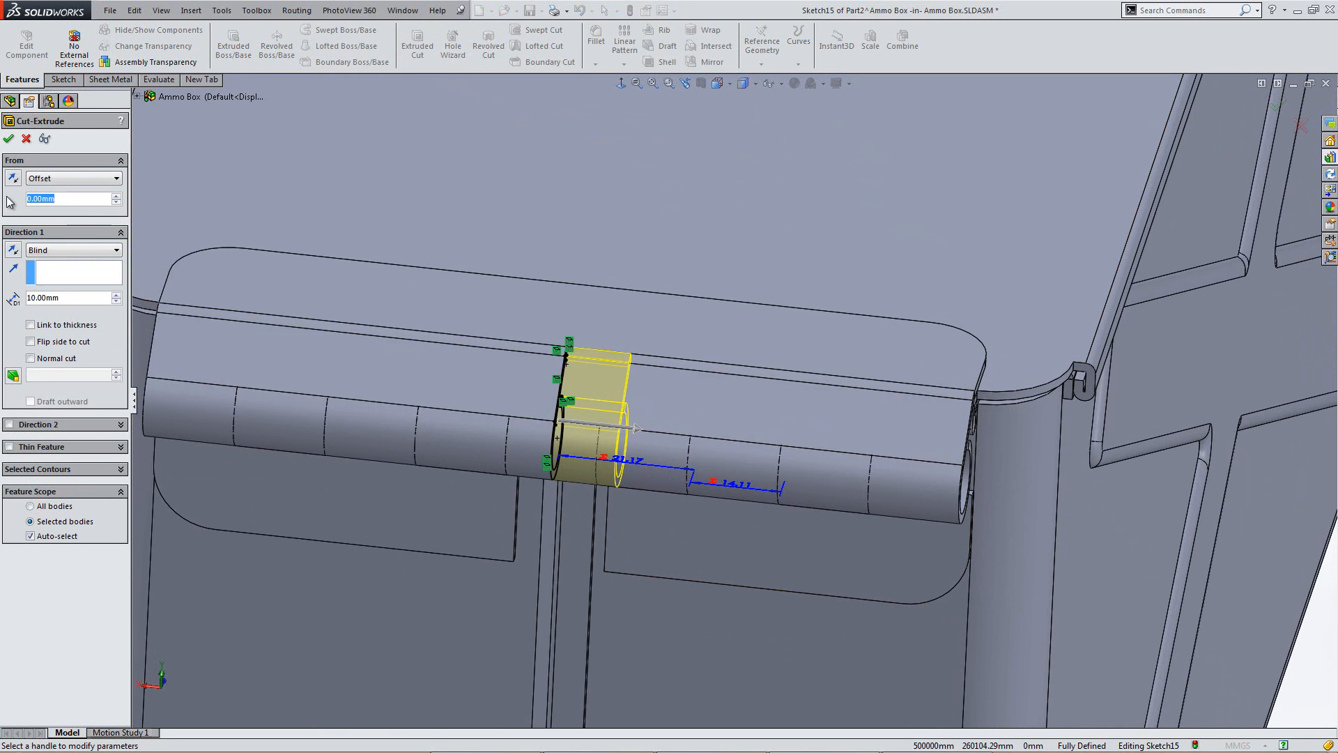
{"action": "type", "text": "="}
{"action": "left_click", "coordinate": [738, 486]}
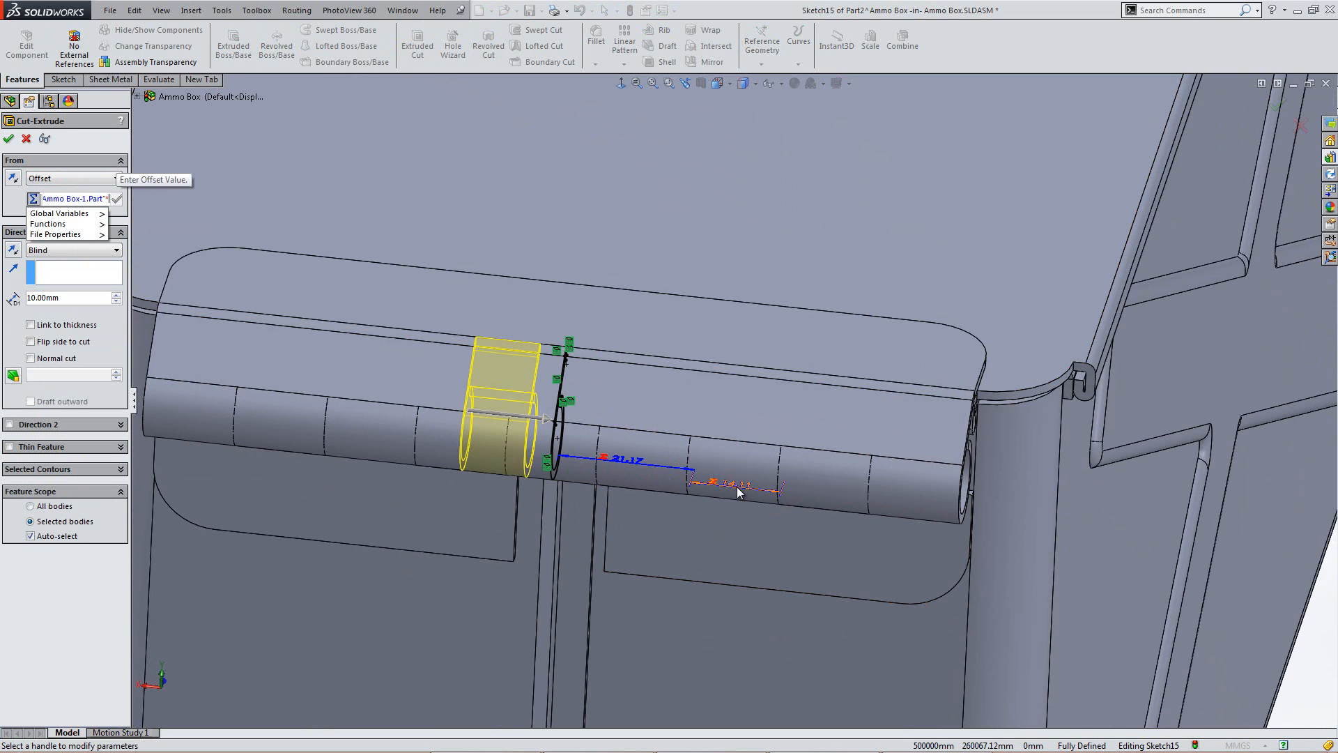
{"action": "type", "text": "*.5"}
{"action": "key", "text": "Return"}
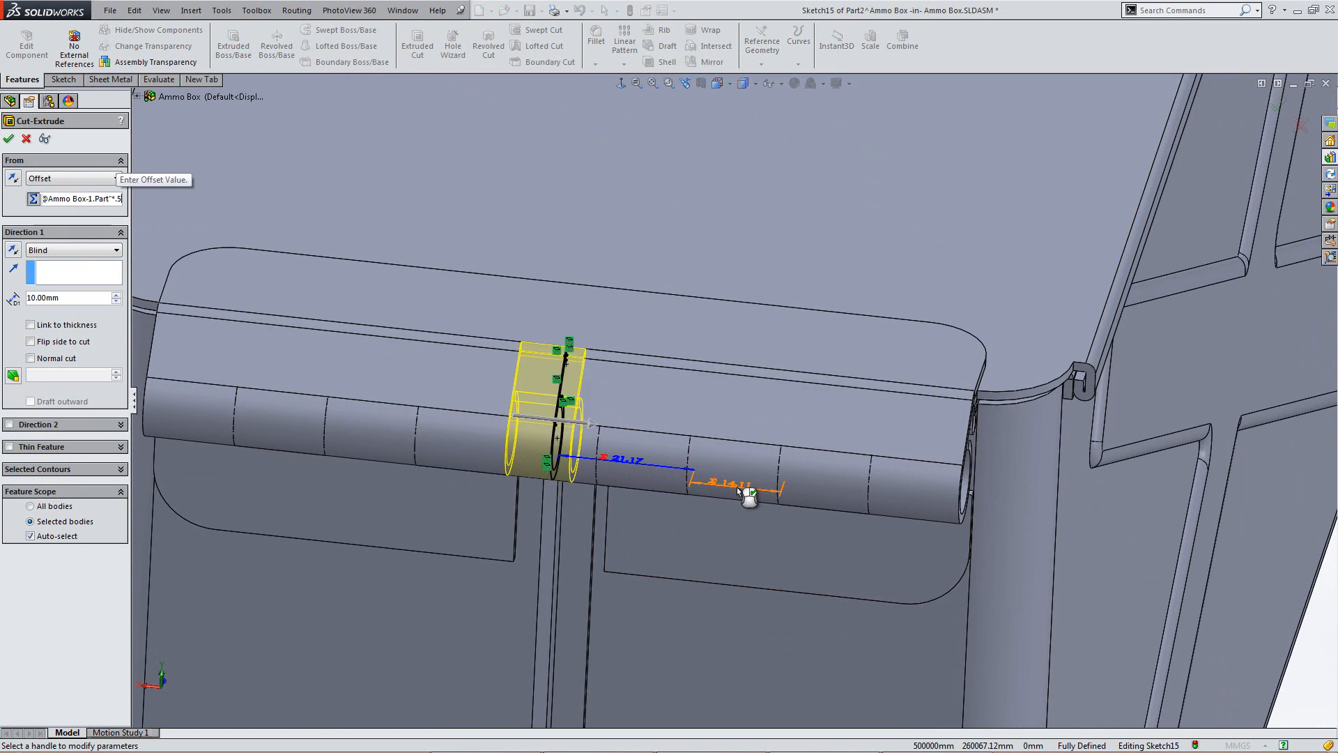
{"action": "left_click", "coordinate": [13, 180]}
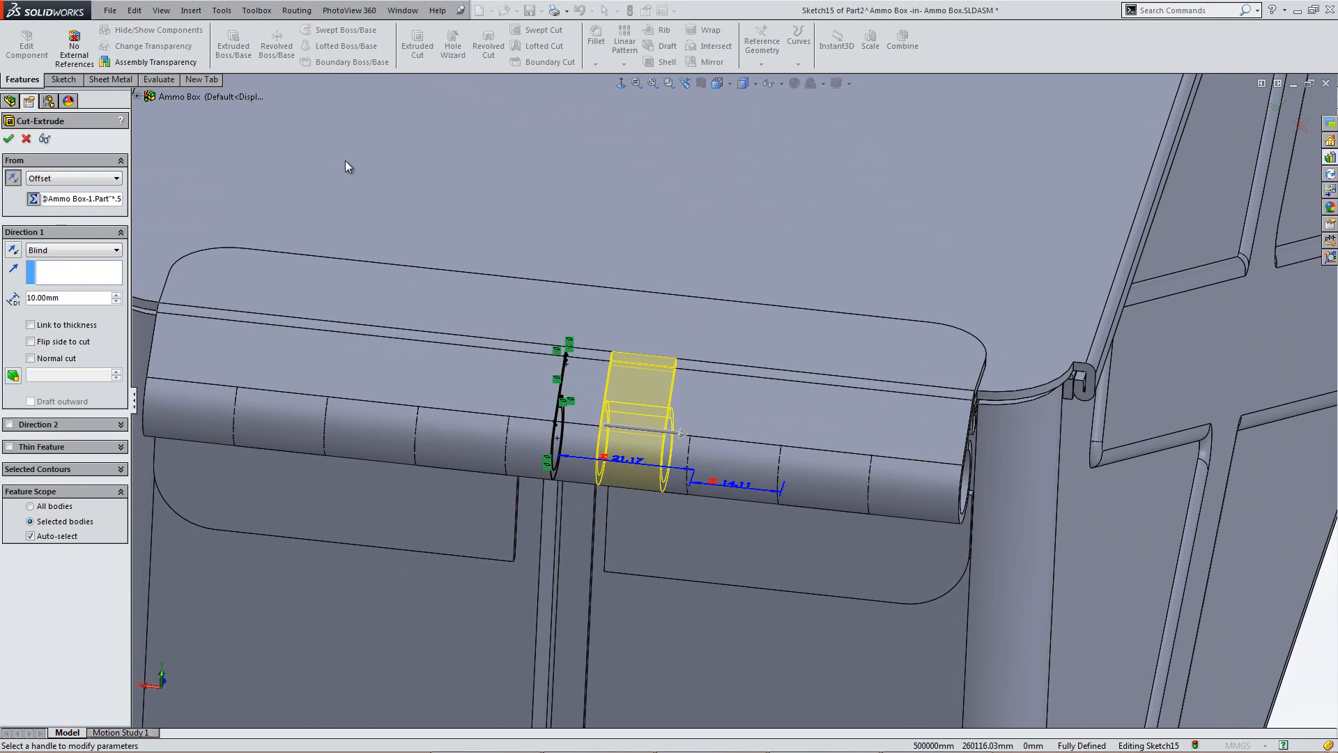
Step: Link the cut's blind depth to the width dimension of the box hinge's knuckle cut
{"action": "middle_click_drag", "start_coordinate": [694, 496], "coordinate": [717, 356]}
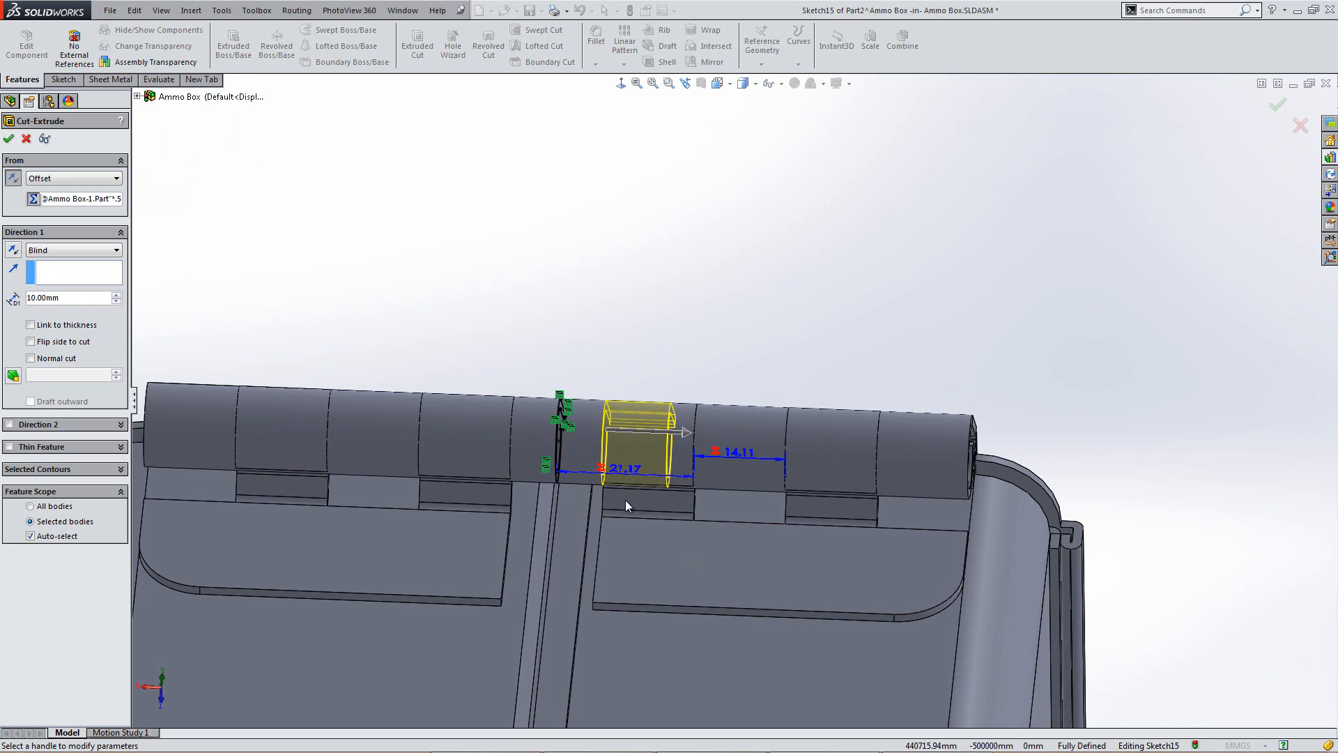
{"action": "middle_click_drag", "start_coordinate": [673, 446], "coordinate": [654, 666]}
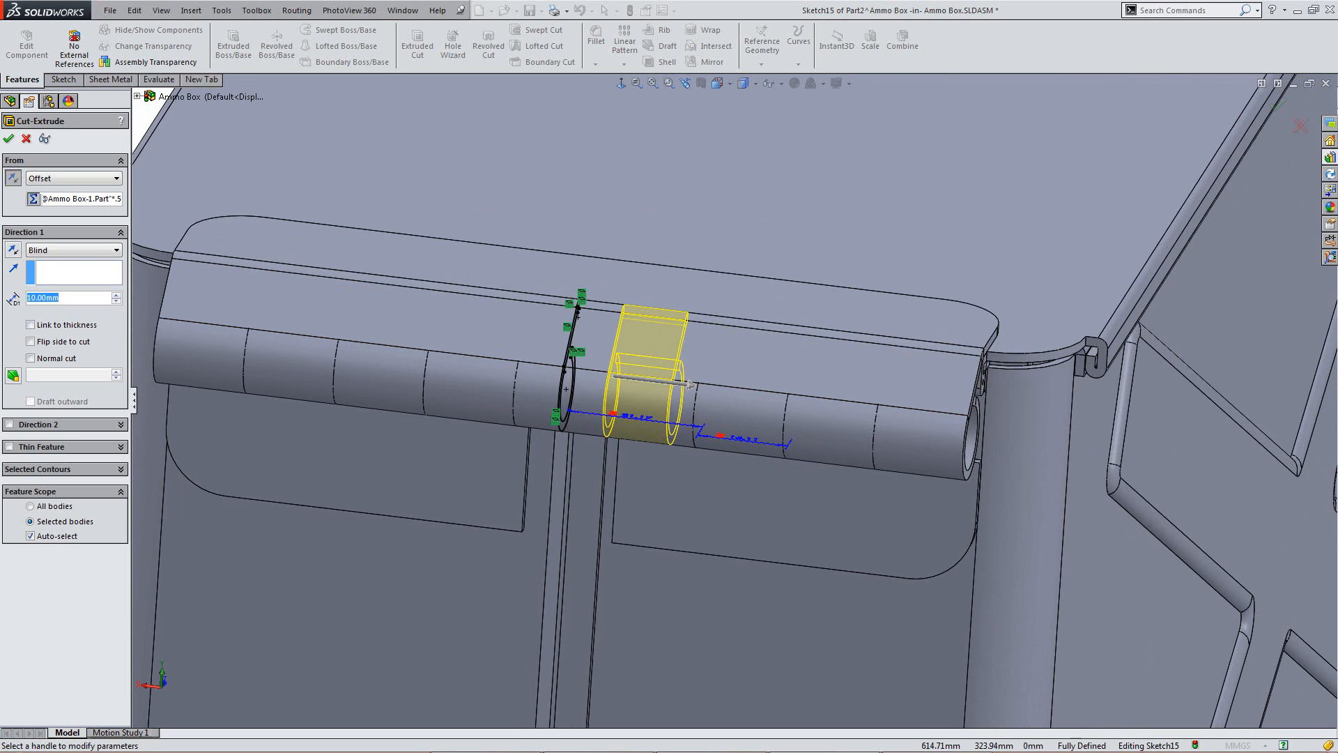
{"action": "type", "text": "="}
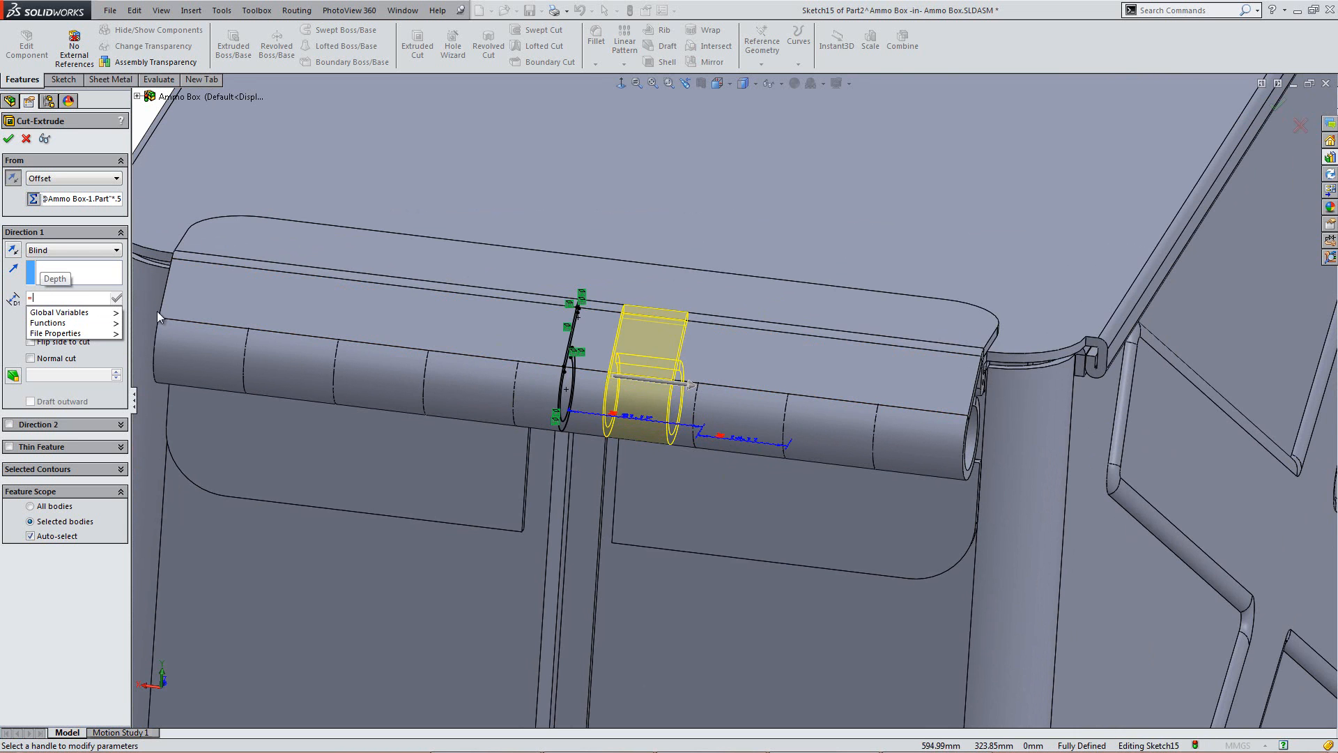
{"action": "left_click", "coordinate": [749, 444]}
{"action": "middle_click_drag", "start_coordinate": [722, 484], "coordinate": [683, 468]}
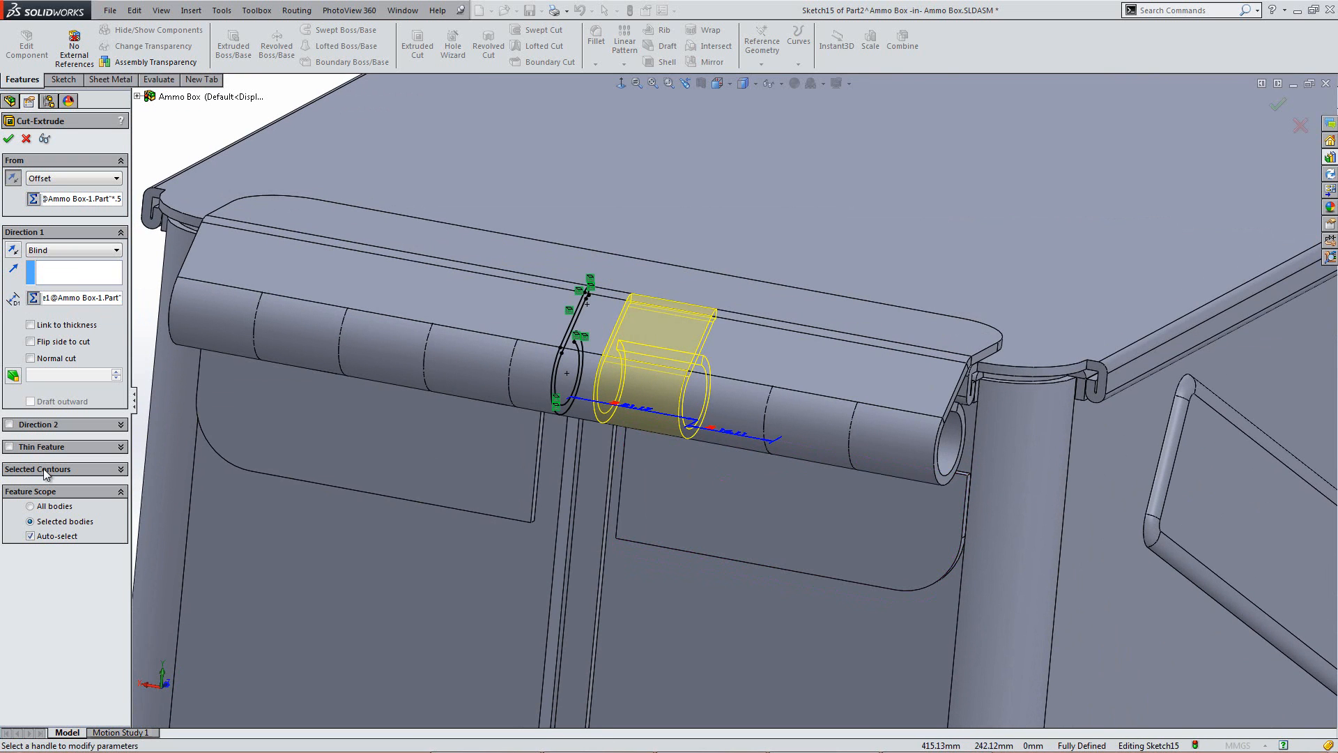
Step: Turn off automatic body selection, limit the cut to the hinge plate body with the rolled hem, and create it
{"action": "left_click", "coordinate": [31, 537]}
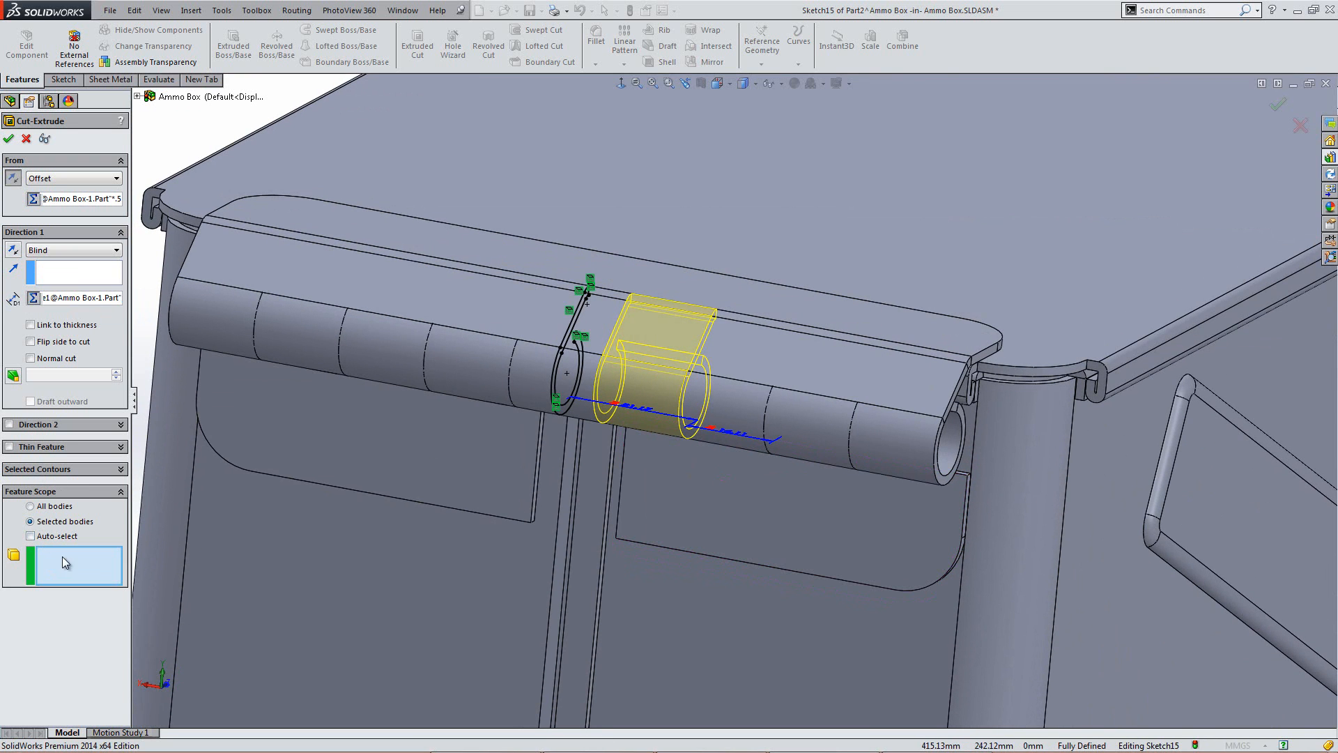
{"action": "left_click", "coordinate": [899, 332]}
{"action": "left_click", "coordinate": [11, 139]}
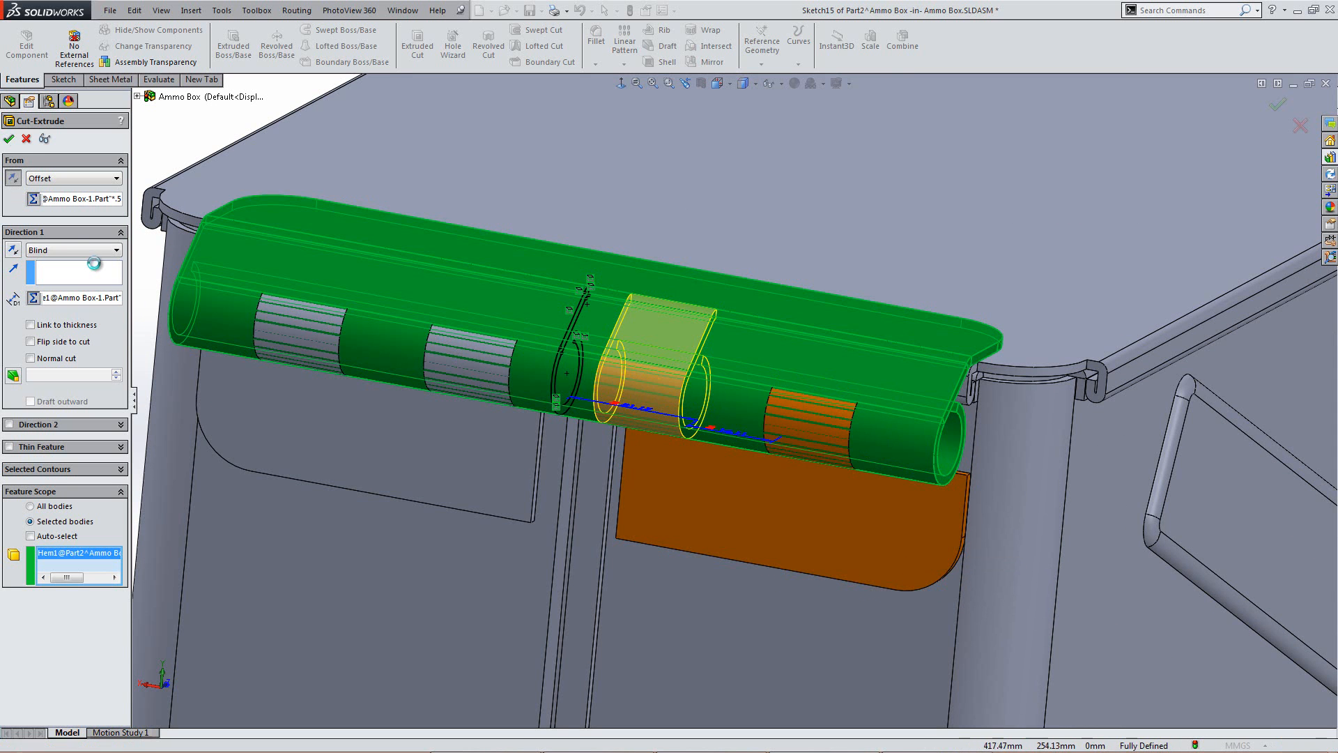
Step: Add a global variable named "Instances Odd" to the lid part's equations
{"action": "middle_click_drag", "start_coordinate": [770, 469], "coordinate": [664, 420]}
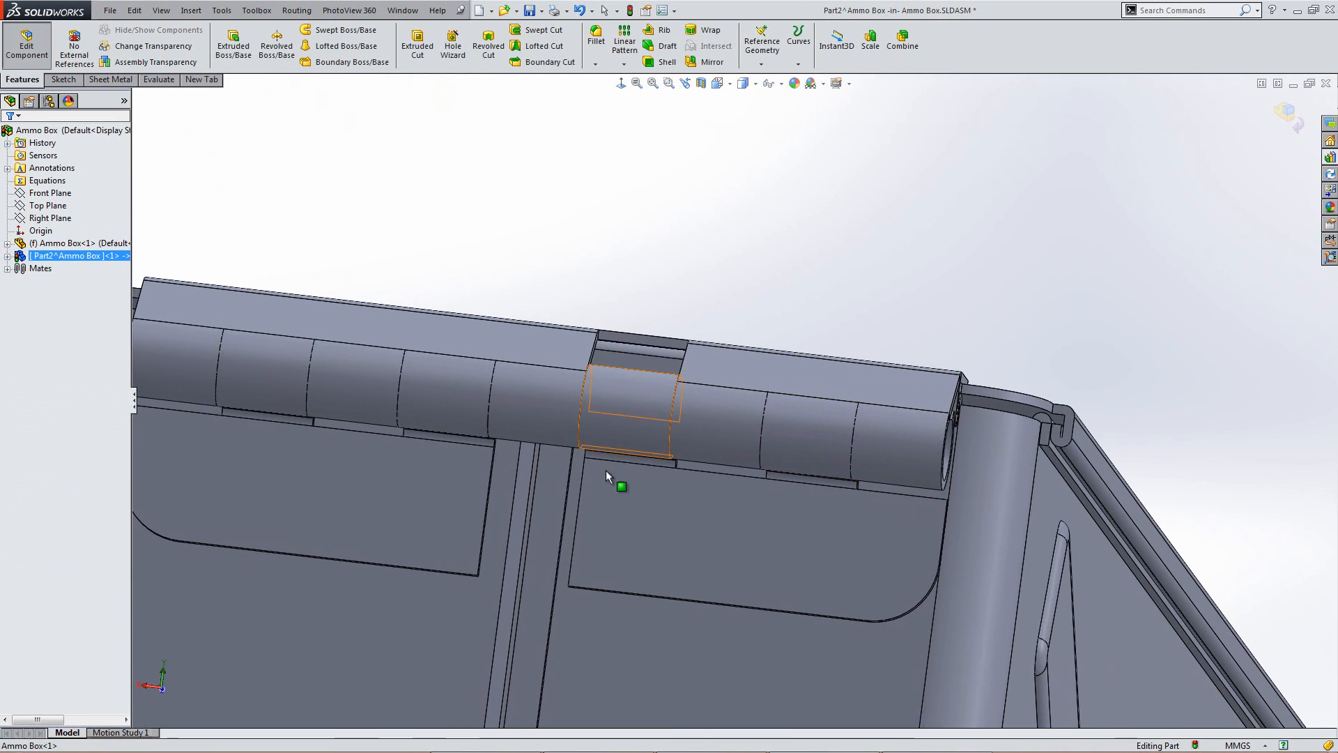
{"action": "middle_click_drag", "start_coordinate": [788, 375], "coordinate": [783, 314]}
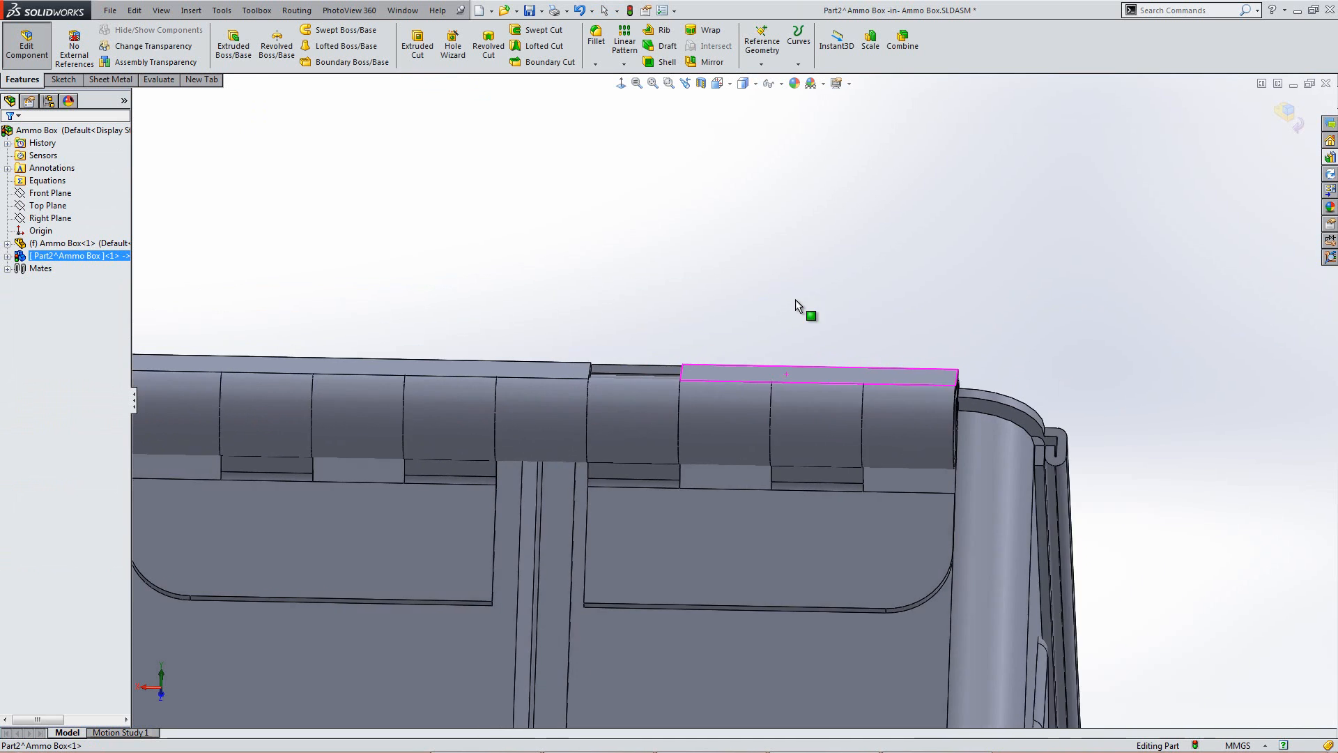
{"action": "middle_click_drag", "start_coordinate": [667, 485], "coordinate": [613, 633]}
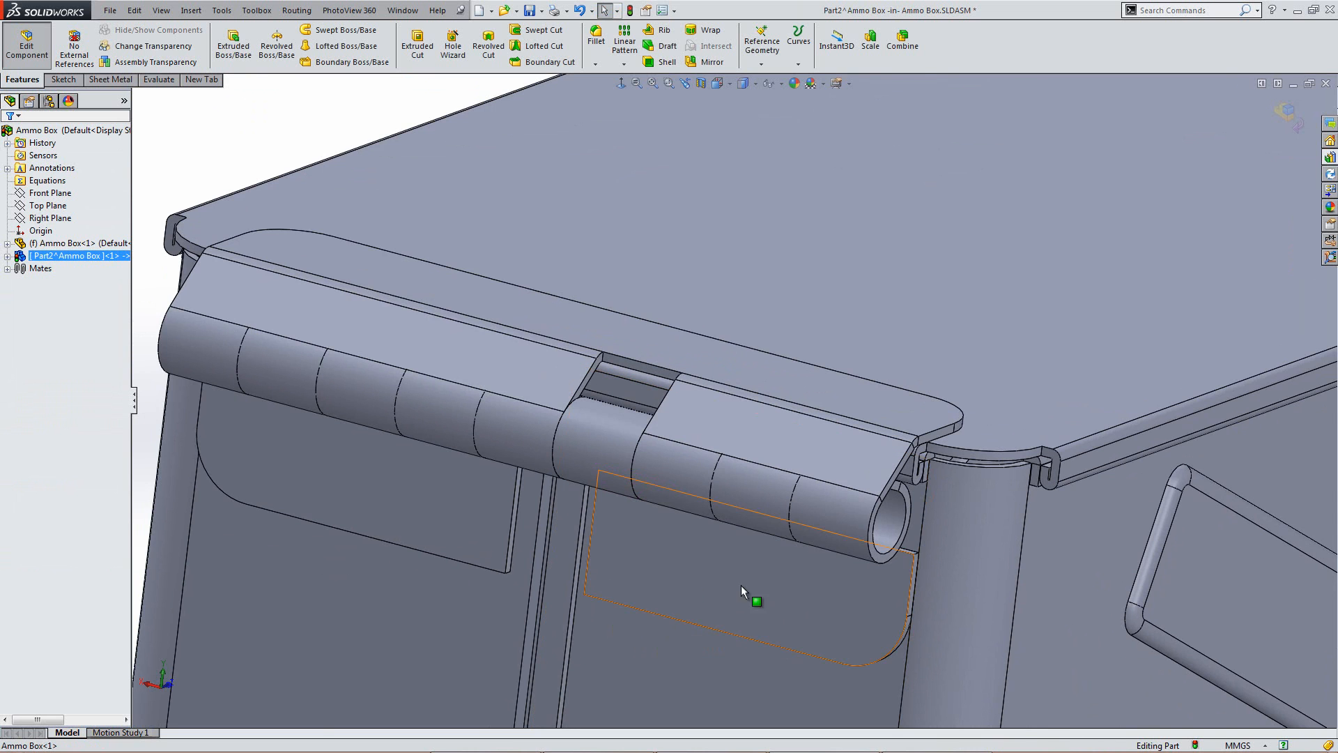
{"action": "middle_click_drag", "start_coordinate": [683, 588], "coordinate": [718, 512]}
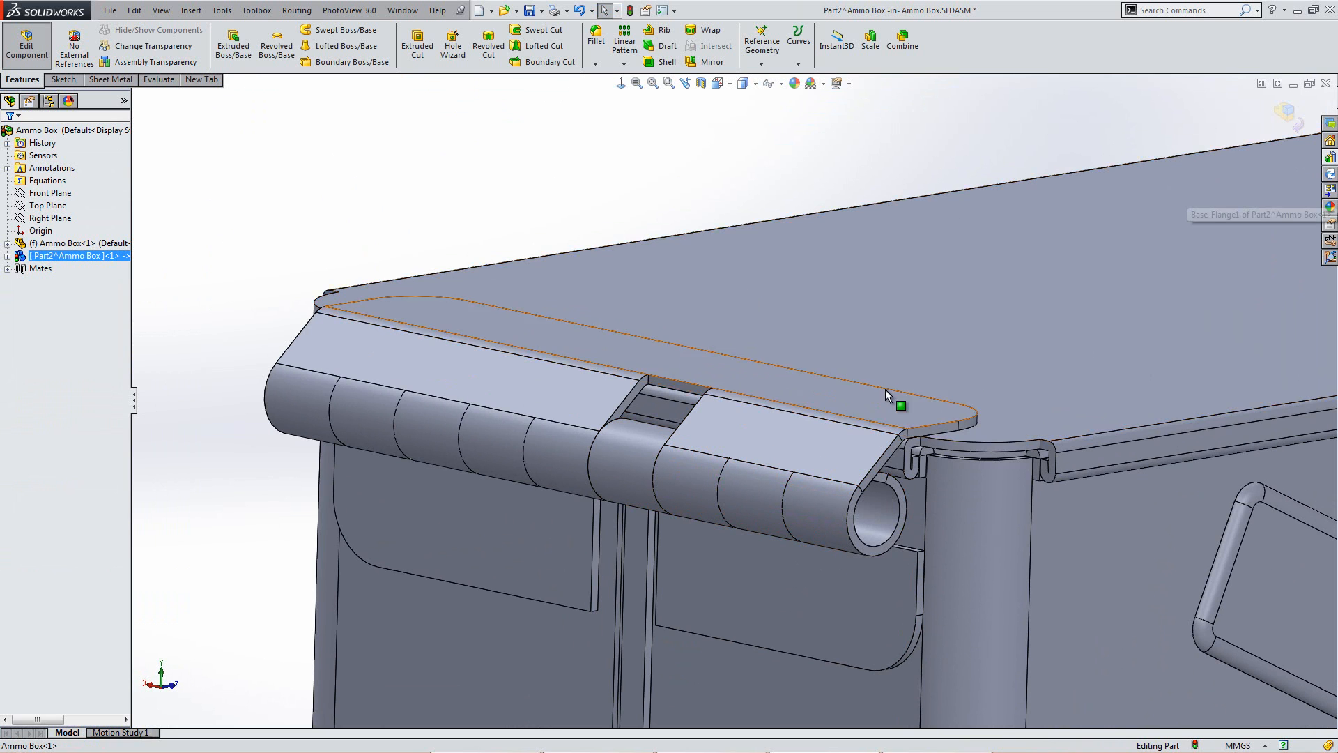
{"action": "left_click", "coordinate": [7, 257]}
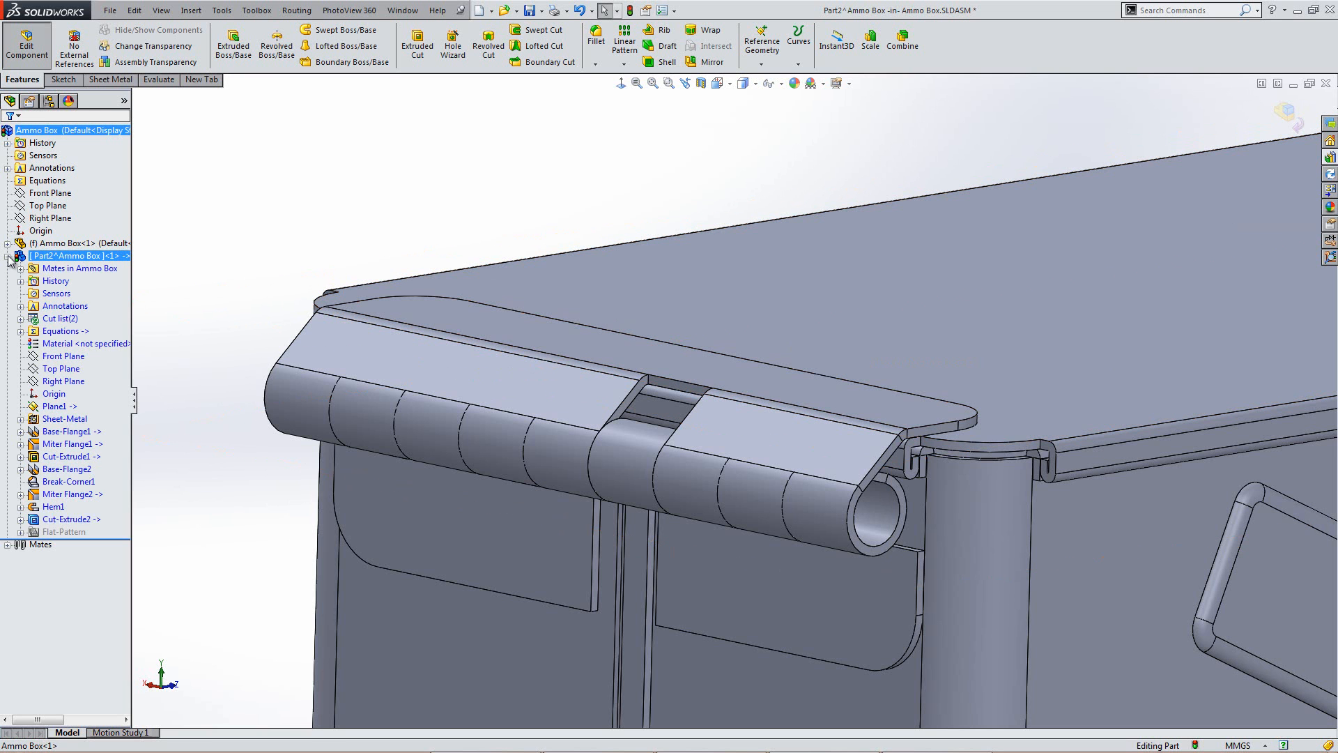
{"action": "right_click", "coordinate": [63, 333]}
{"action": "left_click", "coordinate": [115, 340]}
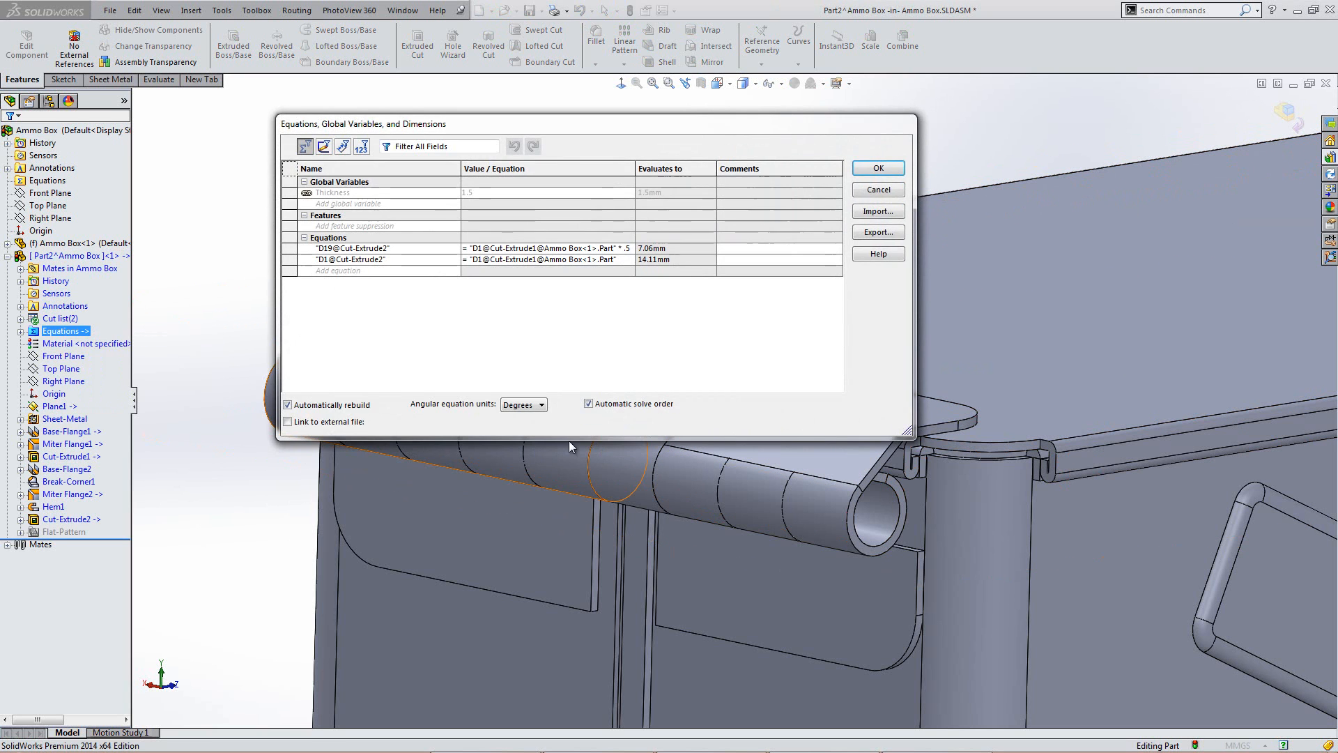
{"action": "left_click_drag", "start_coordinate": [765, 128], "coordinate": [800, 14]}
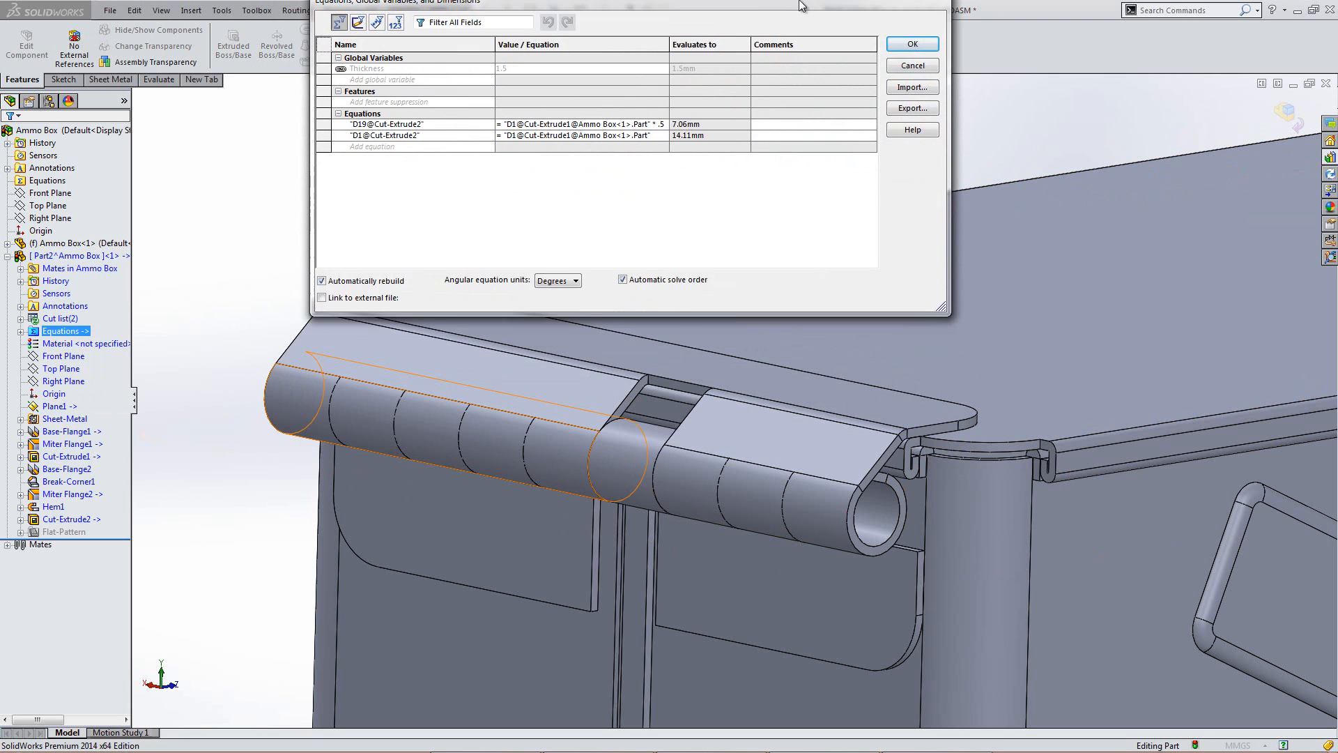
{"action": "left_click", "coordinate": [380, 90]}
{"action": "type", "text": "Instances"}
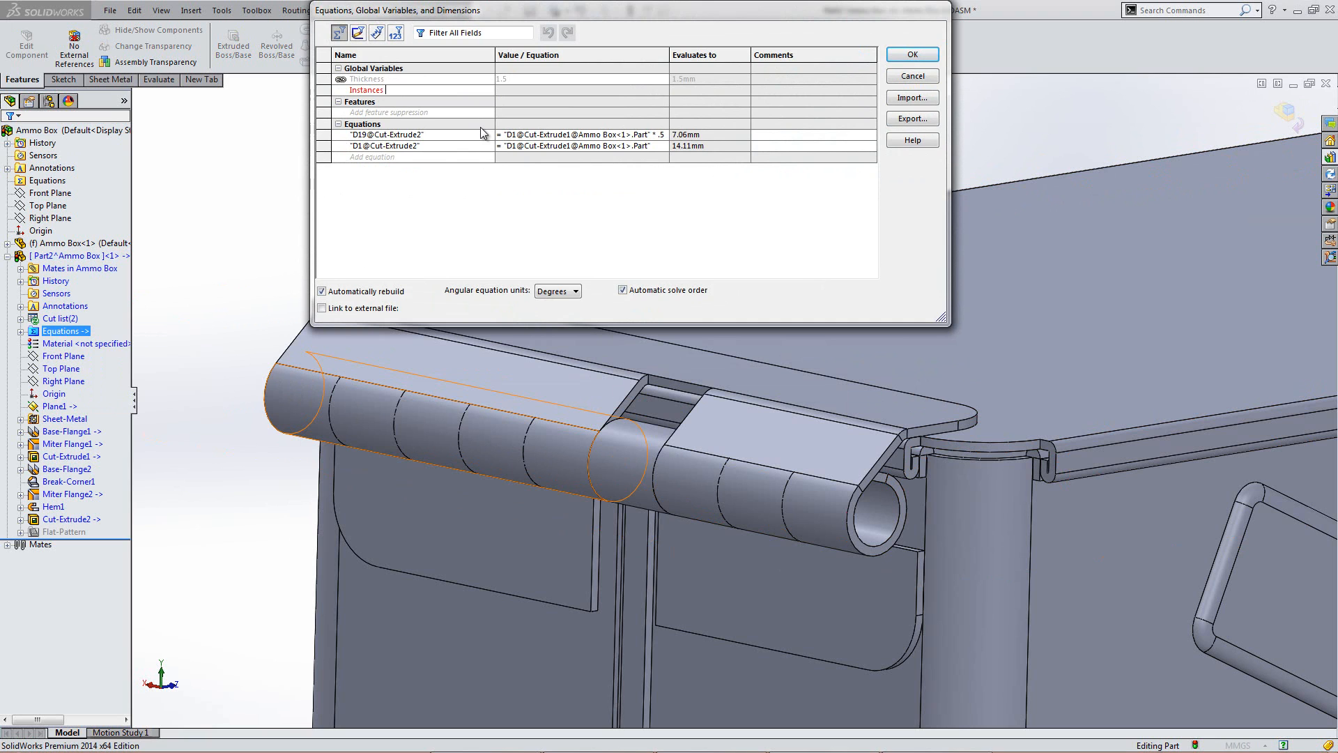
{"action": "type", "text": " Odd"}
{"action": "key", "text": "Tab"}
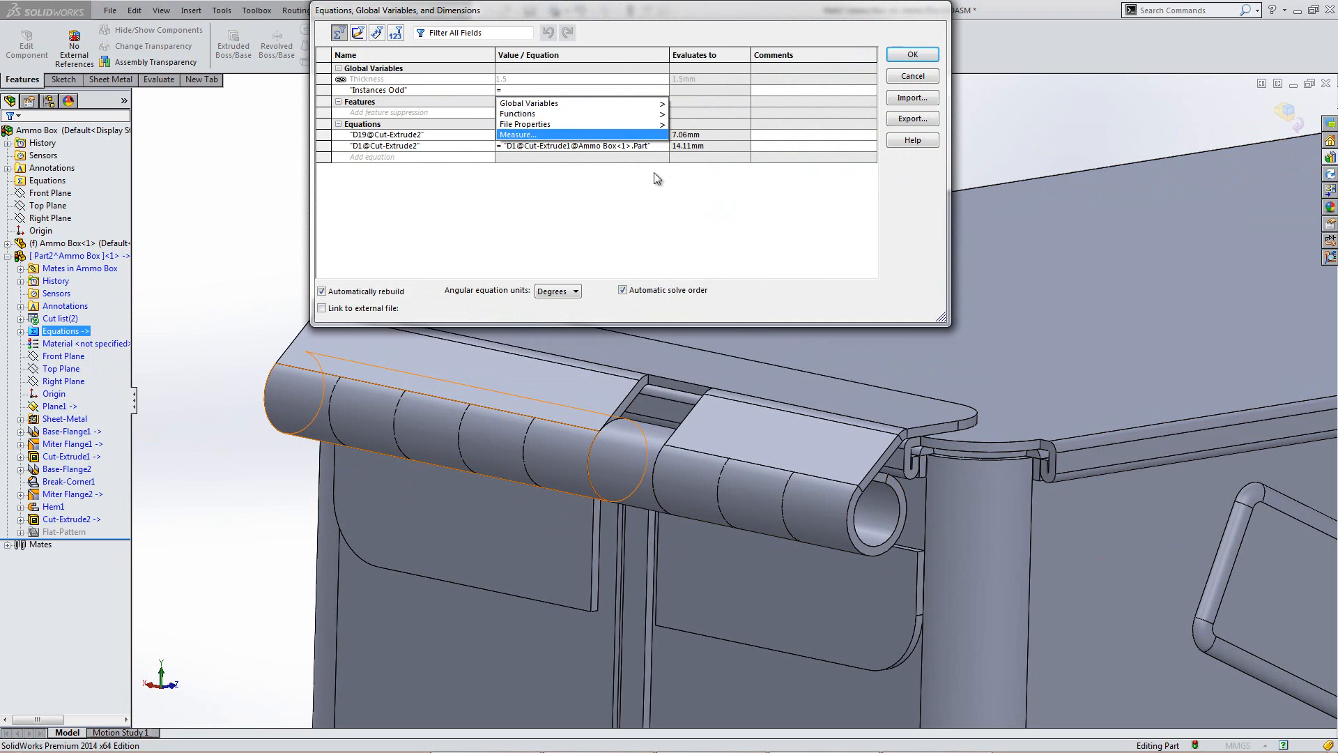
Step: Set Instances Odd equal to D1@LPattern1, the instance count of the box's hinge knuckle pattern, and accept the equations
{"action": "middle_click_drag", "start_coordinate": [915, 555], "coordinate": [864, 474]}
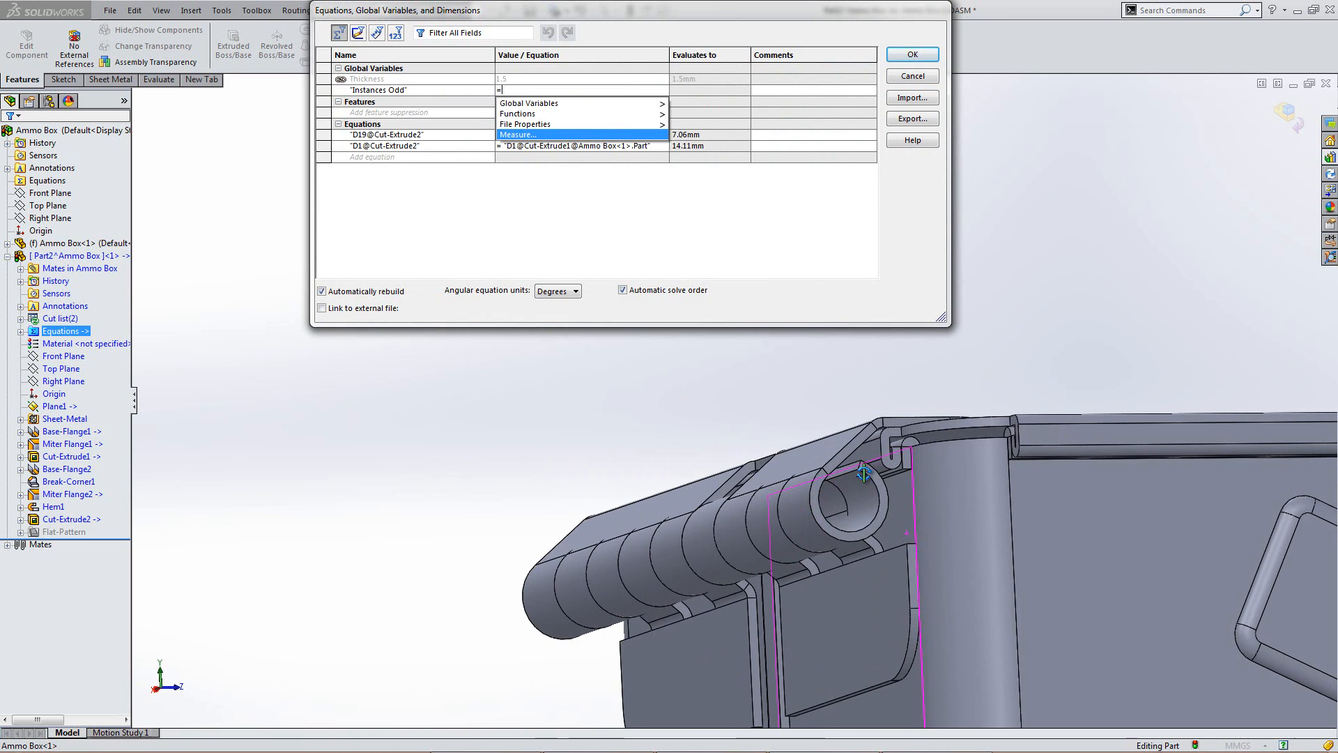
{"action": "double_click", "coordinate": [874, 549]}
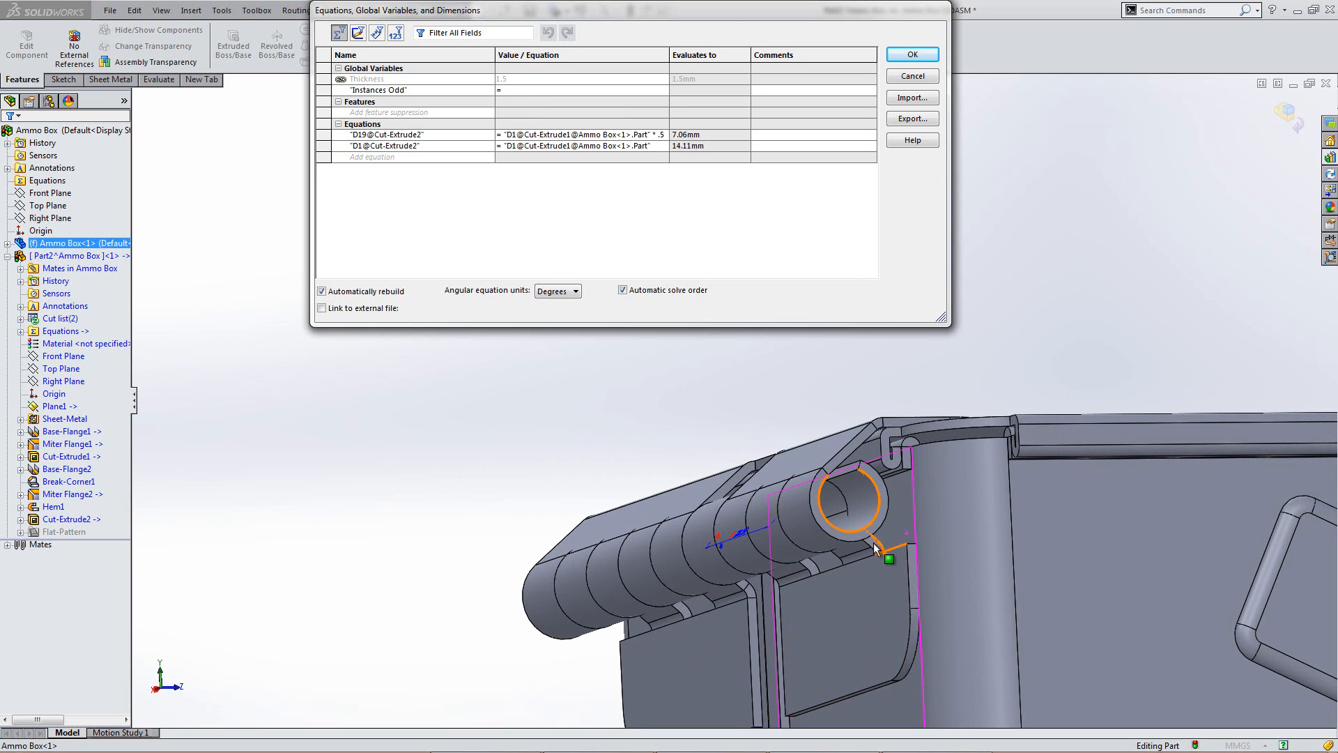
{"action": "middle_click_drag", "start_coordinate": [708, 541], "coordinate": [727, 566]}
{"action": "scroll", "coordinate": [716, 558], "scroll_direction": "down", "scroll_amount": 5}
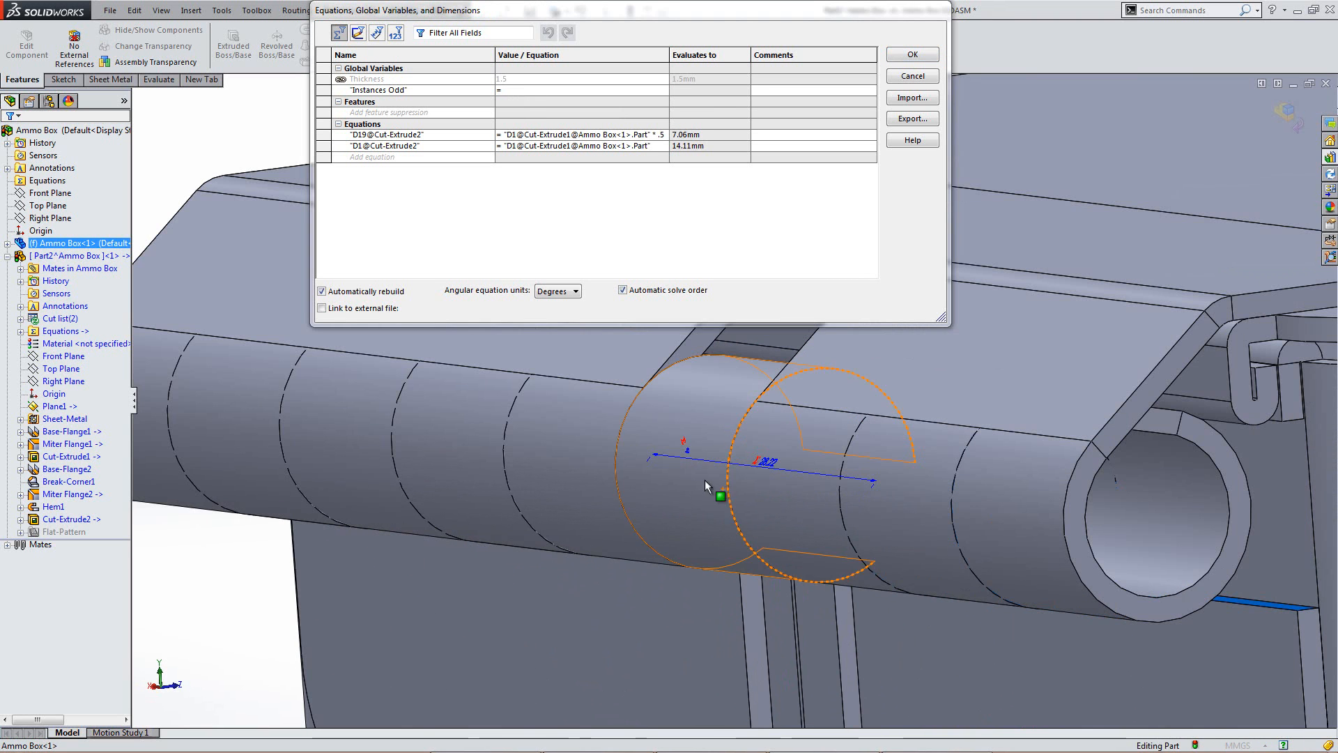
{"action": "left_click", "coordinate": [688, 455]}
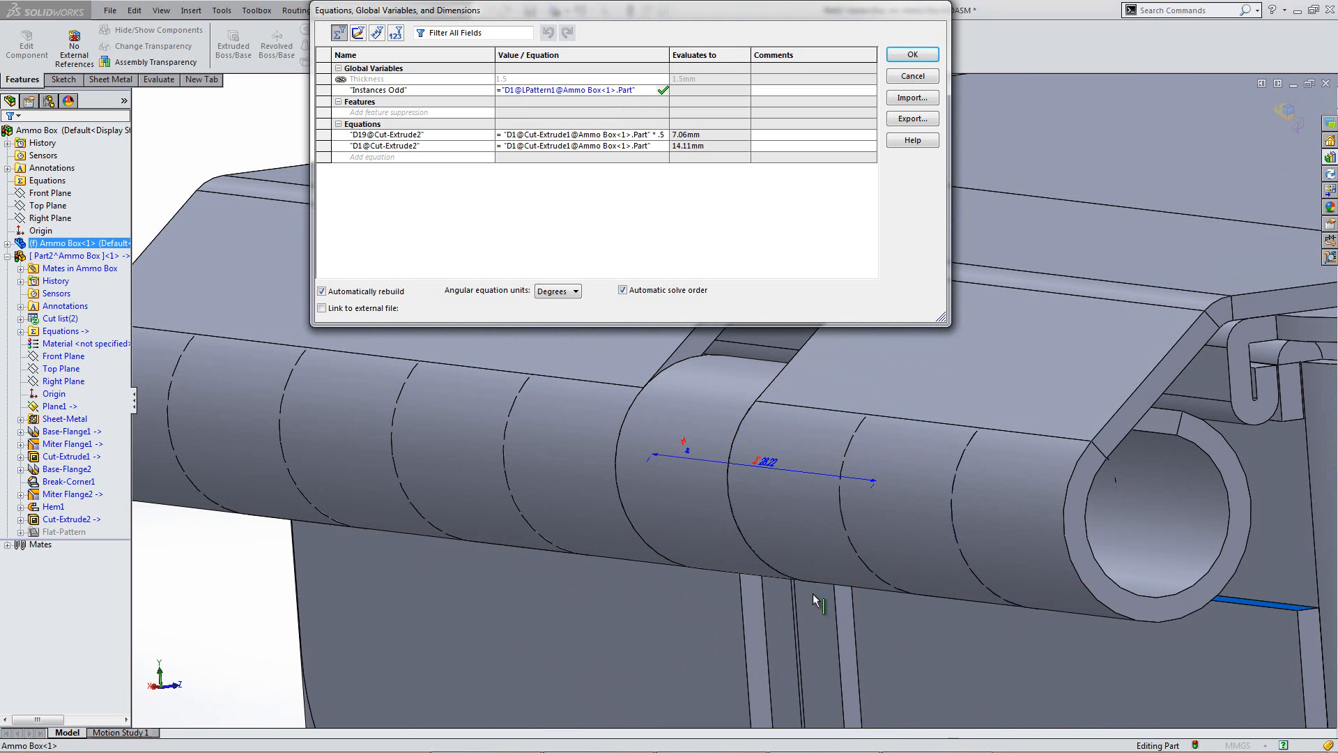
{"action": "left_click", "coordinate": [914, 56]}
Step: Start a linear pattern in the lid part along the hinge plate's long straight edge, with the direction reversed
{"action": "scroll", "coordinate": [752, 433], "scroll_direction": "up", "scroll_amount": 5}
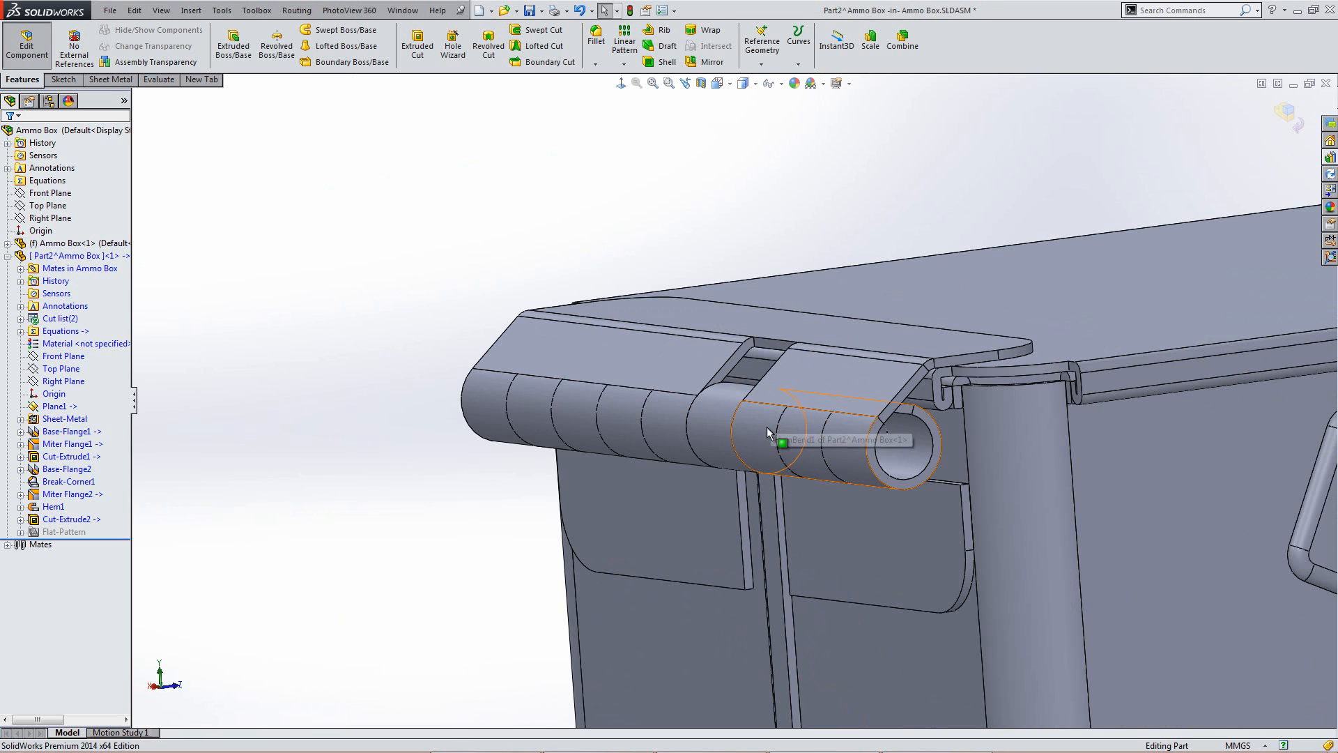
{"action": "middle_click_drag", "start_coordinate": [801, 445], "coordinate": [827, 363]}
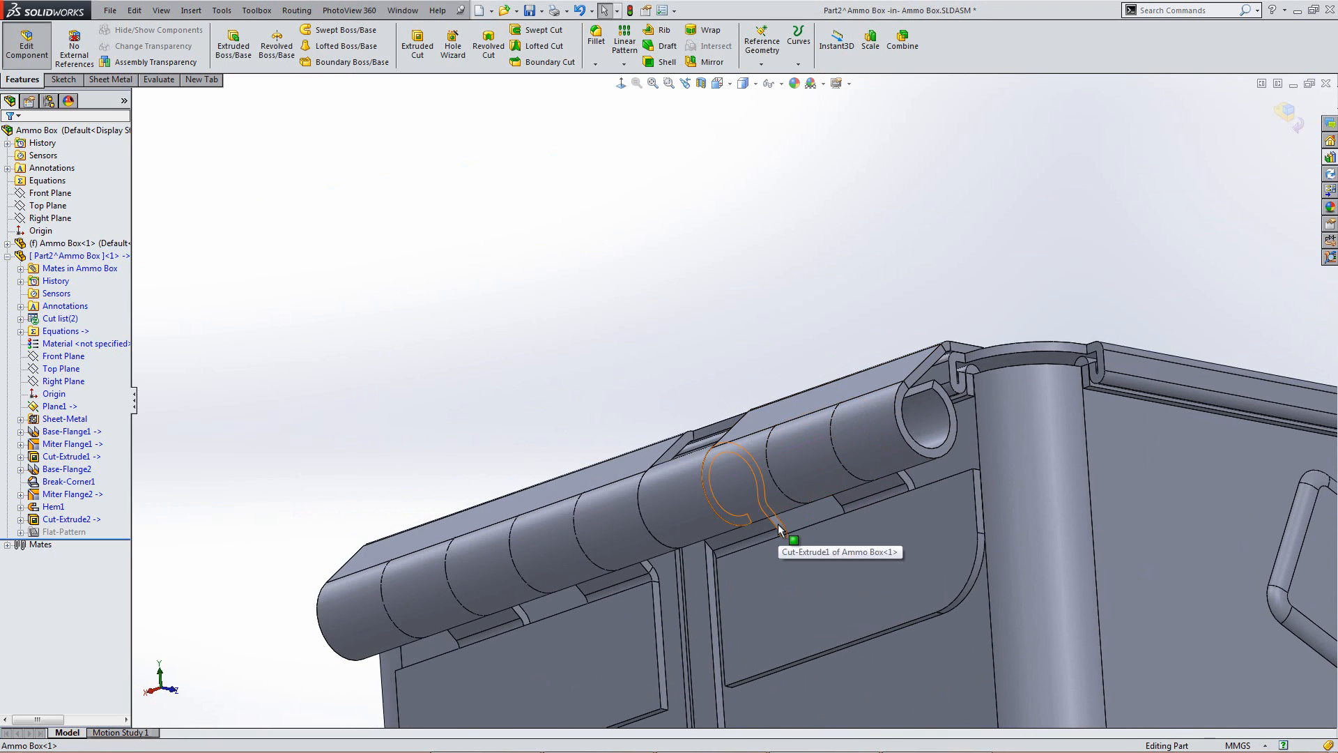
{"action": "middle_click_drag", "start_coordinate": [830, 538], "coordinate": [843, 603]}
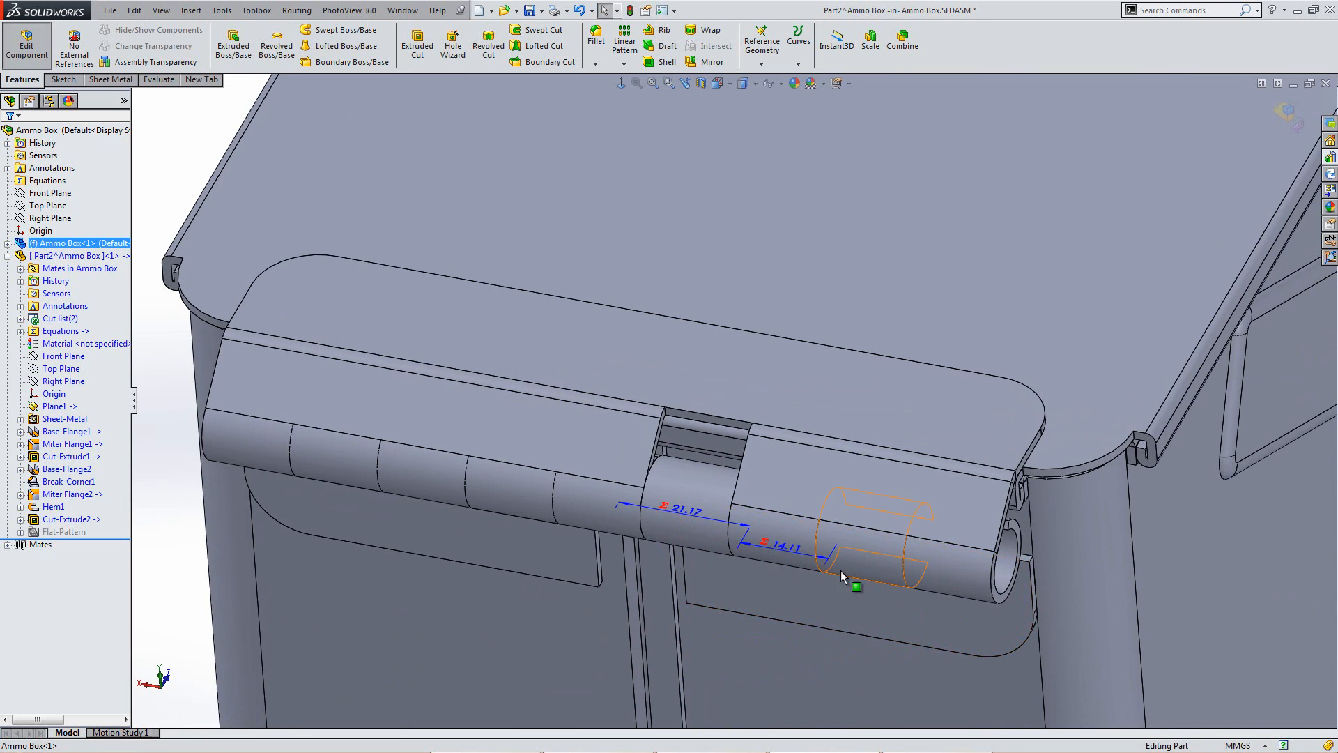
{"action": "left_click", "coordinate": [624, 42]}
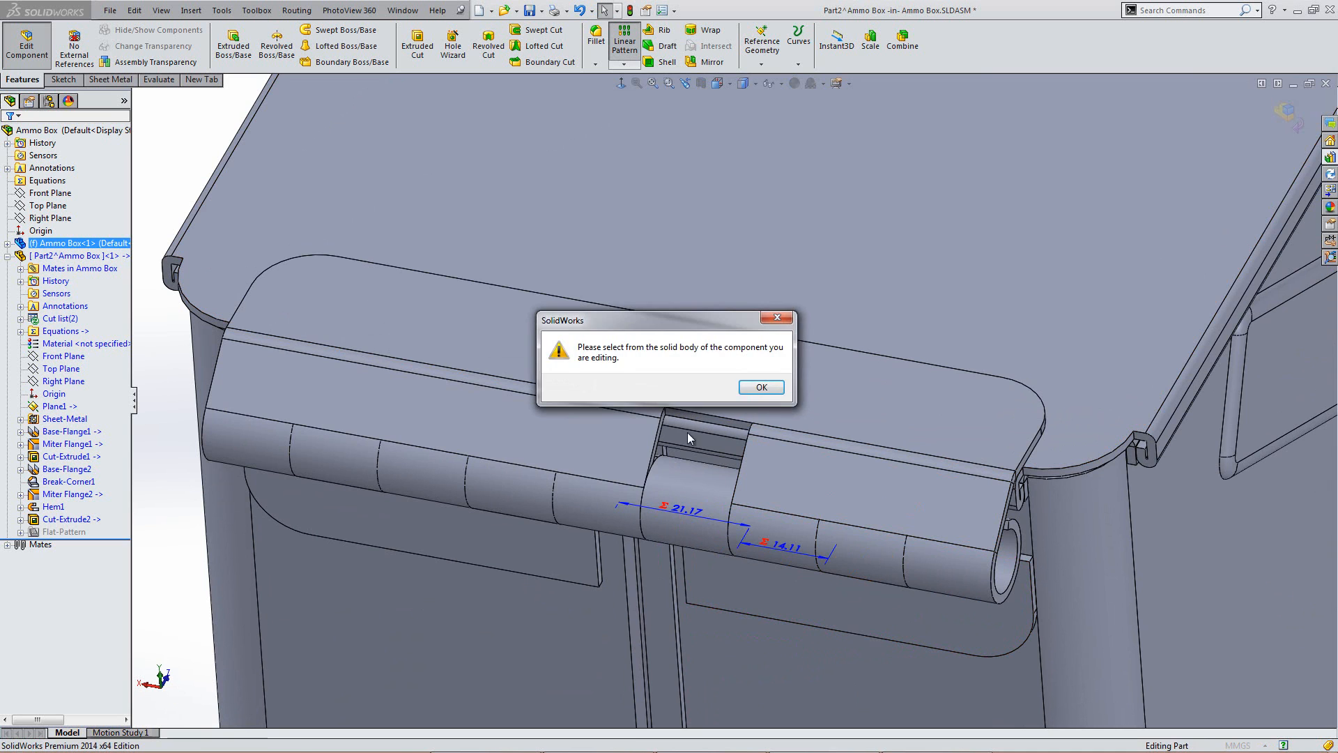
{"action": "left_click", "coordinate": [761, 388]}
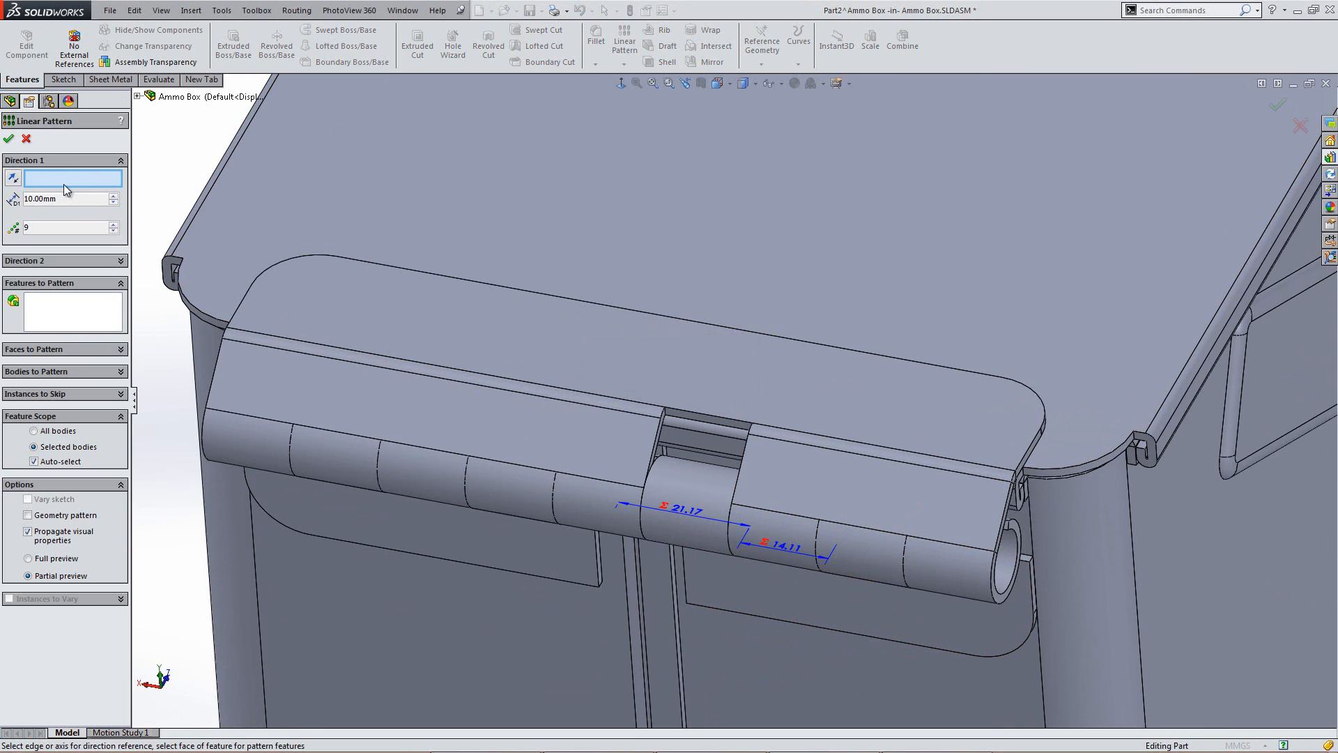
{"action": "left_click", "coordinate": [740, 331]}
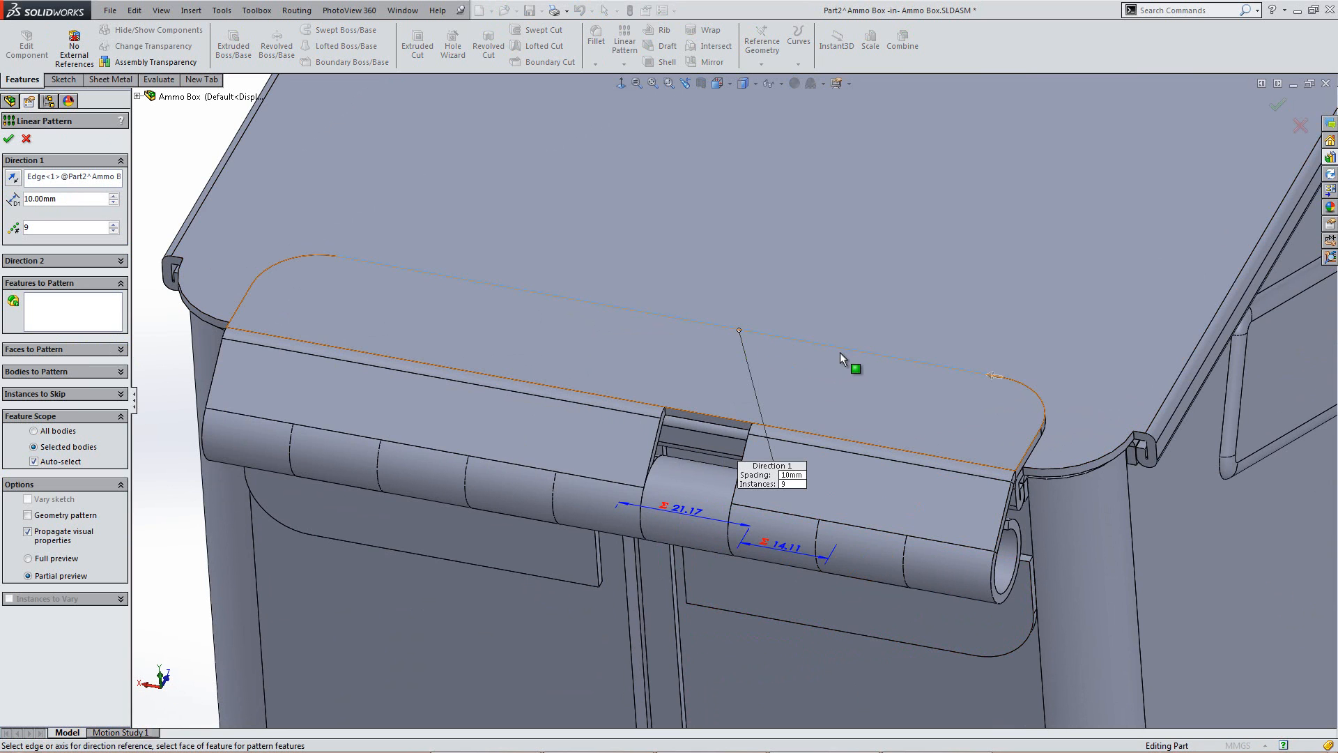
{"action": "left_click", "coordinate": [12, 179]}
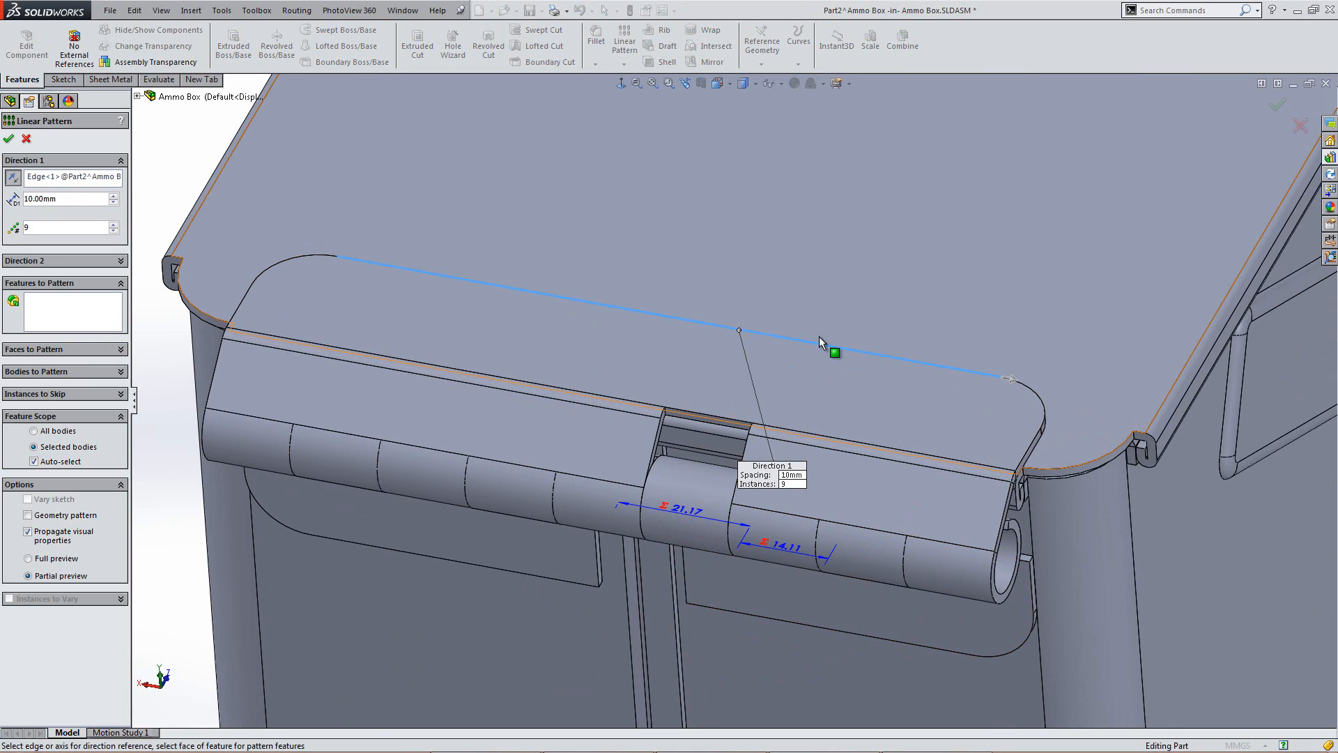
Step: Set the pattern spacing to twice the linked width dimension of the box hinge's knuckle cut
{"action": "scroll", "coordinate": [824, 518], "scroll_direction": "up", "scroll_amount": 2}
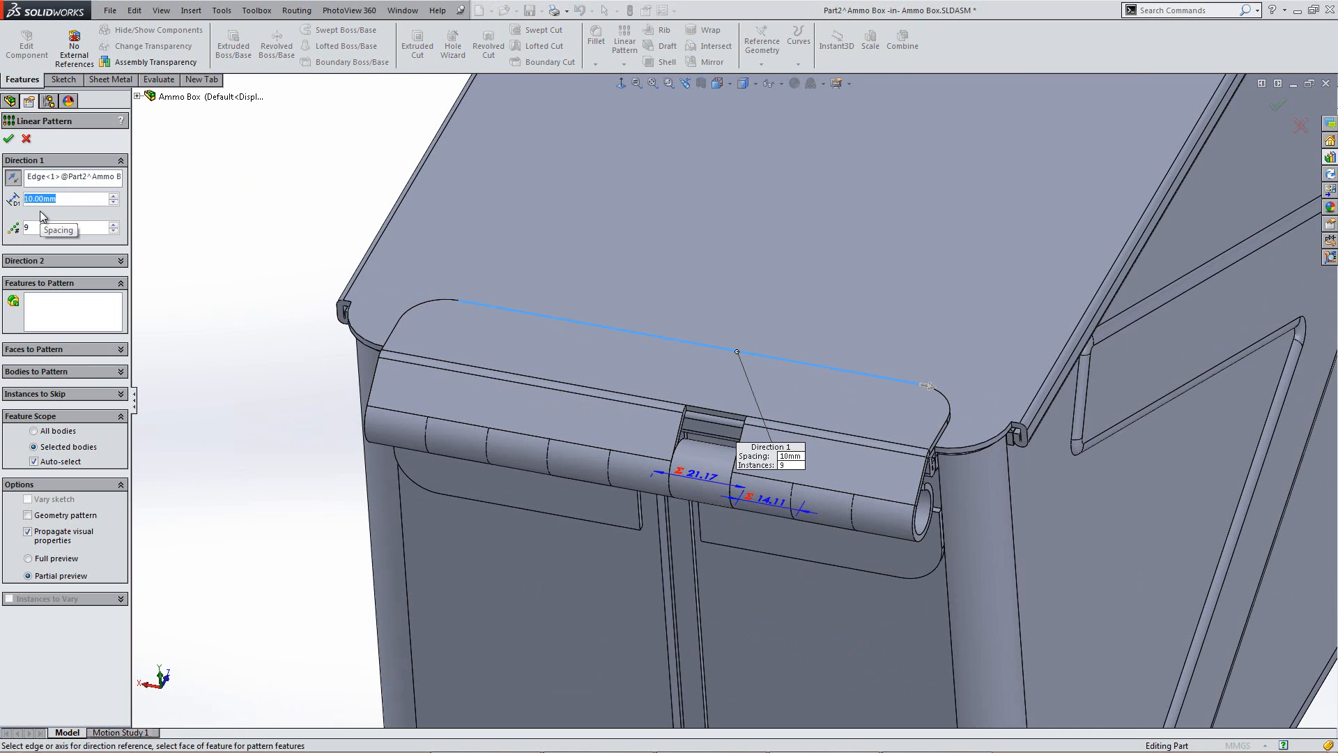
{"action": "type", "text": "="}
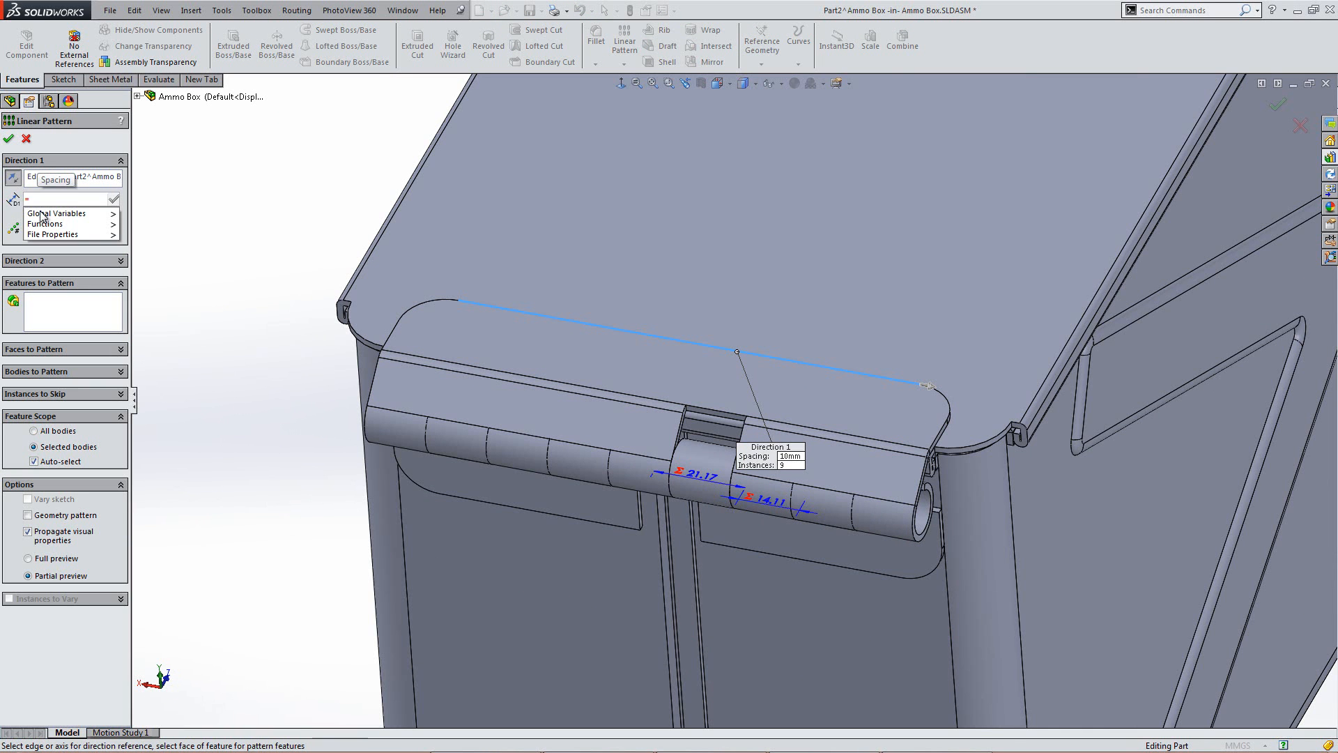
{"action": "mouse_move", "coordinate": [53, 234]}
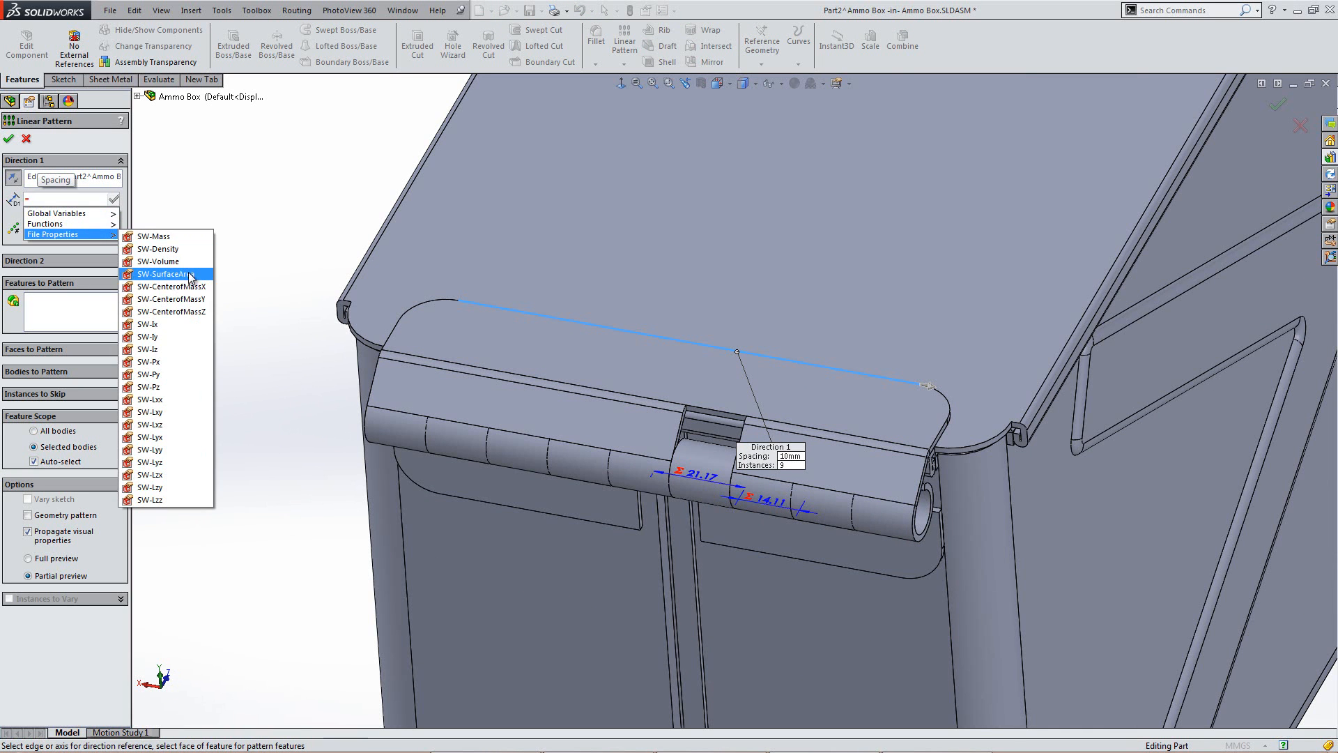
{"action": "left_click", "coordinate": [765, 502]}
{"action": "key", "text": "Return"}
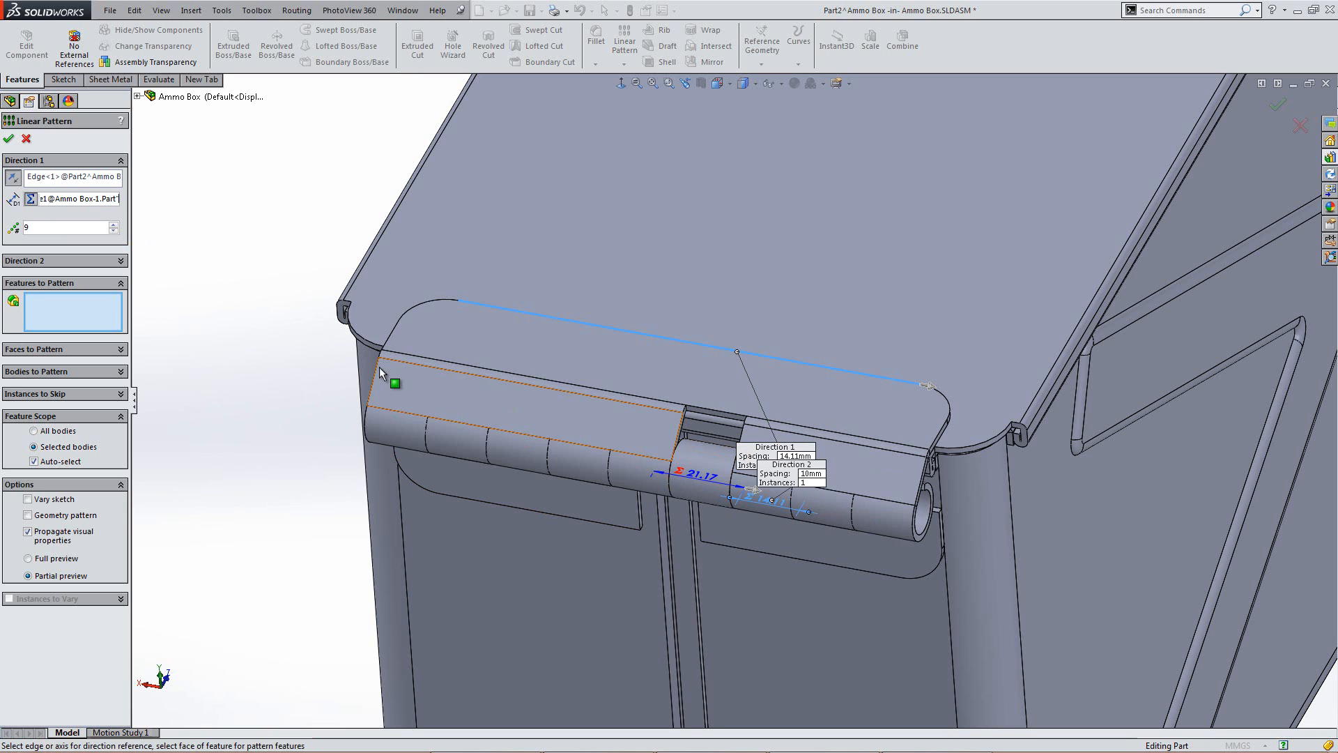
{"action": "type", "text": "*2"}
{"action": "key", "text": "Return"}
Step: Set the number of pattern instances equal to the global variable Instances Odd
{"action": "double_click", "coordinate": [66, 227]}
{"action": "type", "text": "="}
{"action": "mouse_move", "coordinate": [72, 242]}
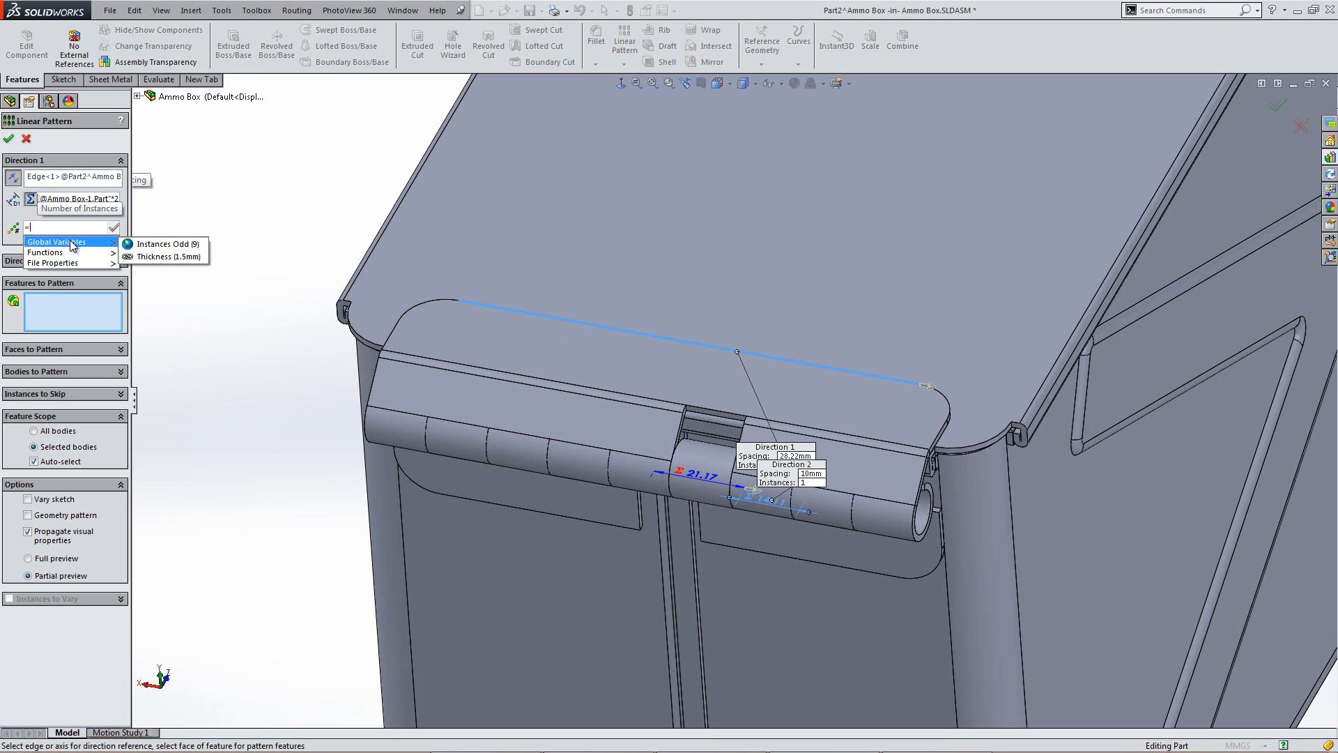
{"action": "left_click", "coordinate": [155, 244]}
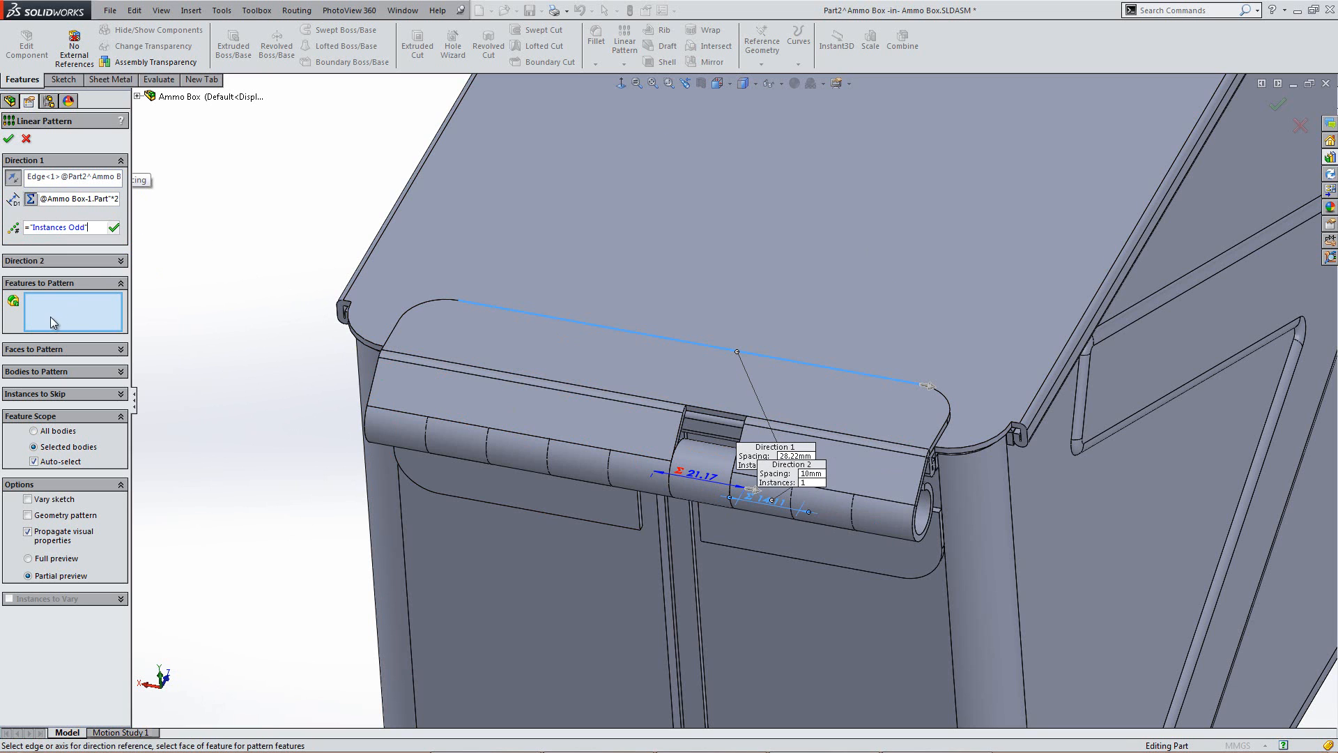
{"action": "key", "text": "Return"}
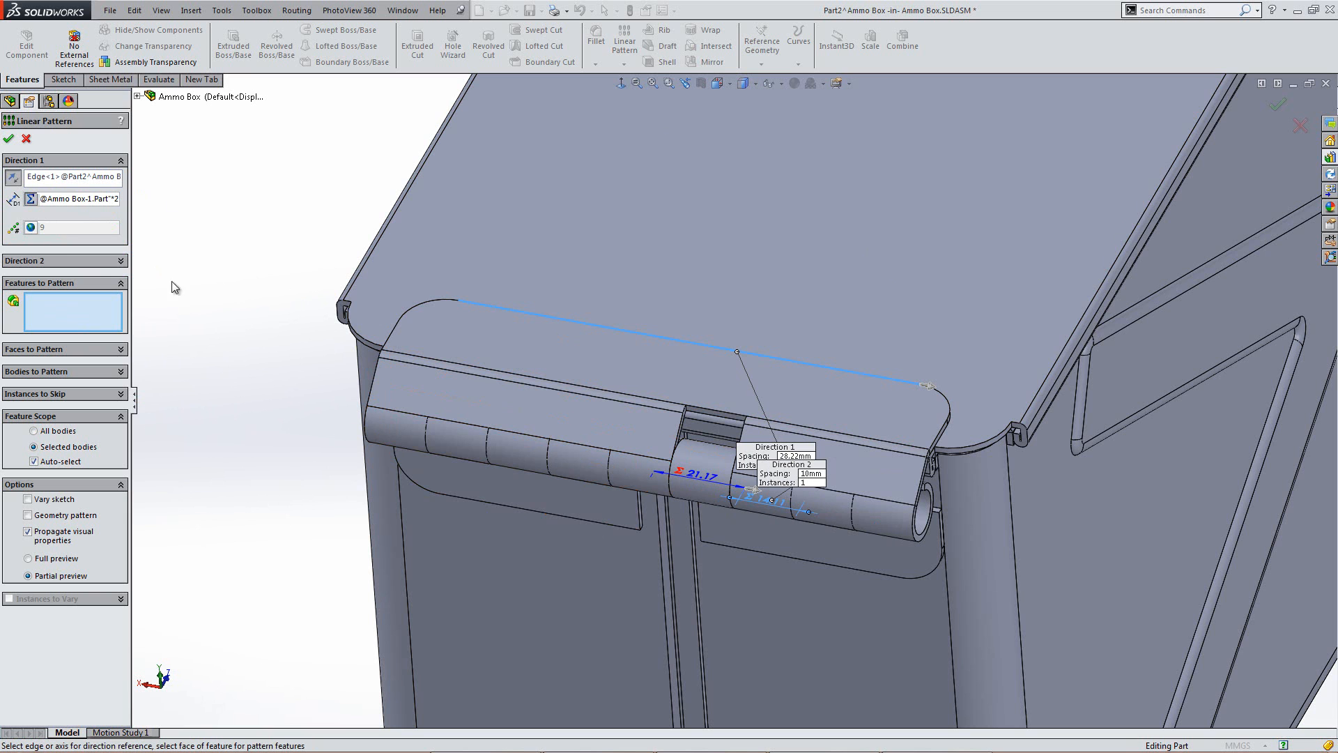
Step: Choose the lid's knuckle cut, Cut-Extrude2, as the feature to pattern
{"action": "left_click", "coordinate": [137, 95]}
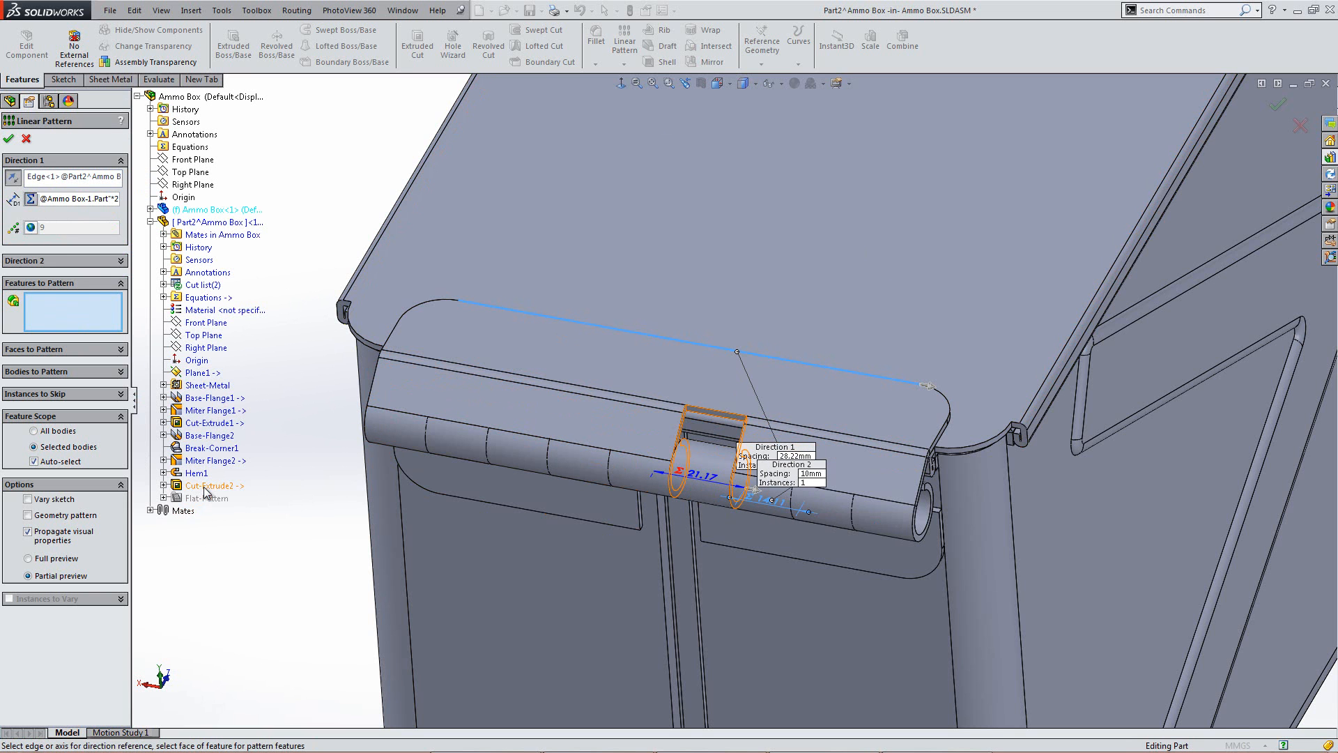
{"action": "left_click", "coordinate": [206, 491]}
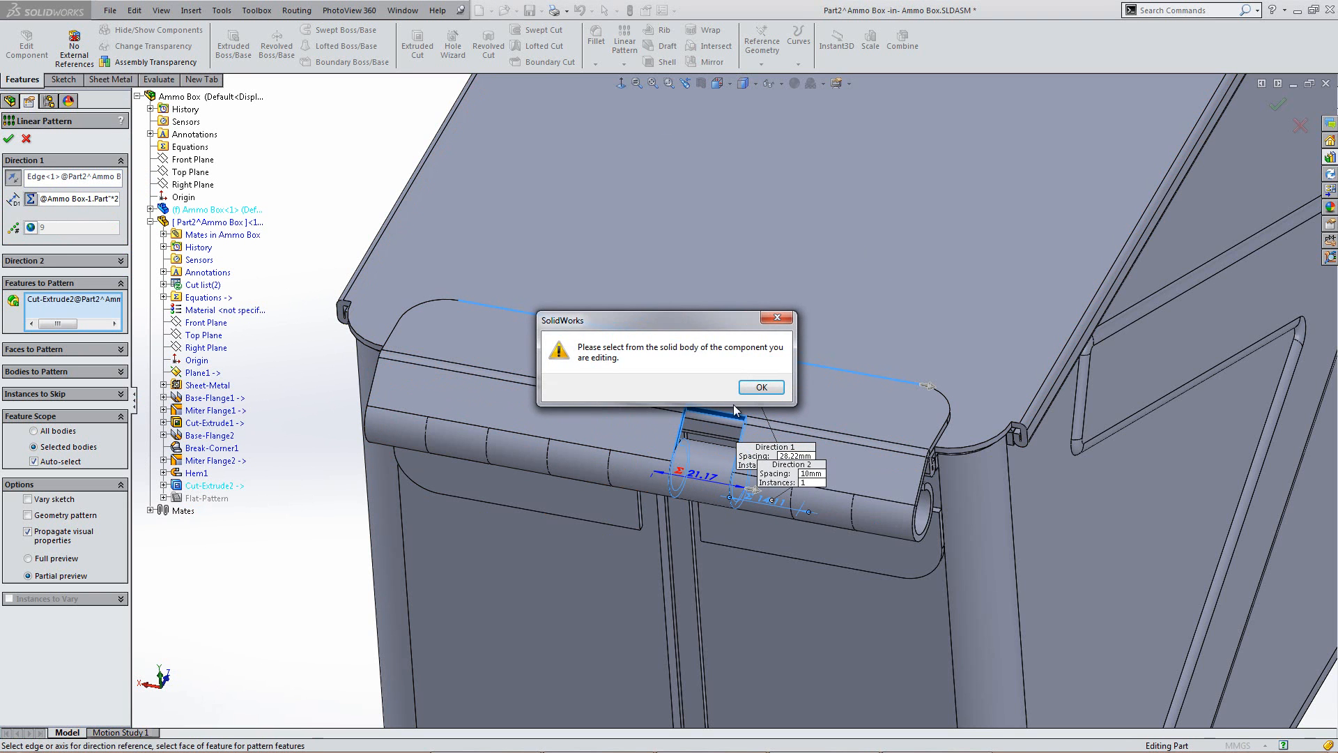
{"action": "left_click", "coordinate": [761, 387]}
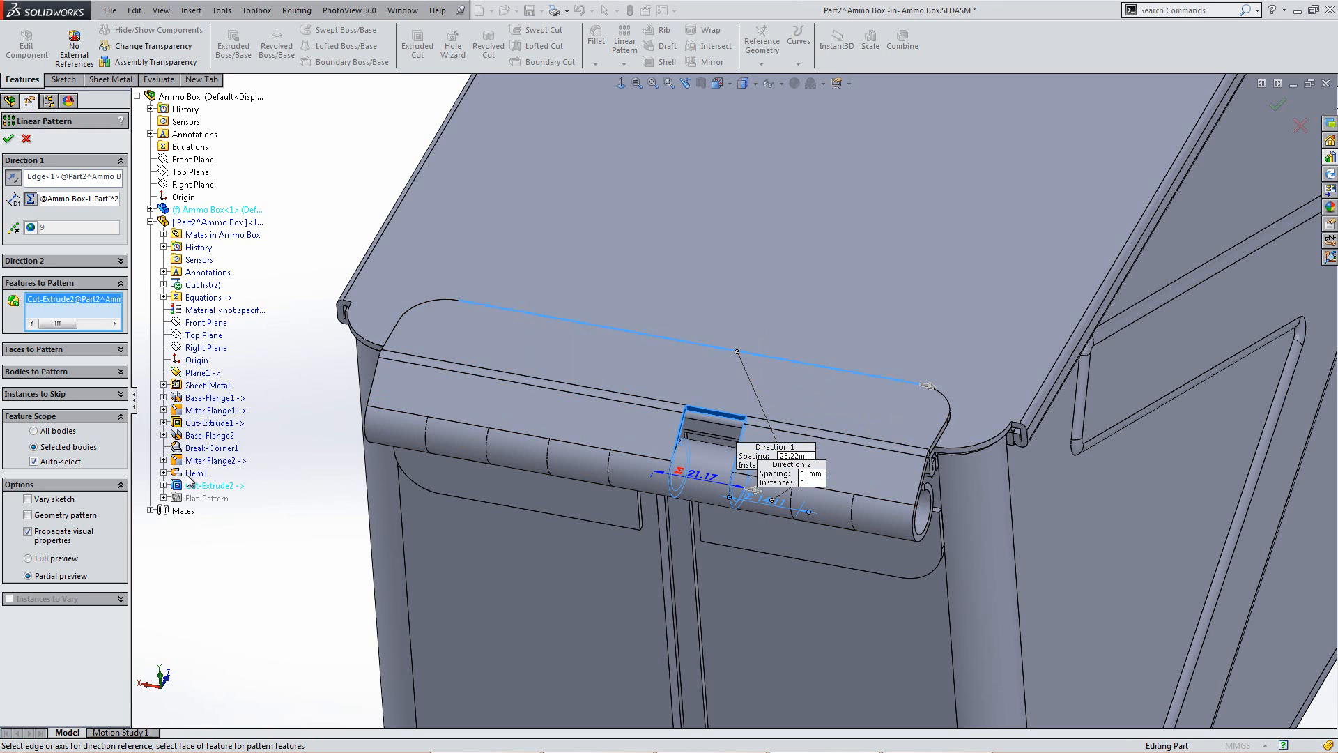
{"action": "key", "text": "Delete"}
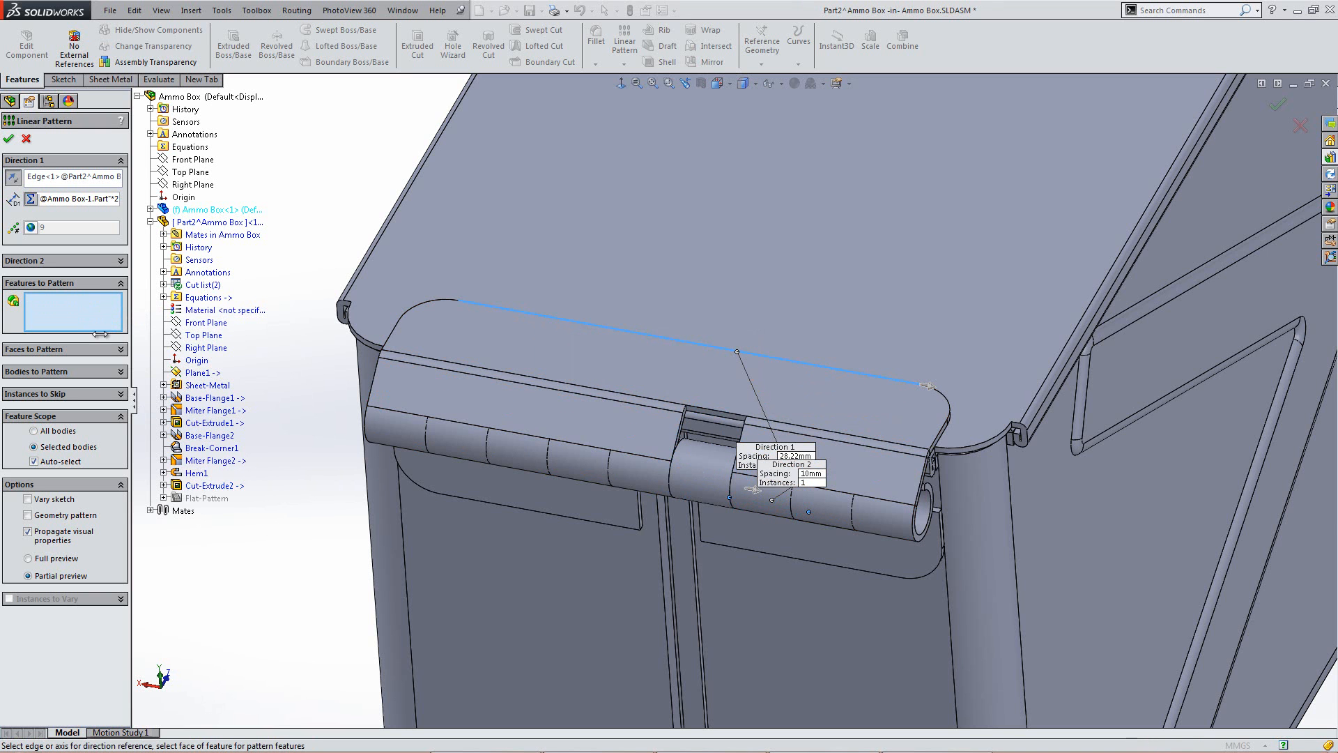
{"action": "left_click", "coordinate": [200, 481]}
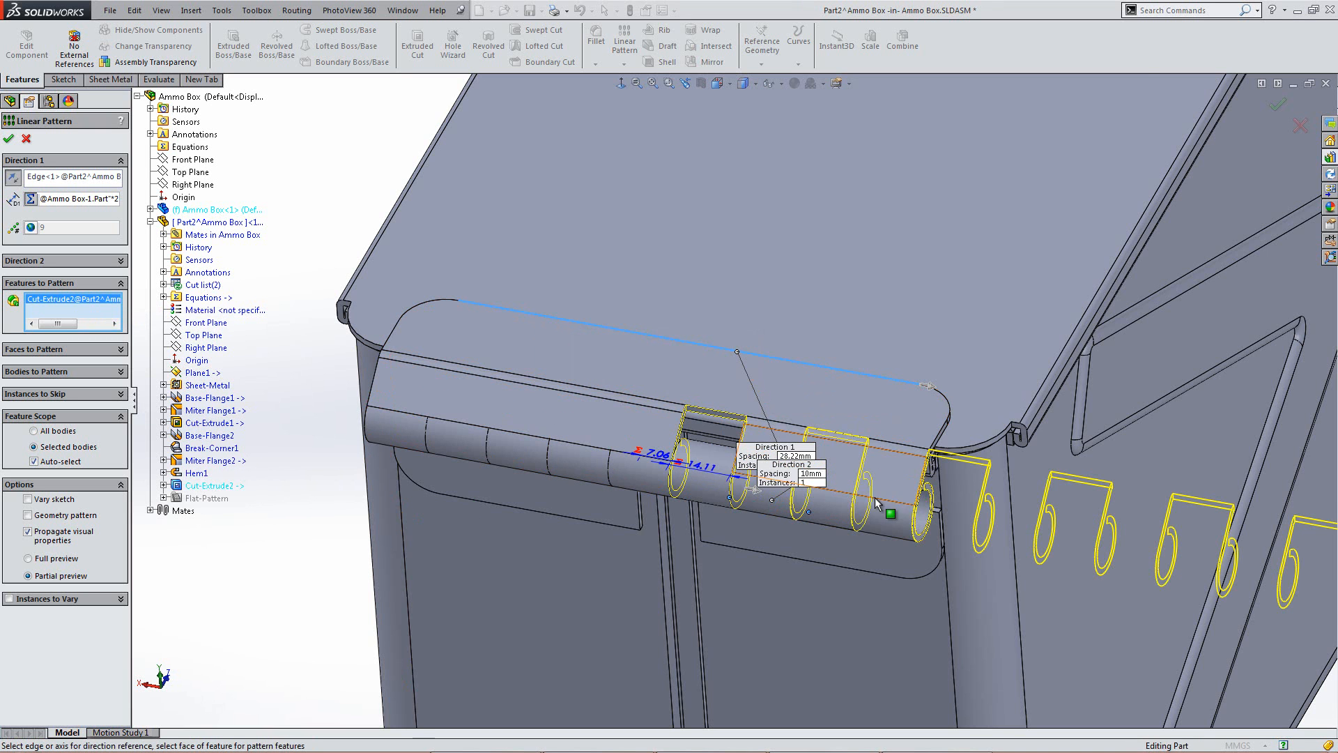
Step: Turn off automatic body selection, limit the pattern to the hinge plate body, and create it
{"action": "scroll", "coordinate": [876, 496], "scroll_direction": "up", "scroll_amount": 2}
{"action": "left_click", "coordinate": [34, 461]}
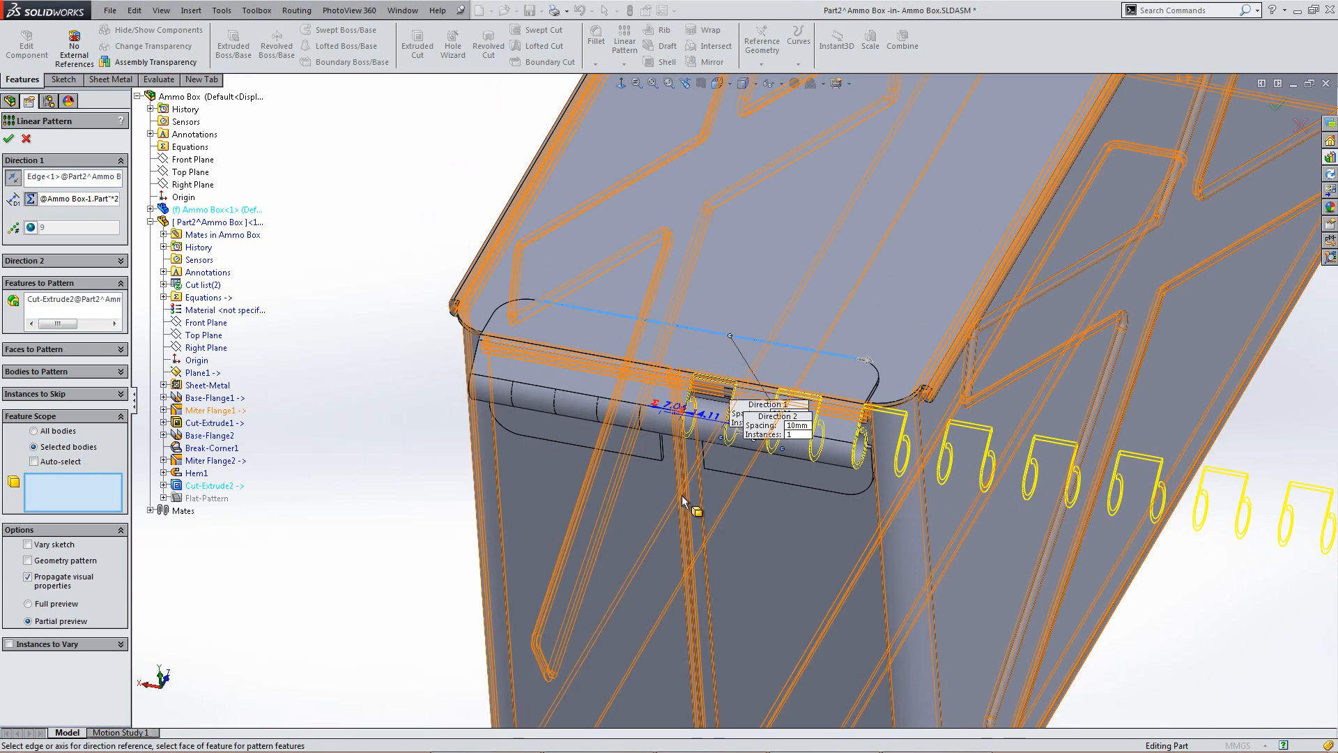
{"action": "left_click", "coordinate": [814, 375]}
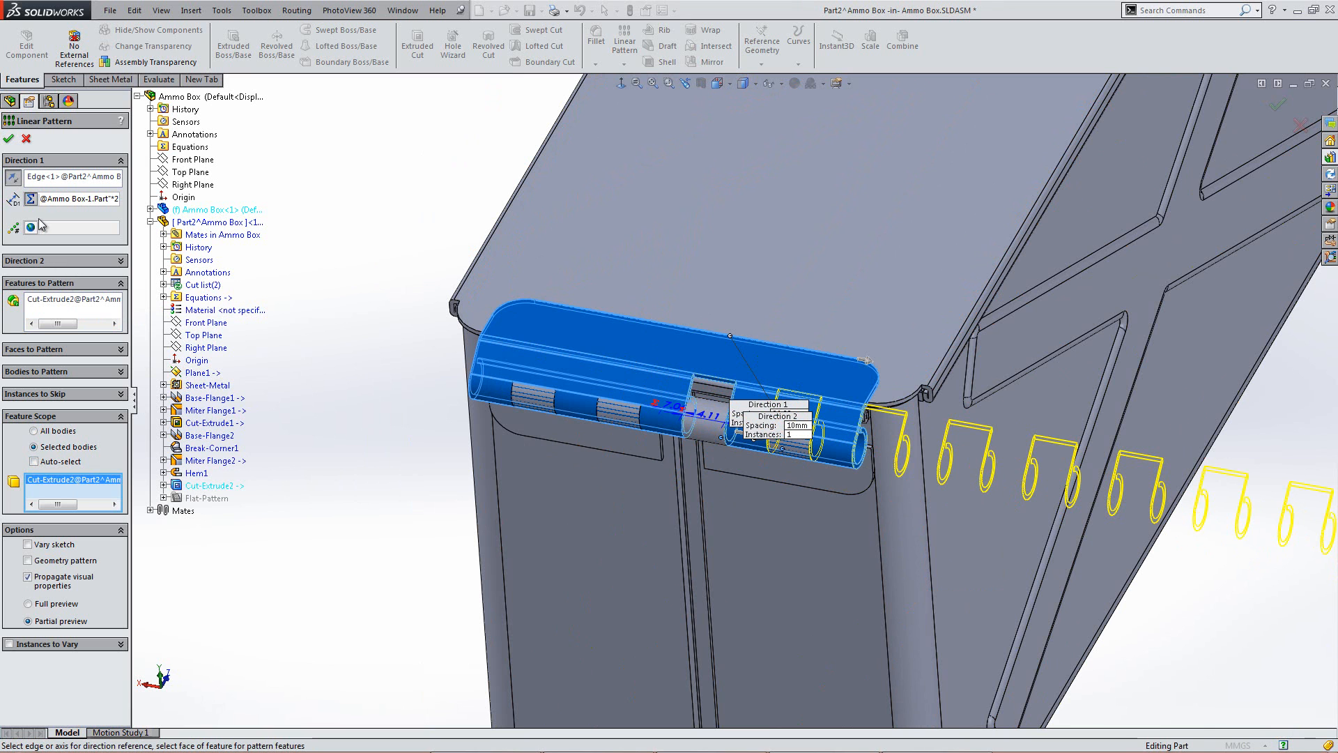
{"action": "left_click", "coordinate": [9, 140]}
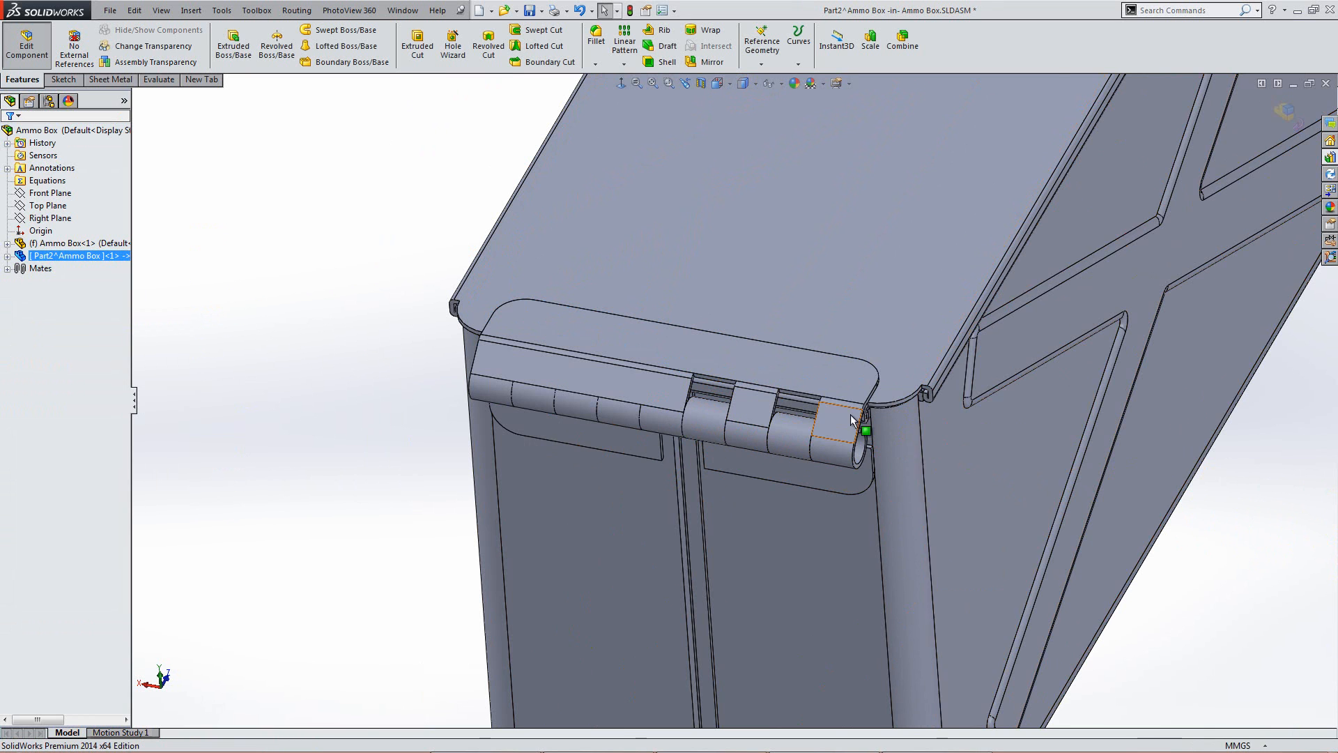
Step: Mirror the linear pattern of knuckle cuts about the lid part's Right Plane
{"action": "middle_click_drag", "start_coordinate": [851, 439], "coordinate": [823, 393]}
{"action": "scroll", "coordinate": [814, 424], "scroll_direction": "down", "scroll_amount": 3}
{"action": "middle_click_drag", "start_coordinate": [785, 495], "coordinate": [788, 343]}
{"action": "left_click", "coordinate": [763, 519]}
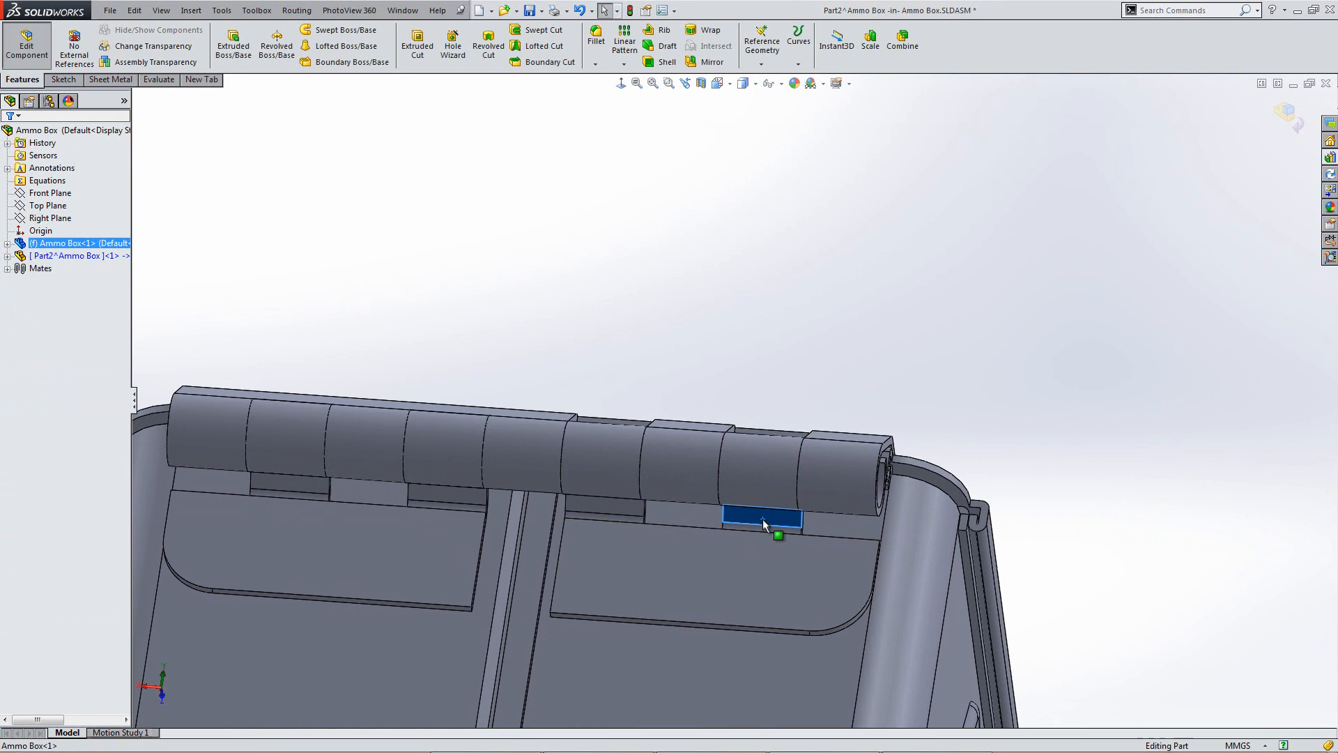
{"action": "middle_click_drag", "start_coordinate": [609, 508], "coordinate": [558, 509]}
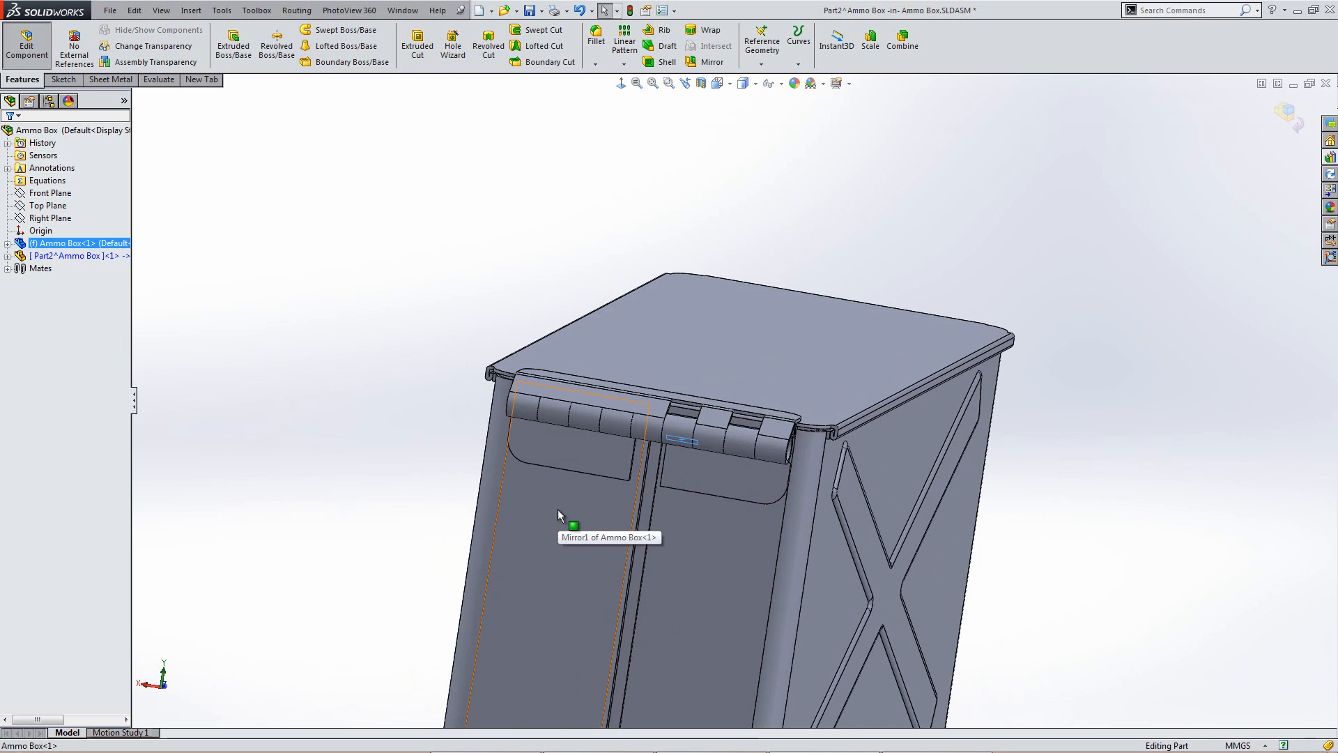
{"action": "middle_click_drag", "start_coordinate": [775, 433], "coordinate": [562, 442]}
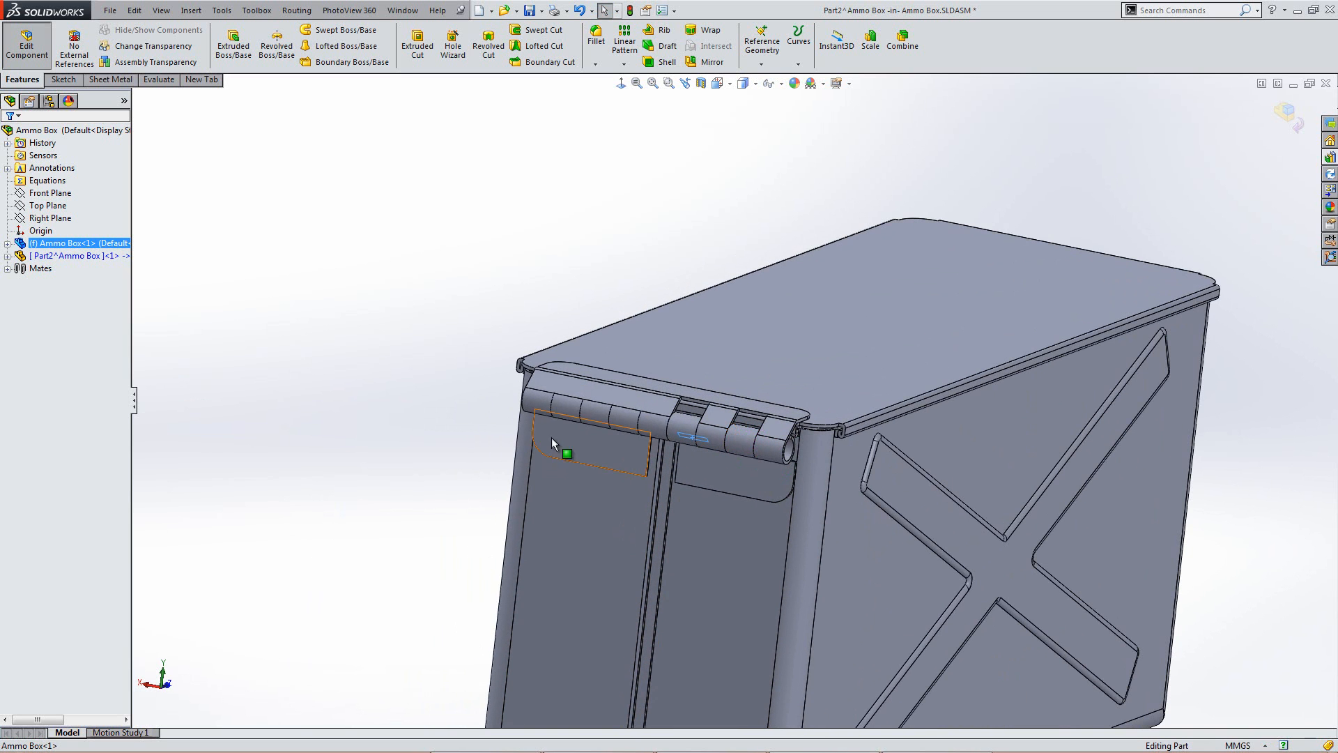
{"action": "left_click", "coordinate": [266, 196]}
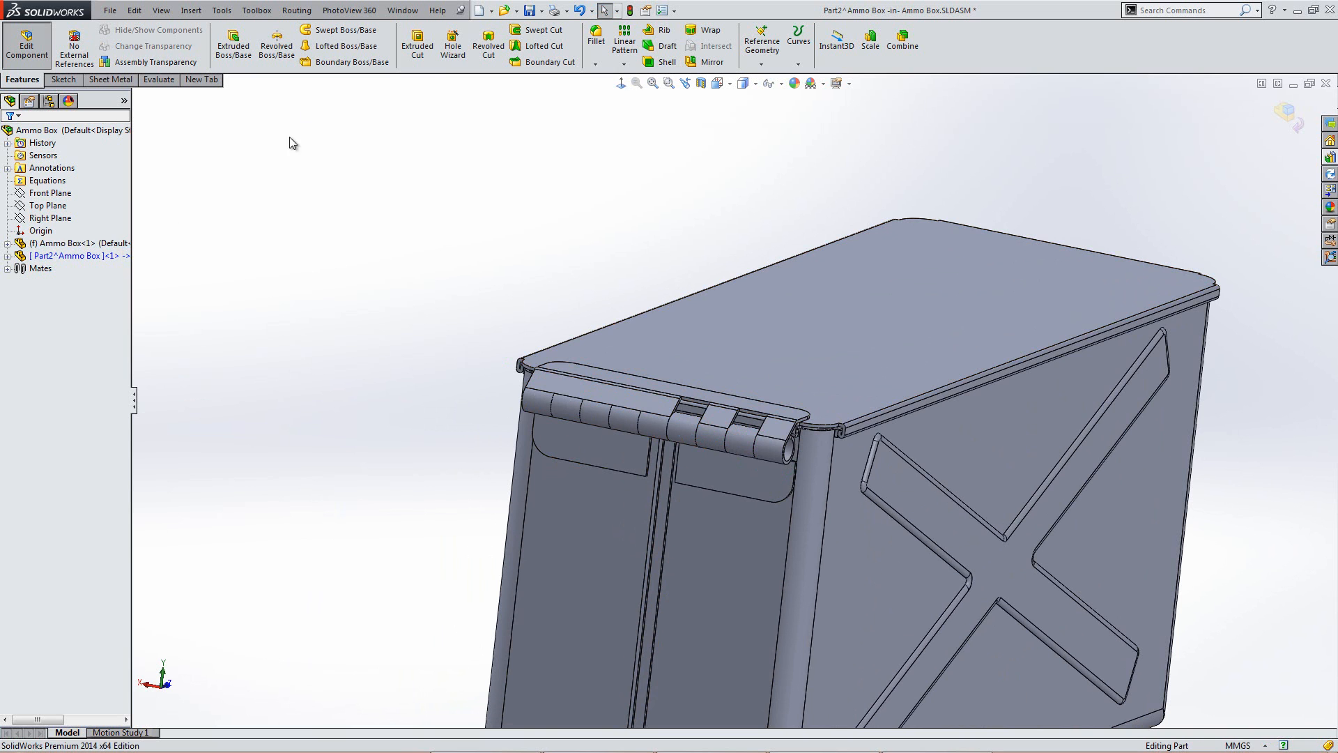
{"action": "left_click", "coordinate": [705, 62]}
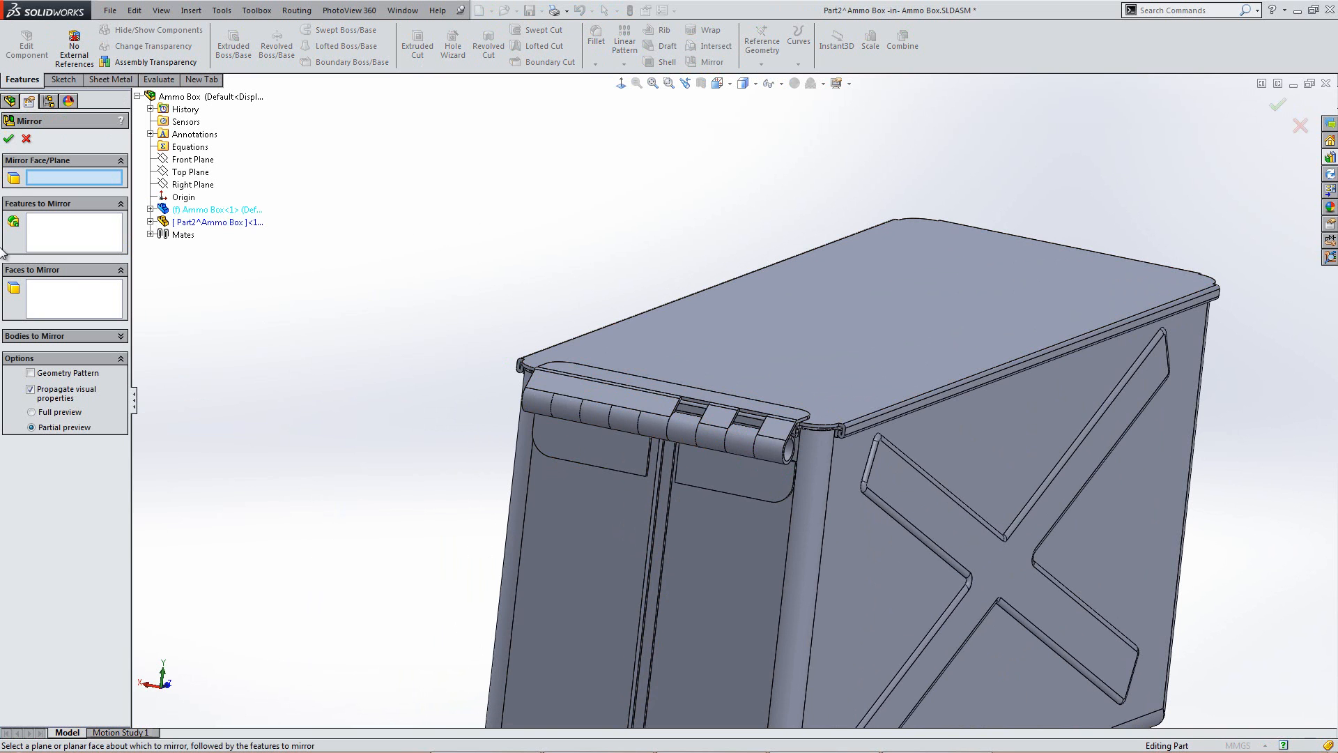
{"action": "left_click", "coordinate": [150, 222]}
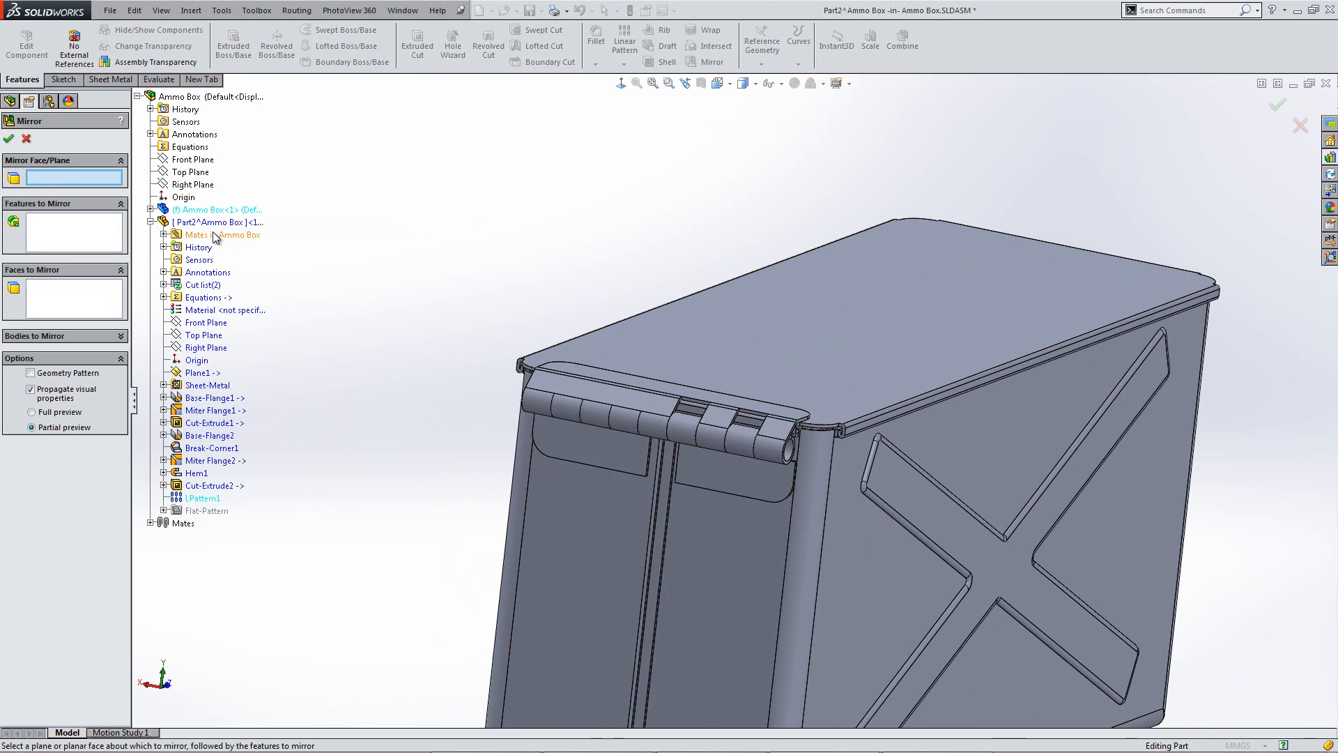
{"action": "left_click", "coordinate": [205, 348]}
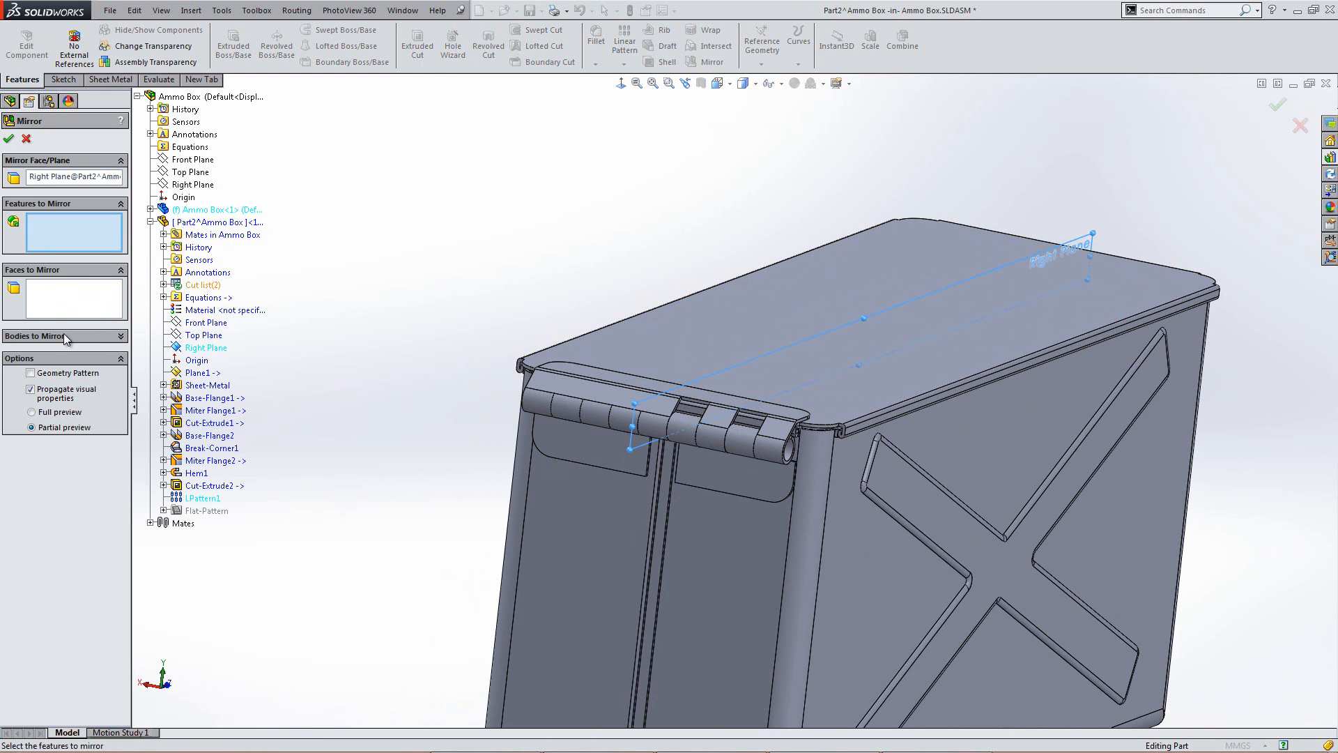
{"action": "left_click", "coordinate": [203, 499]}
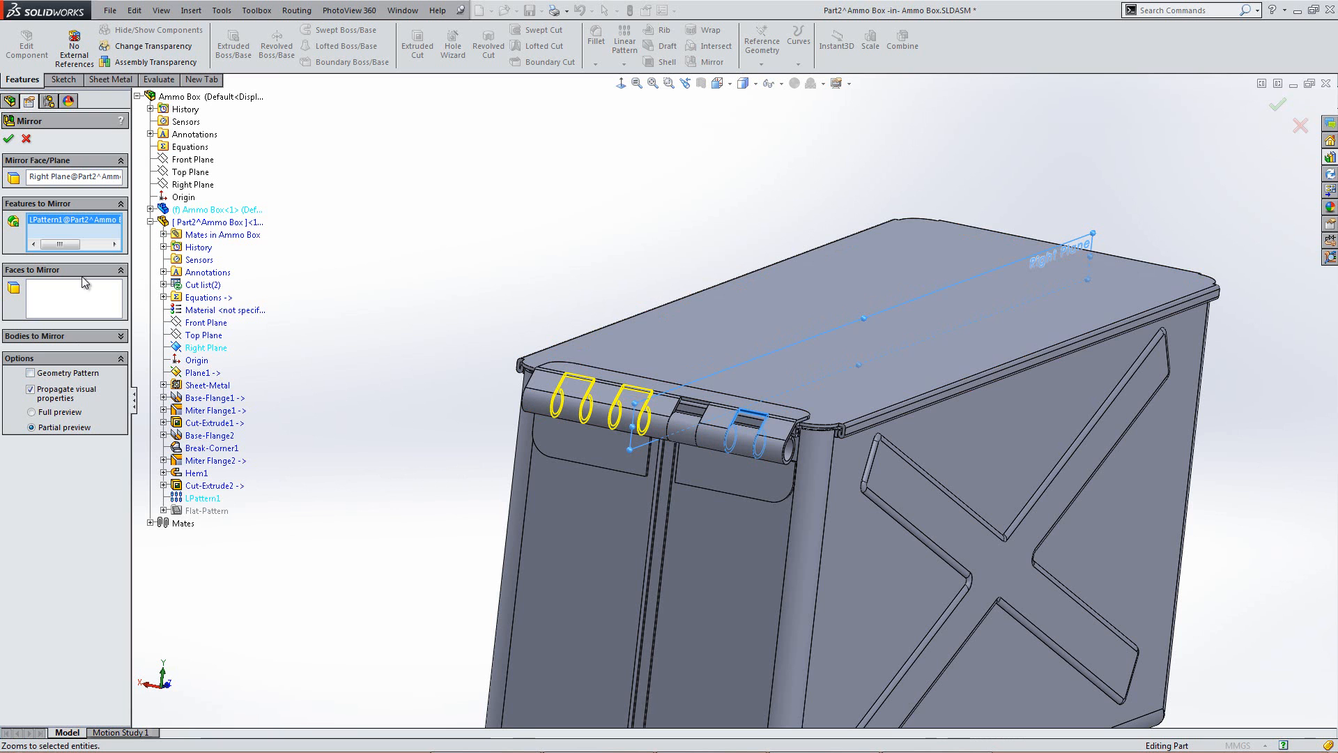
{"action": "left_click", "coordinate": [9, 141]}
{"action": "scroll", "coordinate": [749, 525], "scroll_direction": "down", "scroll_amount": 3}
{"action": "mouse_move", "coordinate": [749, 525]}
{"action": "middle_mouse_down"}
{"action": "mouse_move", "coordinate": [729, 528]}
{"action": "mouse_move", "coordinate": [767, 511]}
{"action": "mouse_move", "coordinate": [749, 526]}
{"action": "middle_mouse_up"}
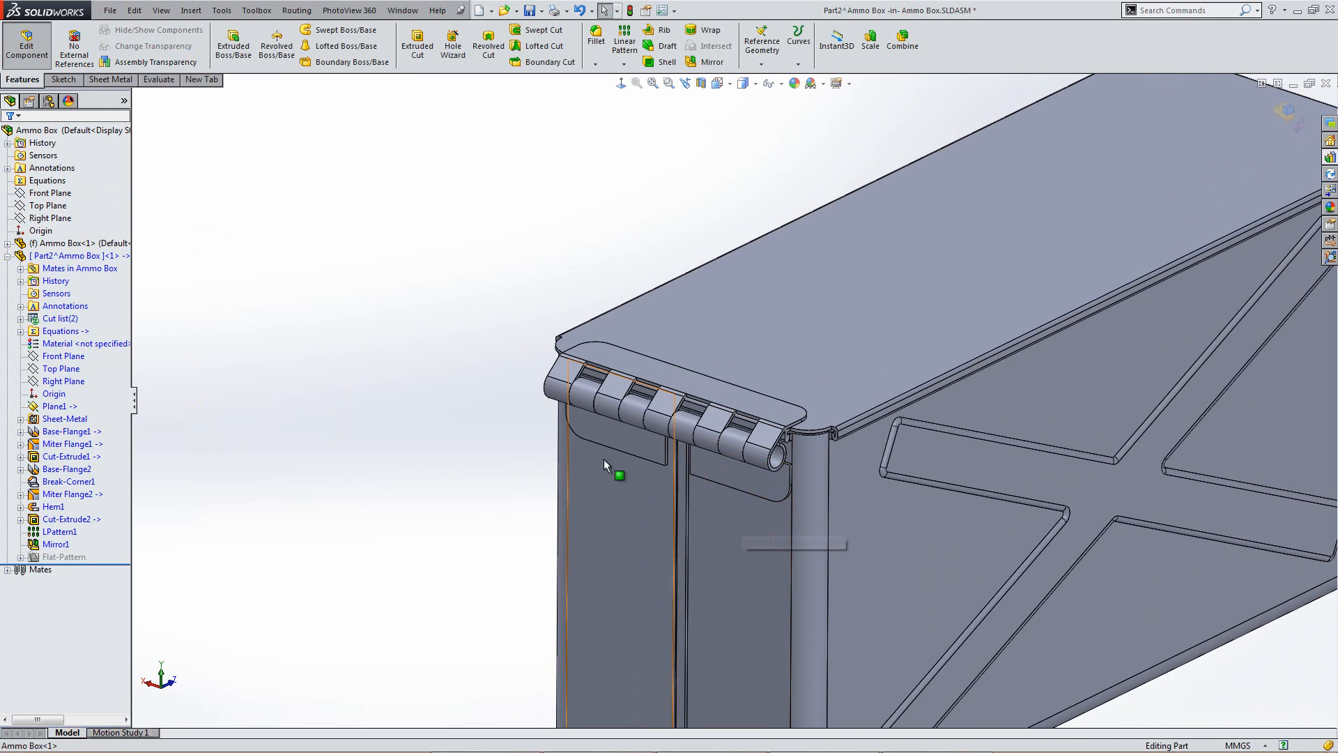
Step: Finish editing the lid part in context, return to the assembly, and collapse the part's feature tree
{"action": "key", "text": "ctrl+7"}
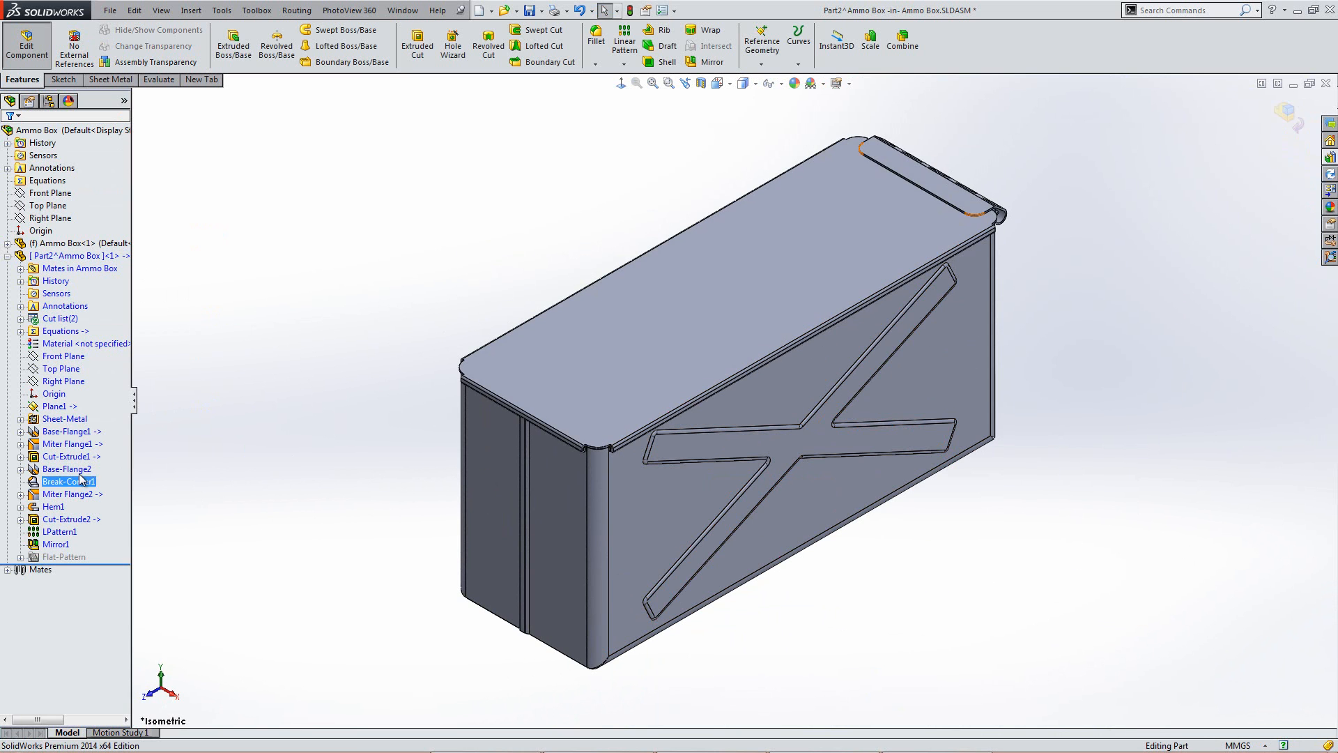
{"action": "left_click", "coordinate": [98, 269]}
{"action": "left_click", "coordinate": [154, 289]}
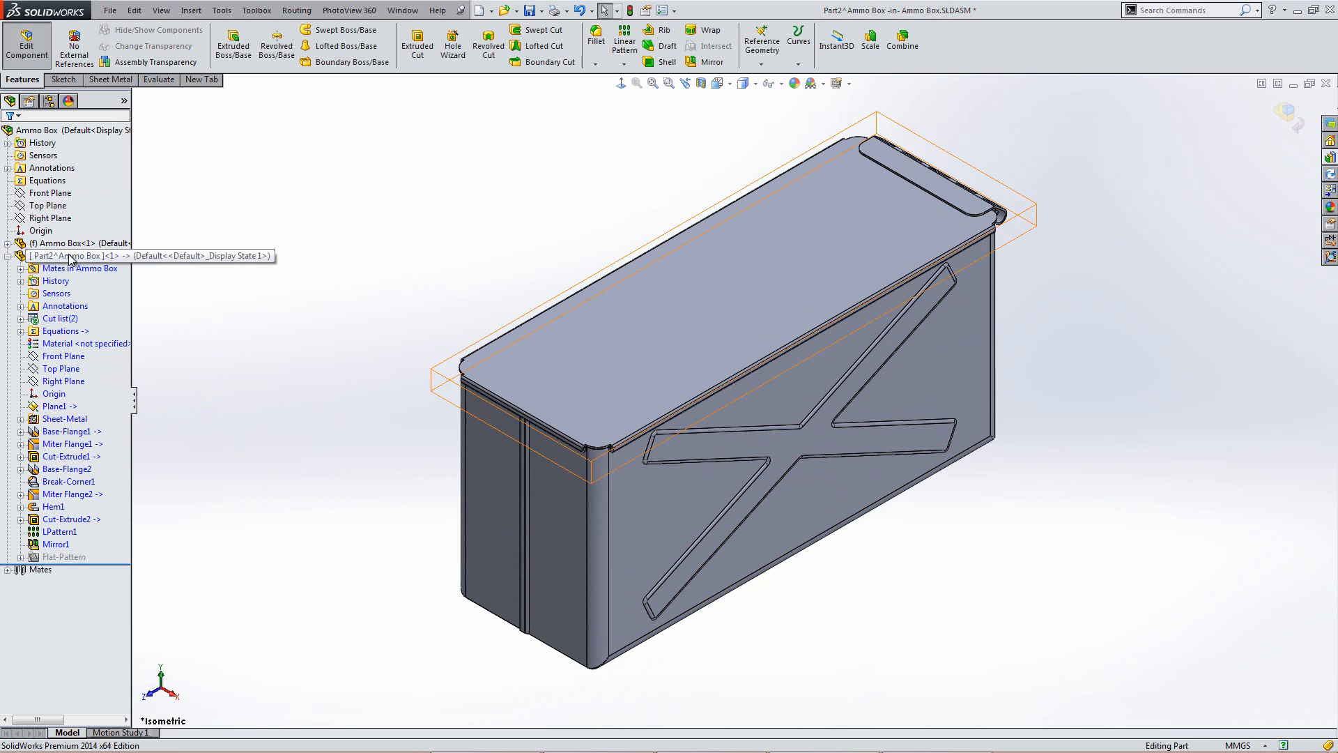
{"action": "left_click", "coordinate": [22, 53]}
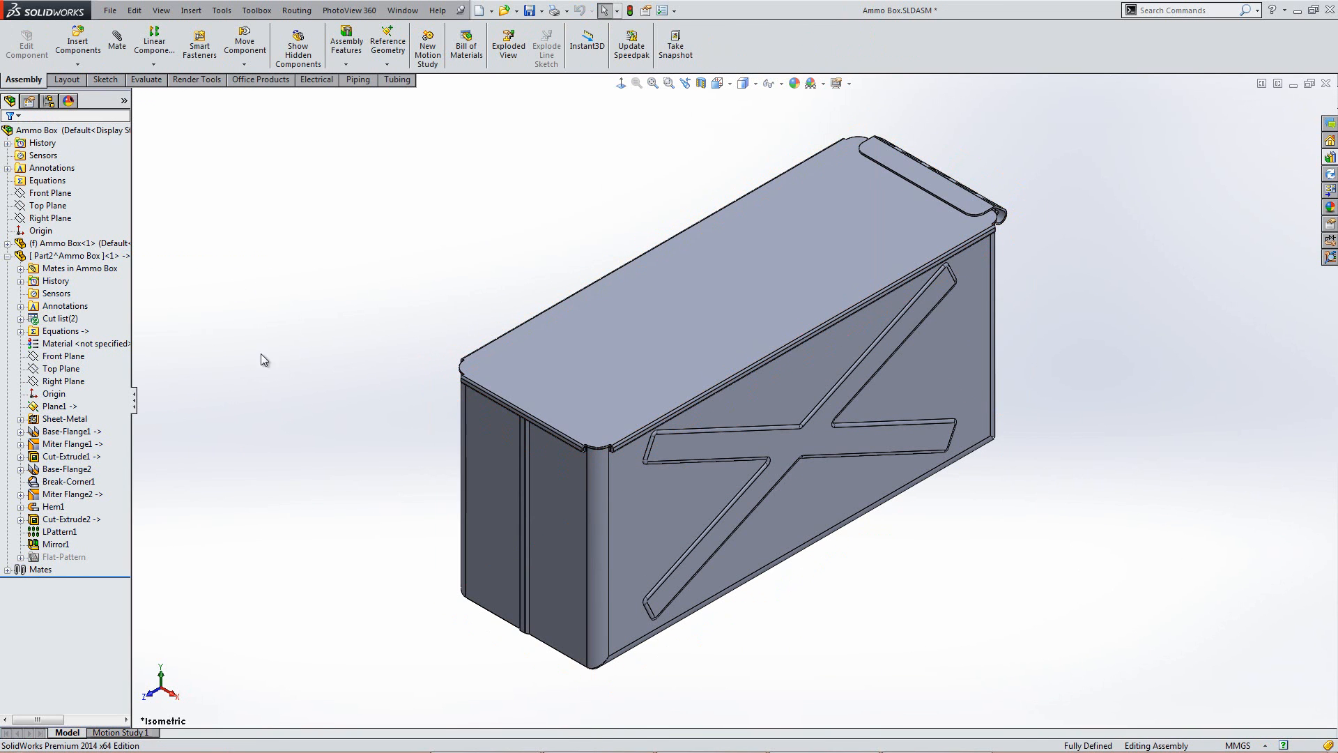
{"action": "left_click", "coordinate": [7, 256]}
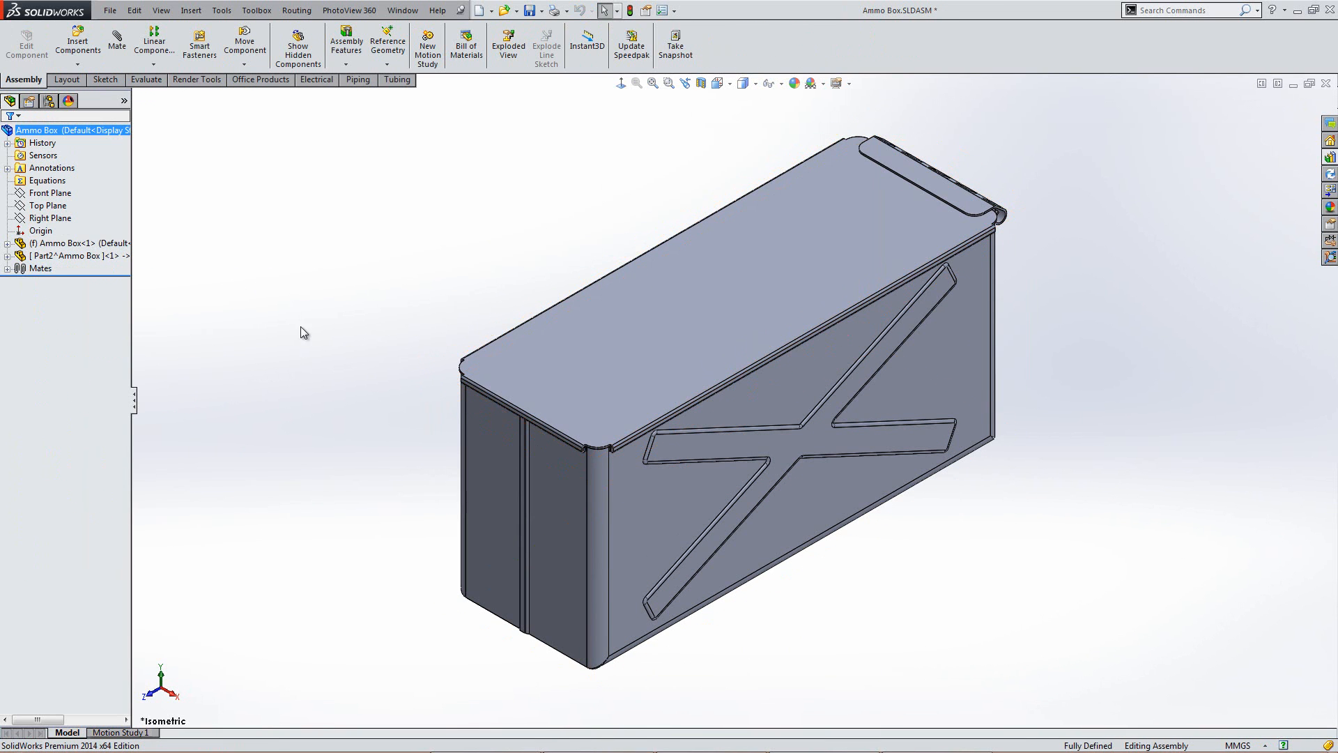
Step: Lock all external references of the lid part, Part2^Ammo Box
{"action": "right_click", "coordinate": [66, 256]}
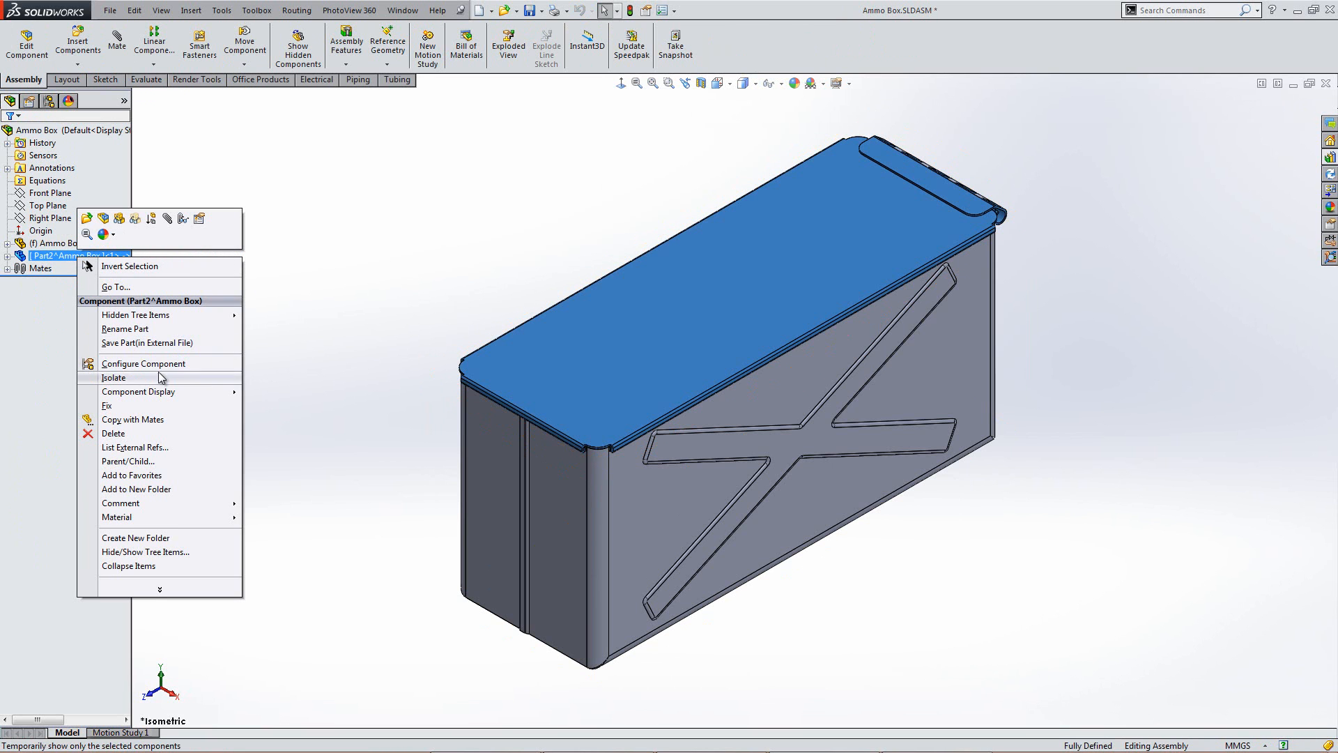
{"action": "left_click", "coordinate": [149, 448]}
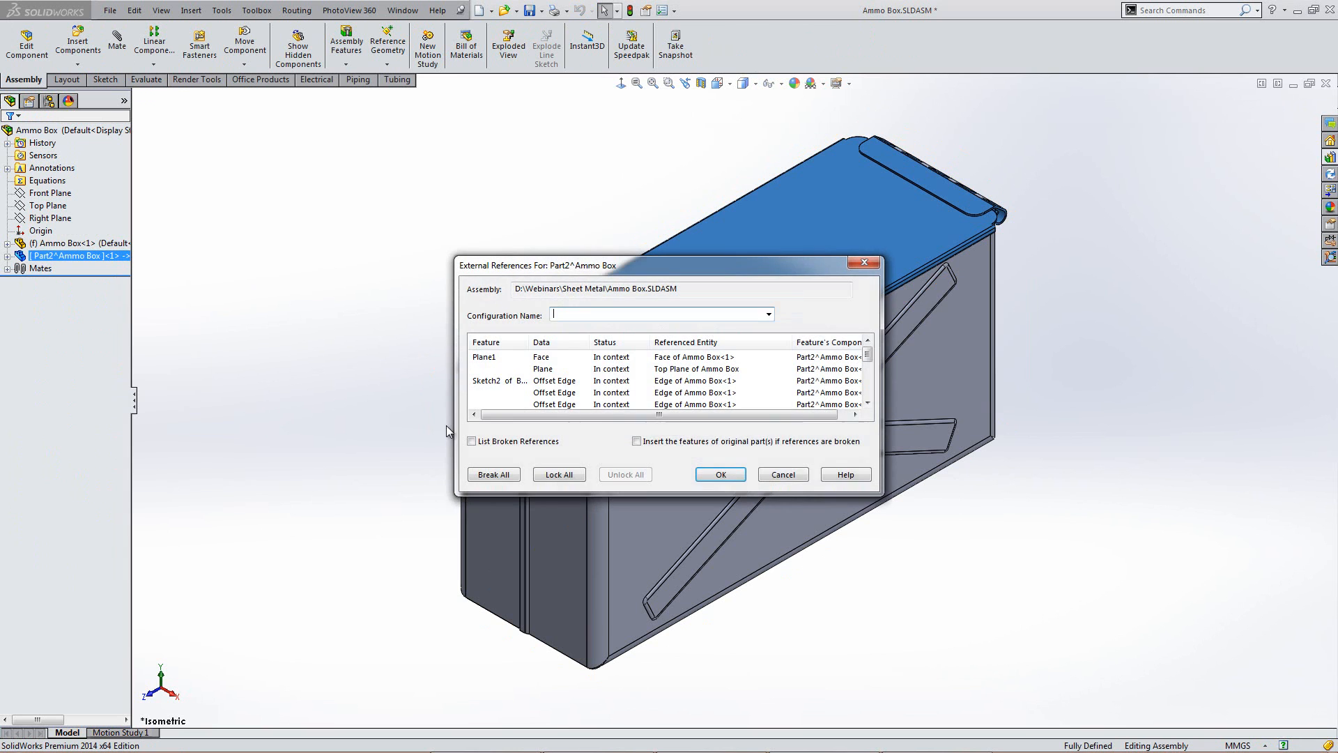
{"action": "left_click", "coordinate": [568, 476]}
{"action": "left_click", "coordinate": [745, 416]}
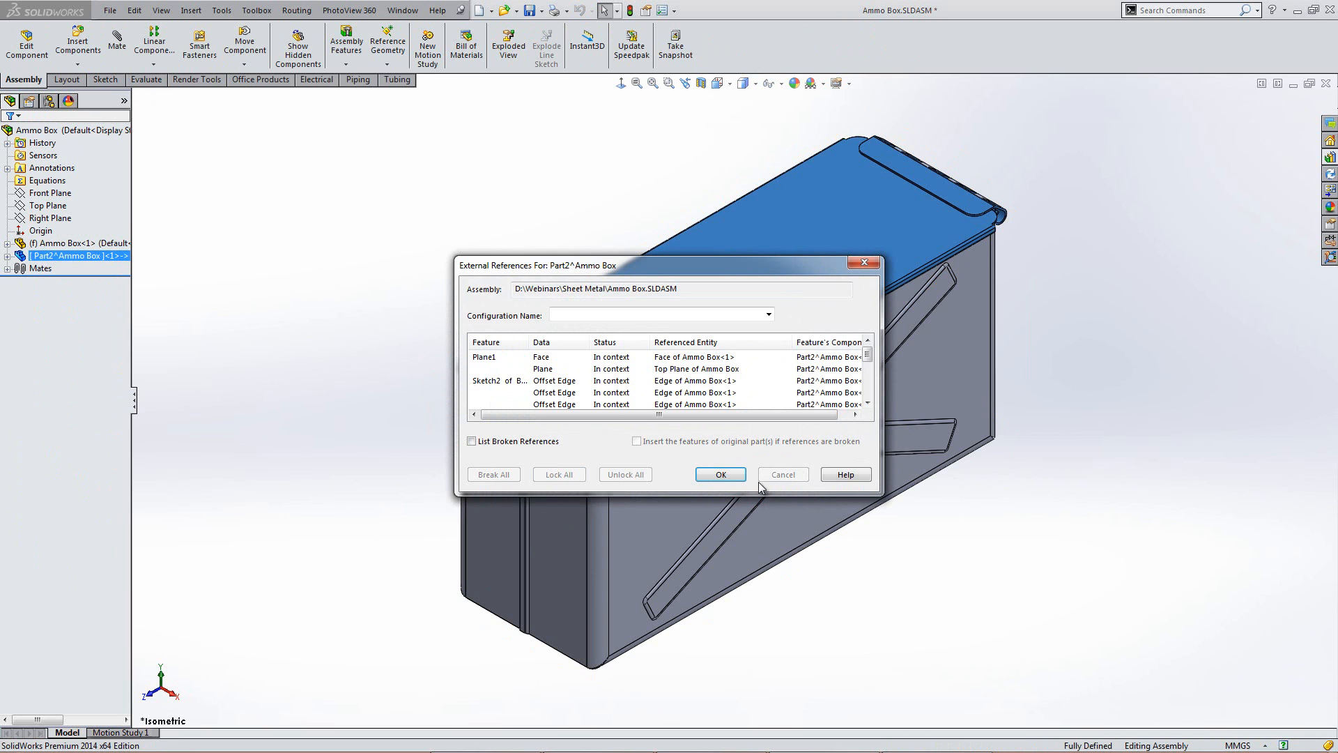
{"action": "left_click", "coordinate": [729, 476]}
{"action": "left_click", "coordinate": [388, 325]}
Step: Suppress the InPlace1 mate that fixes the lid part in the assembly
{"action": "left_click", "coordinate": [32, 269]}
{"action": "left_click", "coordinate": [7, 269]}
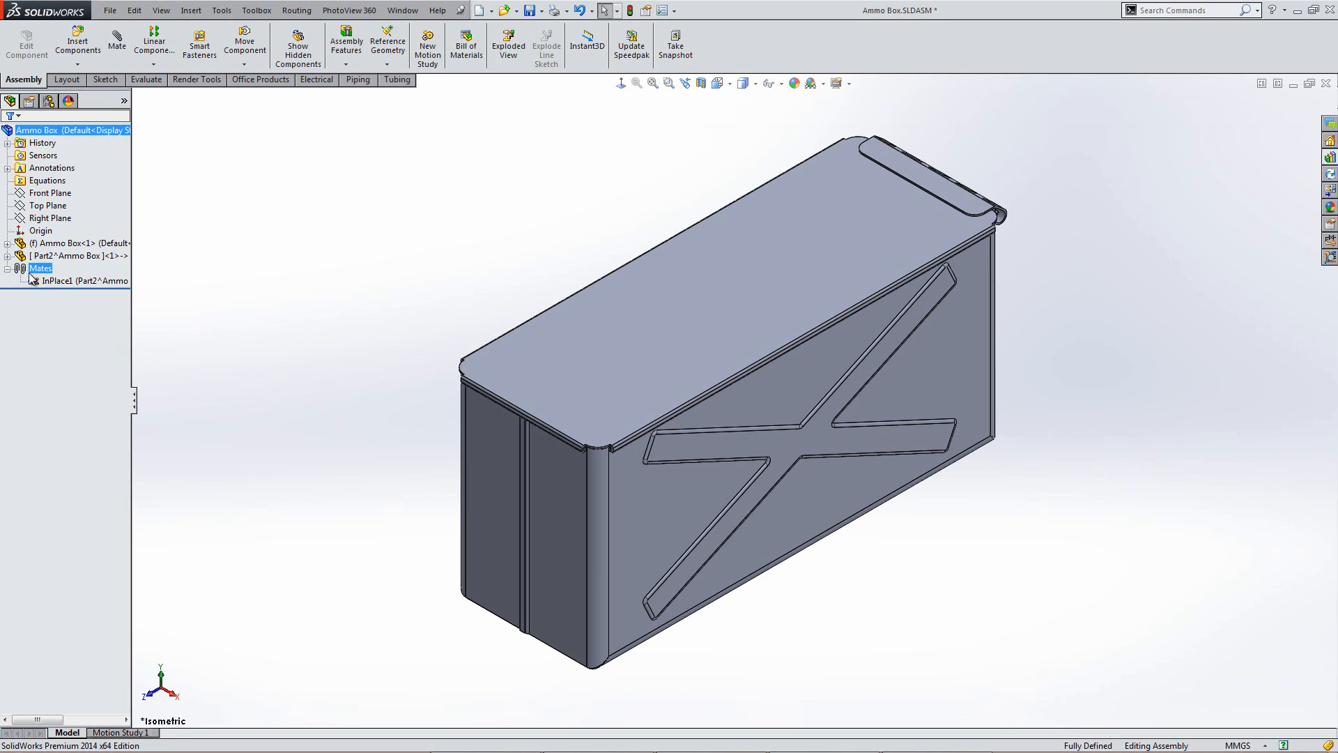
{"action": "left_click", "coordinate": [62, 286]}
{"action": "right_click", "coordinate": [65, 285]}
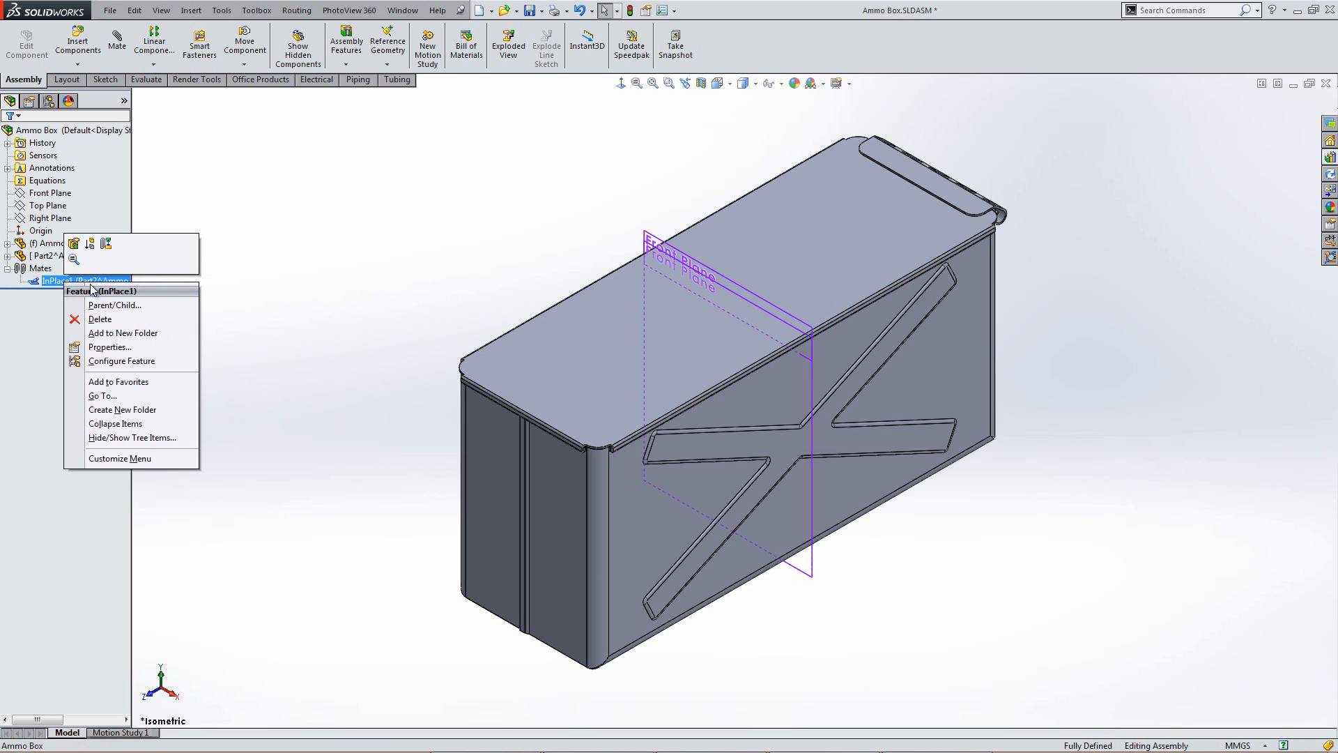
{"action": "left_click", "coordinate": [90, 242]}
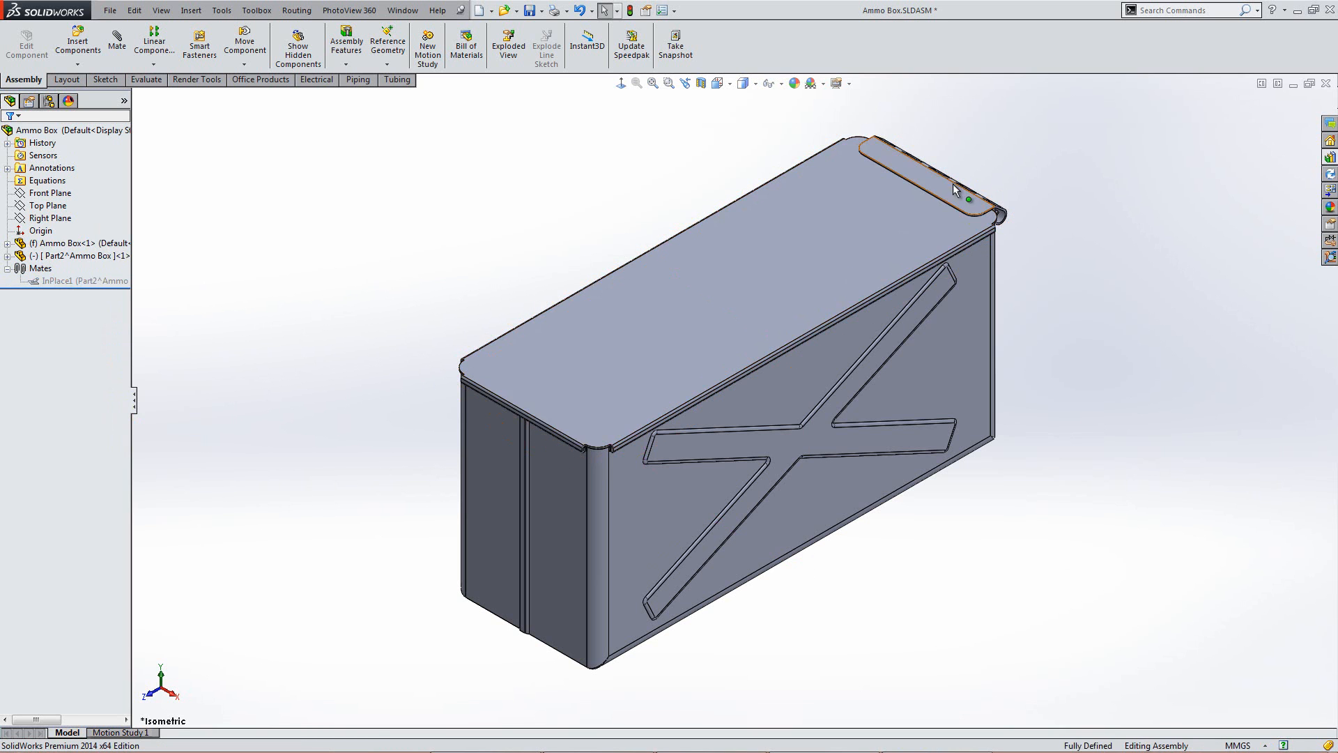
Step: Add a concentric mate between the inner cylindrical faces of the lid's hinge knuckle and the box's hinge knuckle
{"action": "middle_click_drag", "start_coordinate": [856, 190], "coordinate": [990, 288]}
{"action": "scroll", "coordinate": [987, 320], "scroll_direction": "down", "scroll_amount": 5}
{"action": "scroll", "coordinate": [985, 345], "scroll_direction": "down", "scroll_amount": 4}
{"action": "middle_click_drag", "start_coordinate": [757, 395], "coordinate": [774, 429]}
{"action": "left_click", "coordinate": [717, 362]}
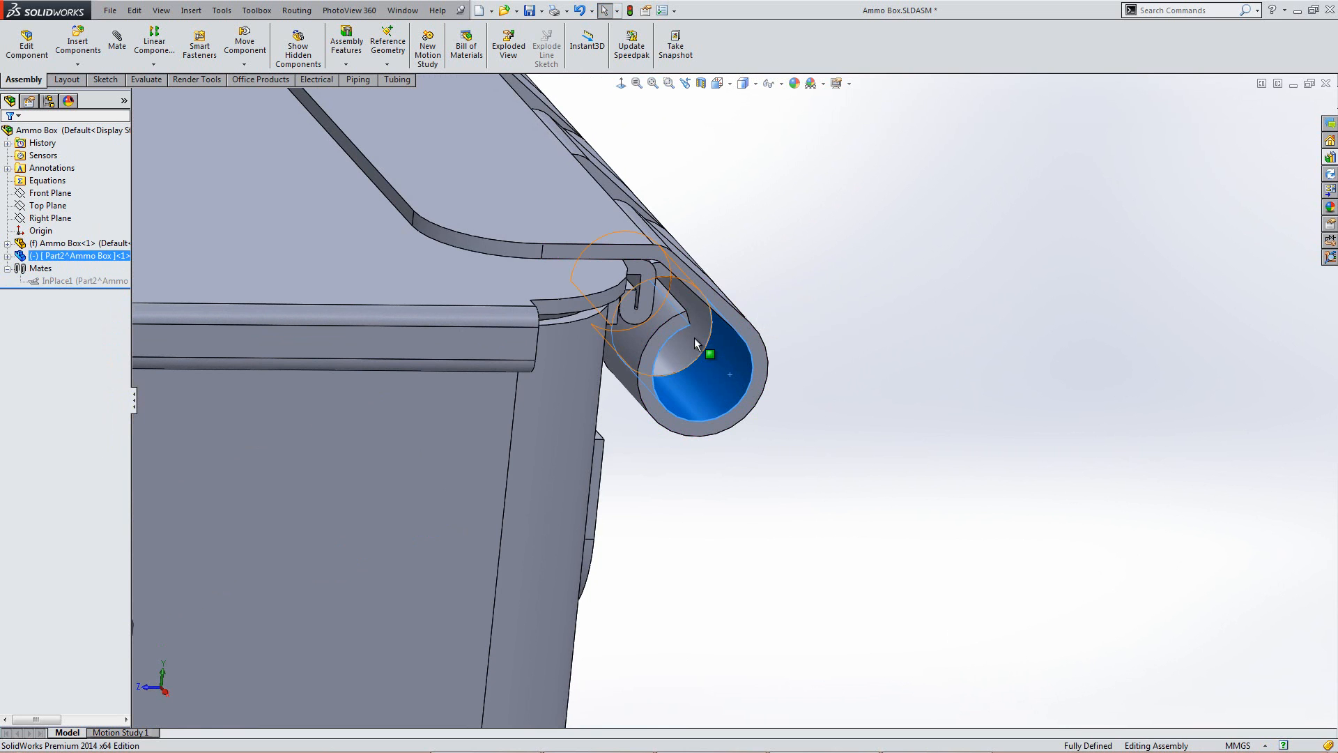
{"action": "left_click", "coordinate": [697, 345], "text": "ctrl"}
{"action": "left_click", "coordinate": [786, 322]}
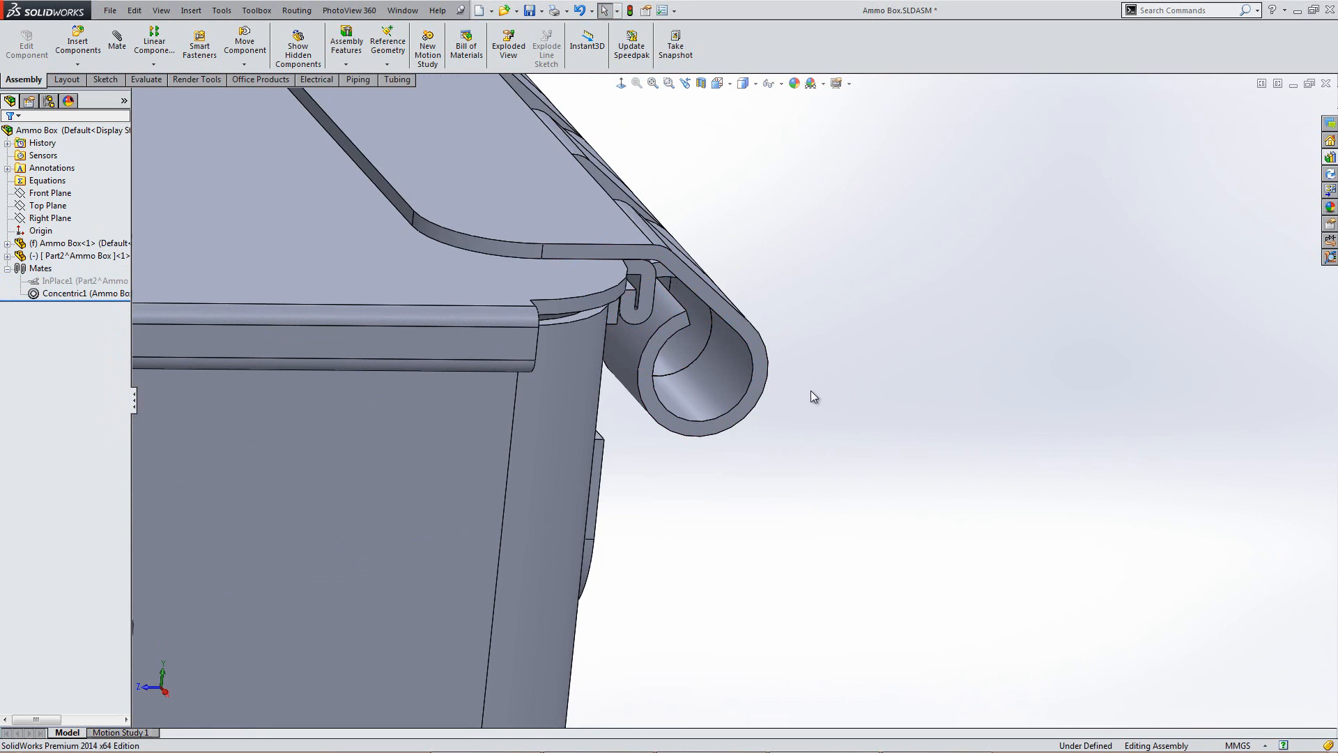
Step: Add a coincident mate between the lid part's Right Plane and the assembly's Right Plane
{"action": "scroll", "coordinate": [830, 382], "scroll_direction": "up", "scroll_amount": 6}
{"action": "left_click", "coordinate": [8, 256]}
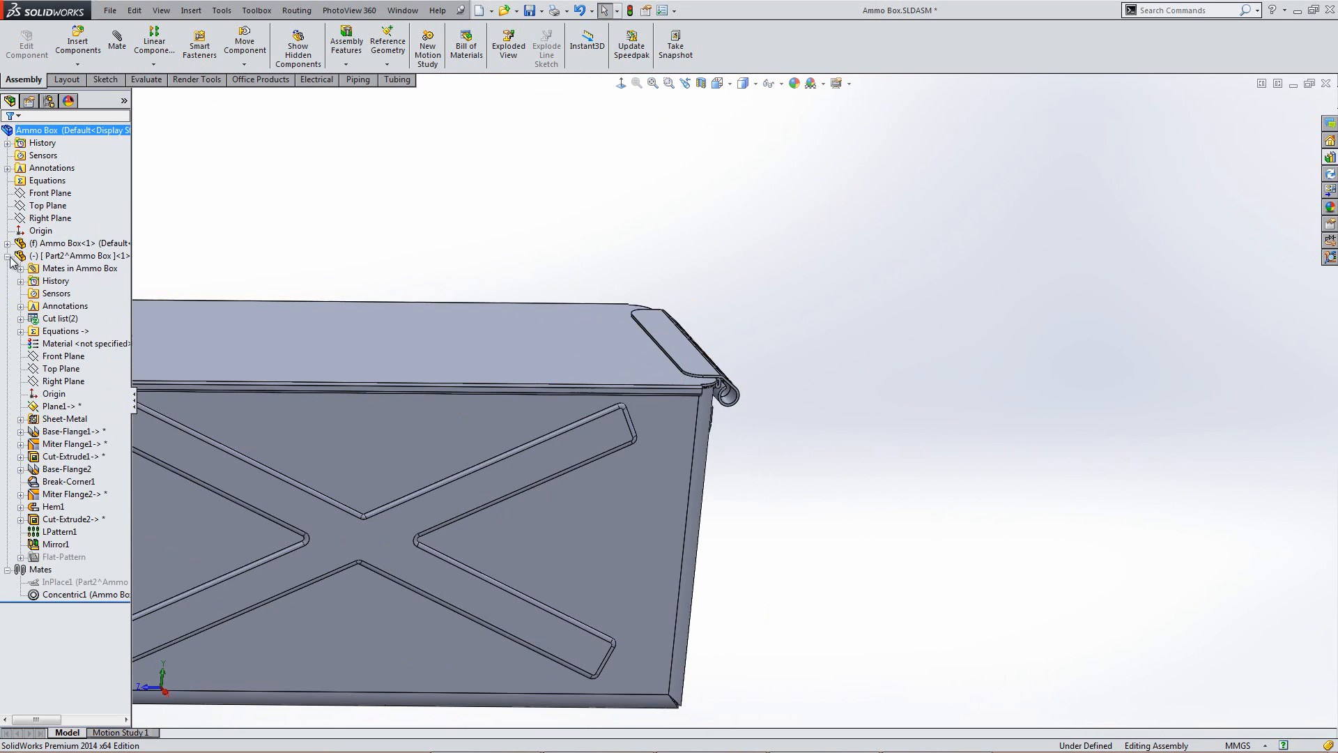
{"action": "left_click", "coordinate": [64, 381]}
{"action": "left_click", "coordinate": [50, 218], "text": "ctrl"}
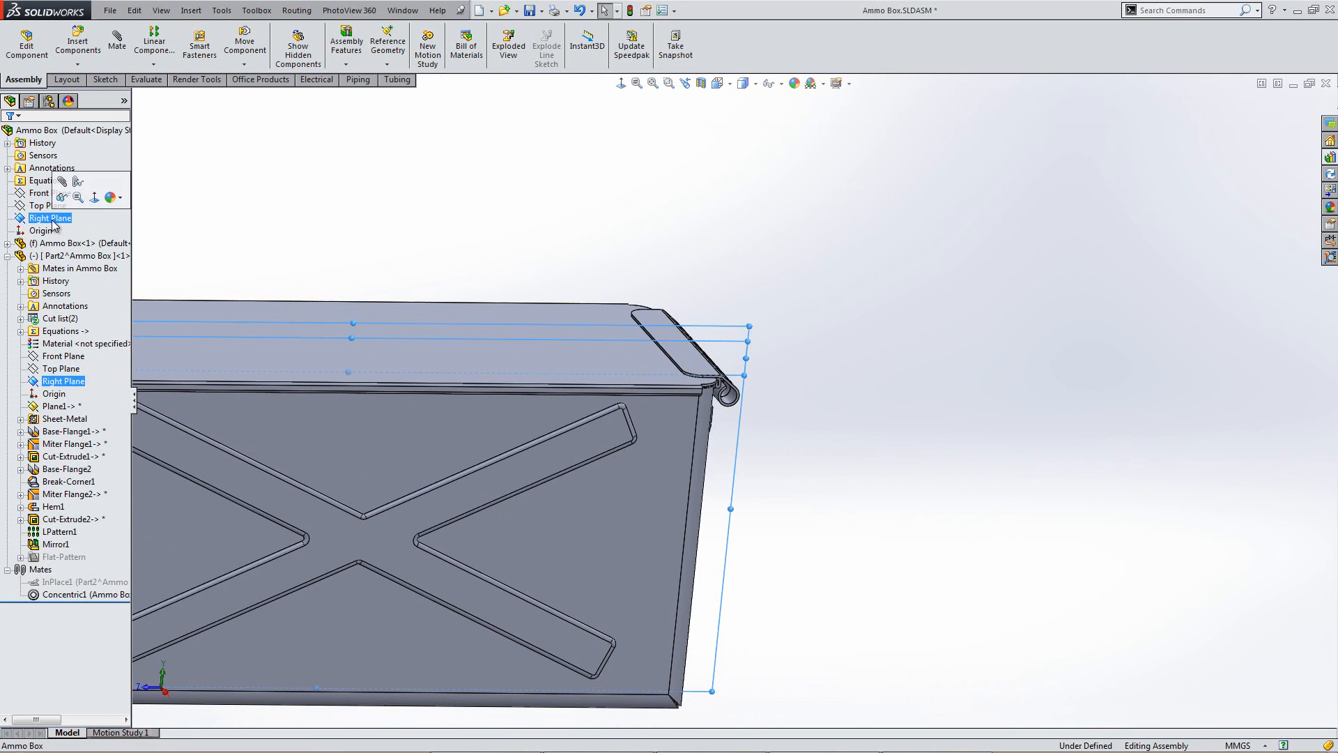
{"action": "left_click", "coordinate": [64, 193]}
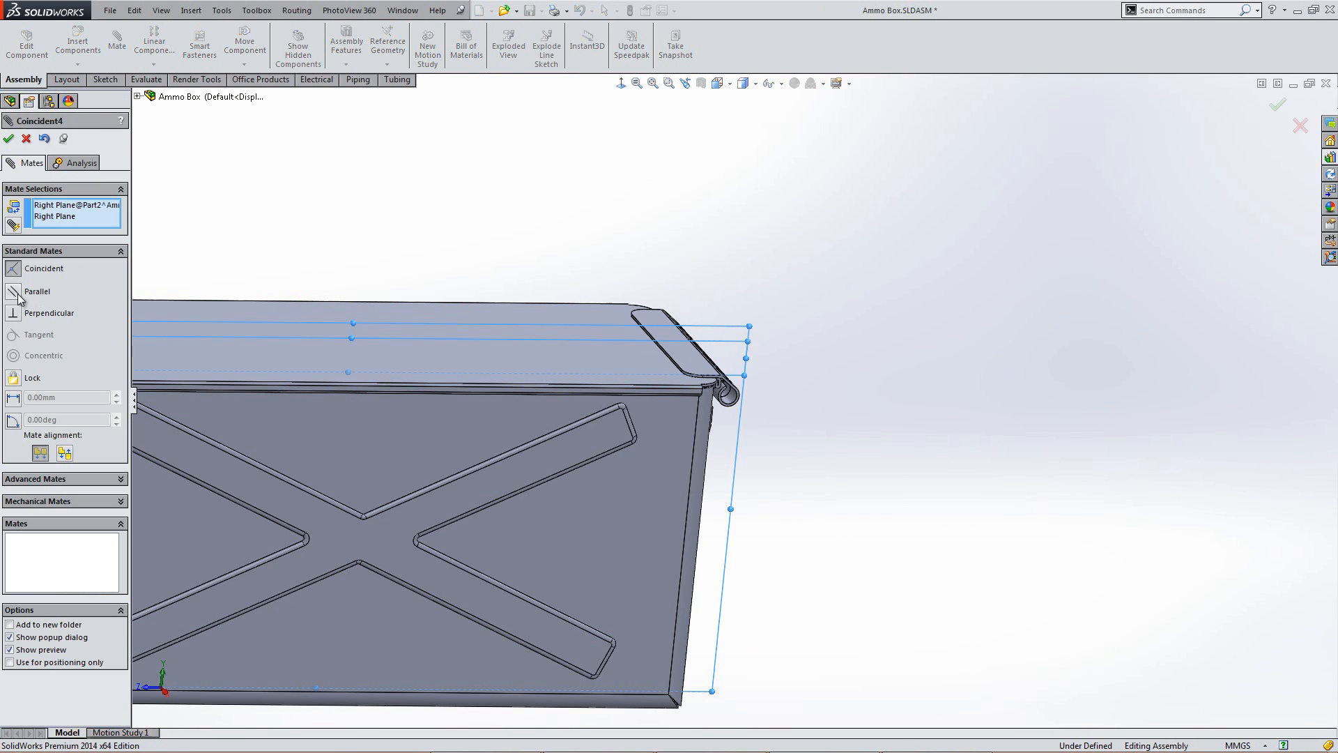
{"action": "left_click", "coordinate": [9, 138]}
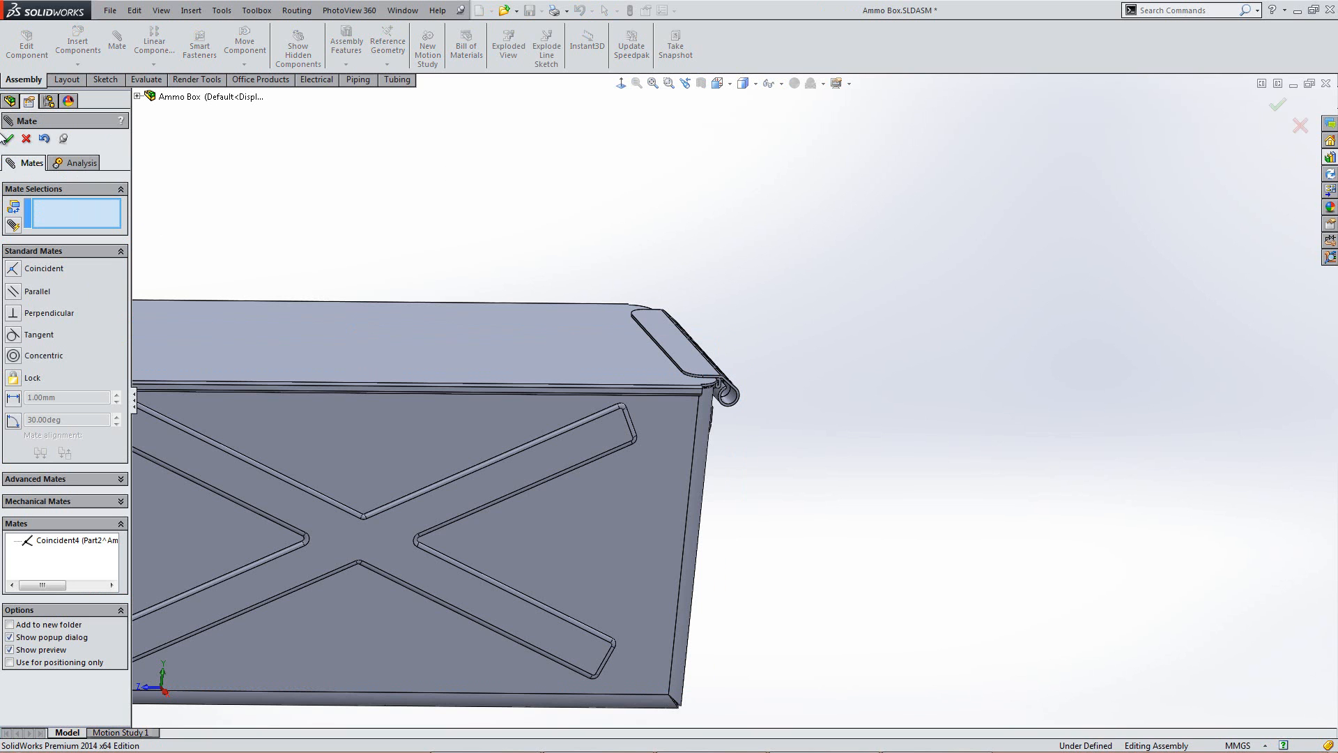
{"action": "left_click", "coordinate": [8, 138]}
Step: Swing the lid open about its hinge and save the virtual lid part as an external file named Lid
{"action": "key", "text": "ctrl+7"}
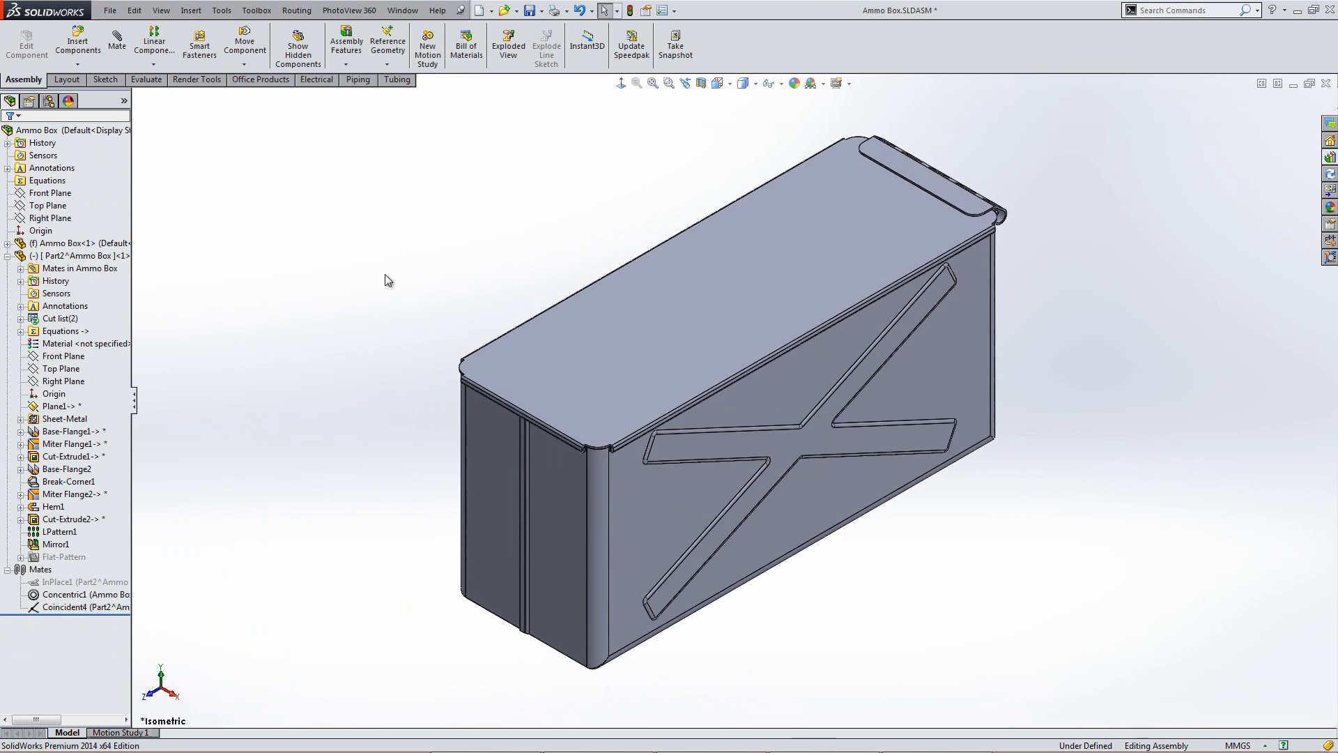
{"action": "left_click_drag", "start_coordinate": [583, 391], "coordinate": [671, 153]}
{"action": "right_click", "coordinate": [691, 161]}
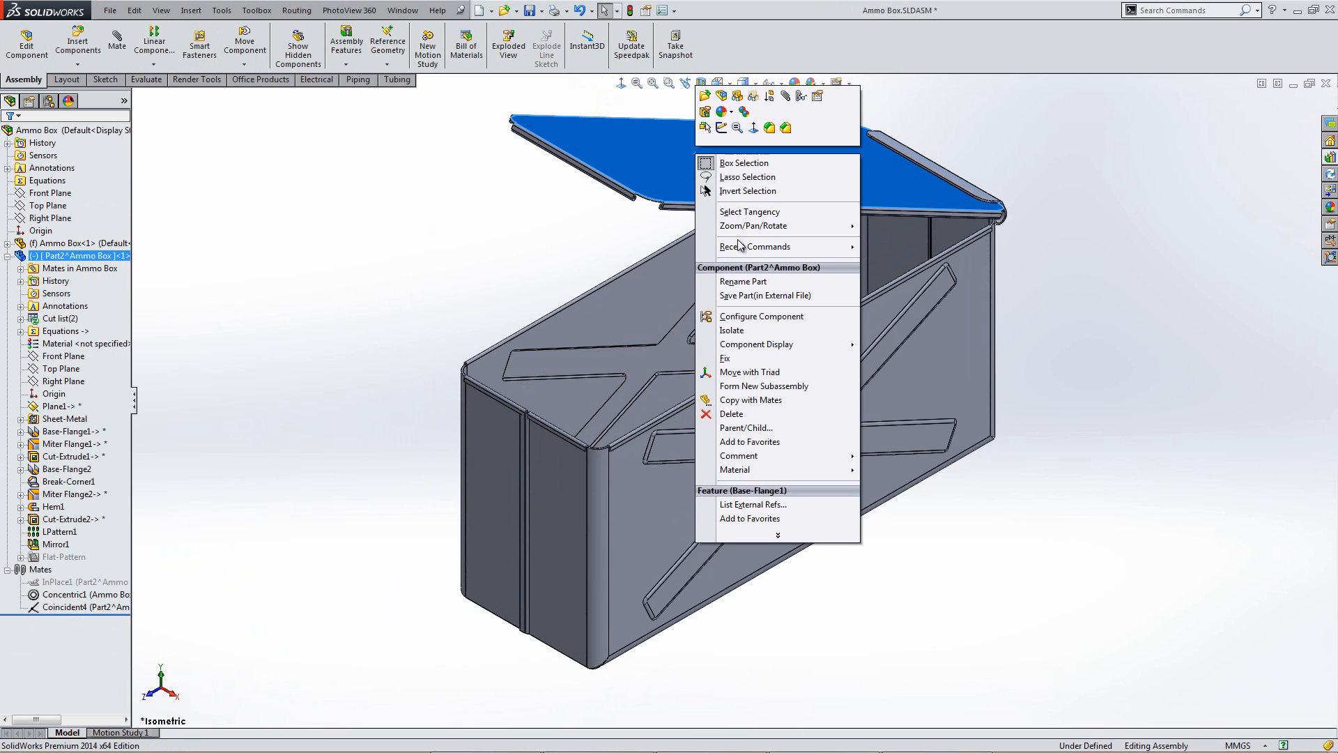
{"action": "left_click", "coordinate": [765, 294]}
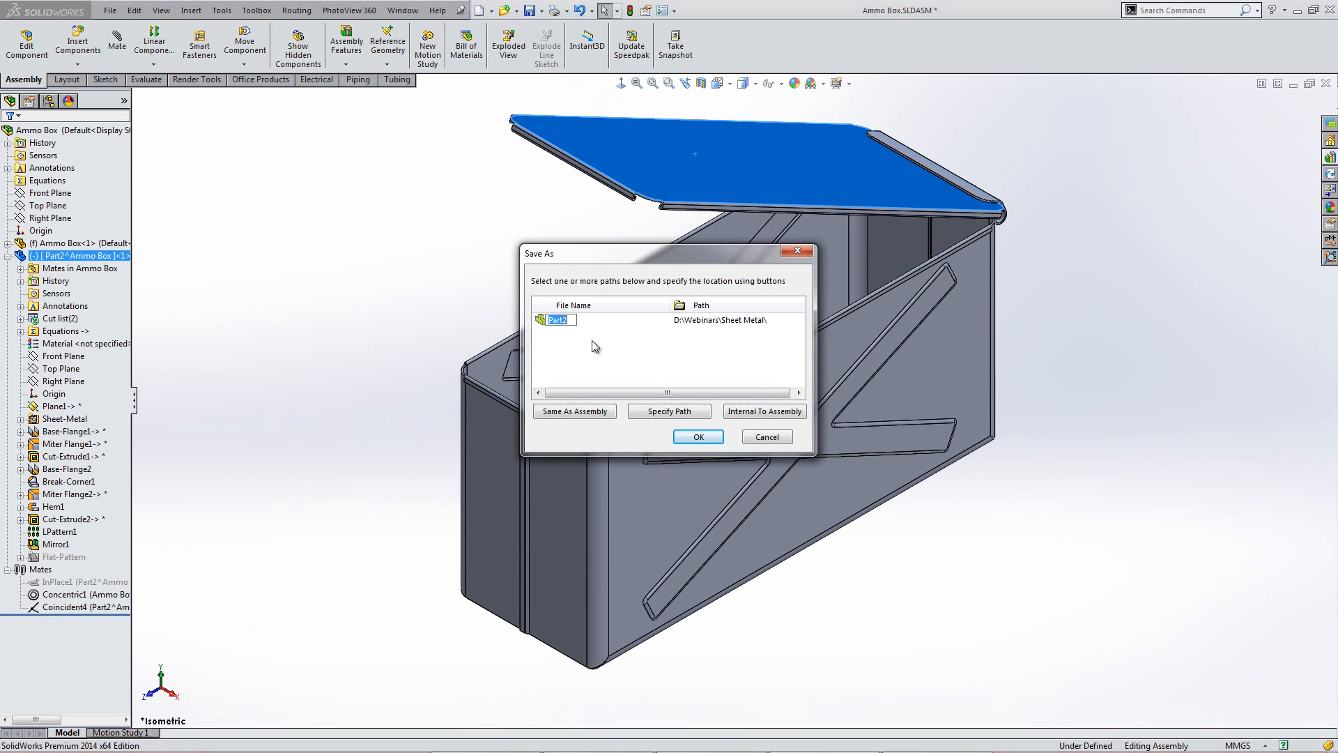
{"action": "type", "text": "L"}
{"action": "left_click", "coordinate": [699, 437]}
{"action": "left_click", "coordinate": [359, 248]}
Step: Rebuild and save the assembly, and collapse the lid component and the mates in the feature tree
{"action": "scroll", "coordinate": [363, 249], "scroll_direction": "up", "scroll_amount": 3}
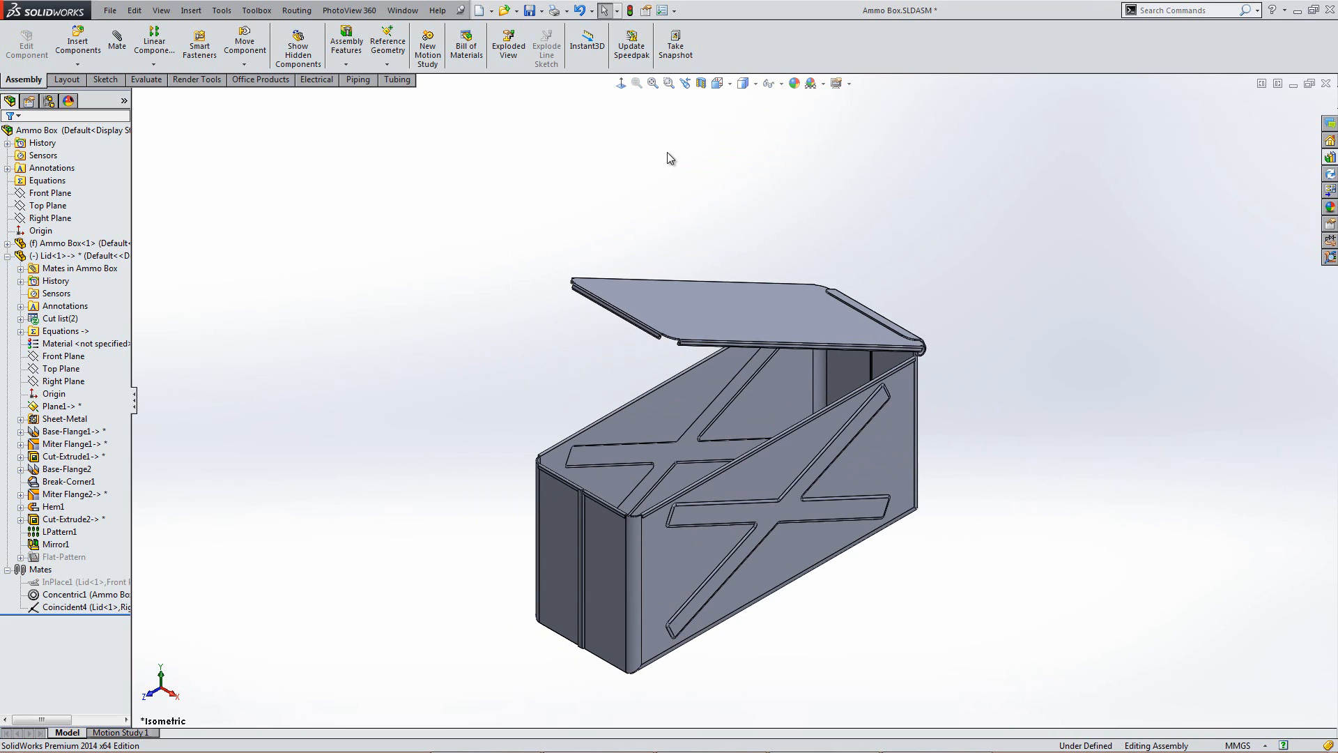
{"action": "left_click", "coordinate": [530, 9]}
{"action": "left_click", "coordinate": [733, 457]}
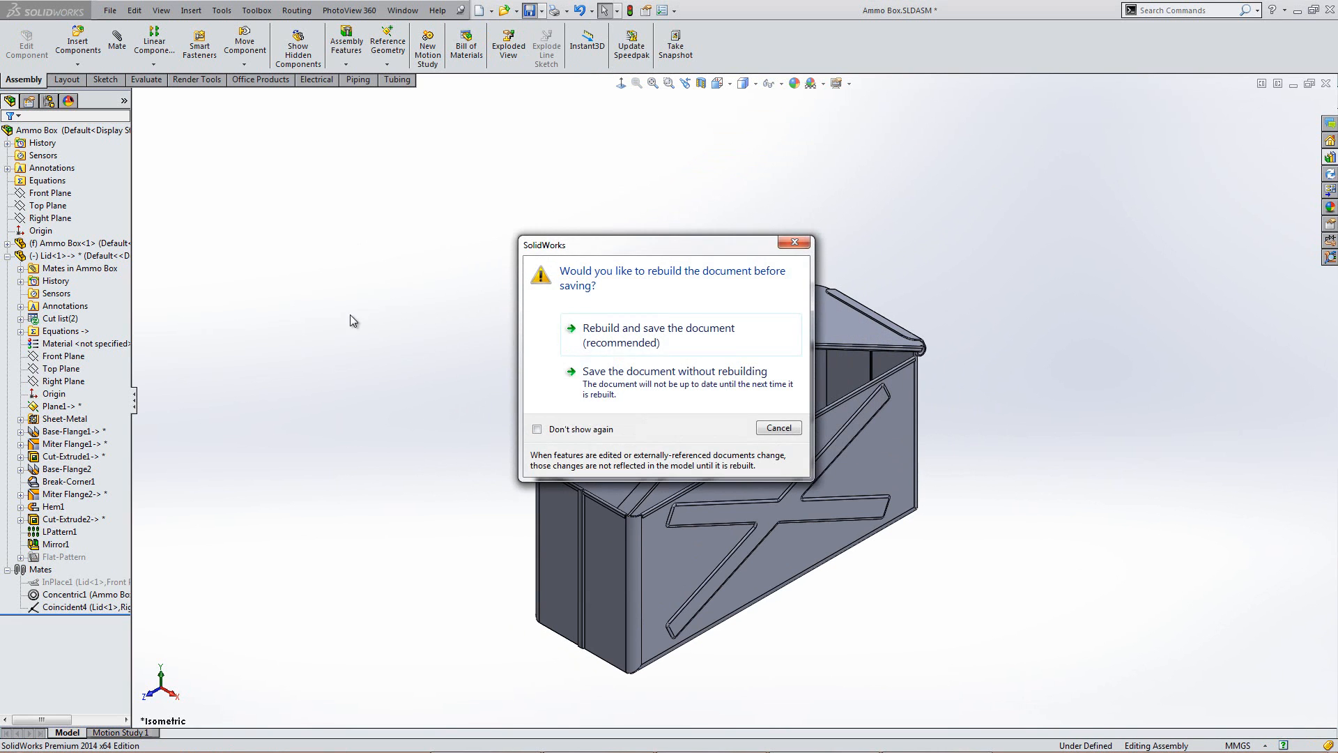
{"action": "left_click", "coordinate": [659, 342]}
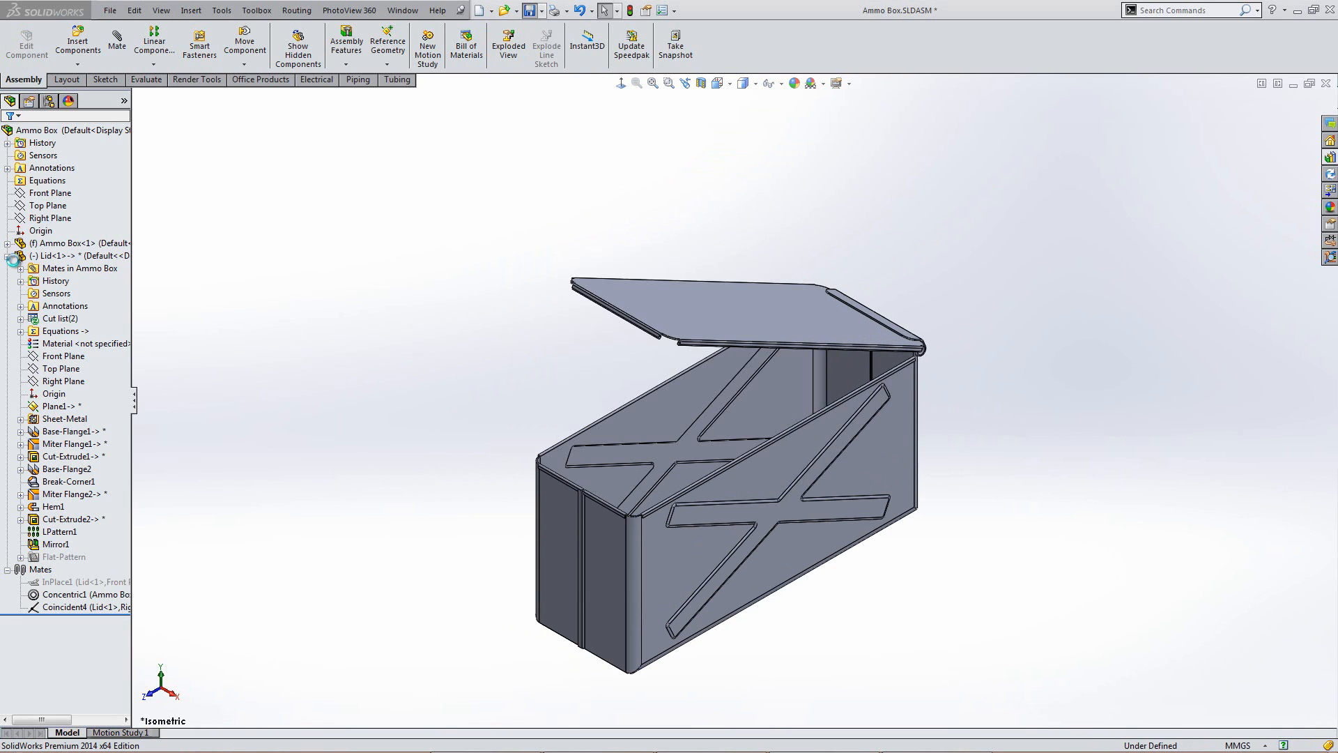
{"action": "left_click", "coordinate": [7, 257]}
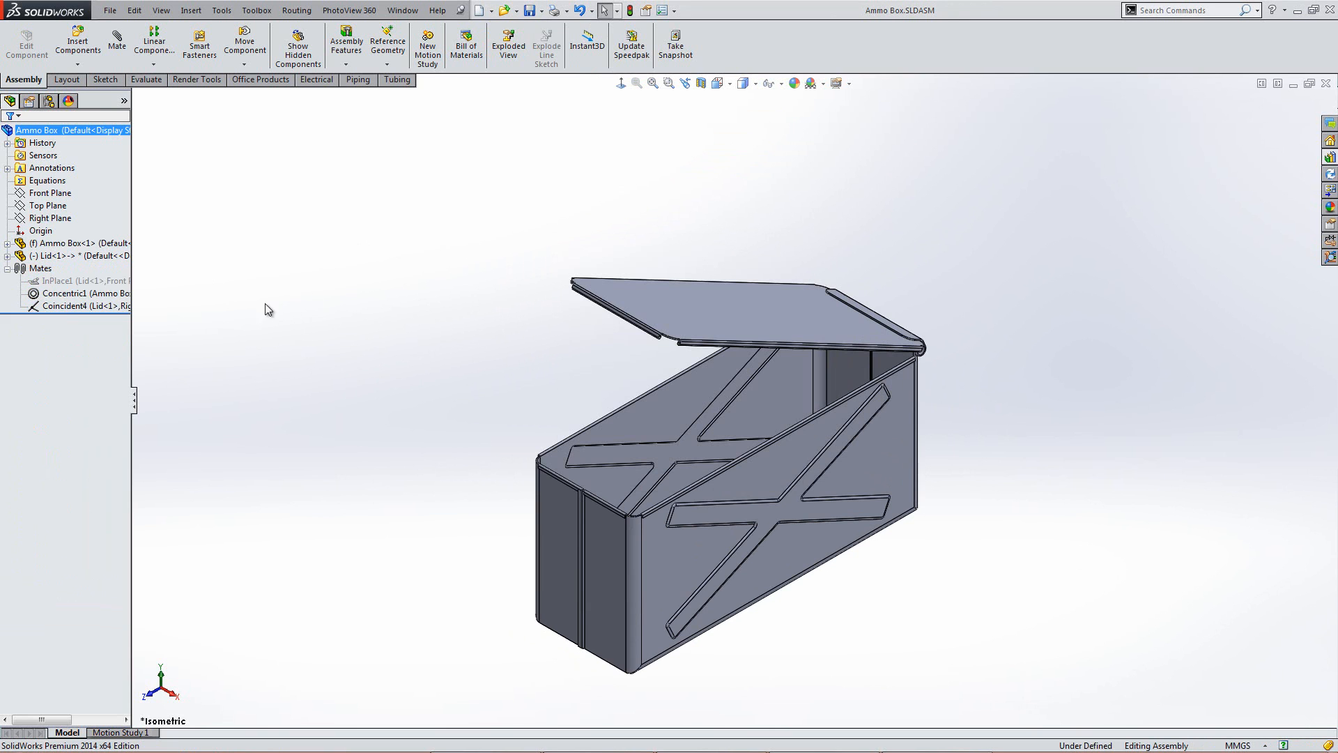
{"action": "left_click", "coordinate": [6, 269]}
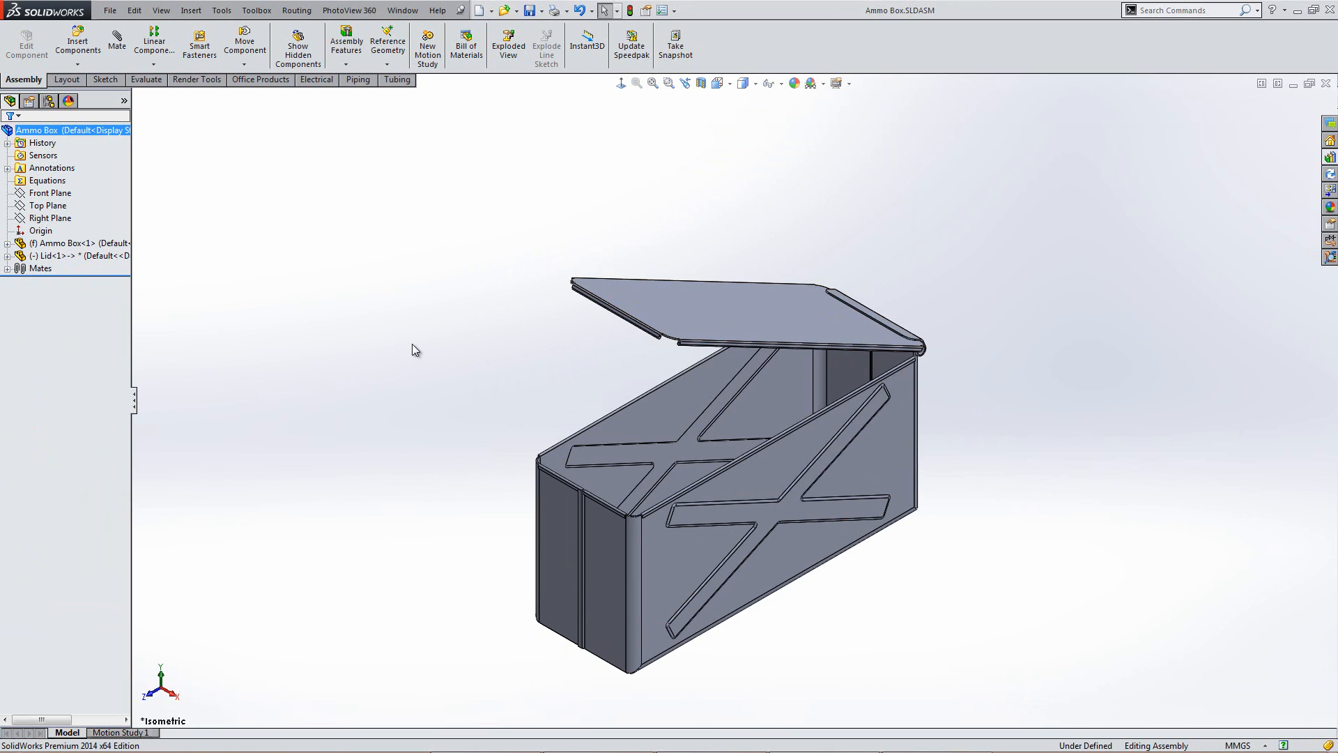
Step: Open the lid part in its own window and show it in isometric view
{"action": "right_click", "coordinate": [734, 304]}
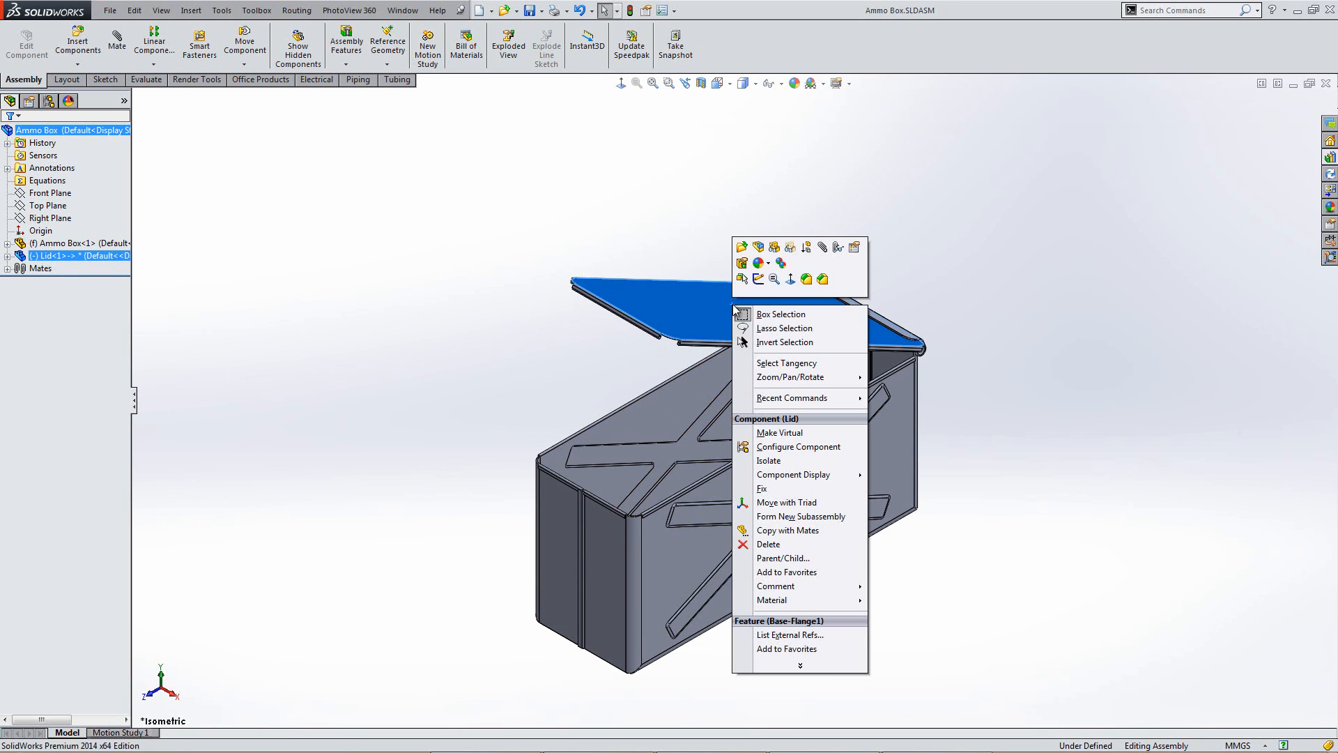
{"action": "left_click", "coordinate": [742, 248]}
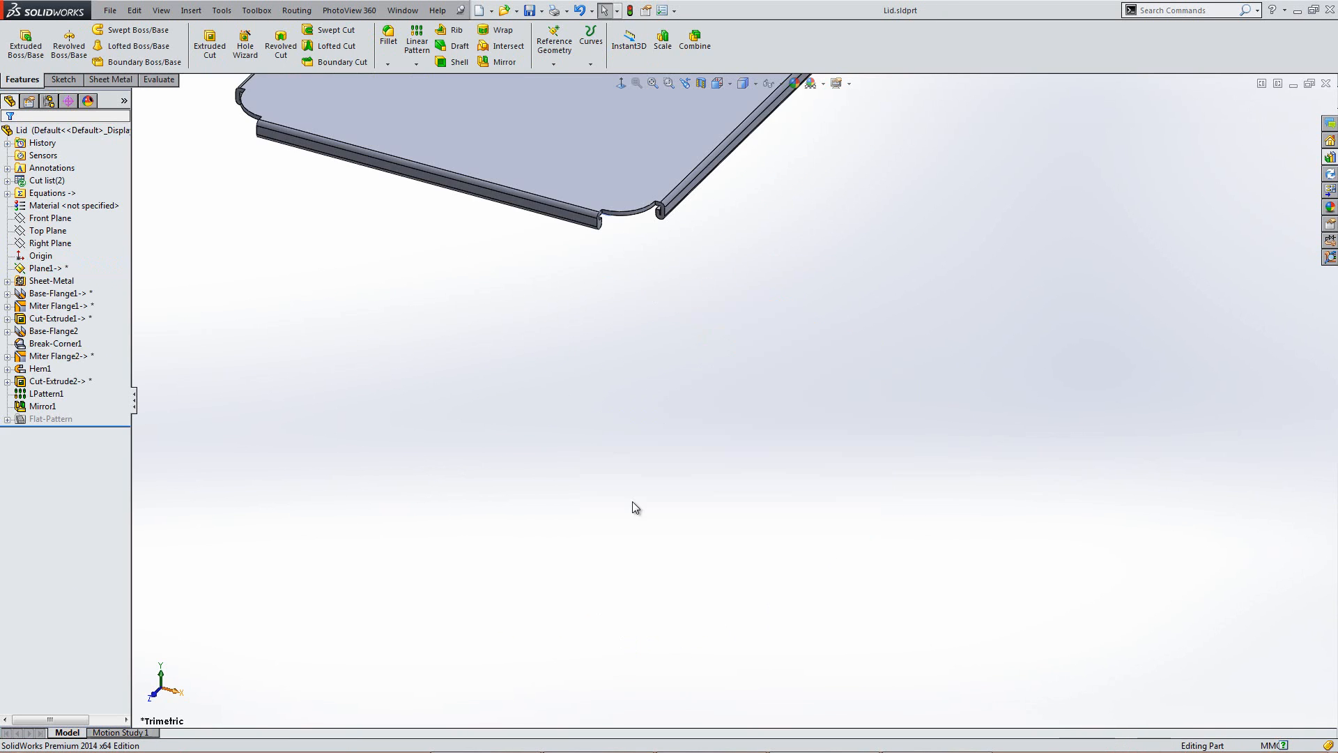
{"action": "key", "text": "ctrl+7"}
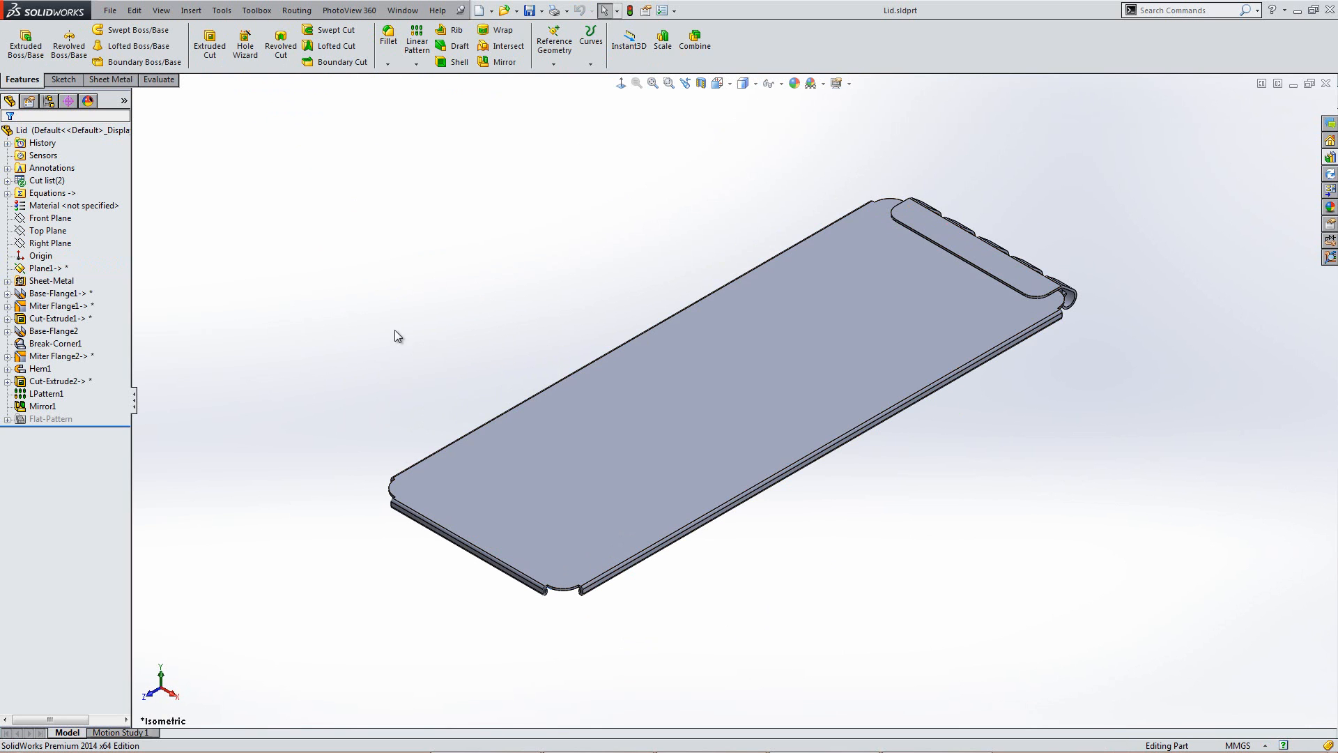
Step: Place the Strengthen forming tool from the Design Library on the lid's underside, with a rotation angle of 90 degrees
{"action": "left_click", "coordinate": [1329, 159]}
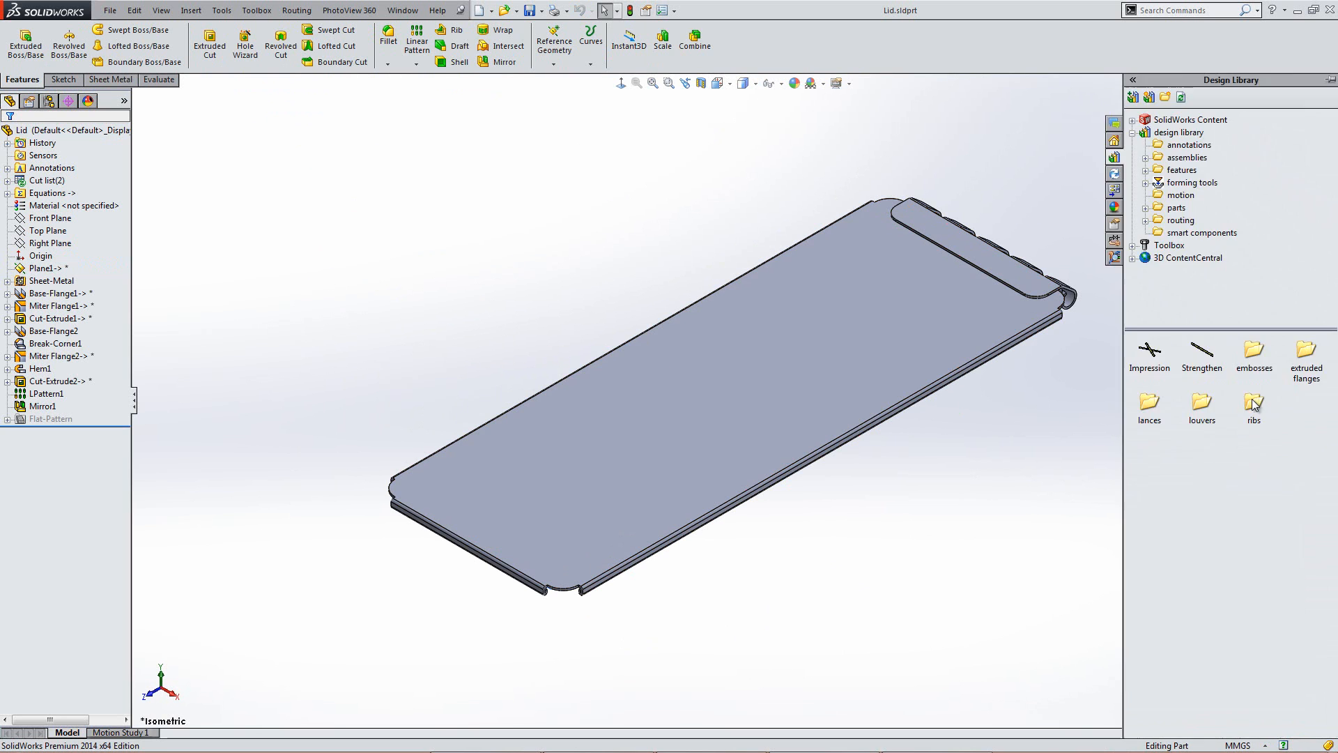
{"action": "middle_click_drag", "start_coordinate": [1003, 486], "coordinate": [856, 280]}
{"action": "middle_click_drag", "start_coordinate": [816, 454], "coordinate": [839, 486]}
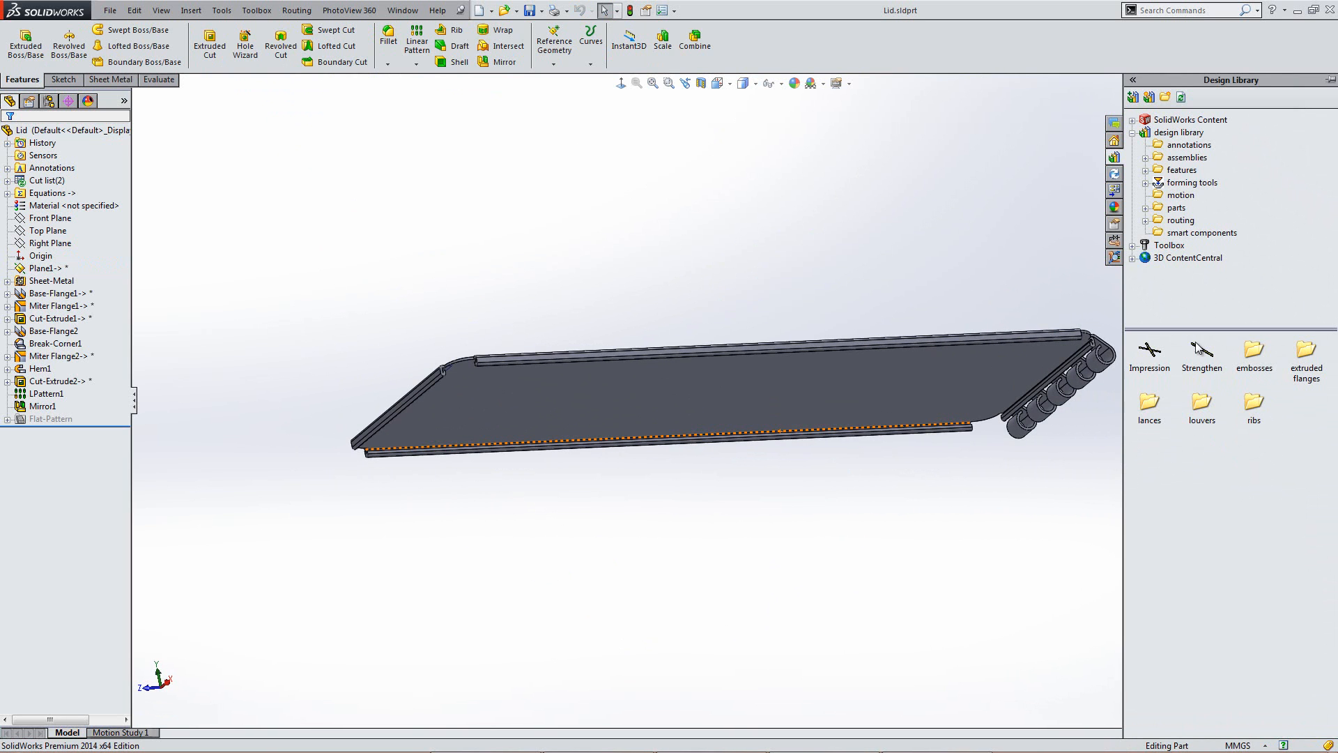
{"action": "left_click_drag", "start_coordinate": [1204, 354], "coordinate": [756, 384]}
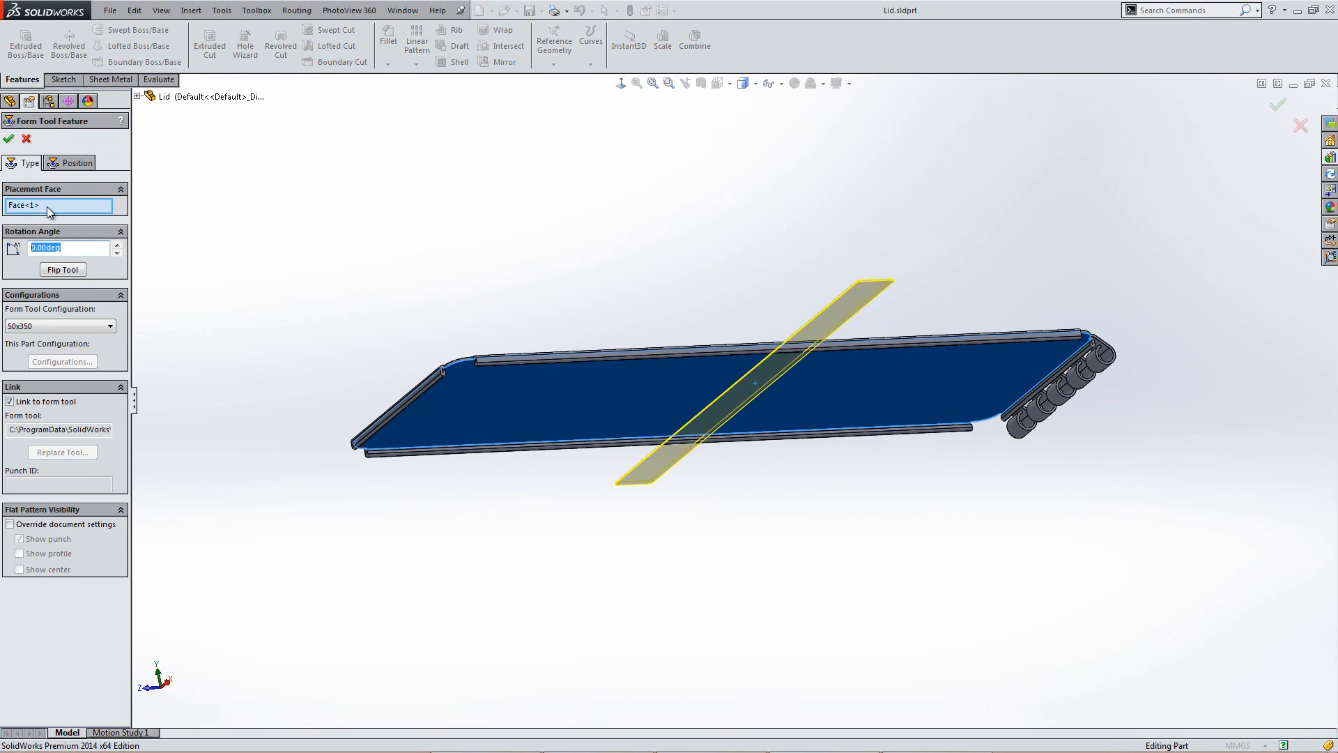
{"action": "type", "text": "0"}
{"action": "key", "text": "Return"}
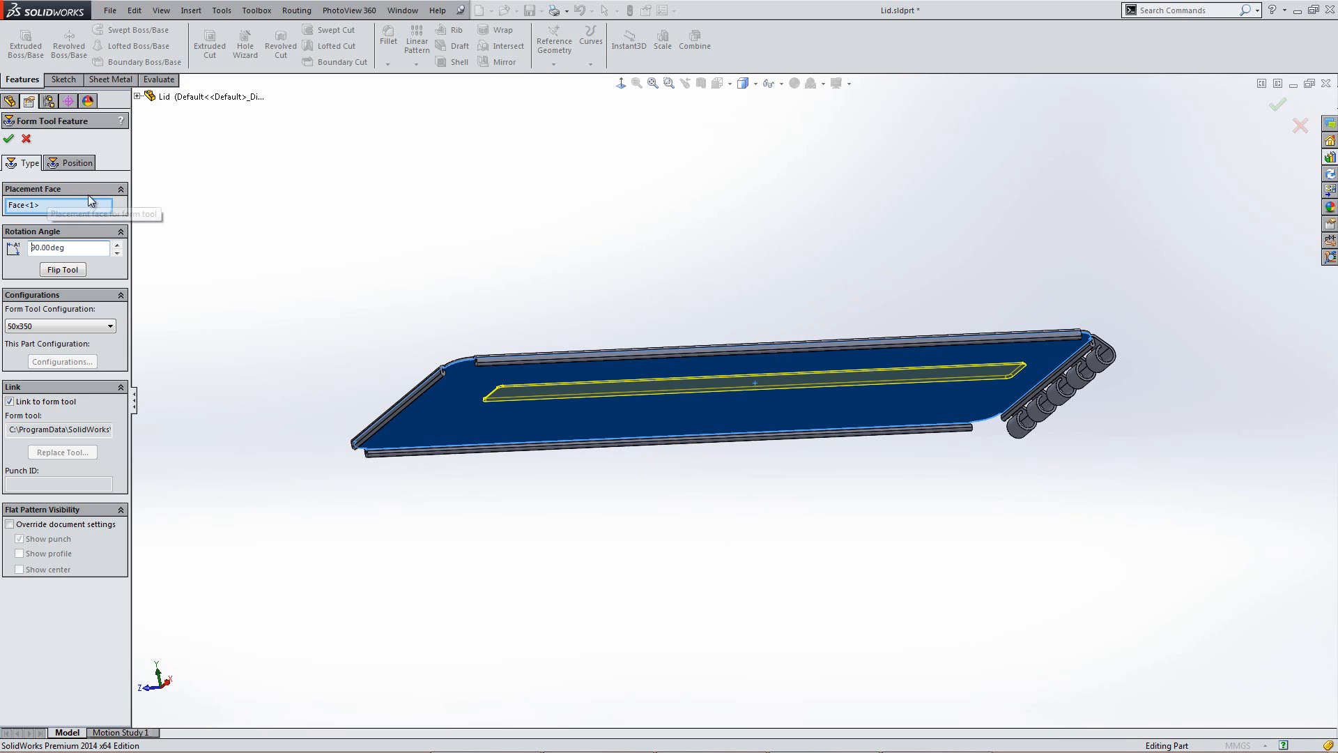
Step: Position the forming tool's point with a vertical relation to the midpoint of the lid's hinge-side edge
{"action": "left_click", "coordinate": [71, 162]}
{"action": "left_click", "coordinate": [624, 82]}
{"action": "scroll", "coordinate": [752, 278], "scroll_direction": "down", "scroll_amount": 5}
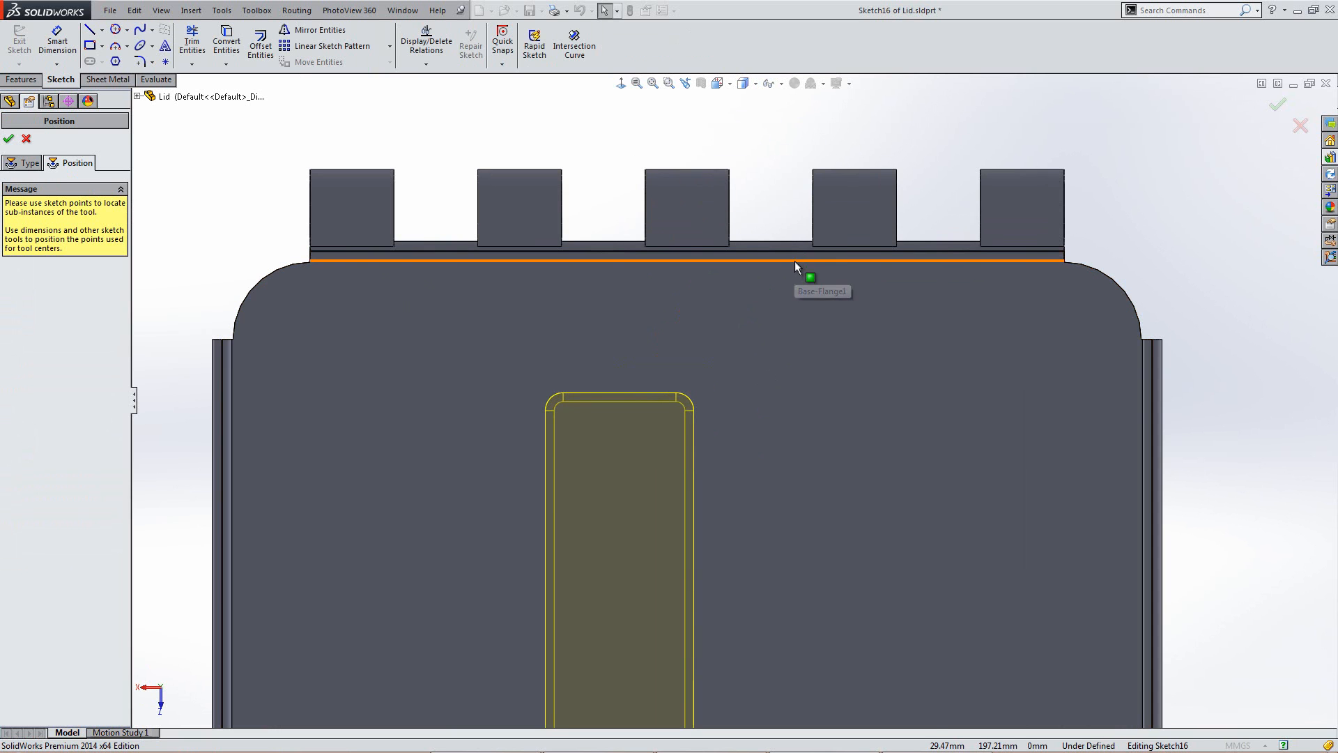
{"action": "right_click", "coordinate": [795, 262]}
{"action": "left_click", "coordinate": [857, 239]}
{"action": "scroll", "coordinate": [736, 633], "scroll_direction": "up", "scroll_amount": 8}
{"action": "scroll", "coordinate": [736, 639], "scroll_direction": "down", "scroll_amount": 4}
{"action": "left_click", "coordinate": [700, 308], "text": "ctrl"}
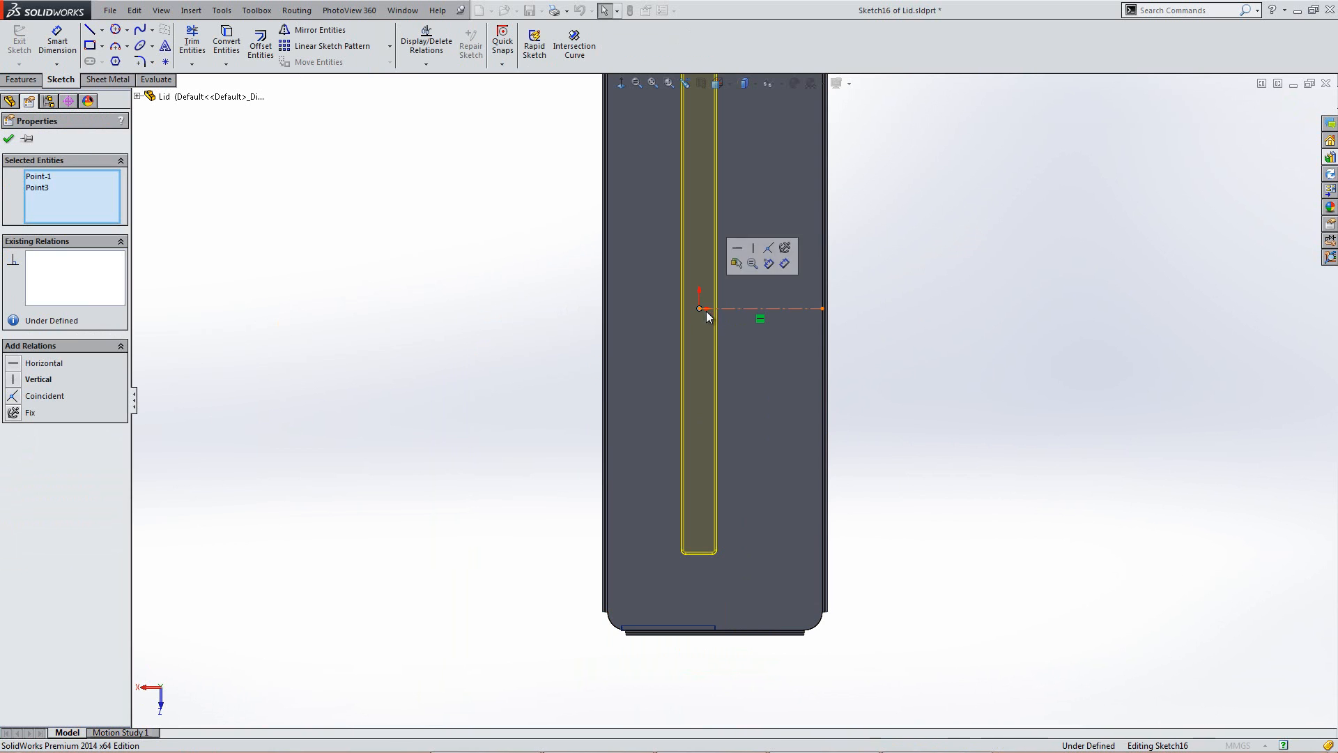
{"action": "left_click", "coordinate": [753, 249]}
{"action": "scroll", "coordinate": [609, 362], "scroll_direction": "up", "scroll_amount": 5}
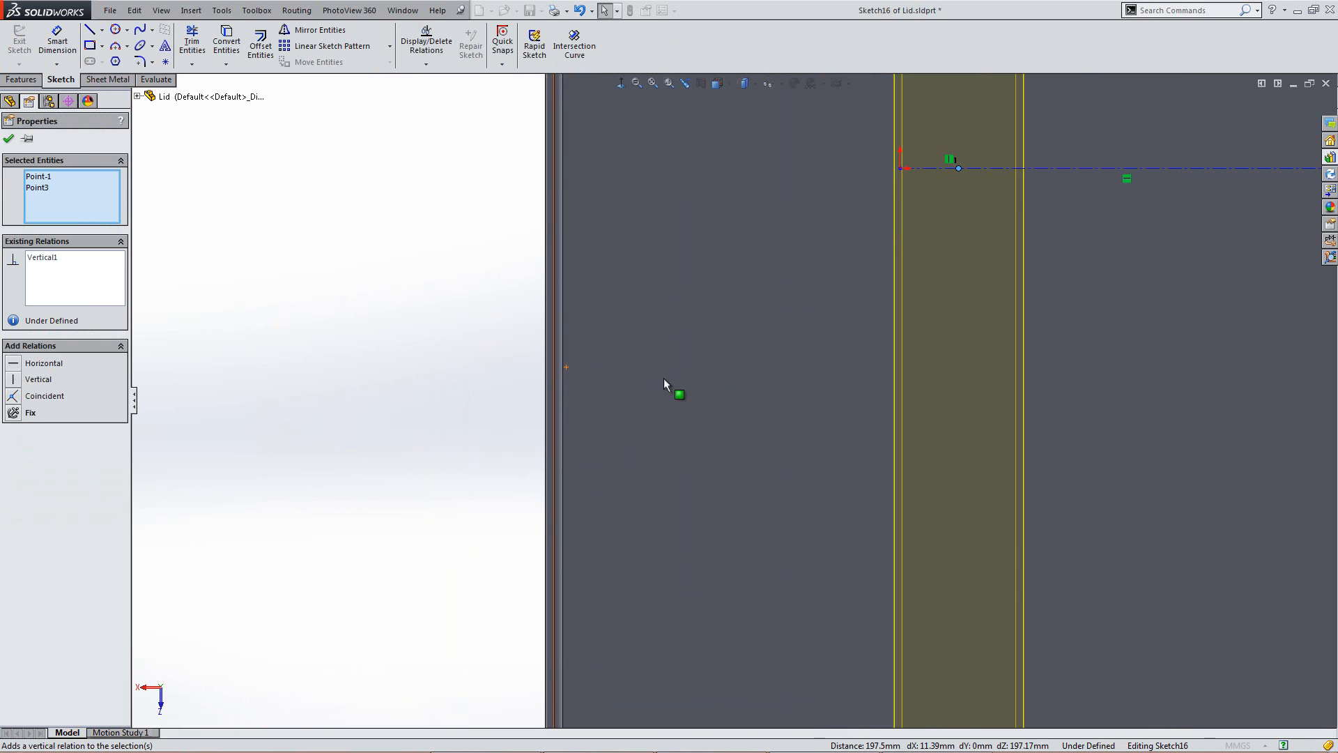
Step: Add a horizontal relation between the forming tool's point and the midpoint of the lid's long side edge
{"action": "right_click", "coordinate": [554, 438]}
{"action": "left_click", "coordinate": [618, 241]}
{"action": "scroll", "coordinate": [972, 246], "scroll_direction": "up", "scroll_amount": 5}
{"action": "scroll", "coordinate": [972, 246], "scroll_direction": "down", "scroll_amount": 5}
{"action": "left_click", "coordinate": [640, 380], "text": "ctrl"}
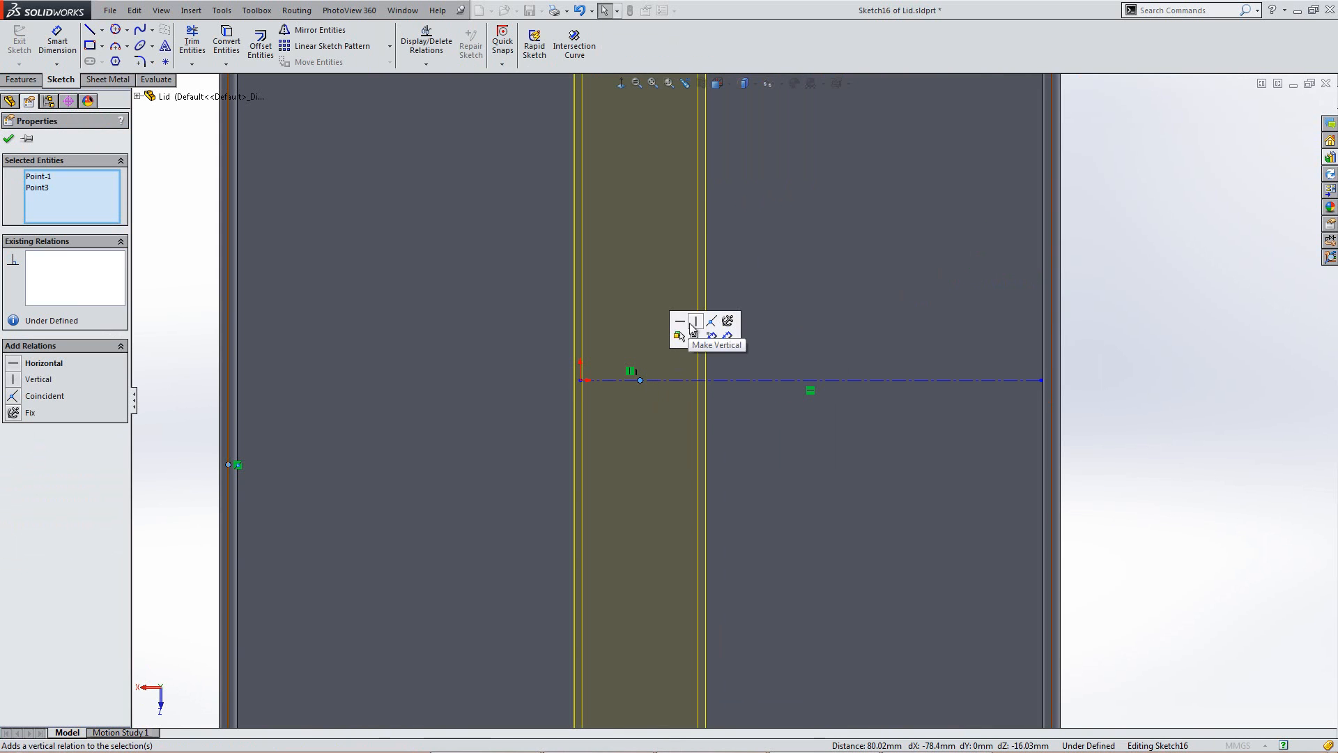
{"action": "left_click", "coordinate": [680, 323]}
{"action": "scroll", "coordinate": [741, 460], "scroll_direction": "up", "scroll_amount": 5}
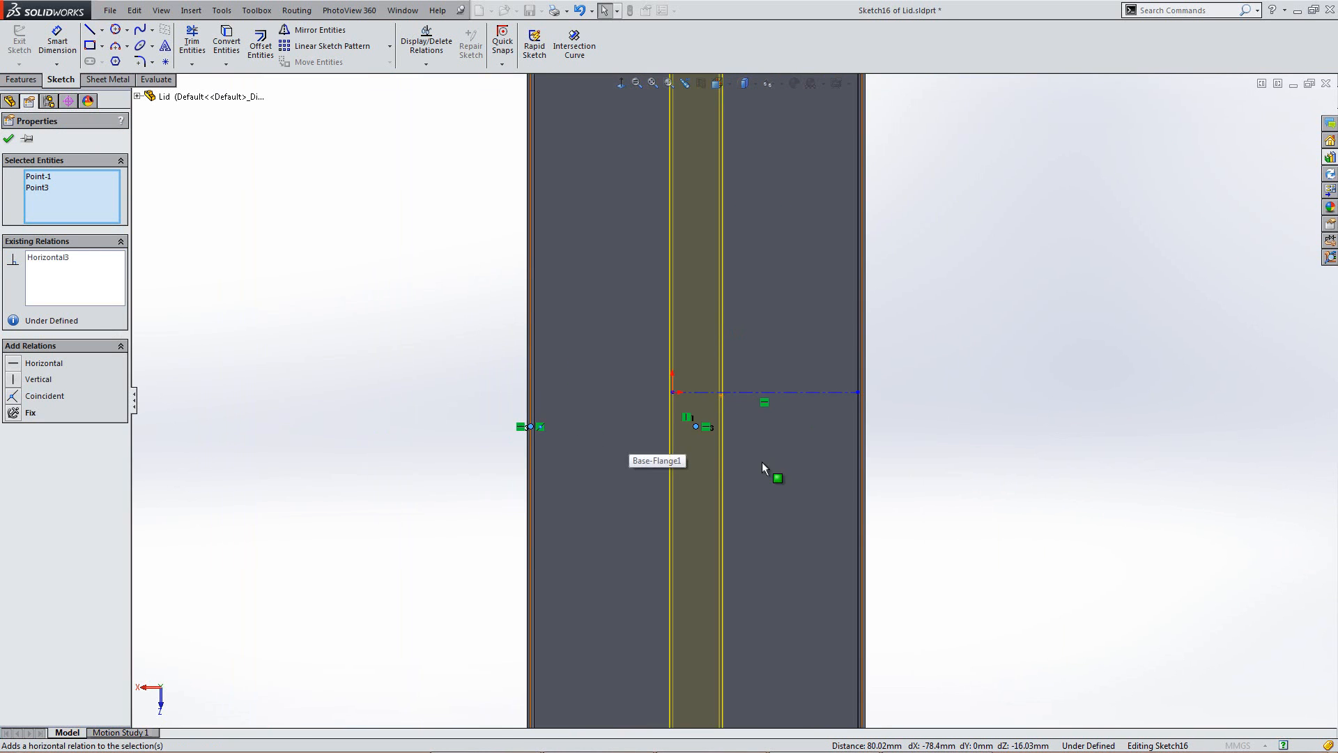
Step: Finish the Strengthen form tool feature and save the lid part
{"action": "left_click", "coordinate": [8, 139]}
{"action": "left_click", "coordinate": [9, 139]}
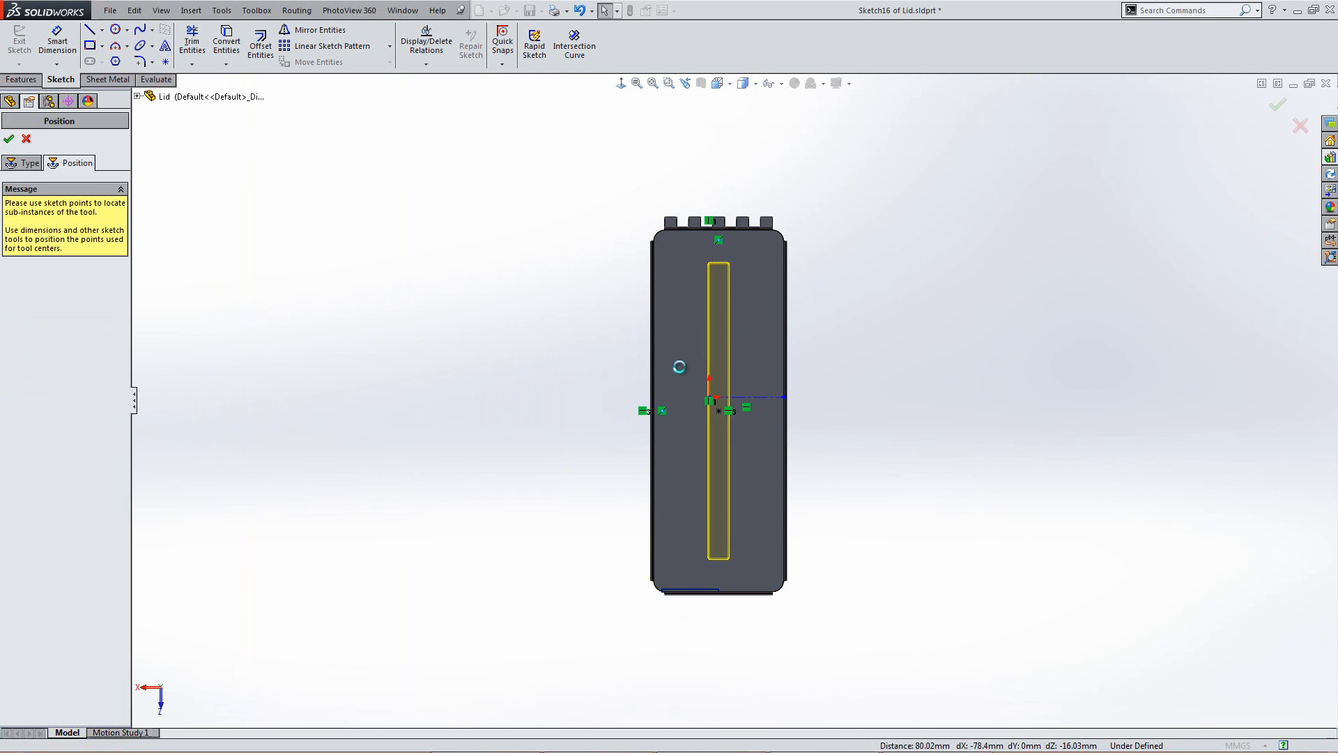
{"action": "key", "text": "ctrl+7"}
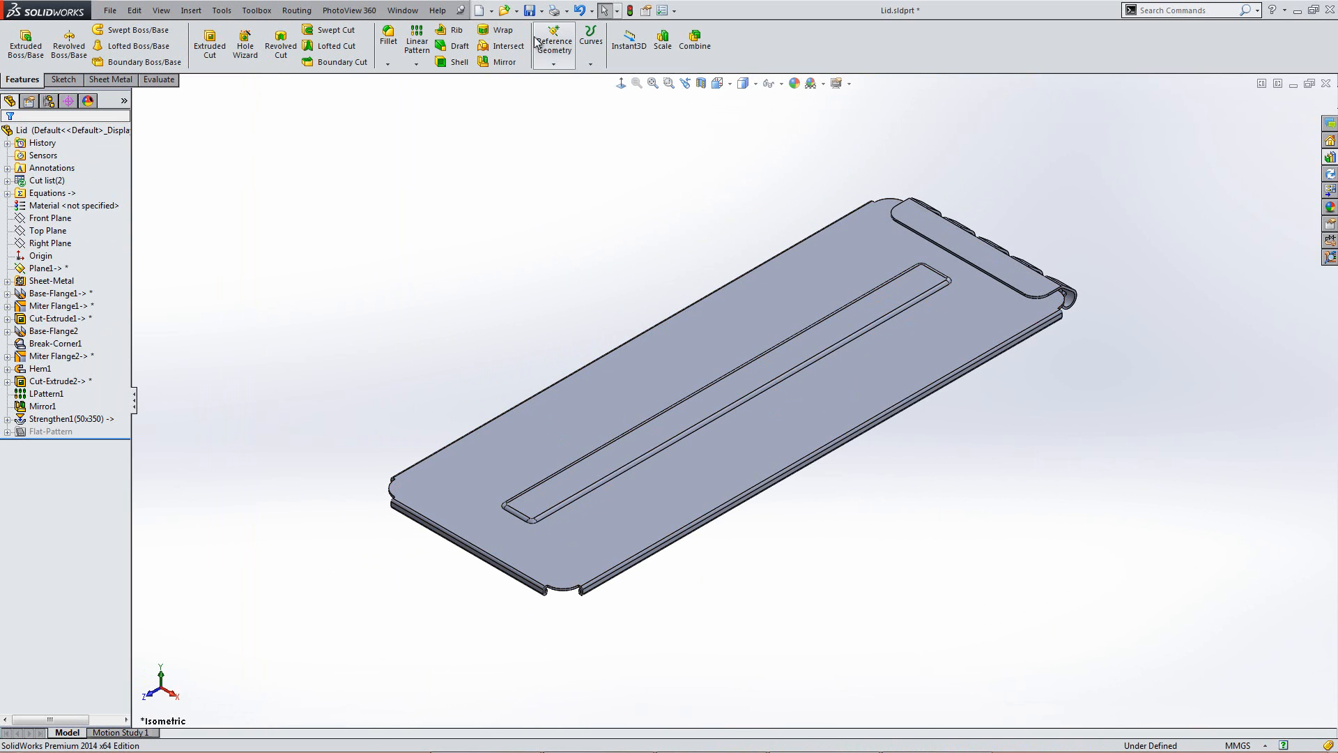
{"action": "left_click", "coordinate": [530, 11]}
{"action": "left_click", "coordinate": [735, 412]}
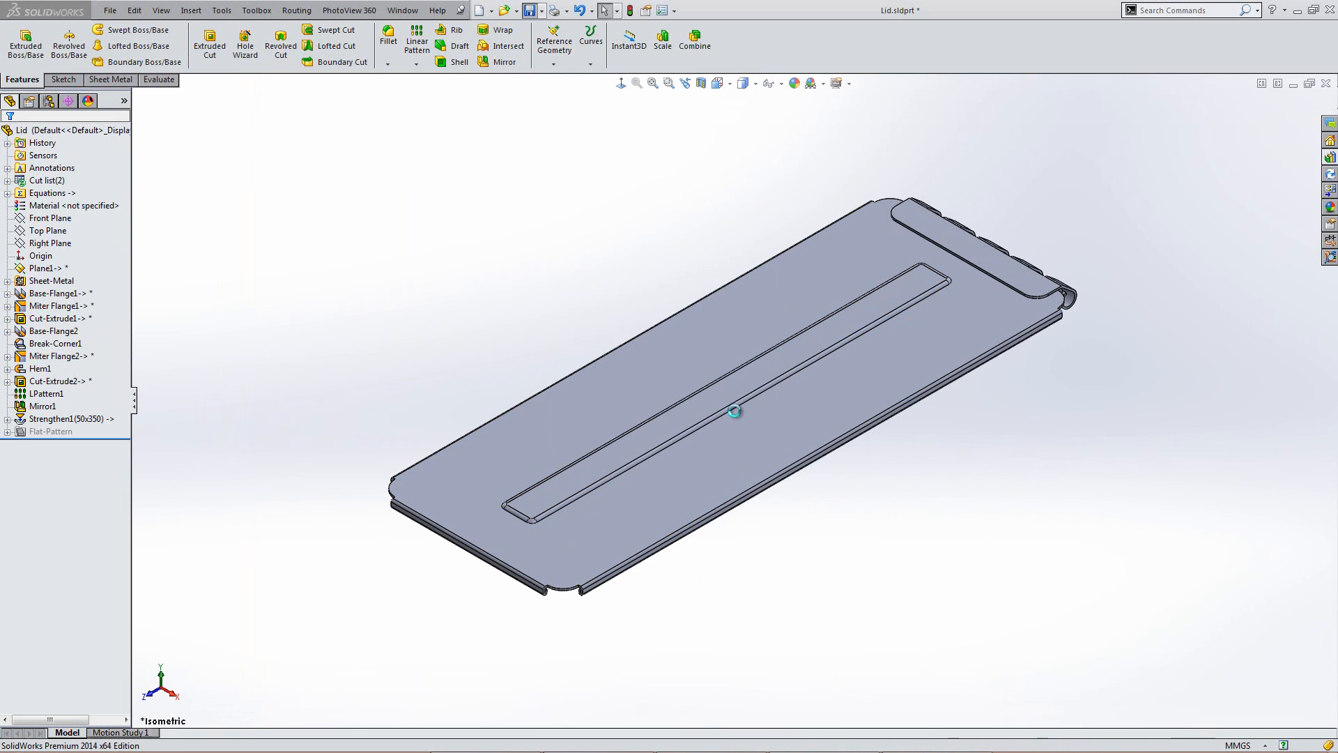
Step: Close the lid part and rebuild the Ammo Box assembly with the changed lid
{"action": "left_click", "coordinate": [1326, 84]}
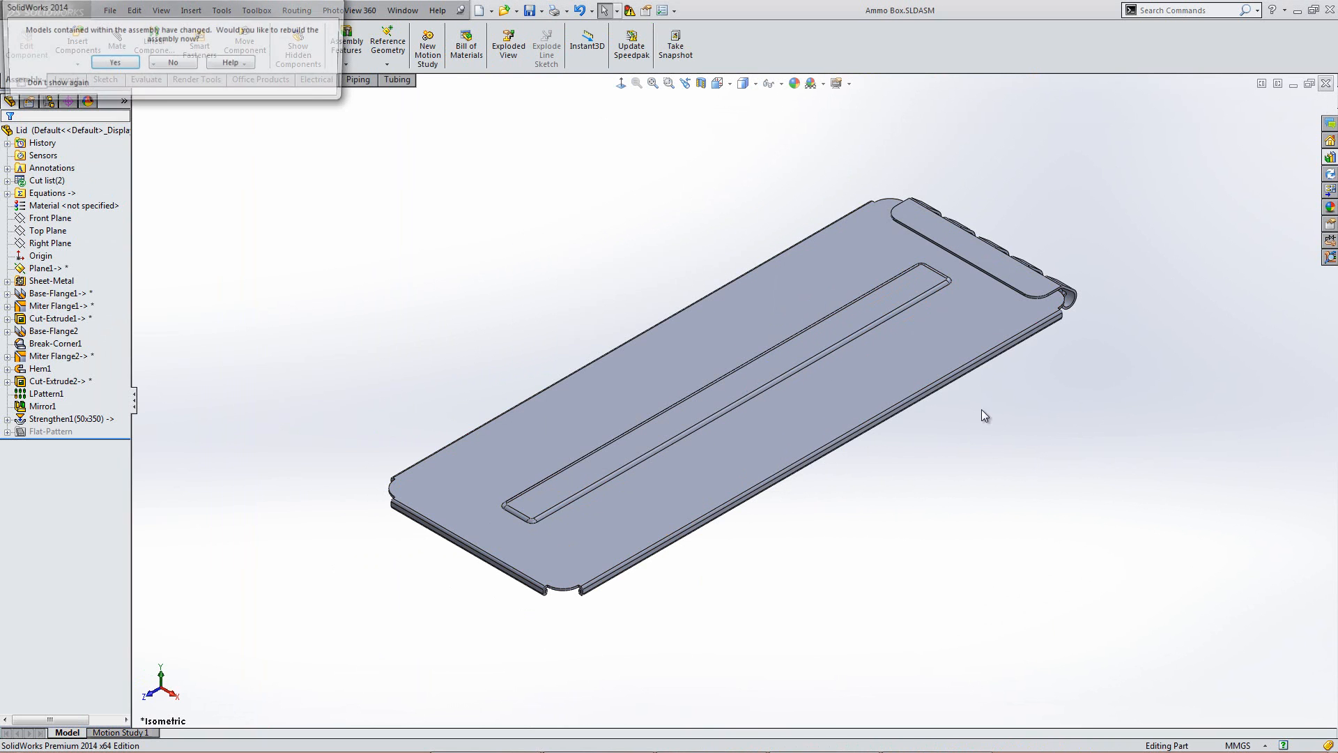
{"action": "left_click", "coordinate": [90, 62]}
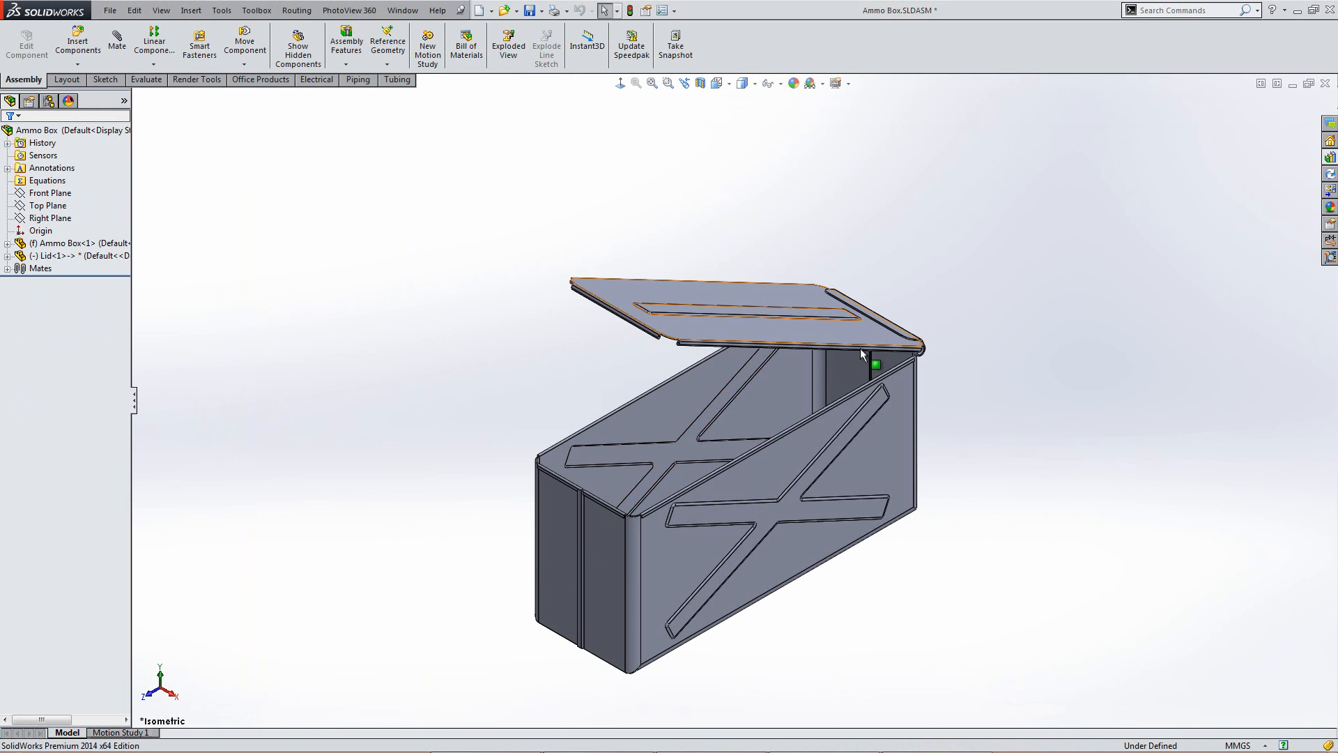
{"action": "middle_click_drag", "start_coordinate": [852, 504], "coordinate": [859, 457]}
{"action": "key", "text": "ctrl+7"}
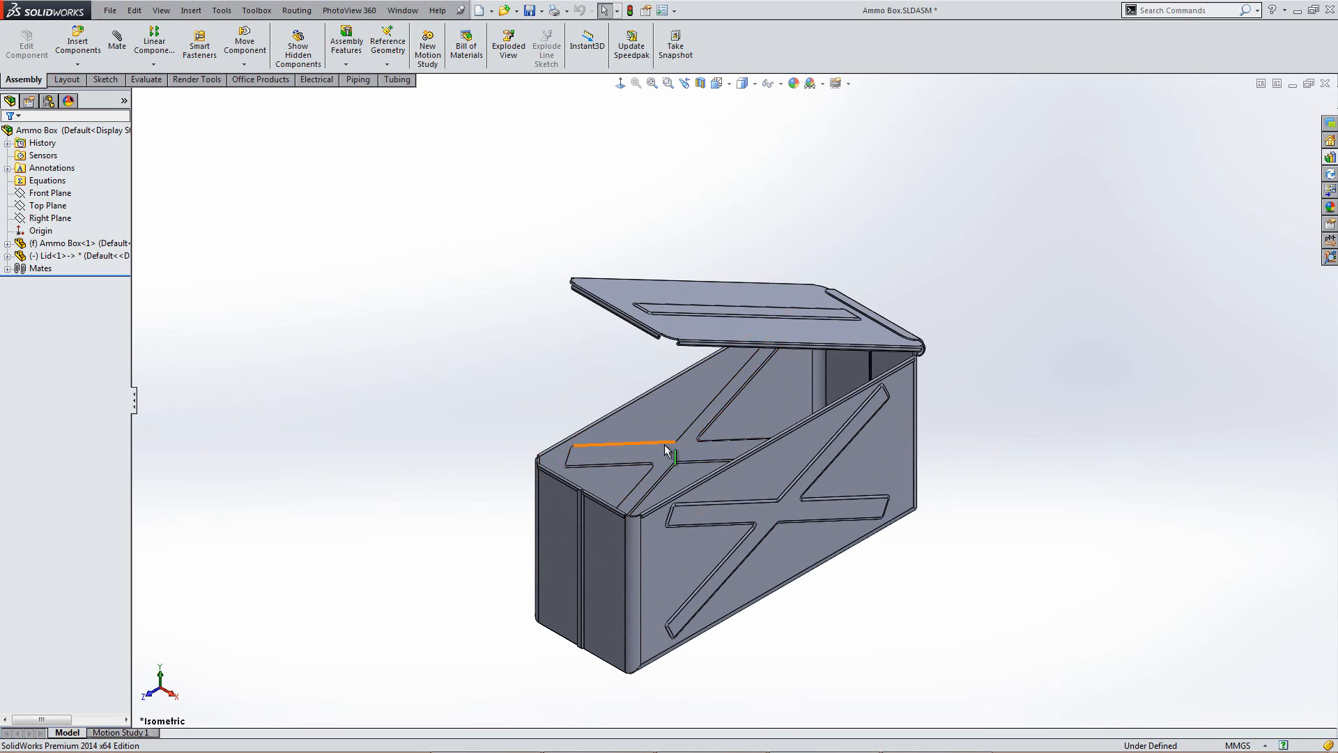
{"action": "middle_click_drag", "start_coordinate": [726, 486], "coordinate": [683, 428]}
{"action": "key", "text": "ctrl+7"}
Step: Unsuppress the lid's InPlace1 mate in the assembly to bring the lid back to its closed position
{"action": "left_click", "coordinate": [7, 269]}
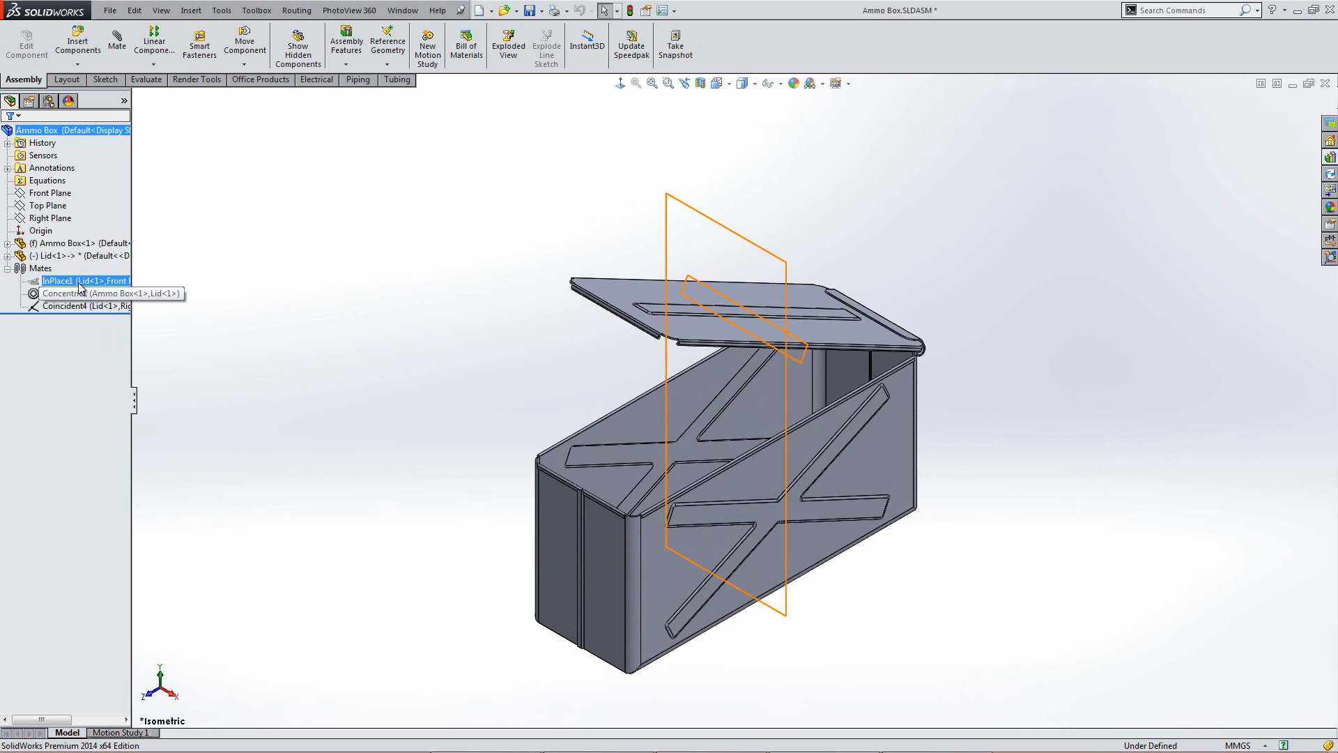
{"action": "right_click", "coordinate": [80, 282]}
{"action": "left_click", "coordinate": [108, 247]}
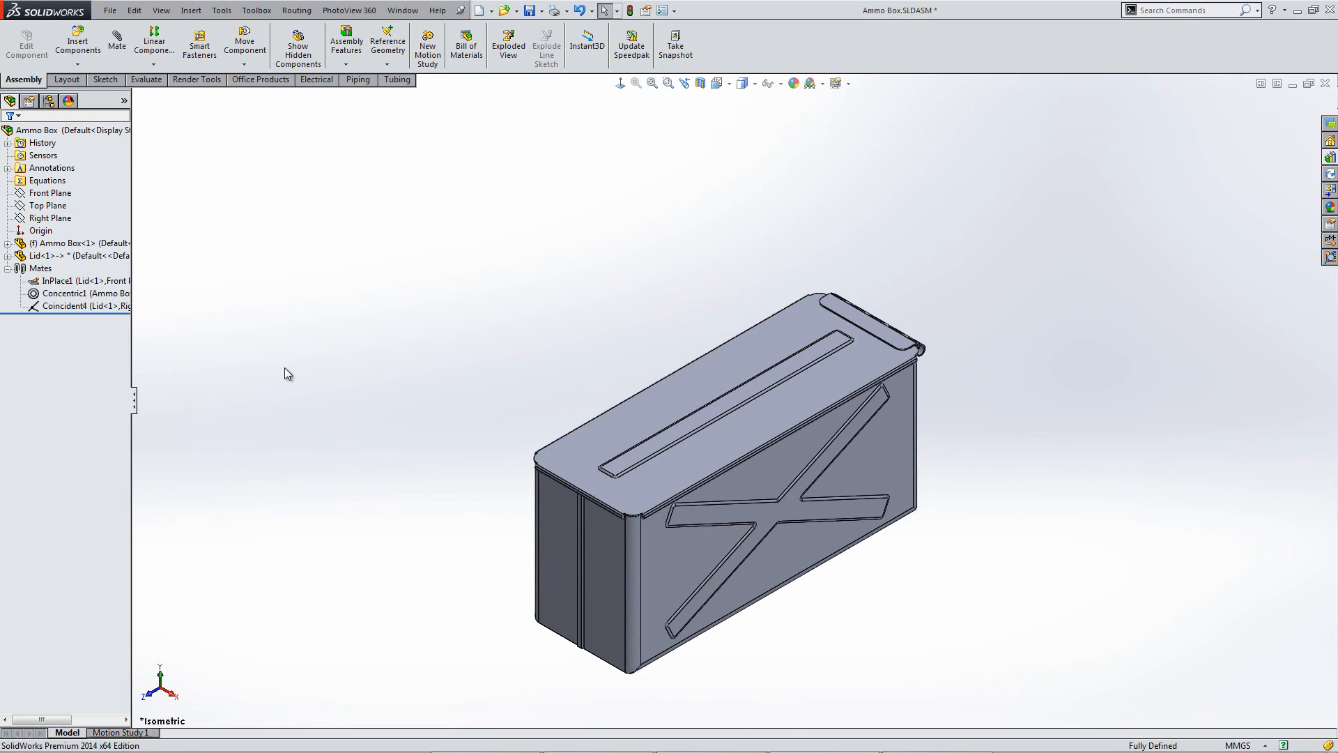
Step: Unlock all of the Lid component's external references
{"action": "right_click", "coordinate": [98, 255]}
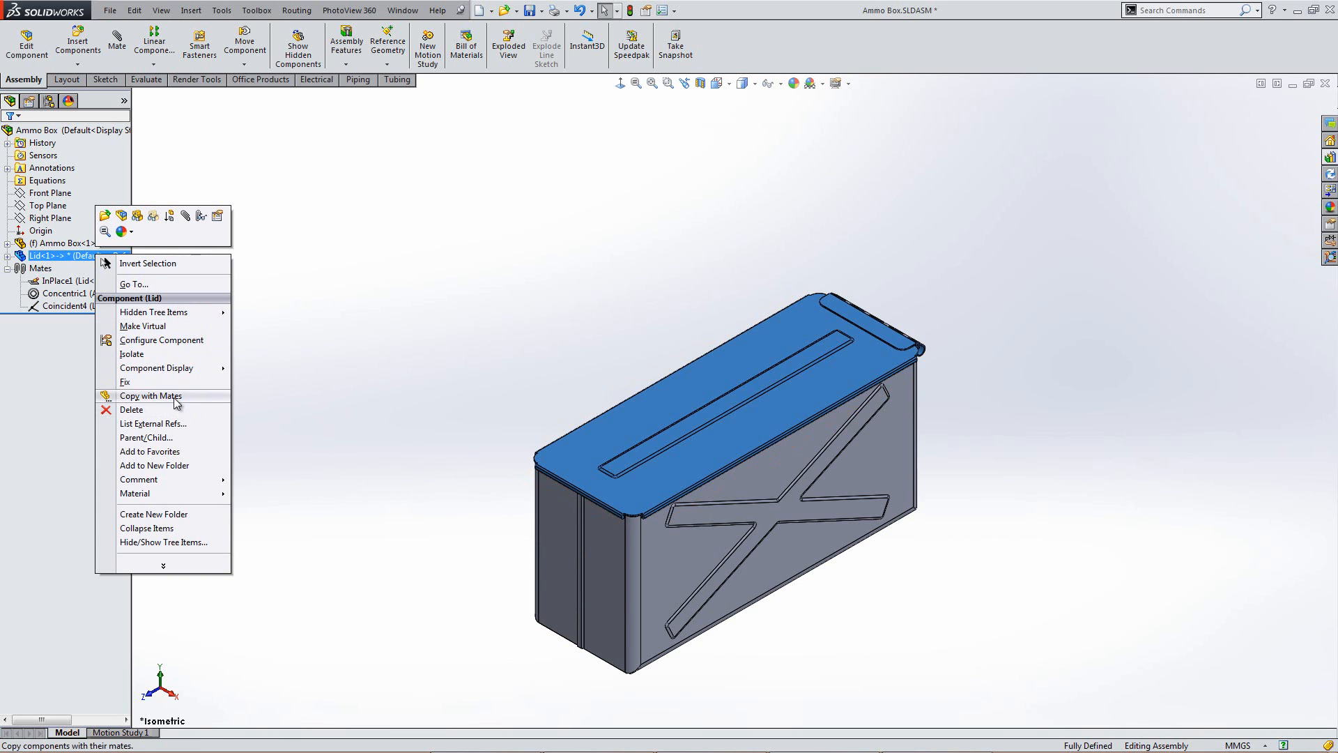
{"action": "left_click", "coordinate": [178, 426]}
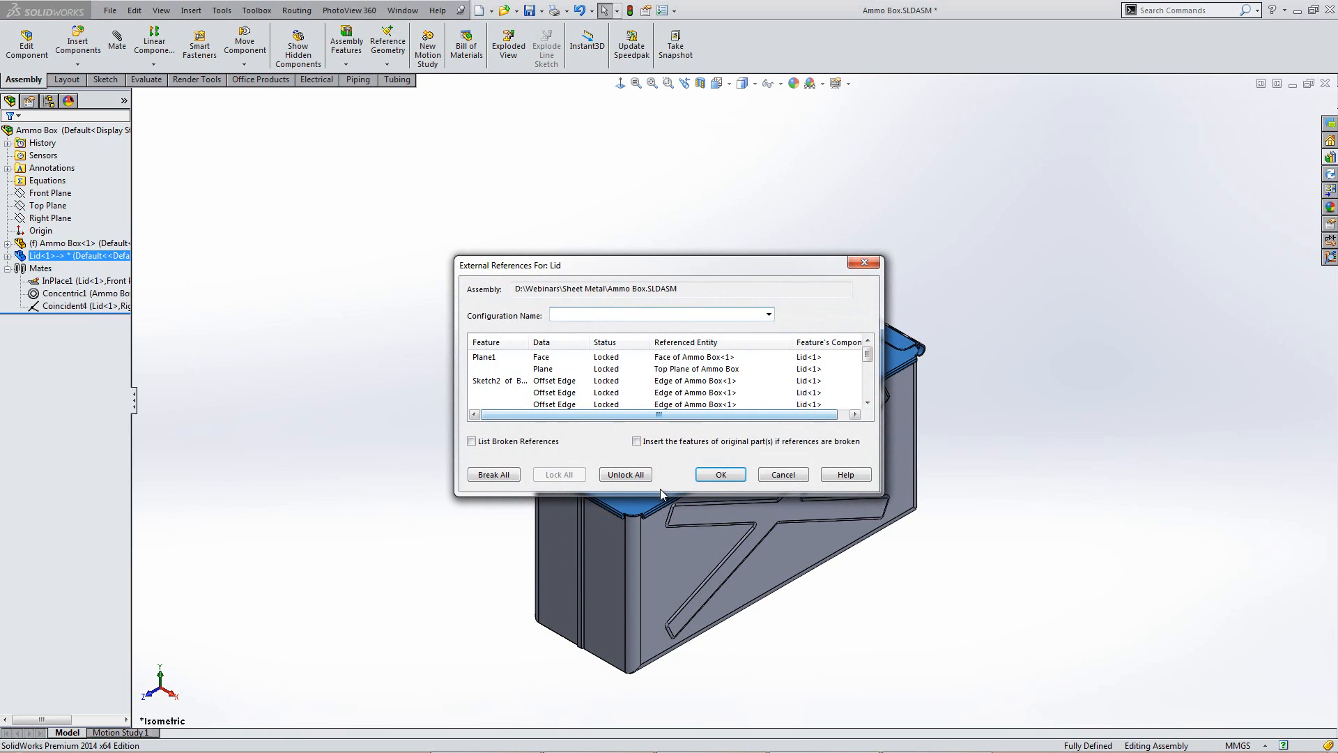
{"action": "left_click", "coordinate": [625, 474]}
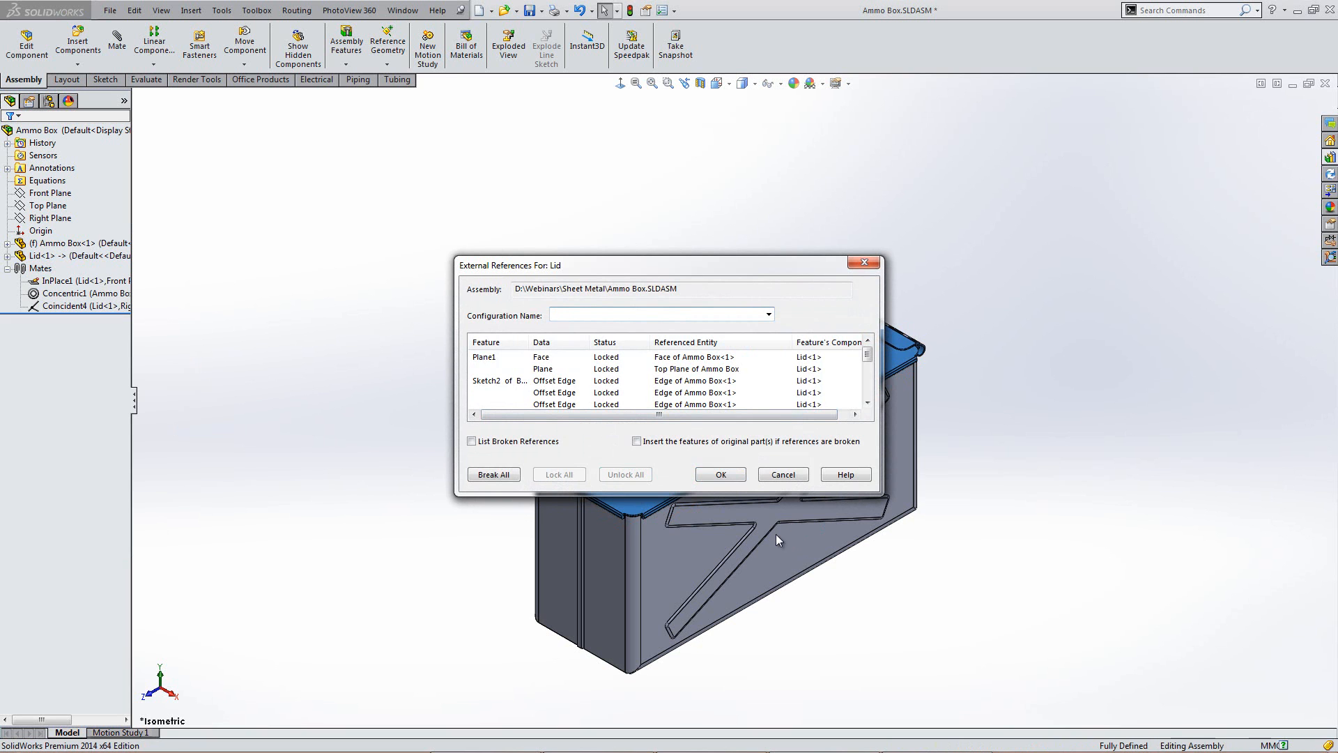
{"action": "left_click", "coordinate": [721, 475]}
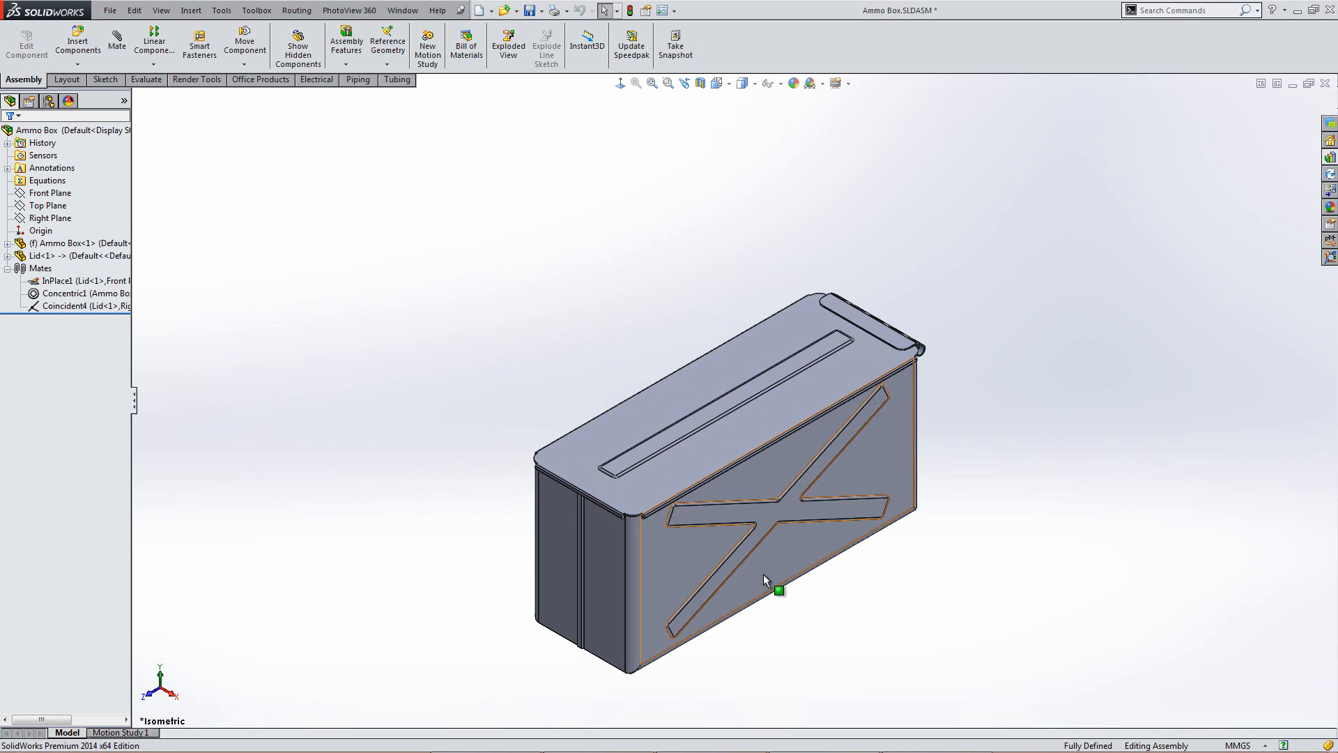
Step: Set the width dimension of the box's base to 300 mm and rebuild the assembly
{"action": "middle_click_drag", "start_coordinate": [772, 579], "coordinate": [837, 329]}
{"action": "left_click", "coordinate": [751, 477]}
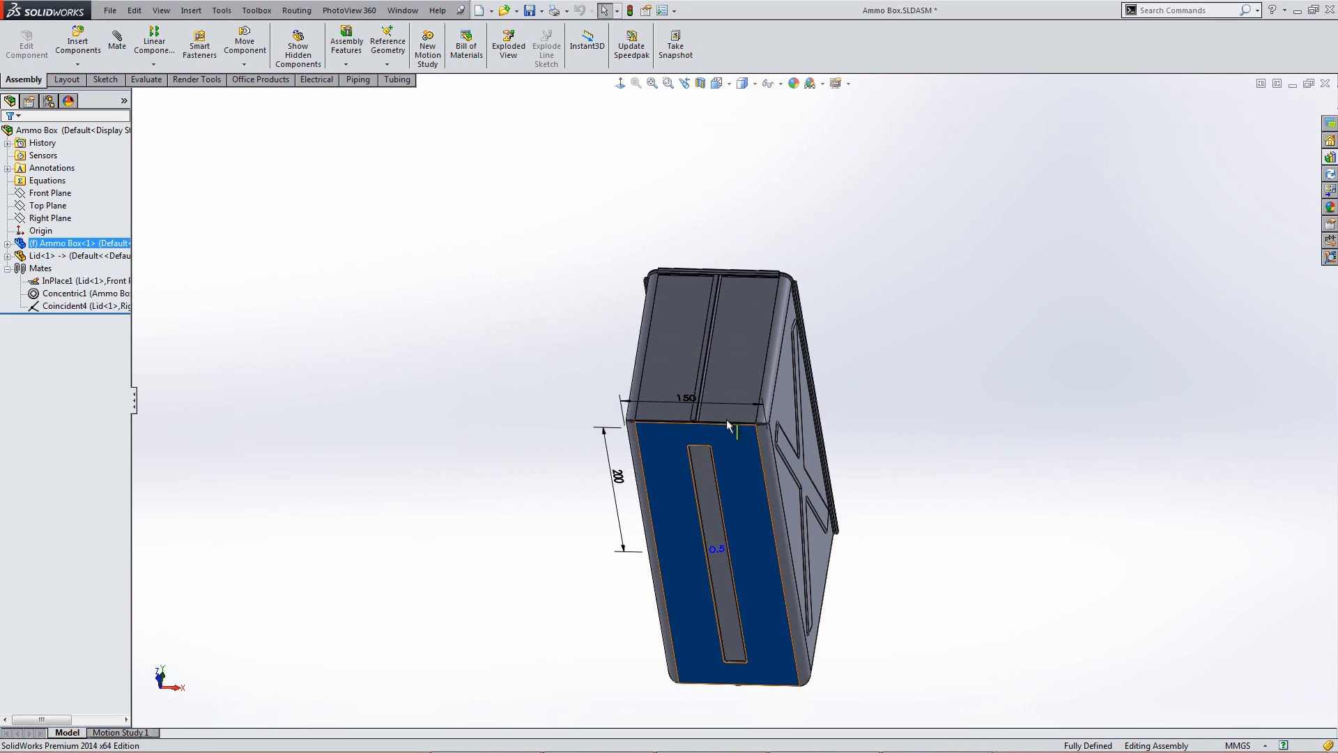
{"action": "double_click", "coordinate": [686, 398]}
{"action": "type", "text": "300"}
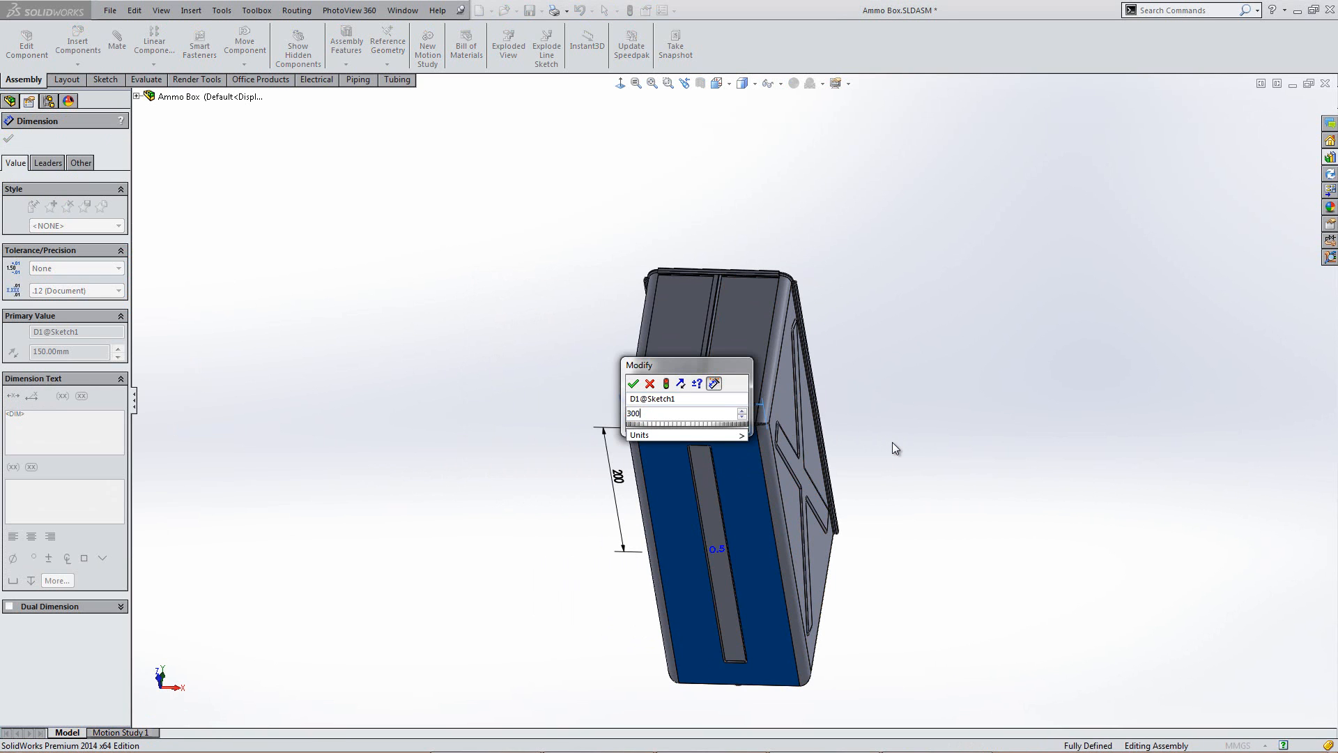
{"action": "key", "text": "Return"}
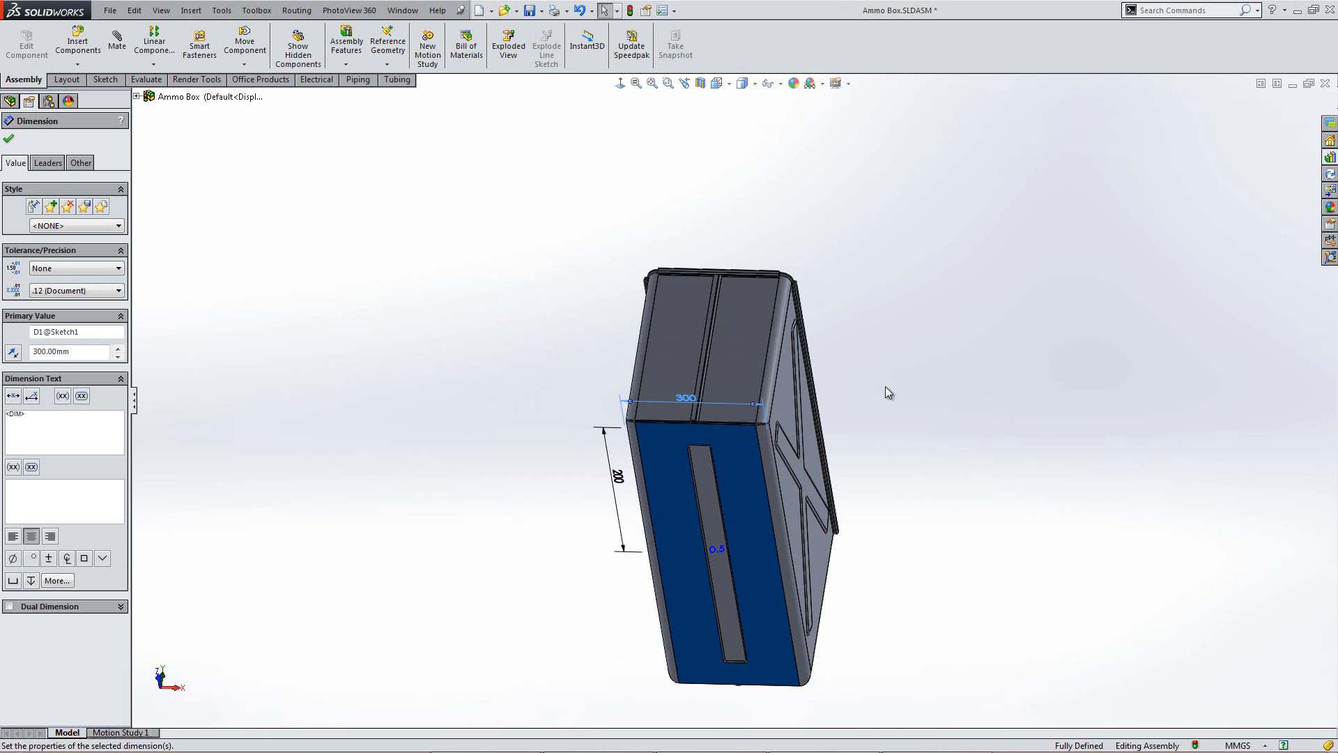
{"action": "key", "text": "ctrl+7"}
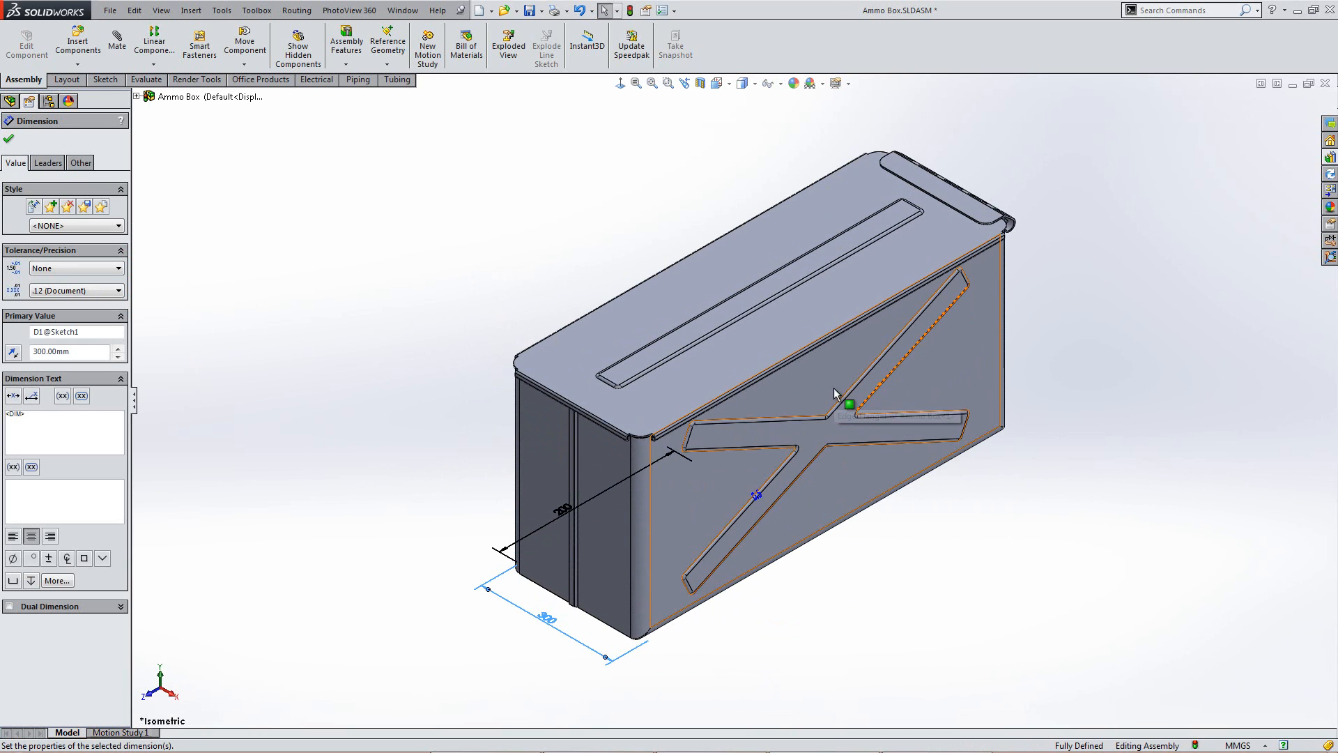
{"action": "key", "text": "ctrl+b"}
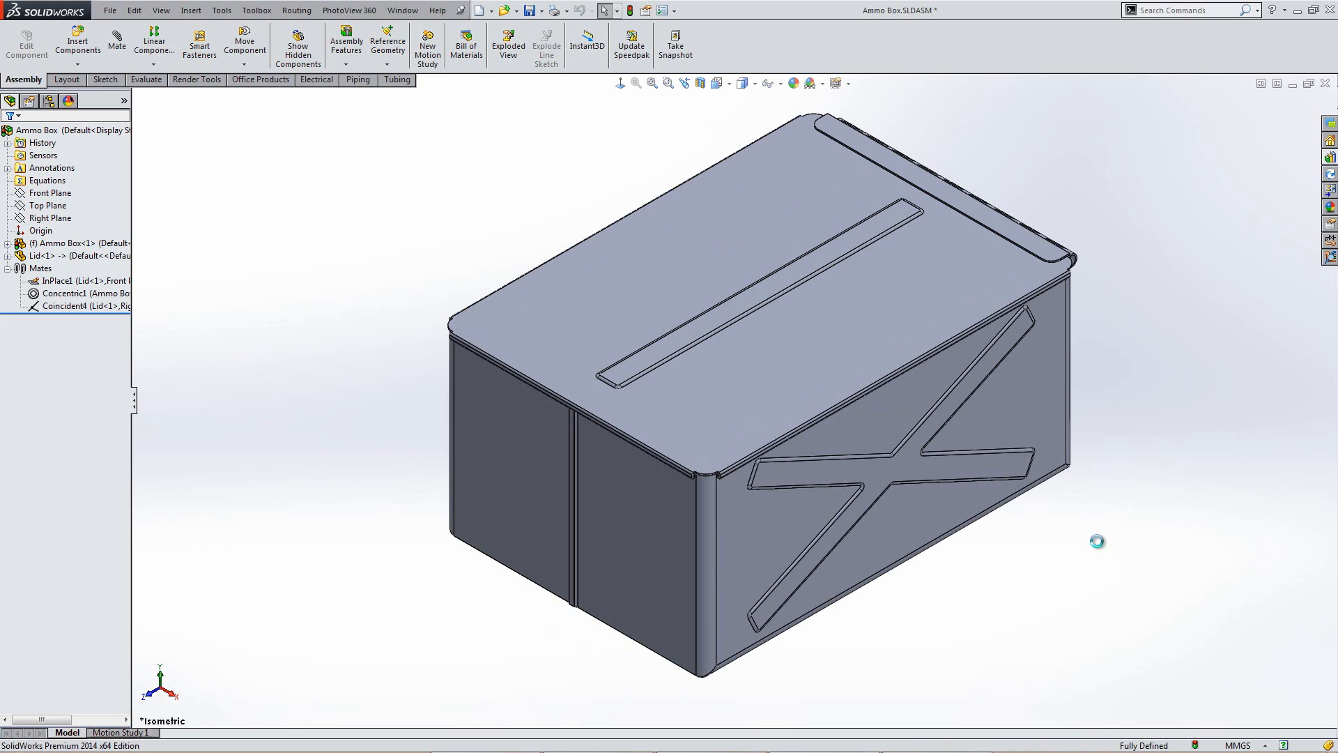
Step: Examine the hinge knuckles joining the lid to the widened box, and collapse the assembly's list of mates
{"action": "middle_click_drag", "start_coordinate": [1023, 375], "coordinate": [808, 425]}
{"action": "scroll", "coordinate": [743, 373], "scroll_direction": "down", "scroll_amount": 5}
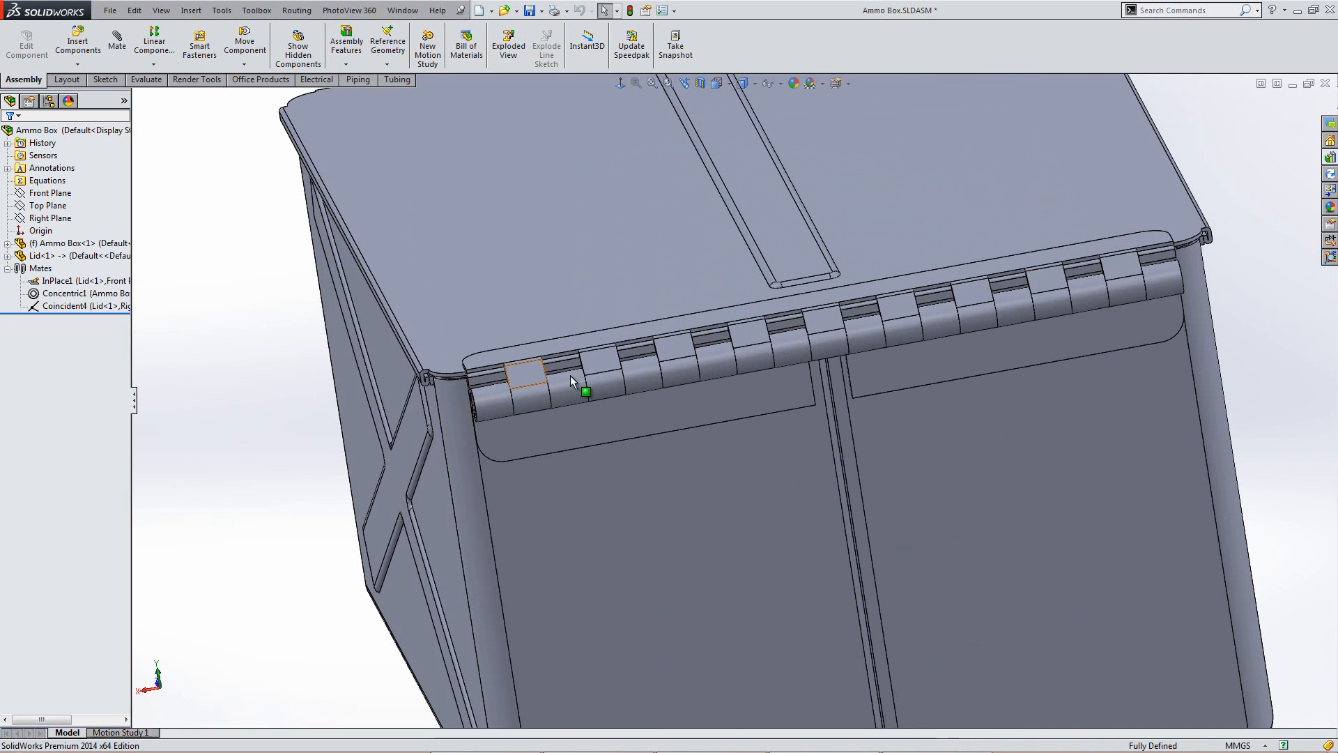
{"action": "middle_click_drag", "start_coordinate": [642, 365], "coordinate": [718, 355]}
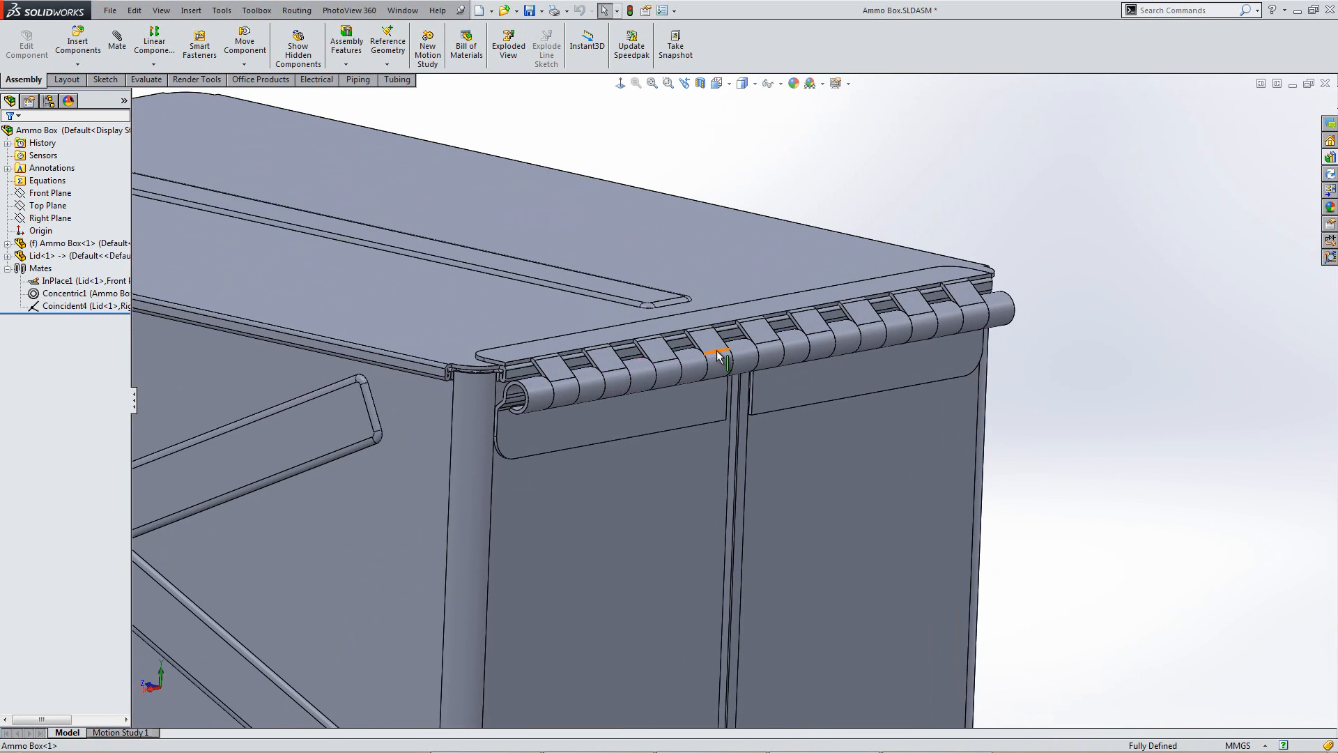
{"action": "key", "text": "ctrl+7"}
{"action": "left_click", "coordinate": [40, 270]}
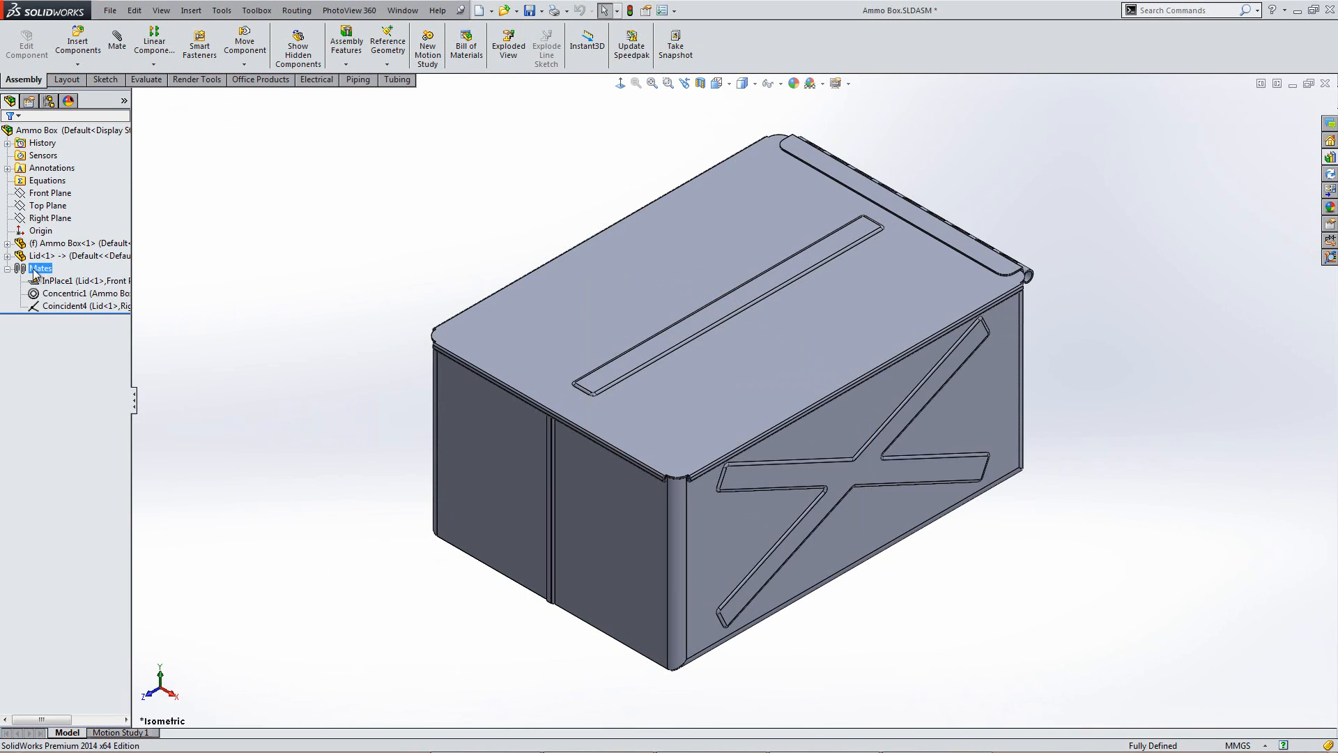
{"action": "left_click", "coordinate": [7, 269]}
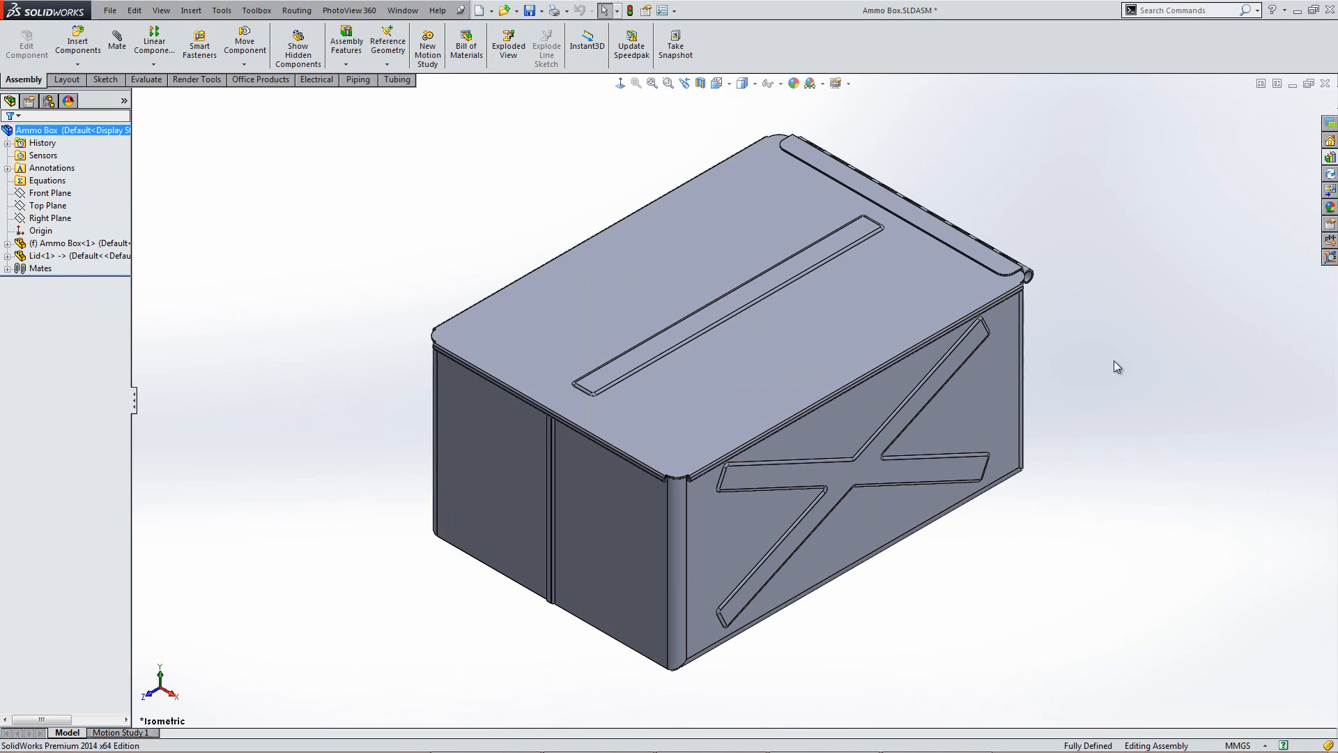
{"action": "key", "text": "alt+Tab"}
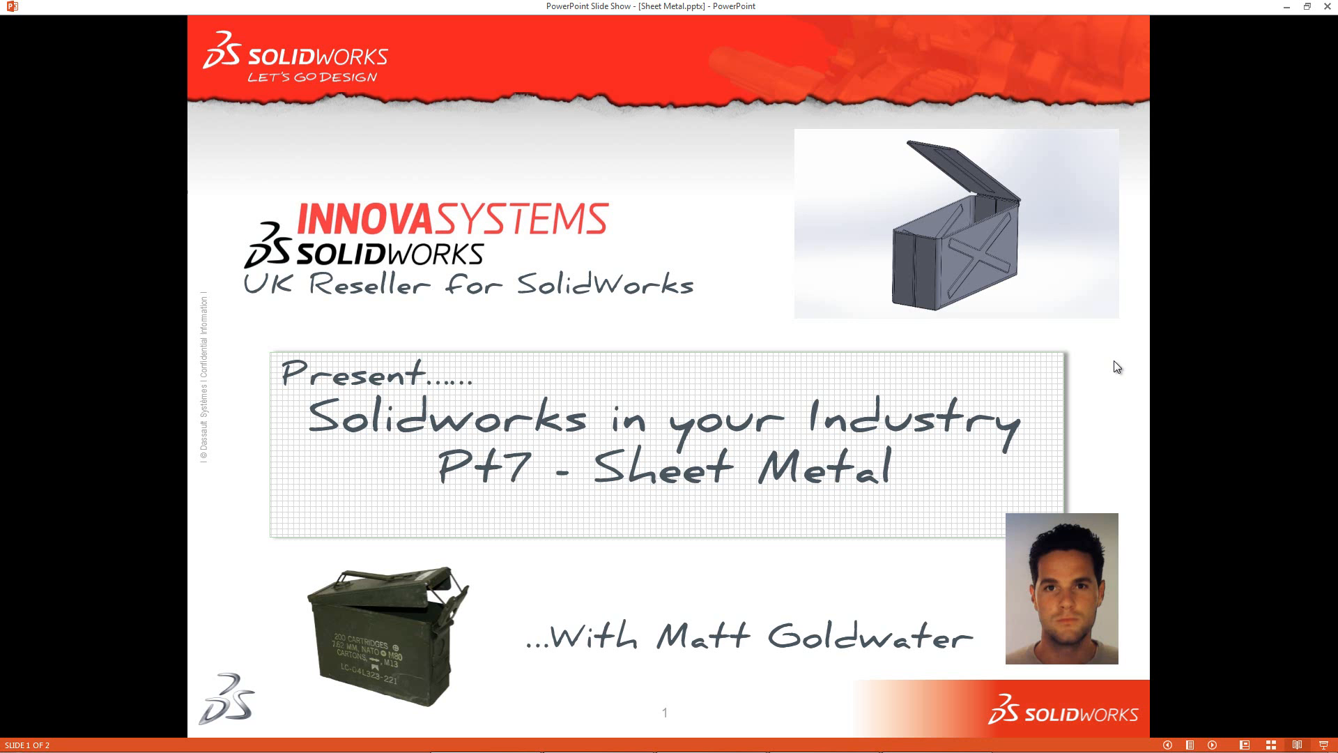
{"action": "left_click", "coordinate": [1114, 361]}
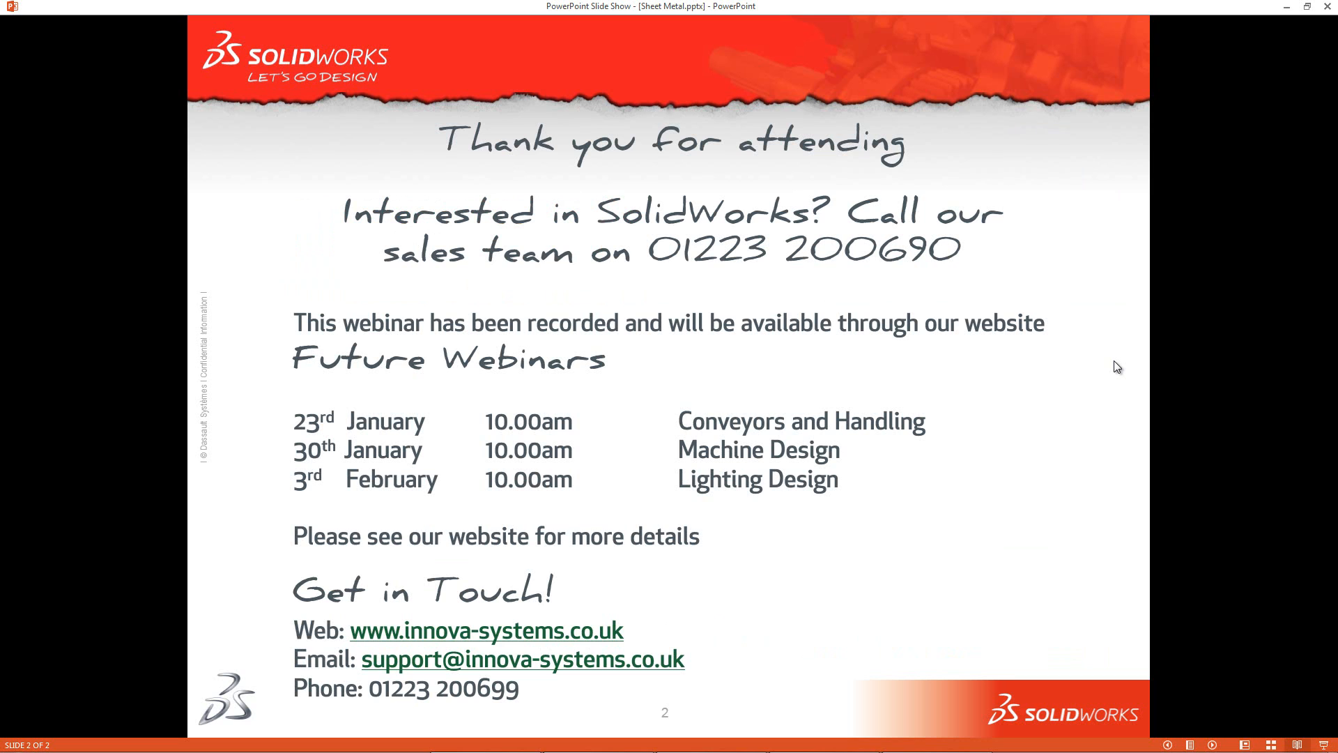